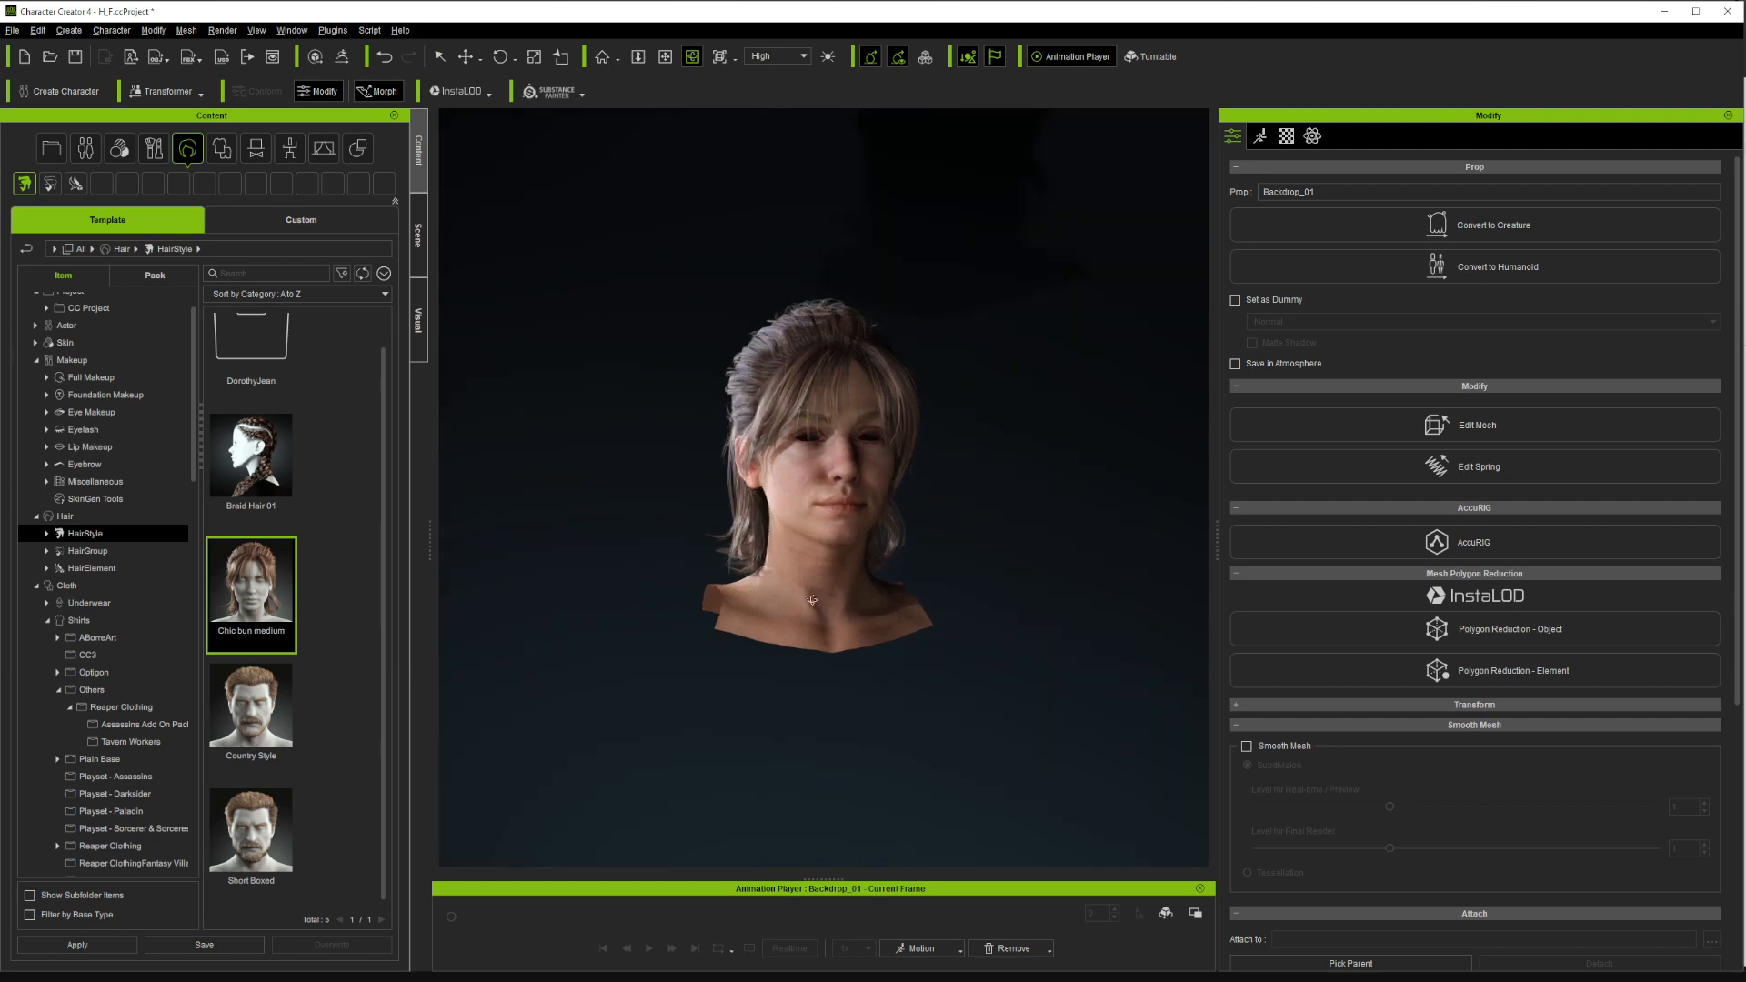
Preview the Backdrop_01, Light Sets_4, Light Sets_3 and Light Sets_2 props by toggling each one's visibility and restoring it
mouse_move(734, 592)
right_down()
mouse_move(1045, 597)
mouse_move(628, 596)
mouse_move(916, 596)
mouse_move(928, 619)
mouse_move(1005, 627)
mouse_move(734, 616)
right_up()
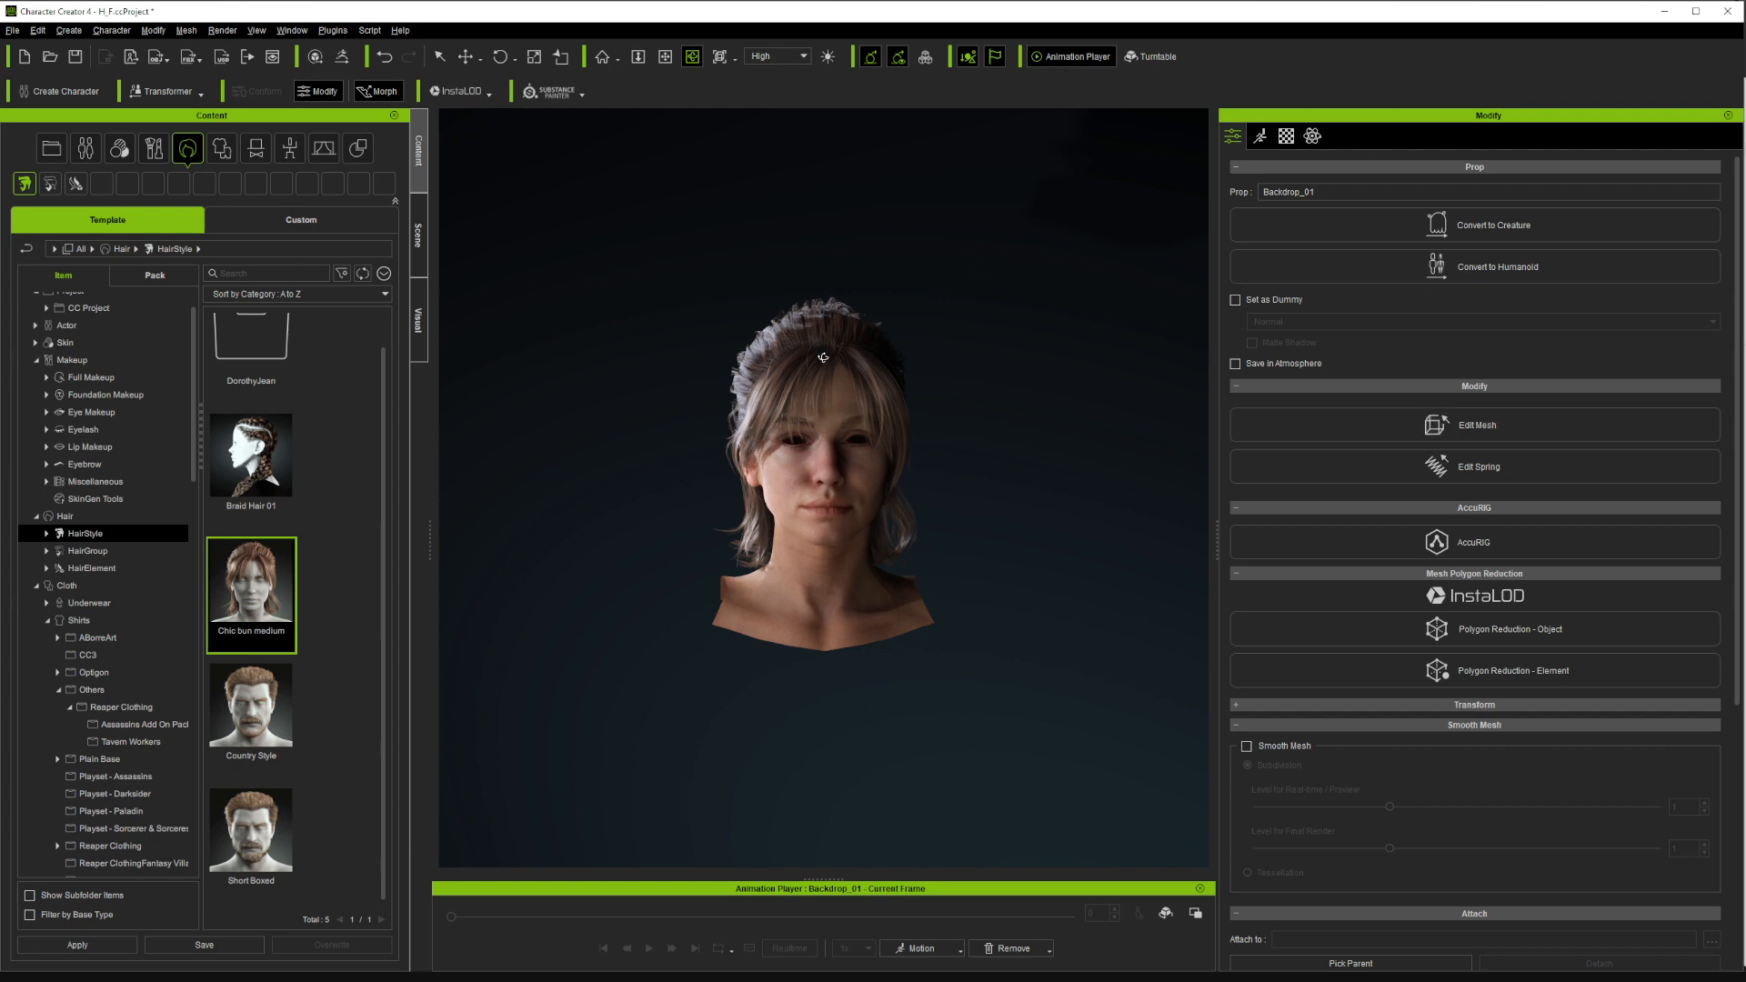
right_drag(740, 505, 637, 470)
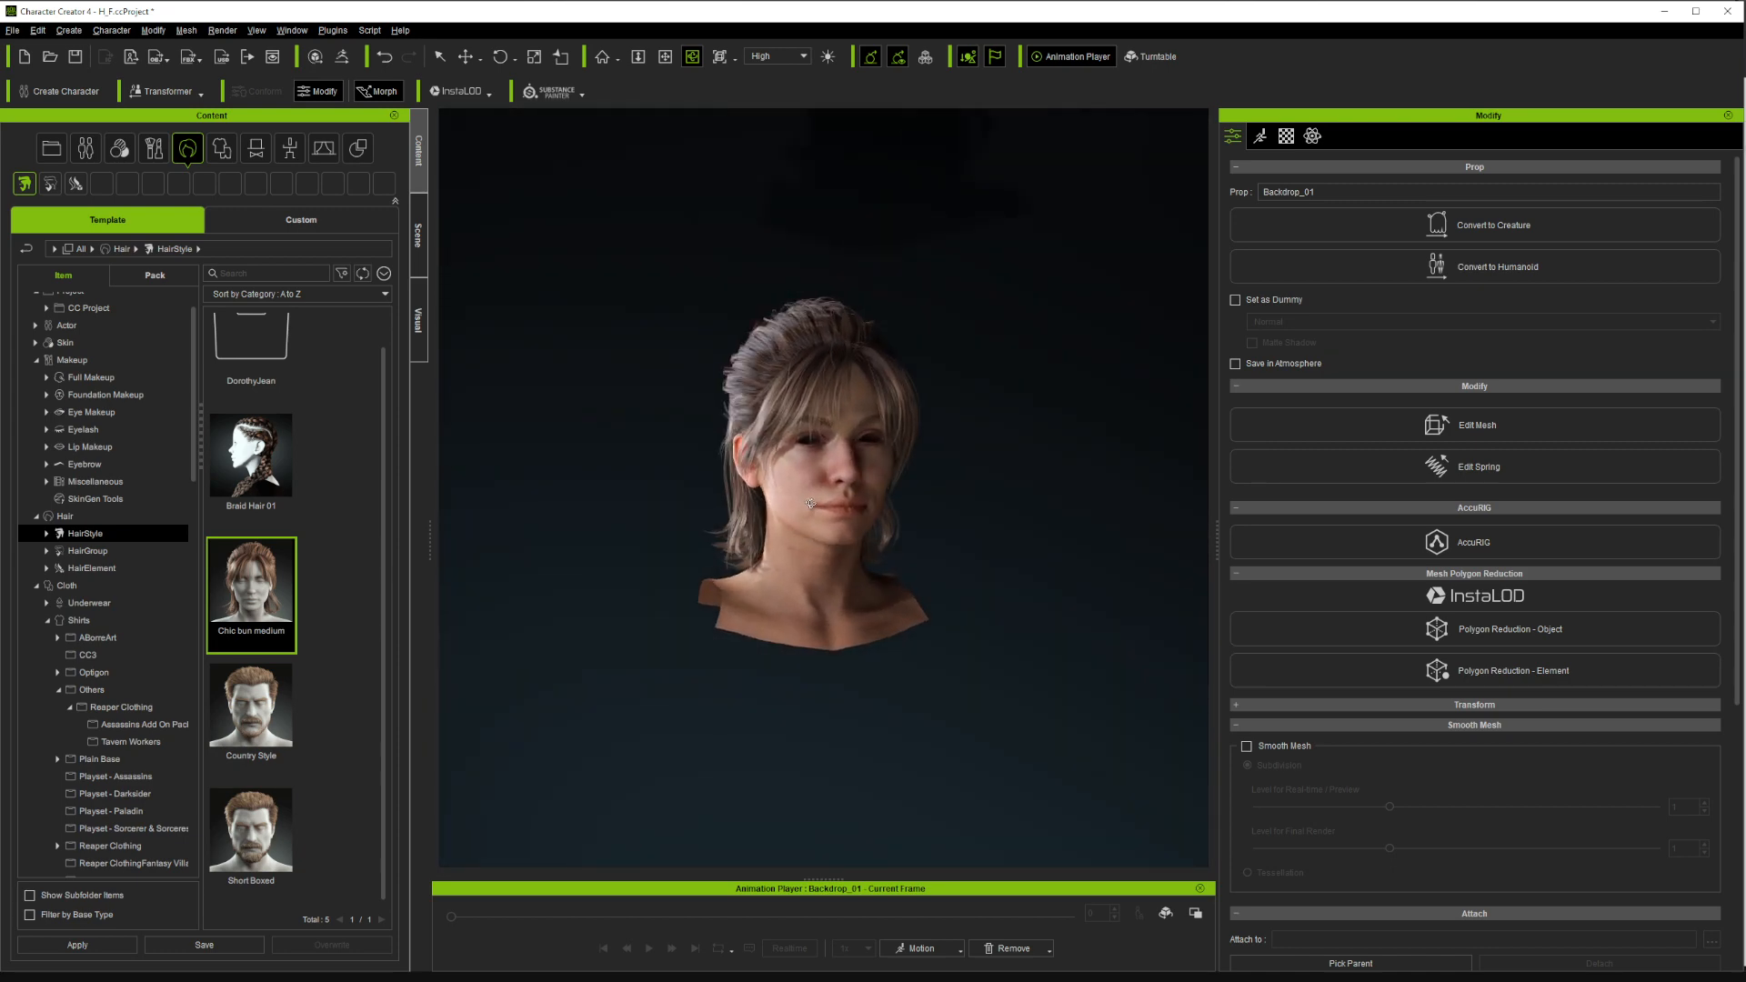
click(419, 319)
click(419, 234)
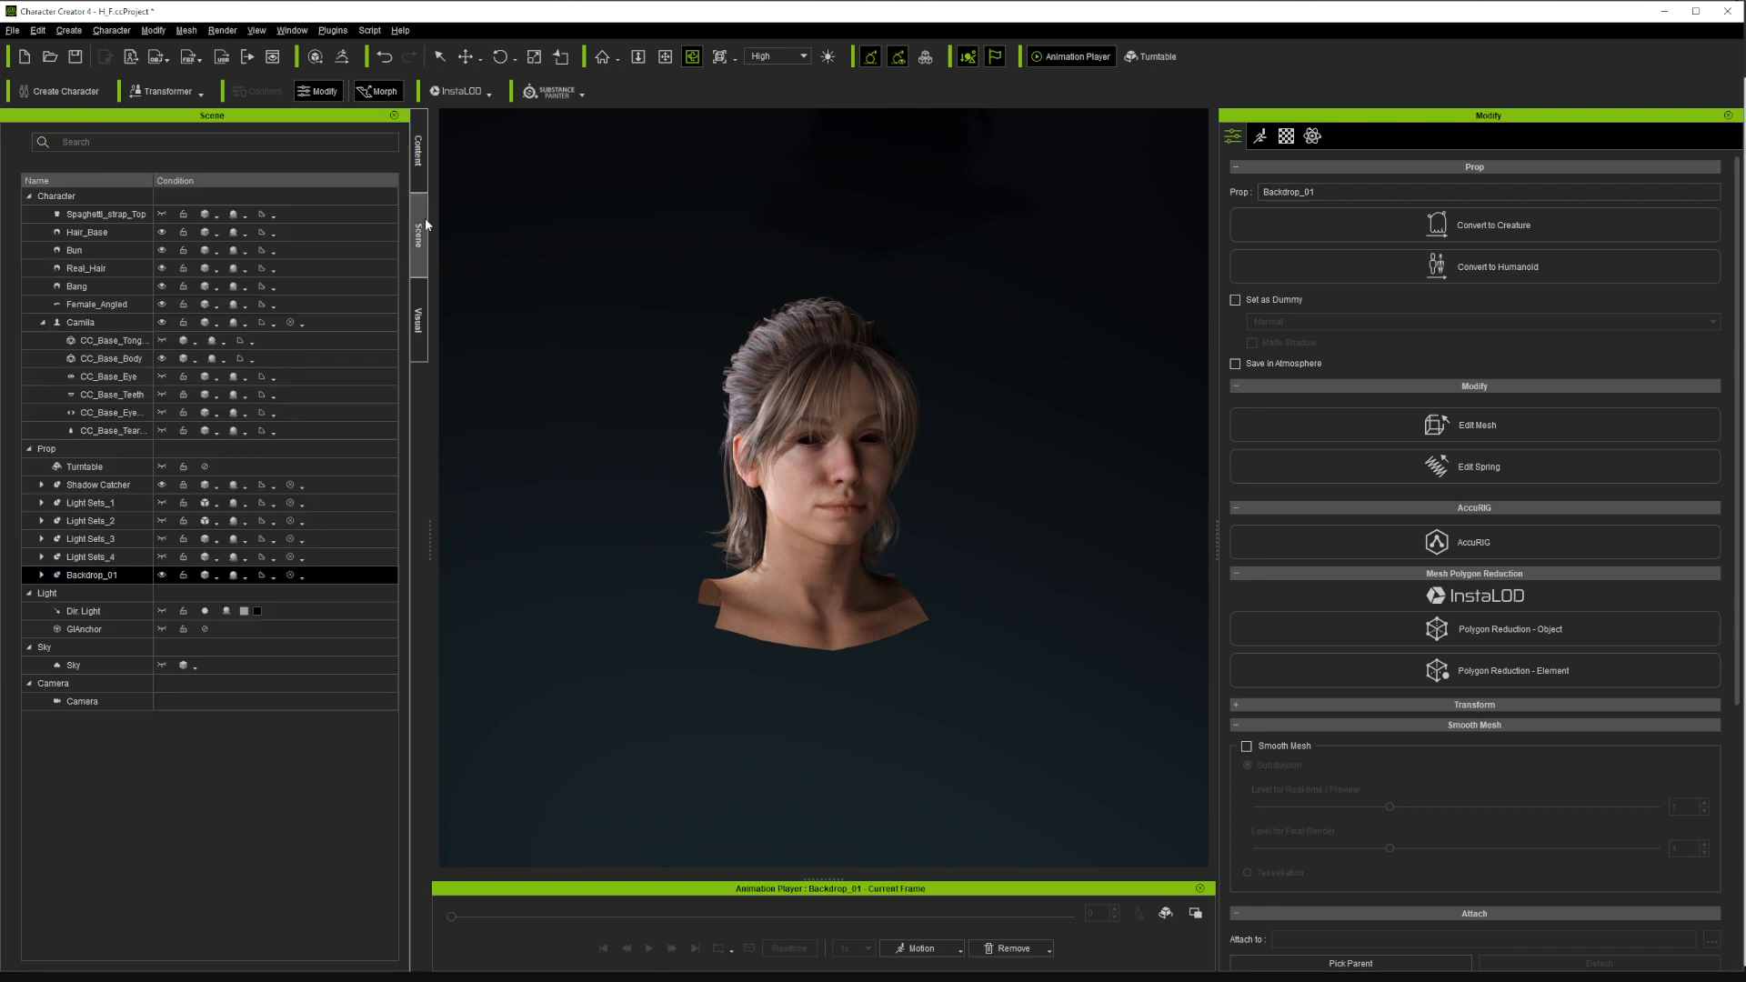
click(164, 575)
click(164, 575)
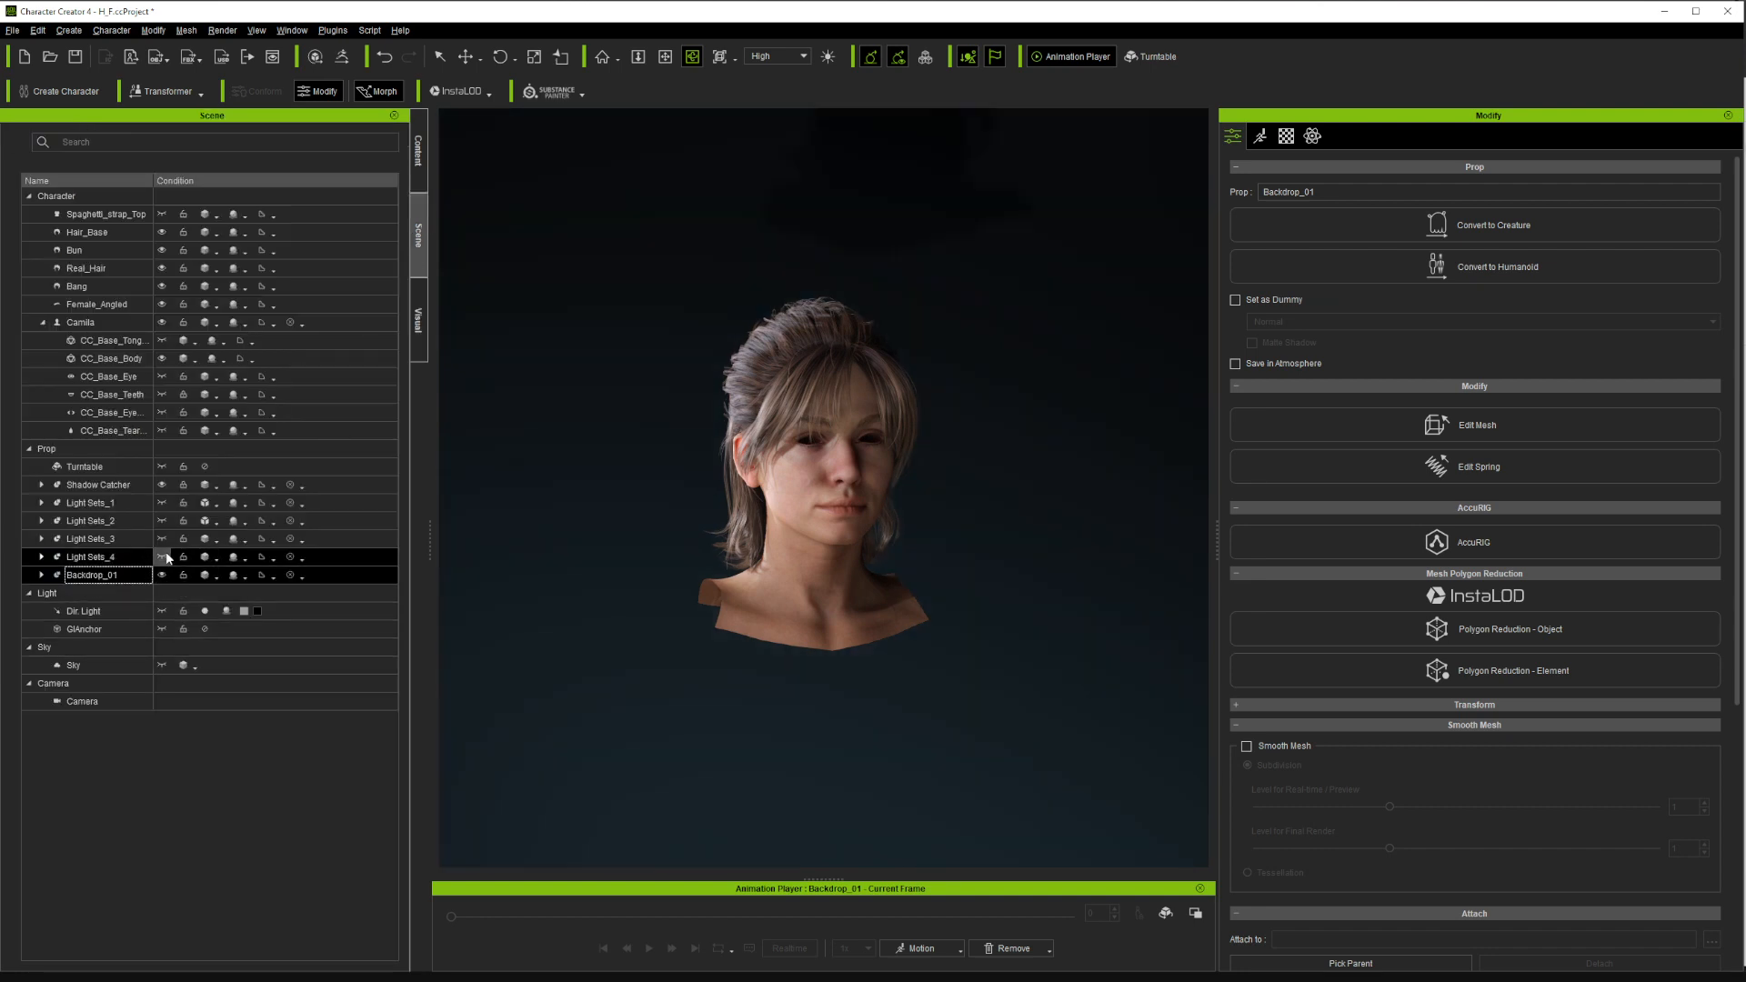
click(166, 557)
click(165, 556)
click(162, 539)
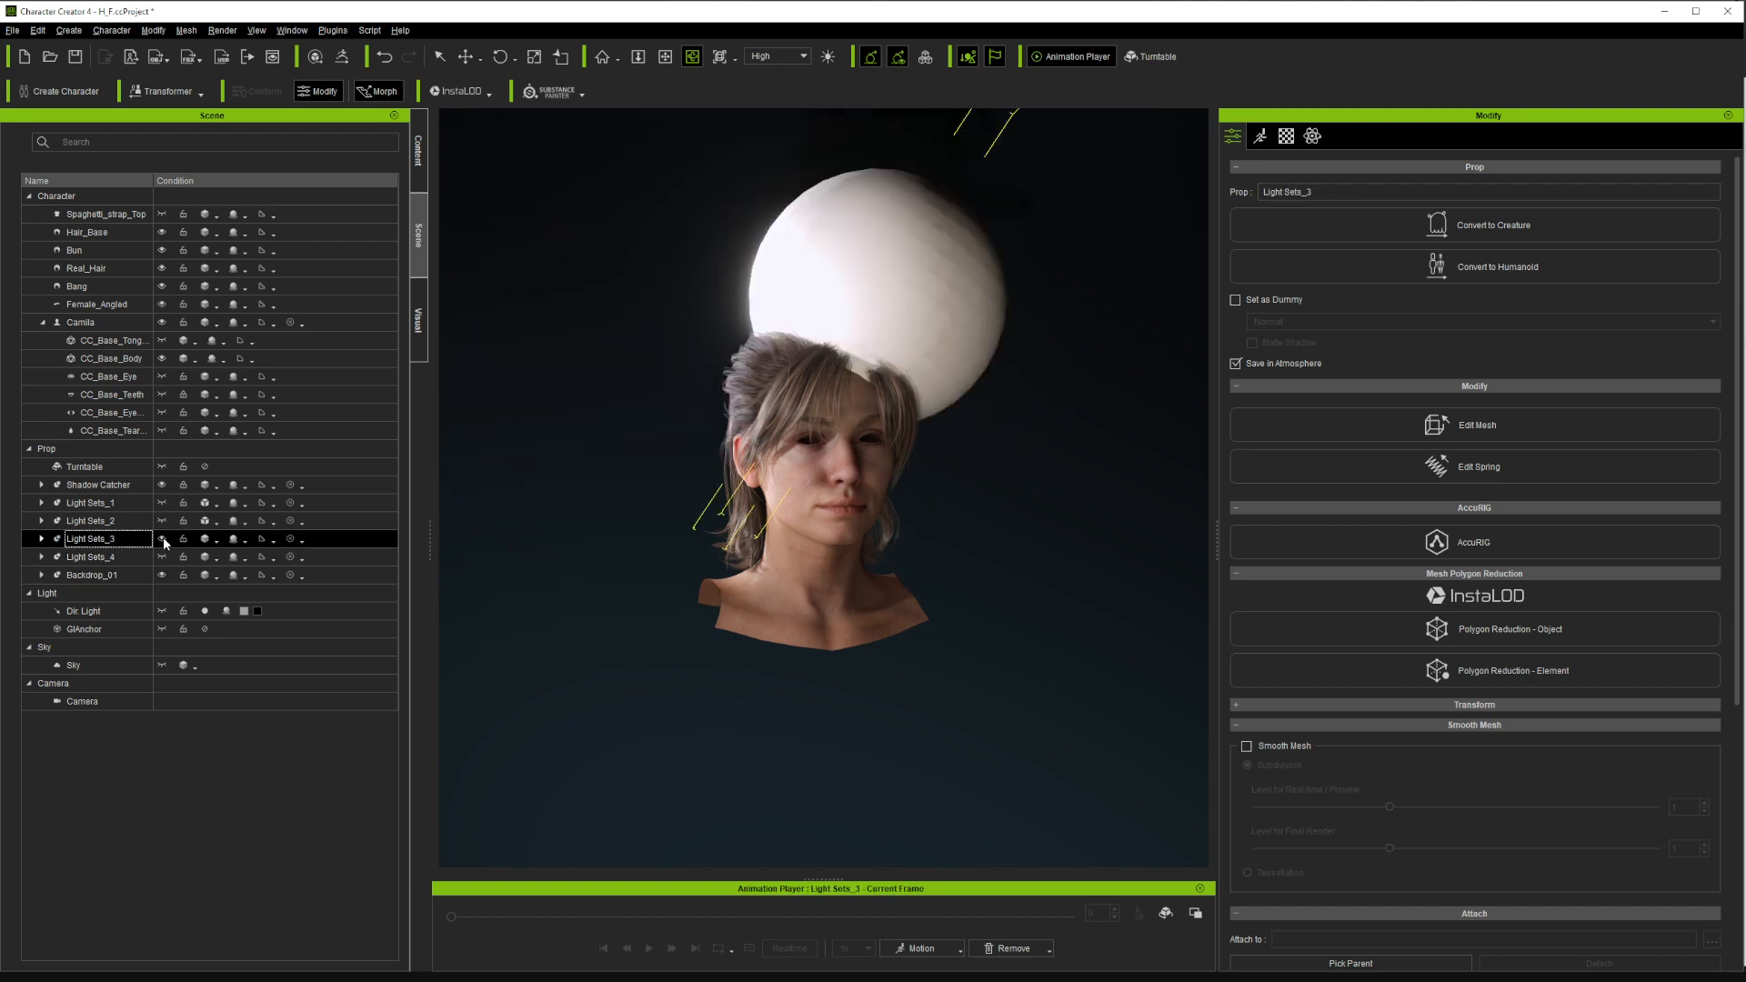
click(162, 538)
click(164, 523)
click(162, 520)
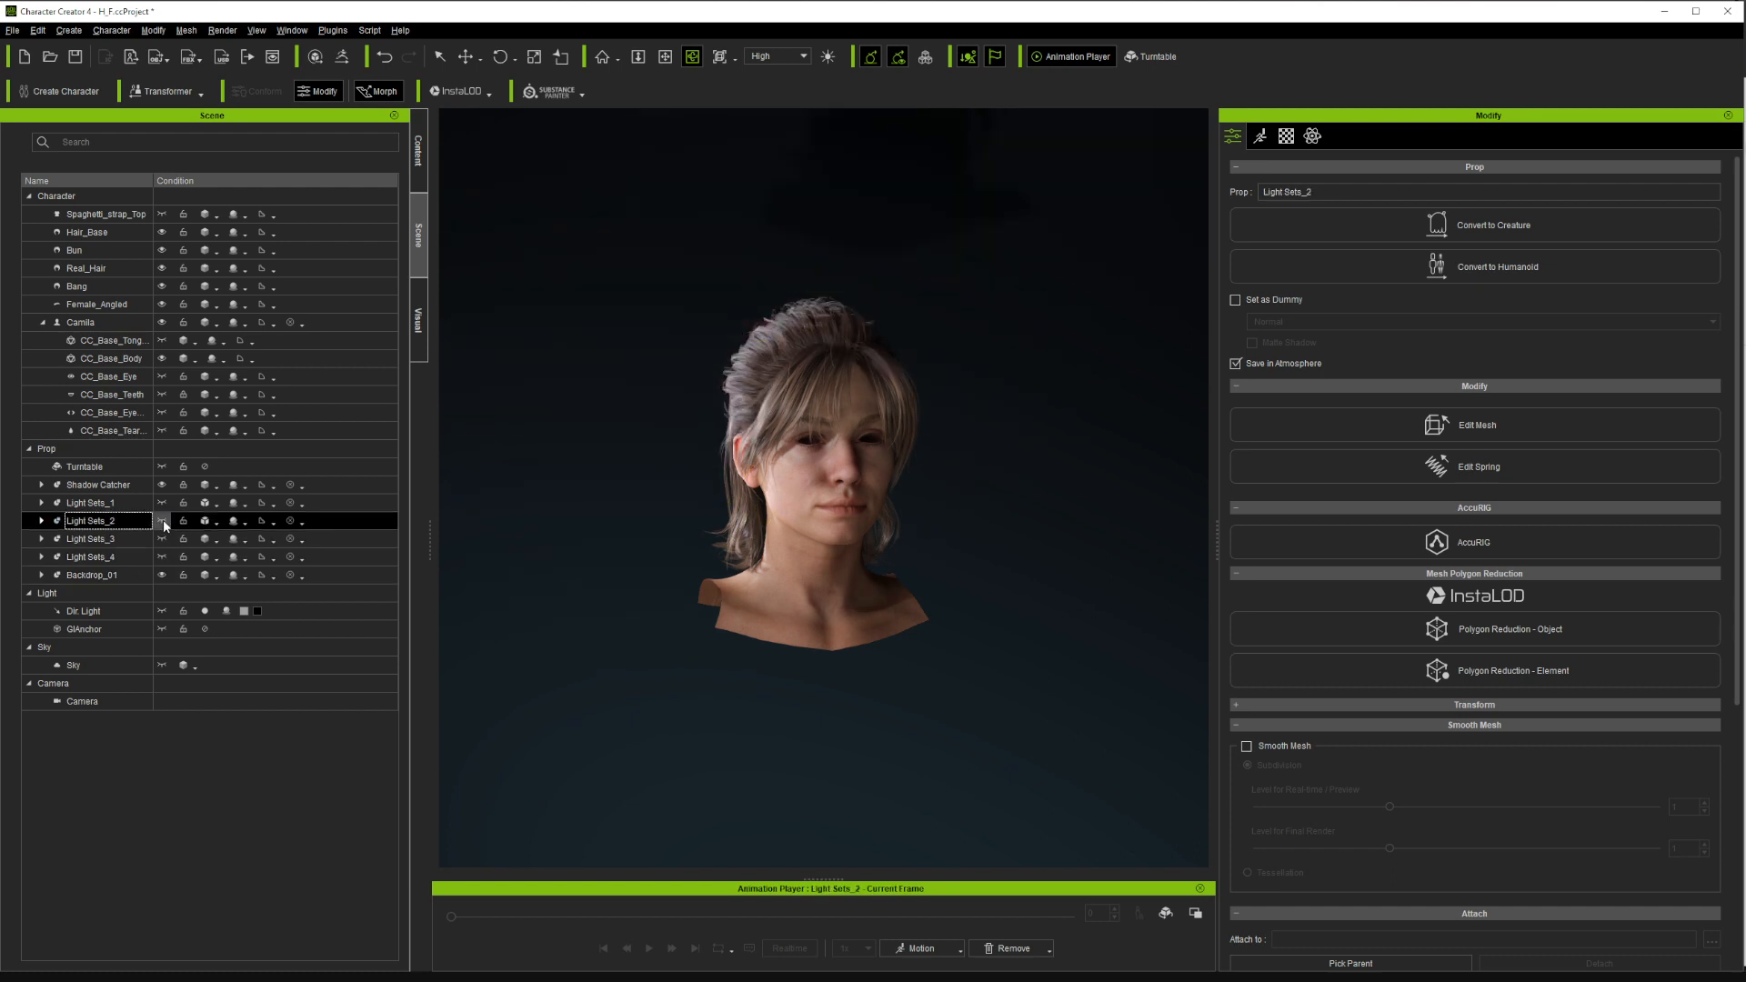
click(42, 520)
click(44, 520)
Check the GIAnchor settings and preview the scene's Dir Light by showing it and hiding it again
click(101, 613)
click(107, 628)
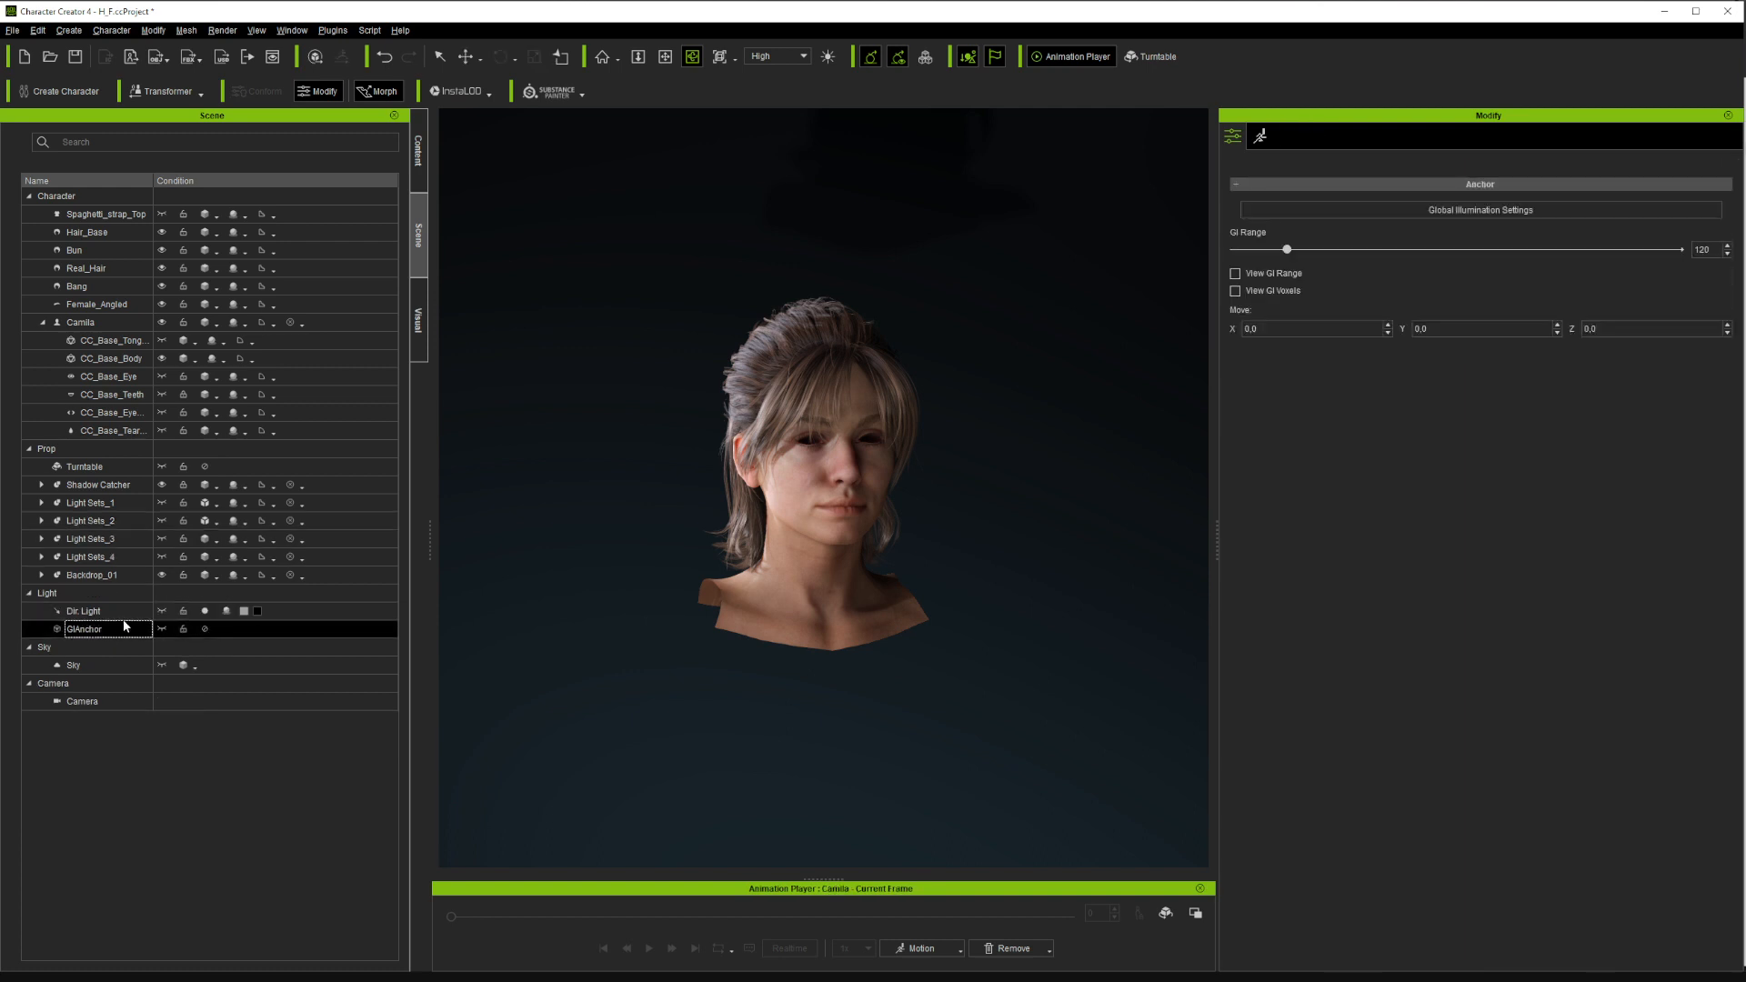
click(113, 612)
click(163, 611)
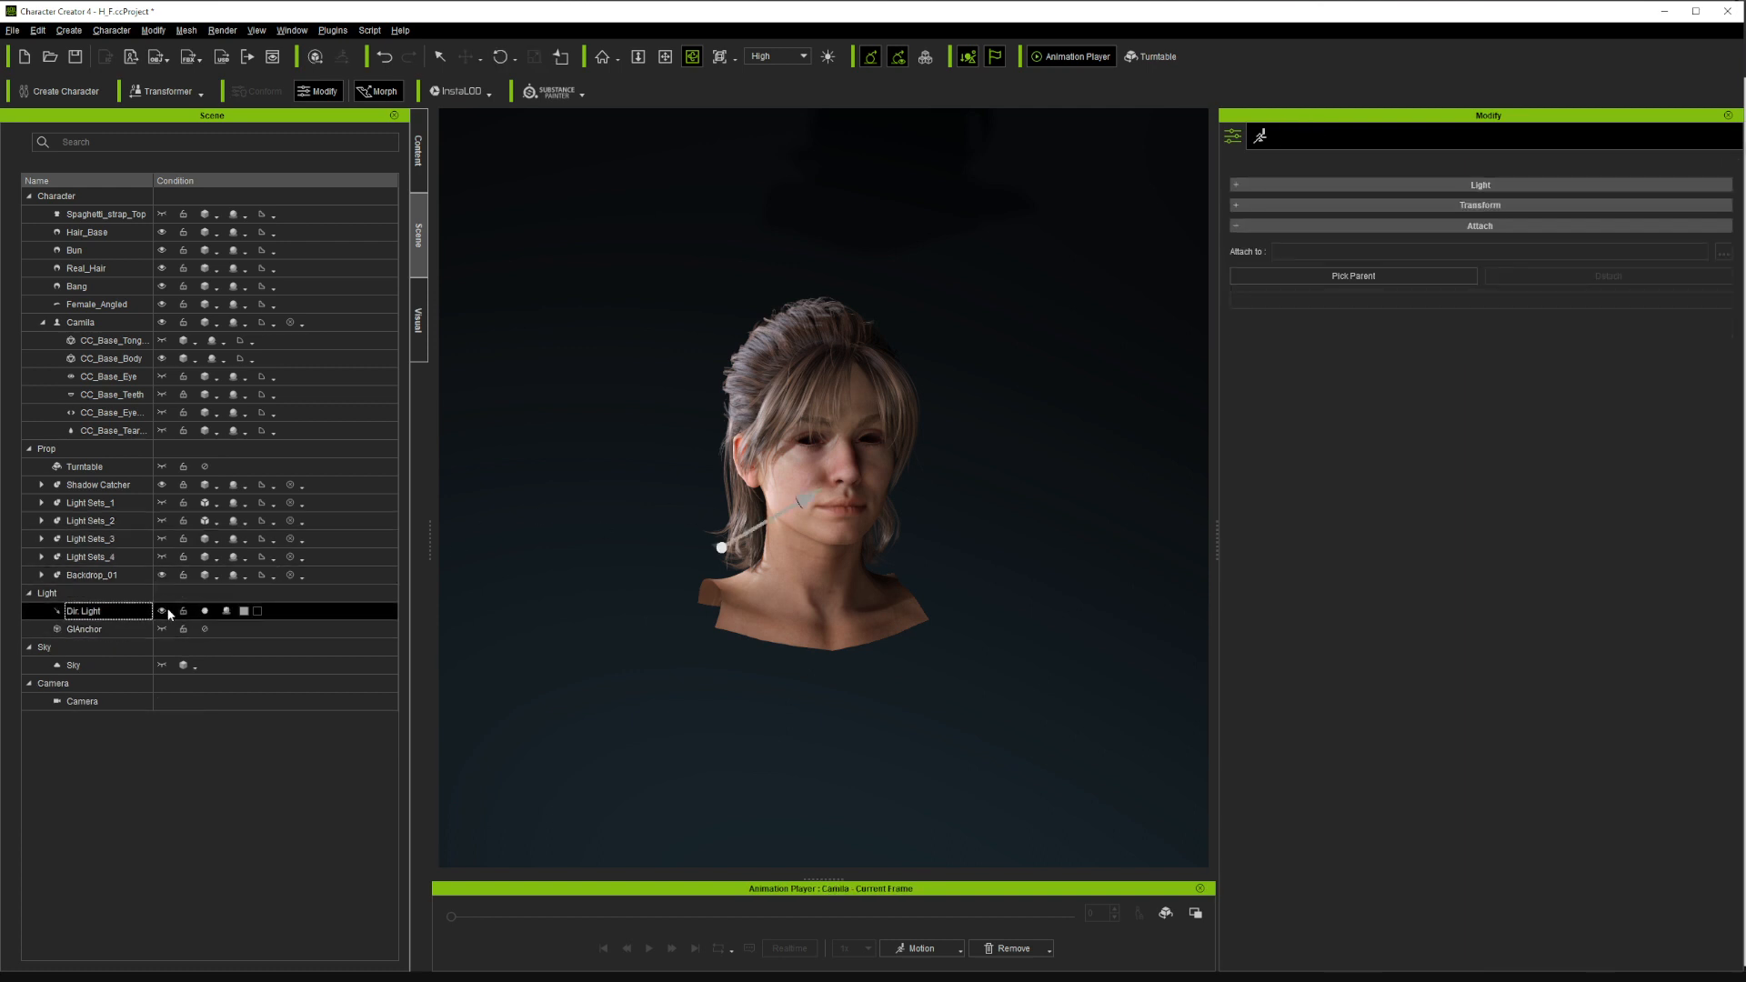
click(165, 612)
click(161, 628)
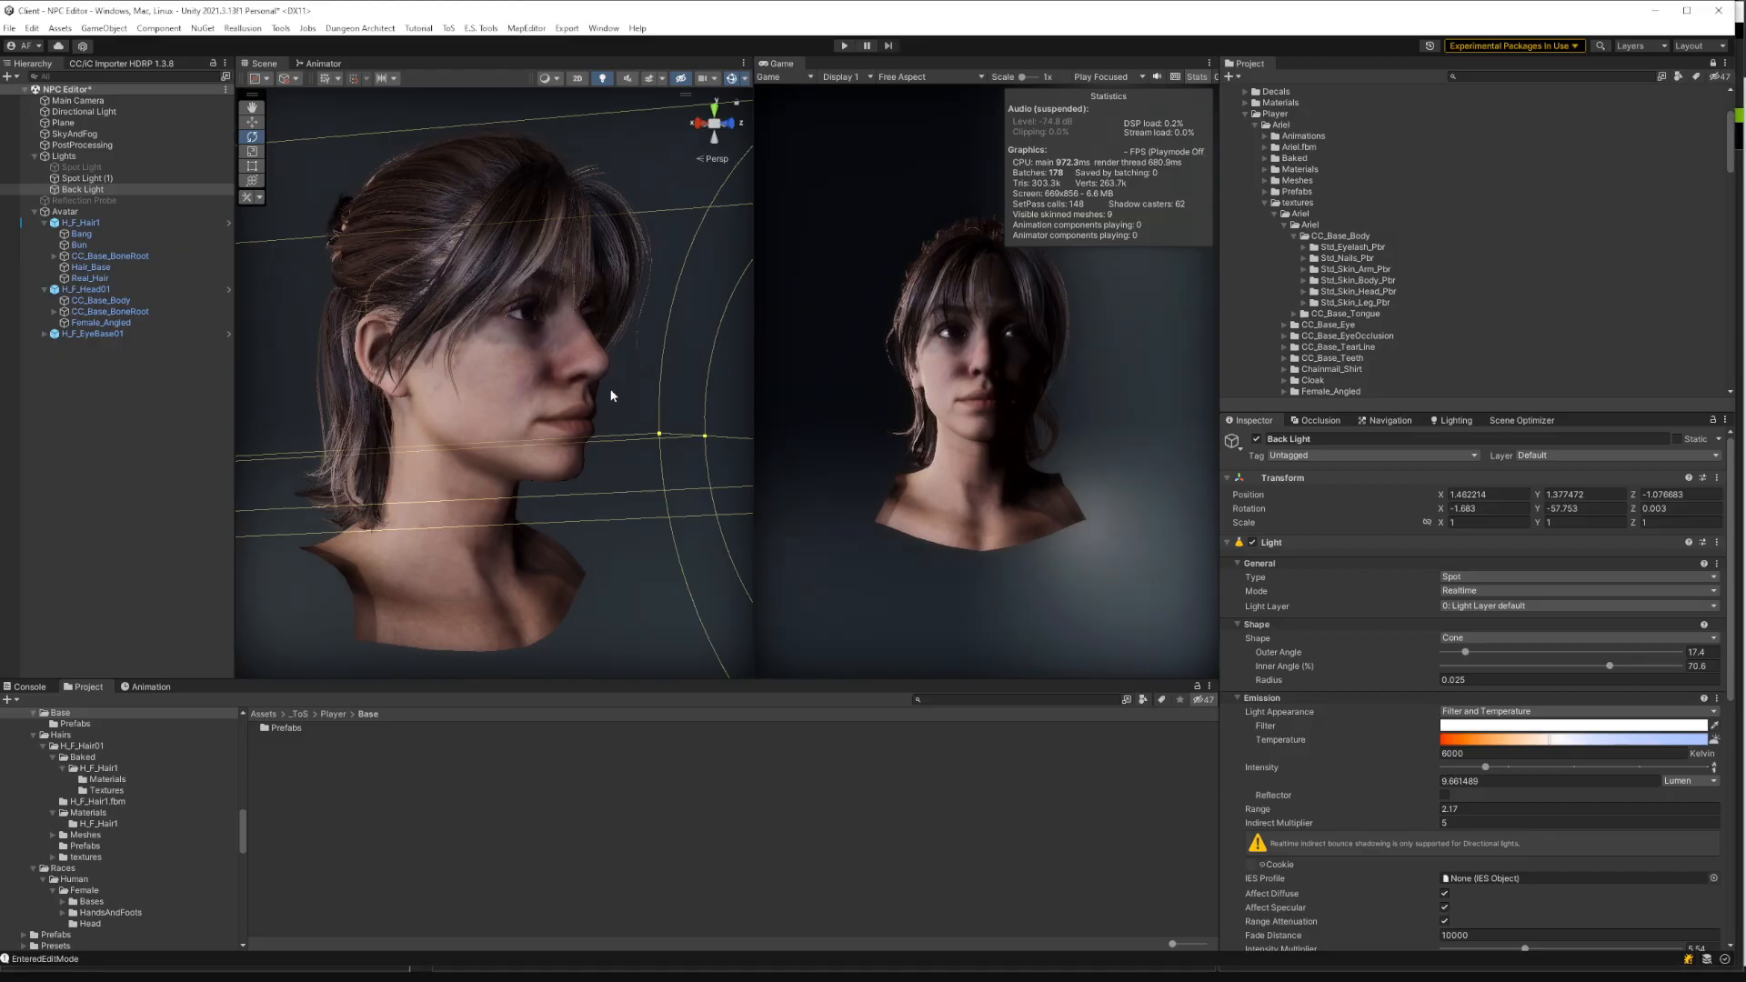
Switch to Unity and examine the imported female head and hair from the side in the Scene view
right_drag(591, 386, 586, 373)
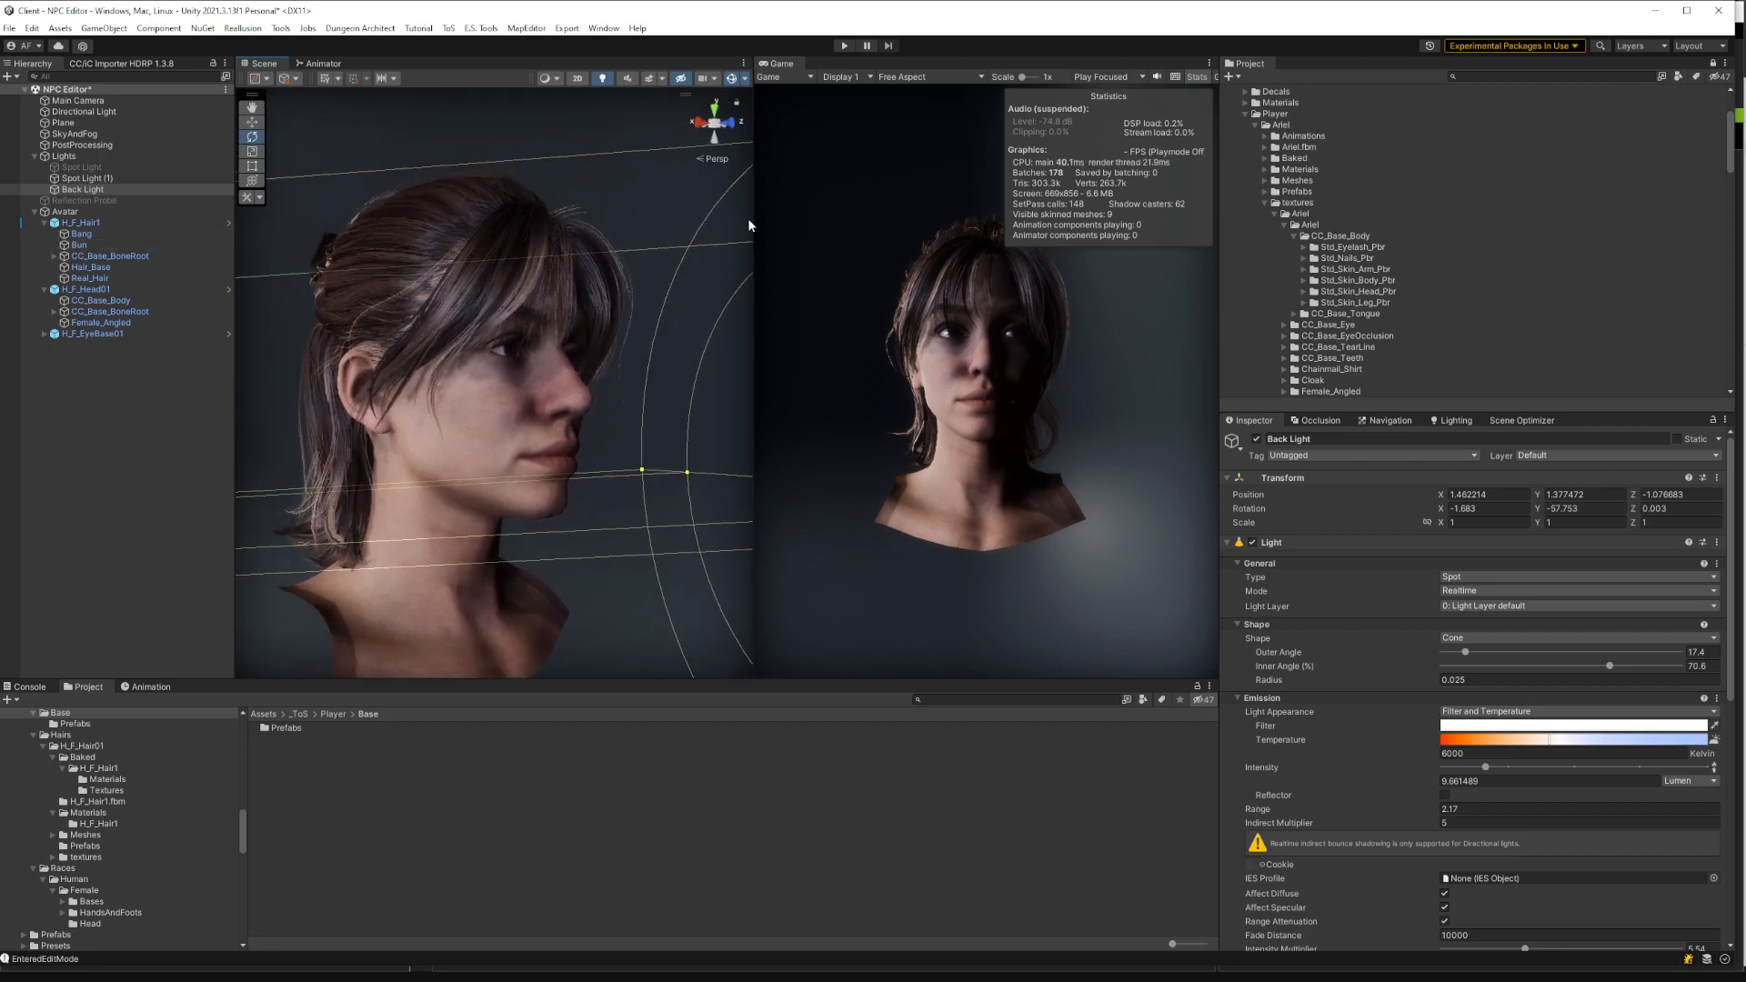
mouse_move(754, 226)
mouse_down()
mouse_move(704, 230)
mouse_move(740, 230)
mouse_up()
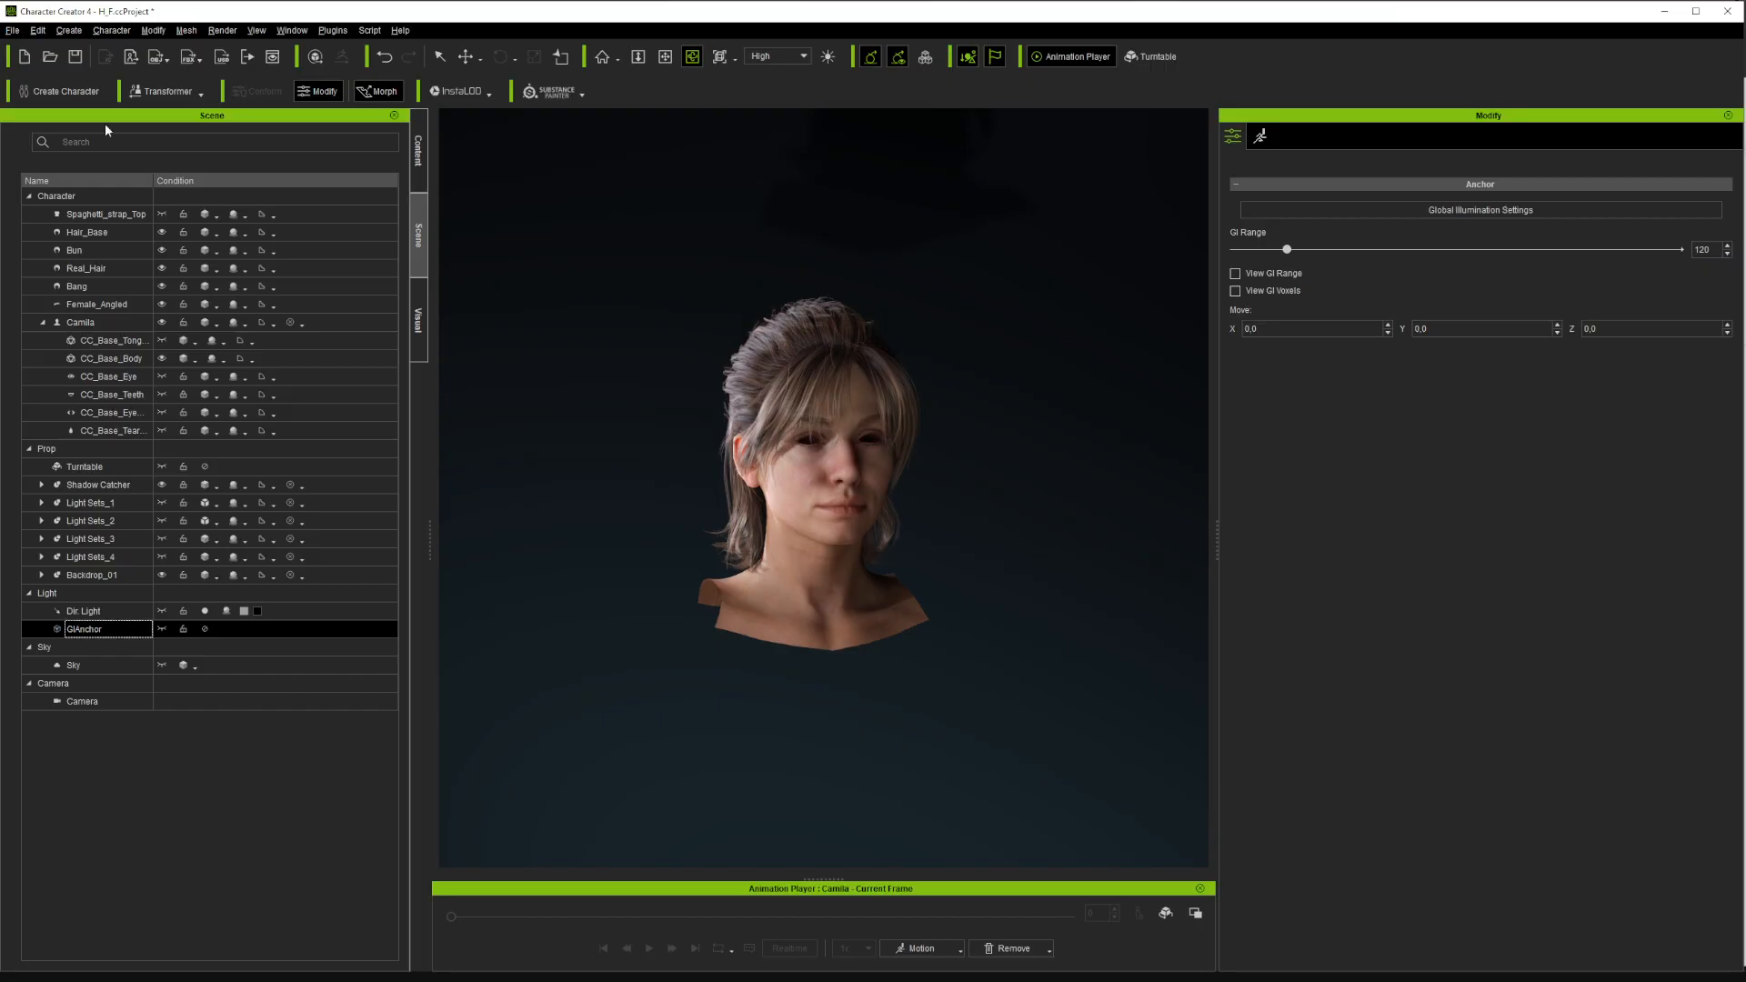
Return to Character Creator, save the H_F project and start a new default project
click(28, 60)
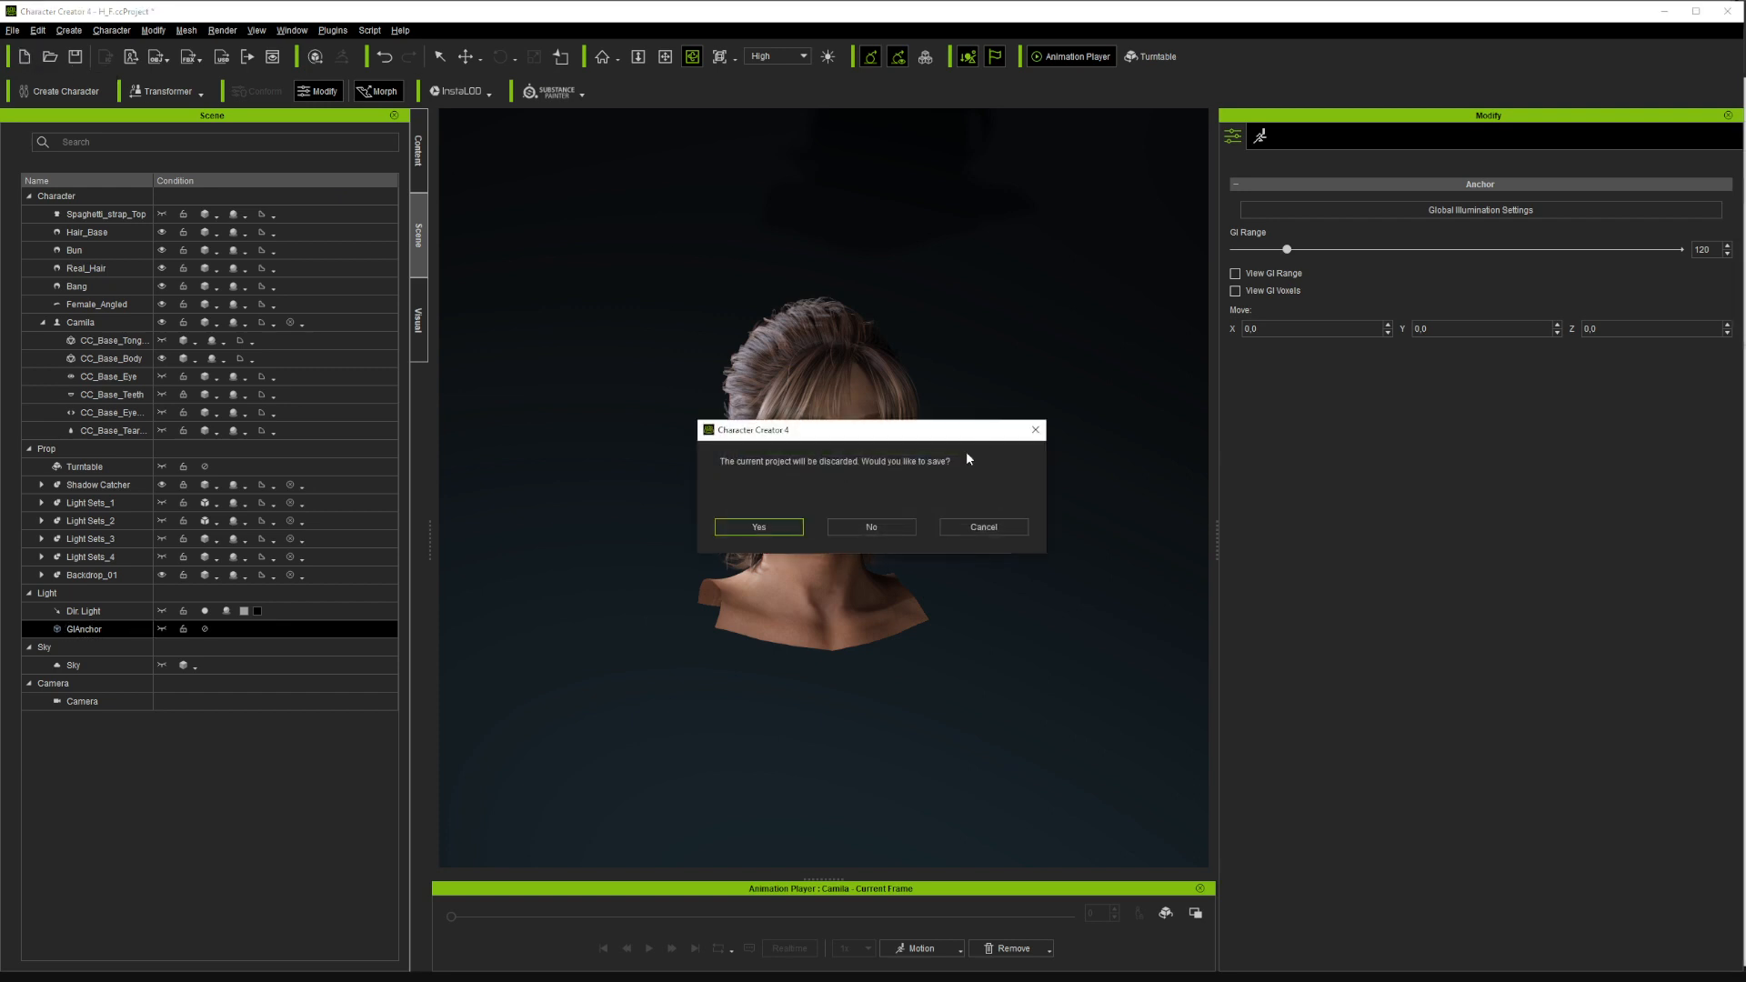
click(1005, 527)
key(ctrl+s)
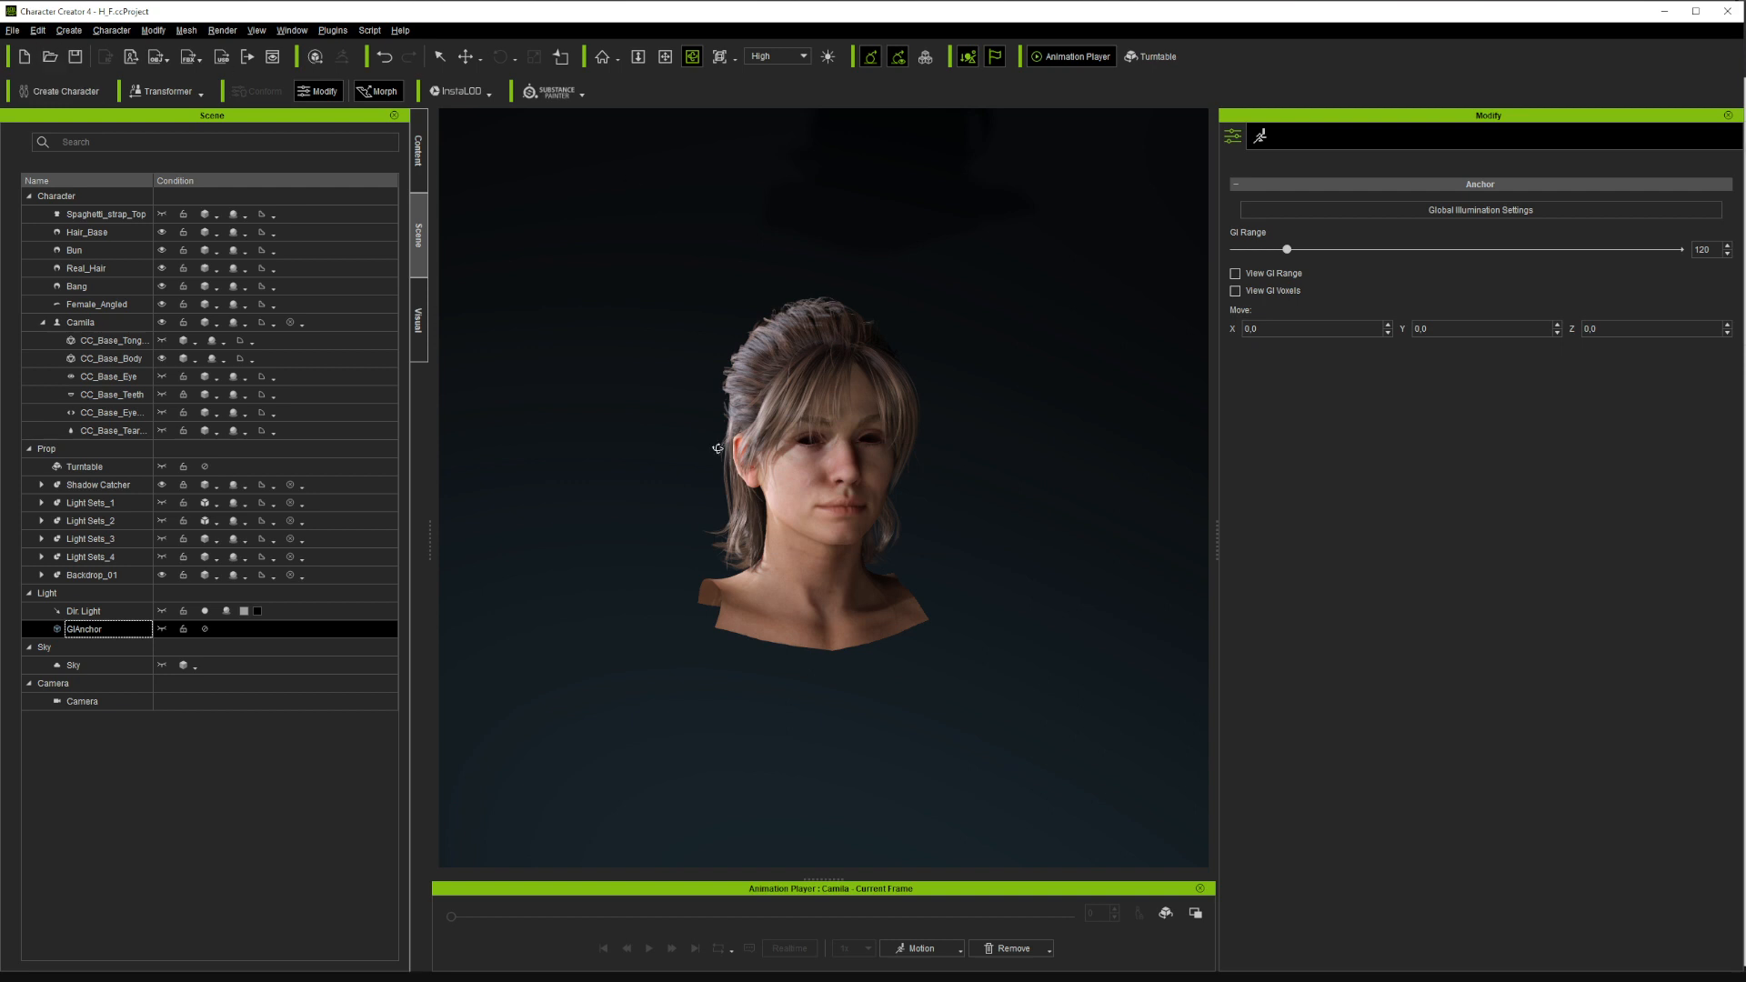
click(37, 94)
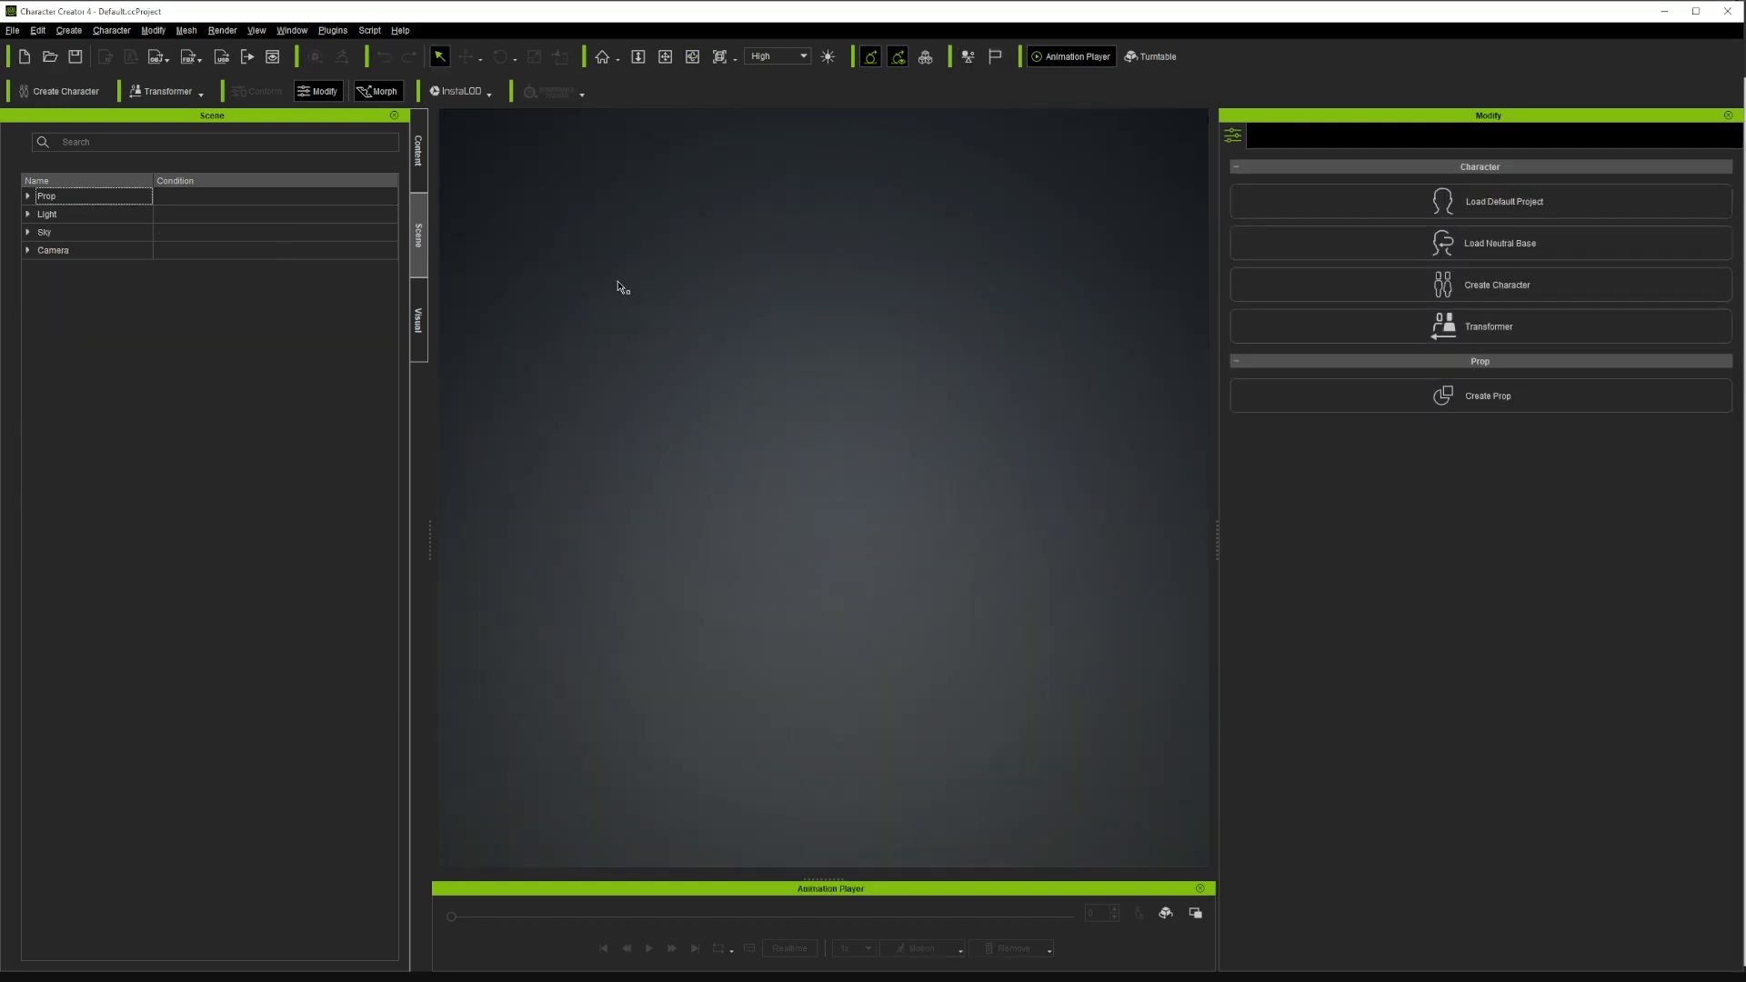
Load the CC4 Kevin avatar from the Characters content pack into the empty scene
click(419, 157)
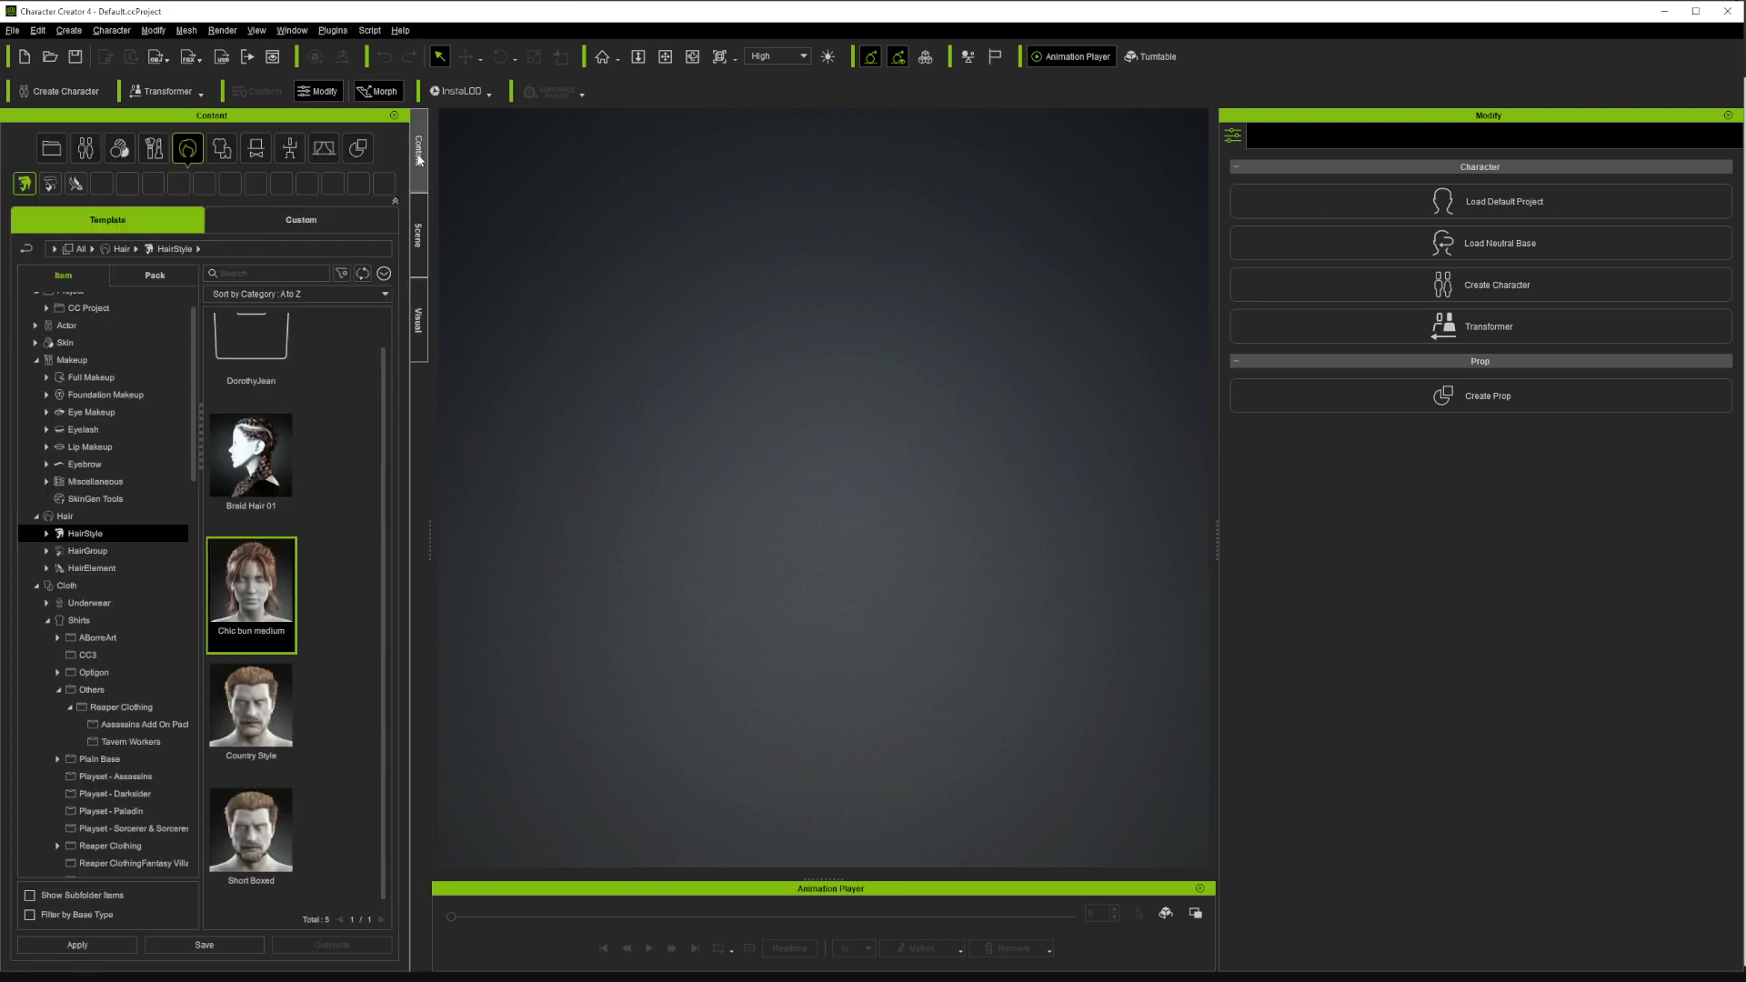
scroll(384, 364, up, 1)
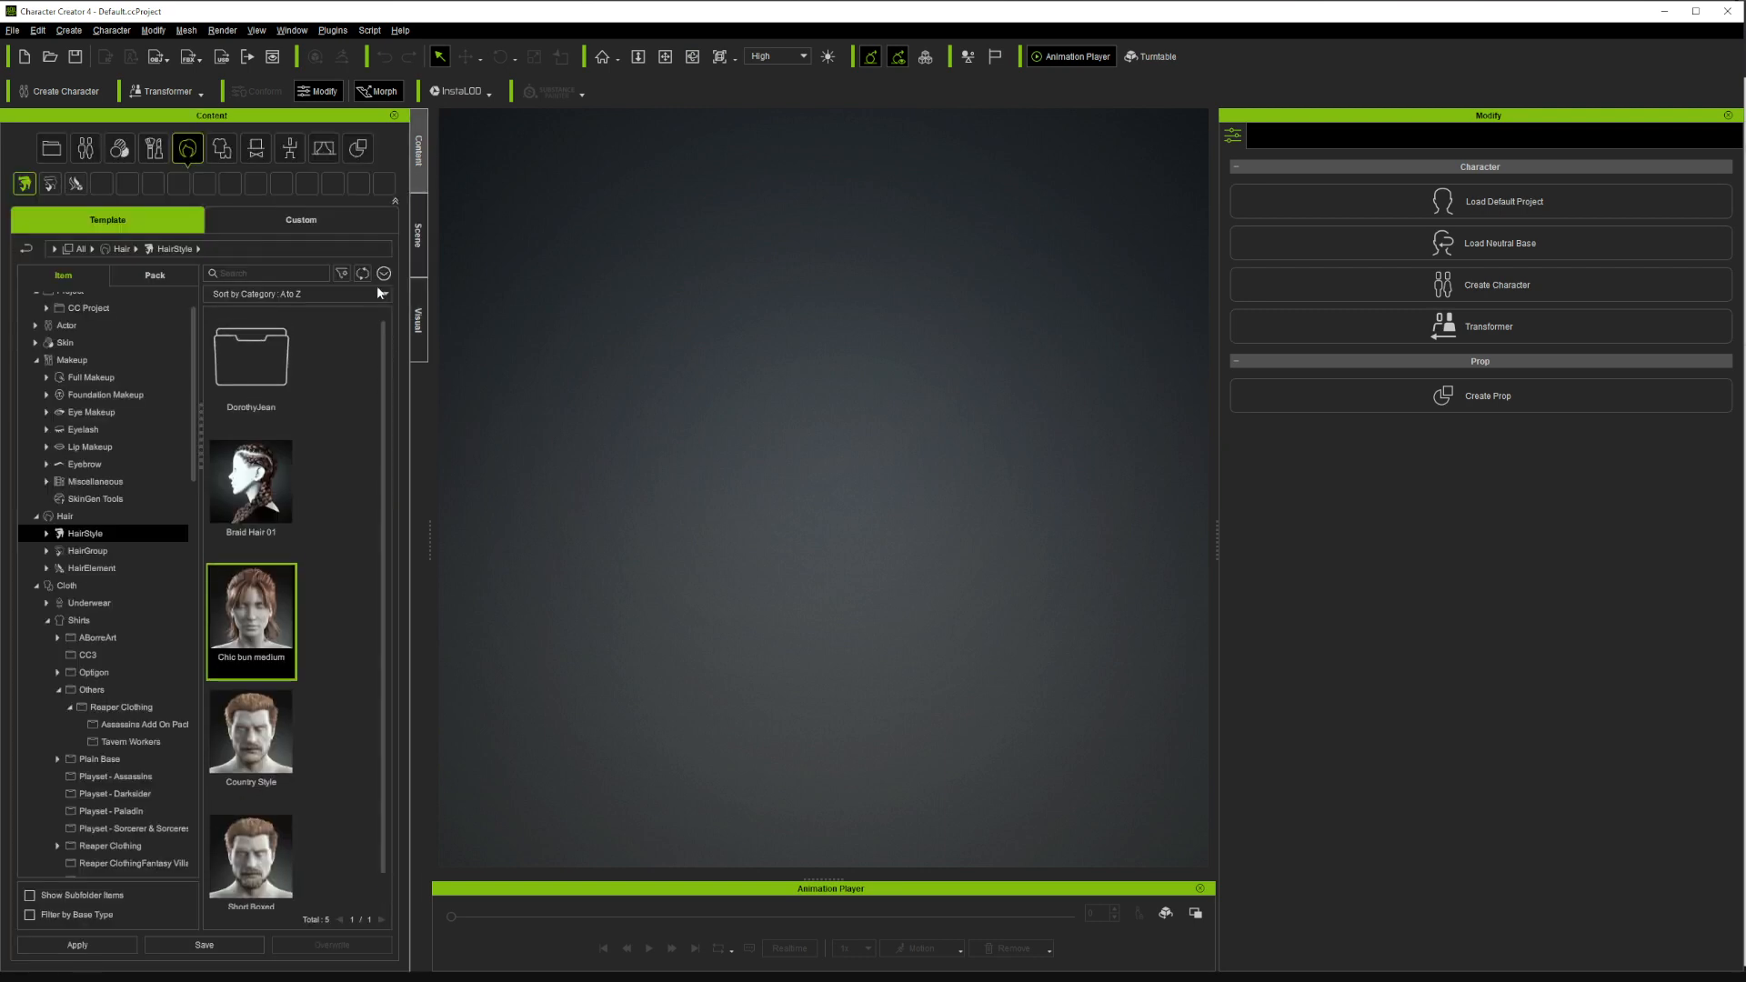
click(80, 325)
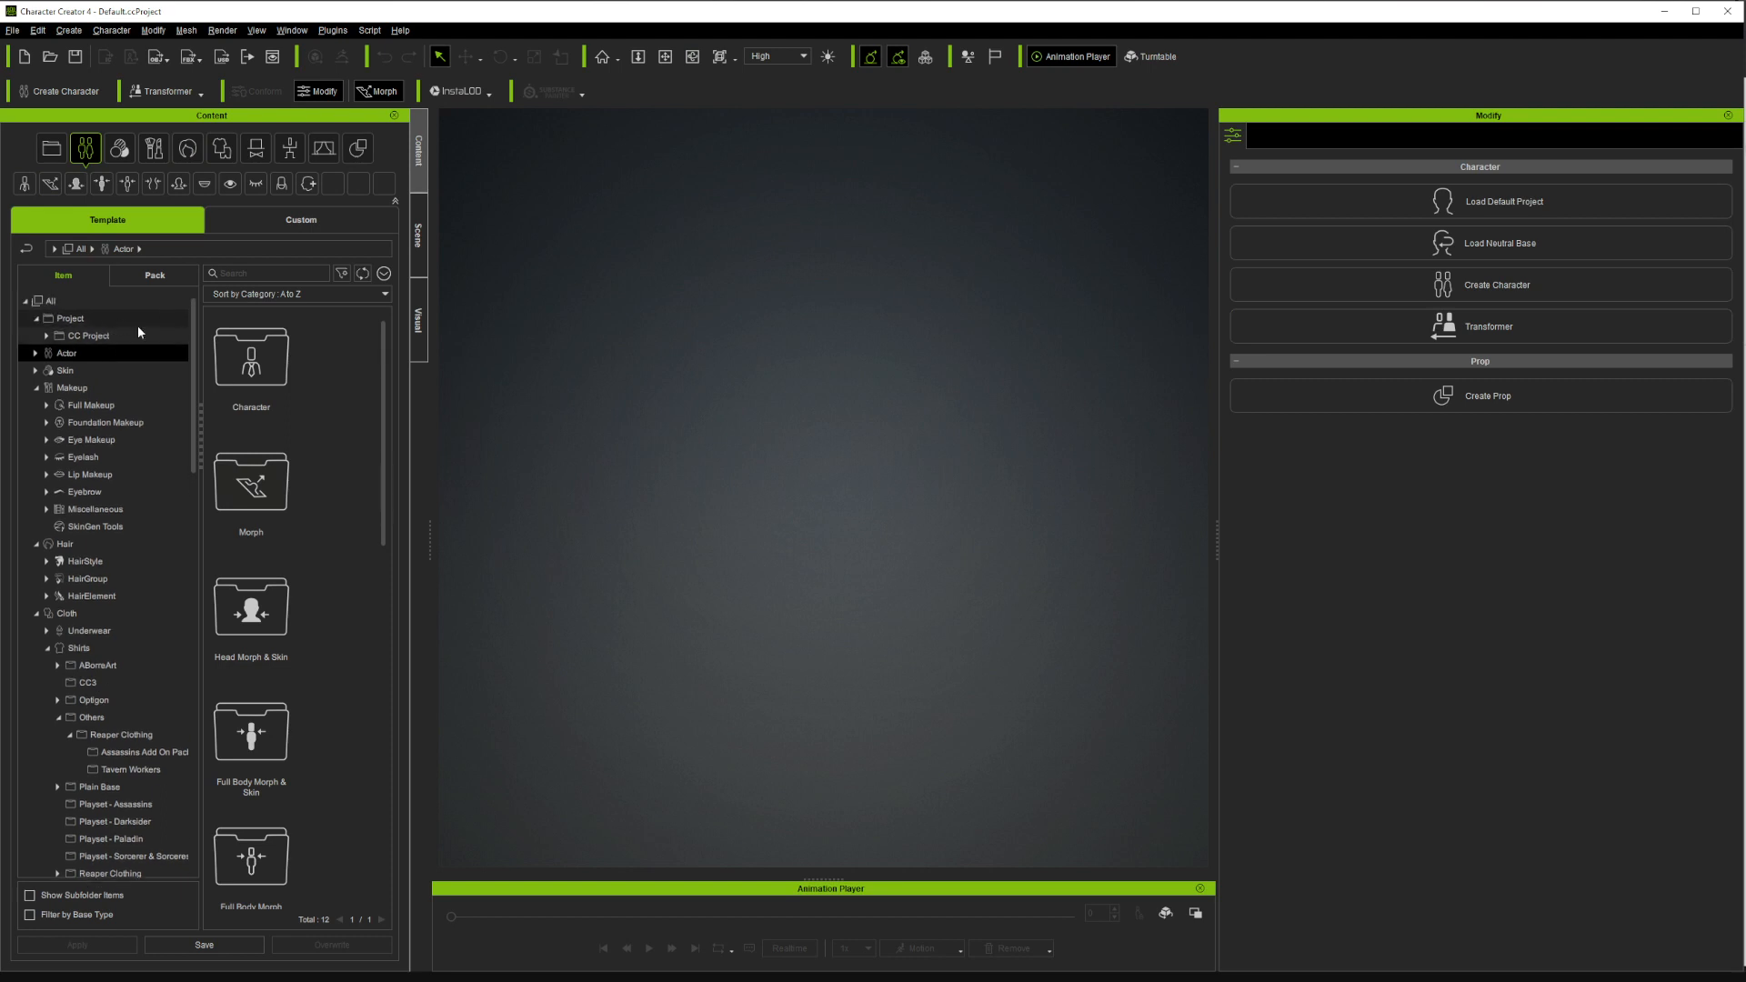
double_click(218, 379)
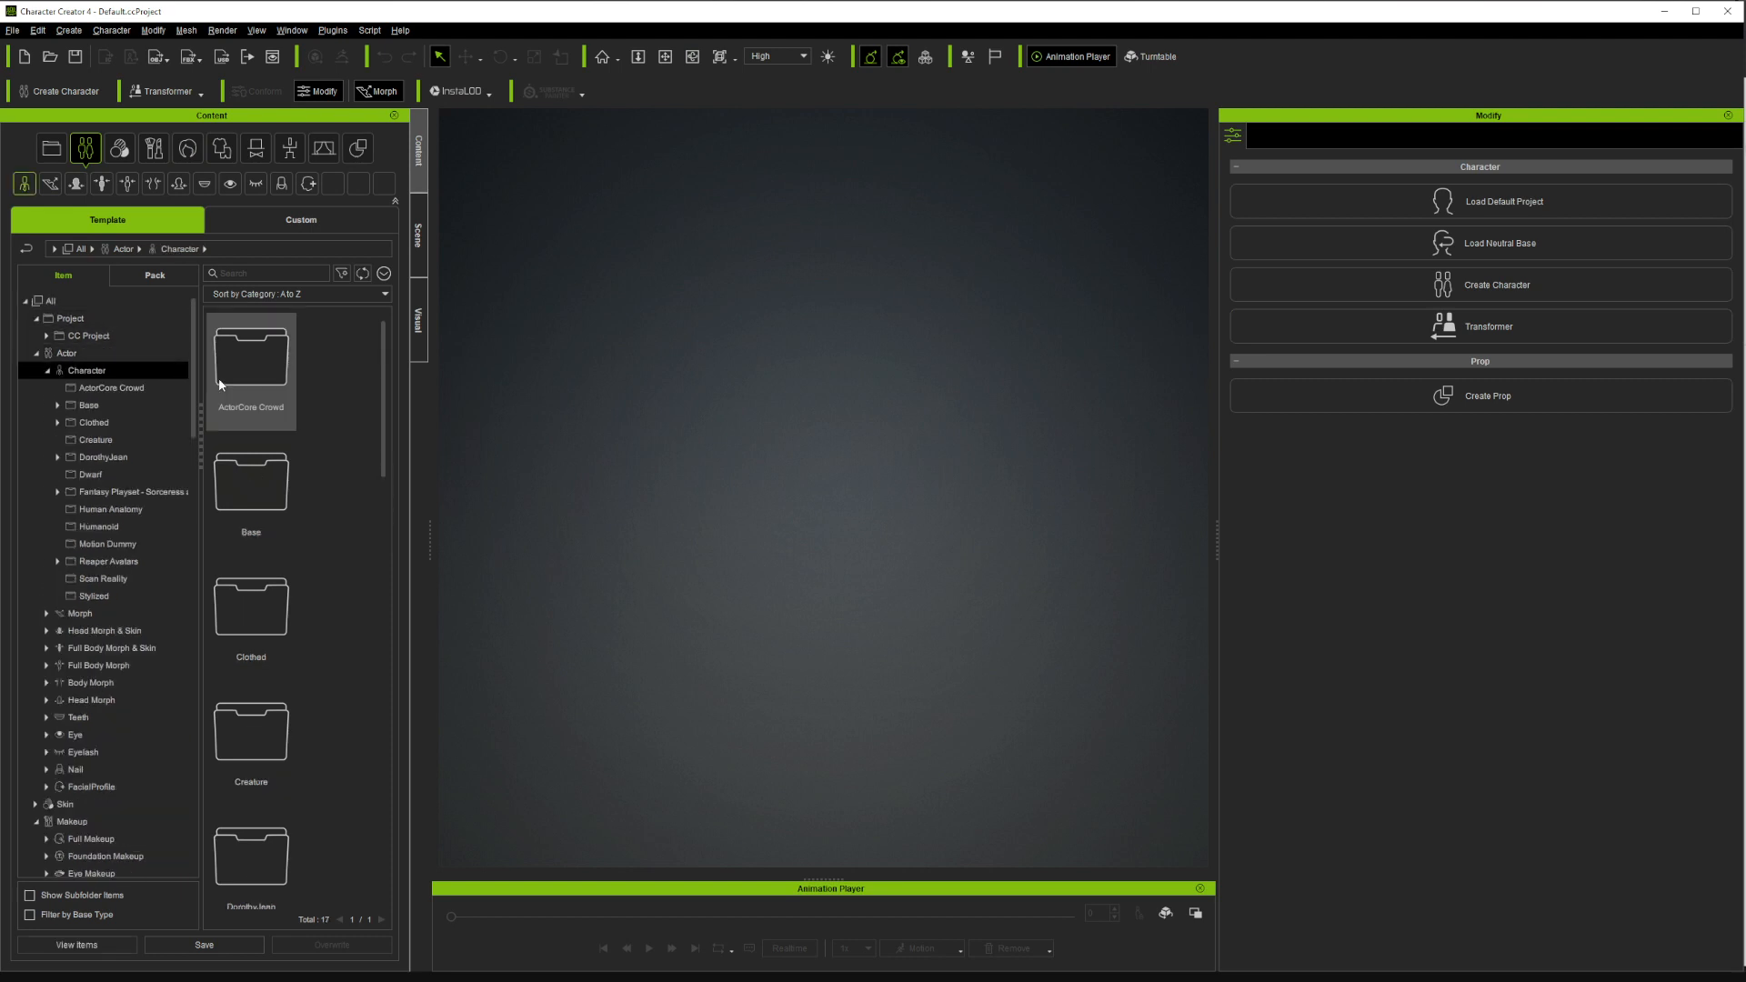
click(124, 277)
double_click(266, 388)
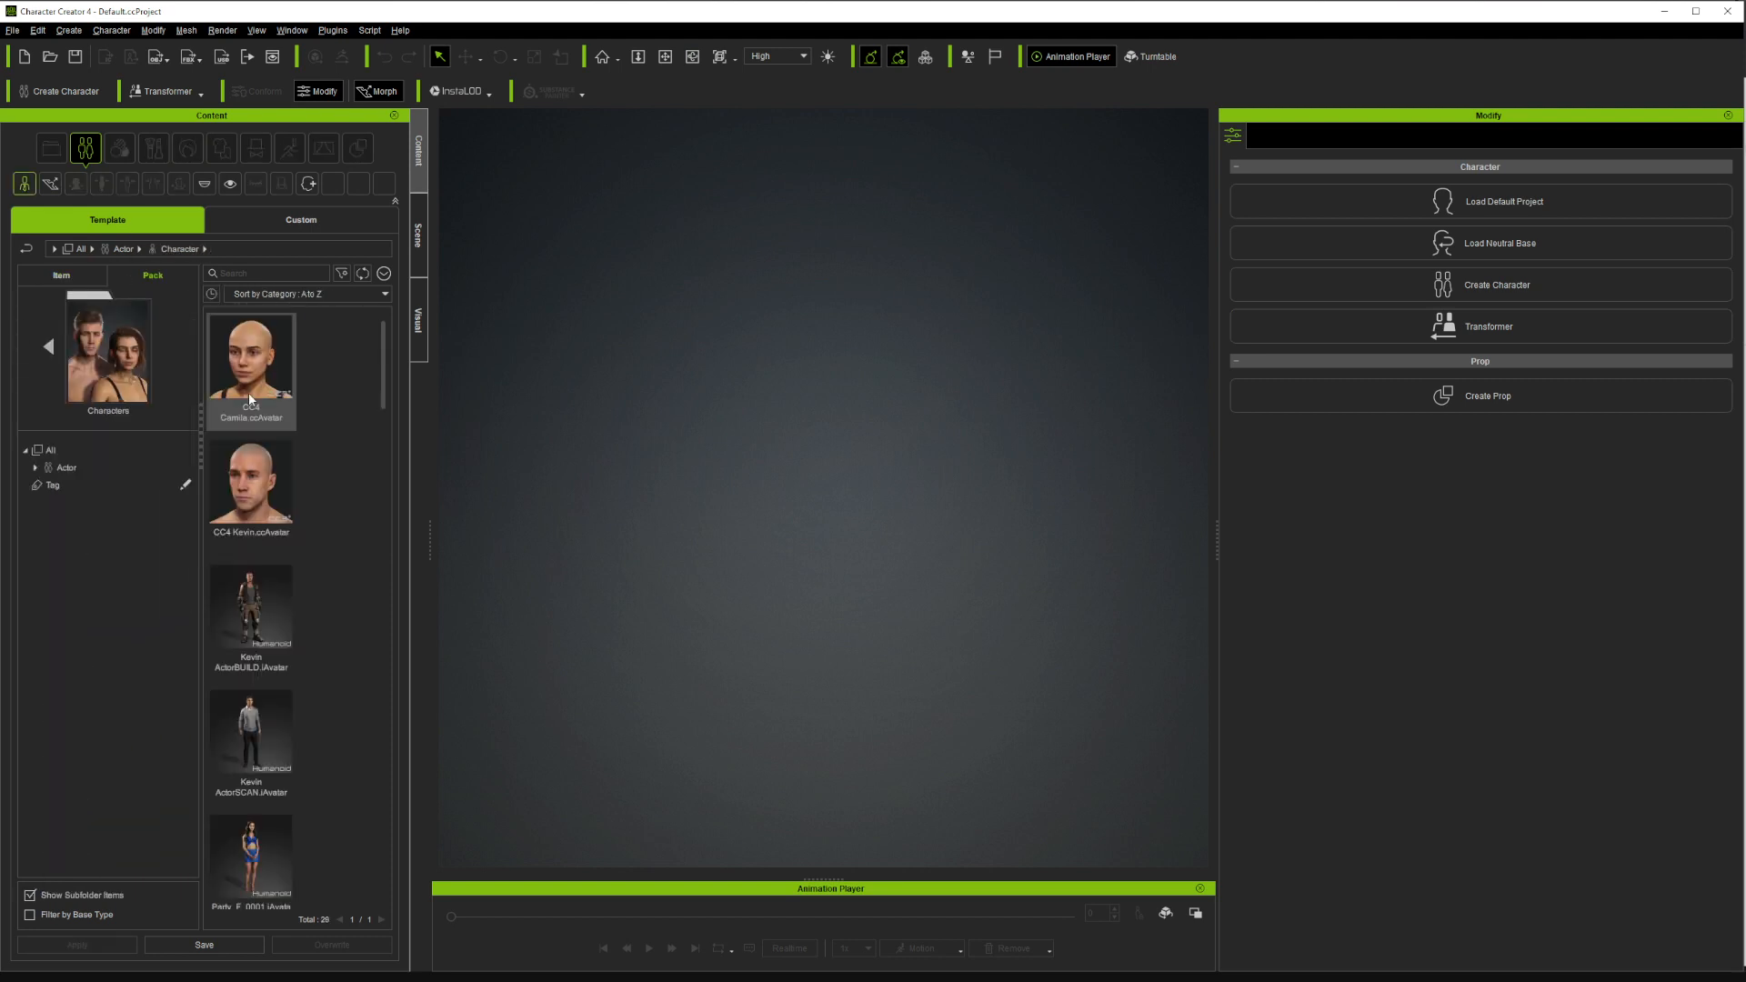
click(251, 458)
drag(625, 479, 661, 475)
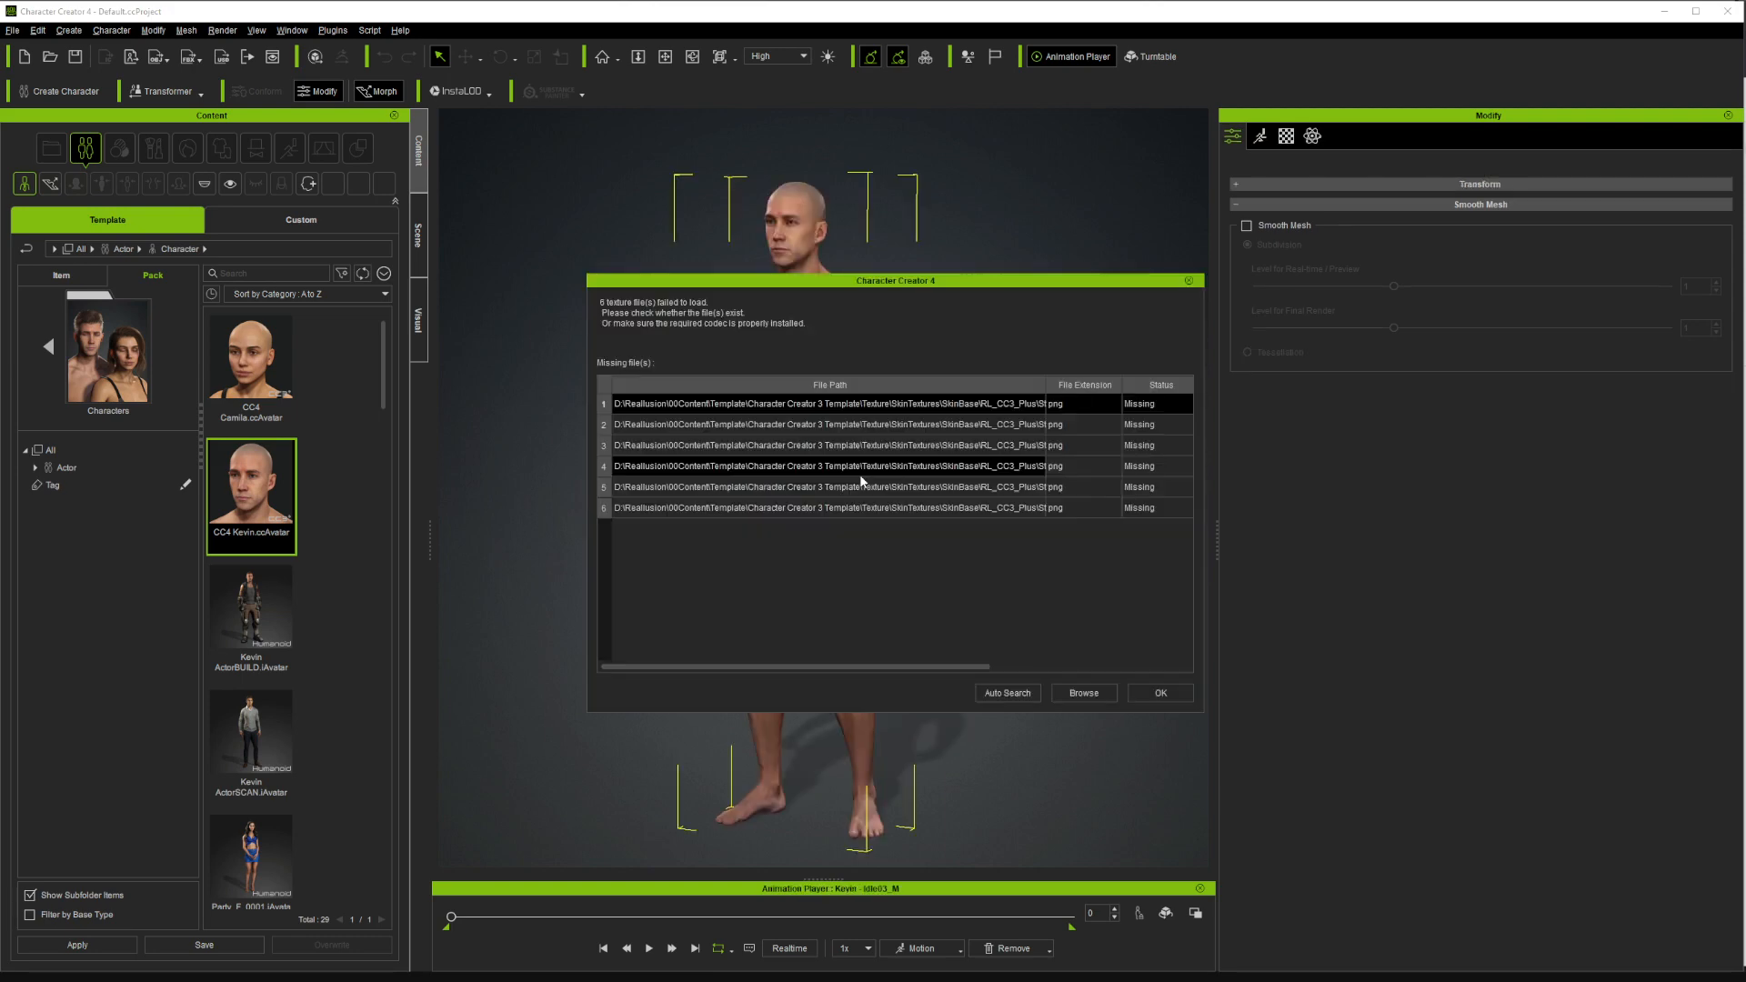
Auto-search the Reallusion folder on the G: drive for the missing skin texture files and accept the result
click(1010, 693)
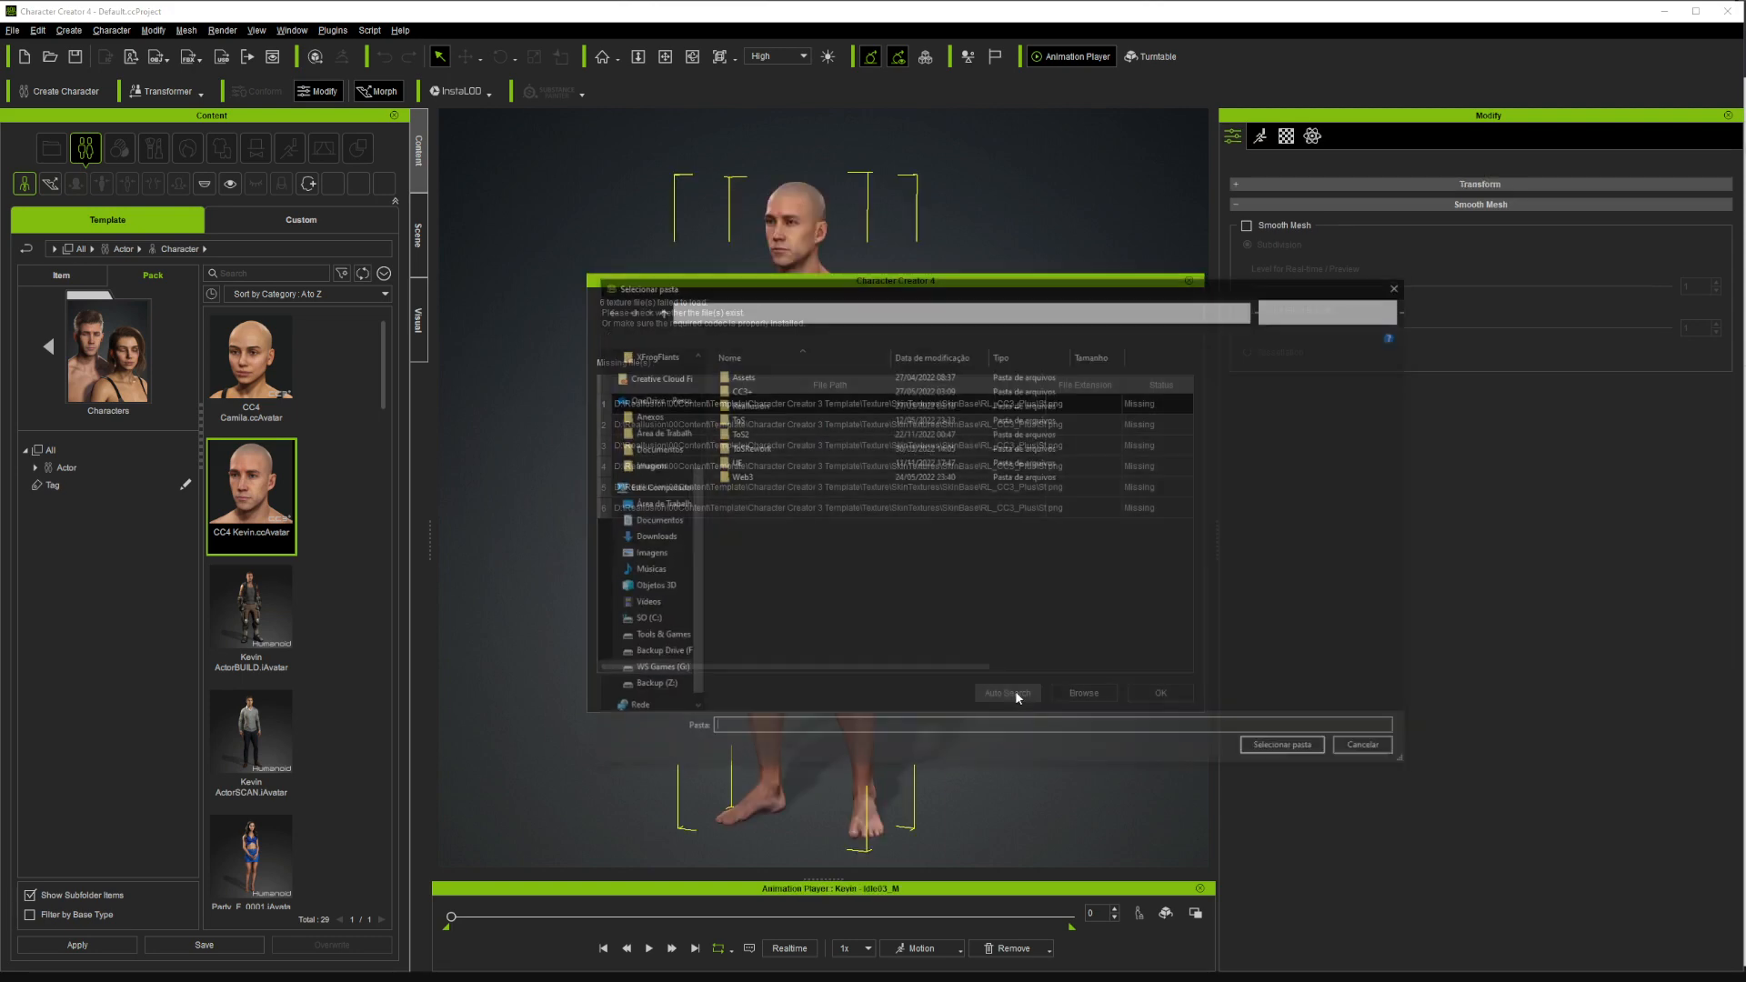
double_click(746, 403)
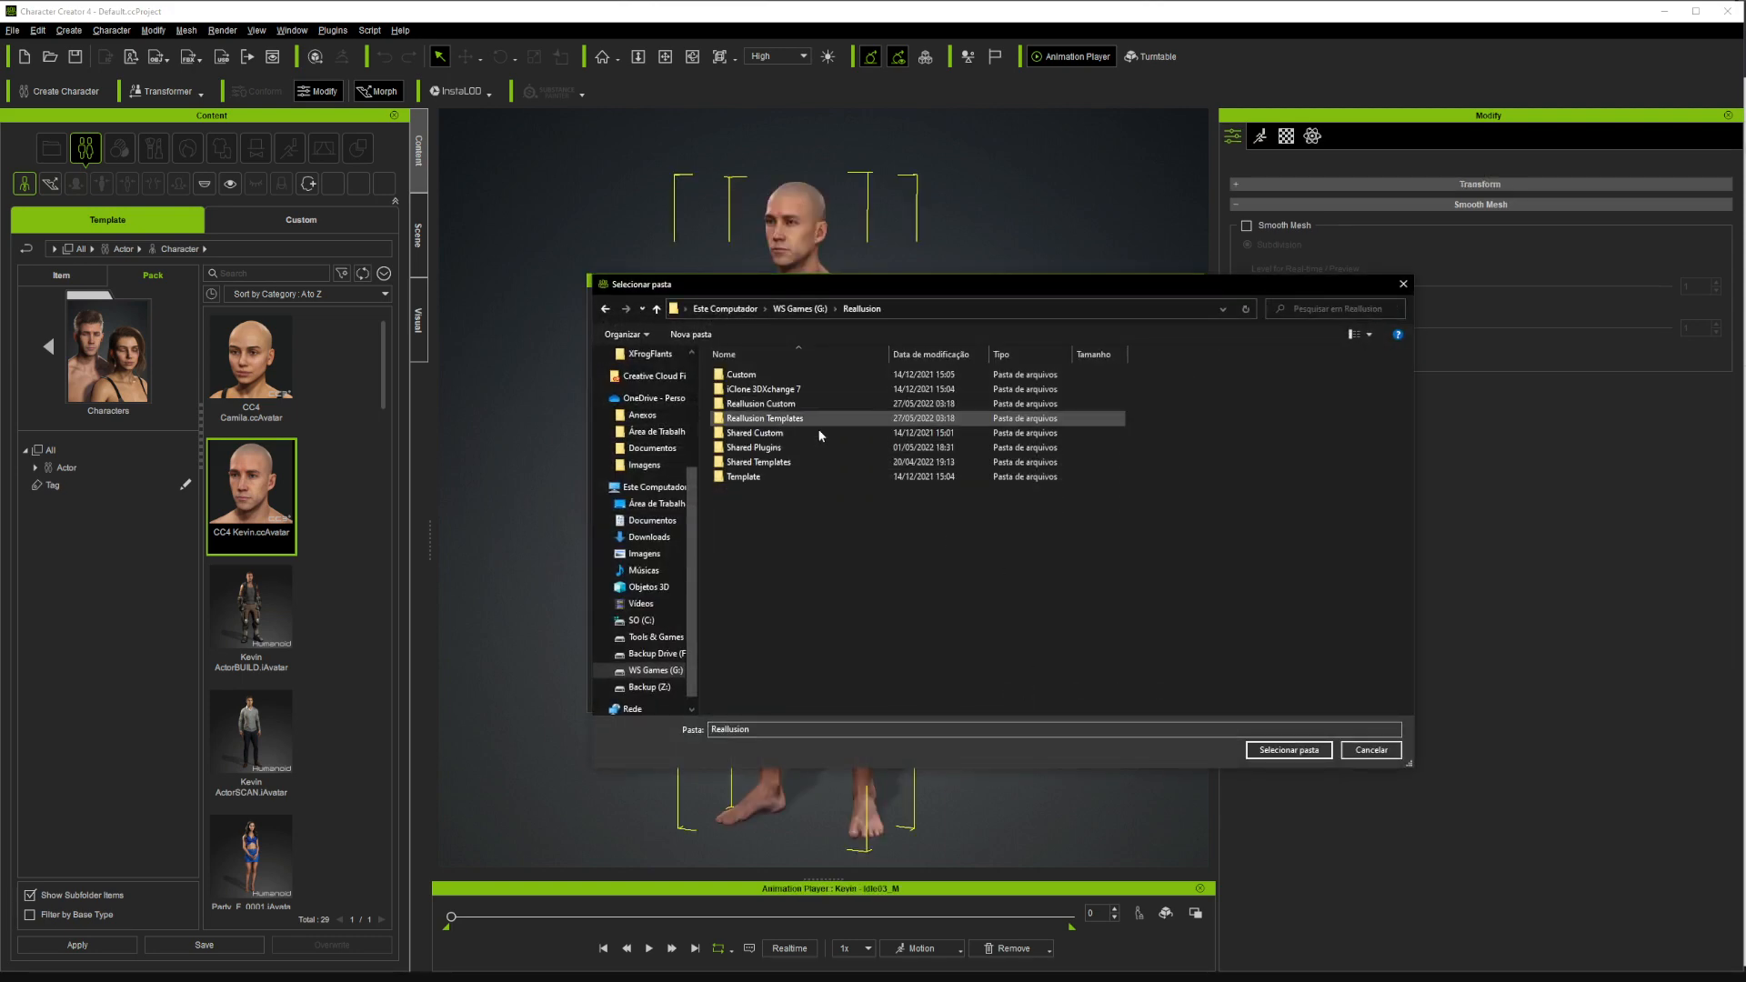
click(1289, 751)
click(1146, 695)
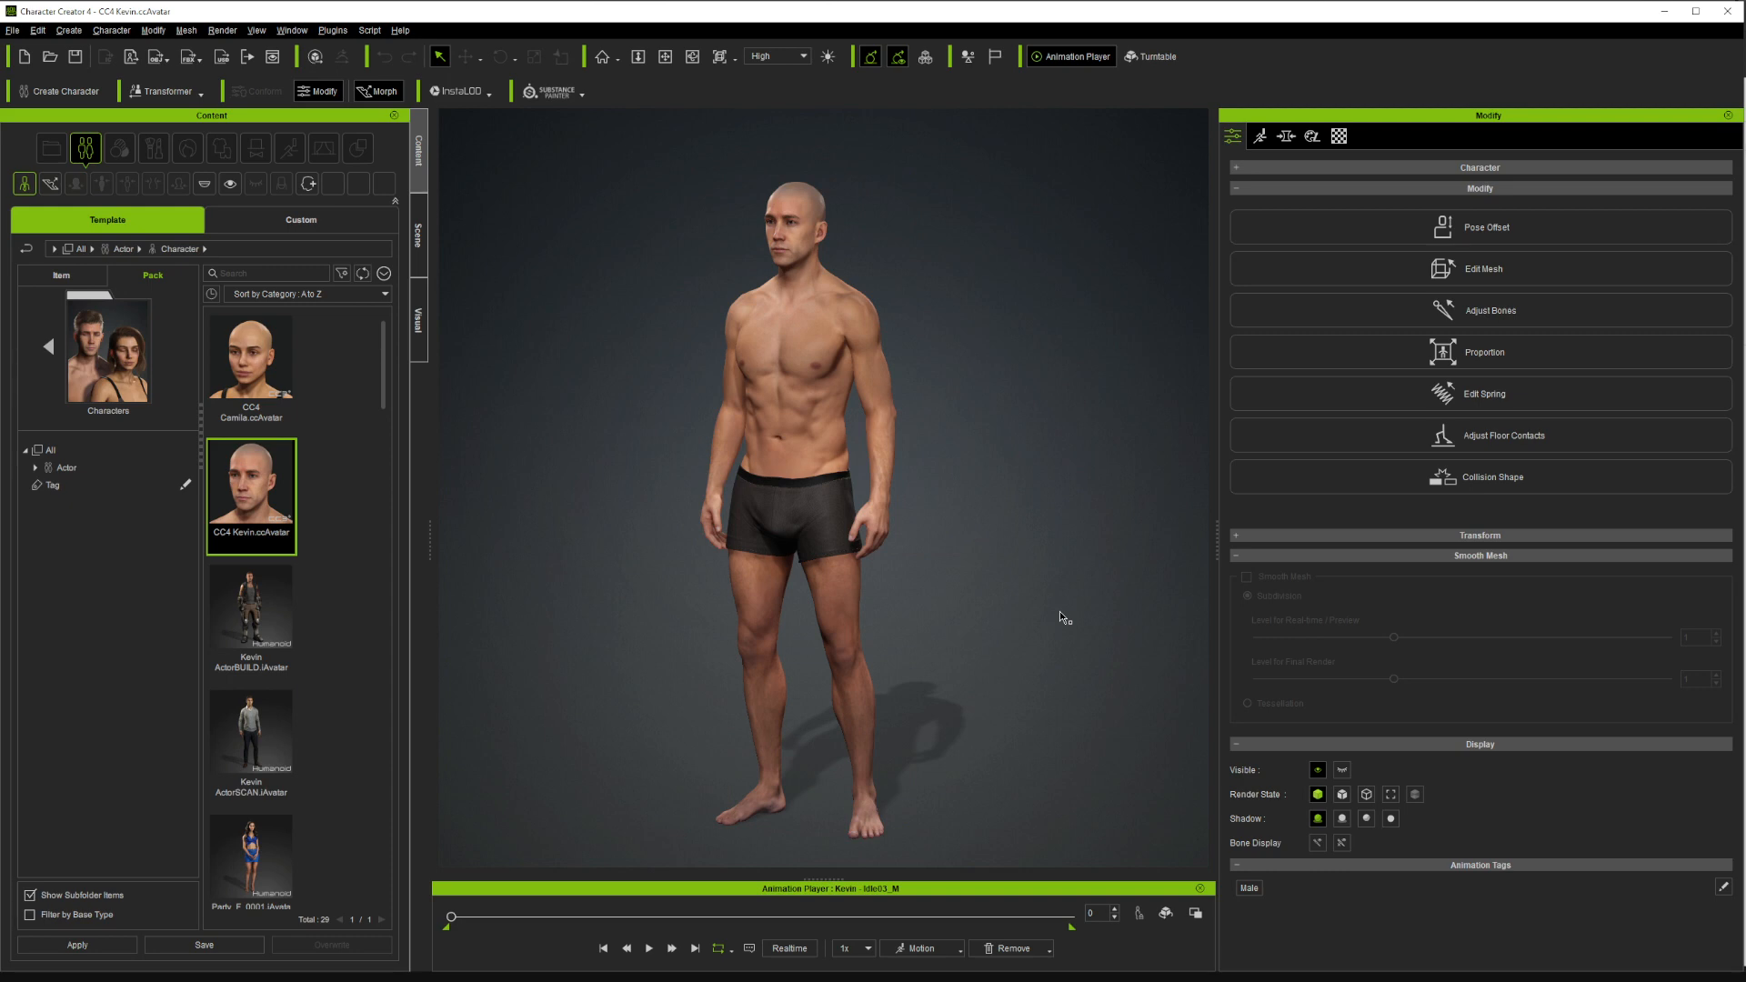
Zoom in on the male character and examine his body from both sides
click(666, 58)
scroll(782, 255, up, 1)
scroll(781, 256, up, 3)
drag(723, 299, 861, 357)
click(696, 61)
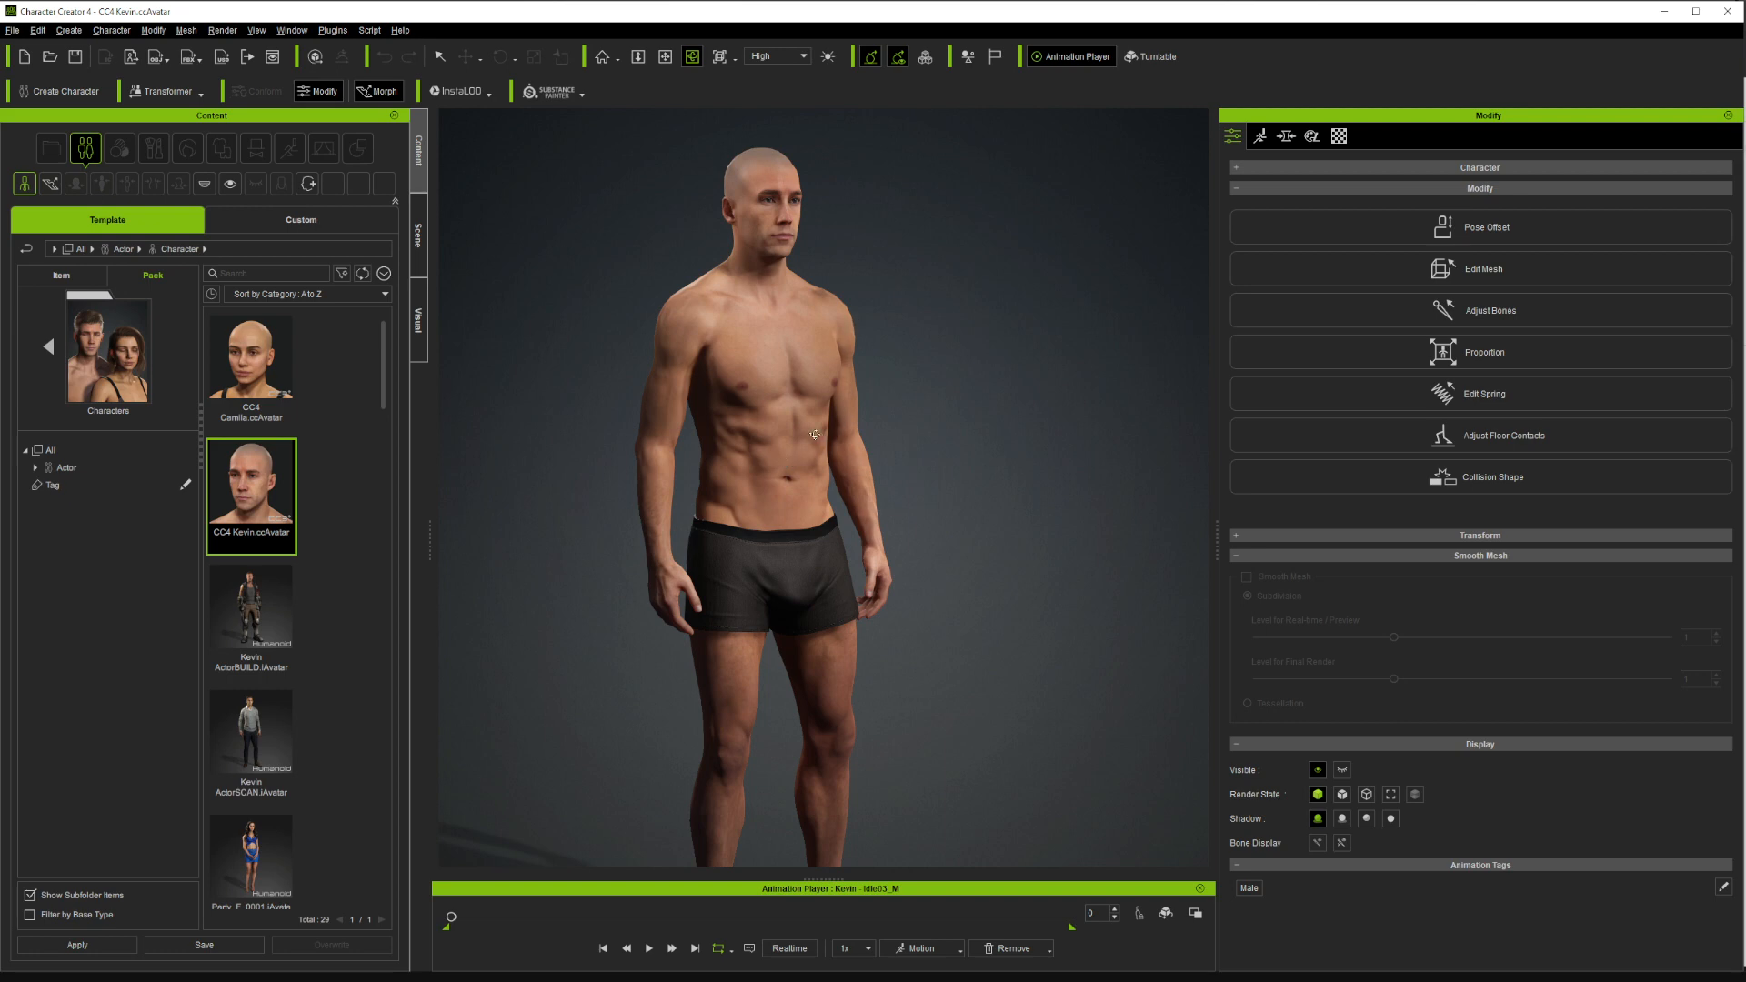
drag(815, 435, 466, 442)
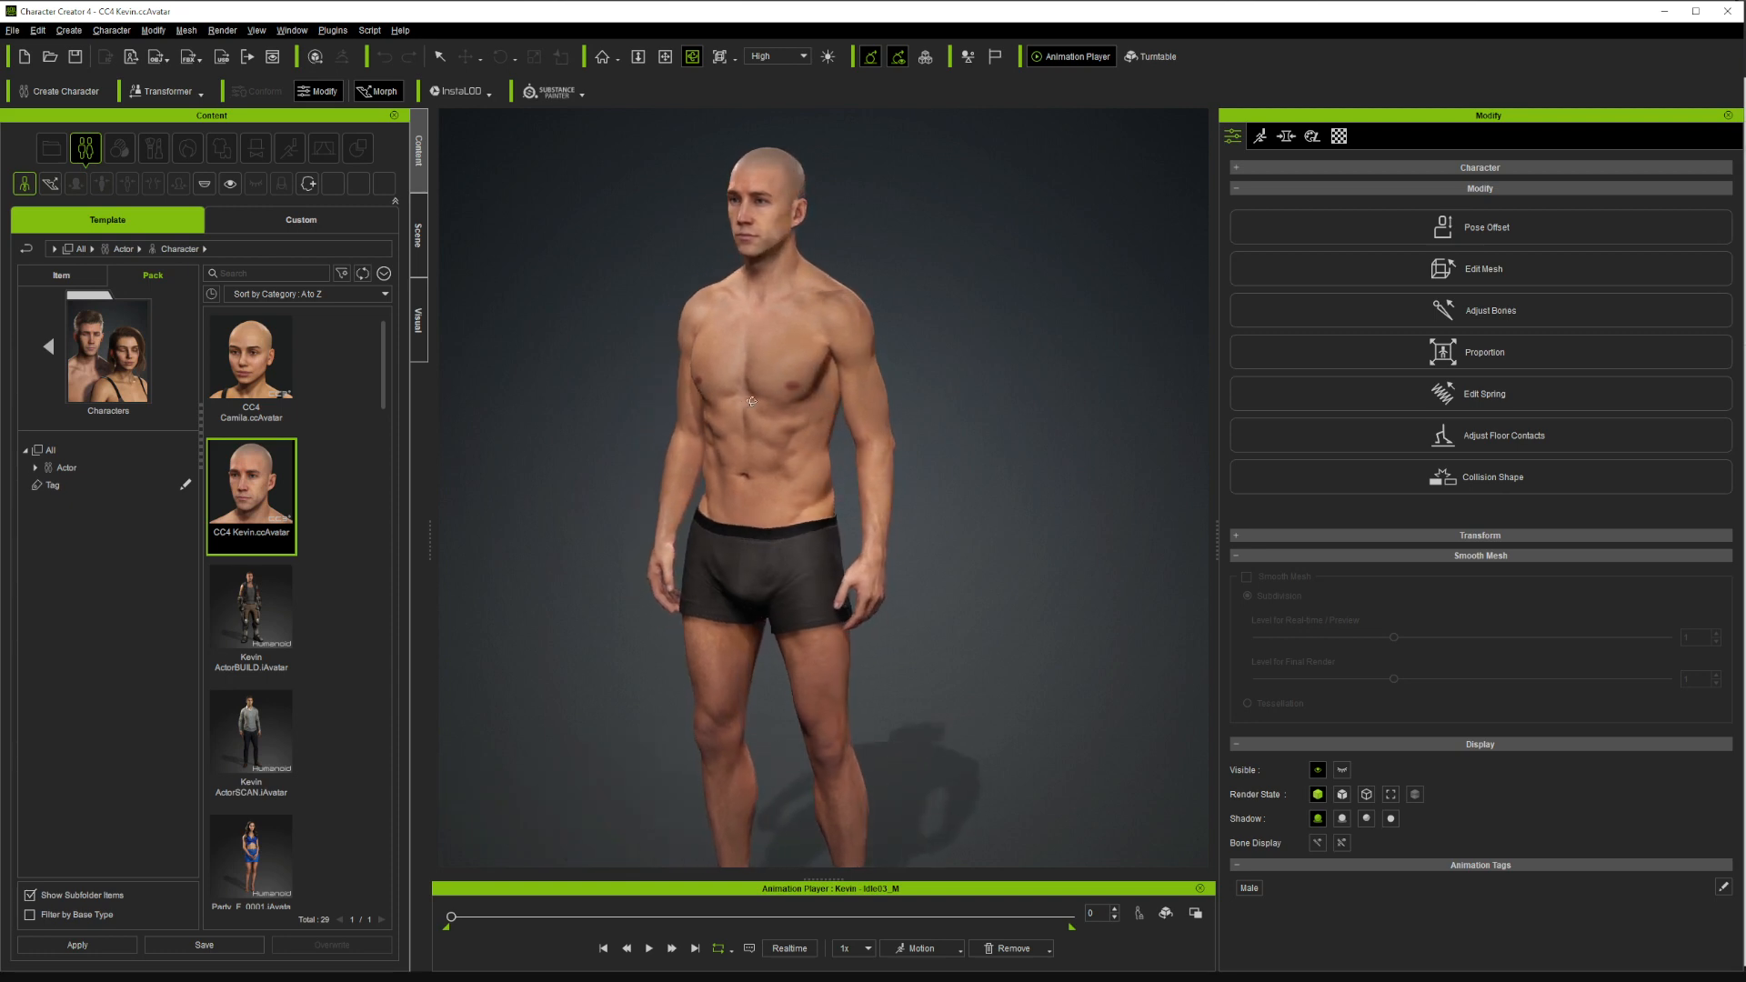
Review the character's Transform, Modify, Smooth Mesh and Character attribute sections, leaving Character, Modify and Smooth Mesh expanded
click(1284, 536)
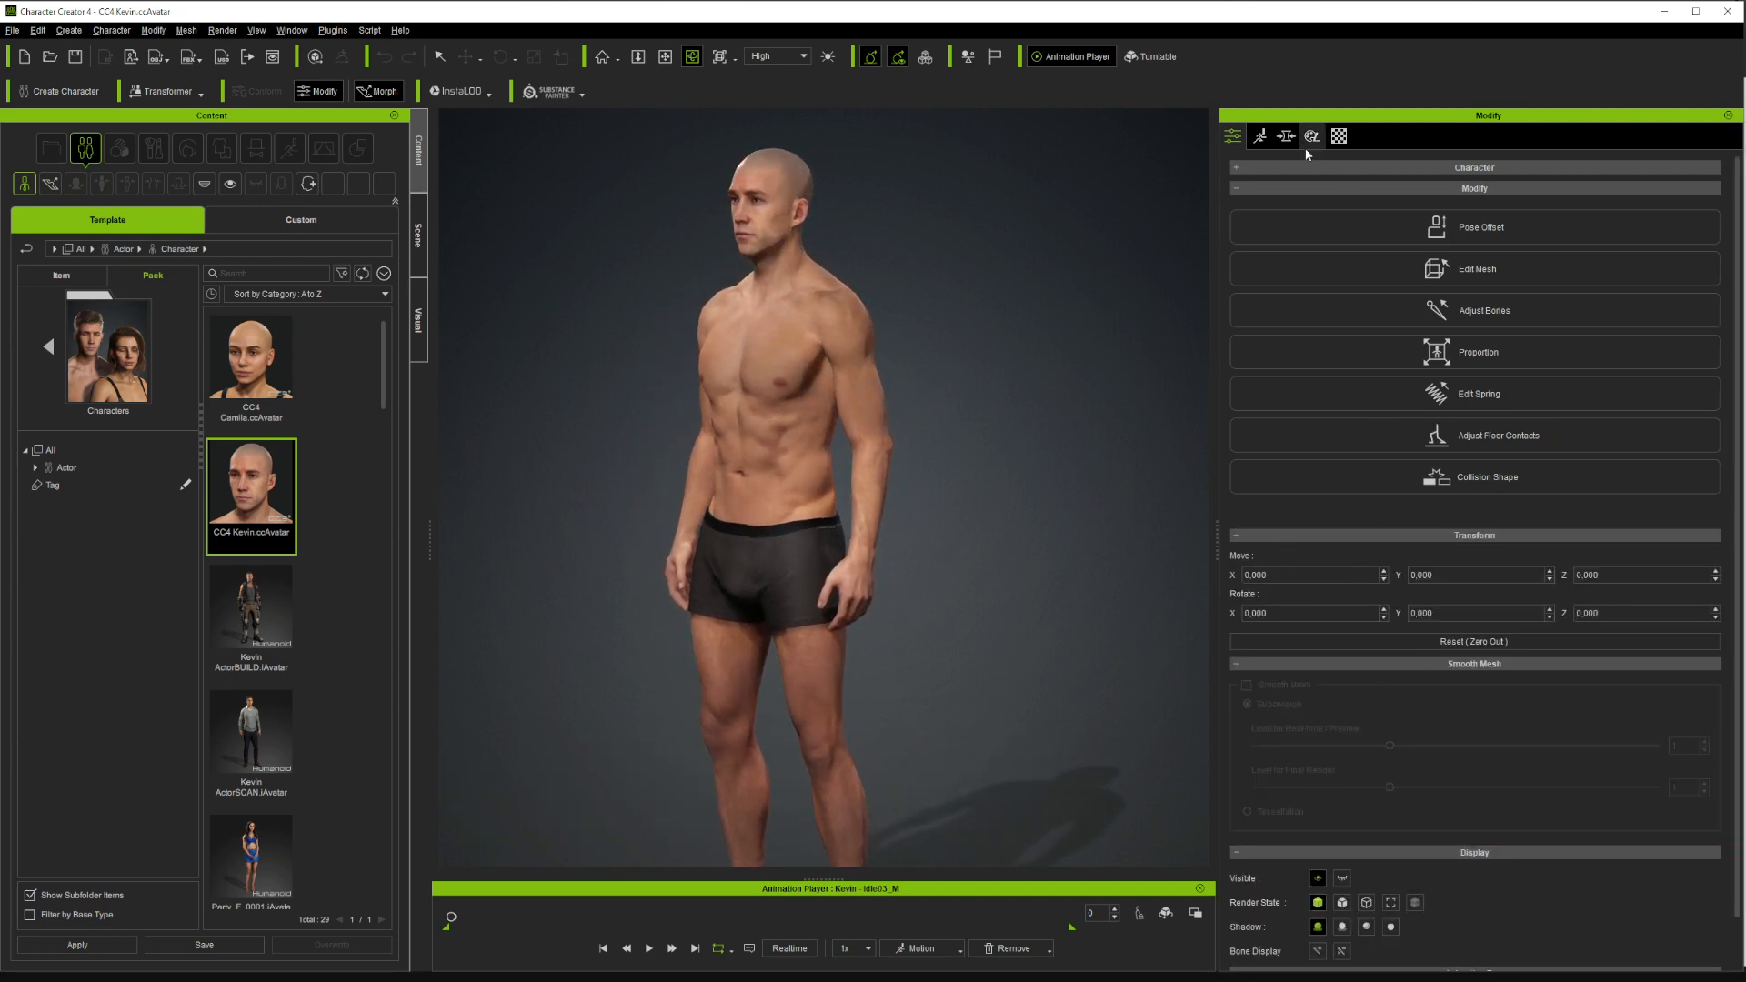
click(1255, 189)
click(1246, 226)
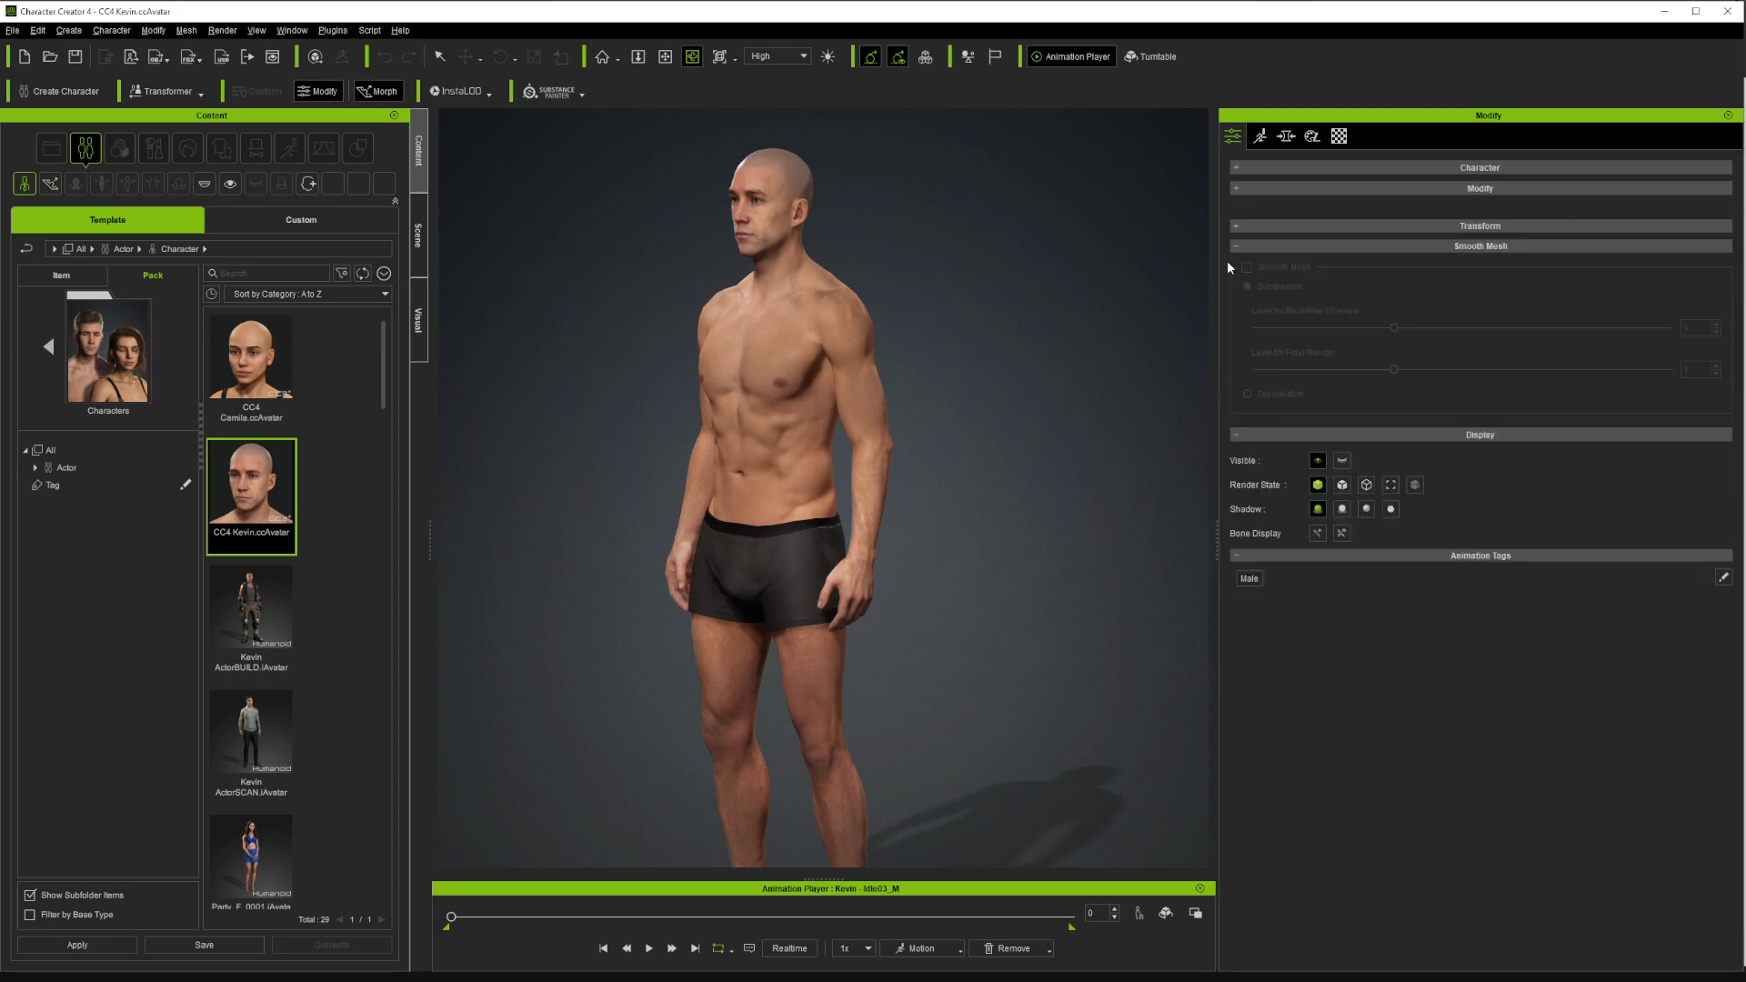
click(439, 56)
click(1368, 188)
click(1435, 554)
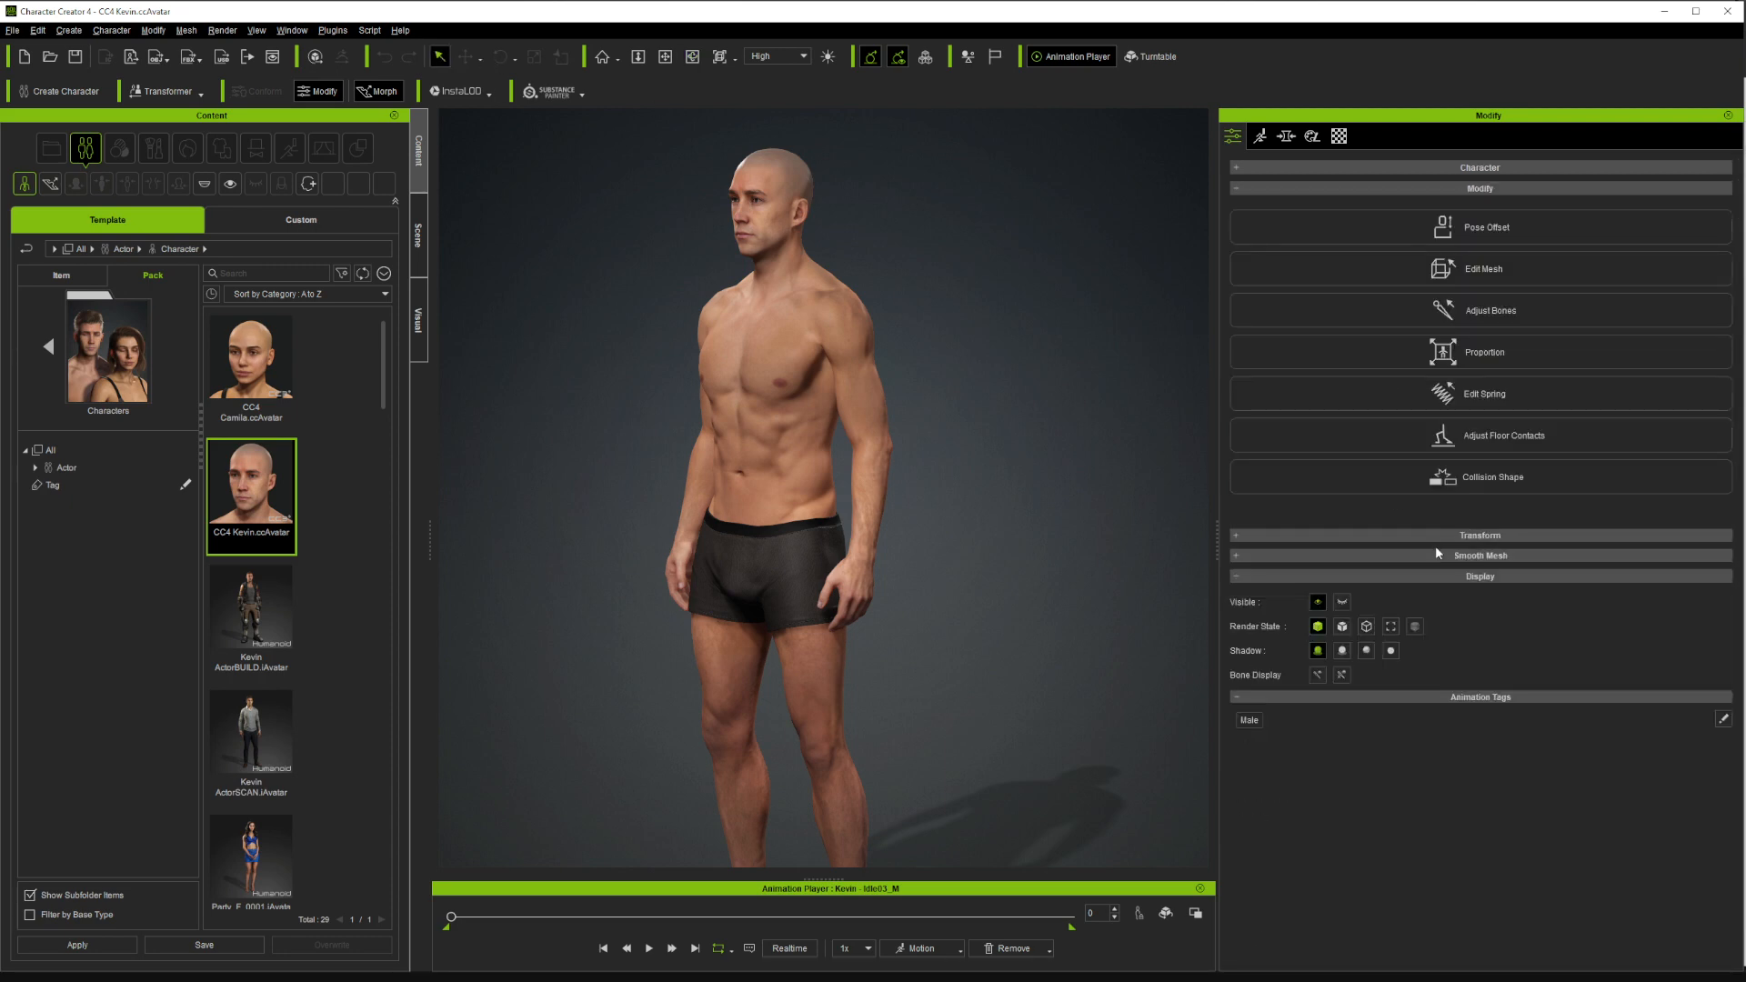
click(1435, 538)
click(1435, 539)
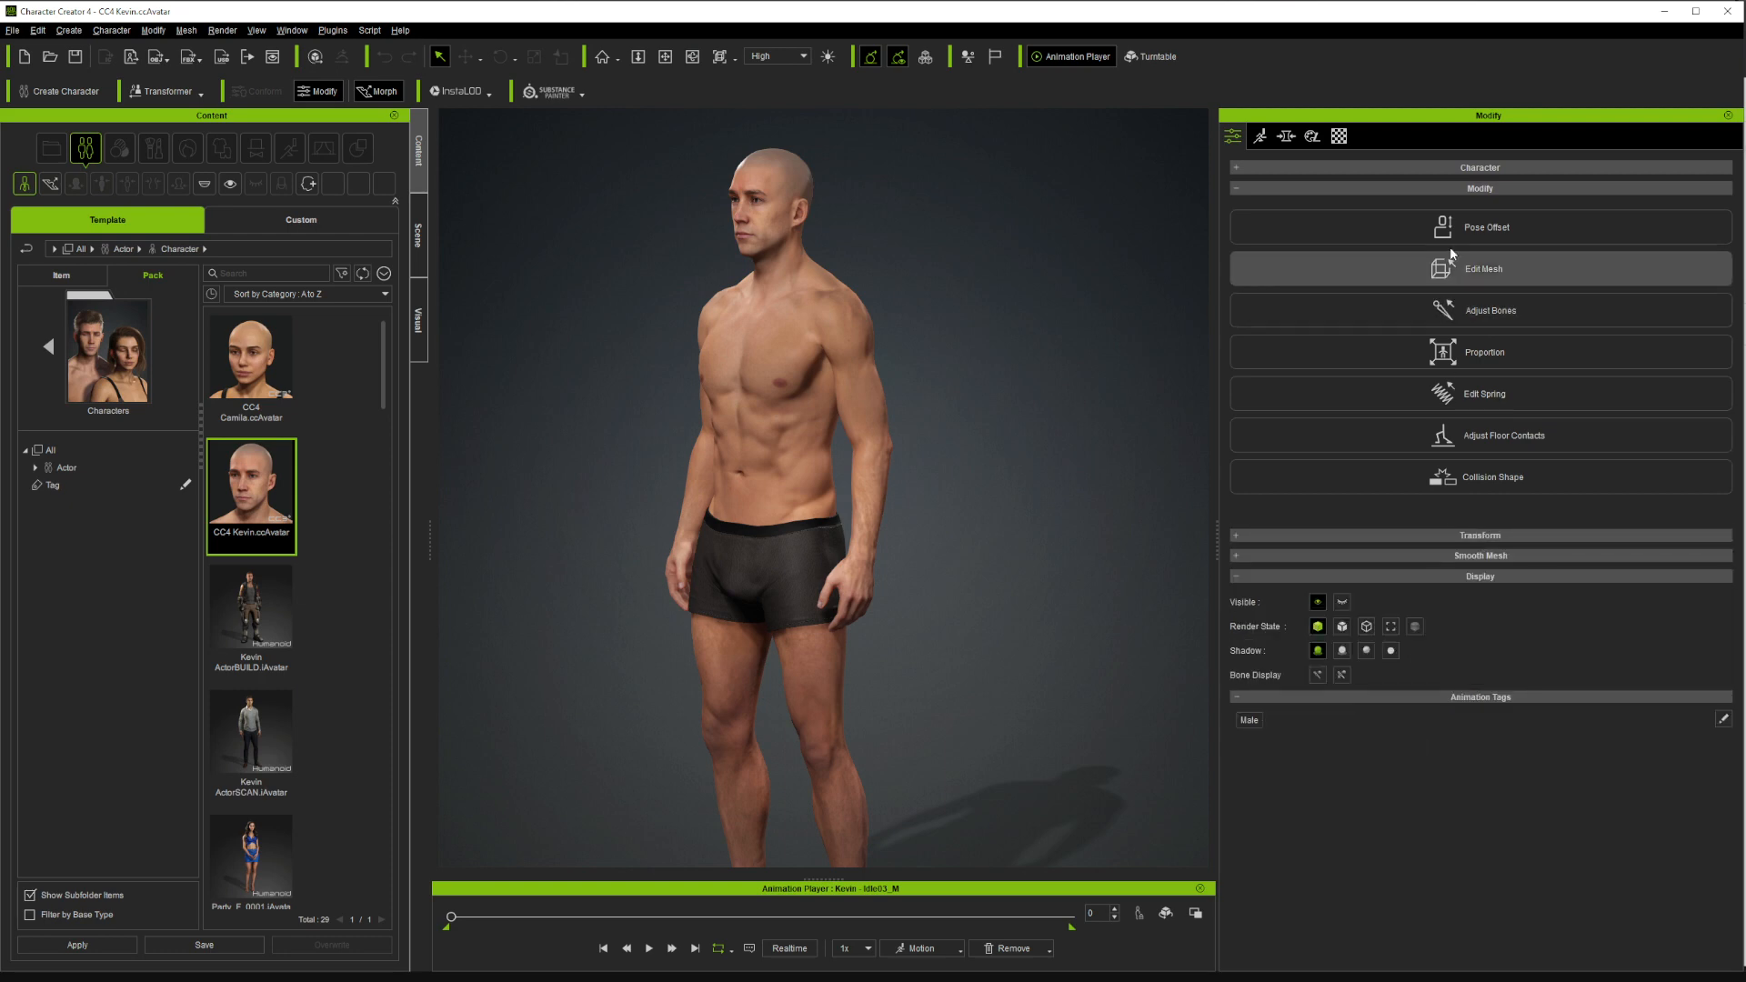
click(1475, 170)
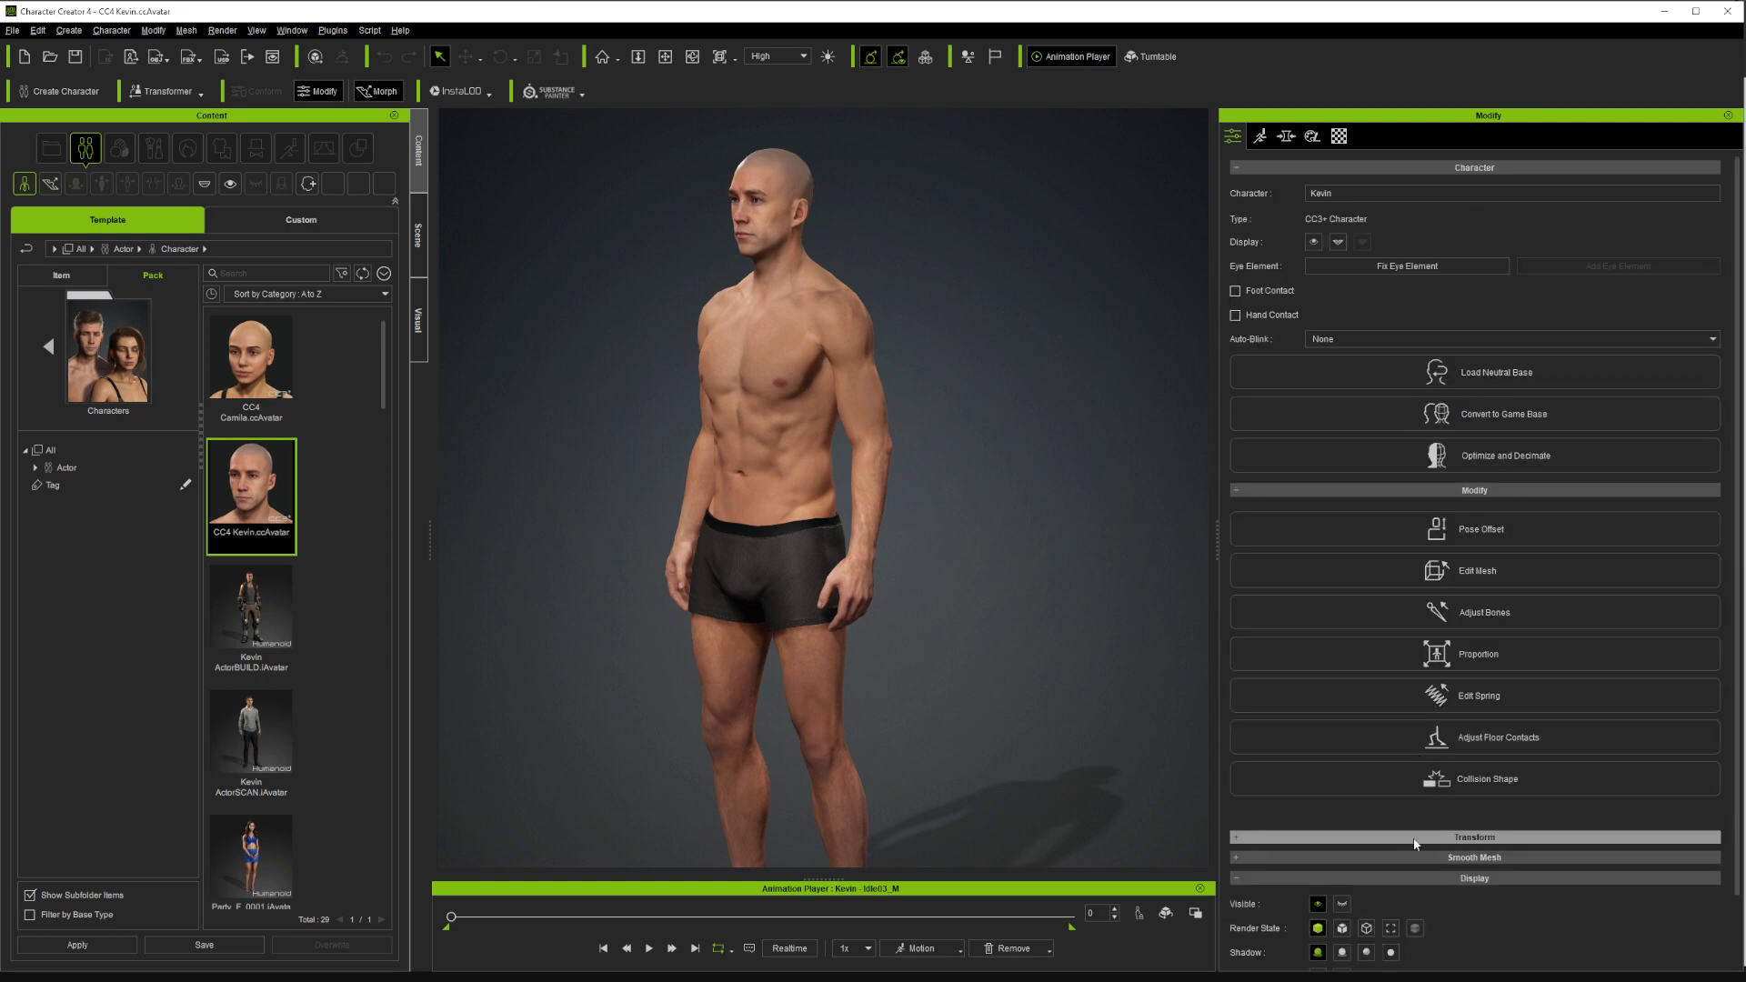
click(1471, 861)
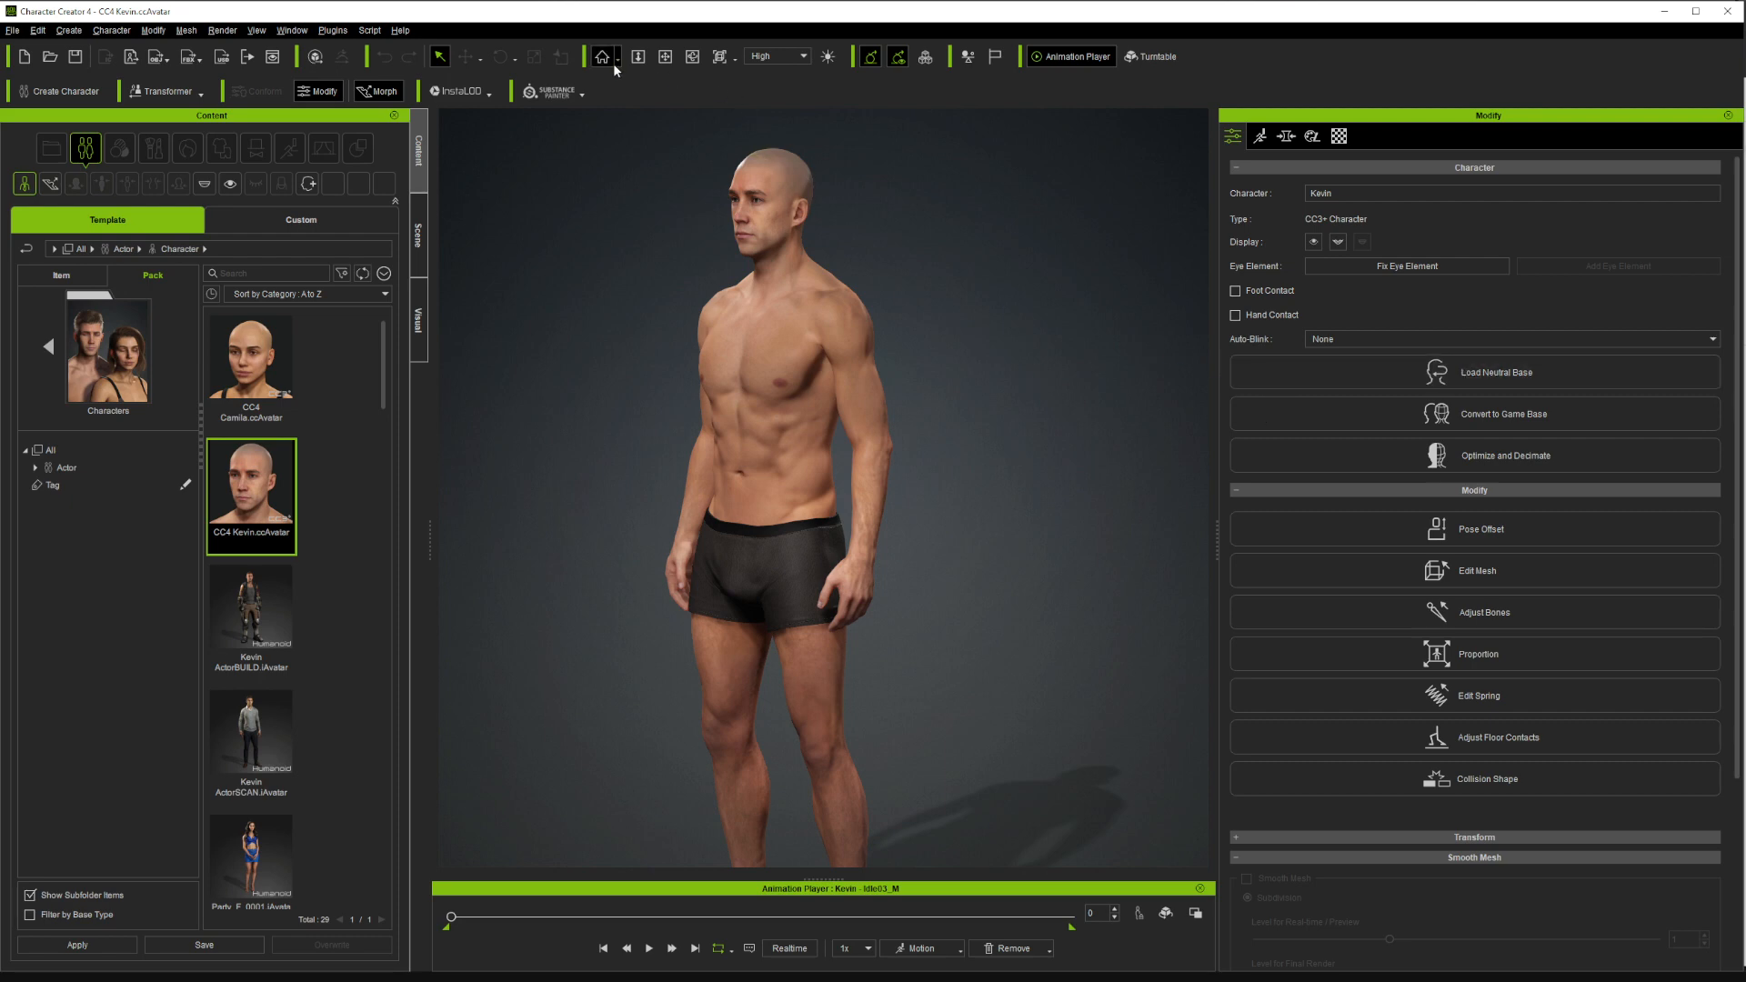
View the character from the front and browse the available actor morph sliders
click(692, 57)
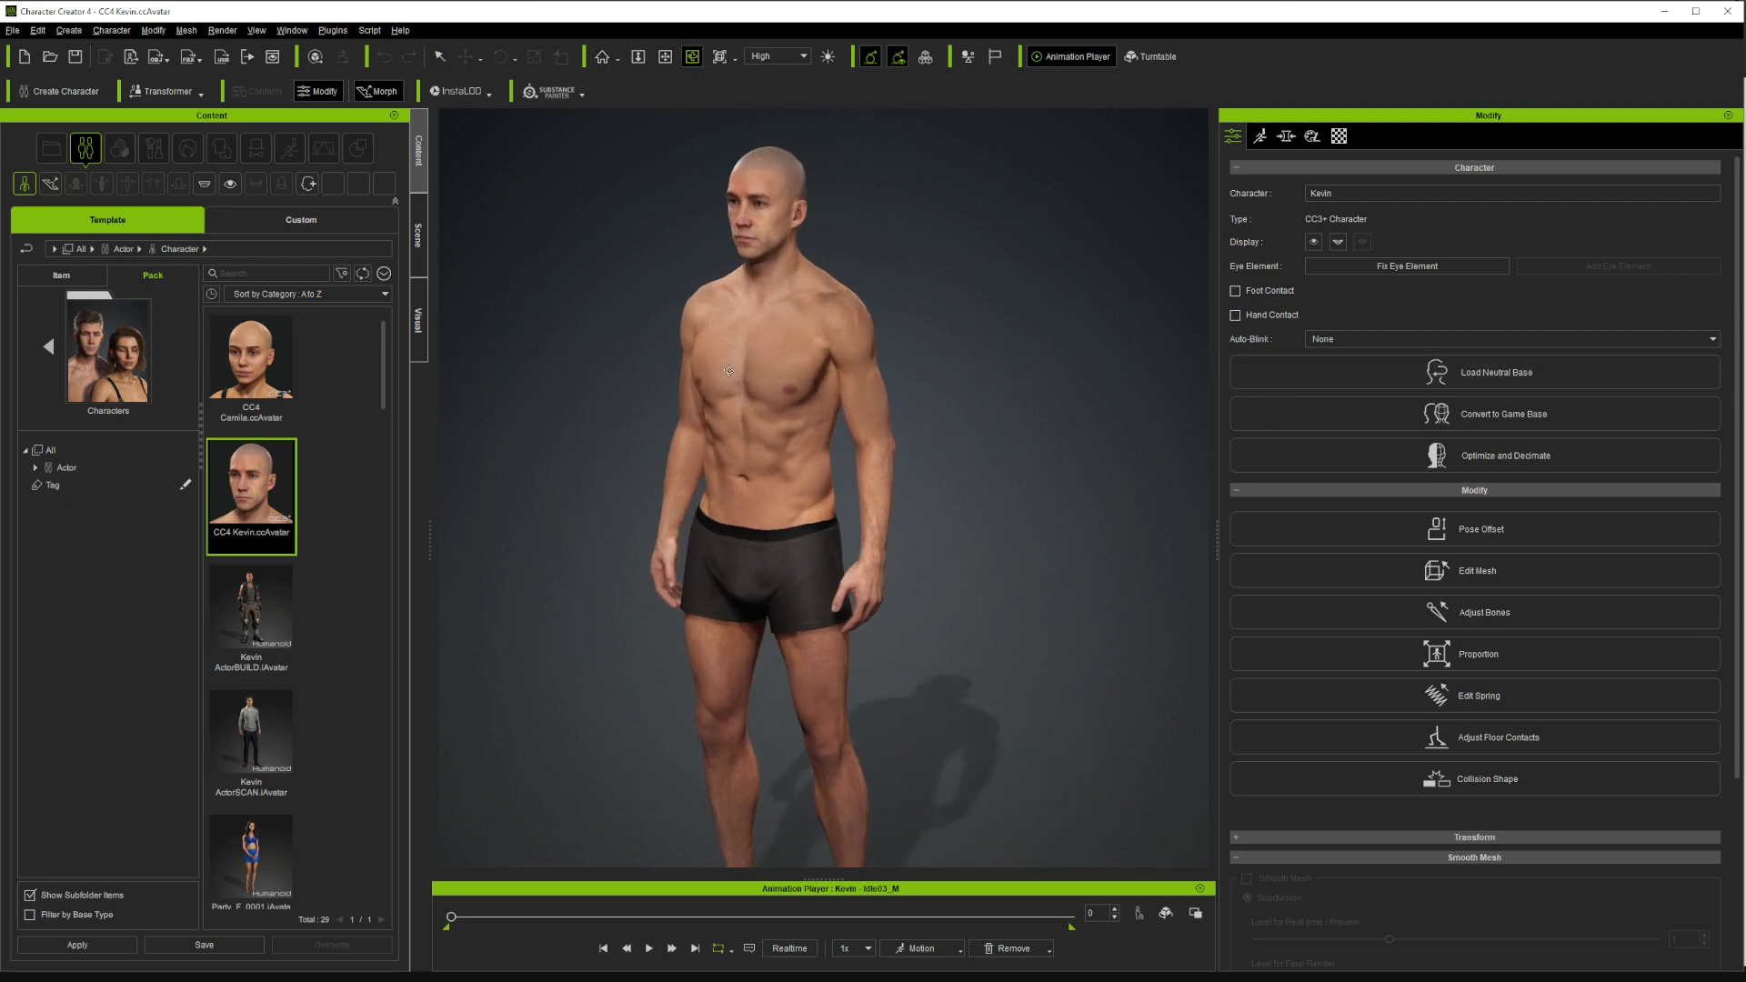
drag(923, 352, 941, 316)
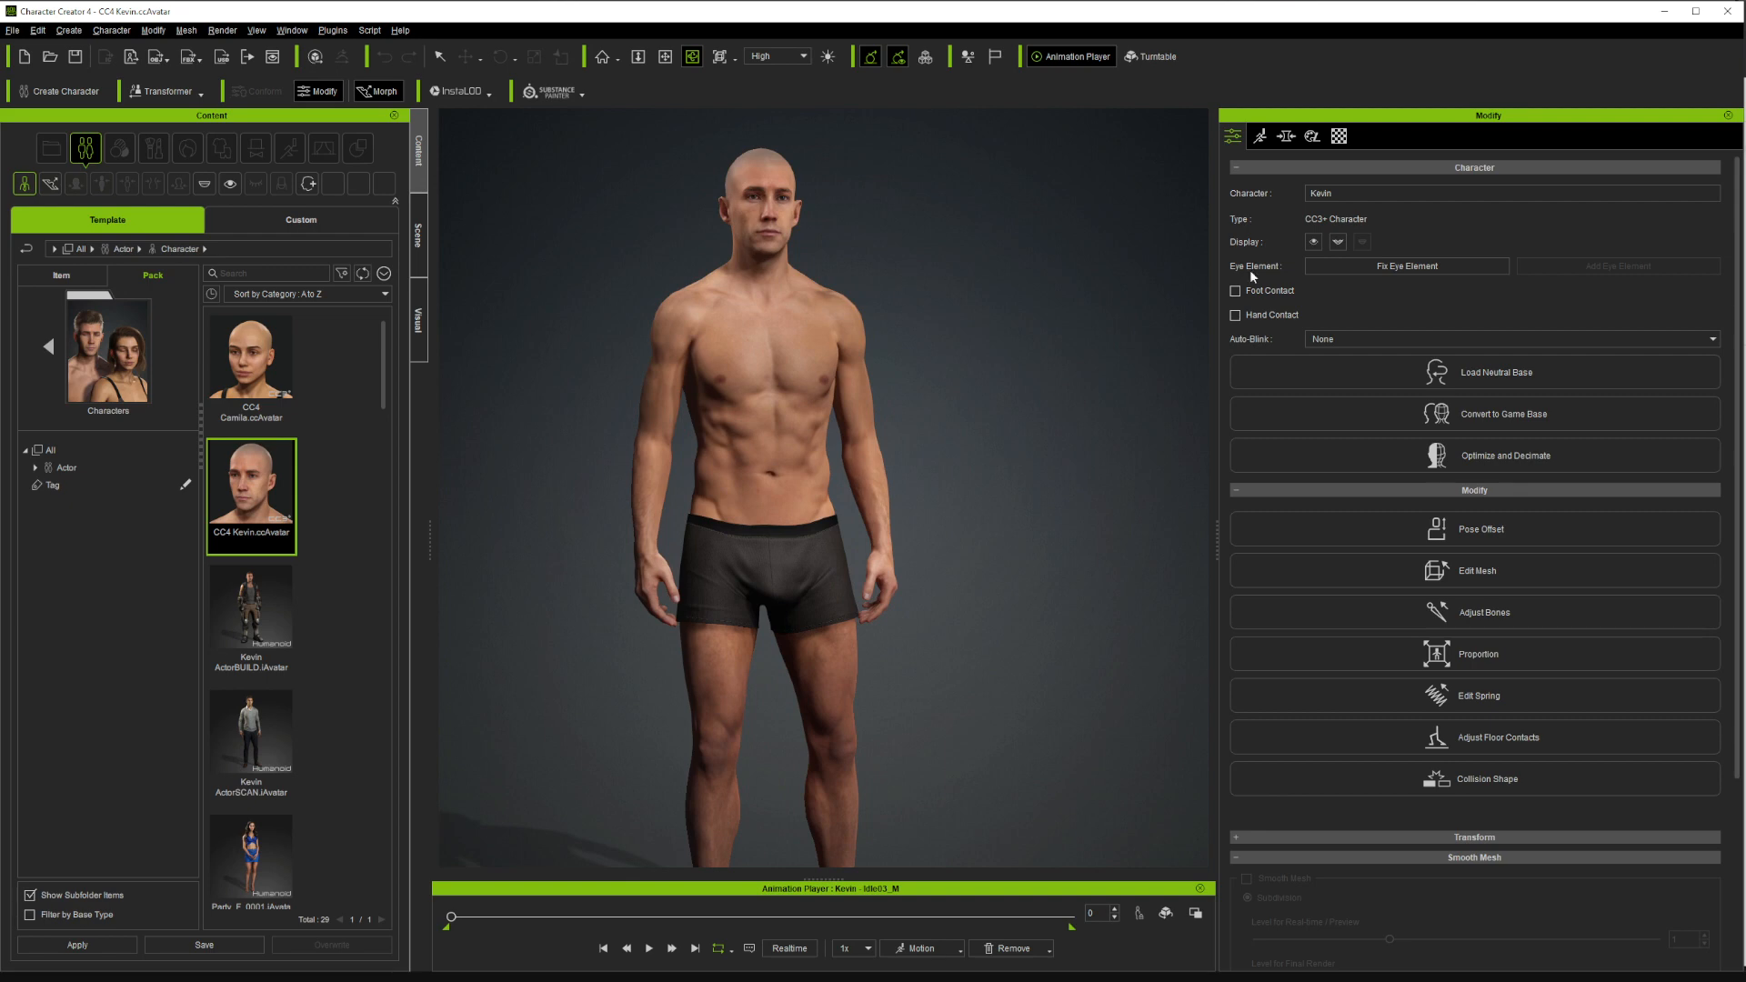
click(1286, 135)
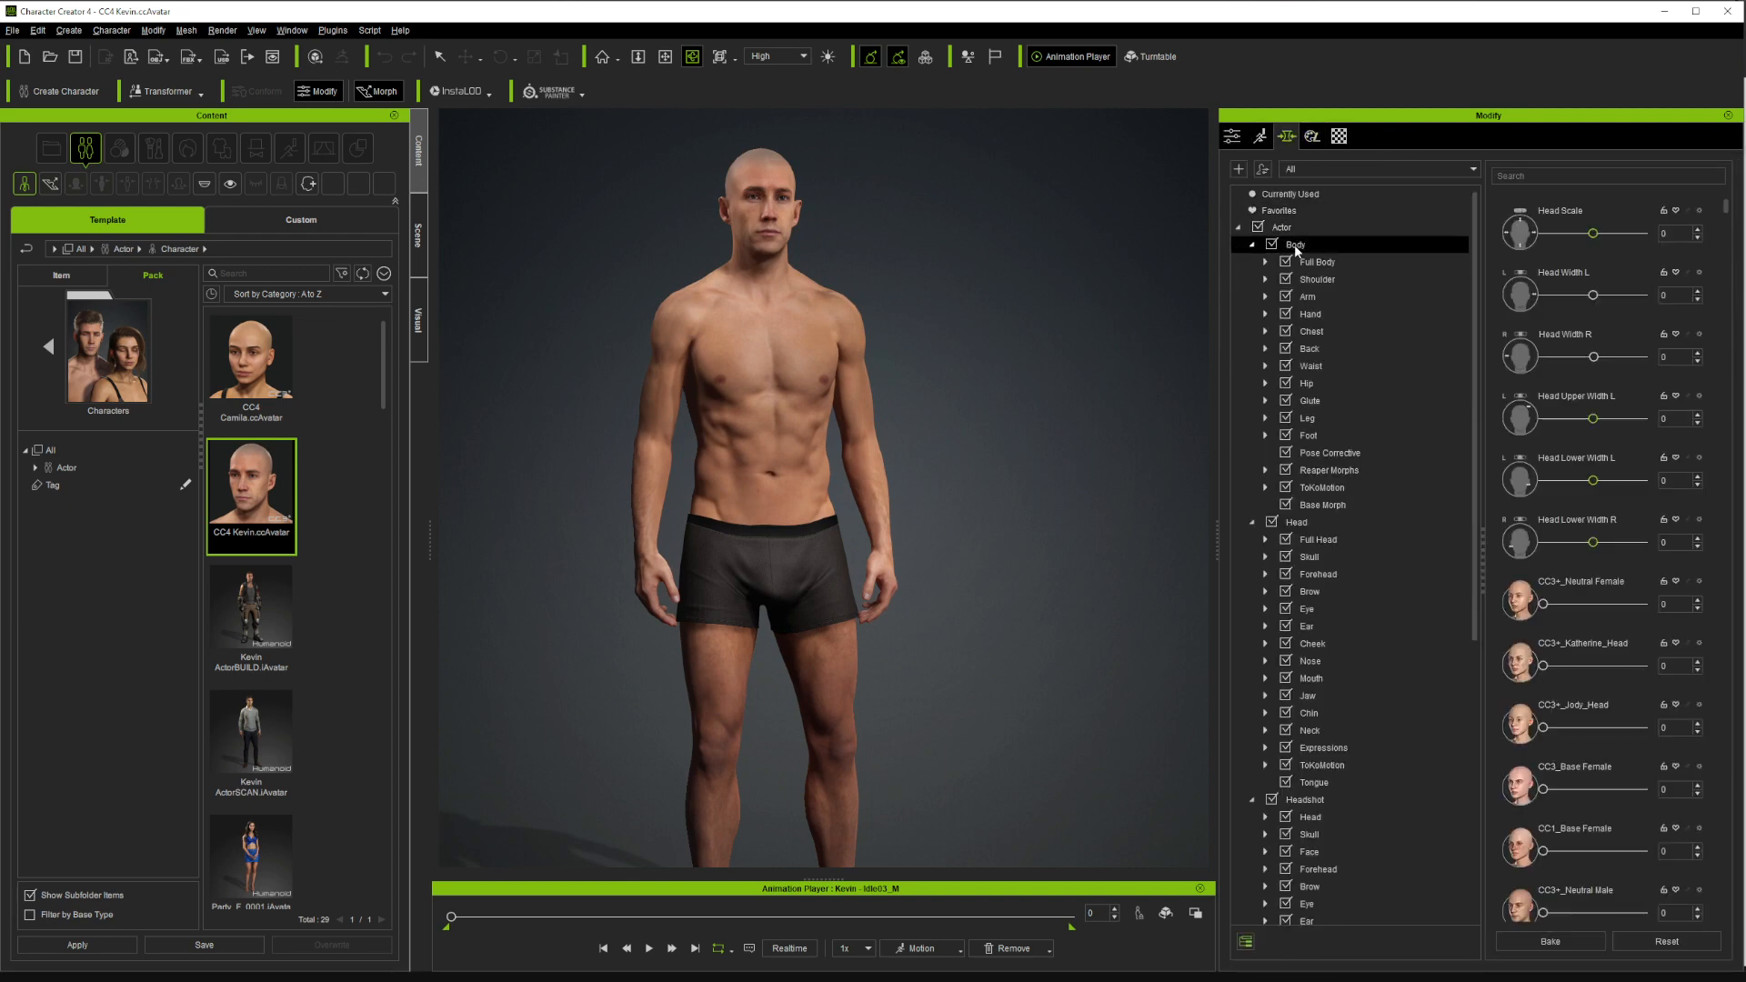
scroll(1552, 586, down, 1)
scroll(1616, 474, down, 5)
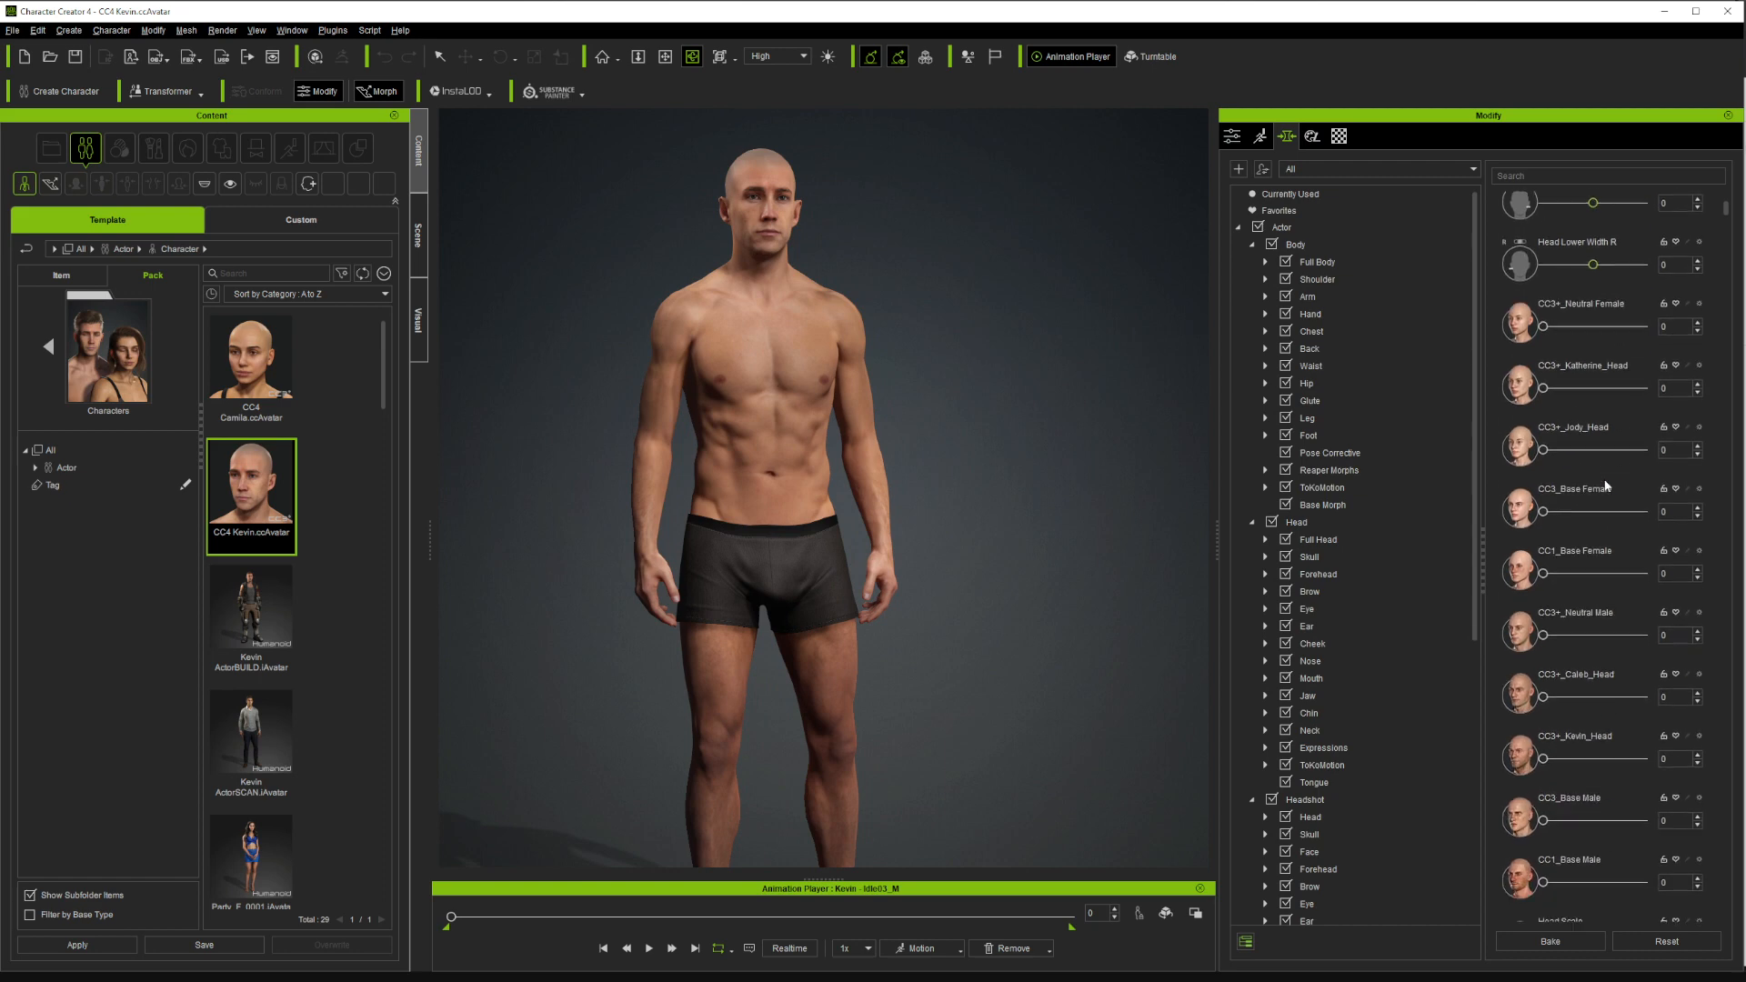
Set the CC3+_Caleb_Head morph to 6, and bring up the arm morph sliders by picking the character's arm
click(1296, 522)
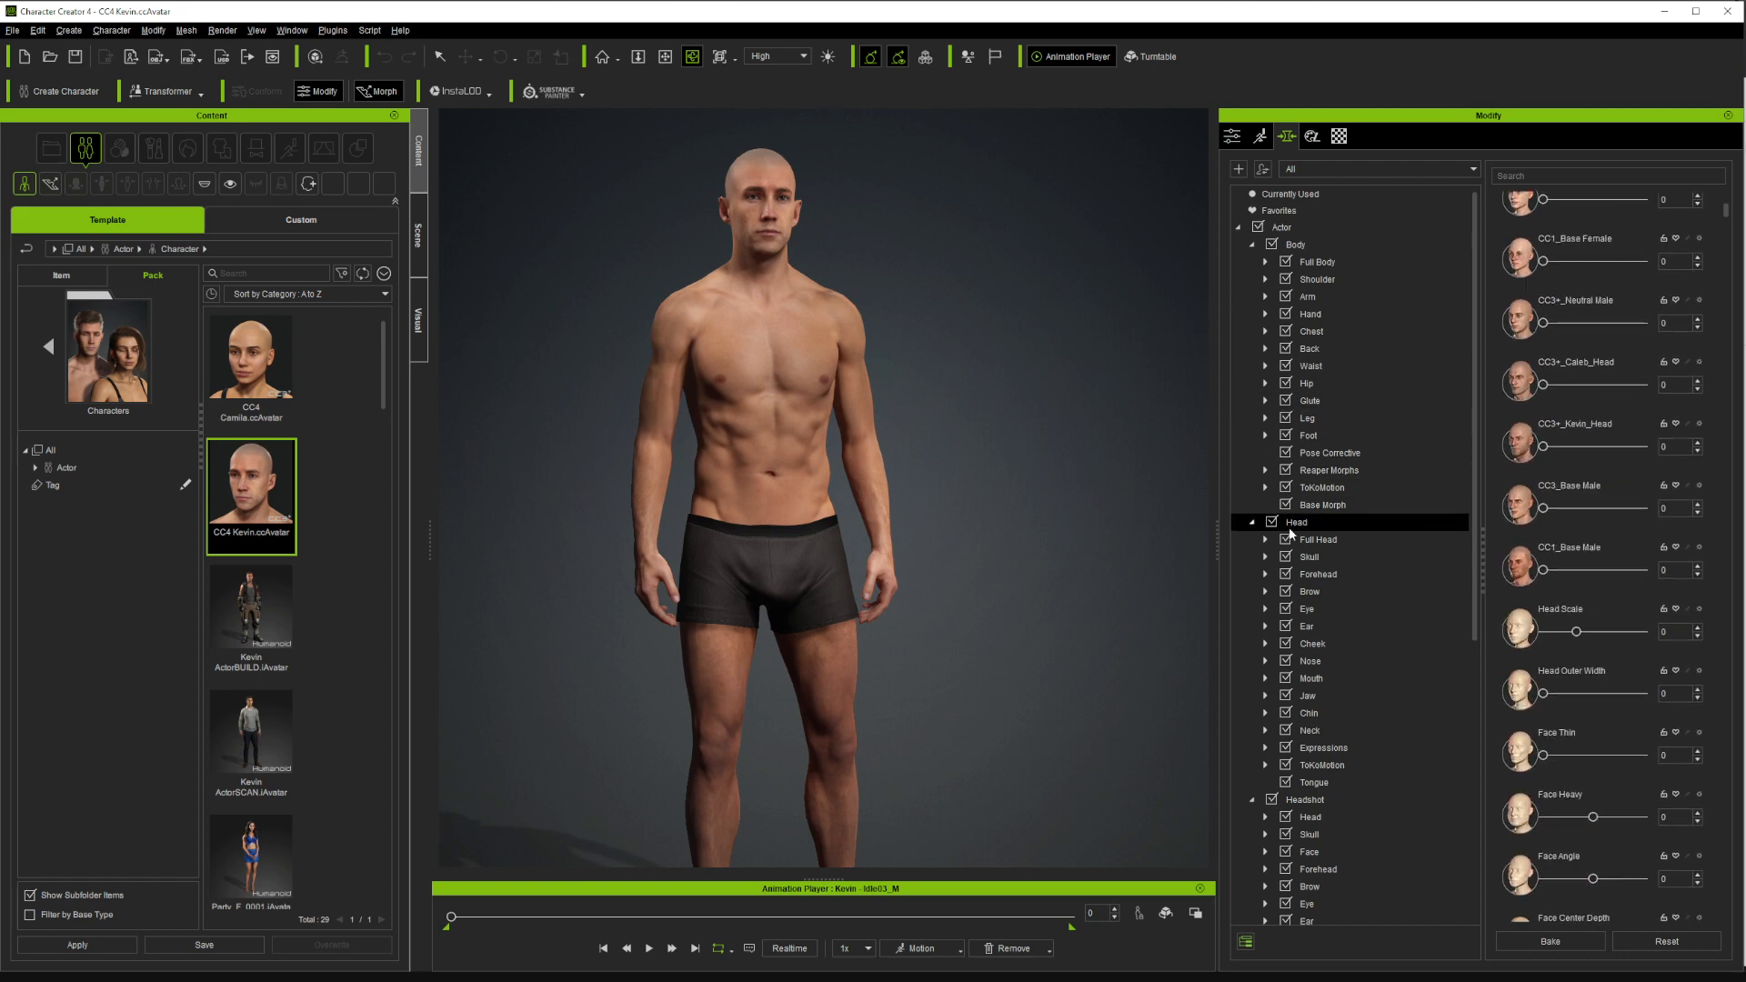
mouse_move(1544, 606)
mouse_down()
mouse_move(1584, 605)
mouse_move(1546, 618)
mouse_up()
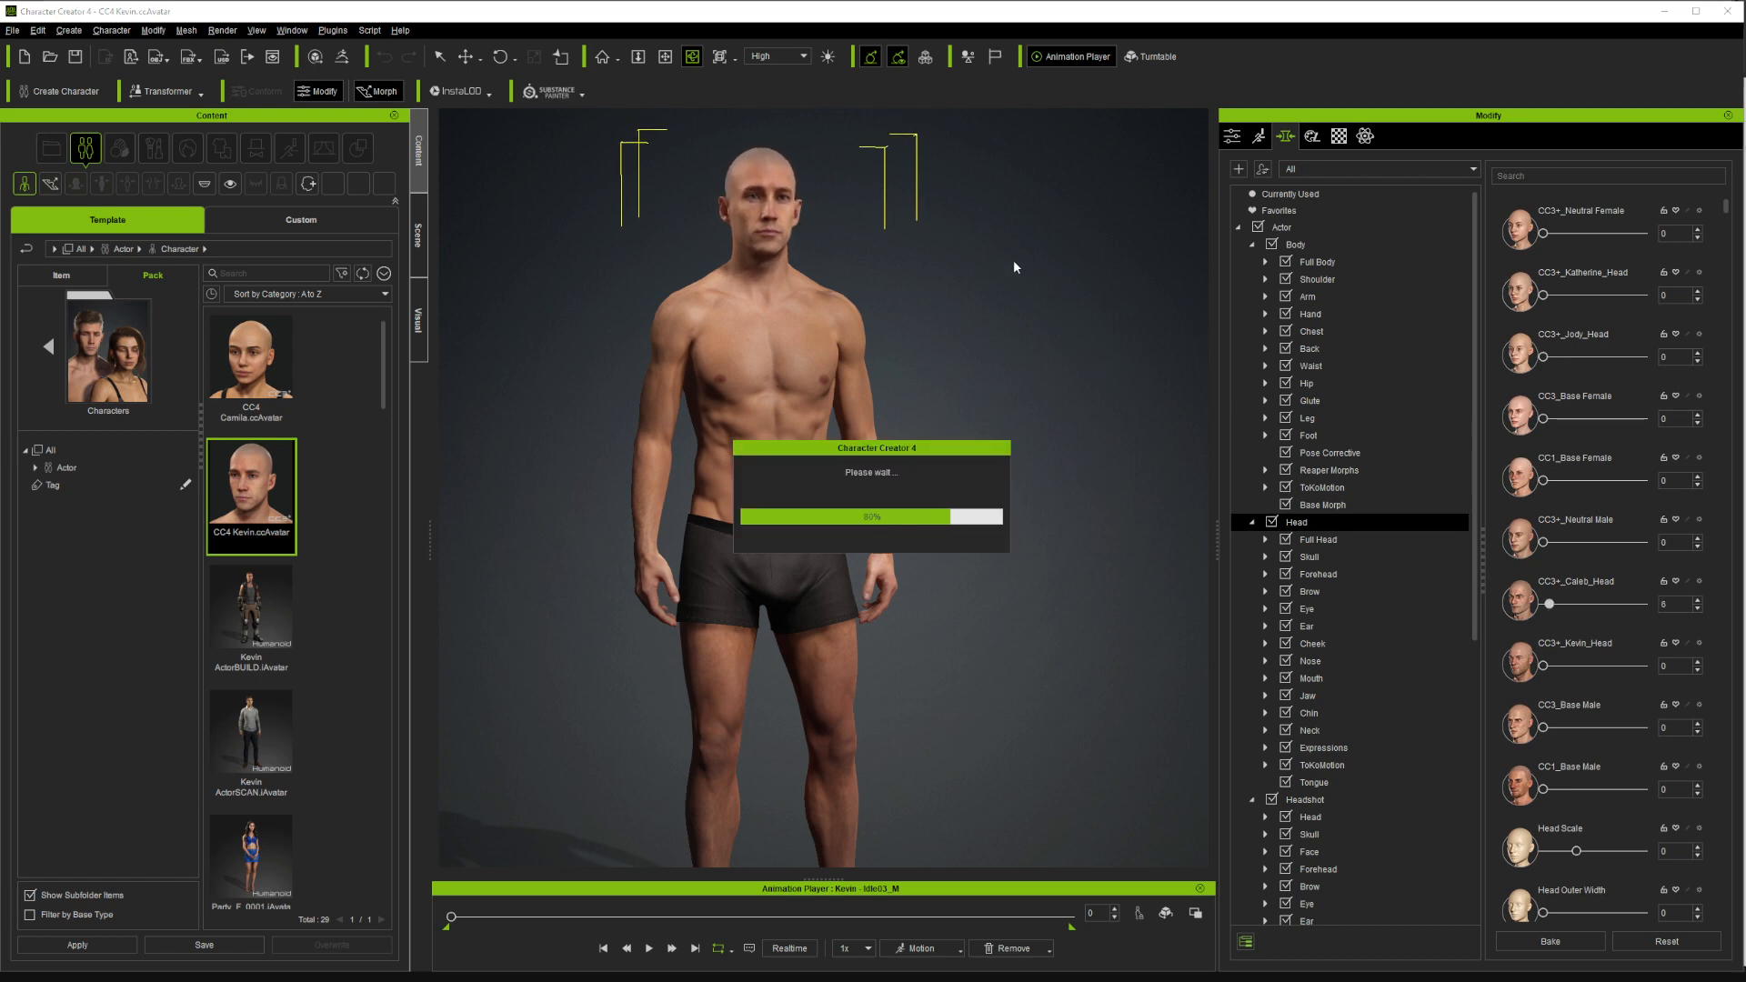
click(444, 60)
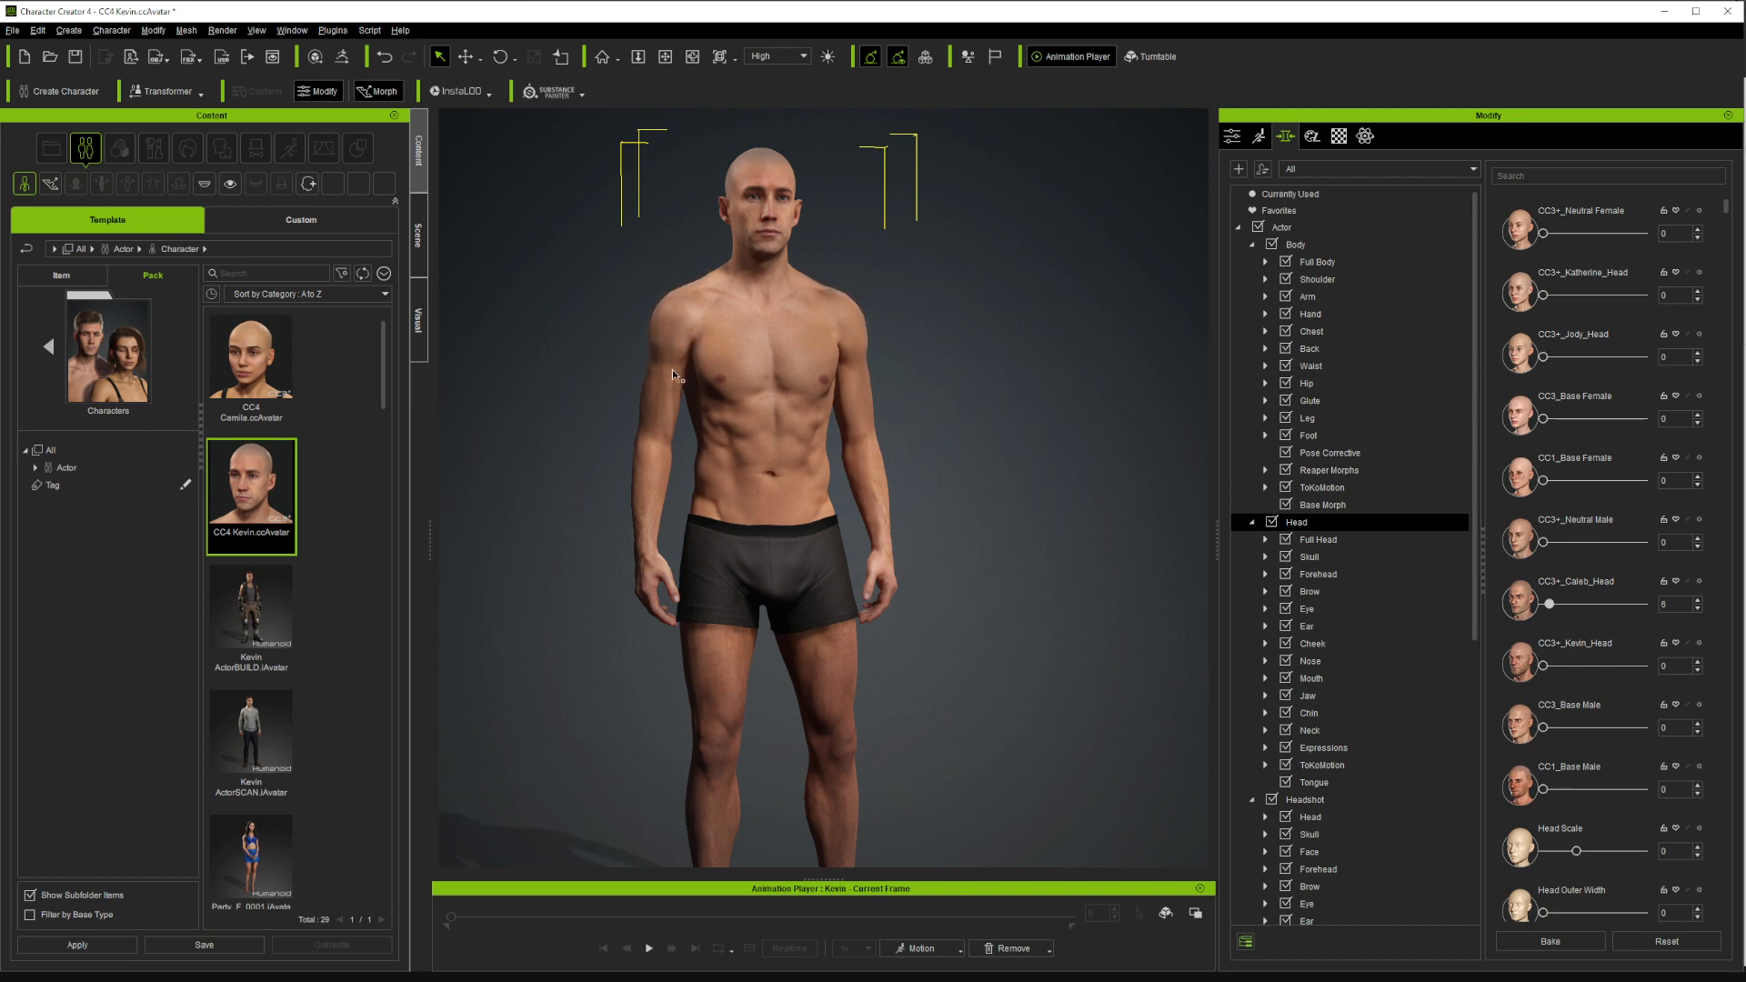
click(682, 400)
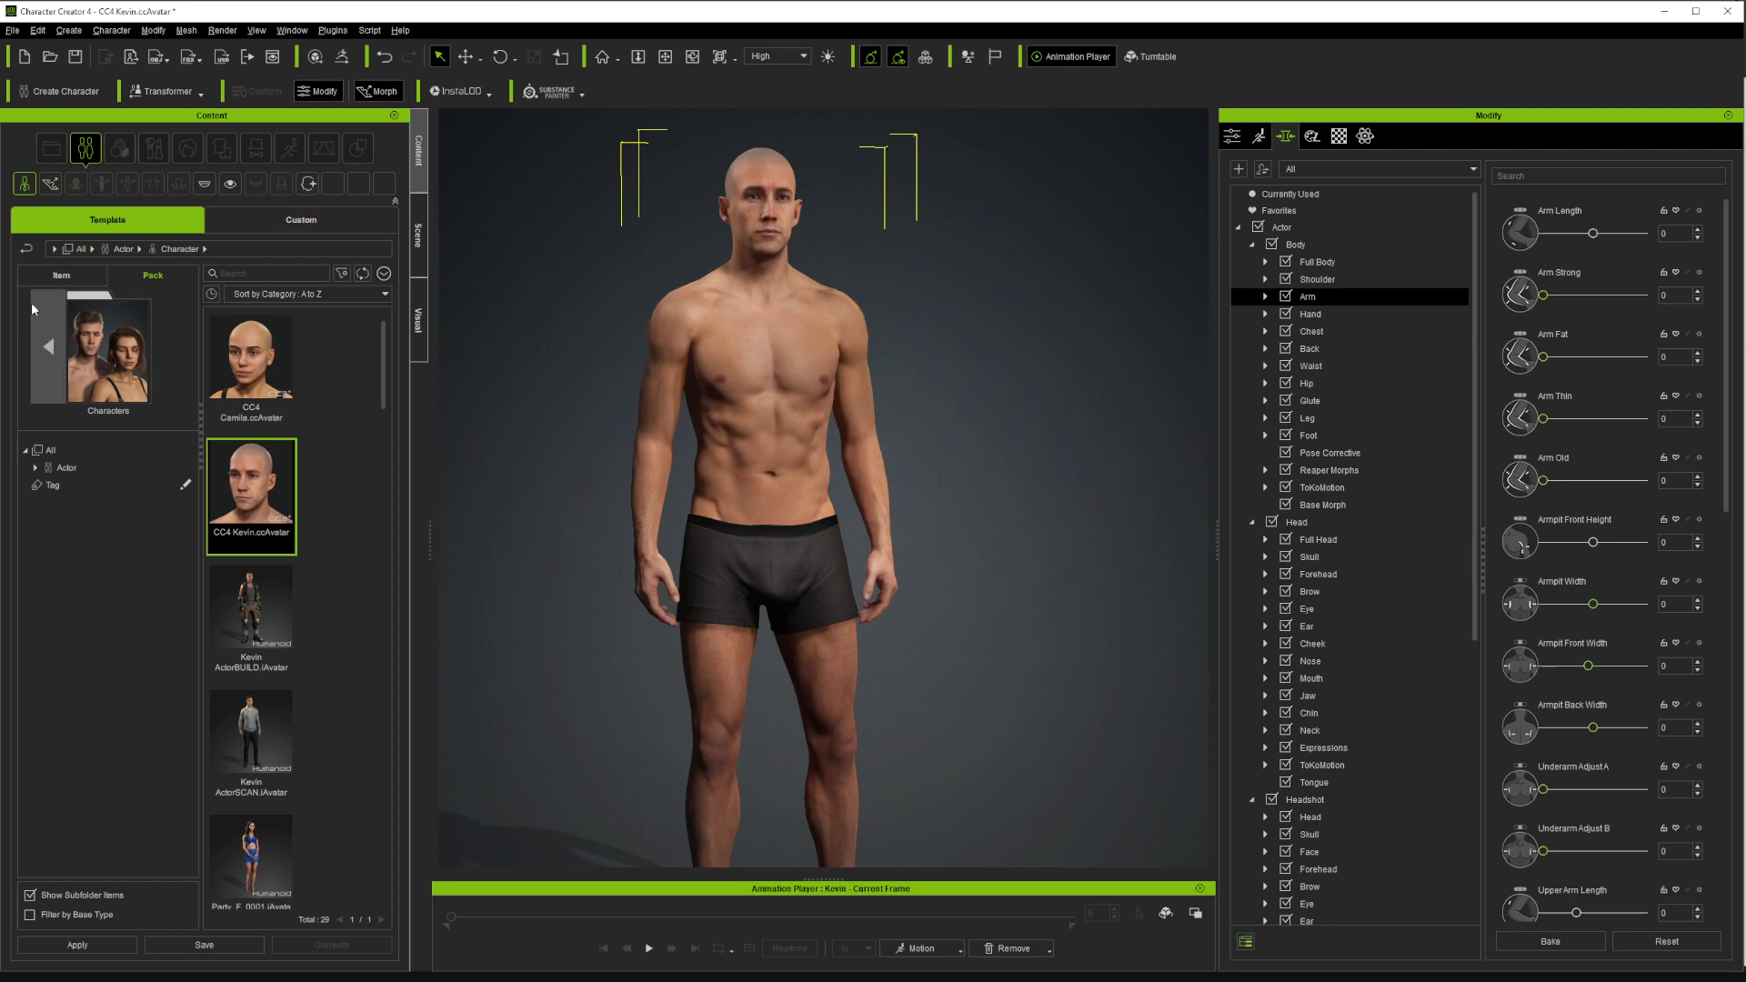
Leave the Characters pack, and switch to Unity to expand the CC_Base_BoneRoot hierarchy under H_F_Hair1
click(46, 345)
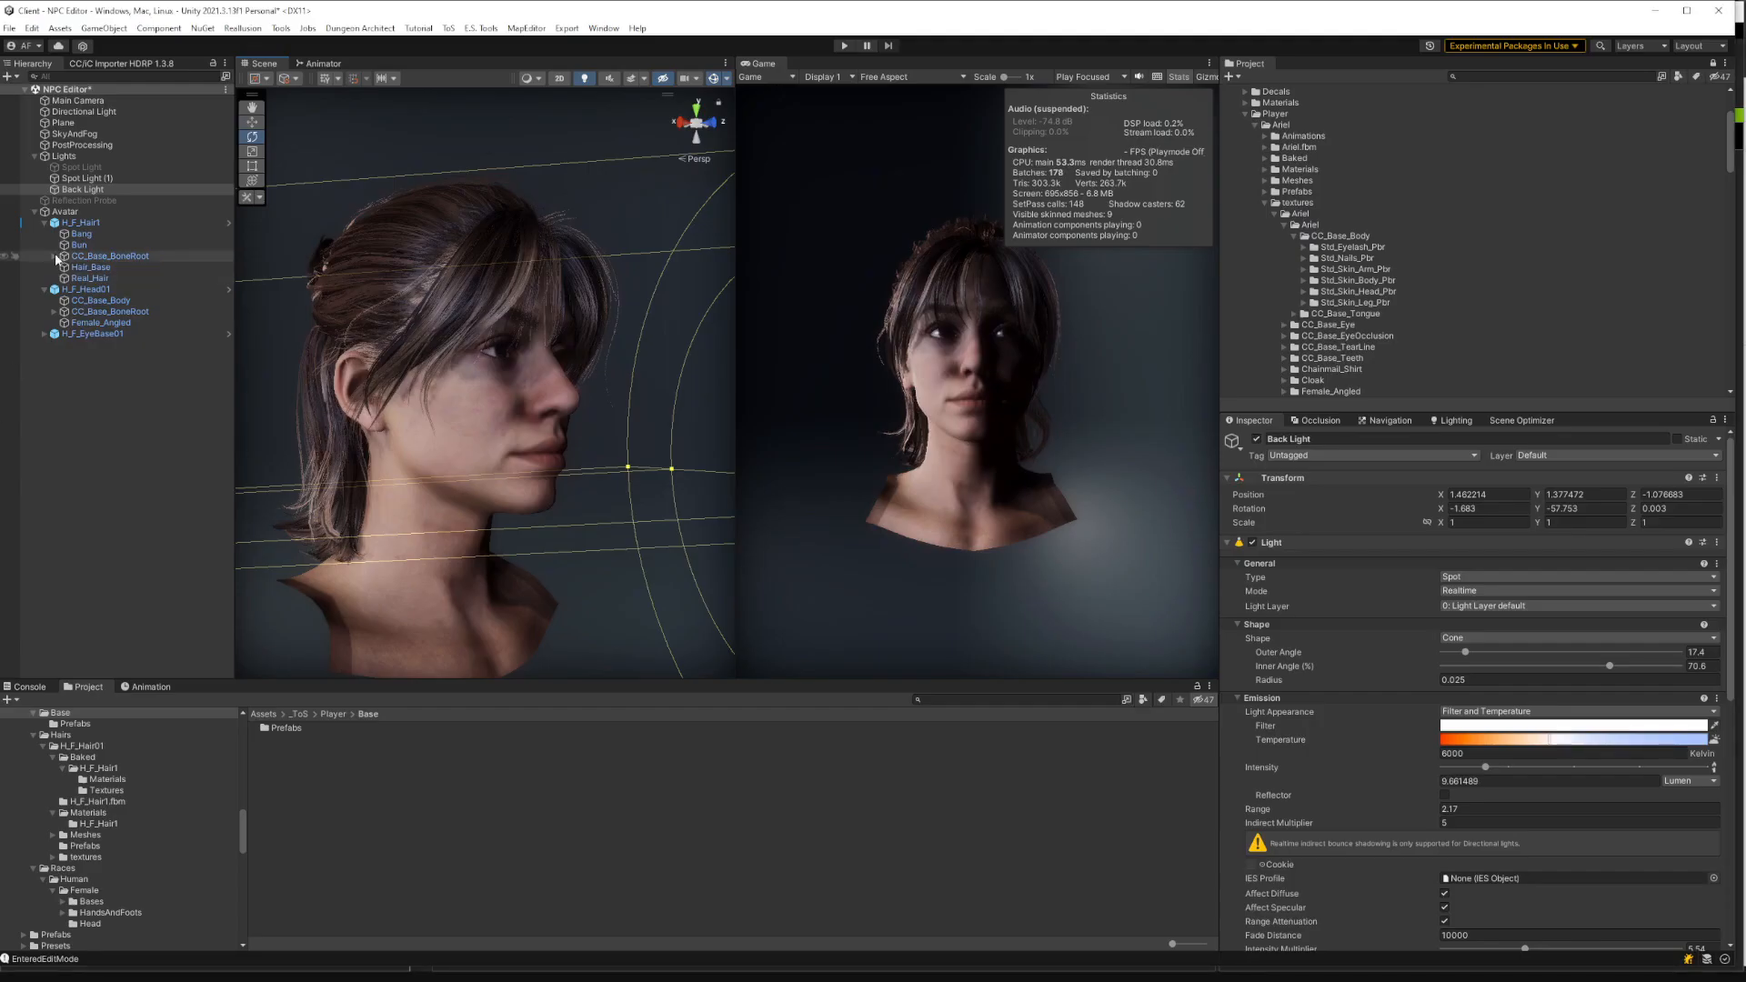
click(53, 256)
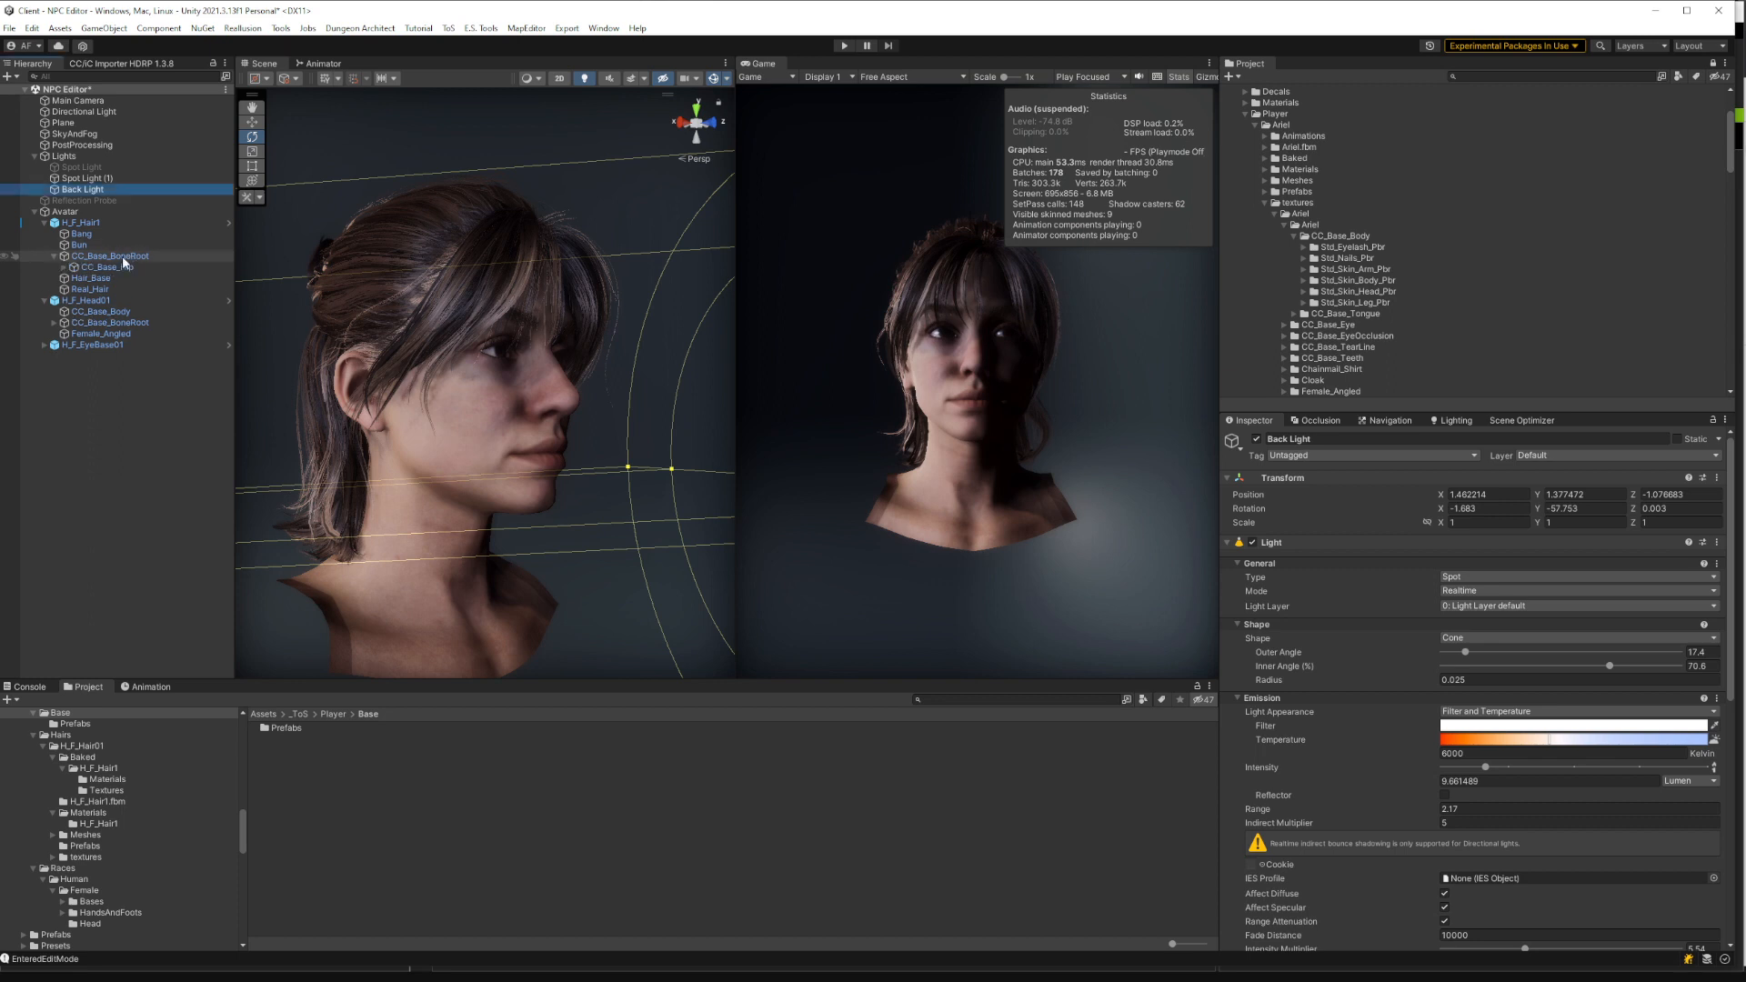
click(63, 269)
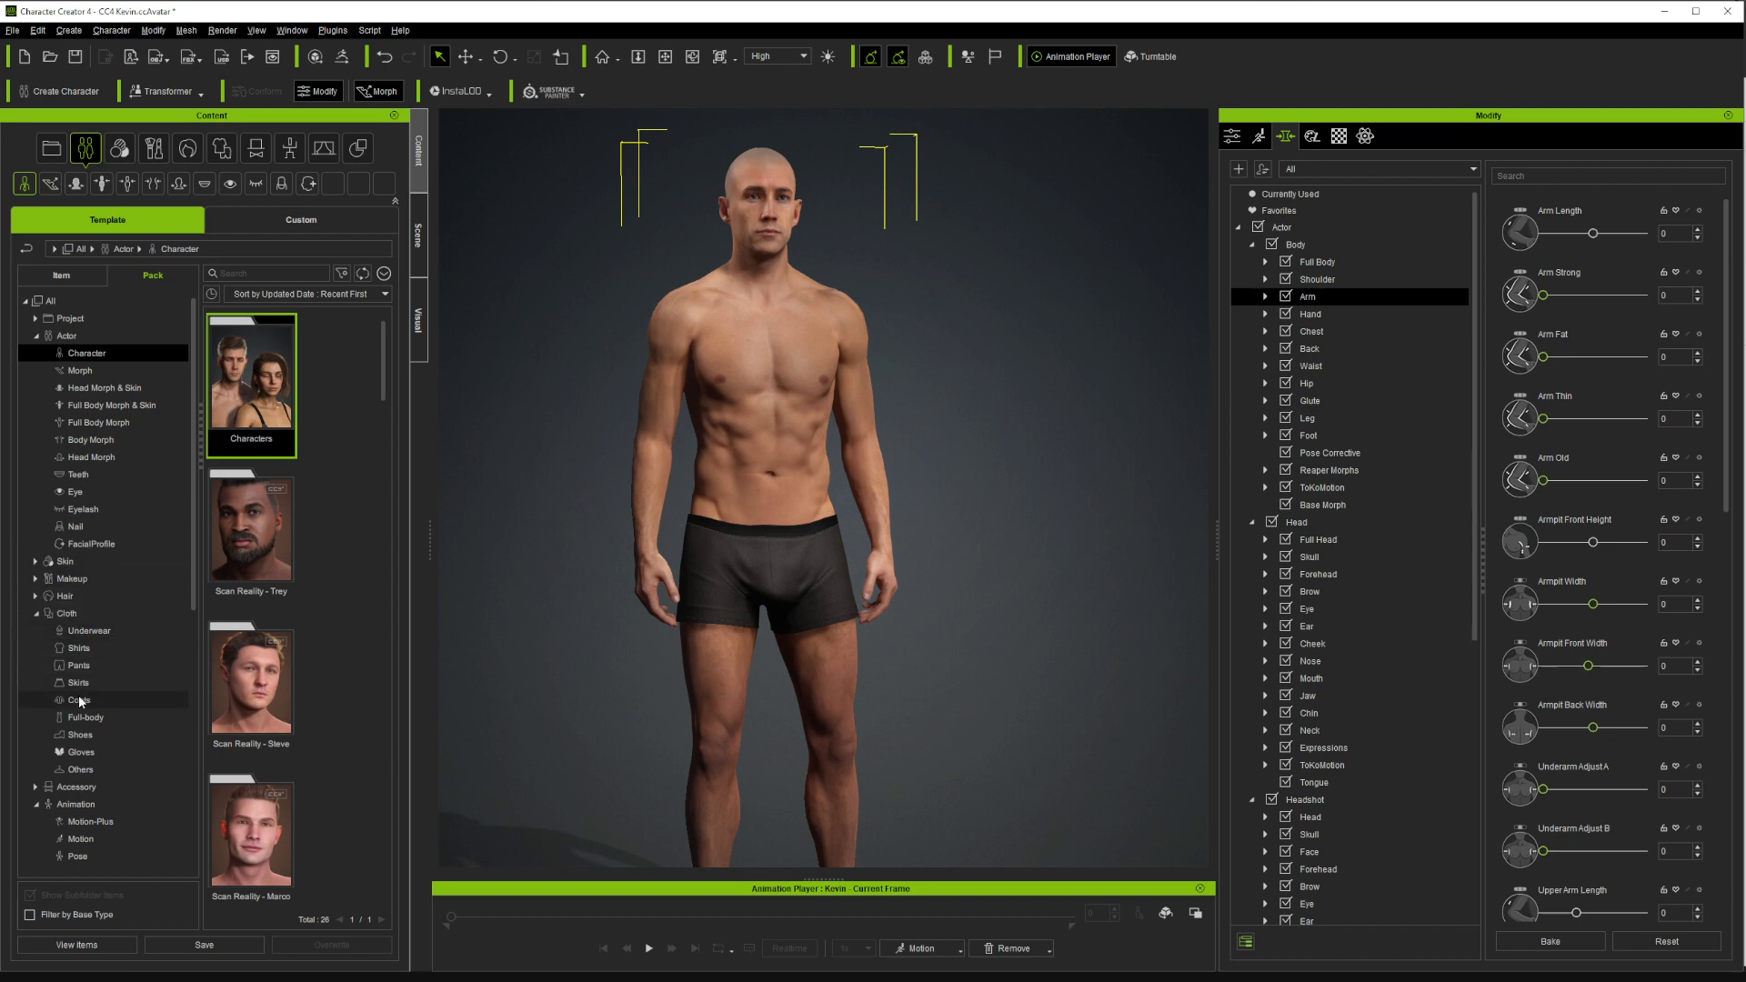
Browse the template content packs for Shirts, Cloth, Animation and Accessory in Character Creator
click(79, 649)
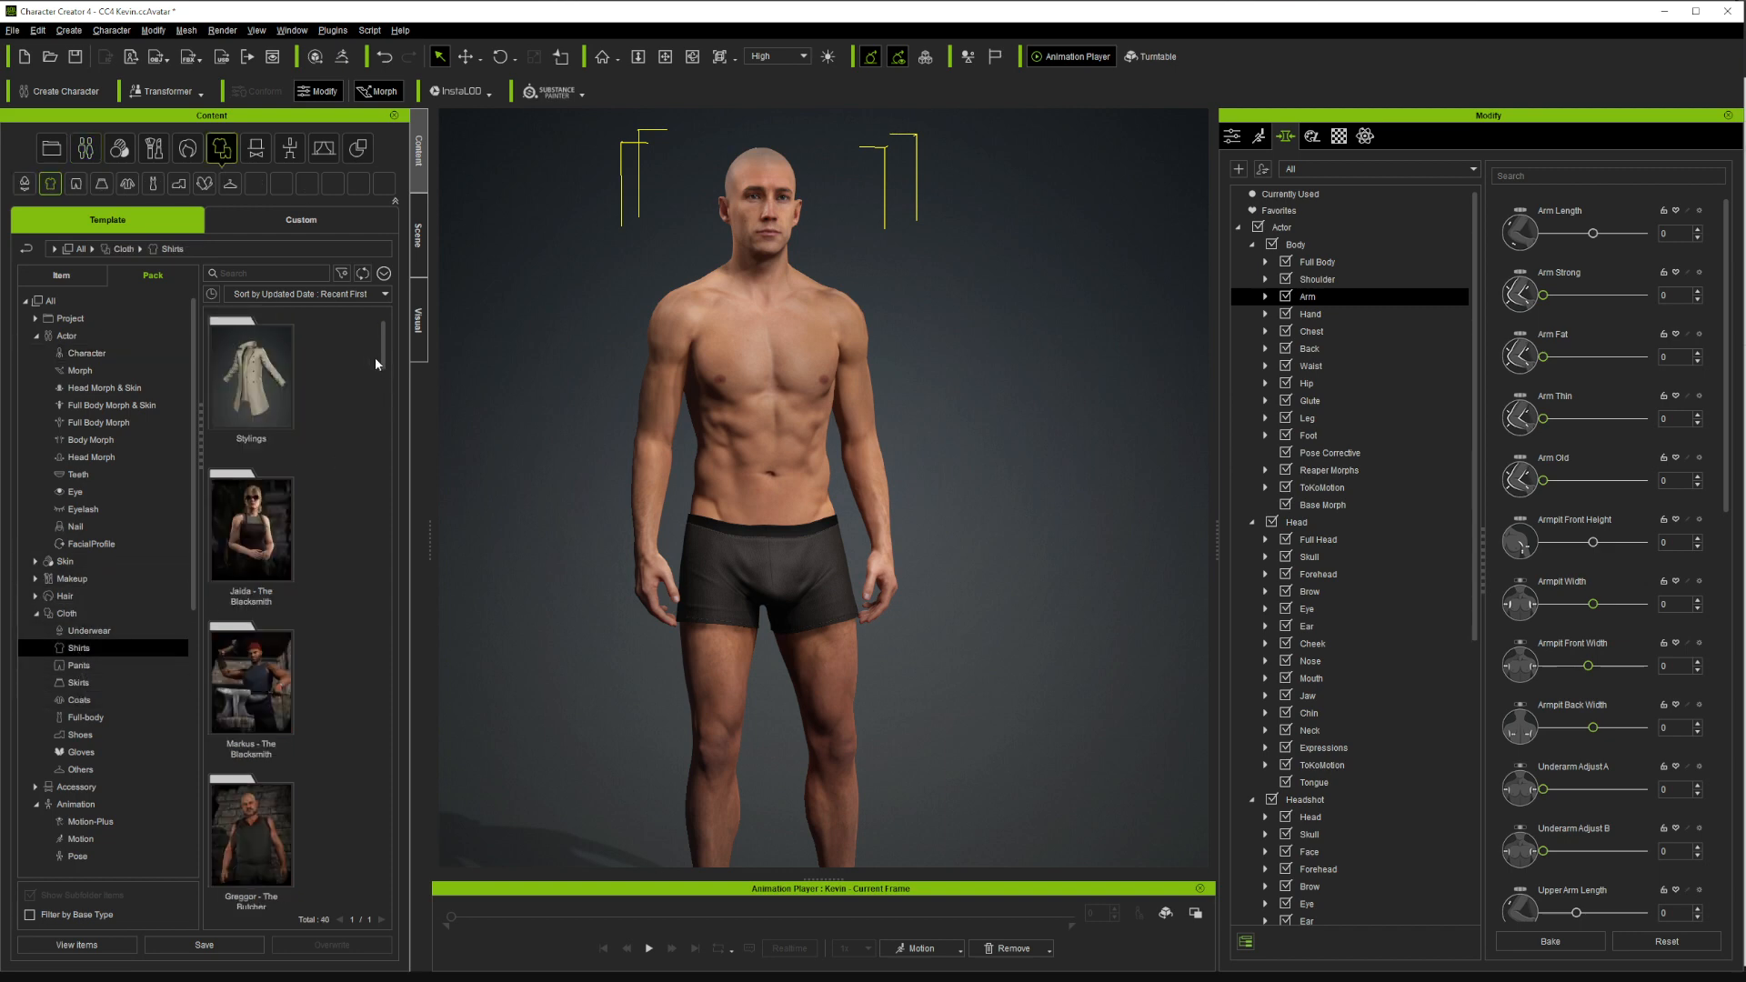
mouse_move(383, 355)
mouse_down()
mouse_move(383, 415)
mouse_move(383, 353)
mouse_up()
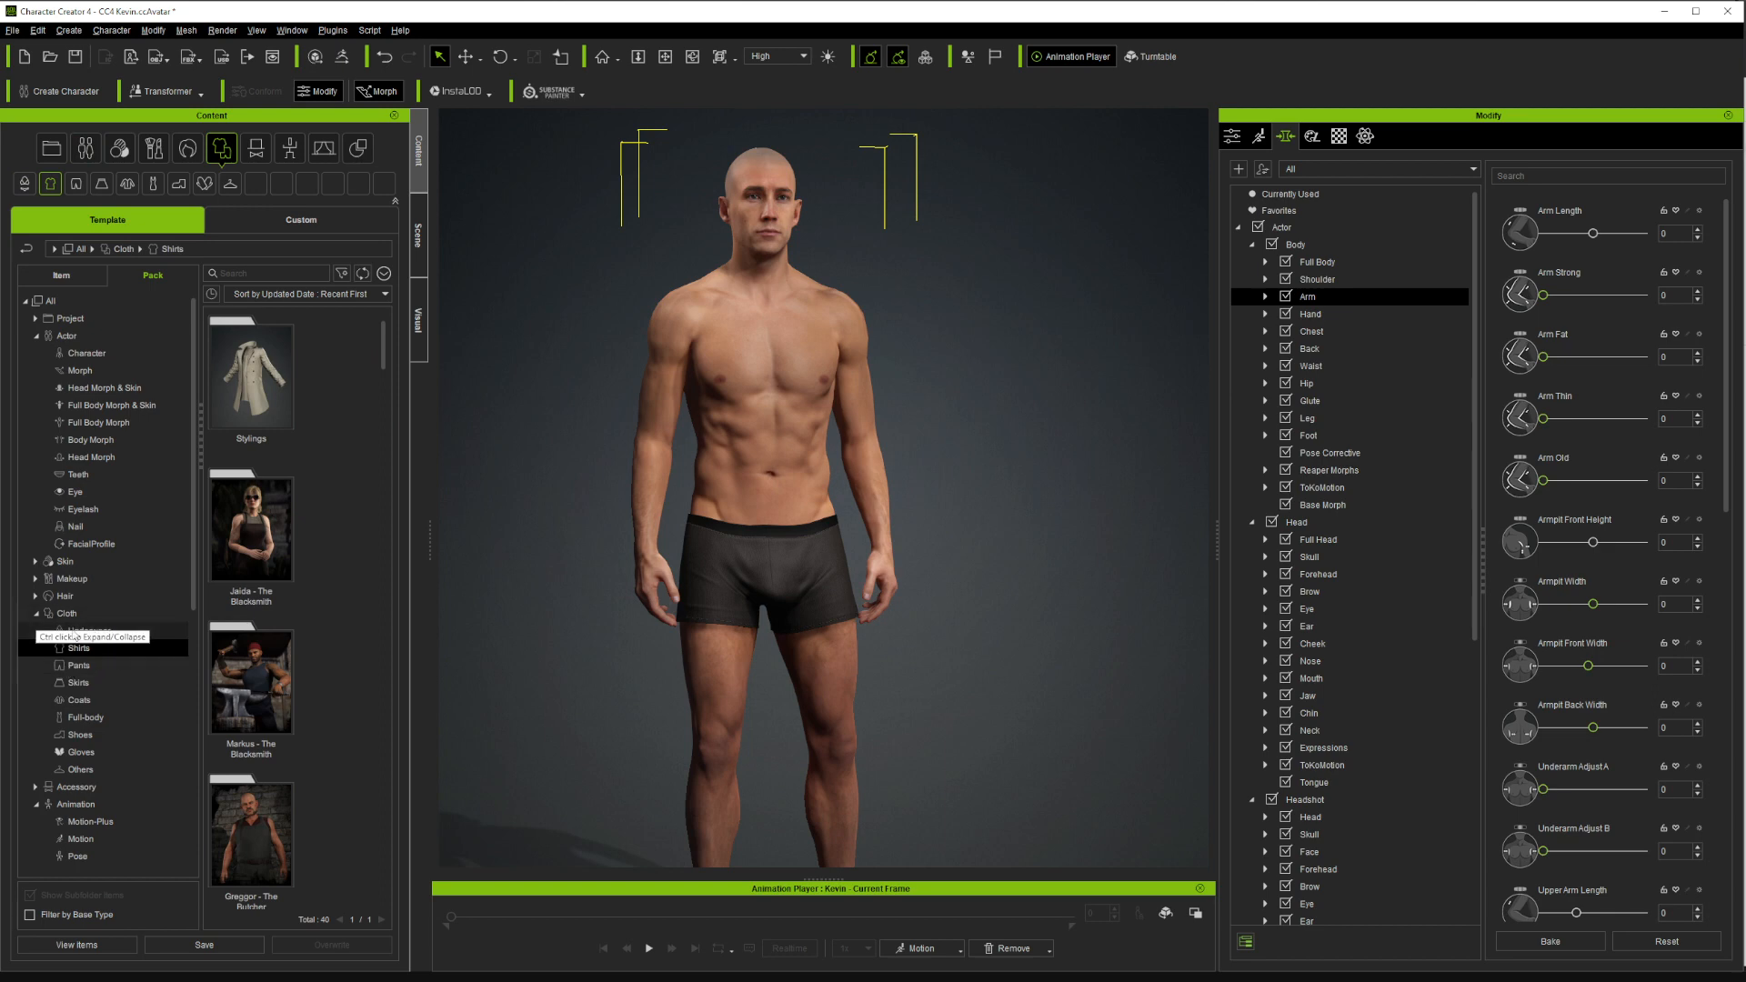
click(66, 612)
scroll(385, 344, down, 1)
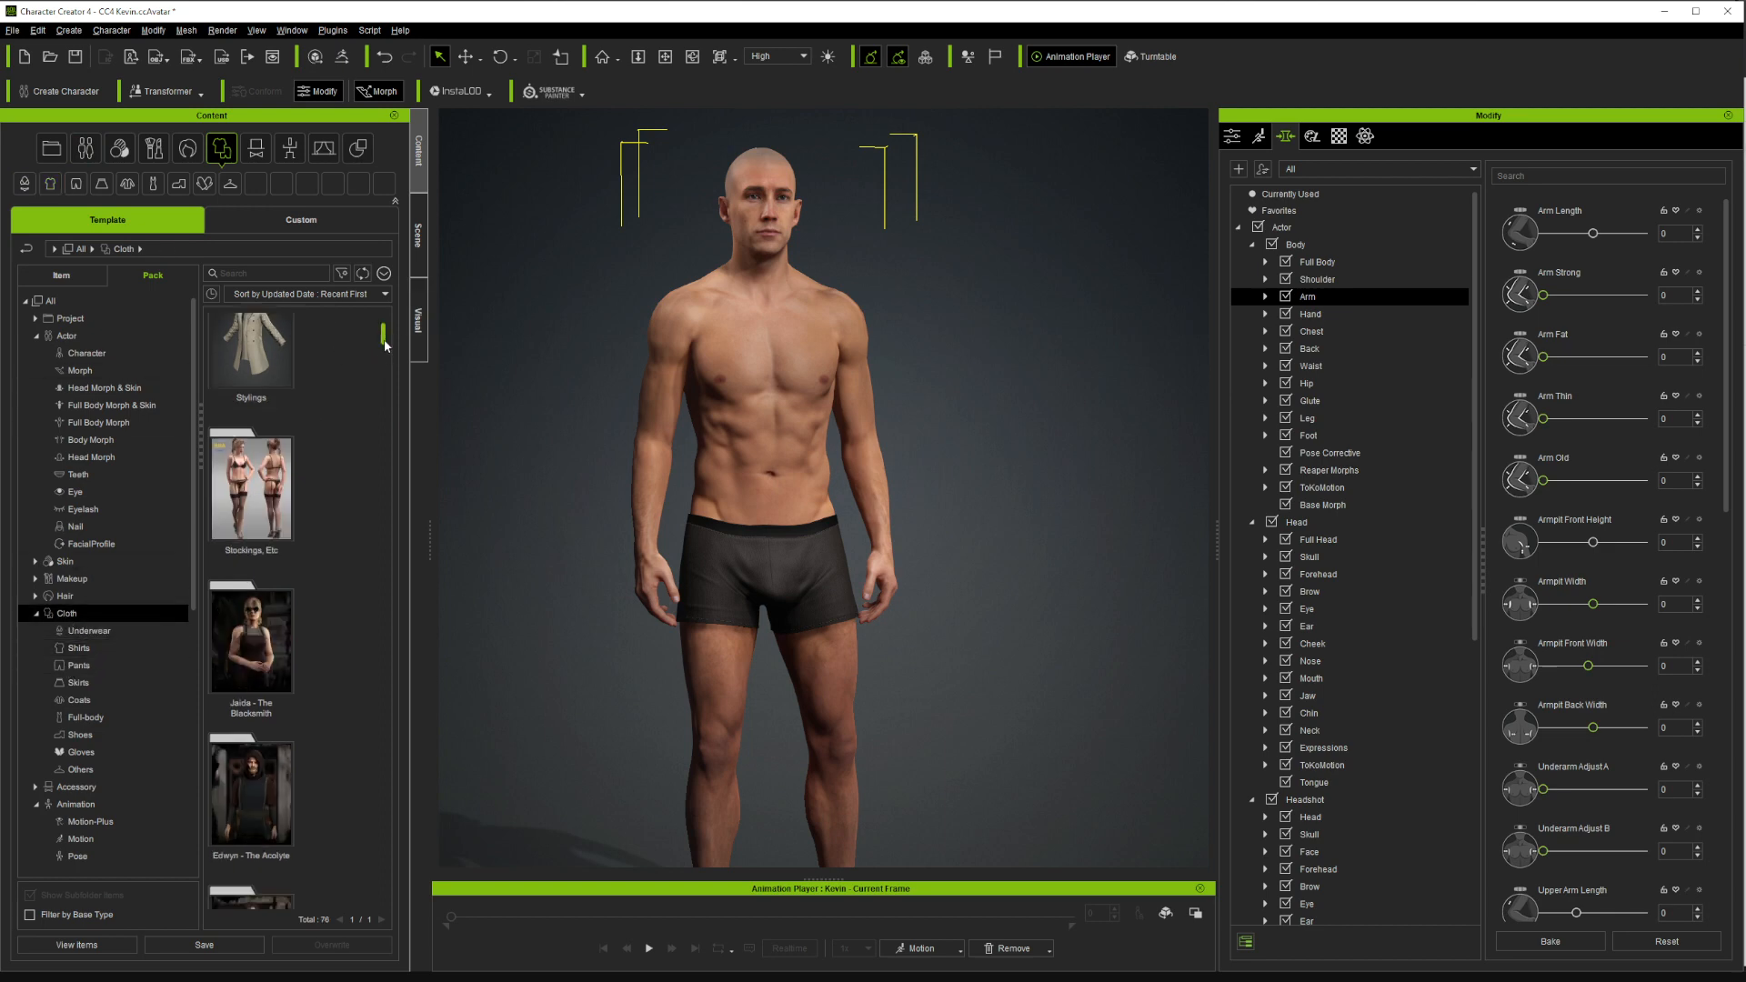
drag(385, 344, 393, 407)
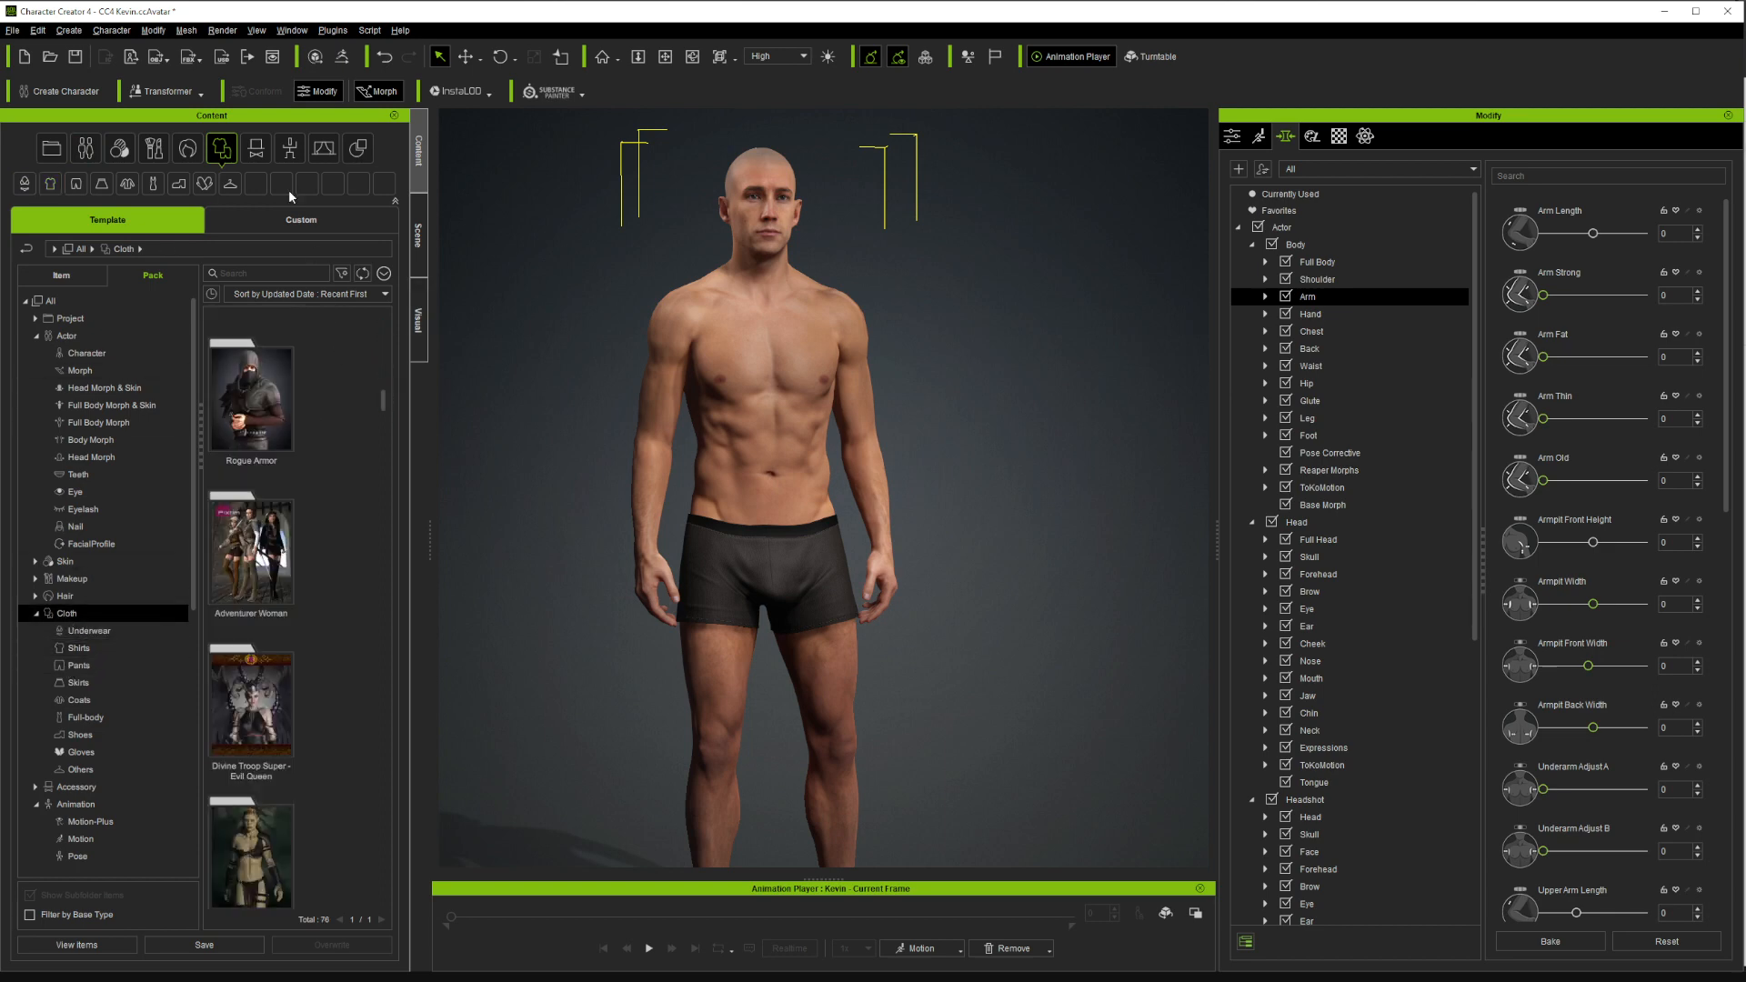
click(289, 148)
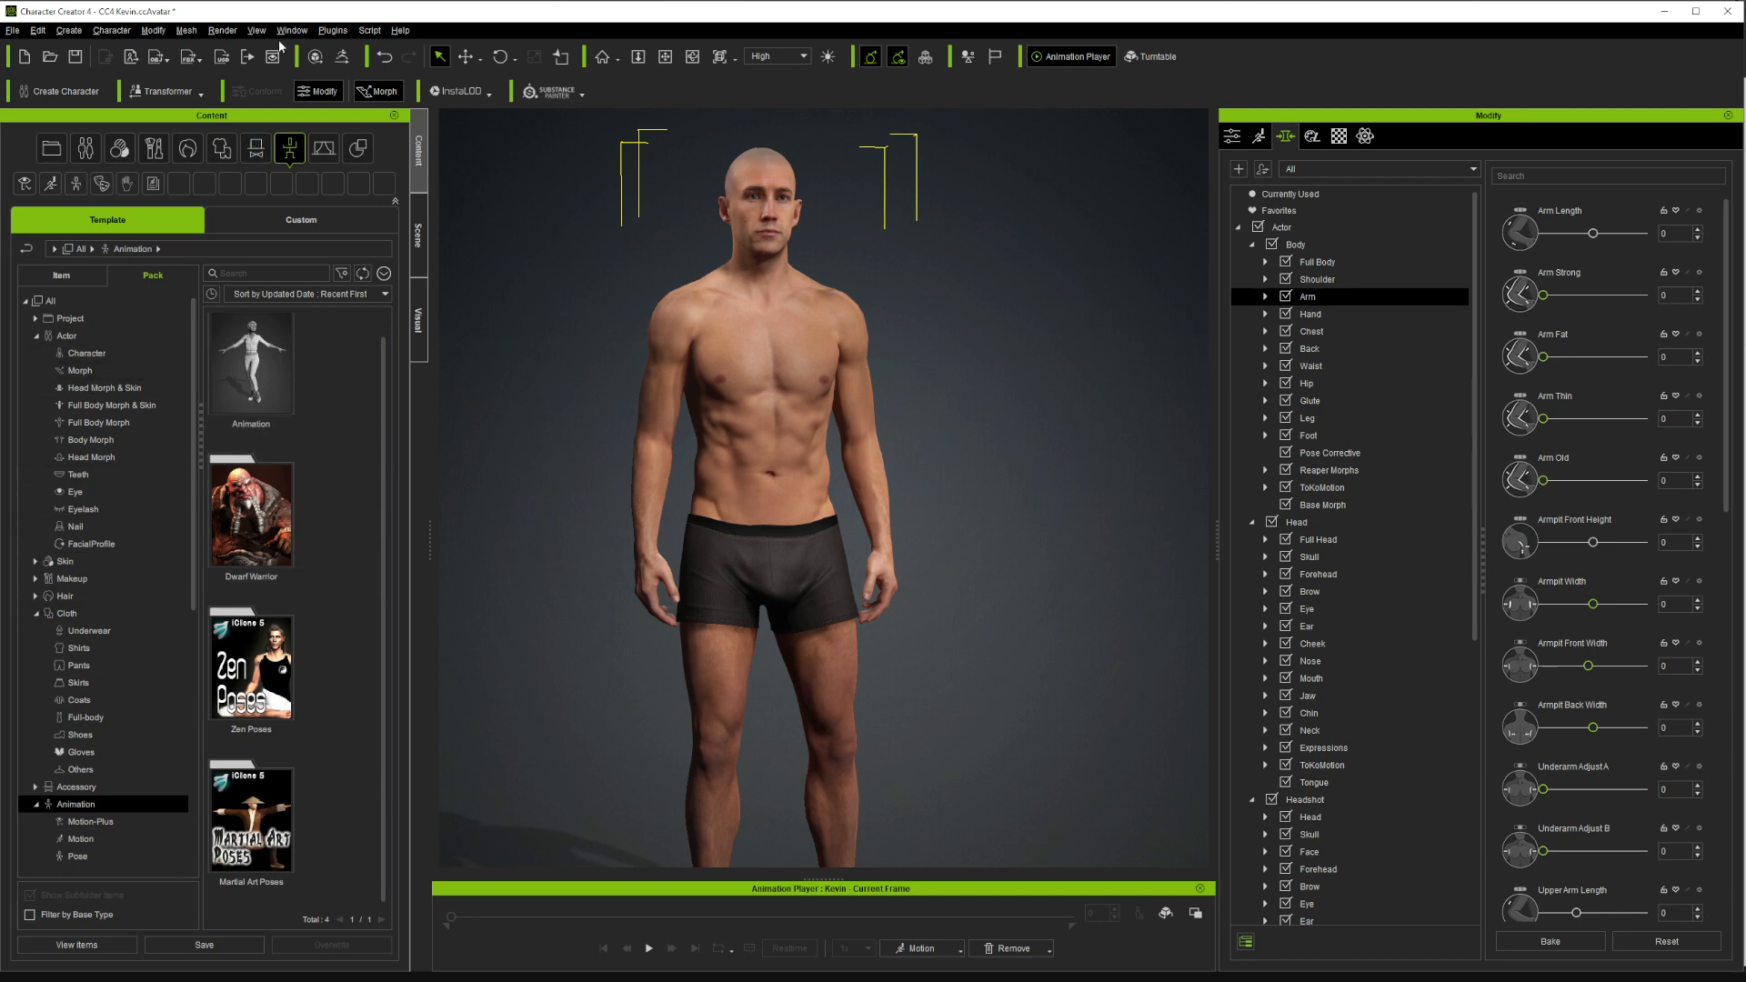
click(255, 148)
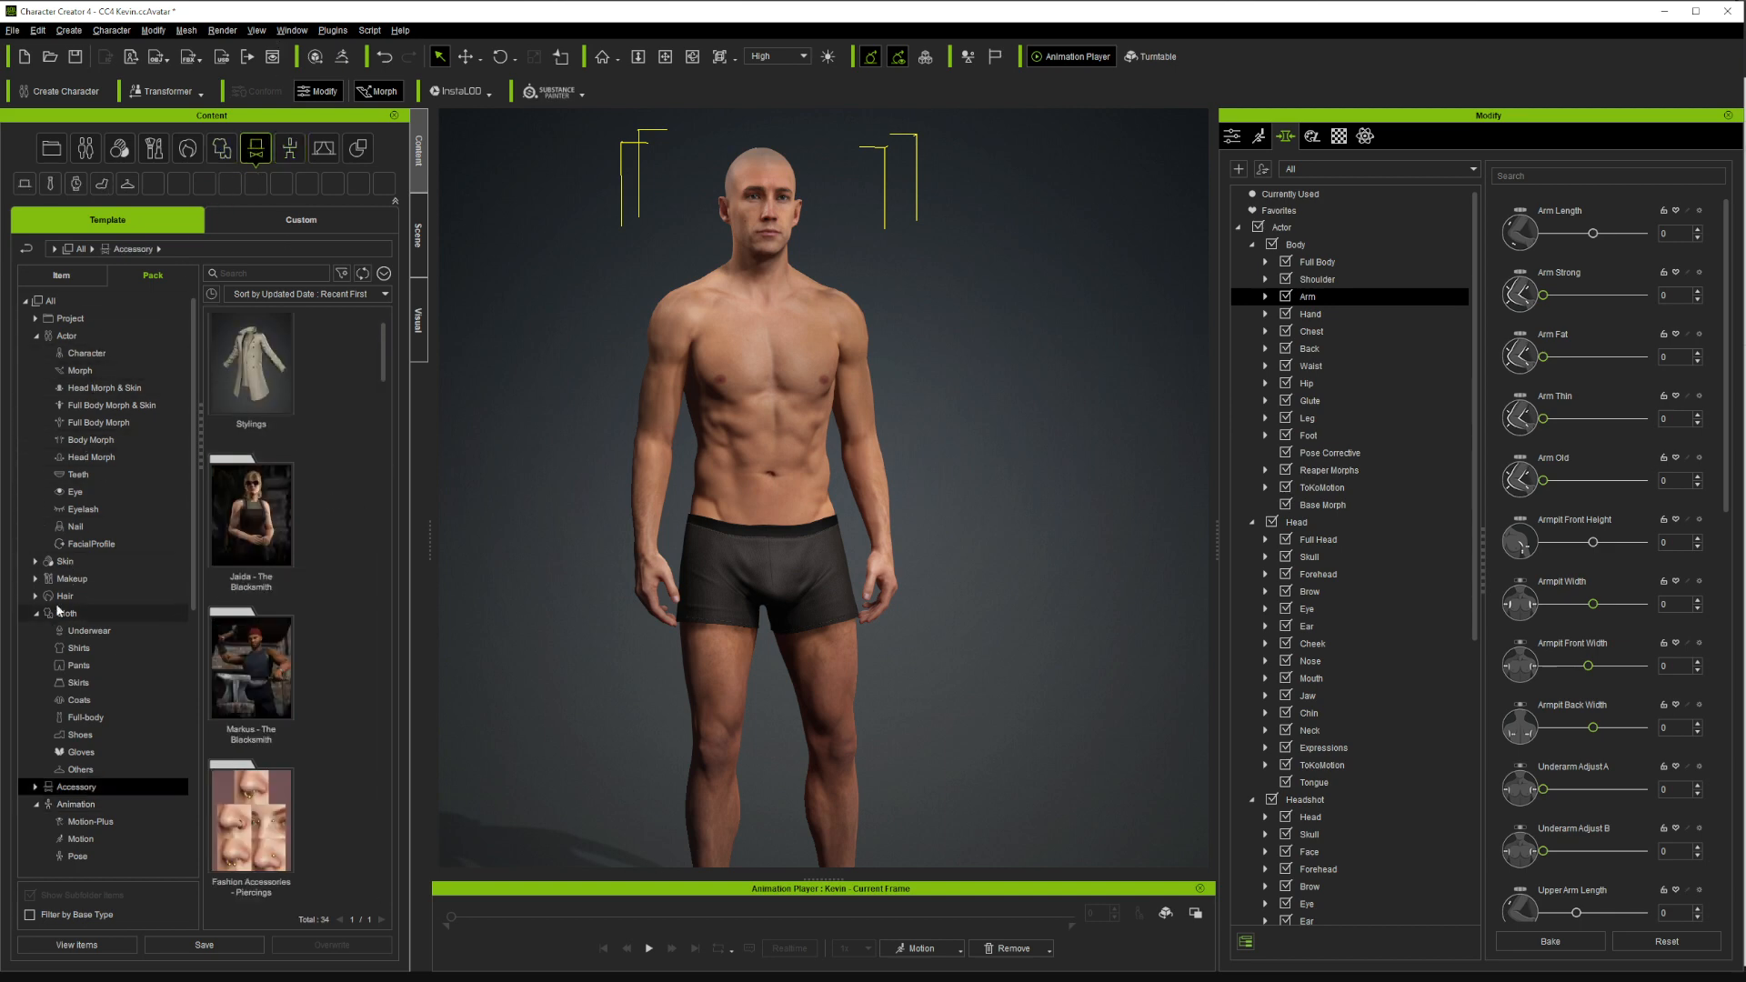
Switch the template content to individual items, find the Shirts category and put the Basic T-shirts item on the character
click(61, 274)
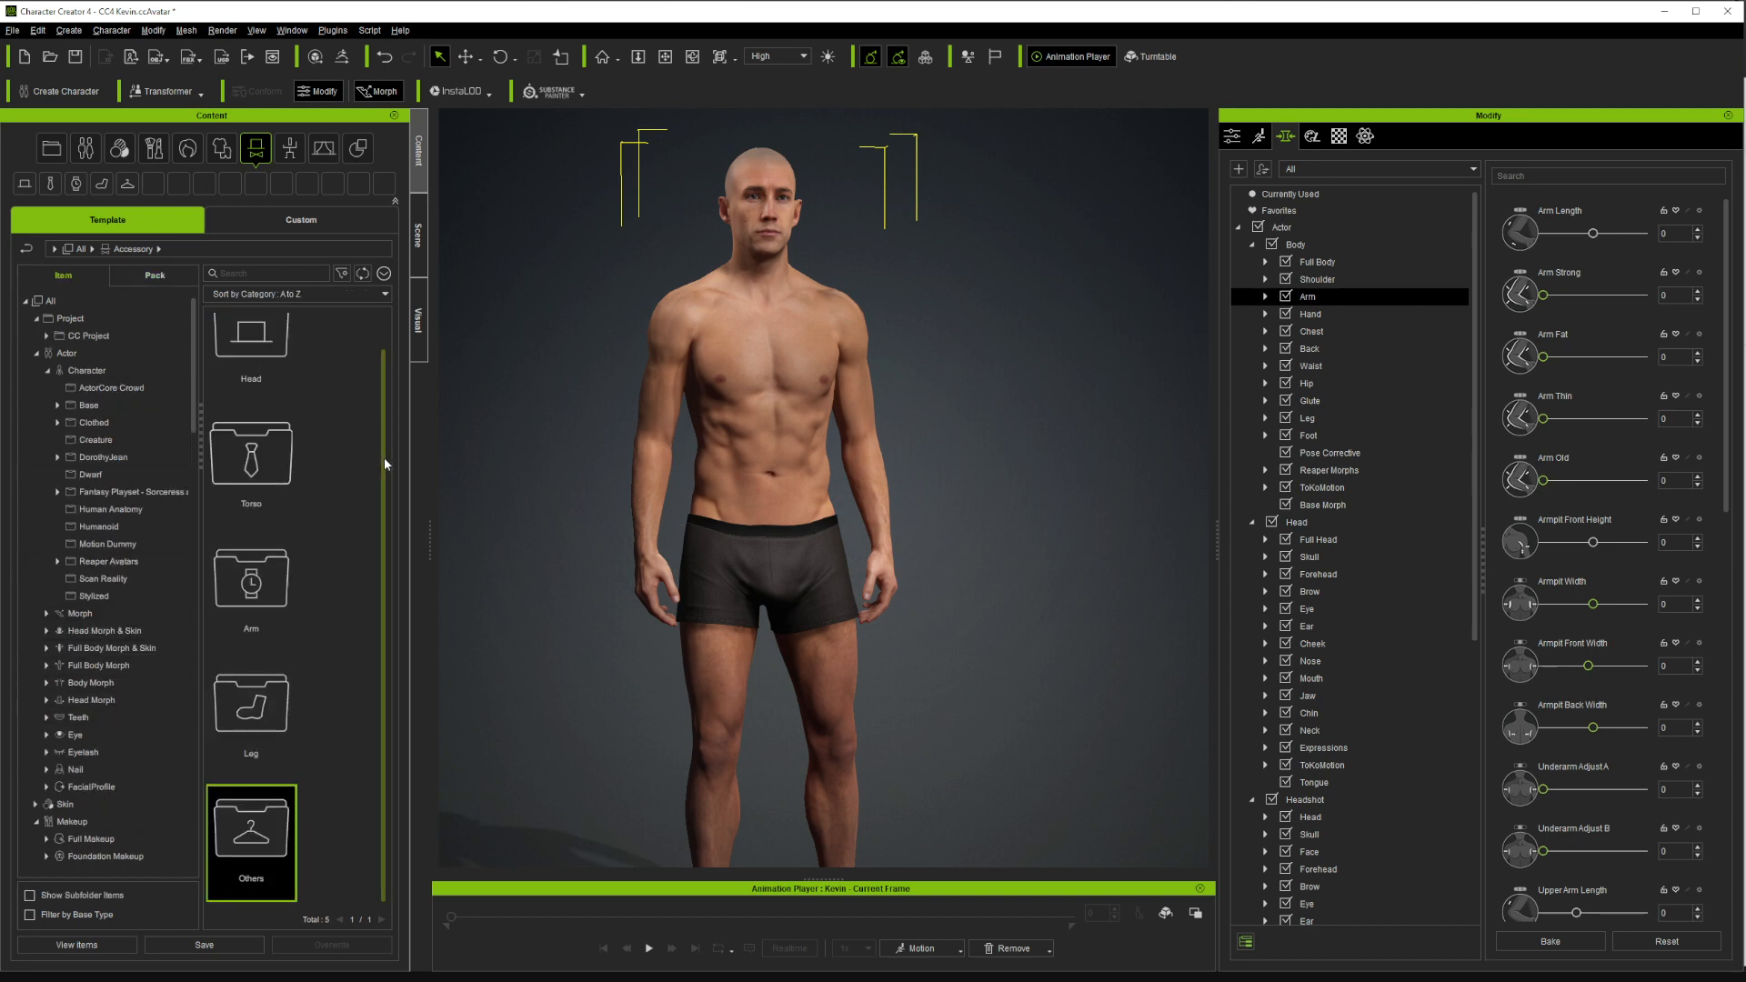
scroll(315, 725, up, 1)
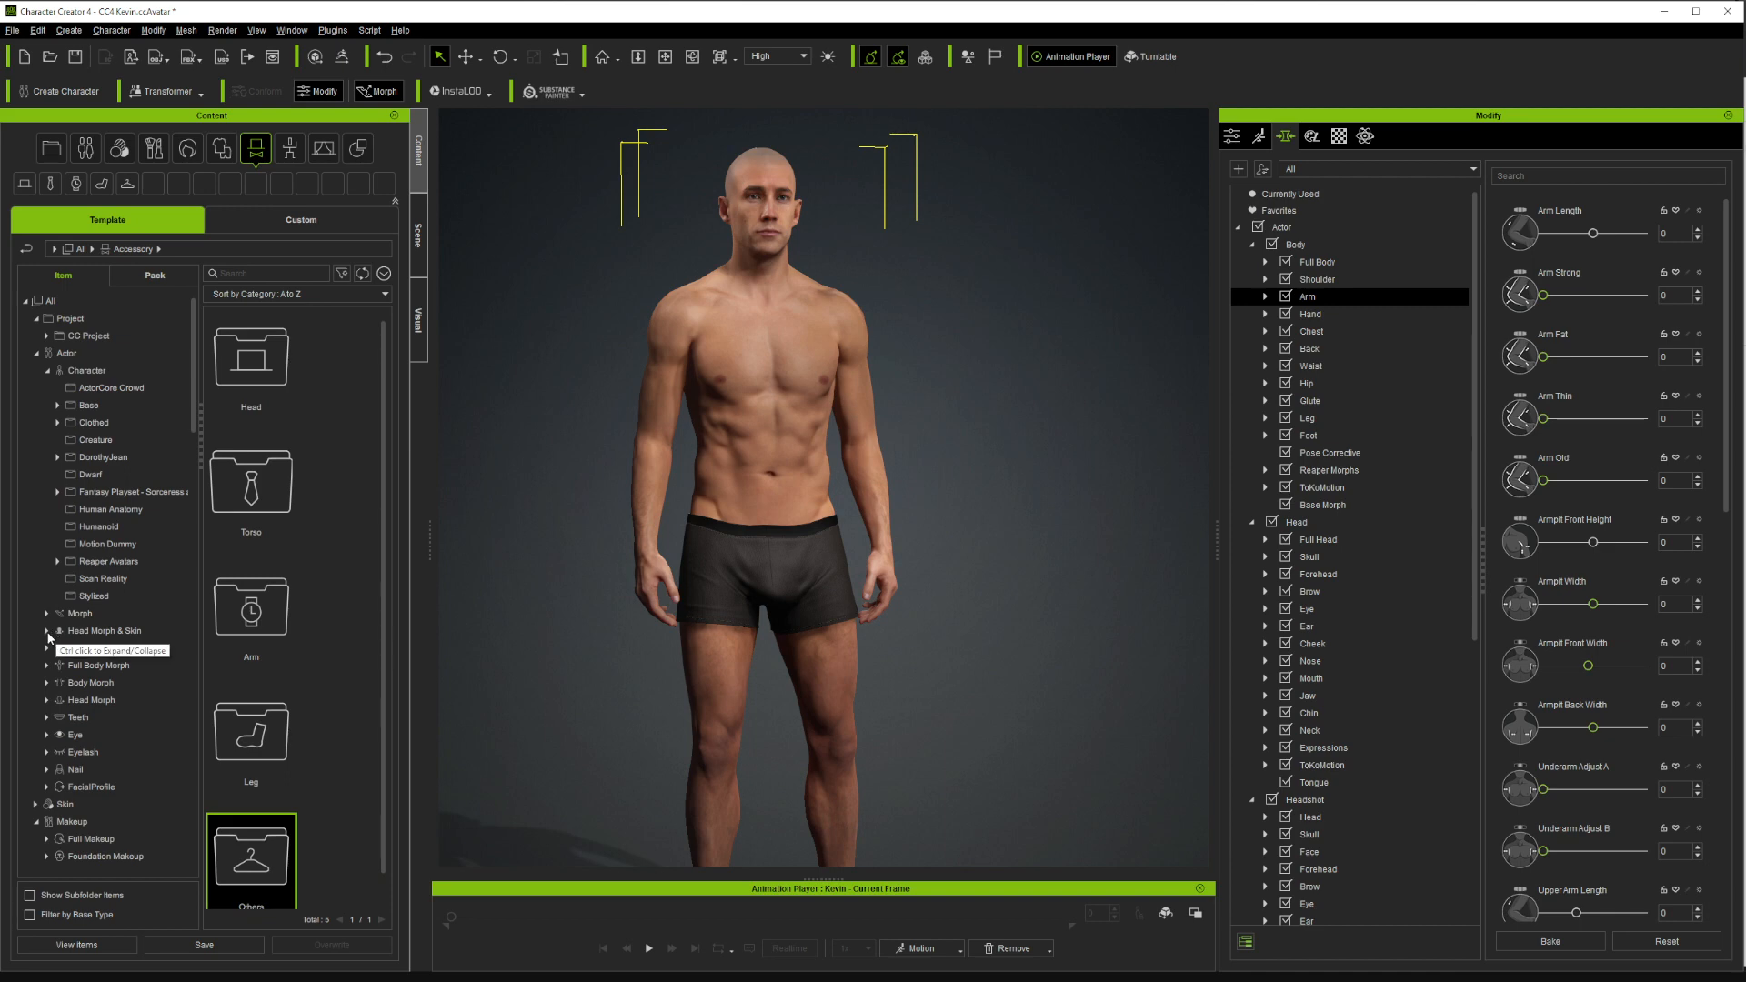
click(37, 353)
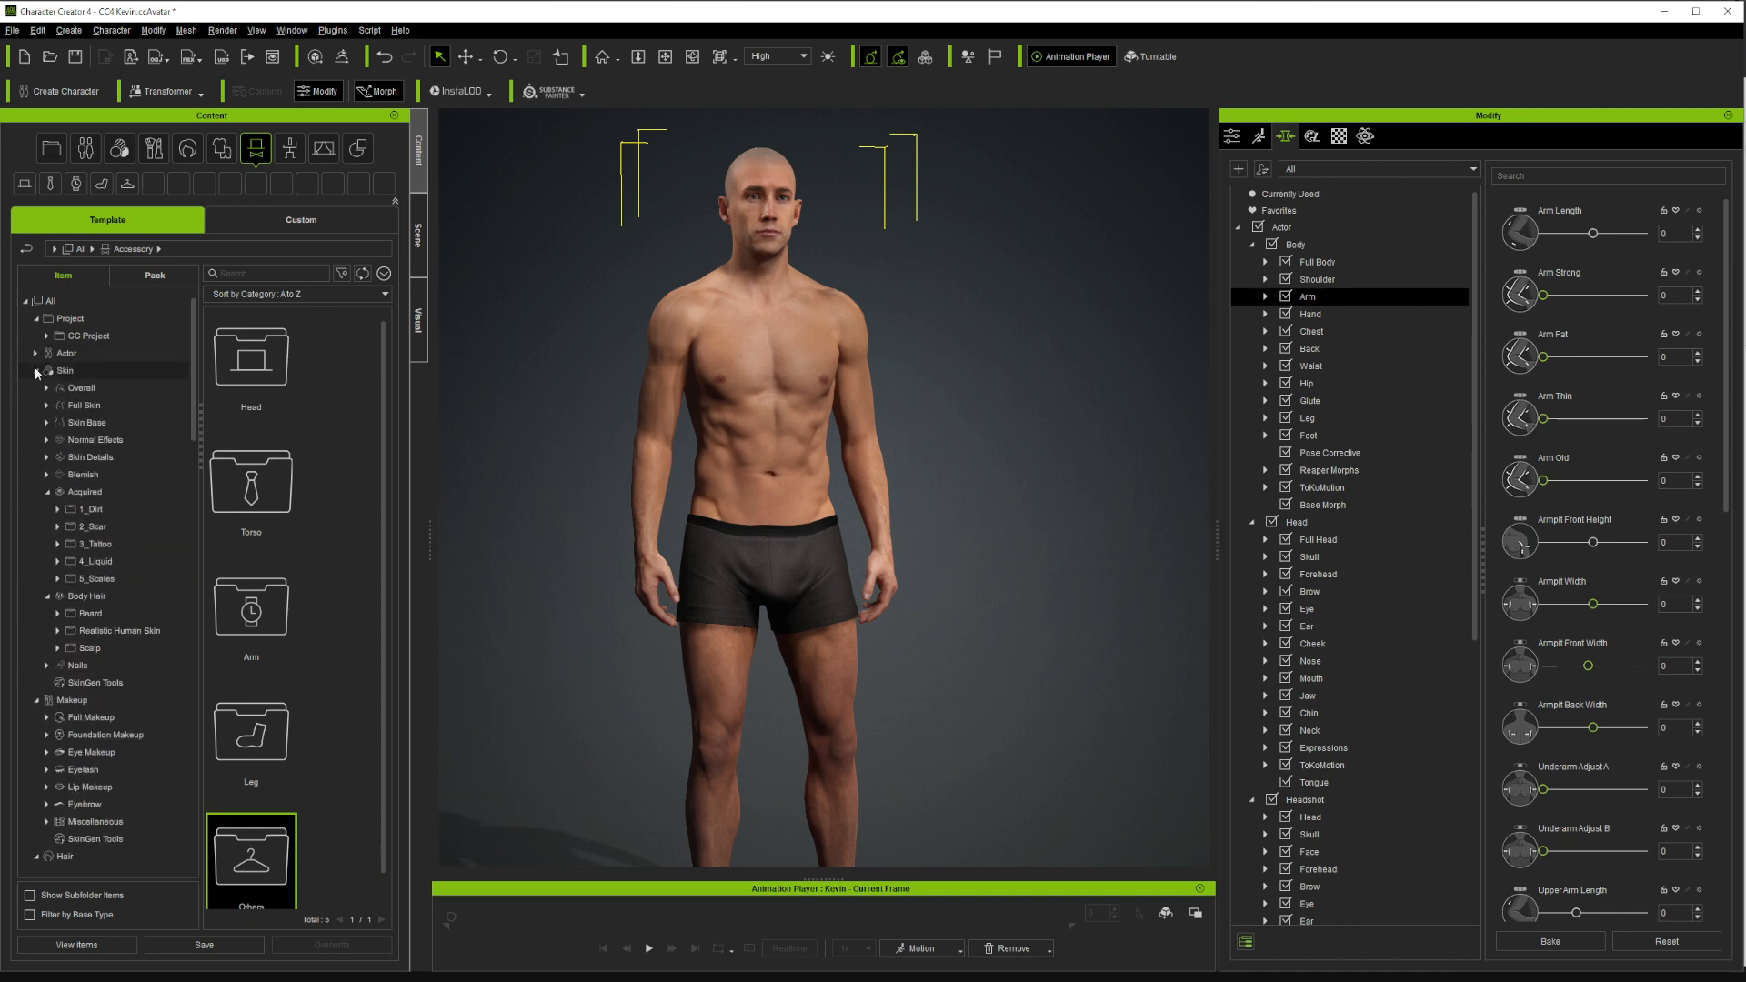
click(36, 388)
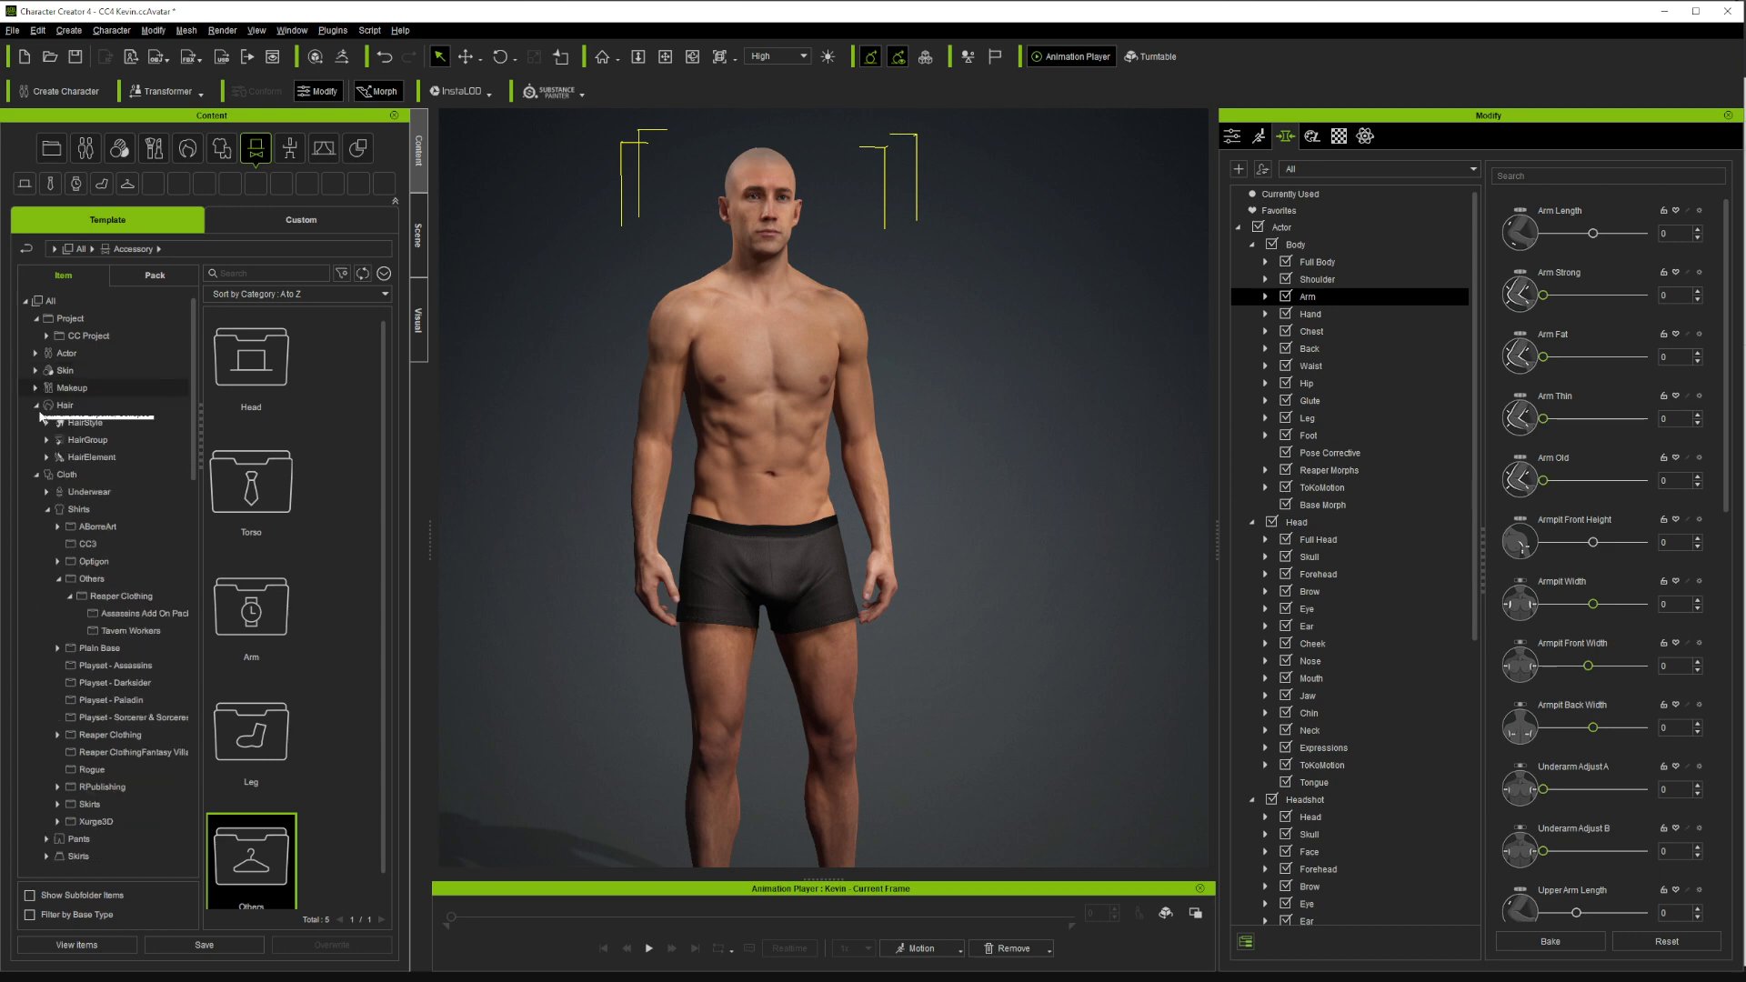
click(37, 405)
click(80, 458)
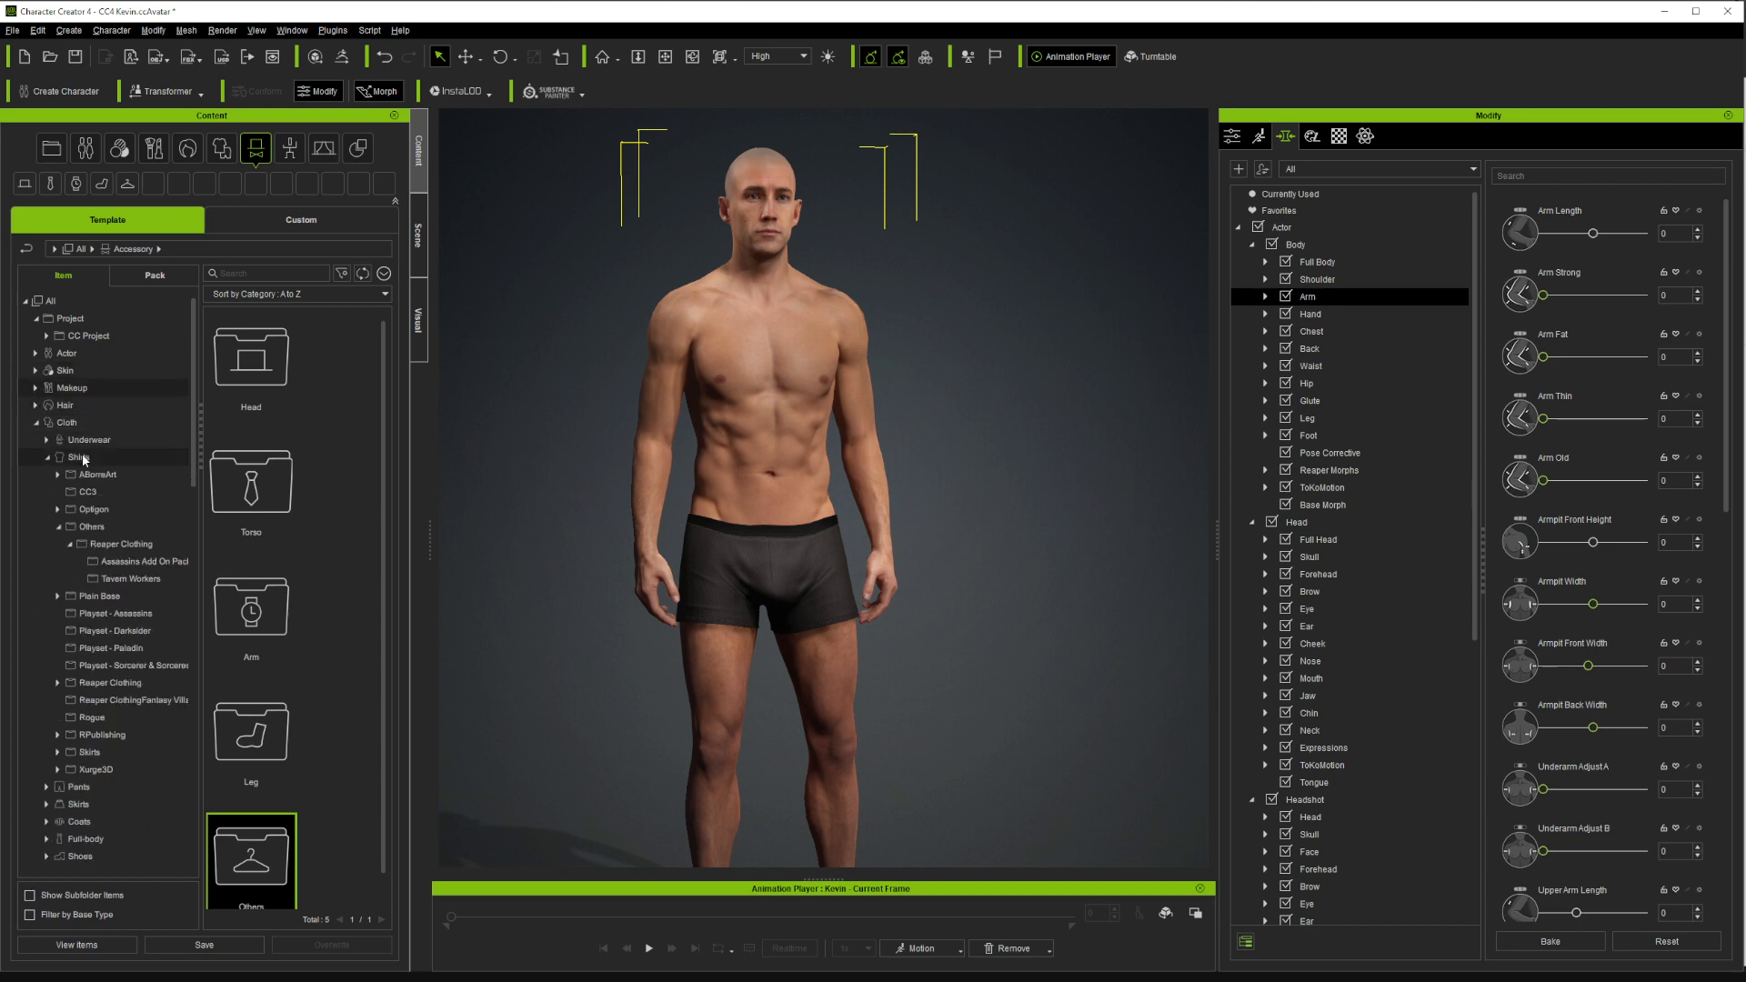
drag(251, 719, 779, 517)
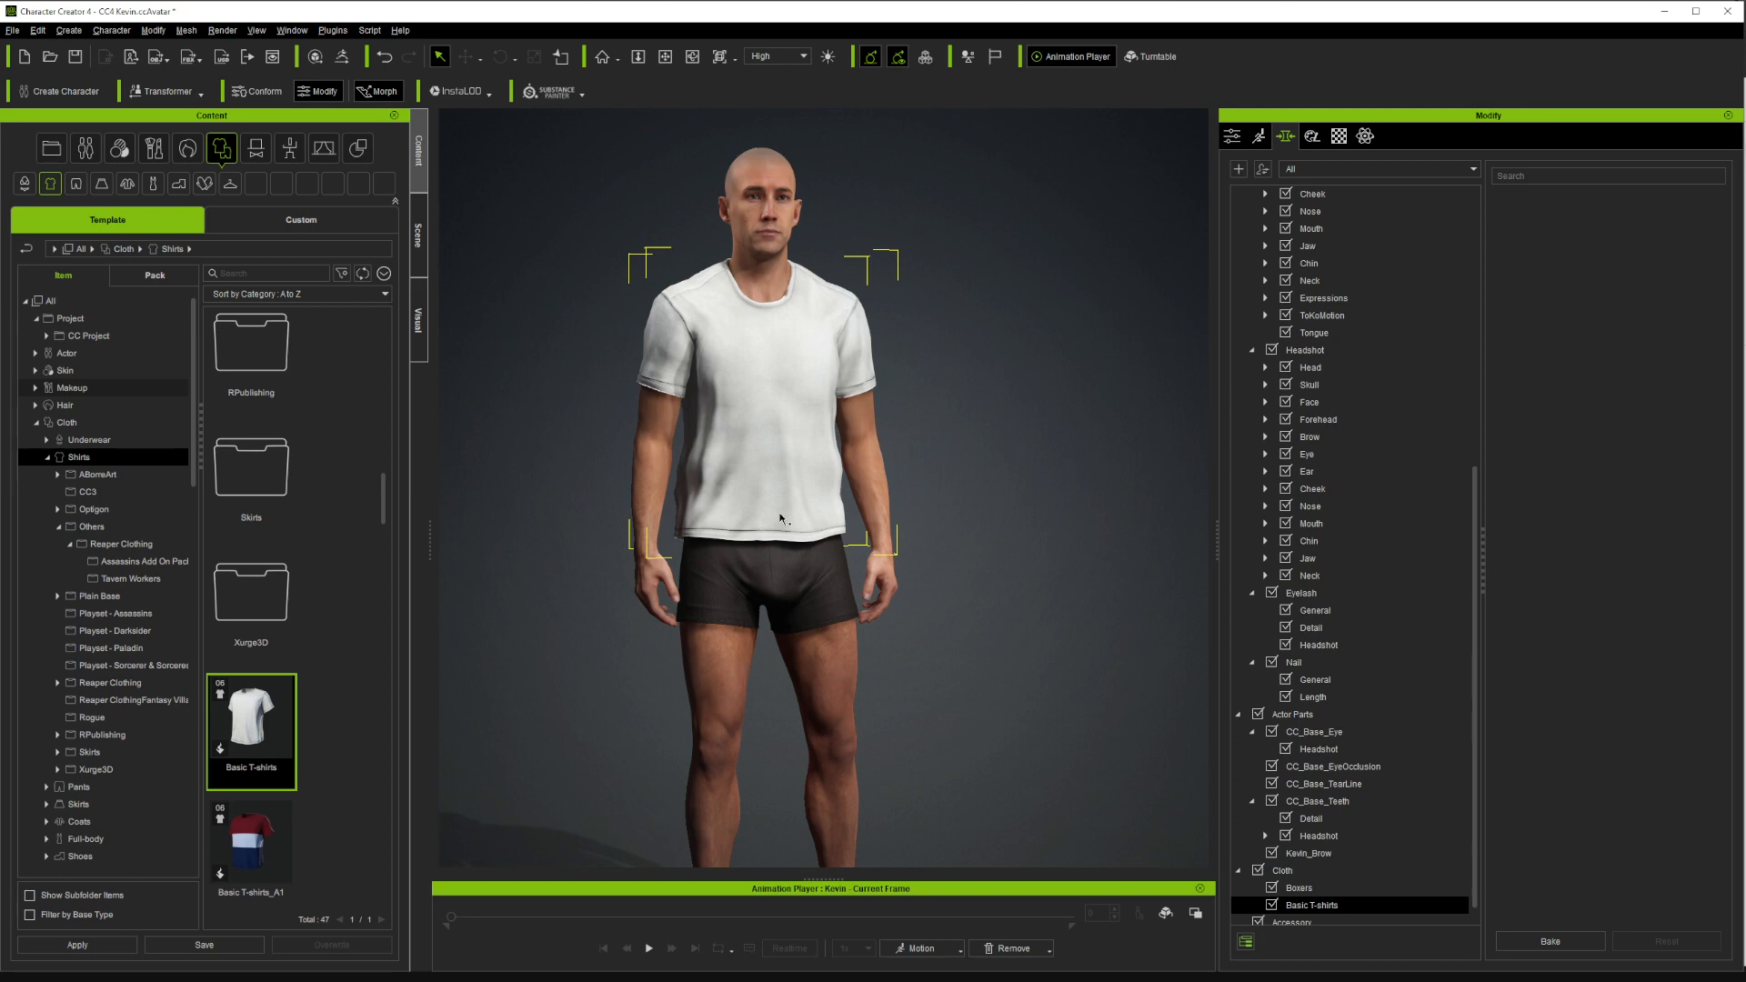
Start the Hide Body Mesh Tool for the Basic T-shirts cloth and accept editing its factory settings
click(1231, 141)
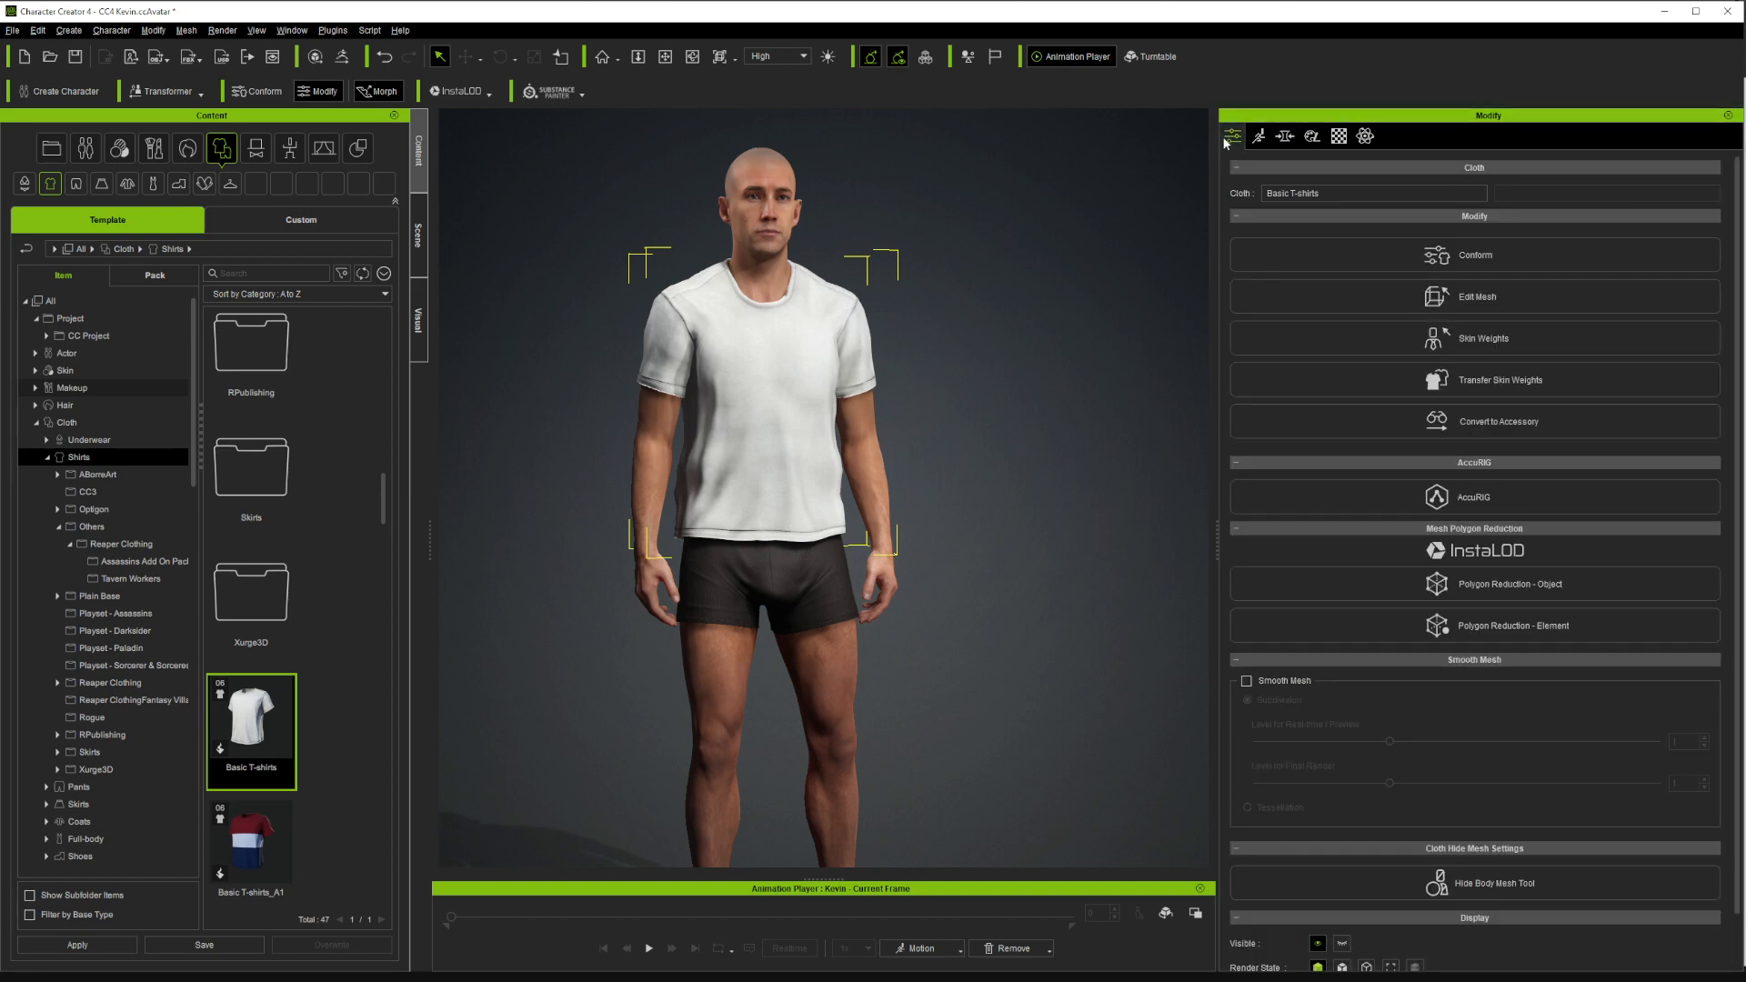
scroll(1455, 436, down, 1)
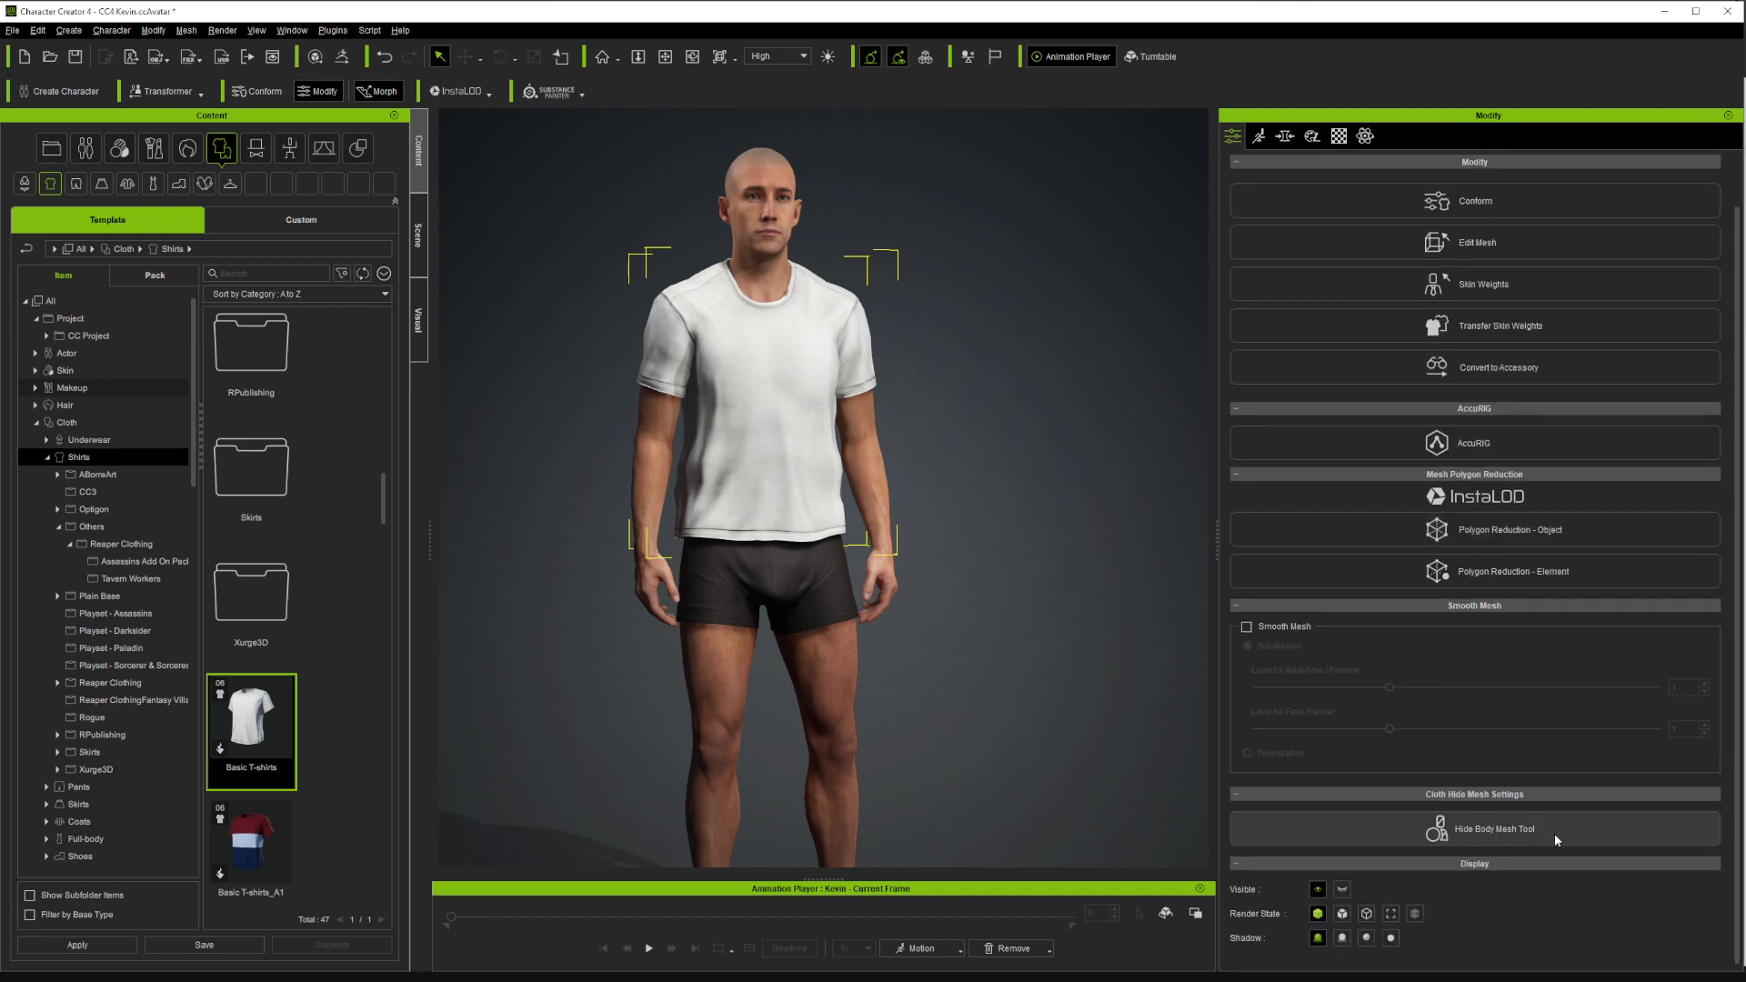
click(1511, 827)
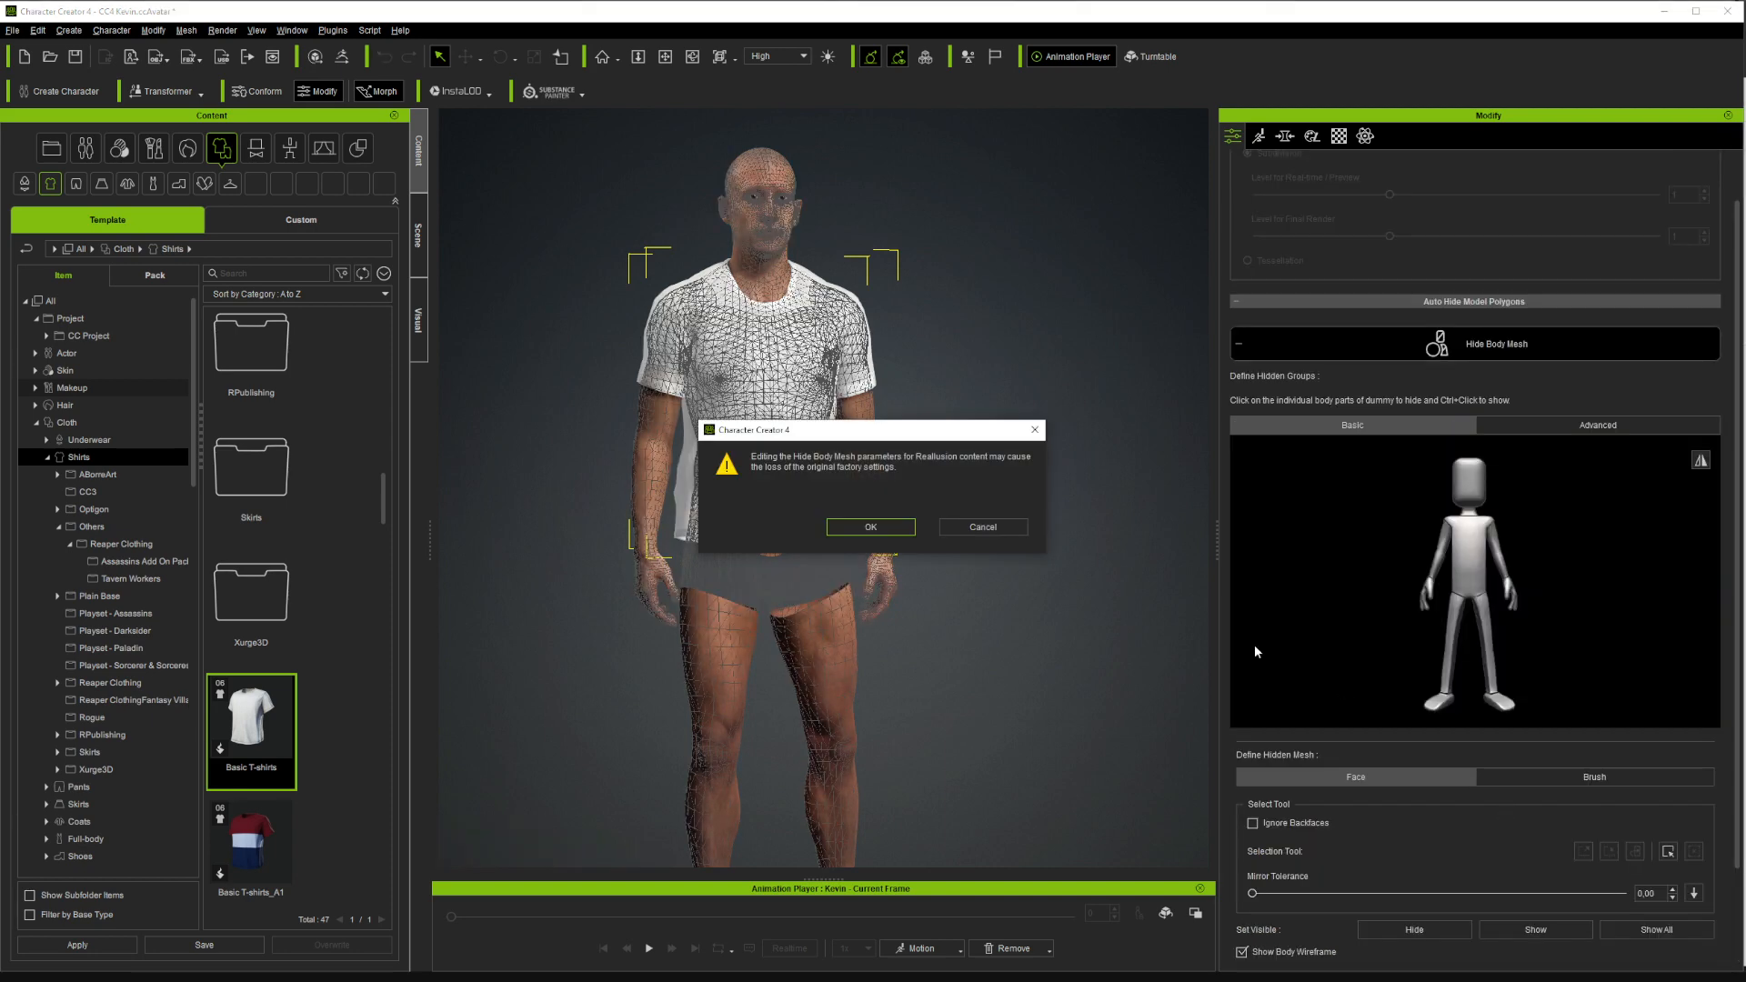
click(893, 531)
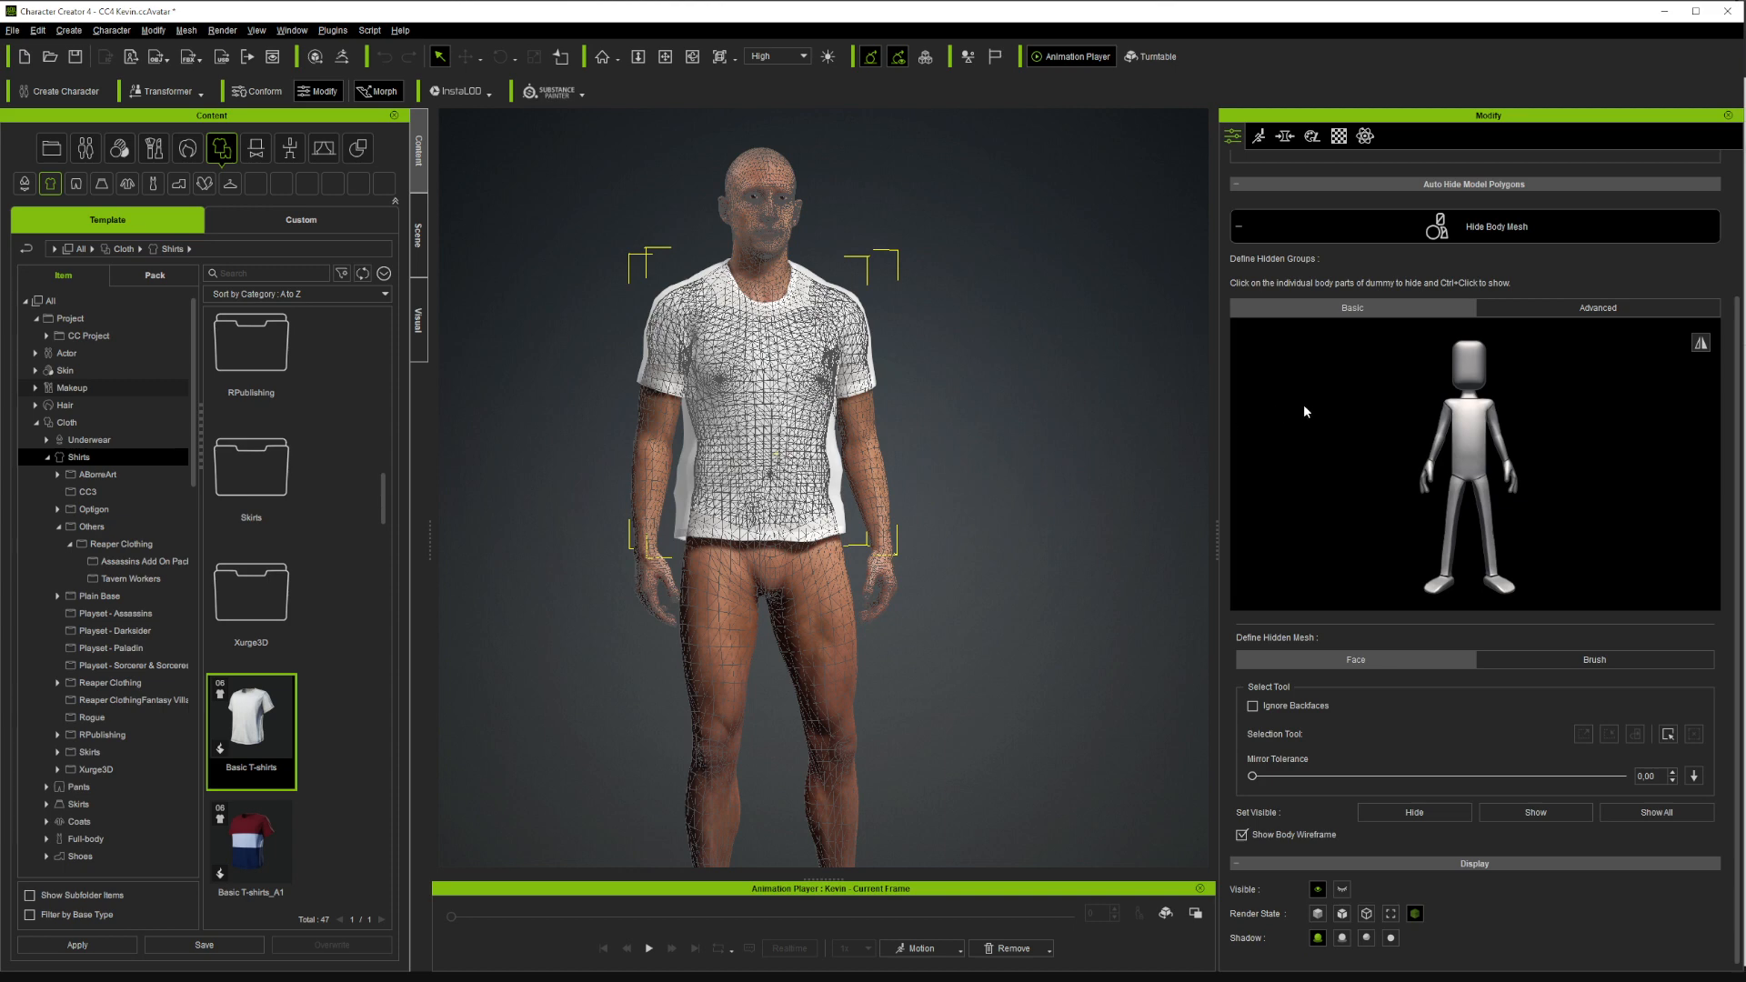
Try hiding the torso, legs, arms and hands with the Basic hidden groups, and show the whole body mesh again
click(1469, 447)
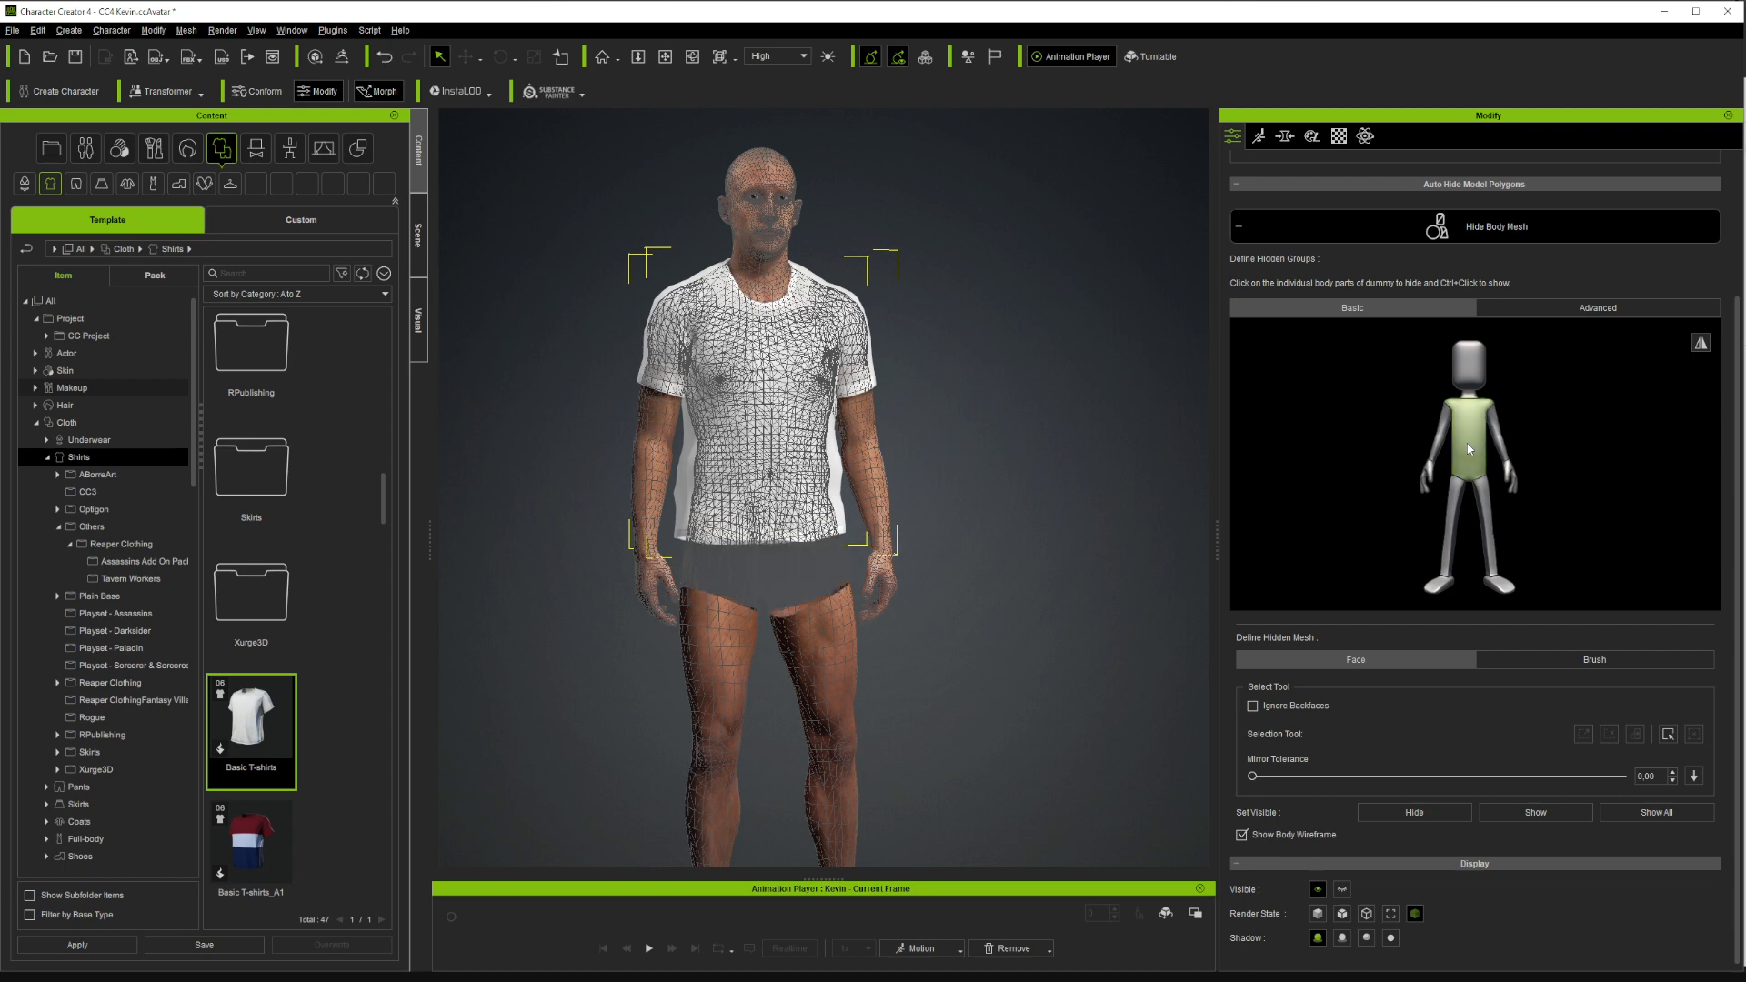
click(1453, 538)
click(1486, 532)
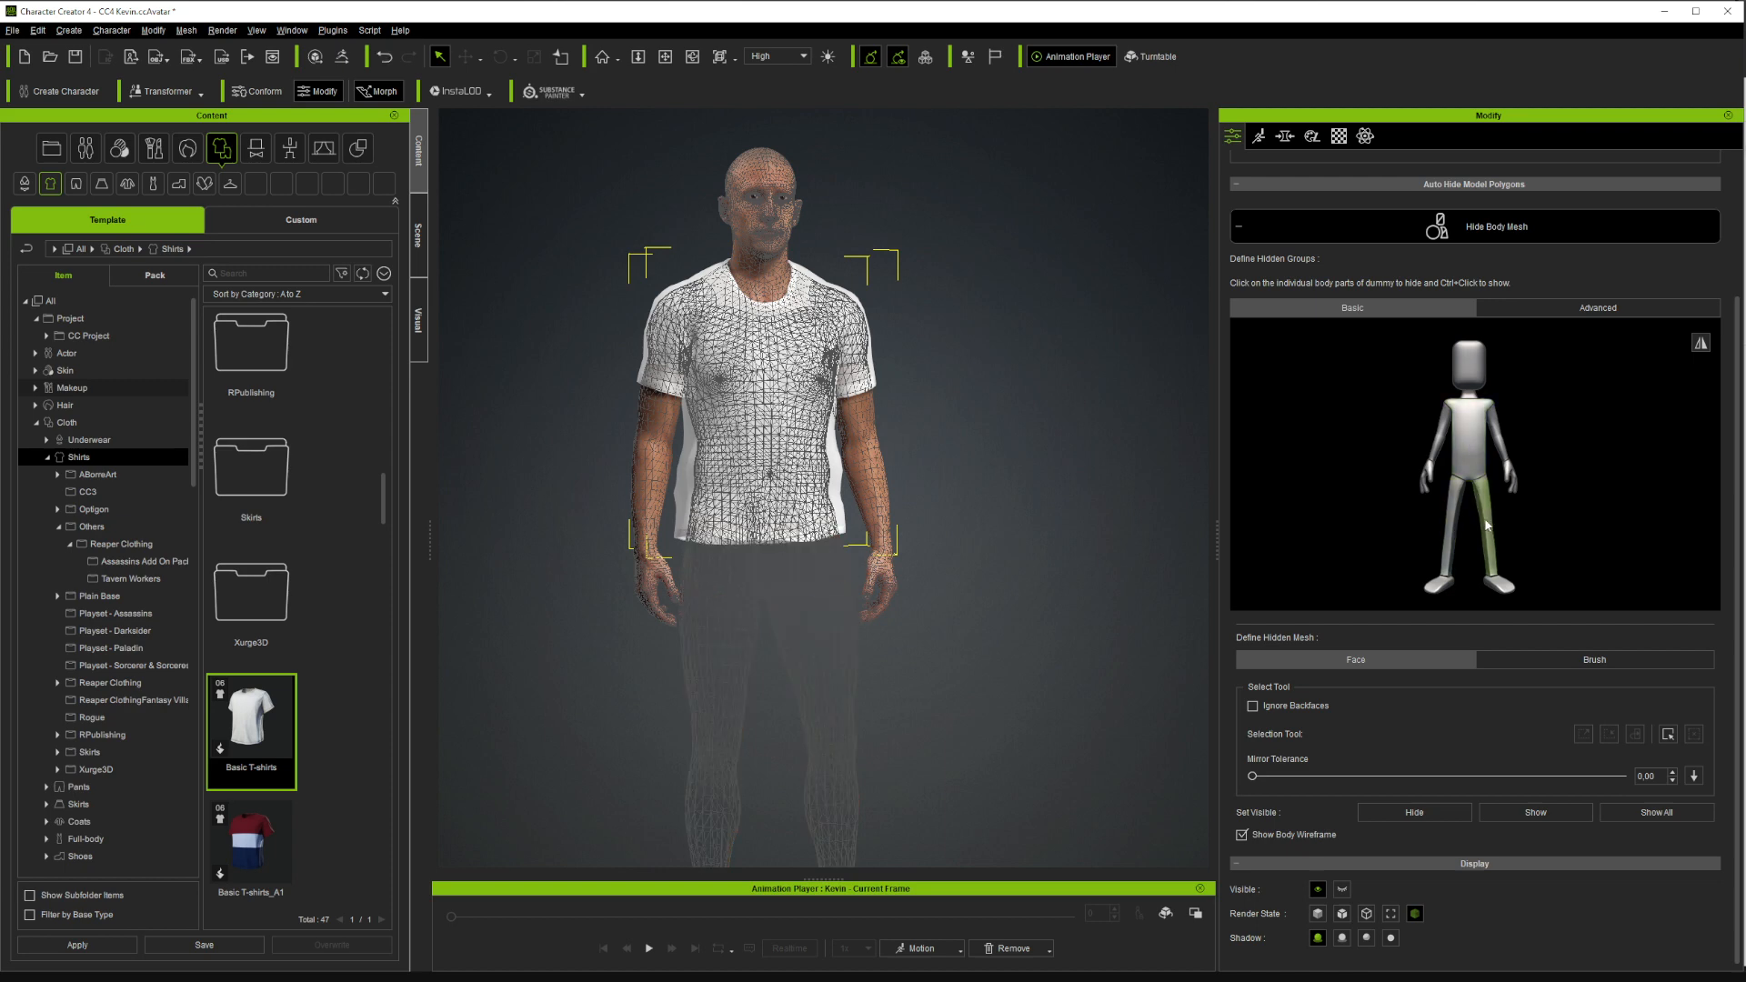
click(1426, 476)
click(1438, 452)
click(1496, 432)
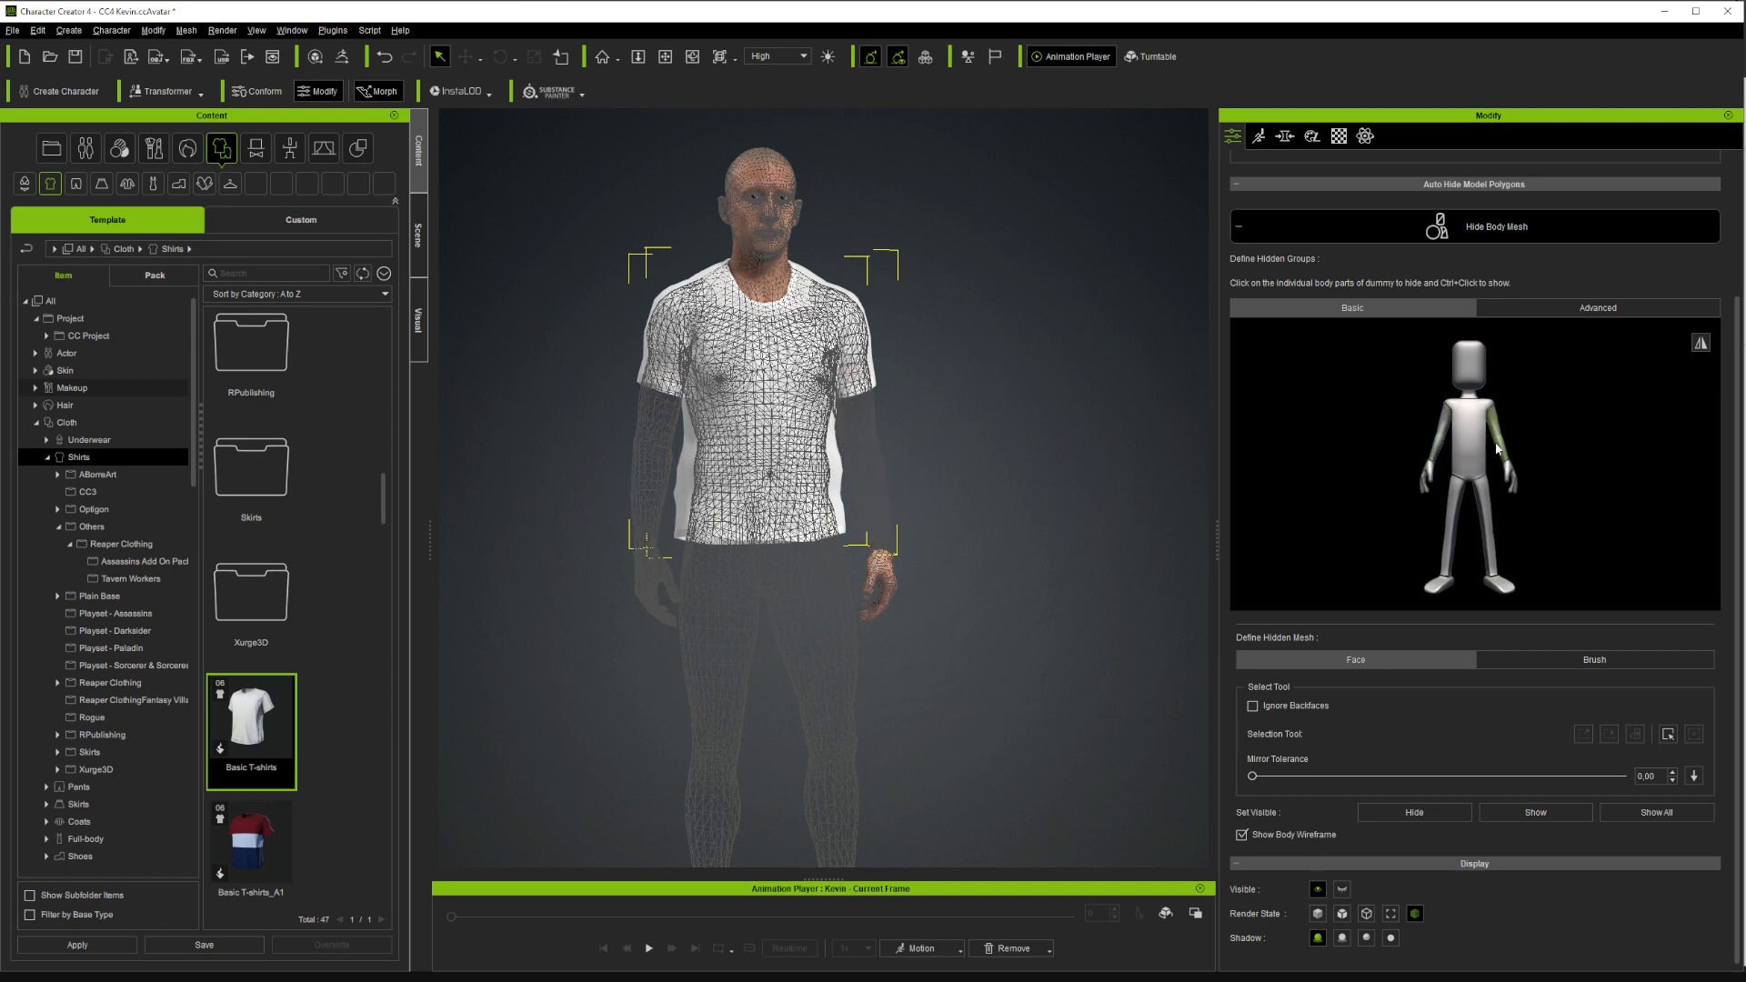
click(1510, 479)
click(1663, 818)
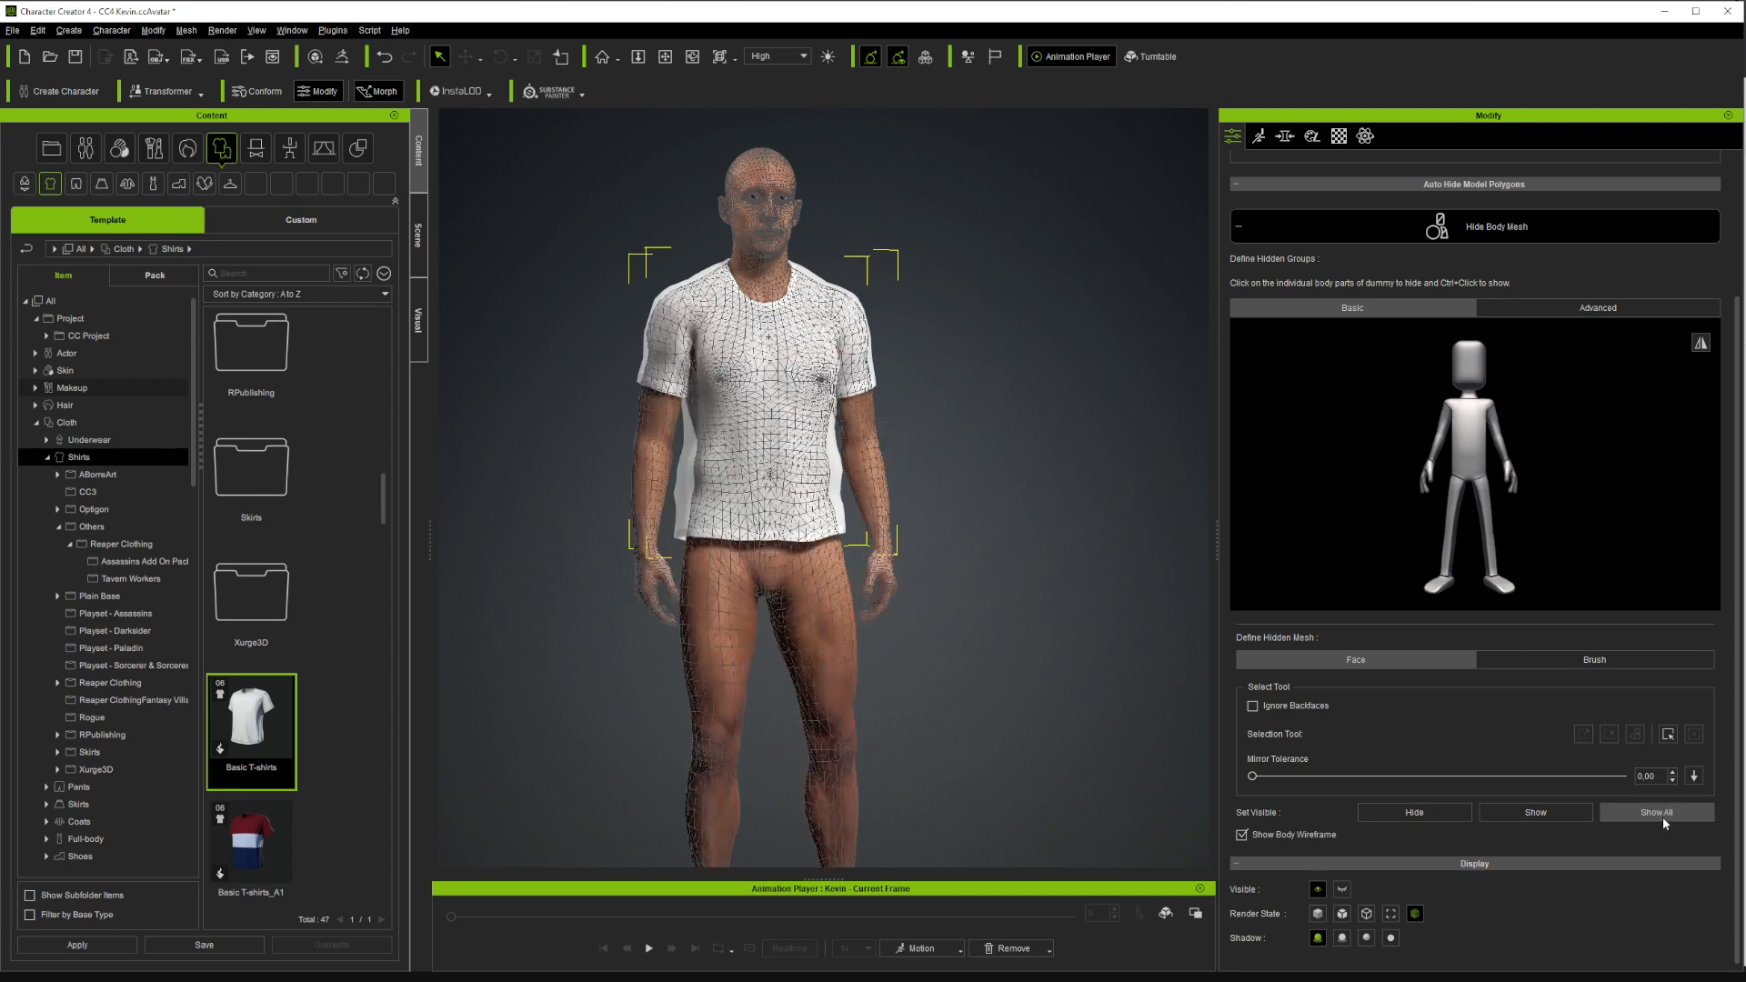
Try hiding lower torso and leg segments with the Advanced hidden groups, and restore all body mesh
click(1598, 309)
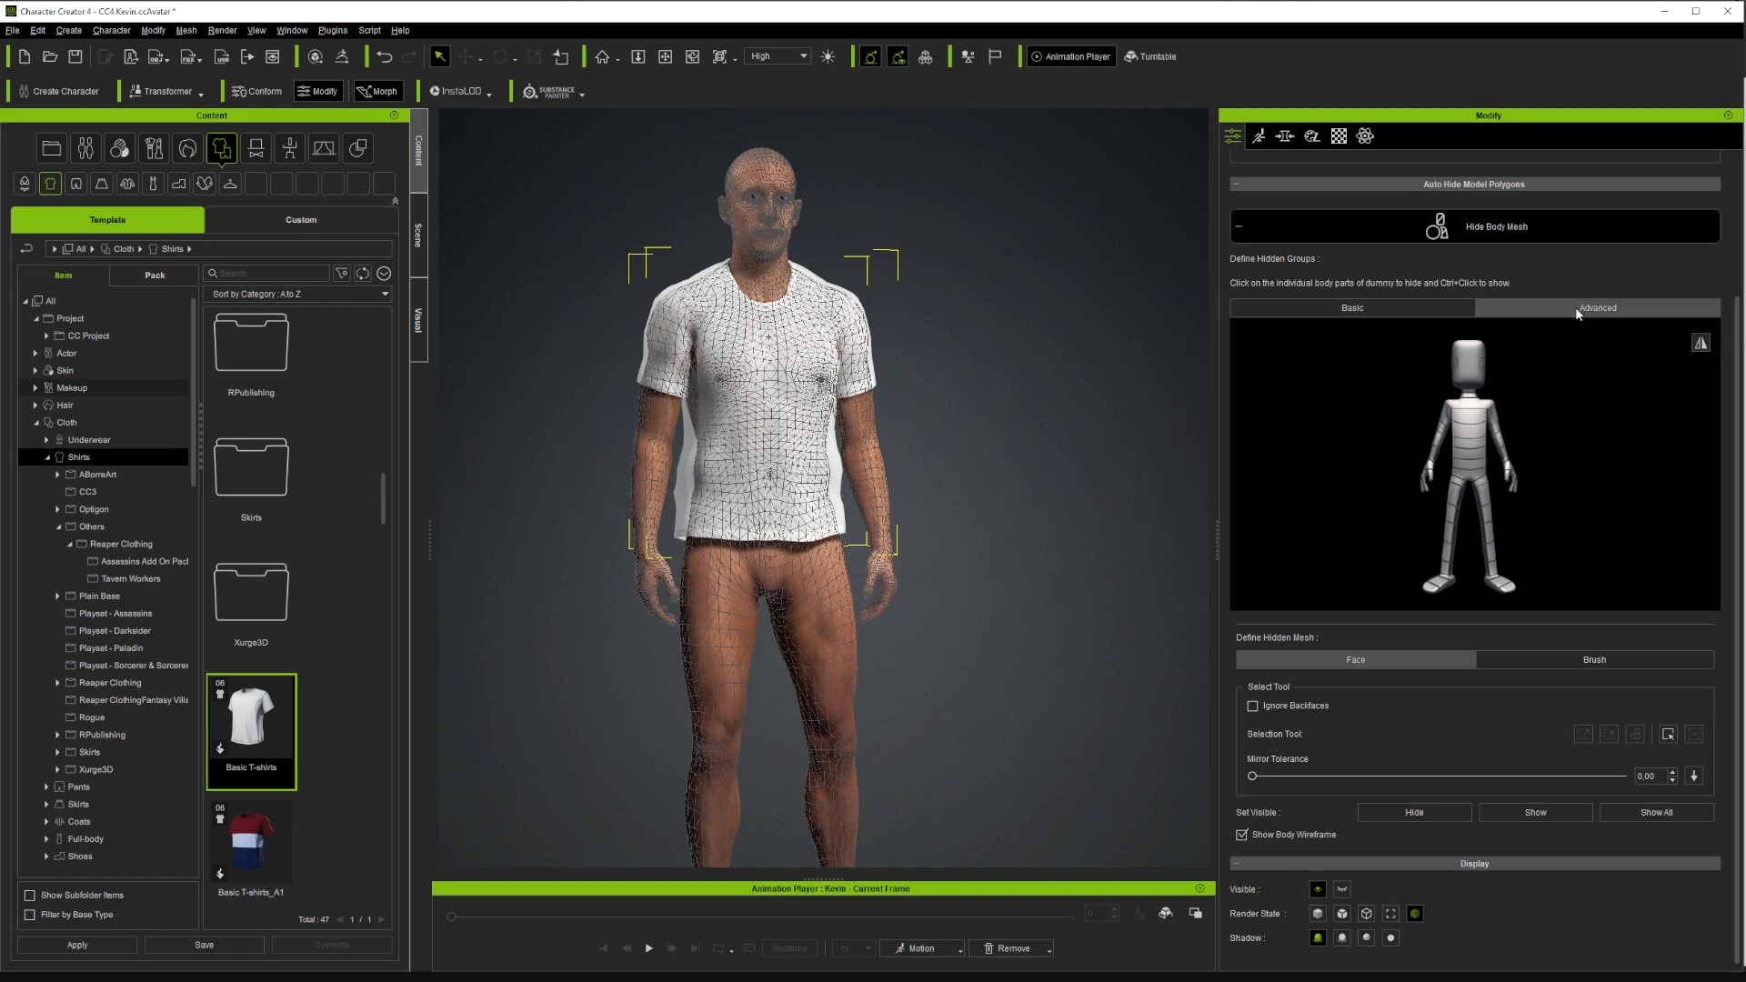
click(1480, 476)
click(1475, 468)
click(1479, 486)
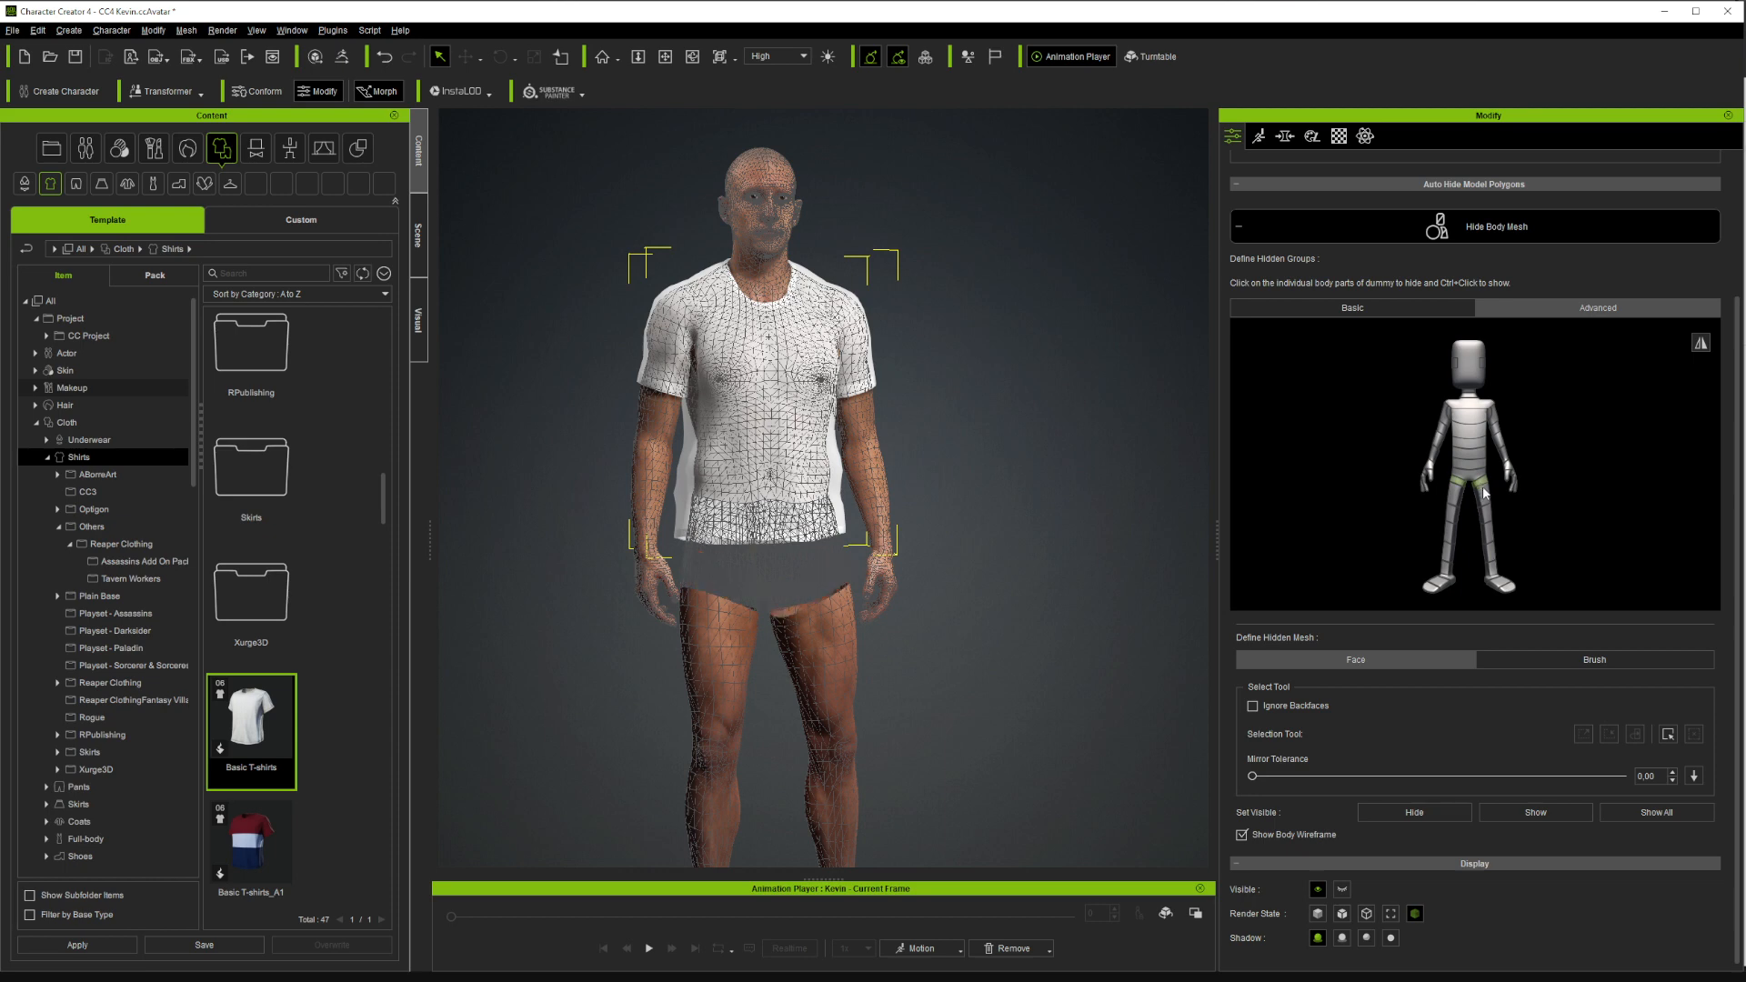
click(1483, 496)
click(1486, 529)
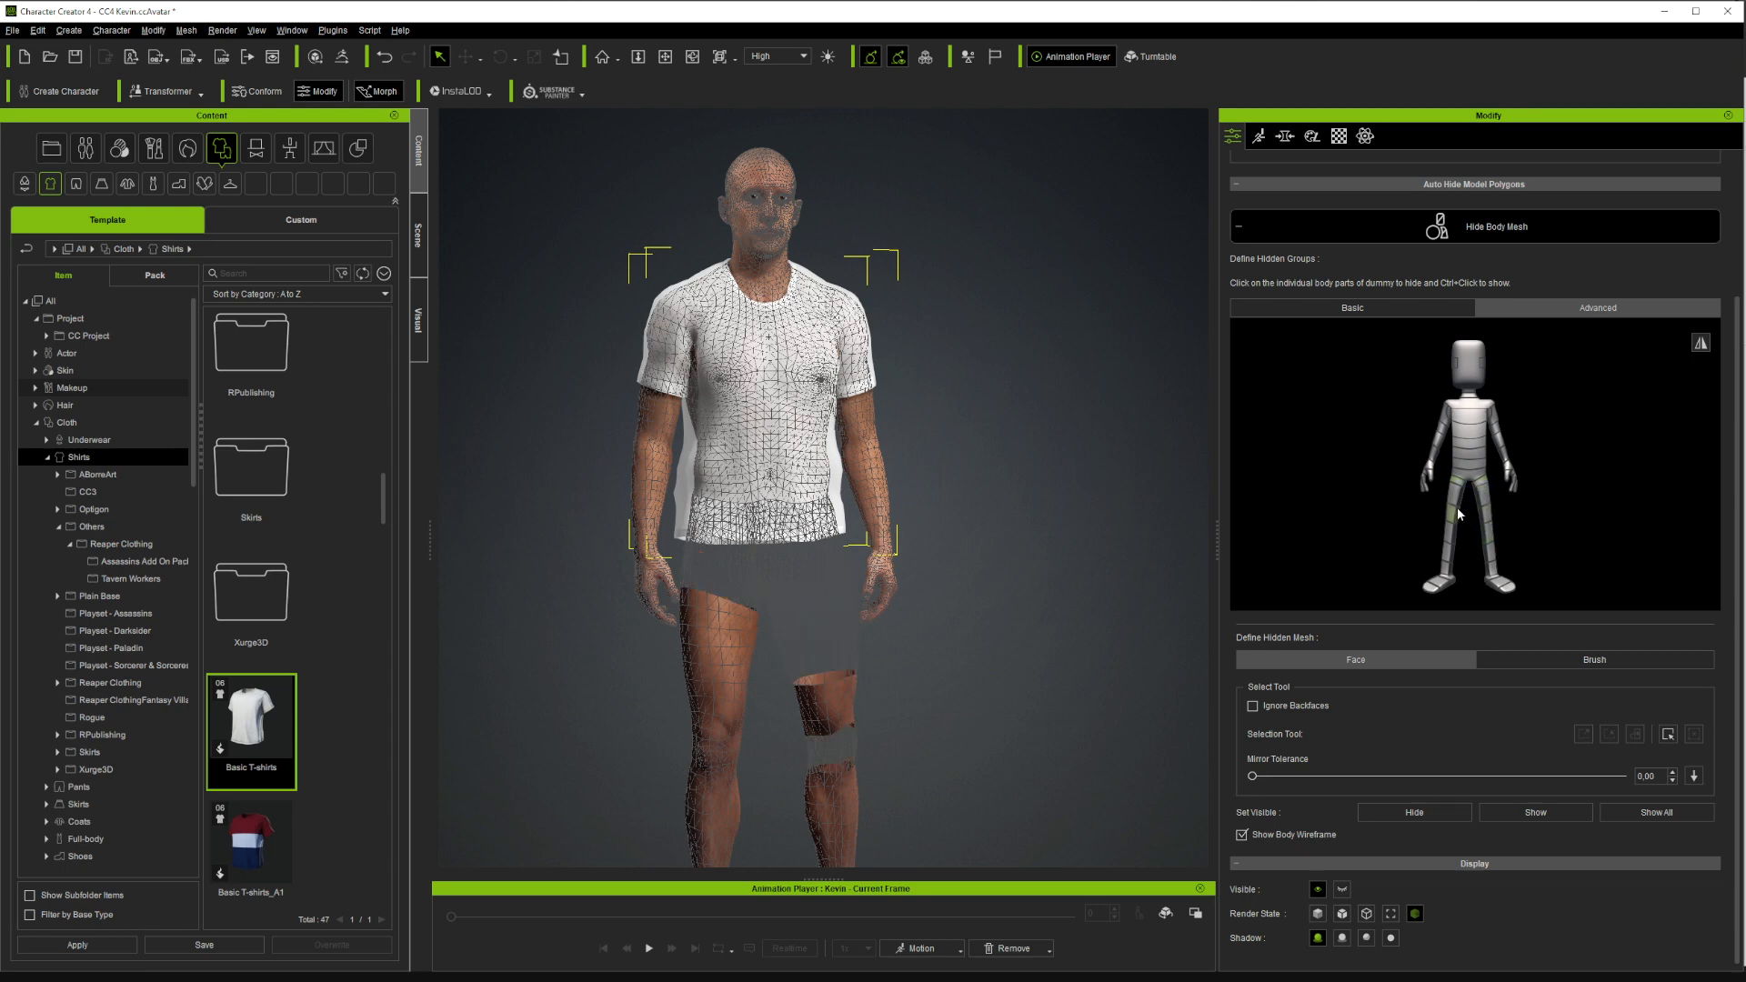
click(1459, 514)
click(1455, 496)
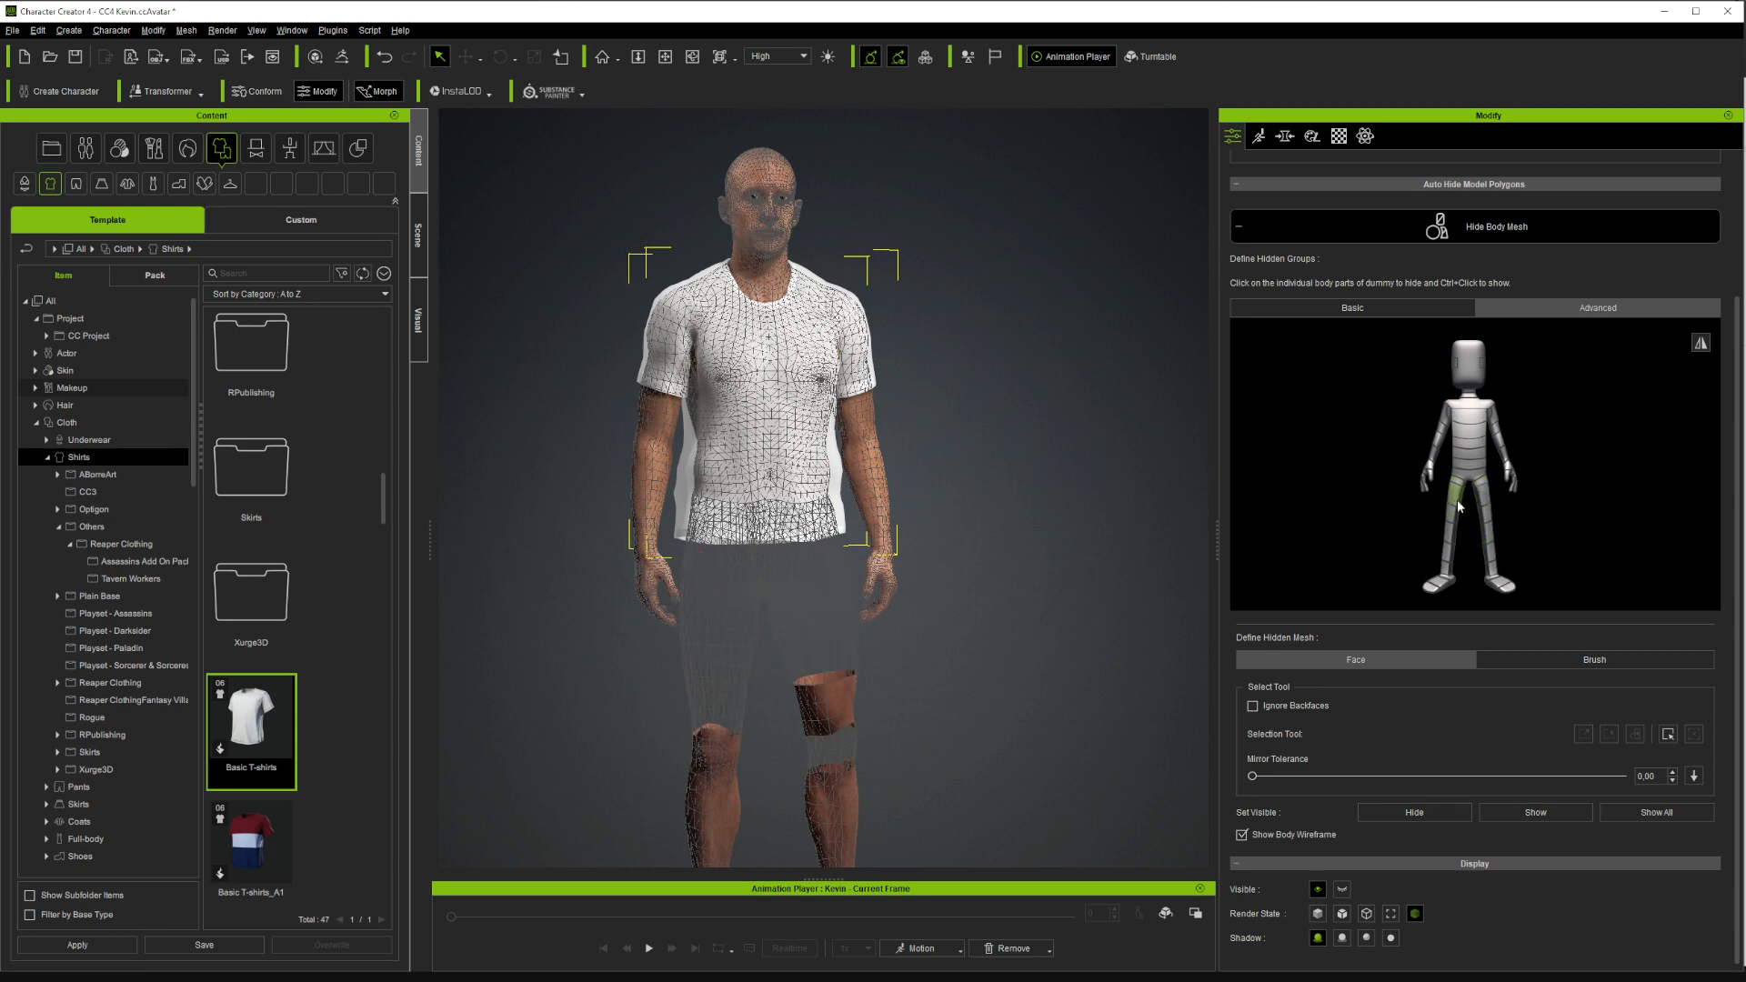
click(1667, 812)
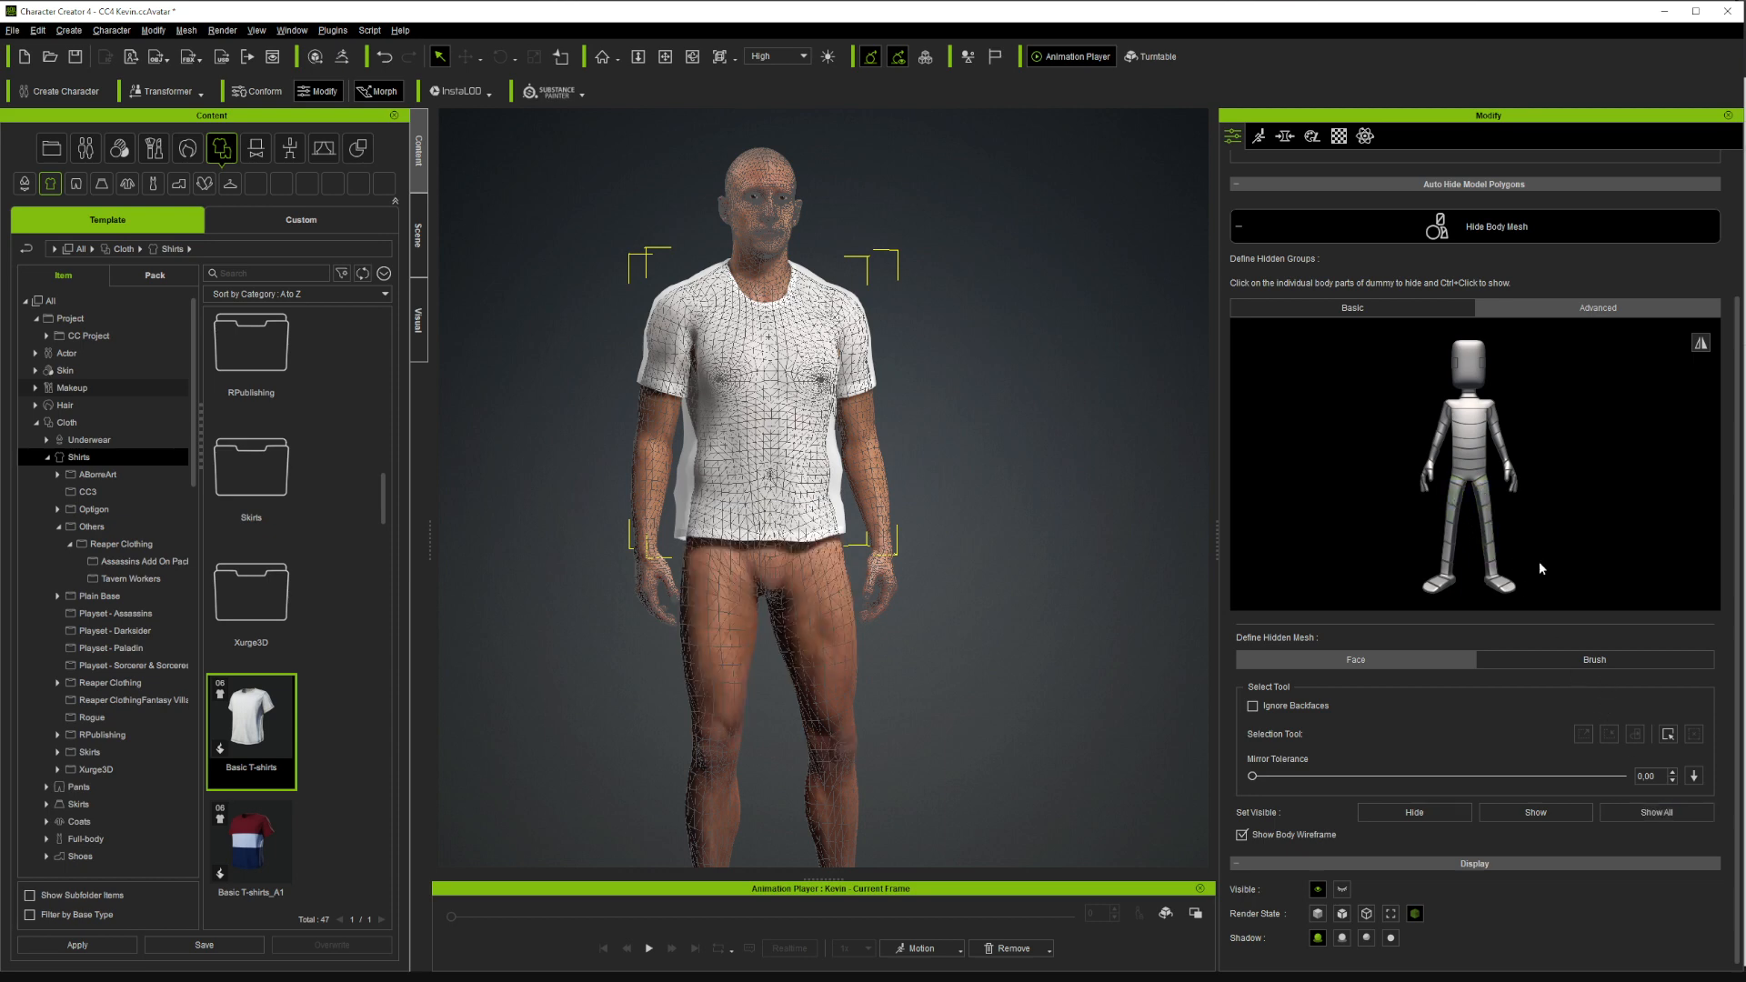
Hide the torso and both arms, hands and legs under the T-shirt using the Basic groups, and leave the Hide Body Mesh tool
click(1471, 431)
click(1440, 435)
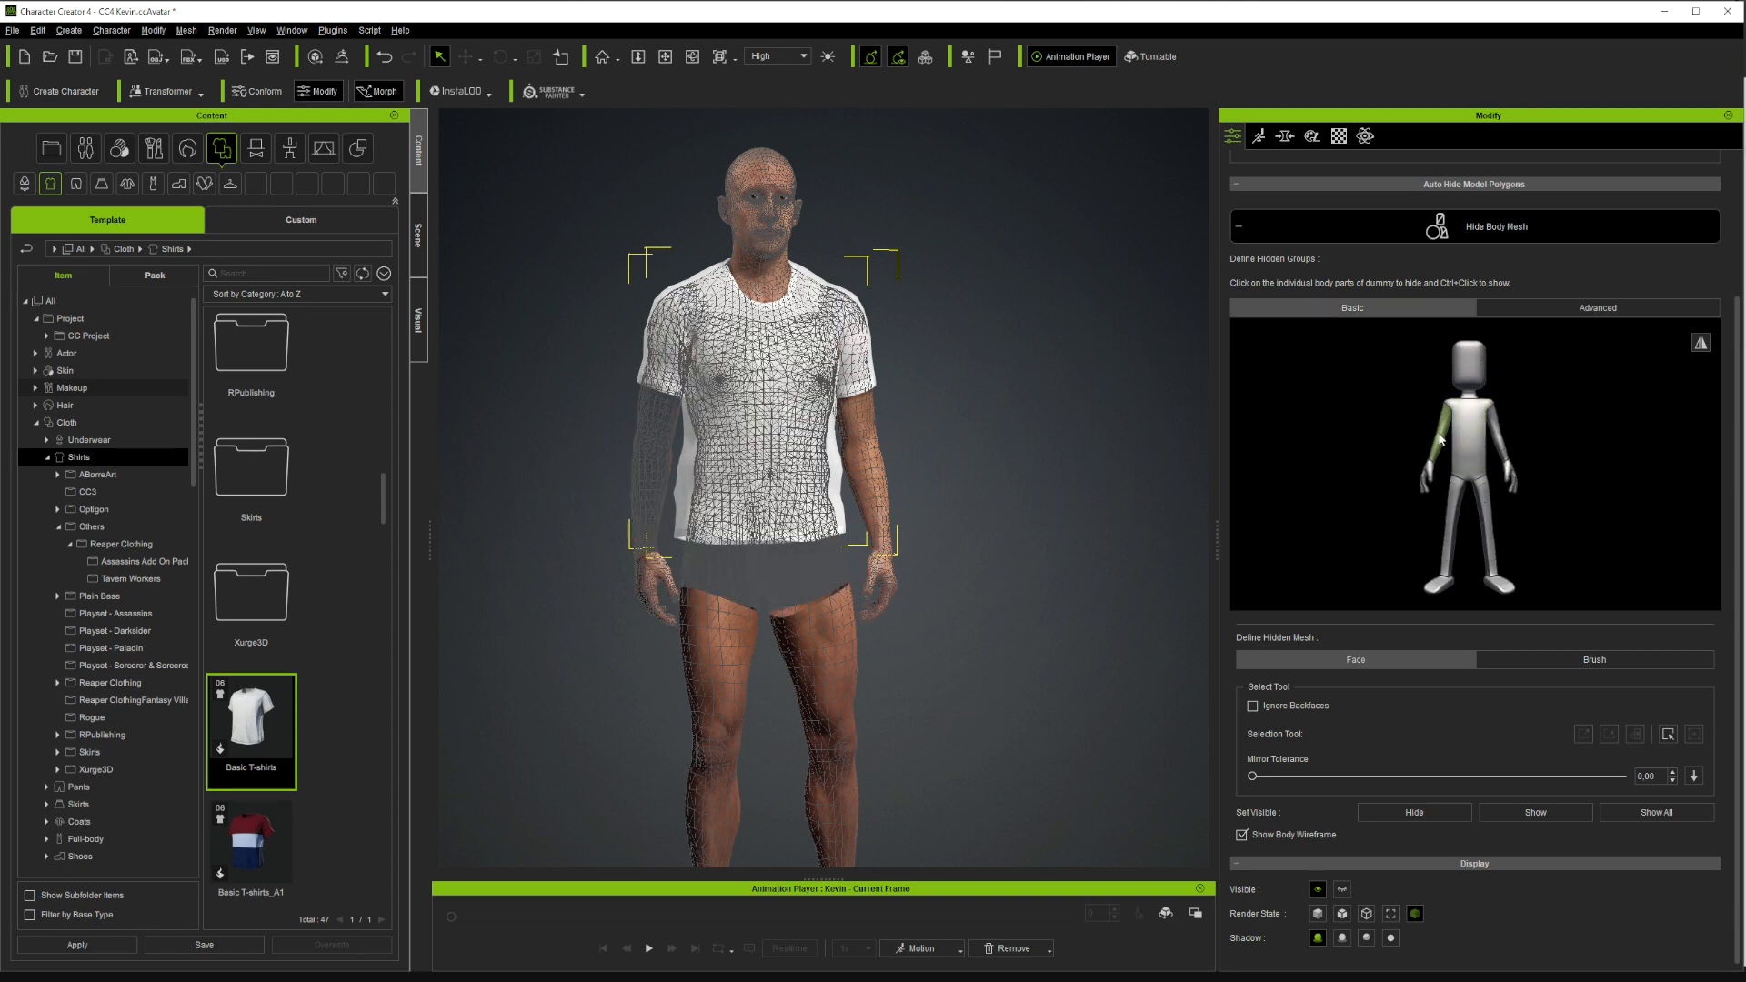
click(1501, 457)
click(1511, 480)
click(1429, 478)
click(1452, 532)
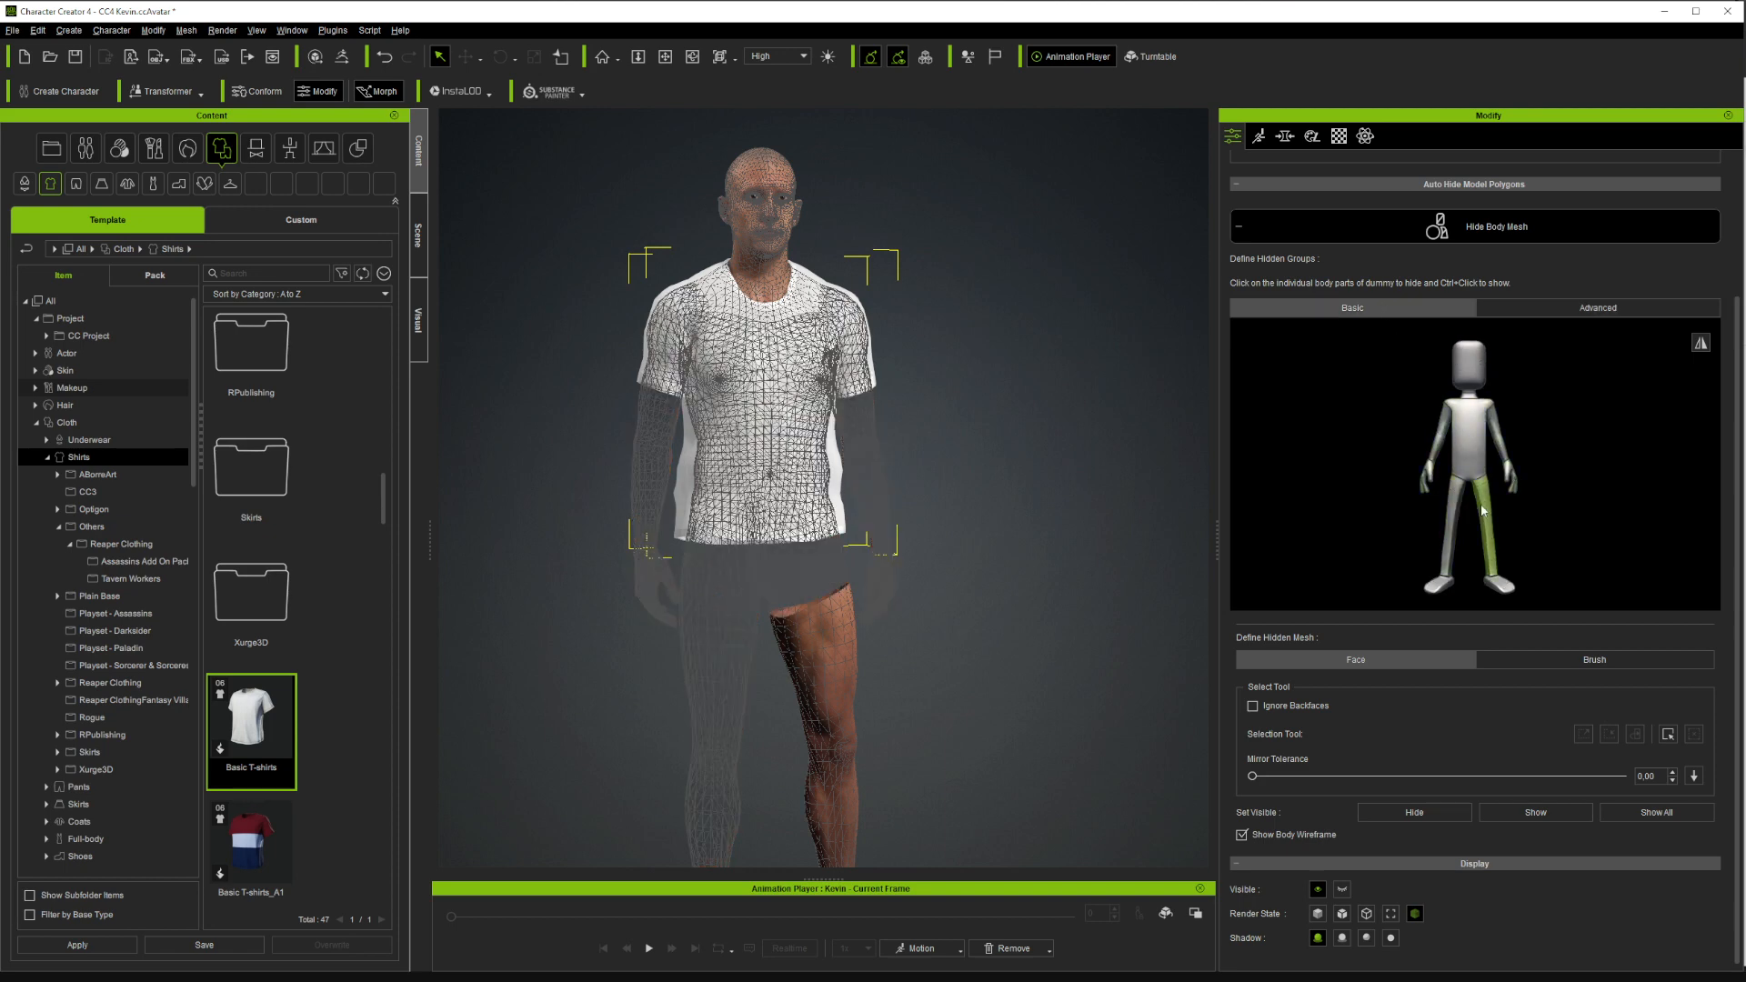
click(1485, 532)
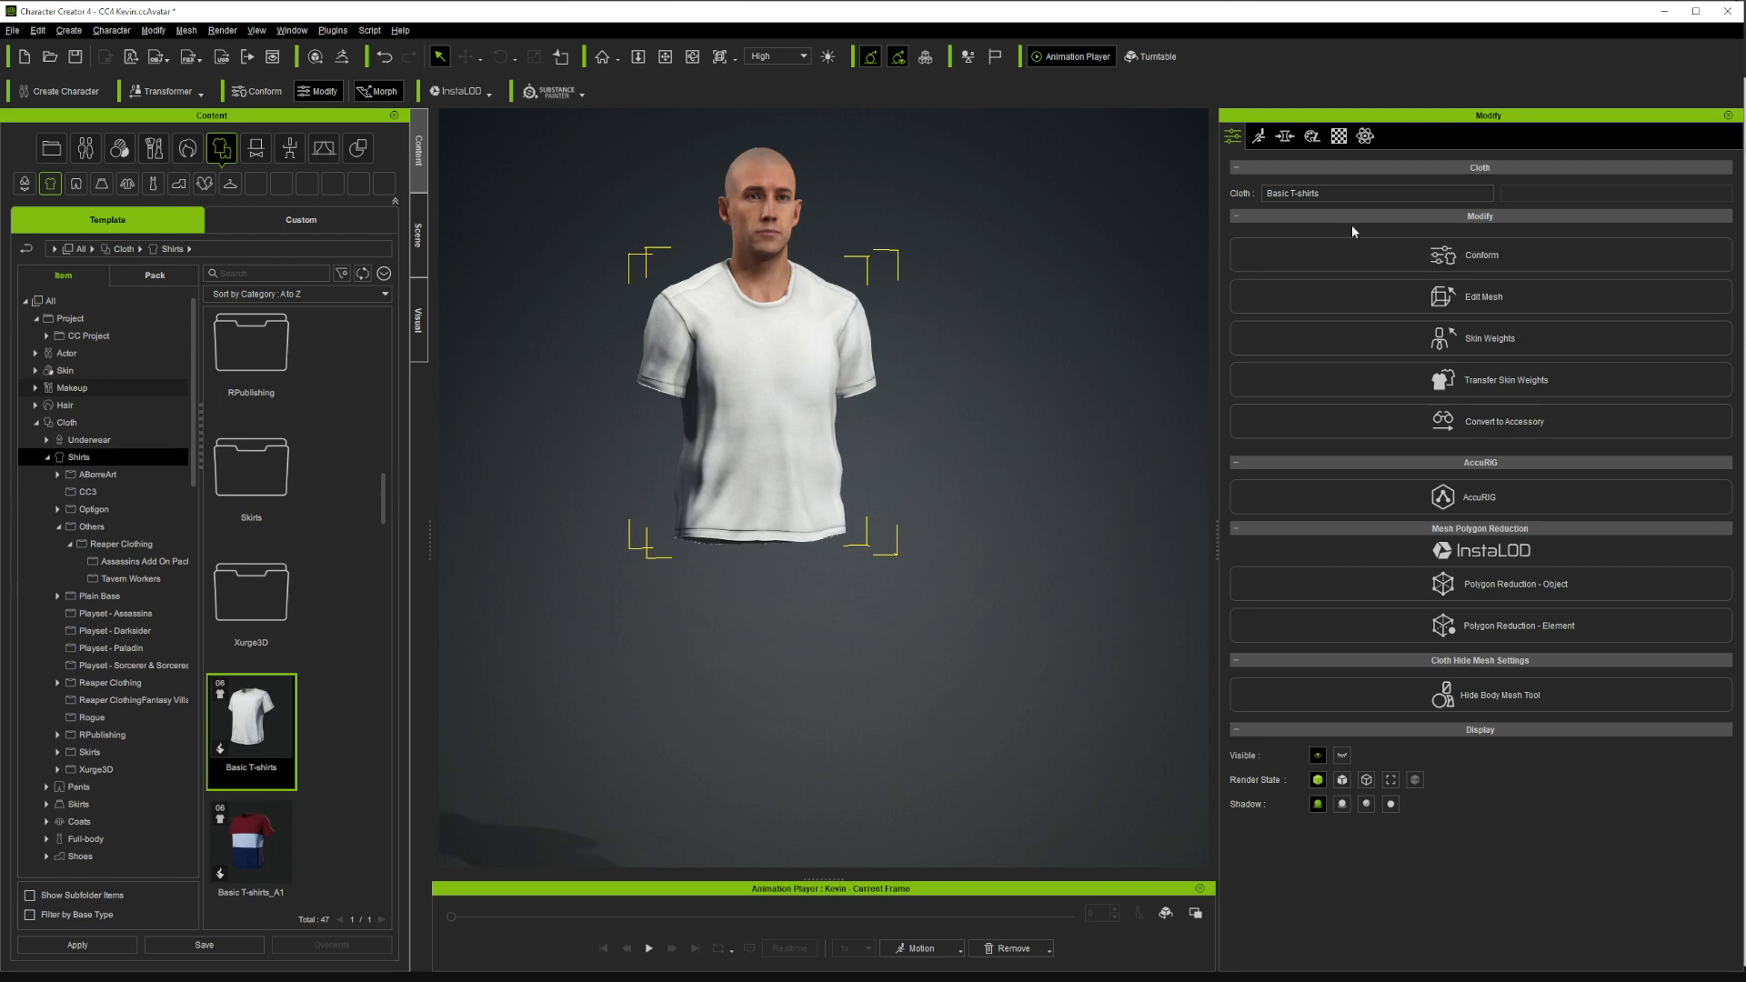
click(1259, 136)
click(1285, 136)
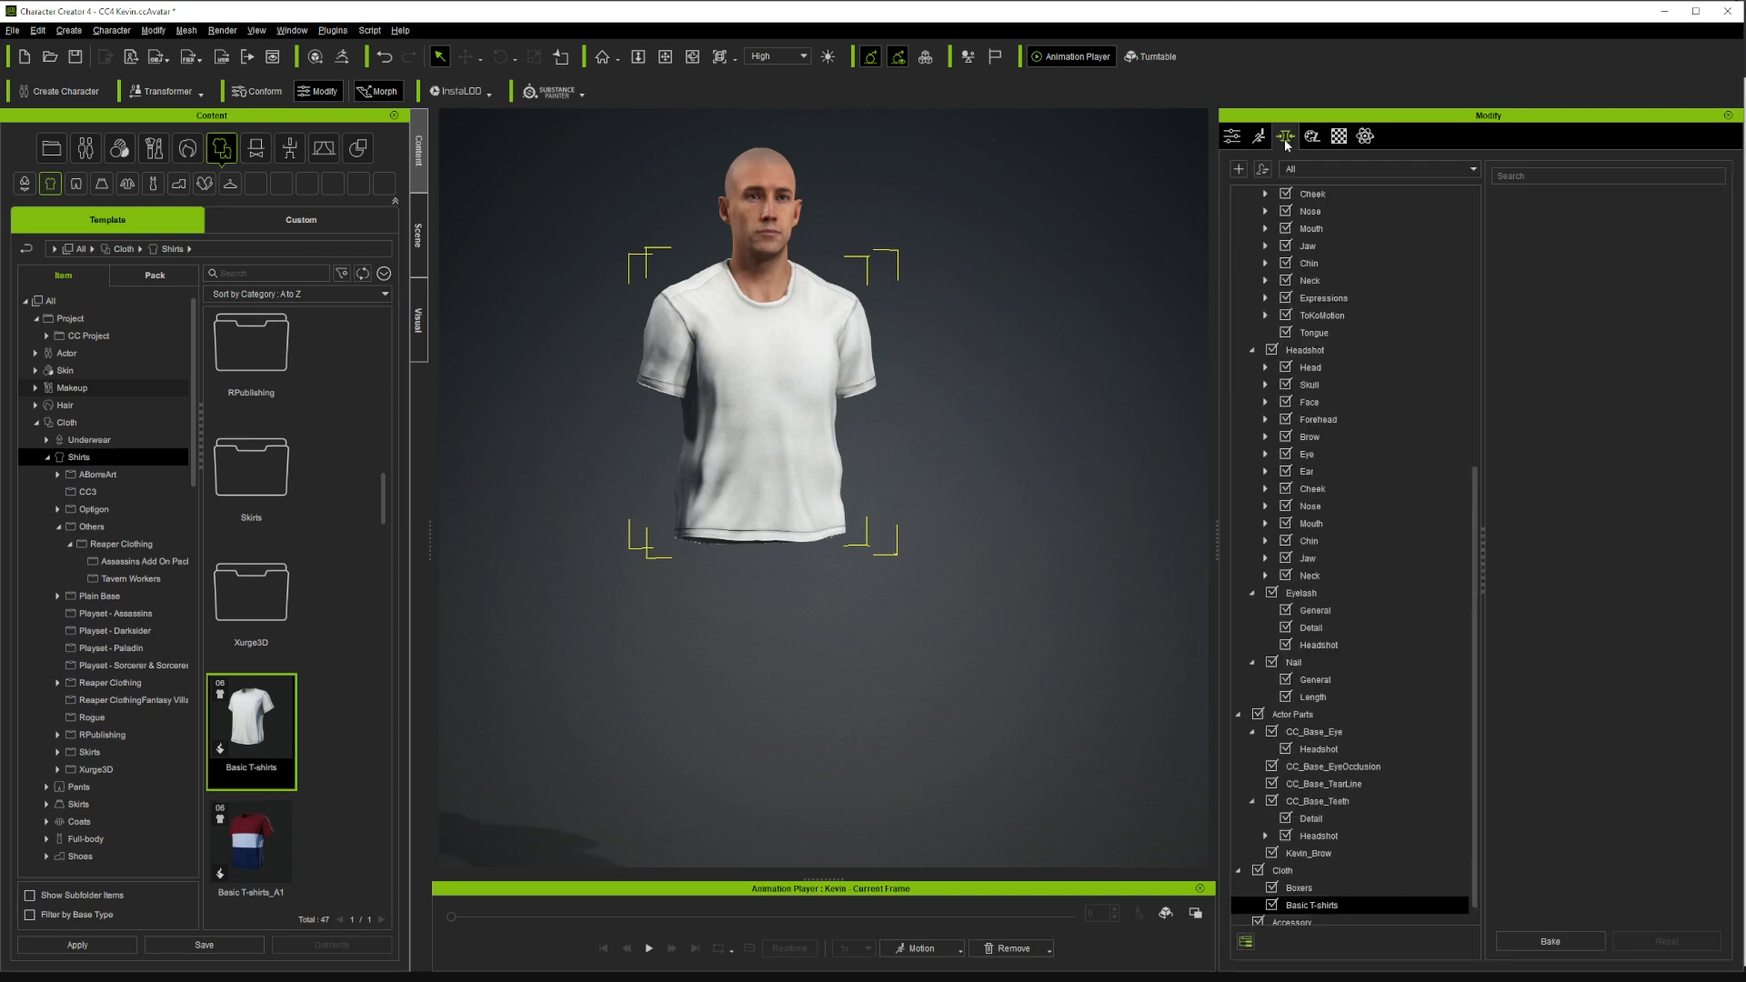
click(1312, 137)
click(1233, 136)
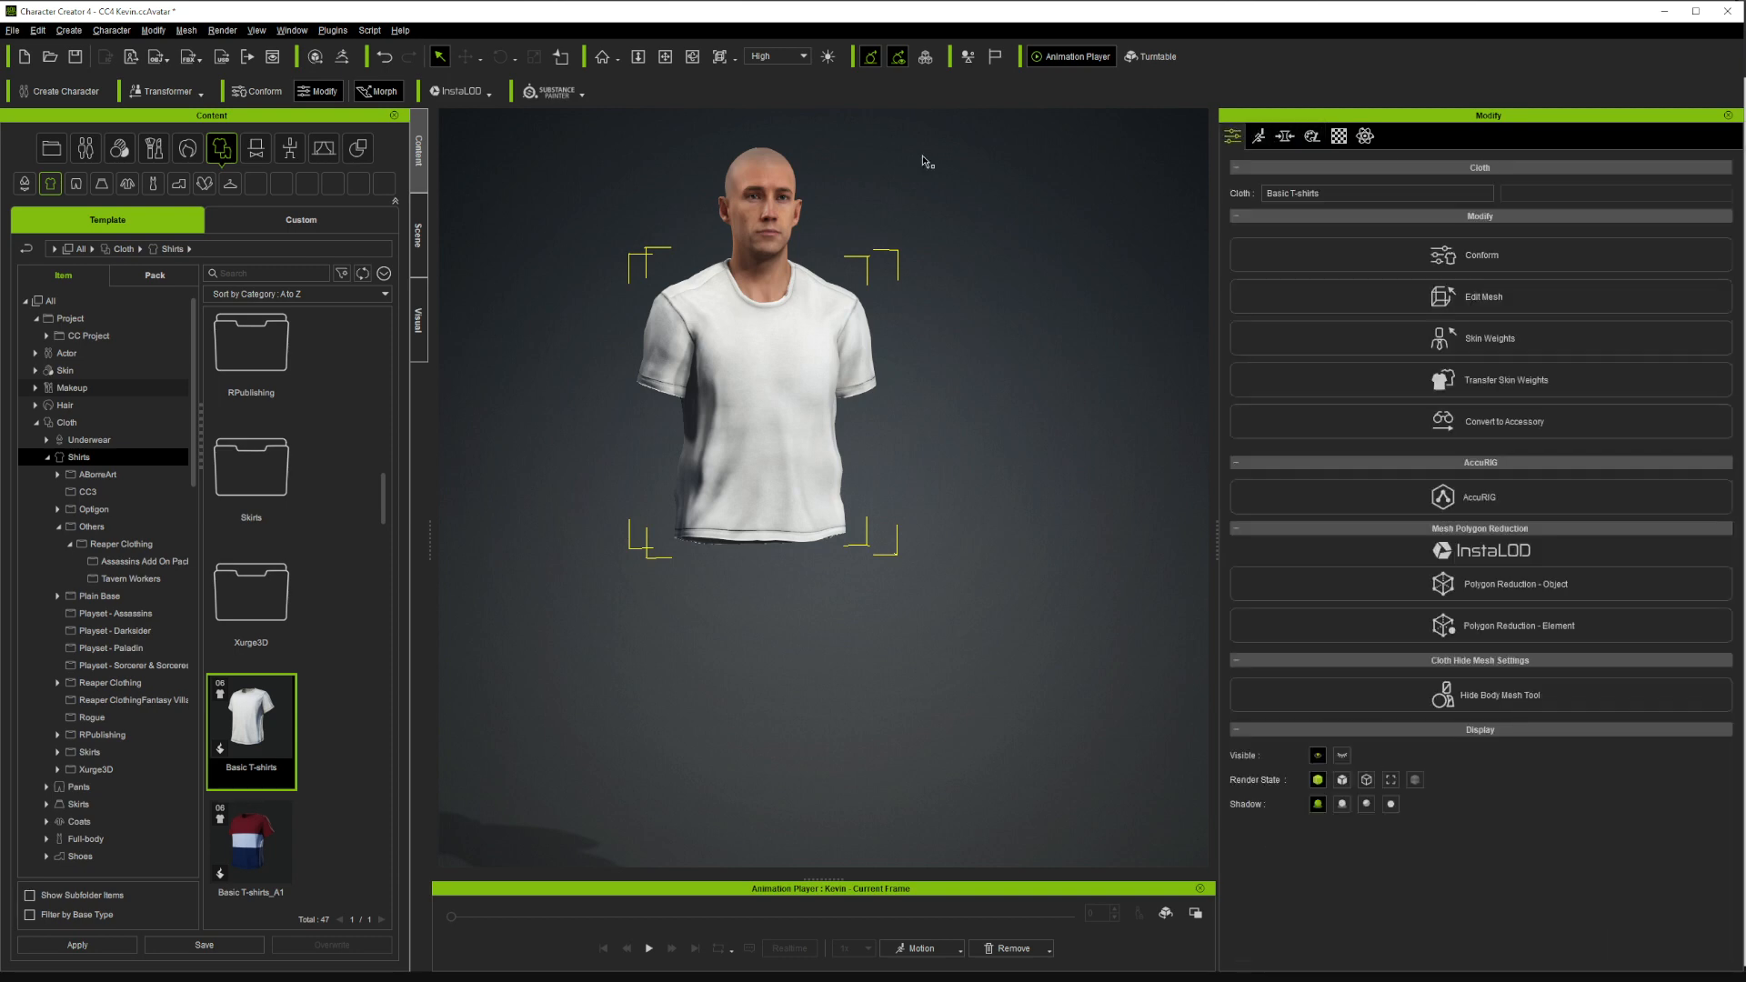
Show the scene's object list and hide the Basic T-shirts item
click(419, 305)
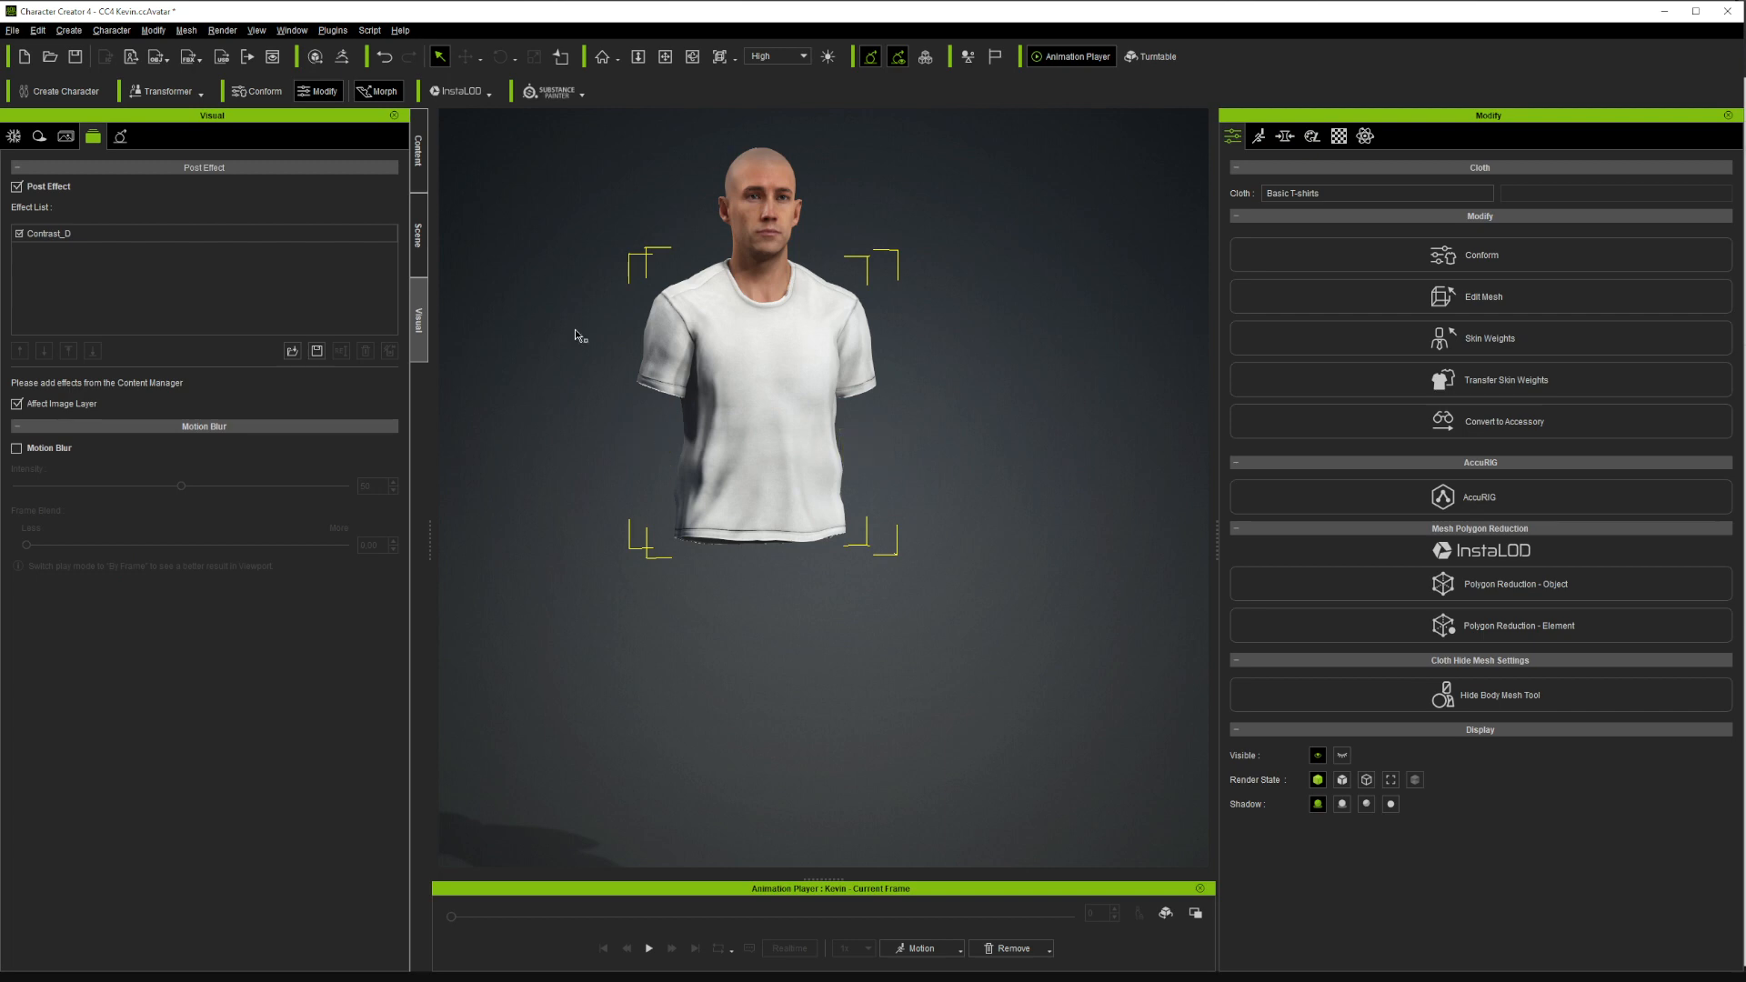
click(422, 245)
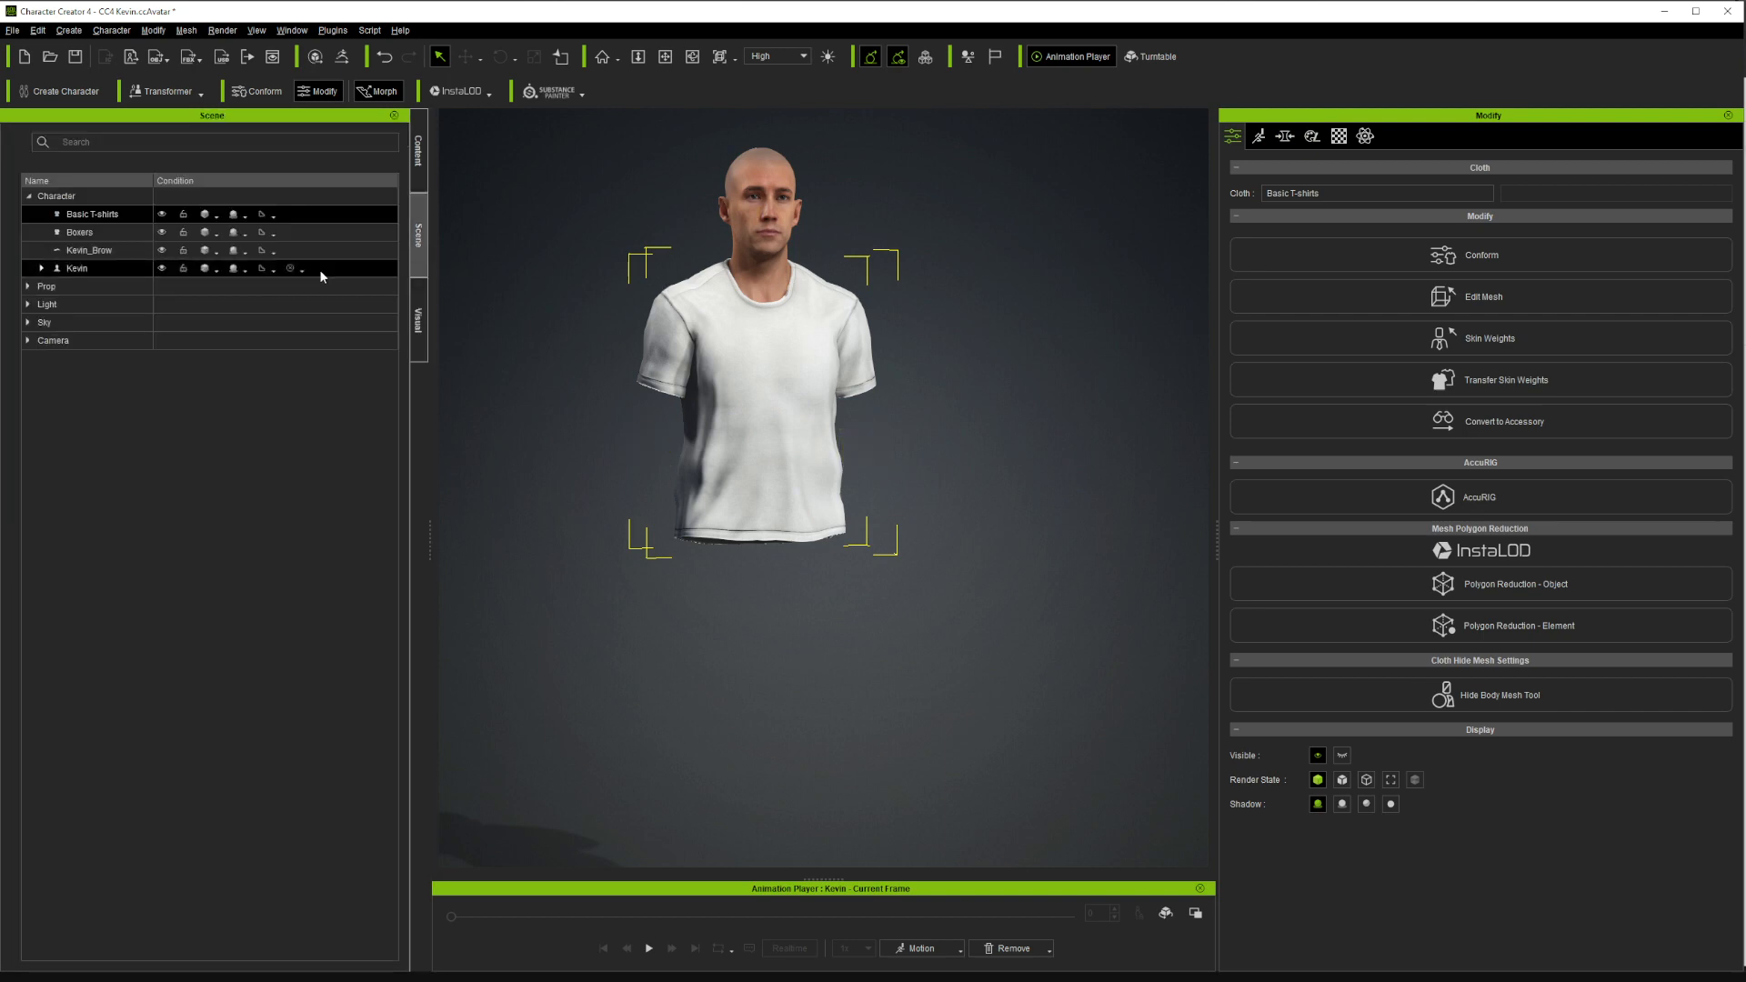
click(163, 215)
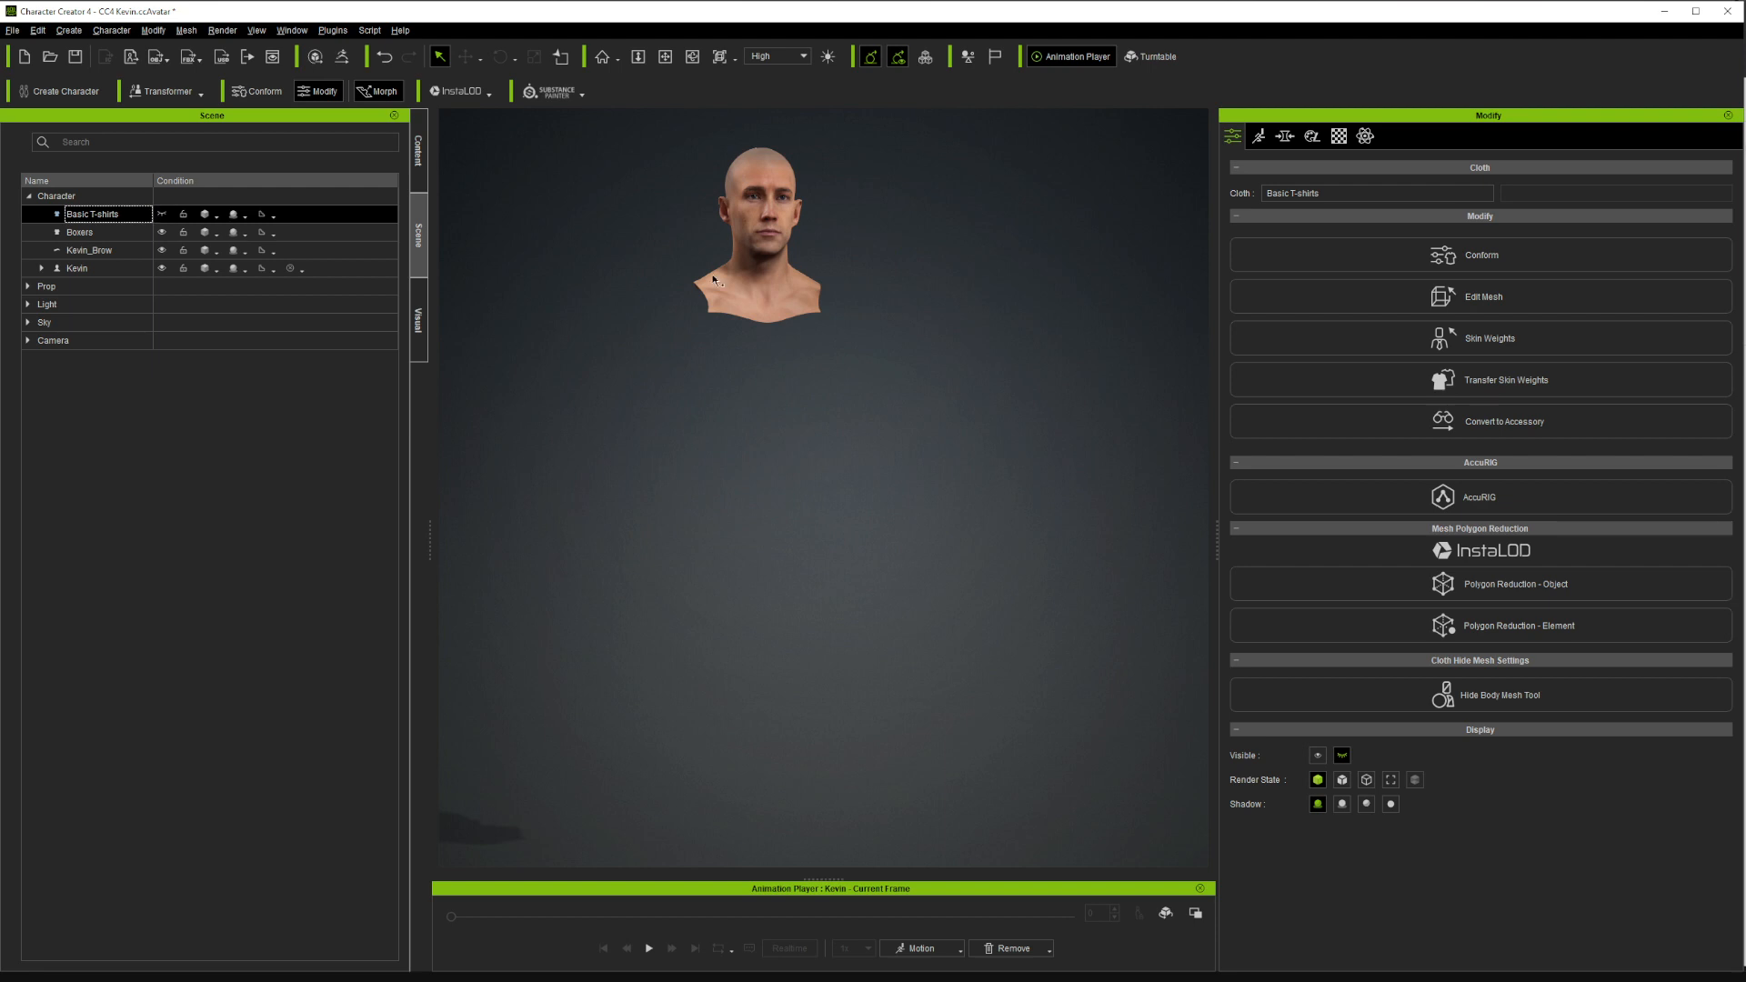
Select the character and examine the remaining head and shoulders mesh up close from the front and at an angle
click(665, 56)
click(692, 56)
drag(634, 343, 662, 307)
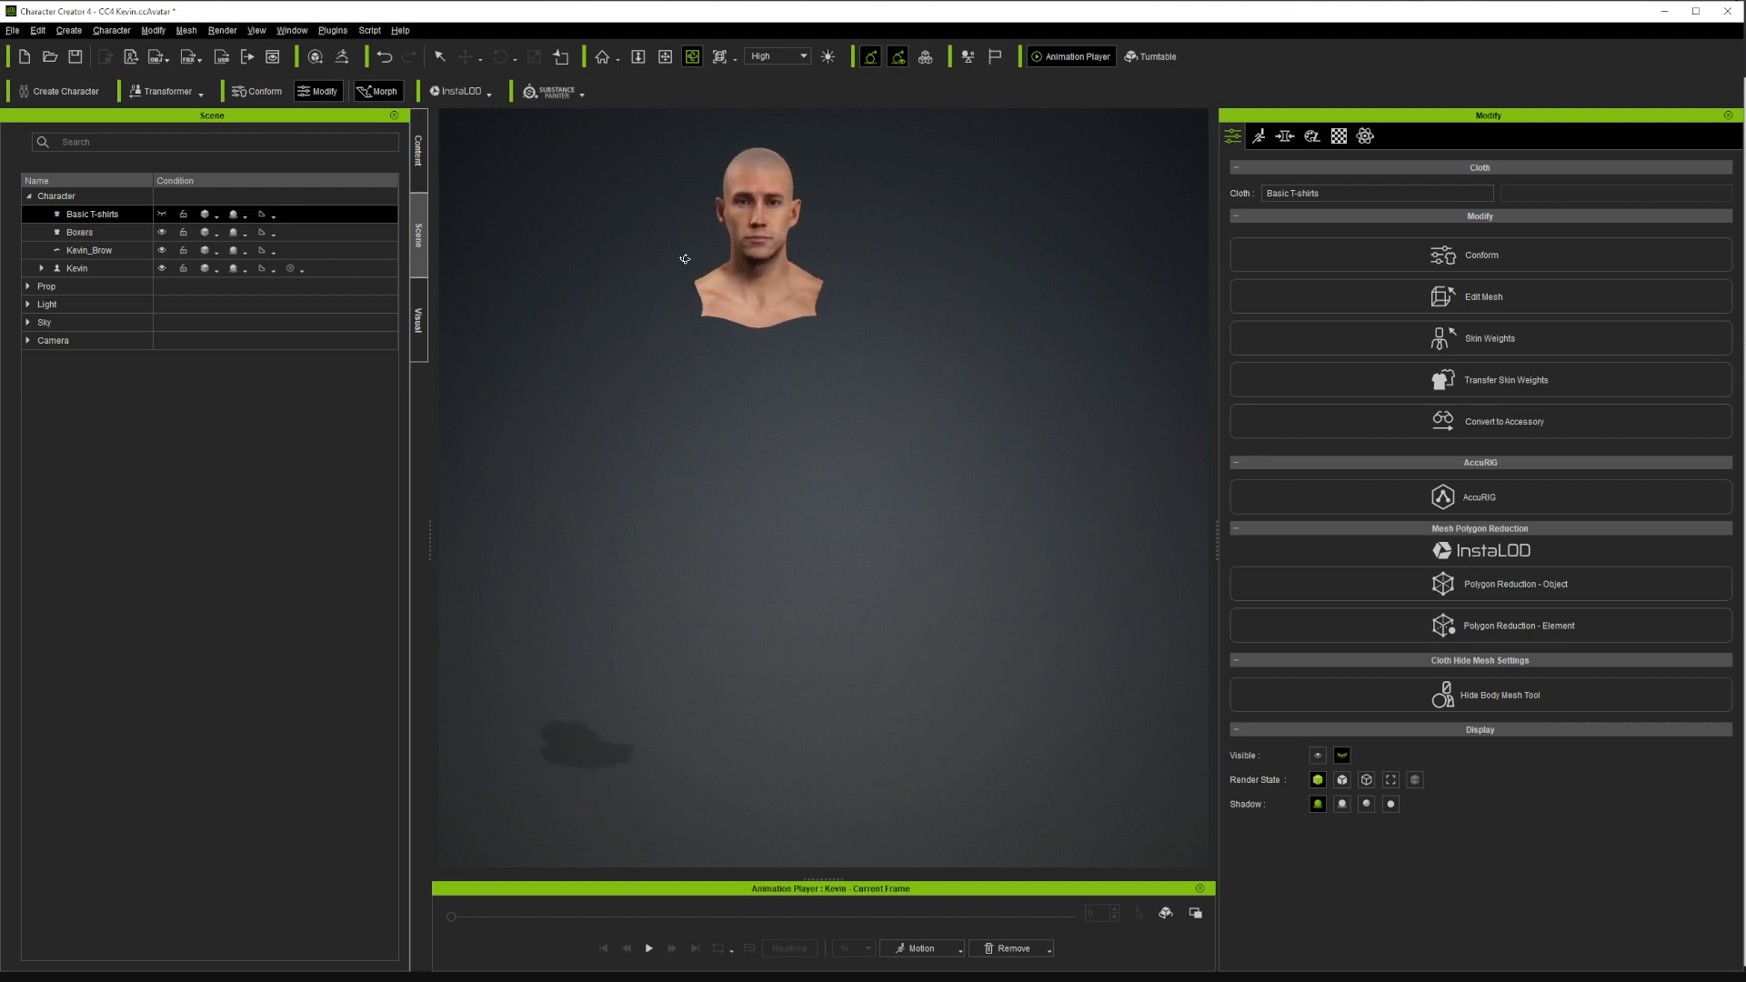
click(439, 57)
click(739, 235)
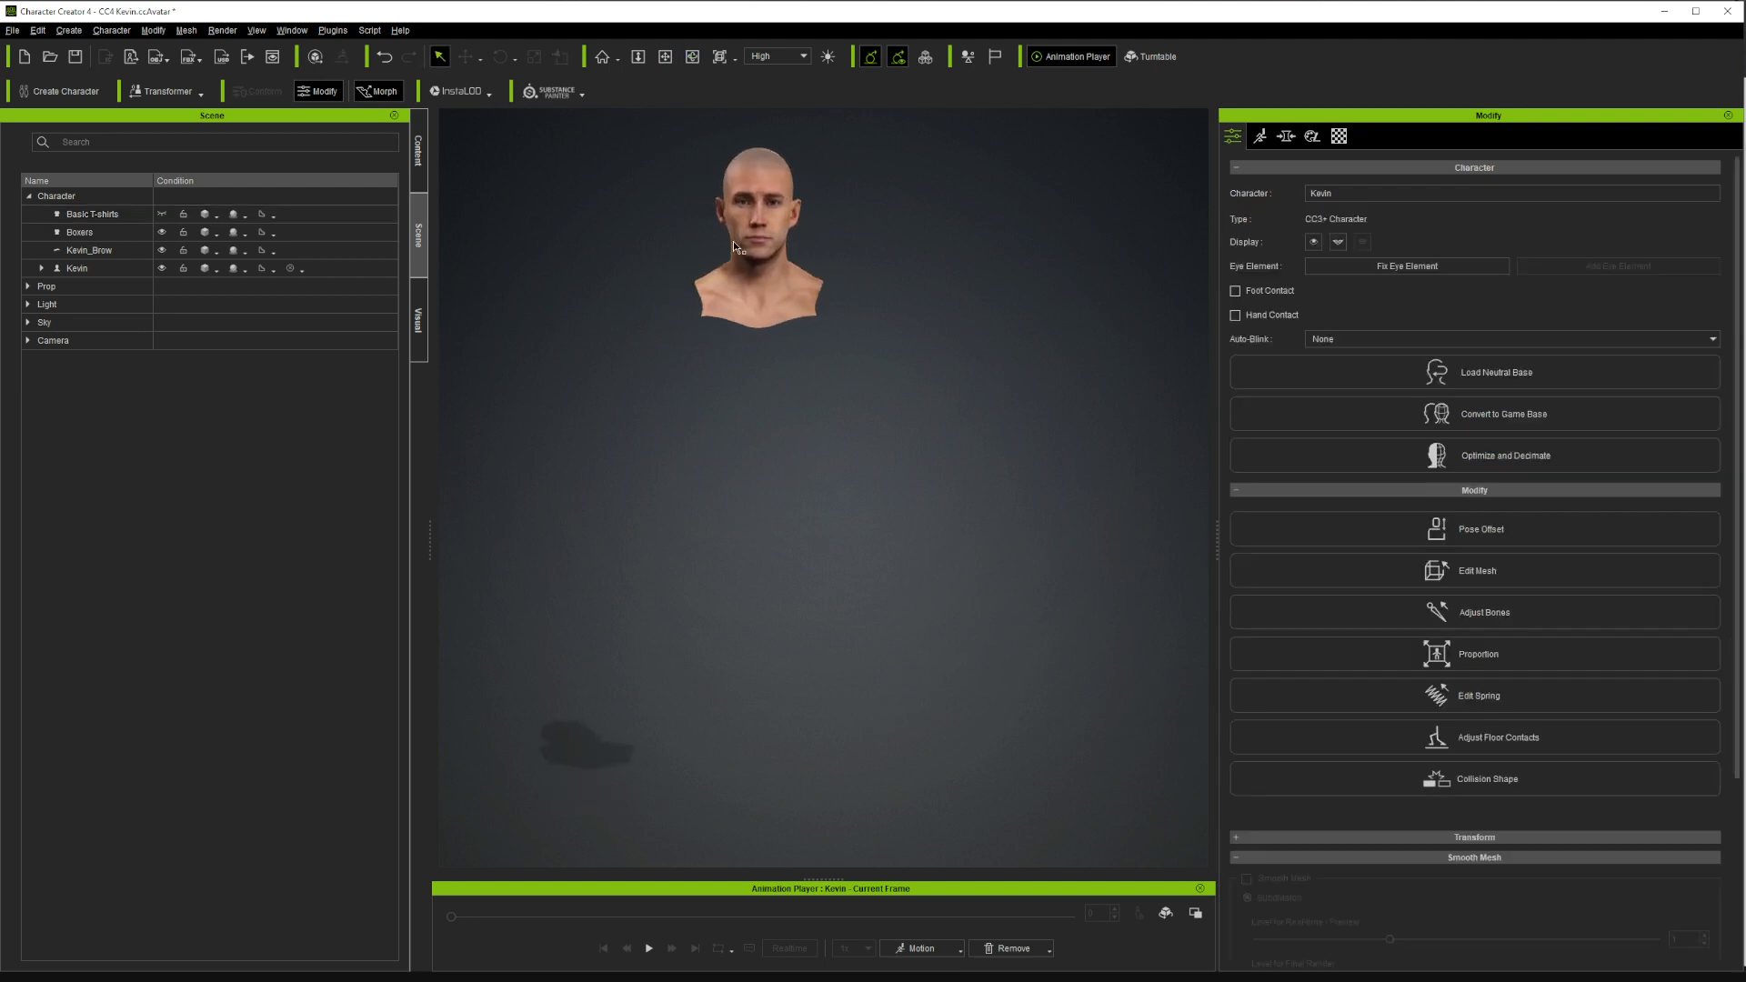
click(665, 56)
drag(701, 249, 894, 500)
scroll(893, 499, up, 3)
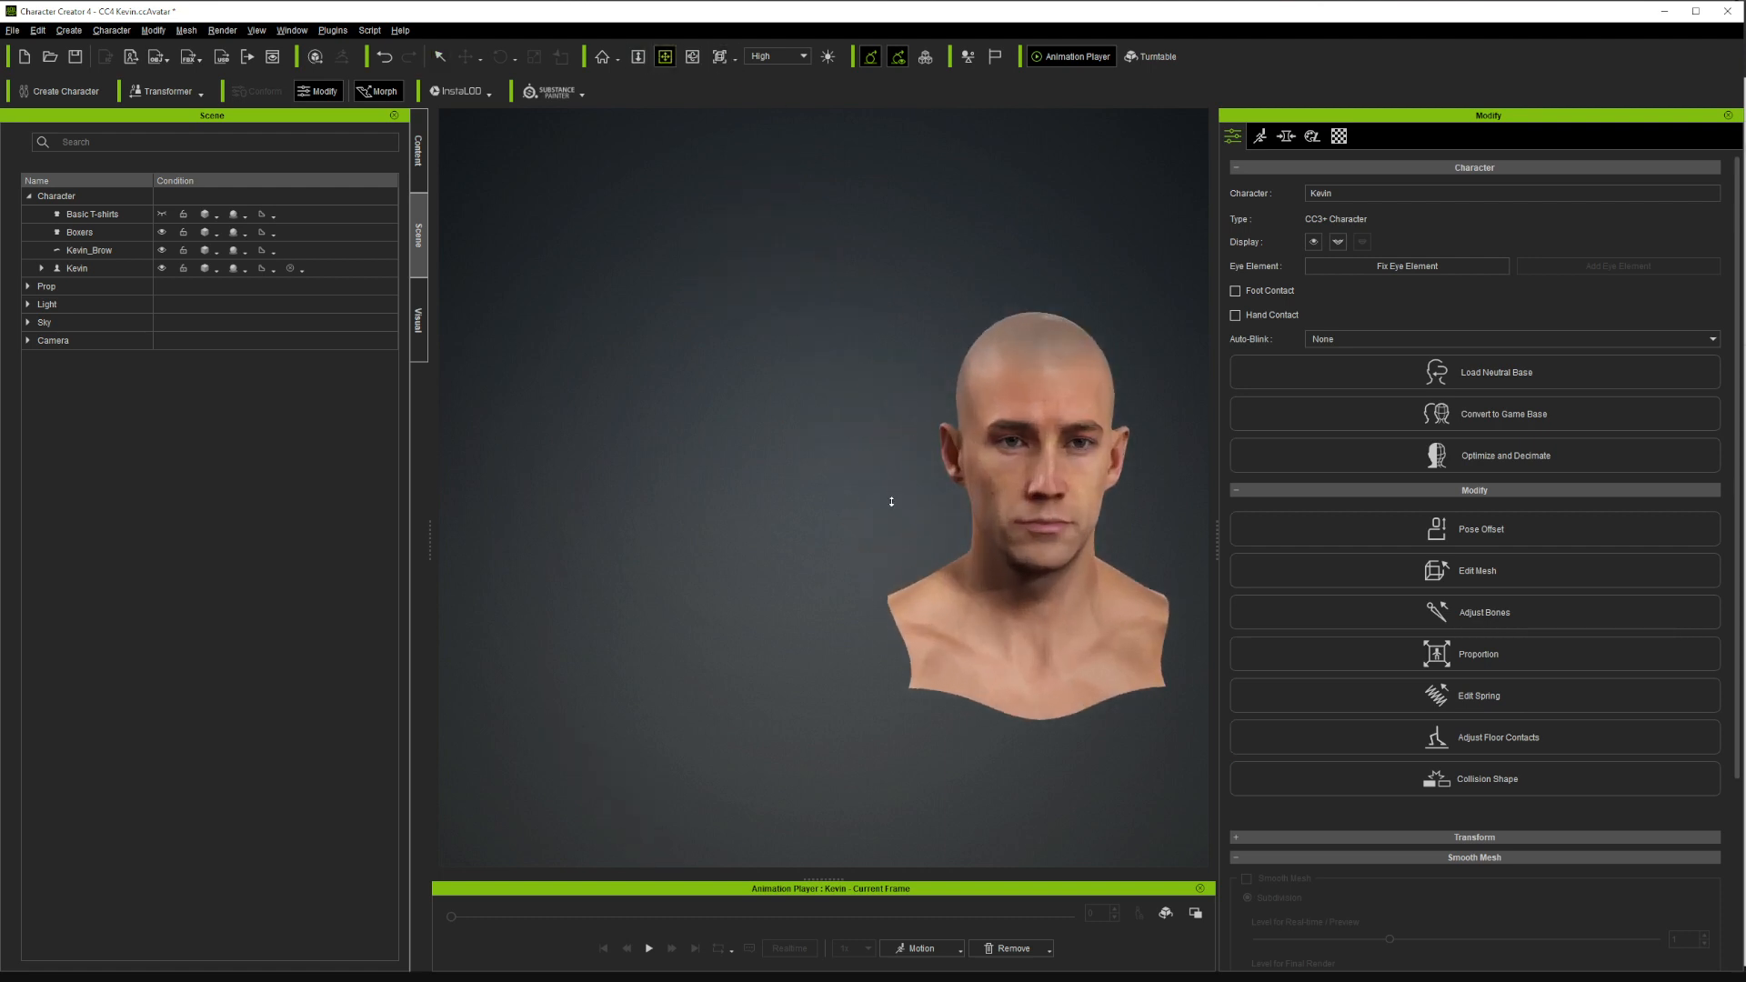
drag(1021, 585, 830, 592)
scroll(864, 671, up, 5)
drag(864, 671, 876, 548)
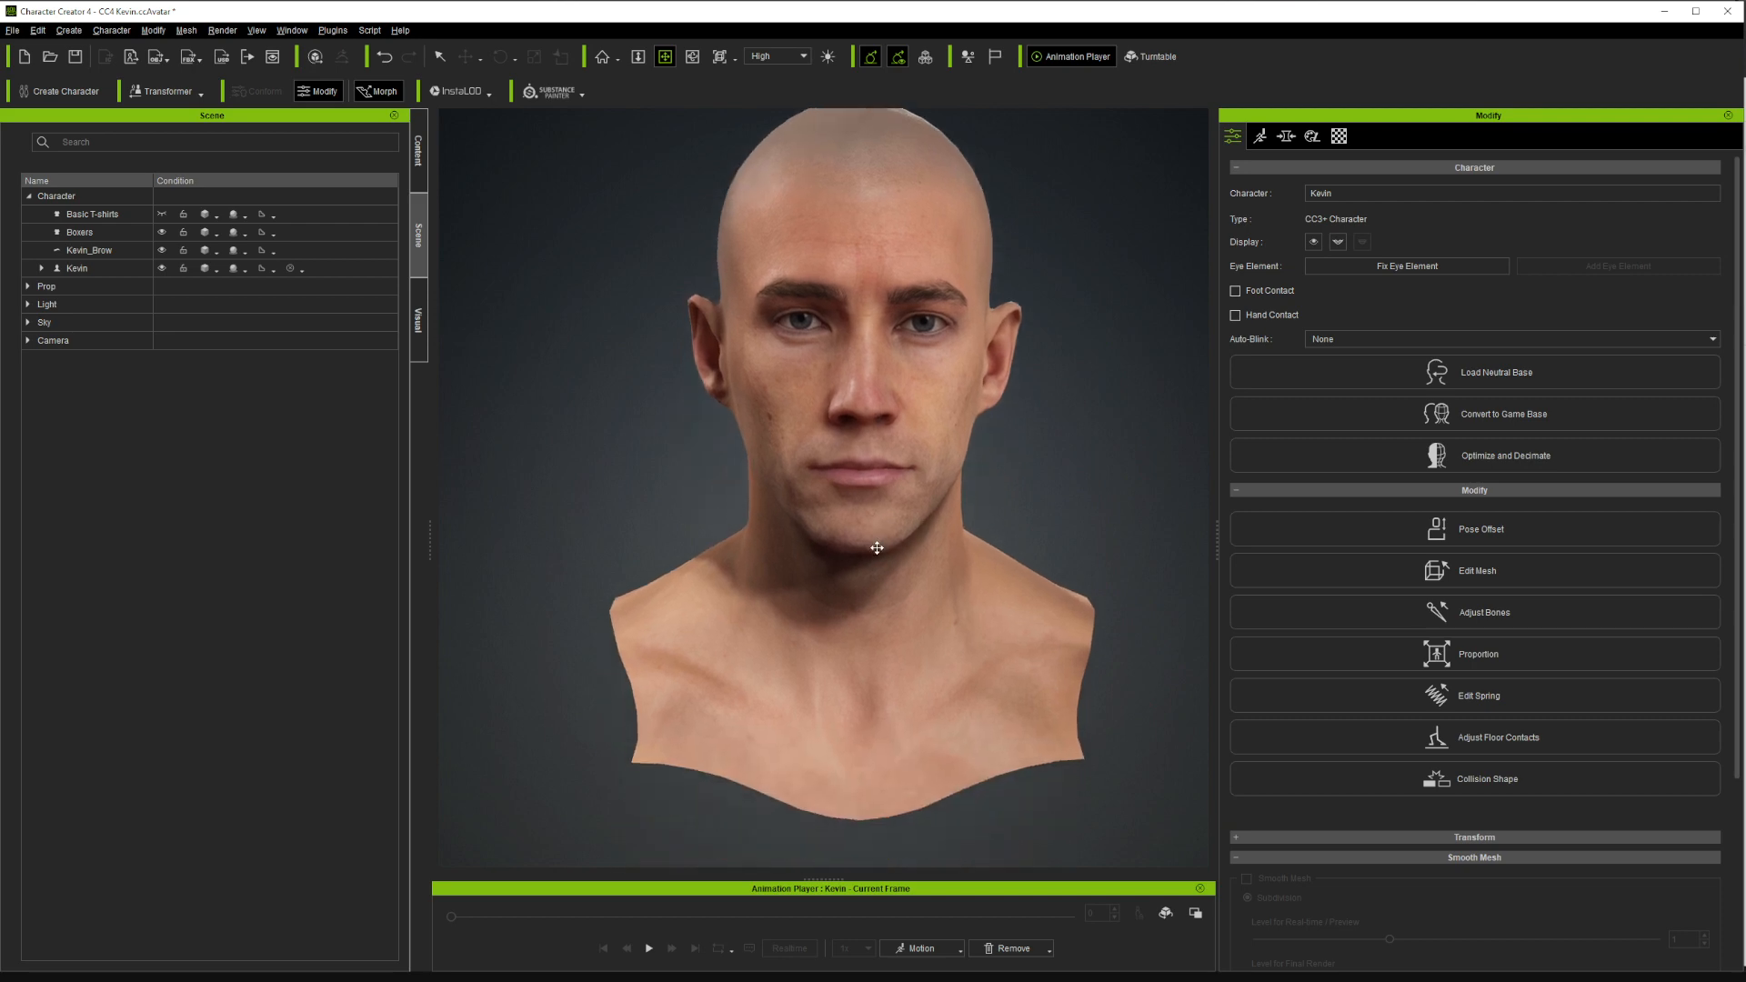
click(692, 56)
drag(773, 436, 714, 388)
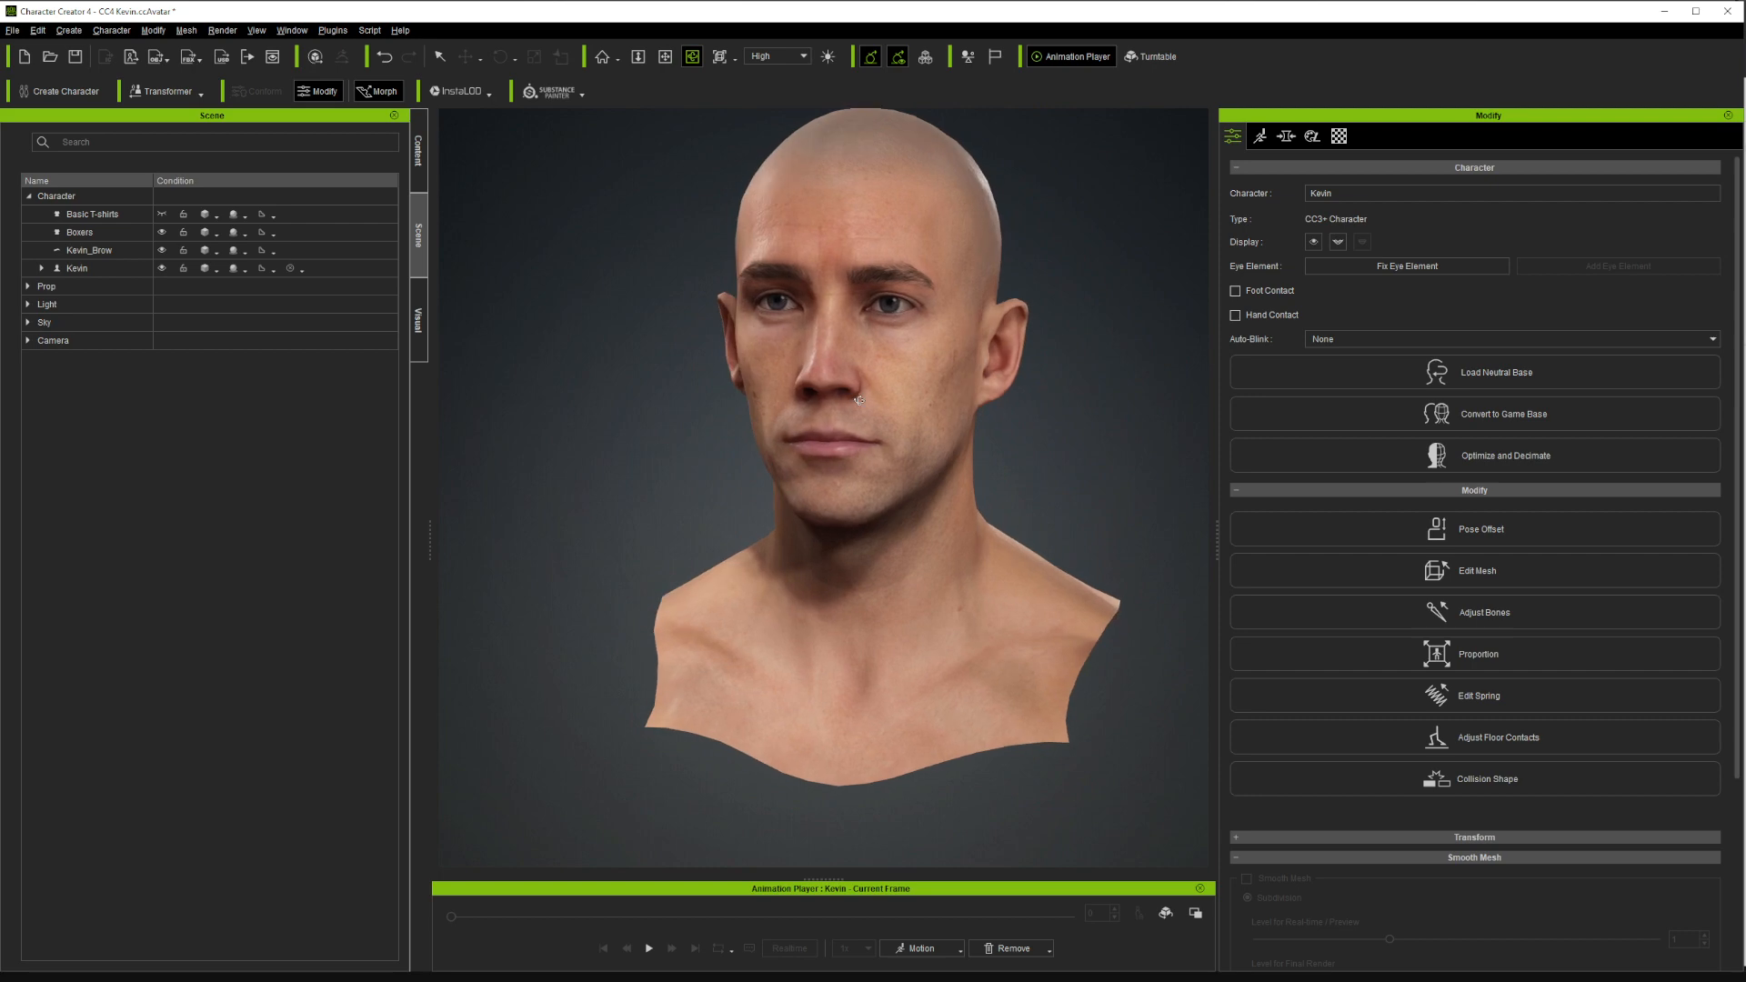
Start an FBX export of the clothed character using the Unity 3D target preset with Mesh and Motion
click(13, 30)
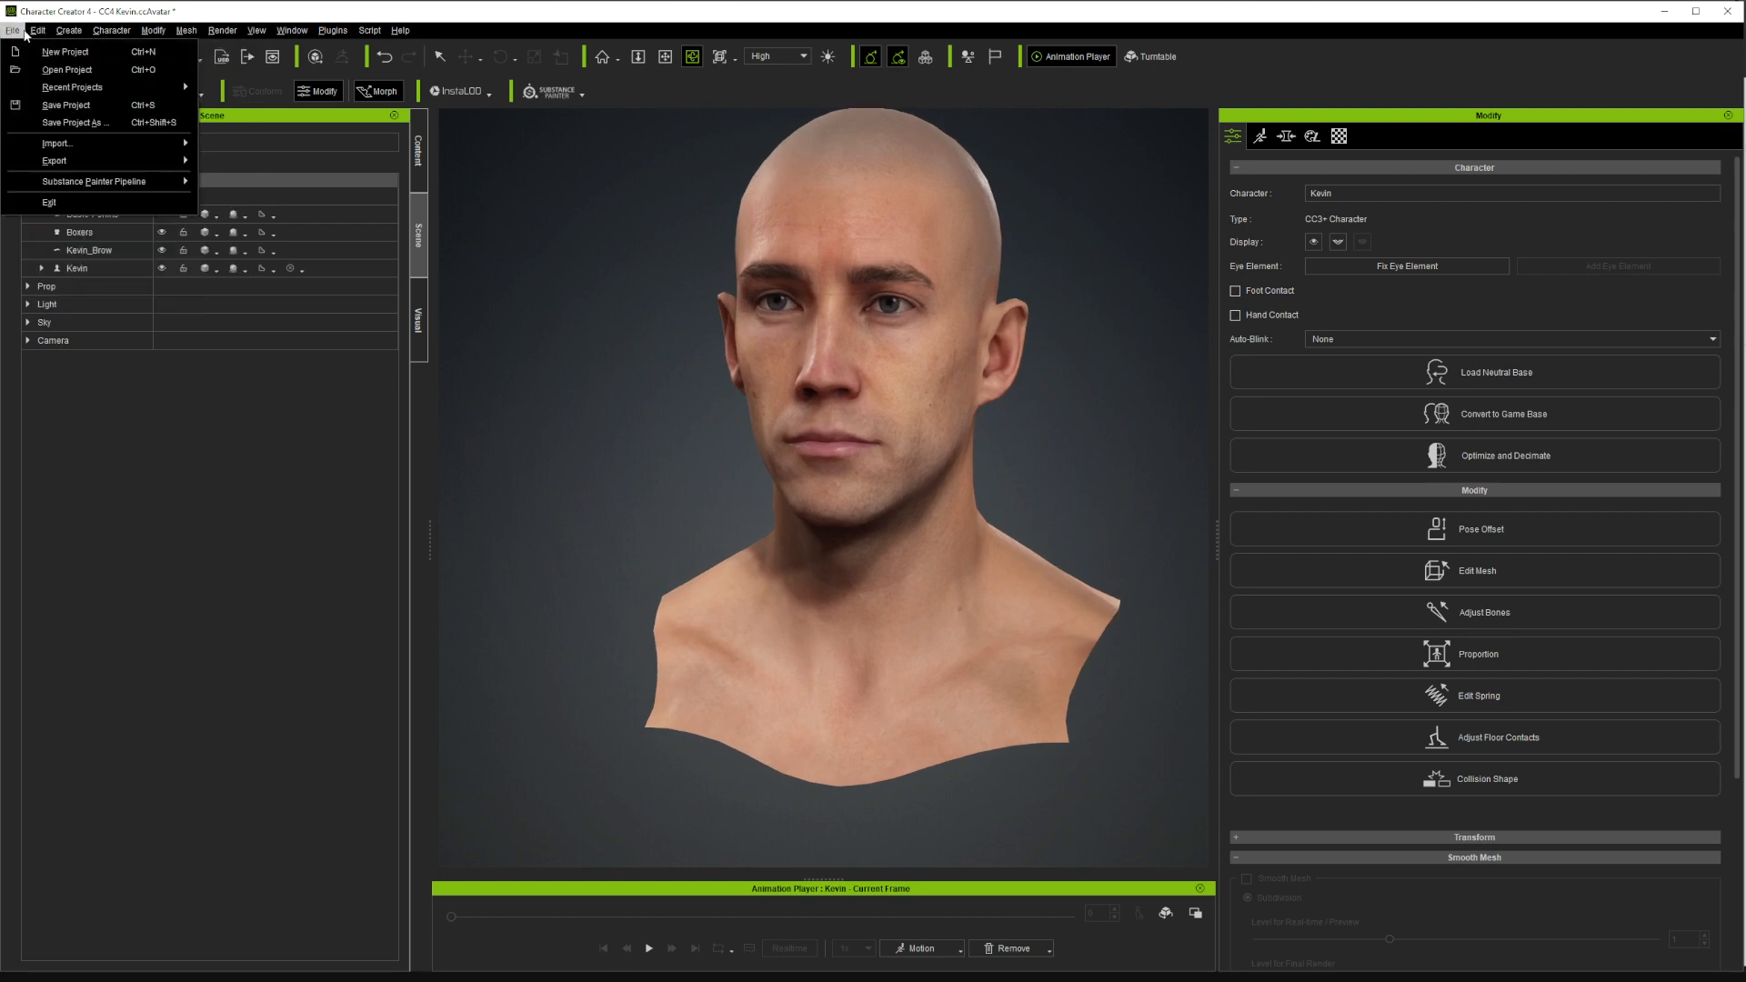
mouse_move(69, 163)
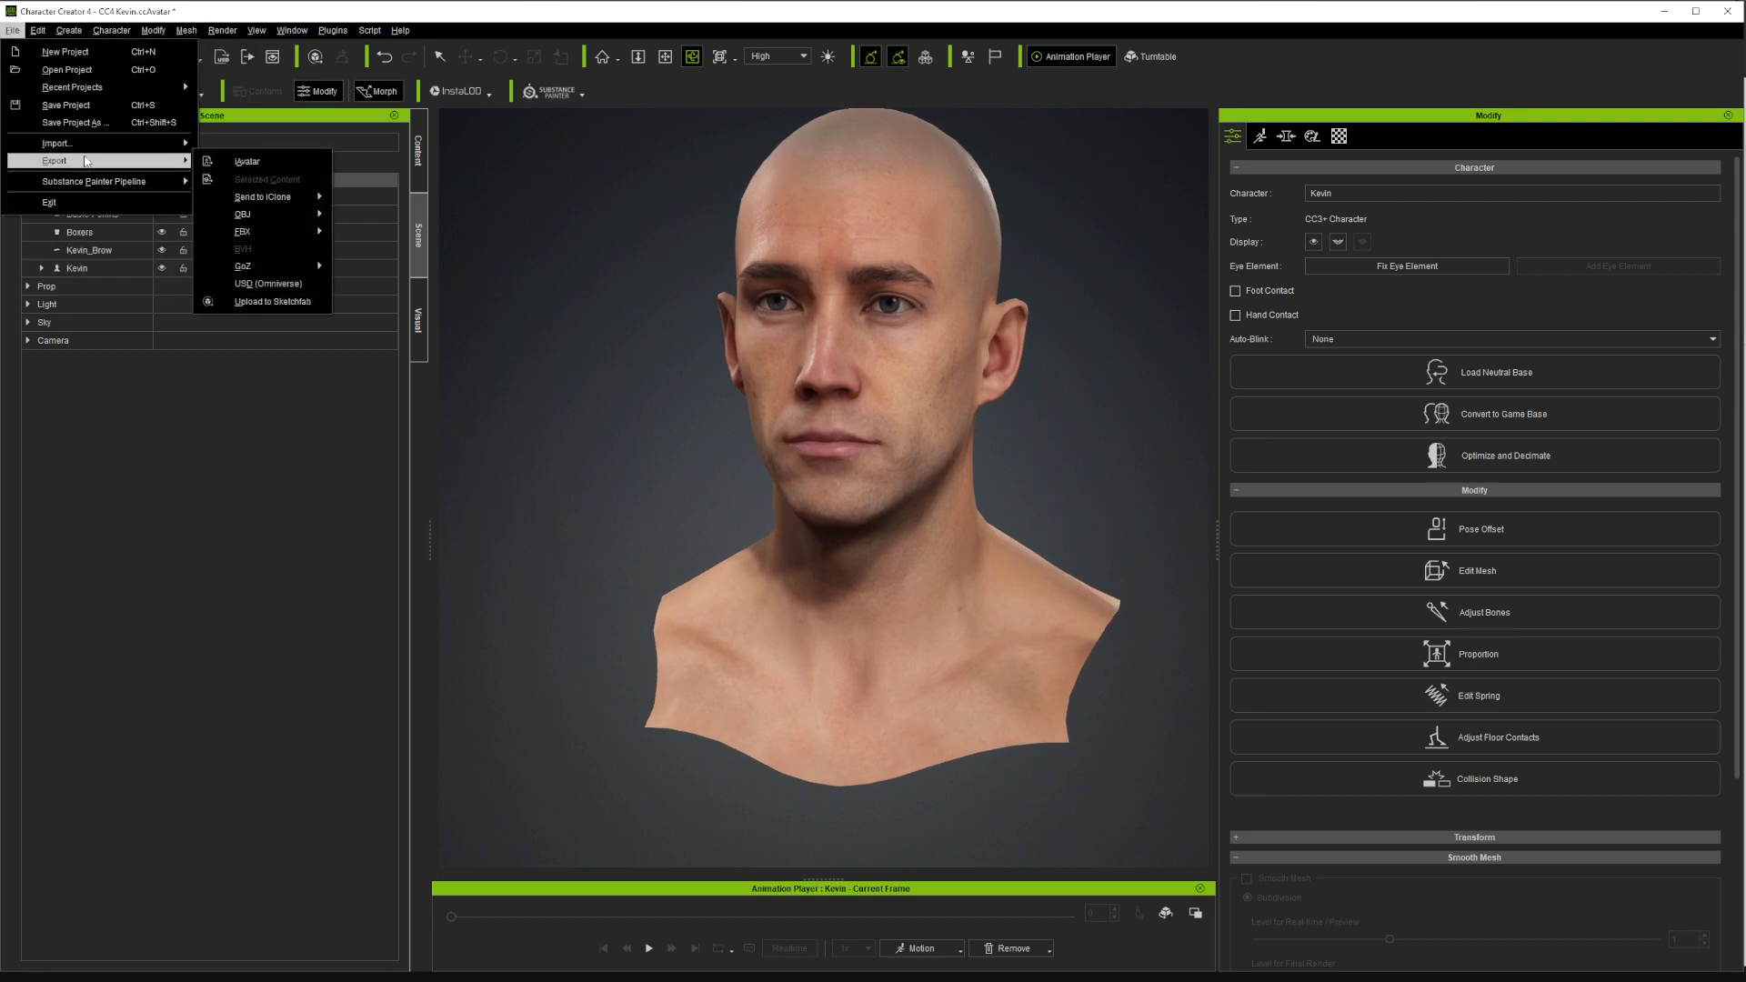
mouse_move(249, 233)
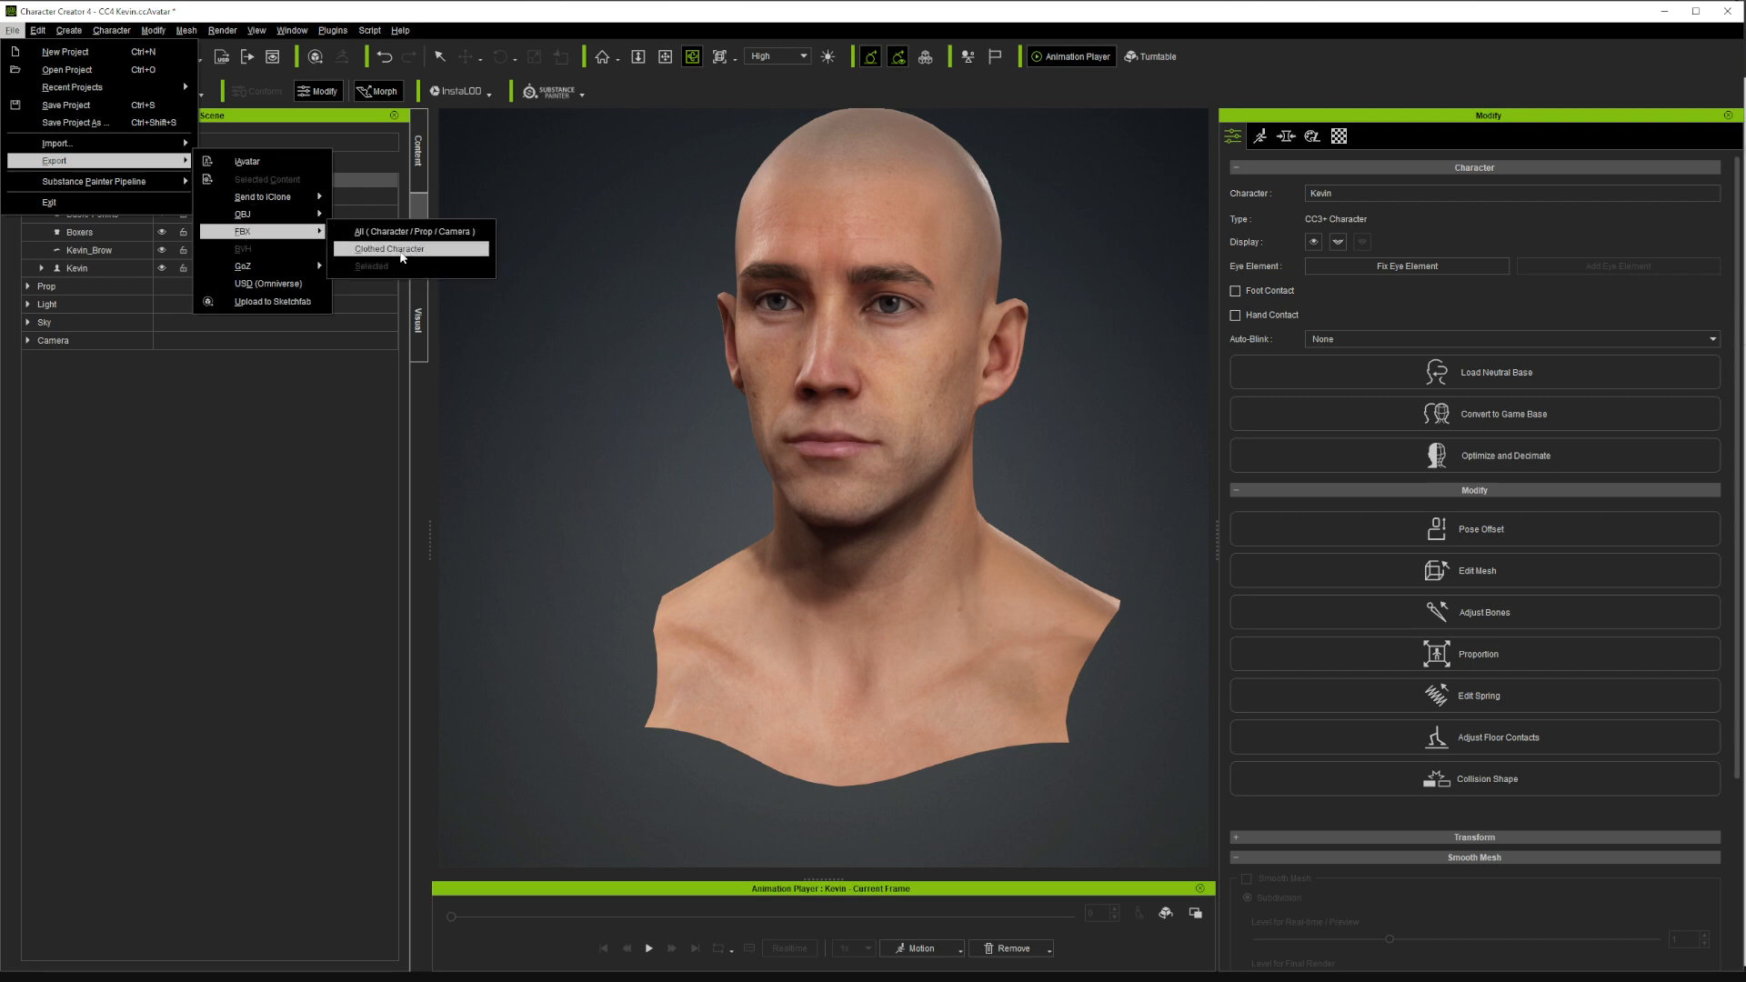
click(379, 250)
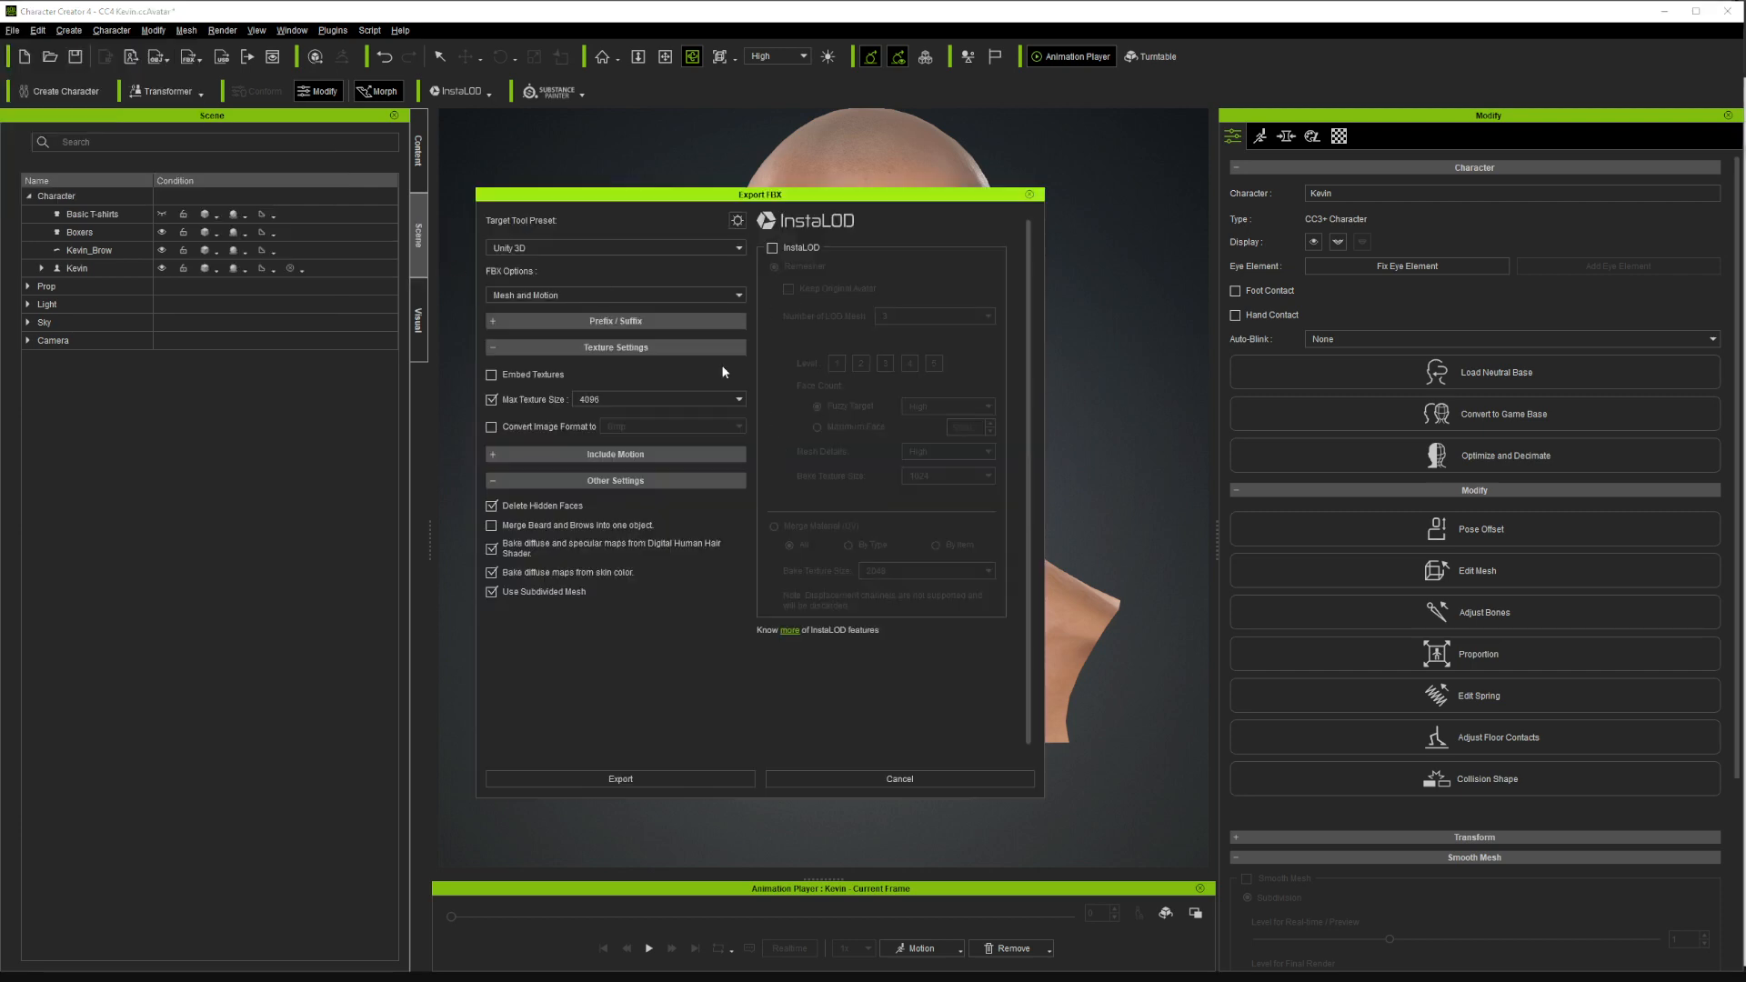
click(509, 251)
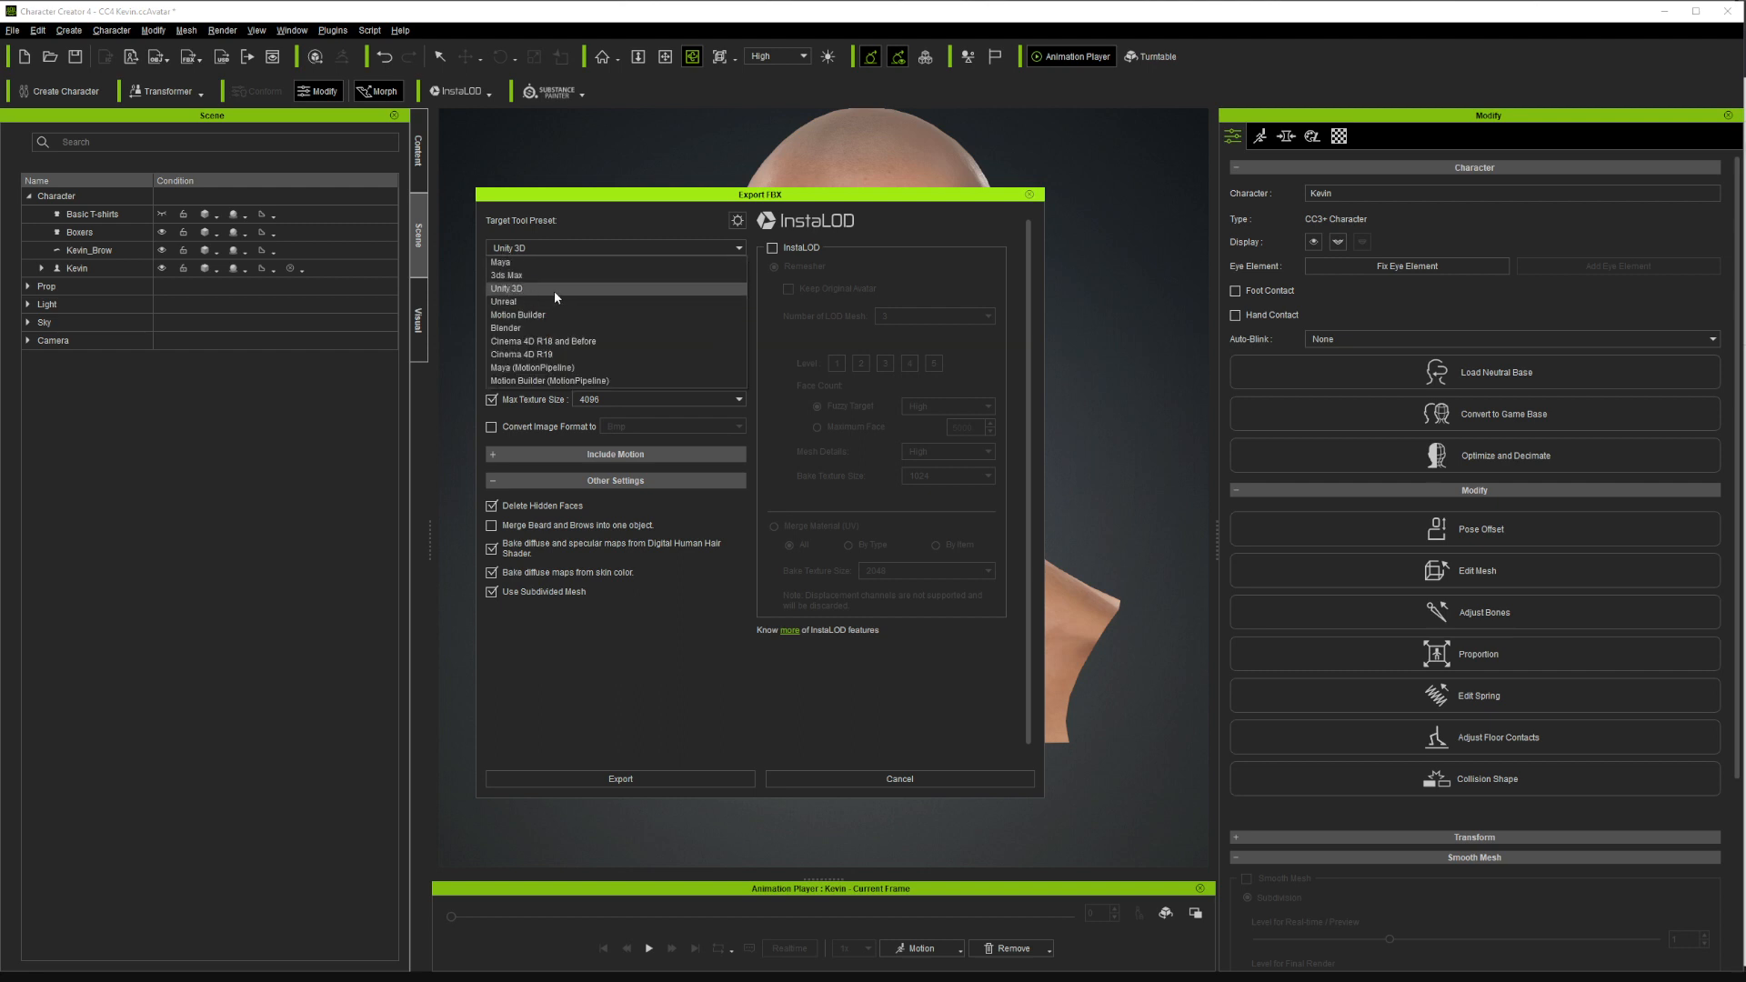
click(604, 625)
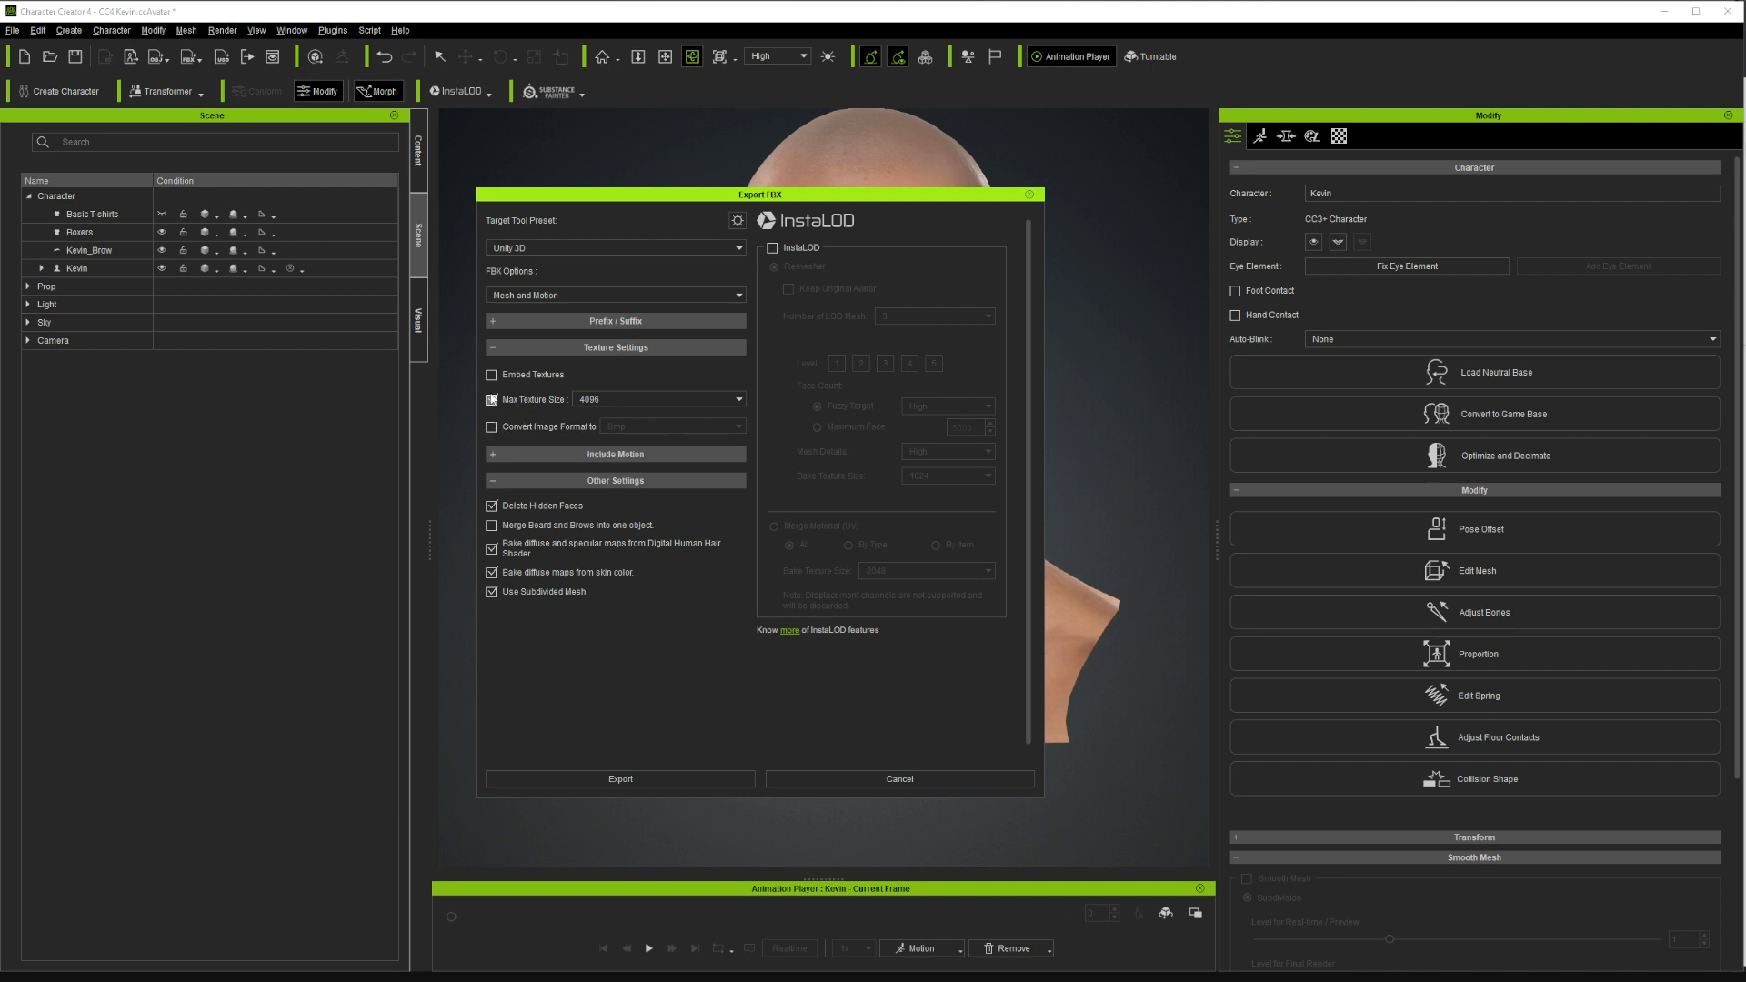
click(630, 779)
click(758, 561)
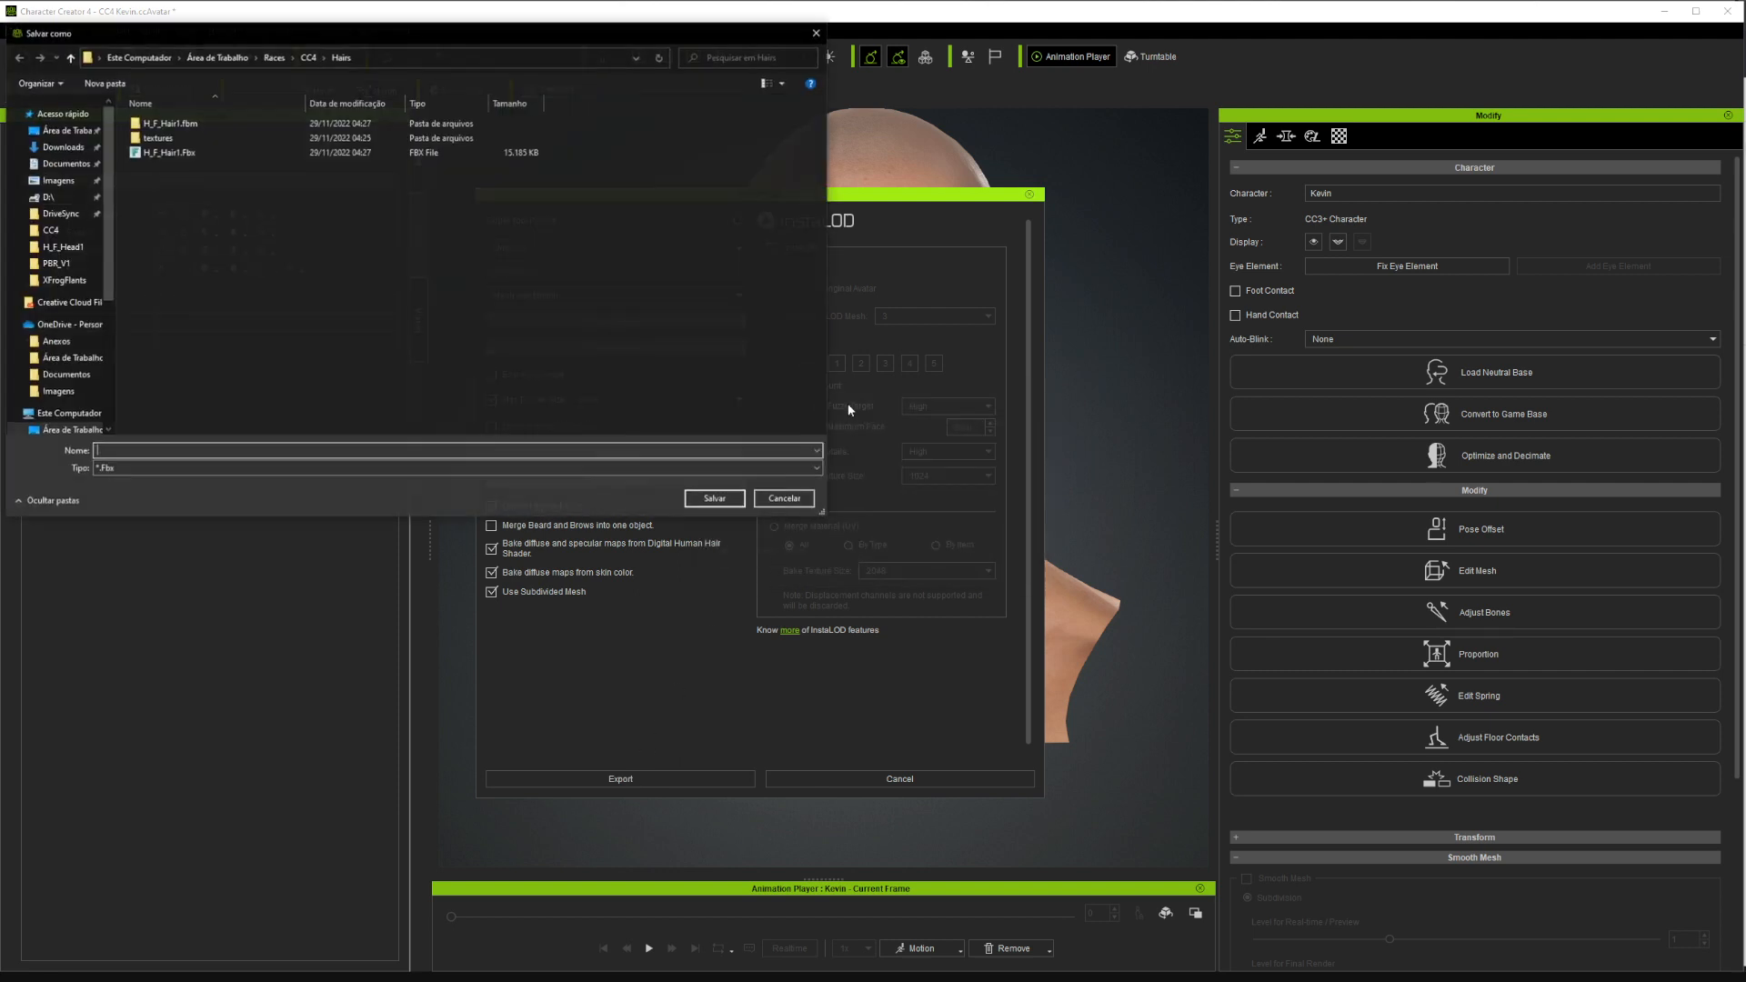
Create a folder named H_M_Head01 inside the CC4 folder for the export
click(307, 58)
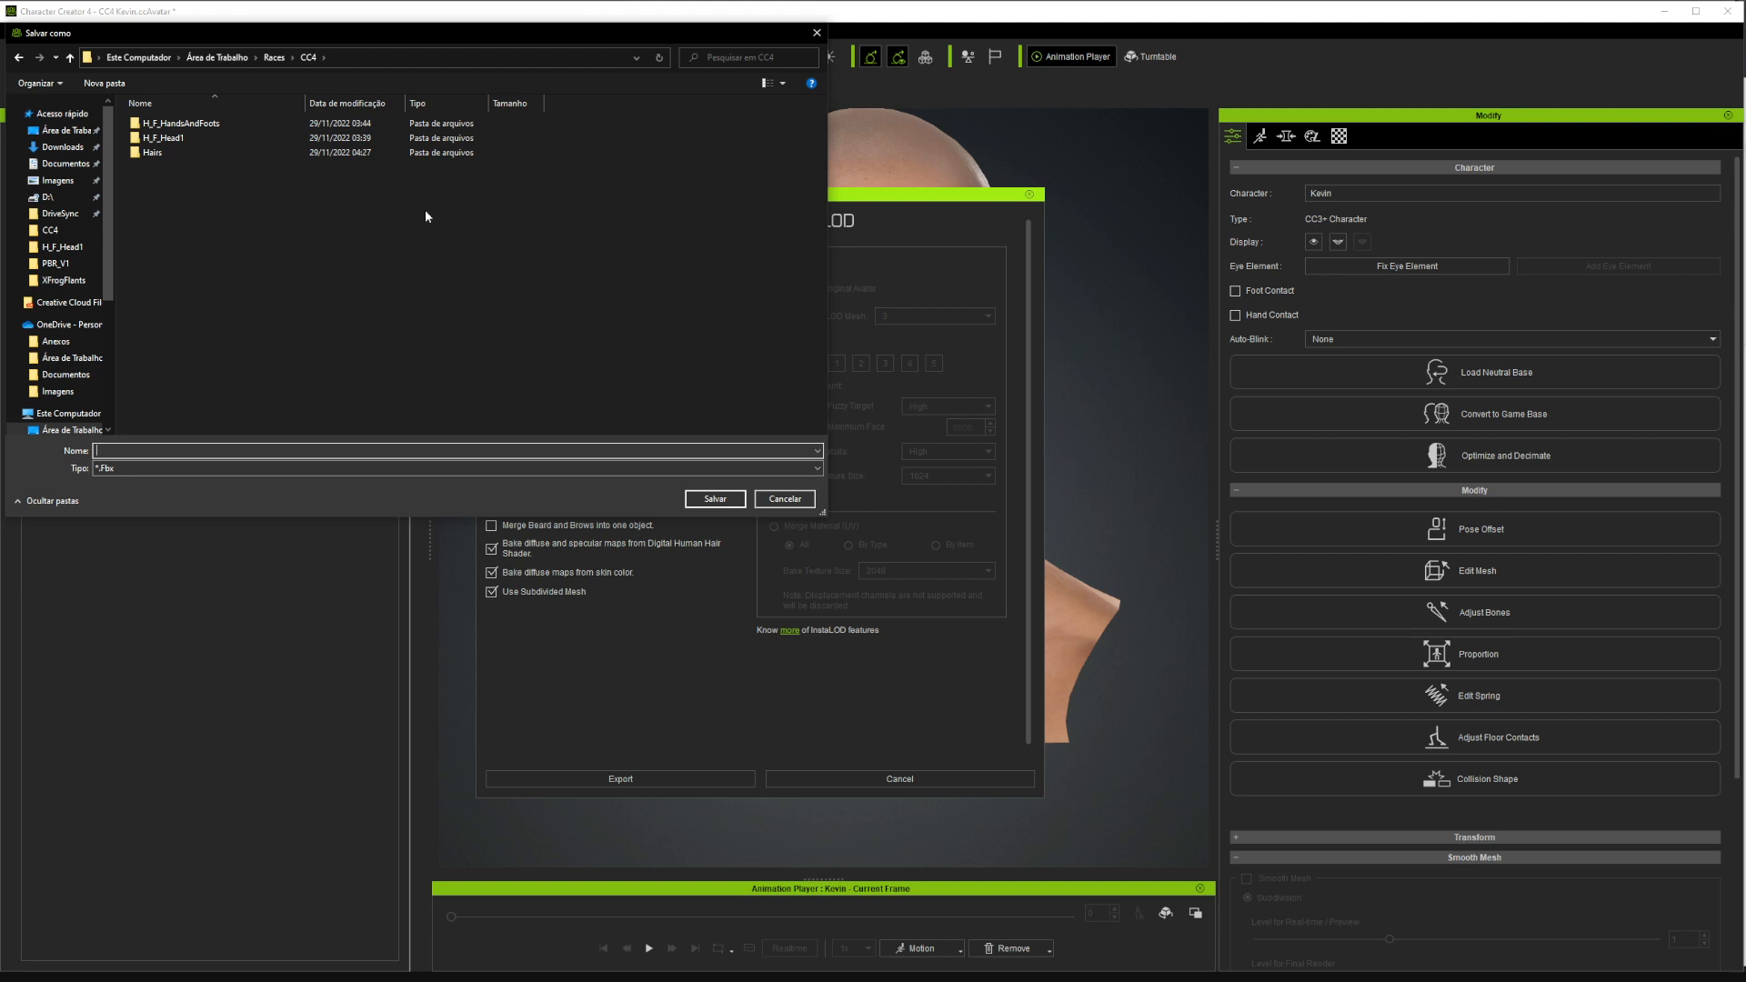
click(126, 82)
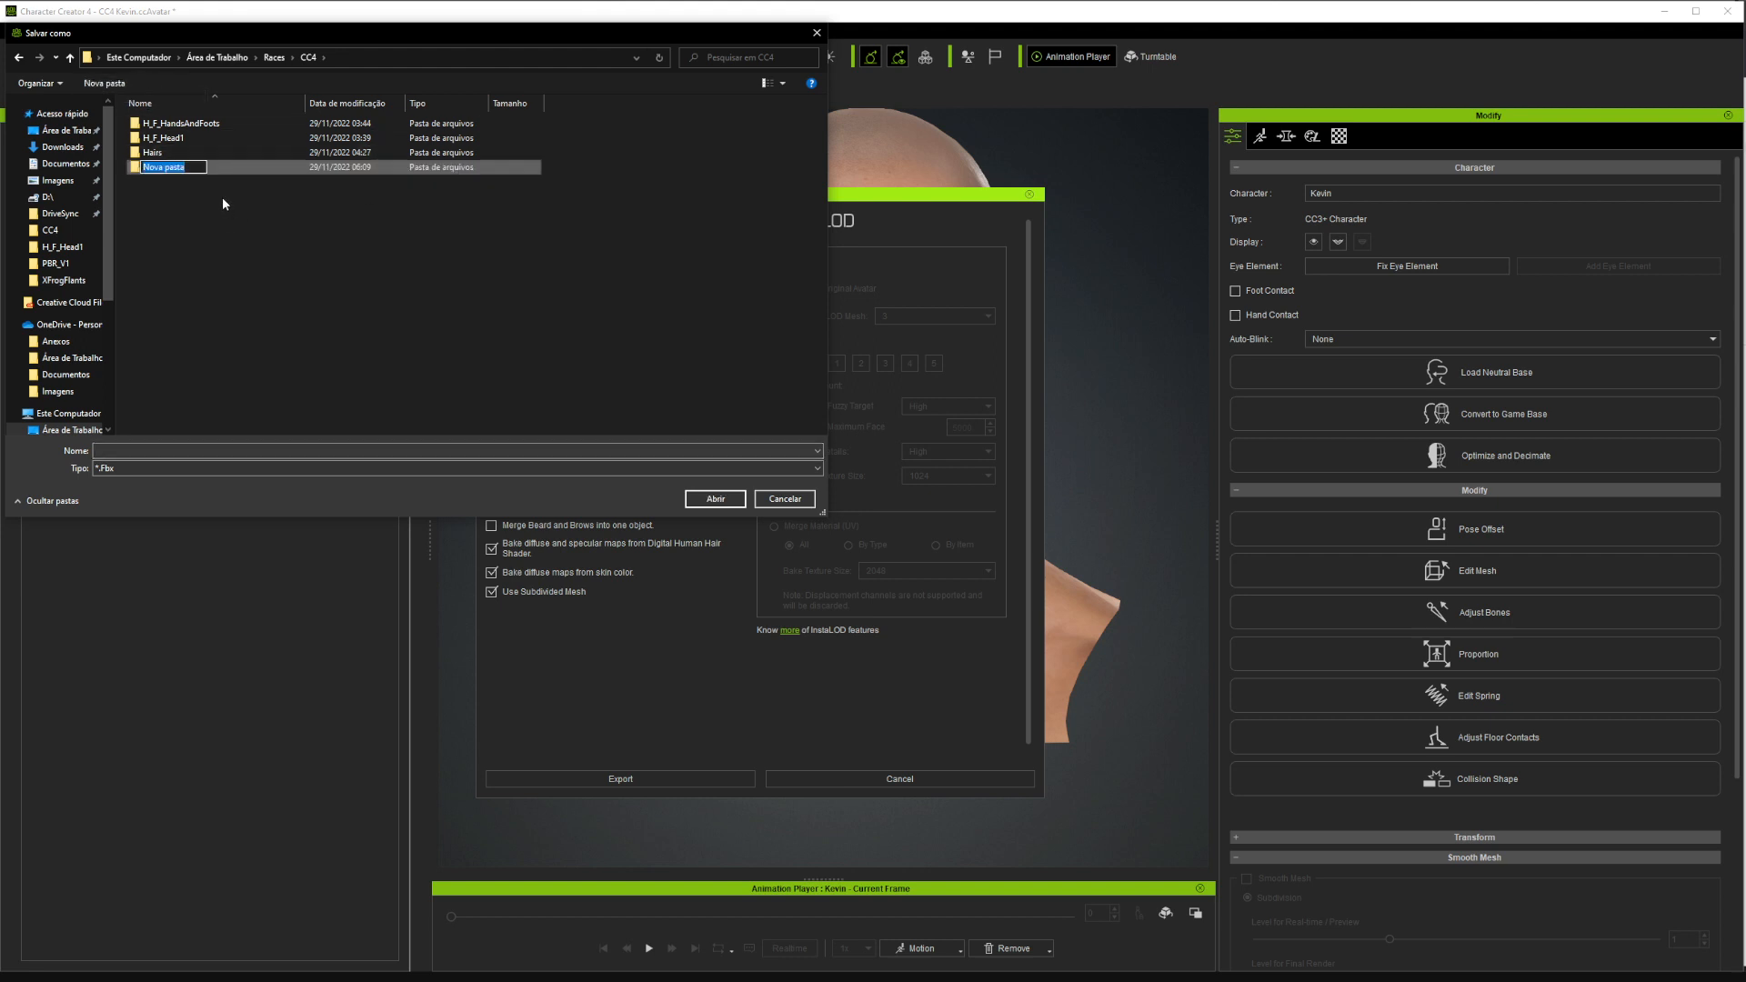
text(H_M_Head01)
click(220, 192)
click(177, 154)
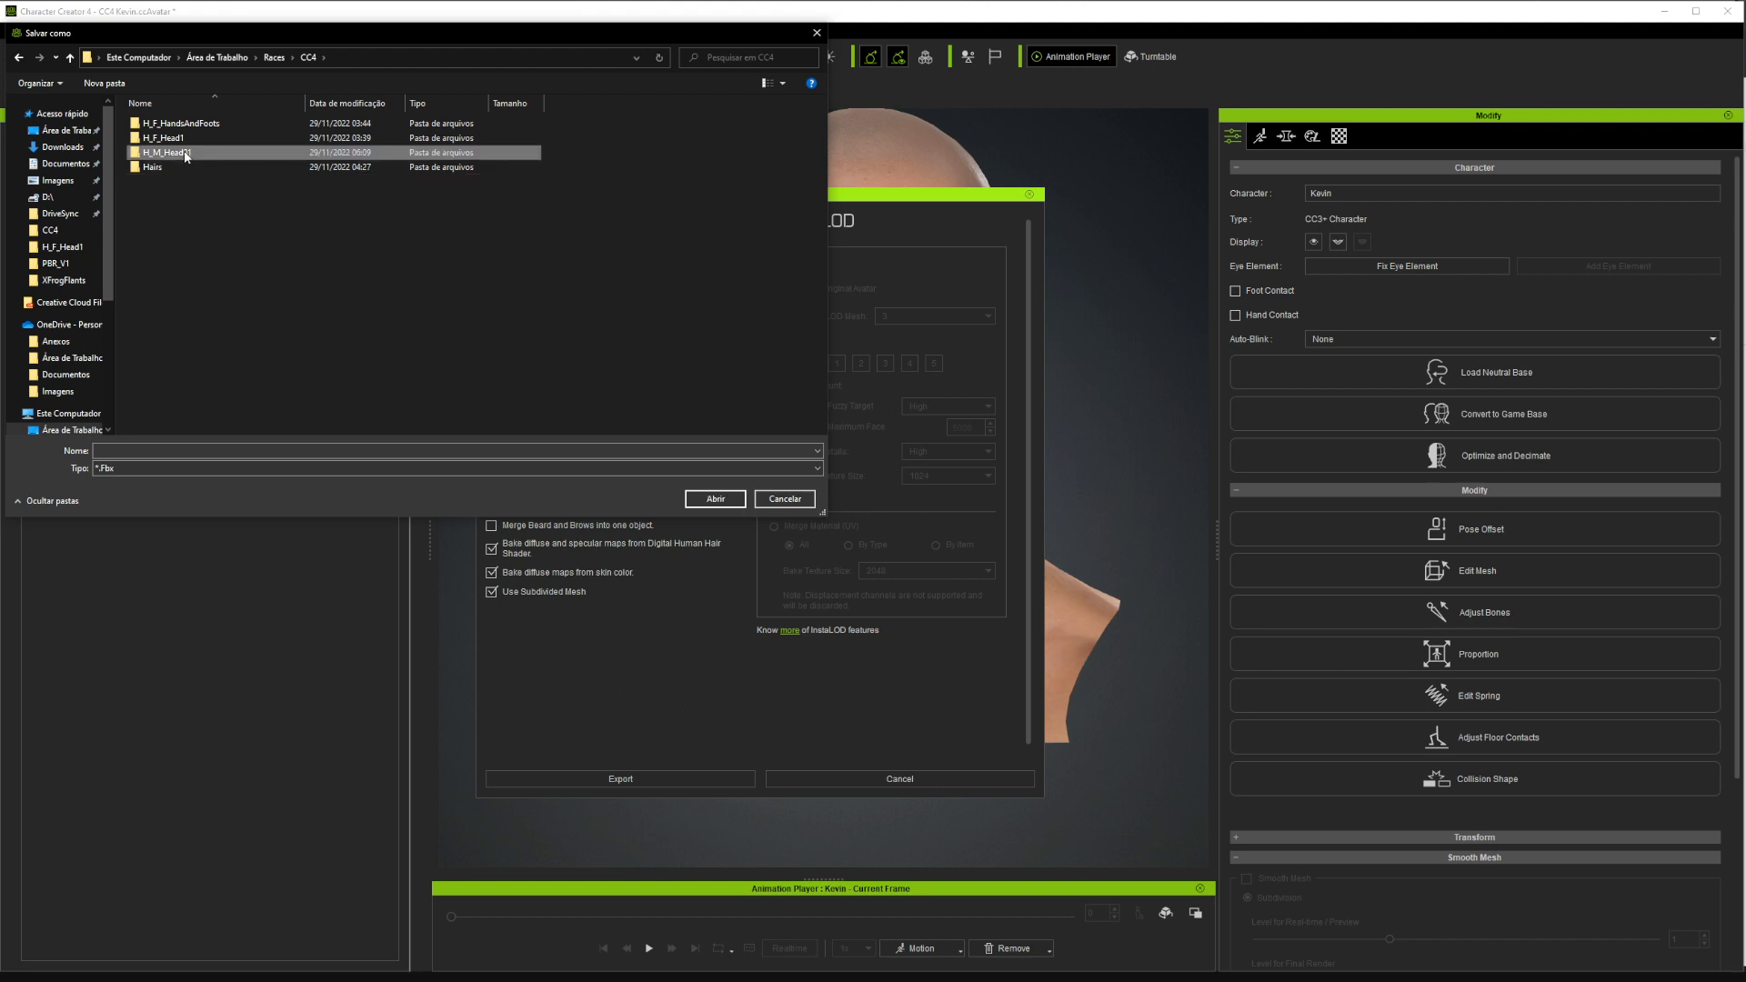
key(F2)
Move the misplaced Hairs folder out of H_M_Head01 and back into the CC4 folder
double_click(171, 155)
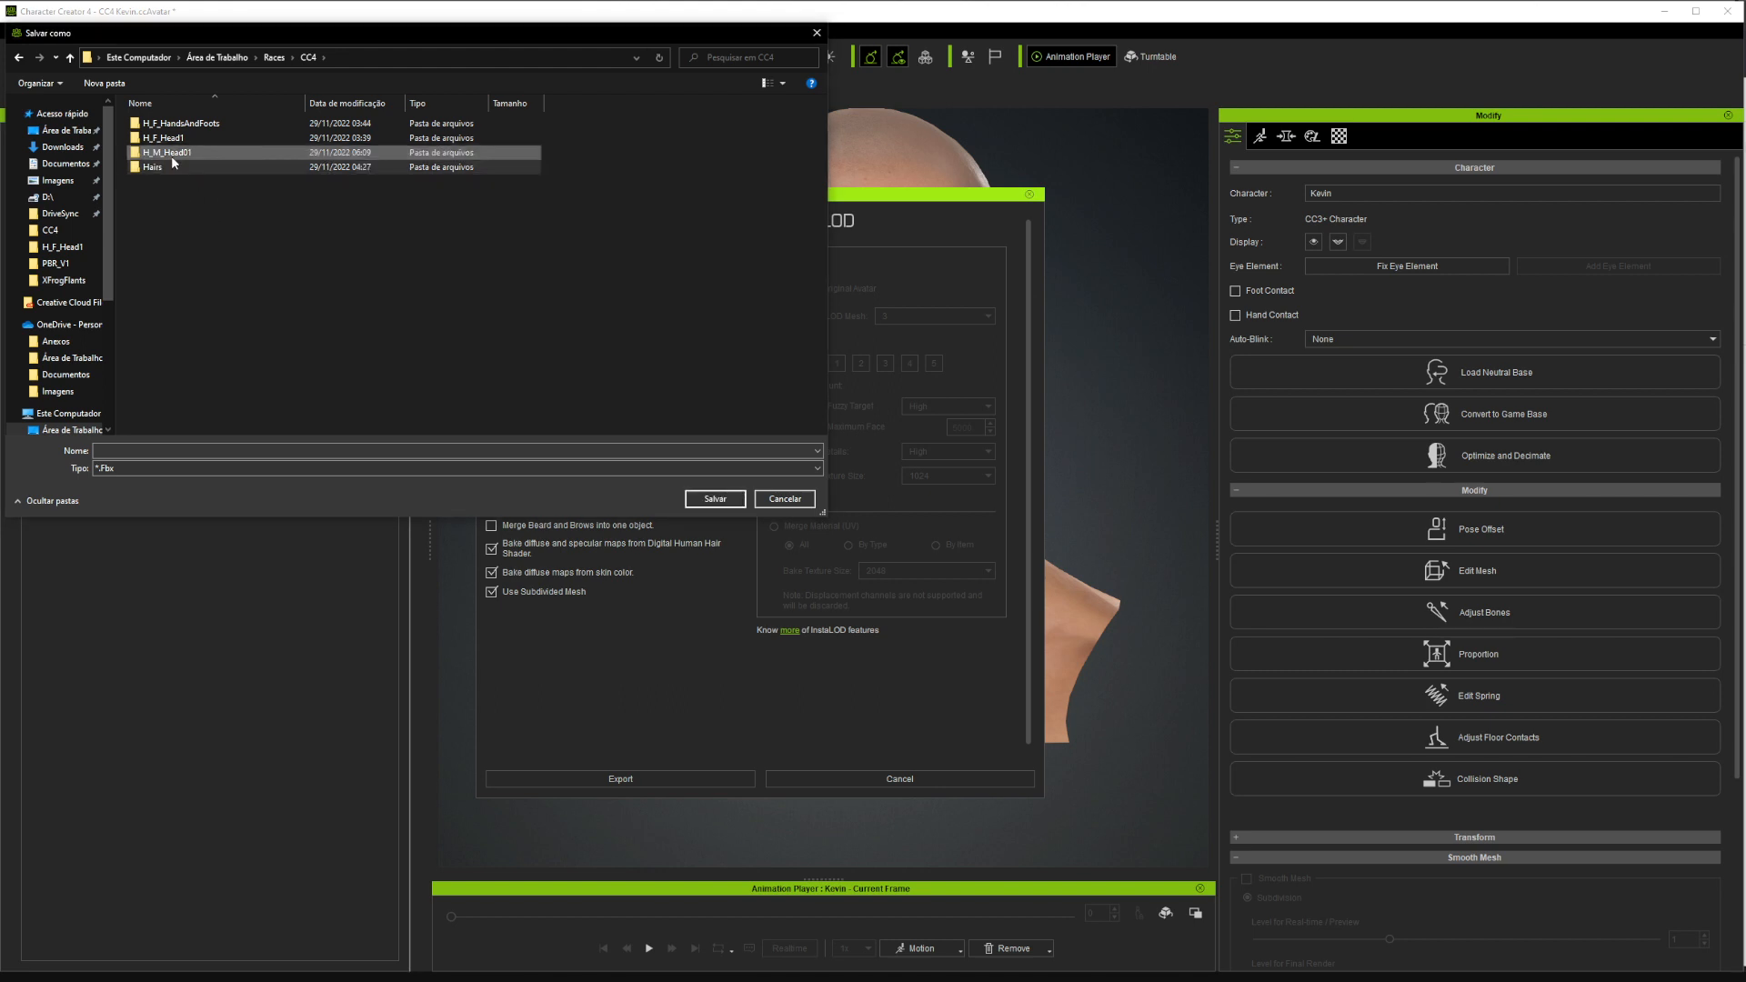
click(308, 57)
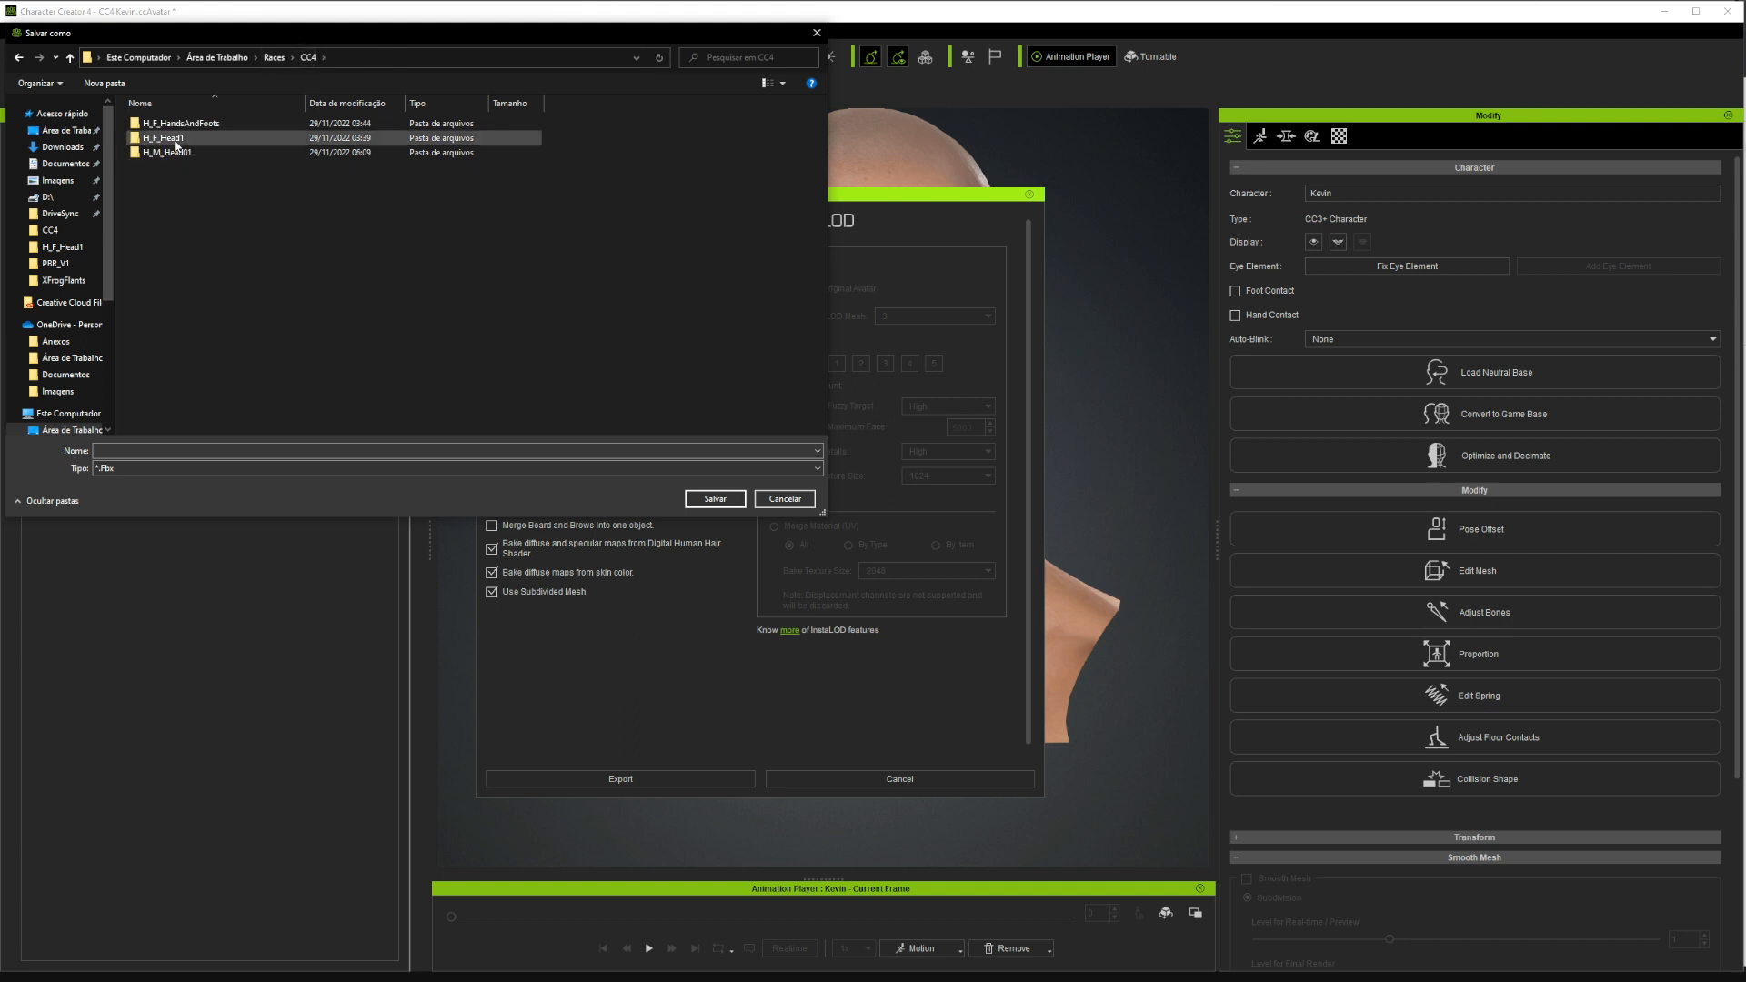
double_click(159, 153)
click(152, 128)
drag(152, 128, 218, 153)
click(312, 58)
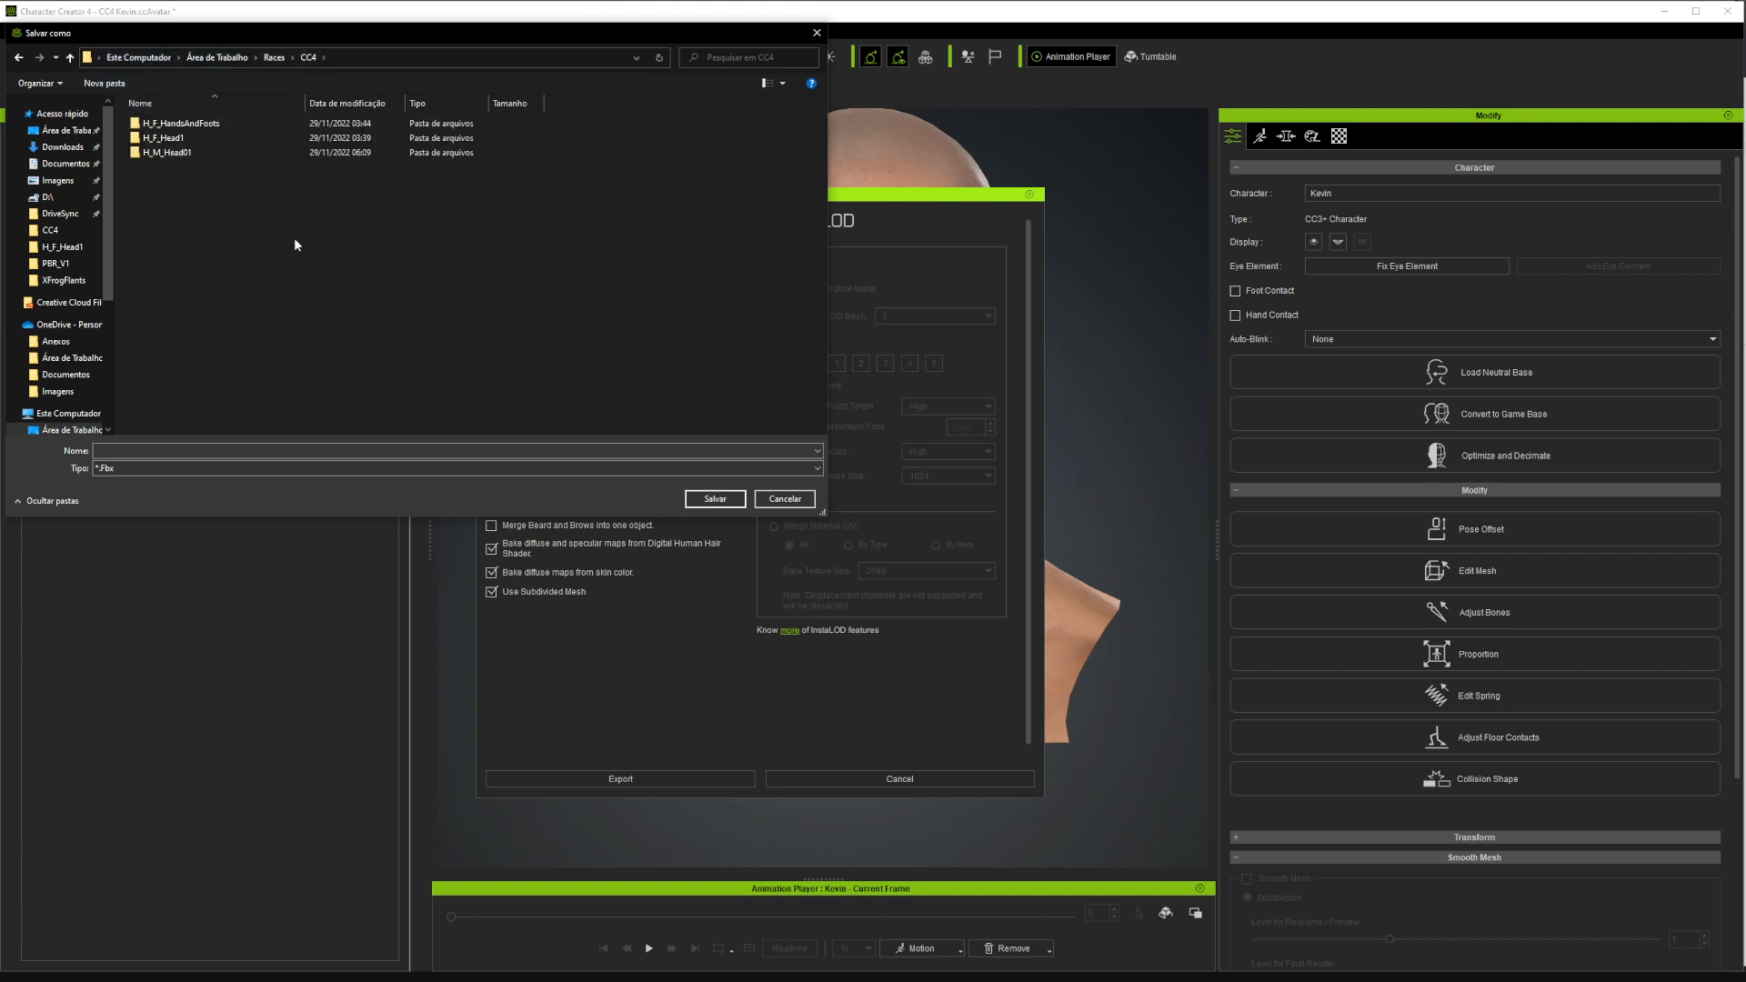
double_click(182, 153)
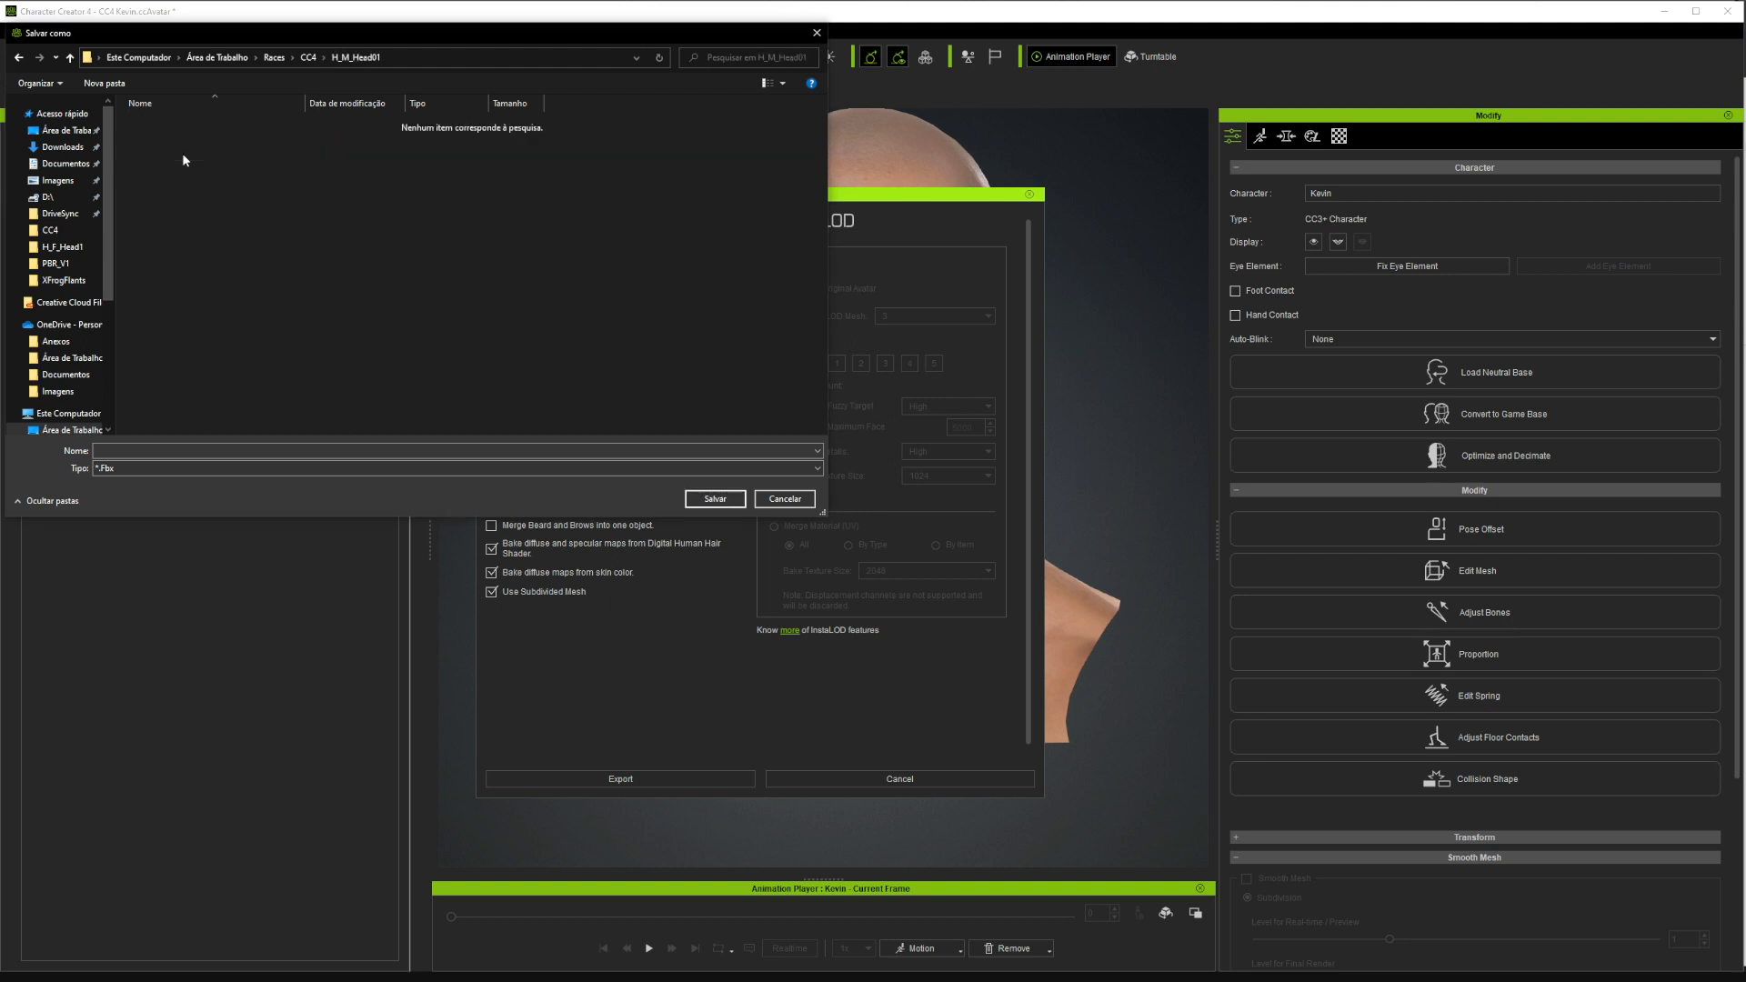
click(308, 57)
Save the FBX export inside the H_M_Head01 folder, reusing the folder's name as the file name
click(172, 152)
key(ctrl+c)
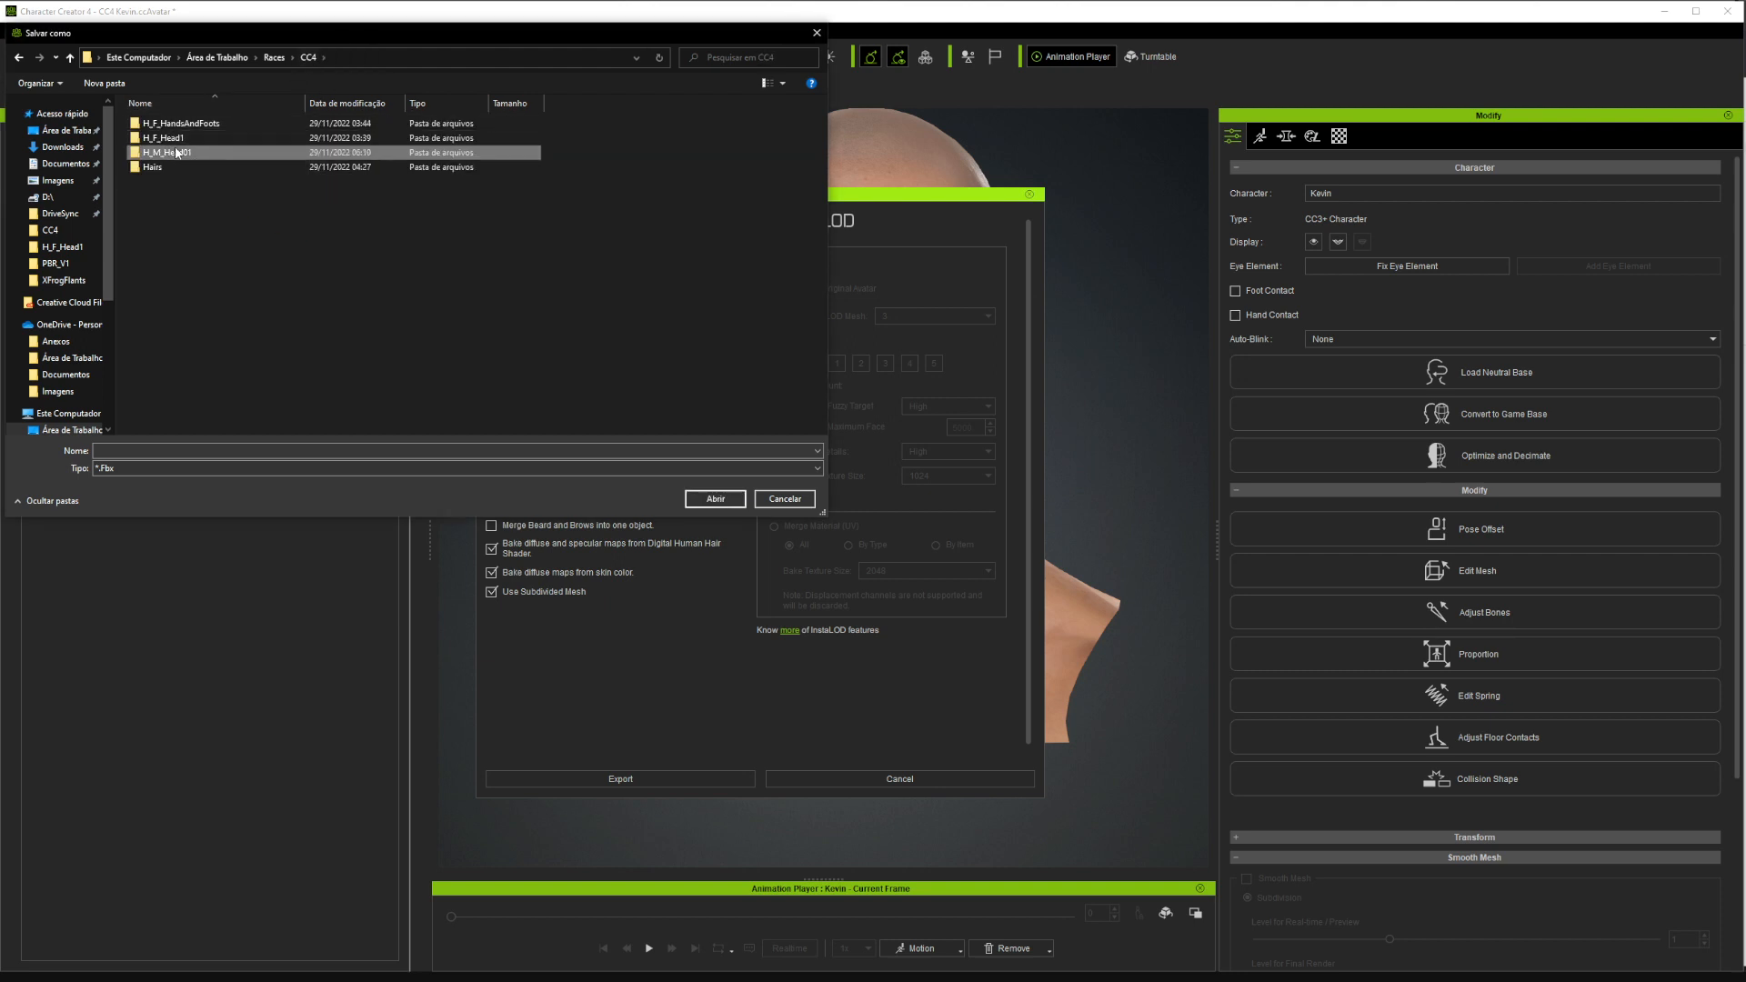
double_click(167, 156)
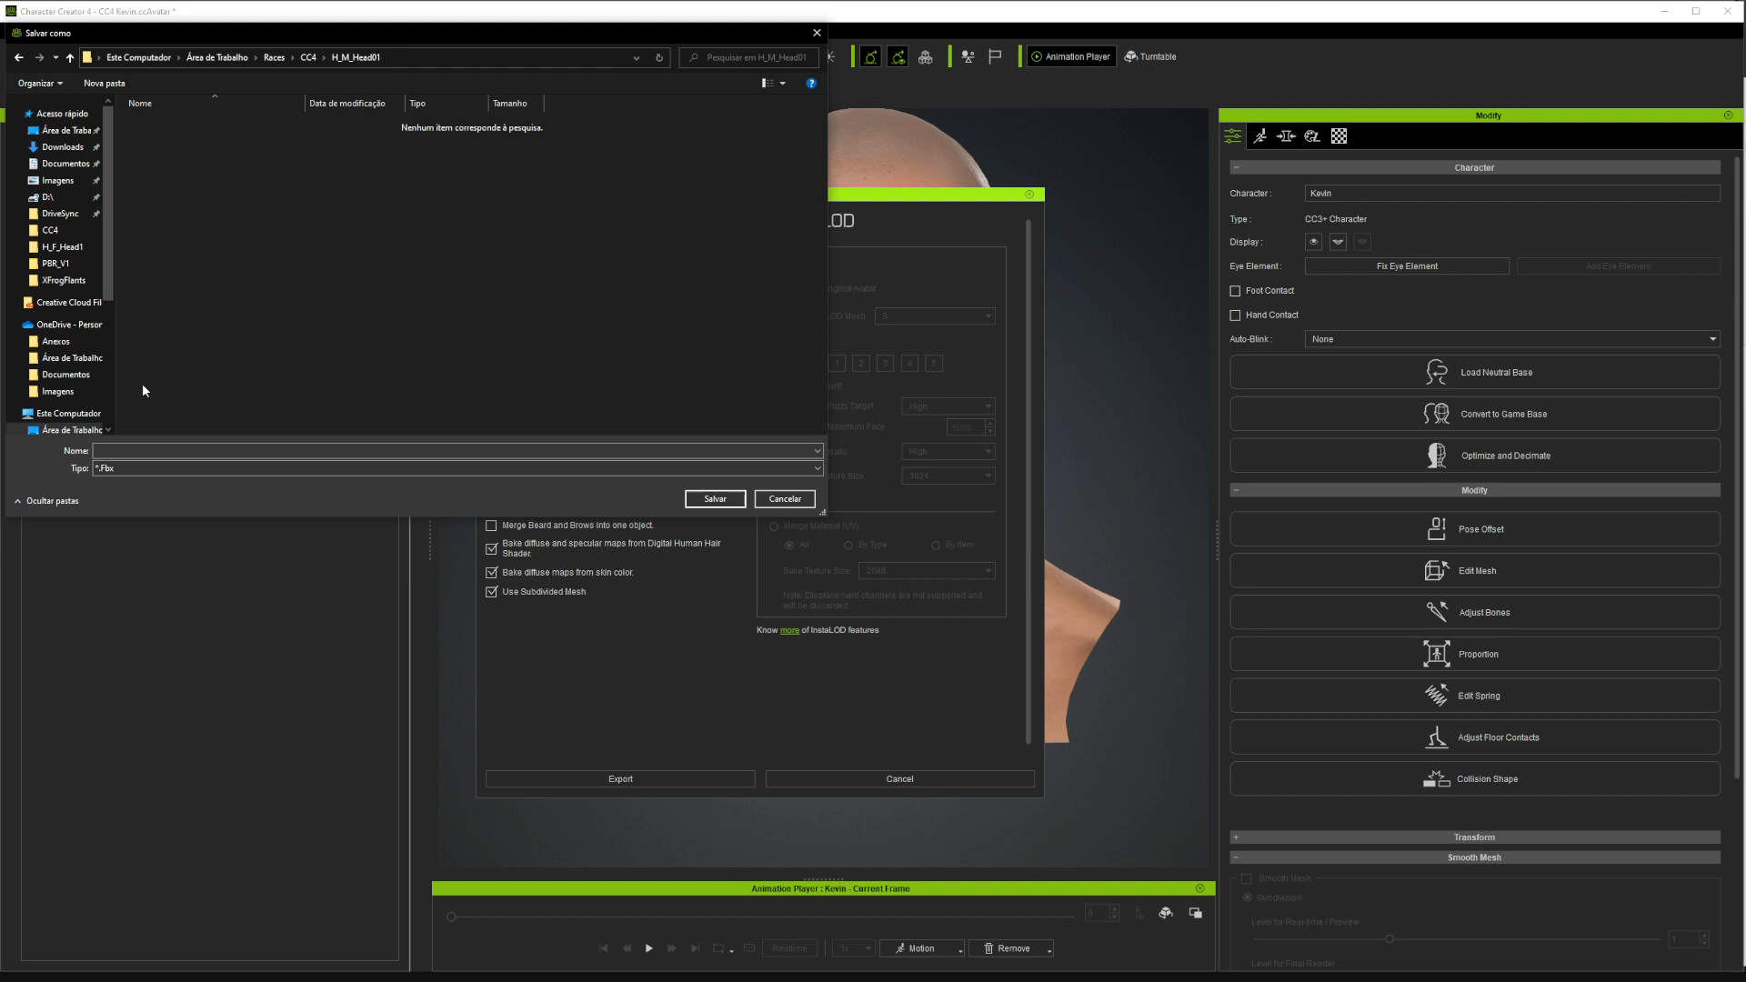
click(142, 449)
key(ctrl+v)
click(694, 503)
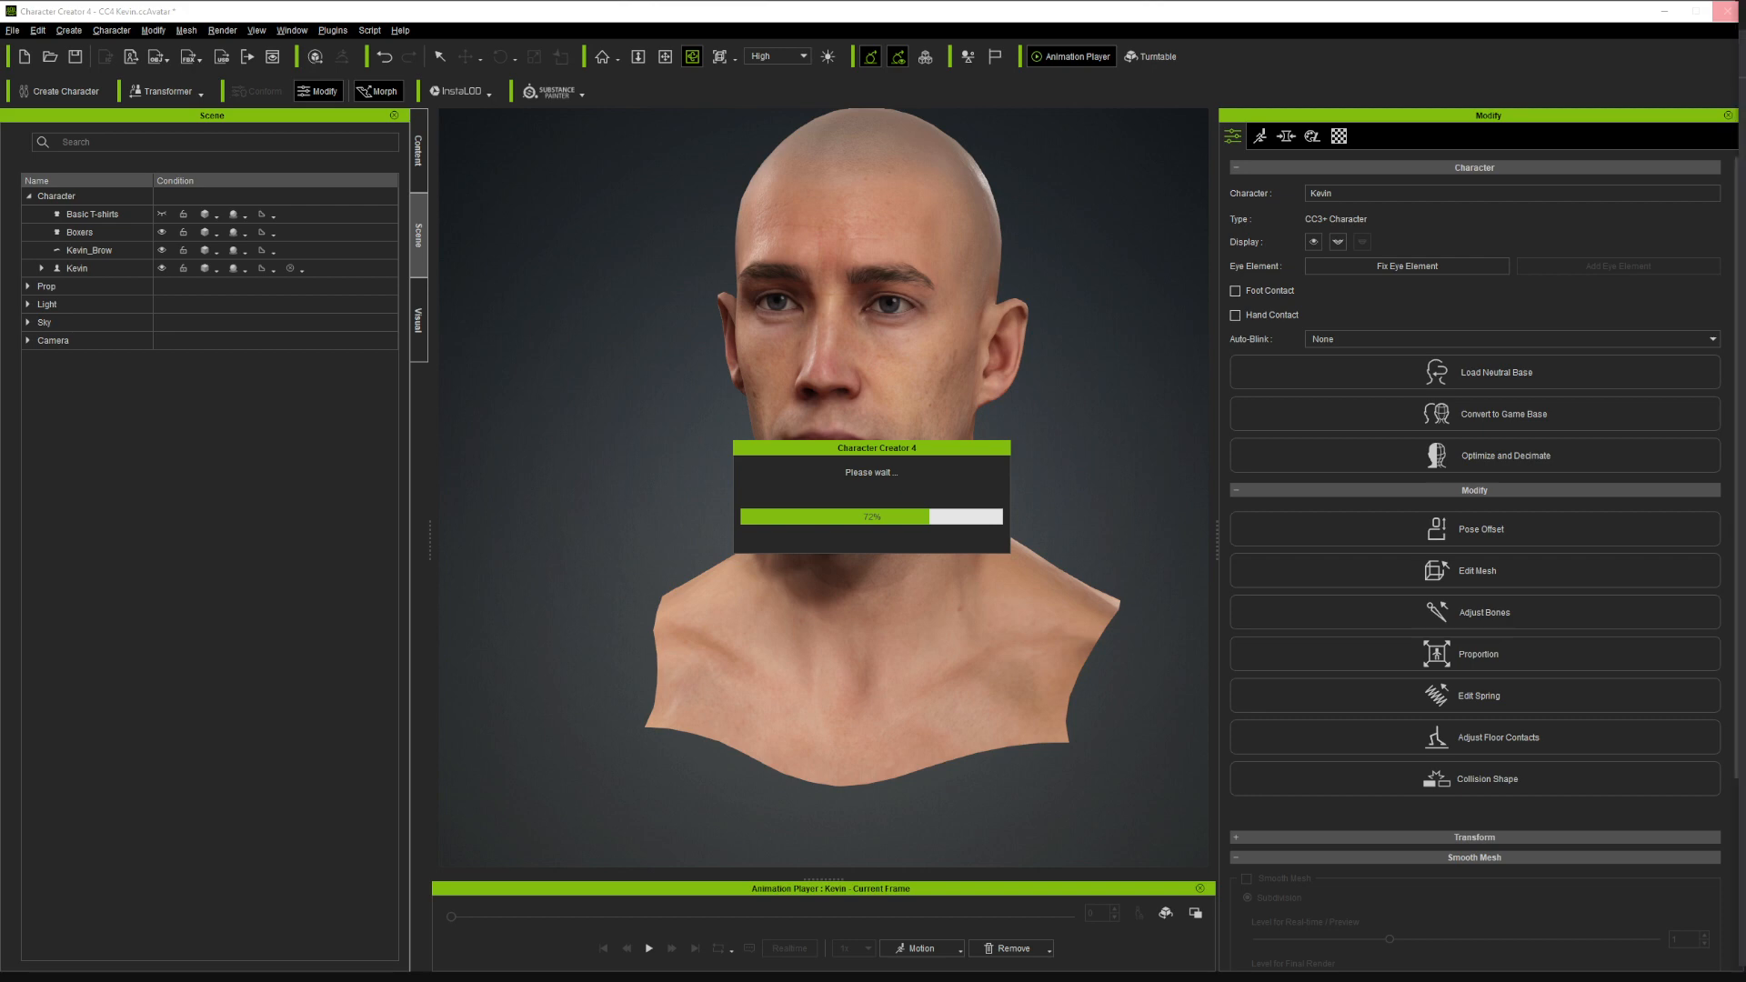
Switch to Chrome, search Google for "cc3 unity" and open Reallusion's free auto setup for Unity page
drag(1745, 64, 439, 18)
click(471, 43)
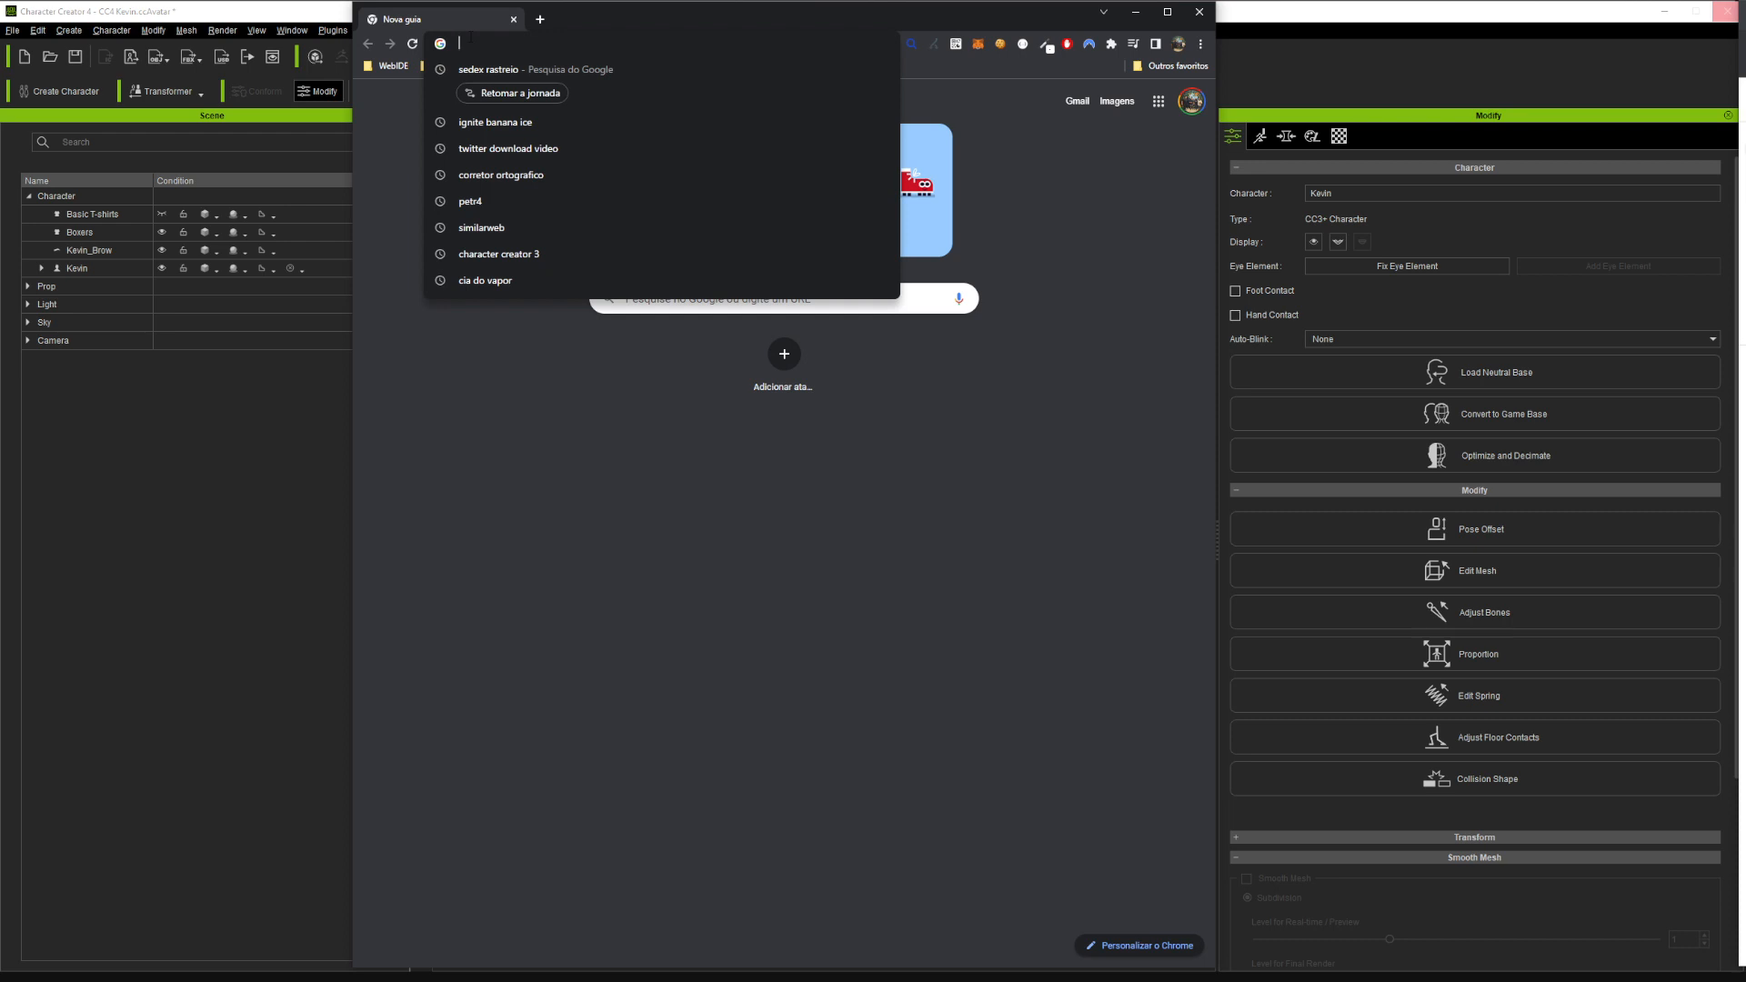
text(cc3 unity)
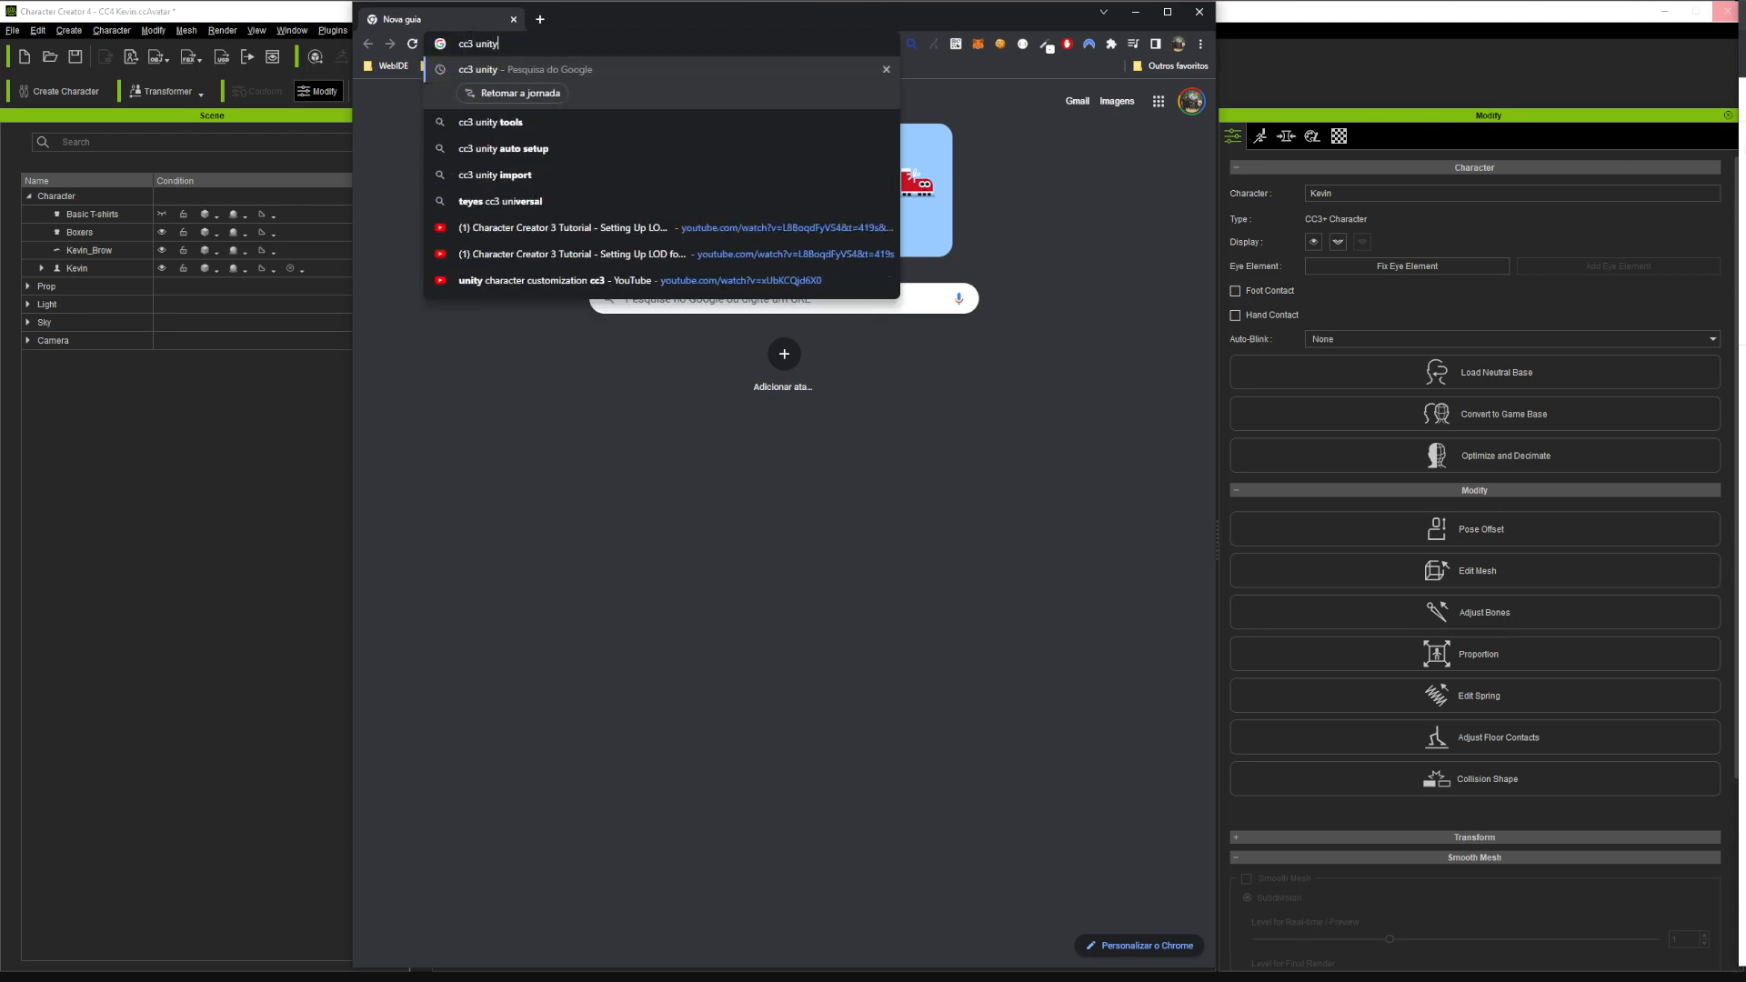
key(Return)
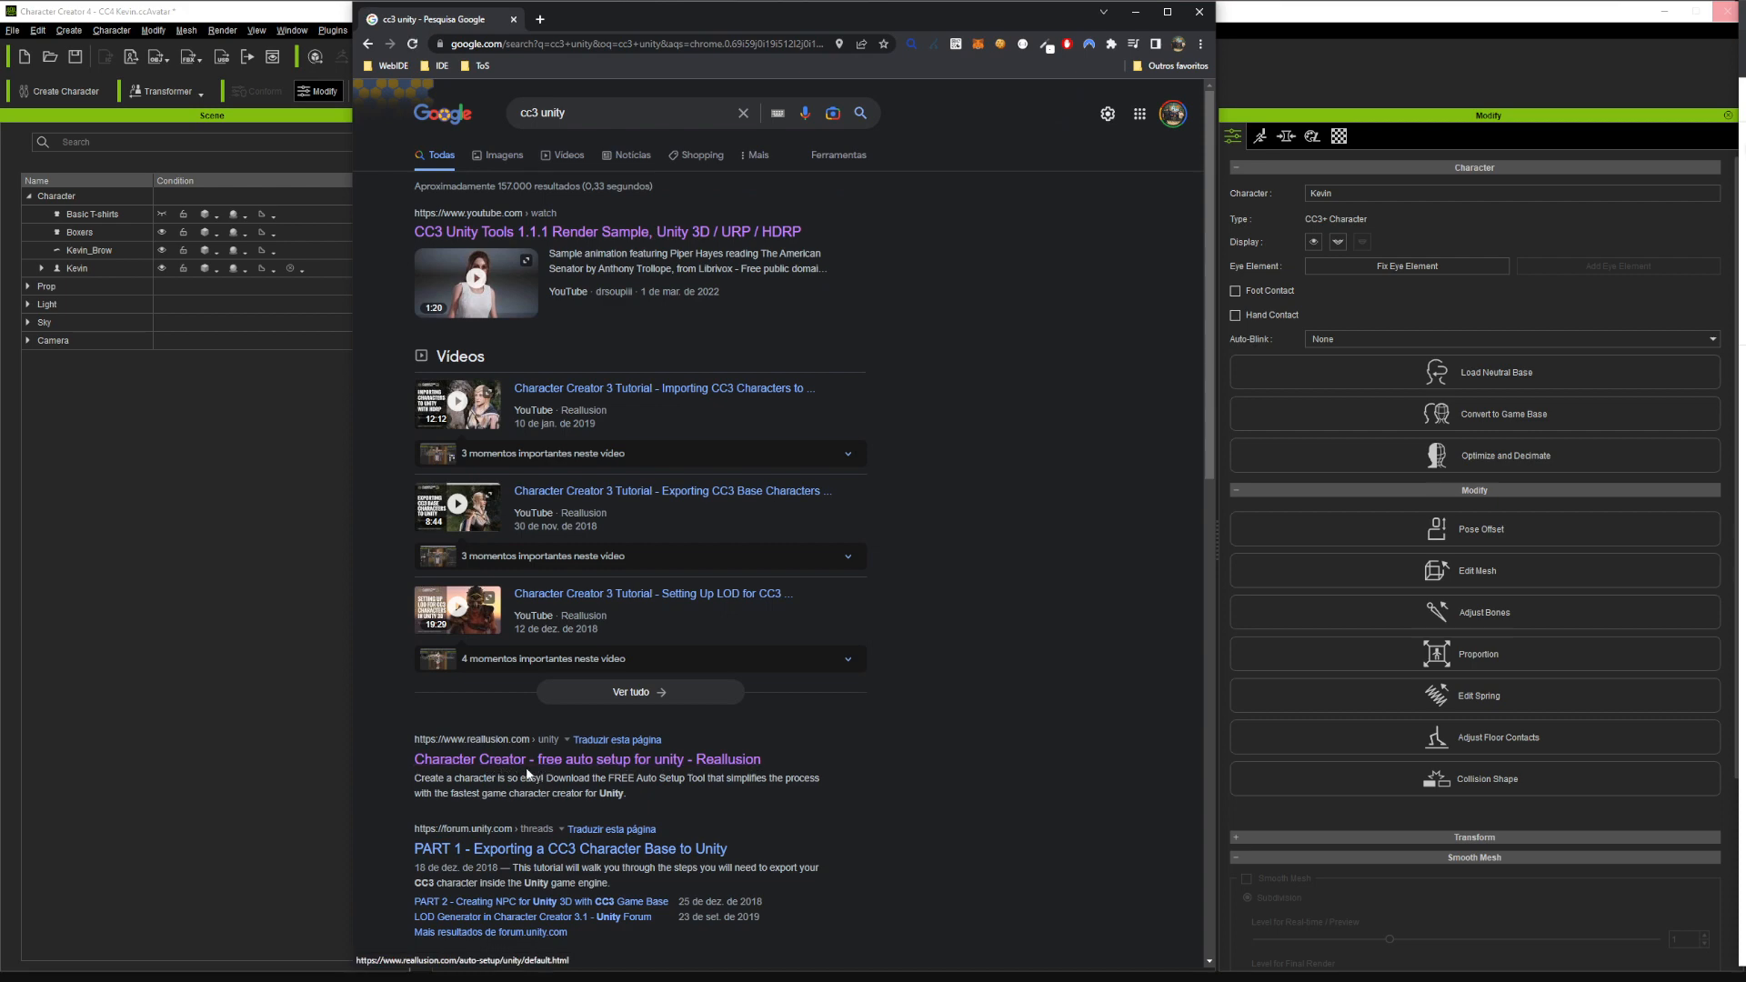
click(528, 774)
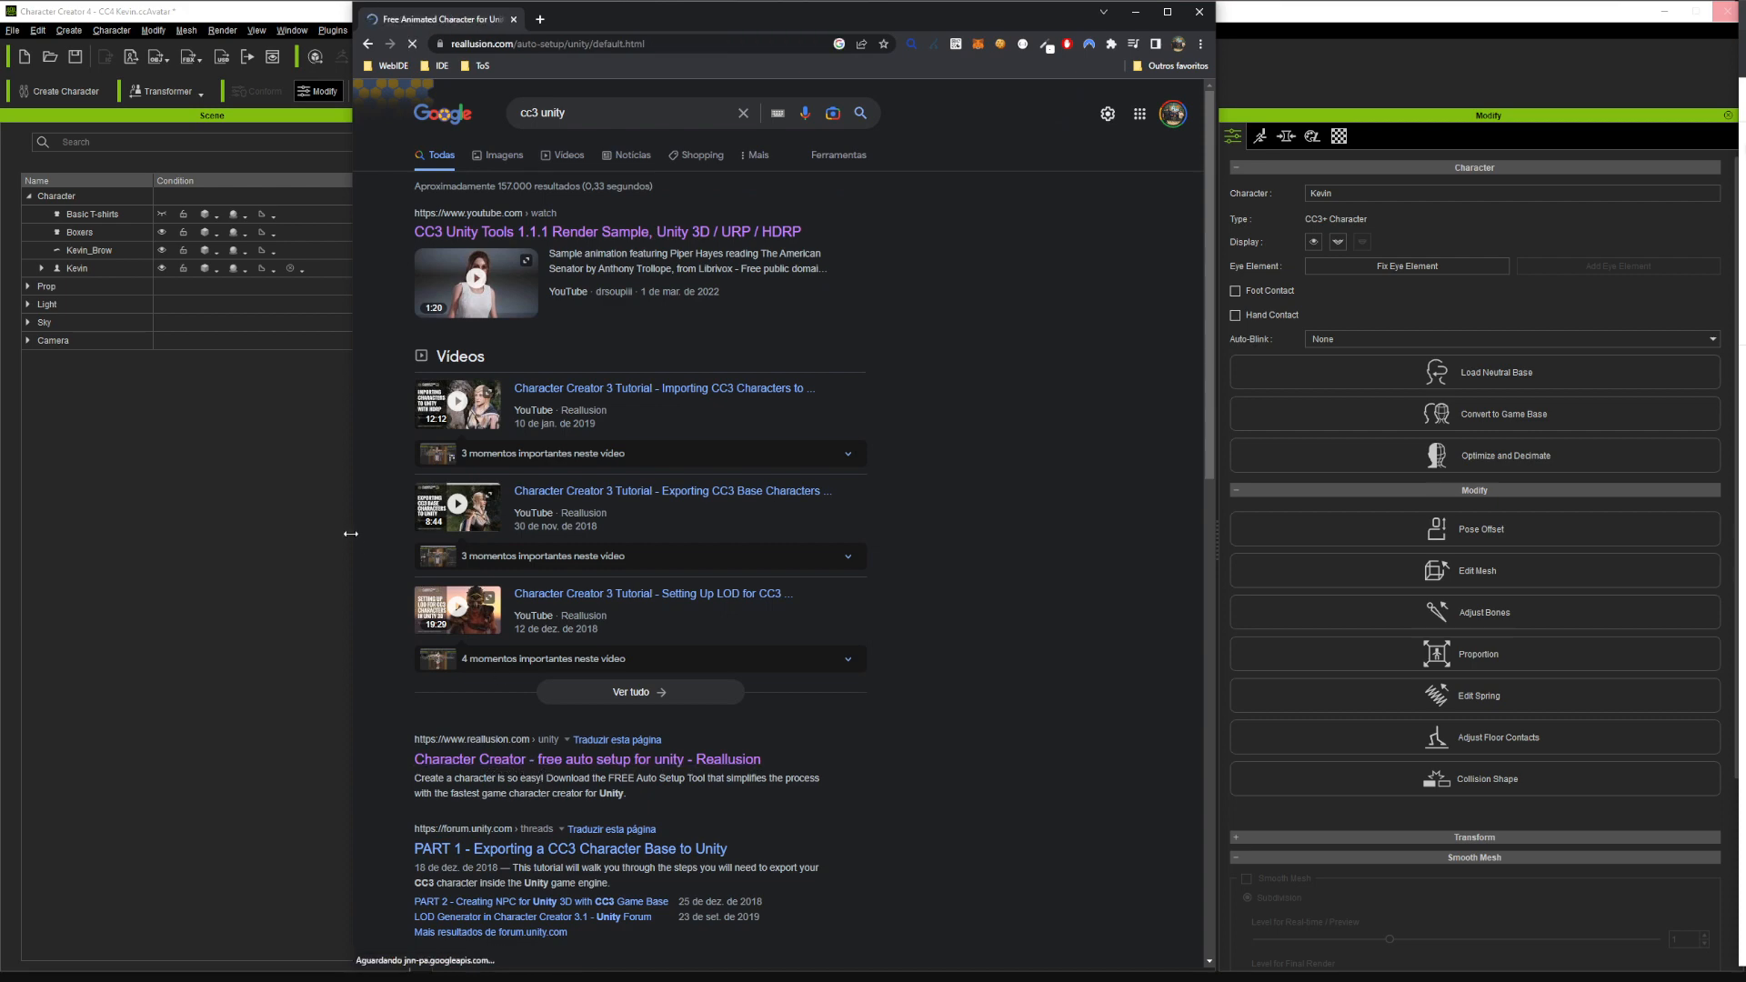
Widen the browser window and read the page's source code release text and Special Notice about the Unity add-on
drag(350, 534, 70, 533)
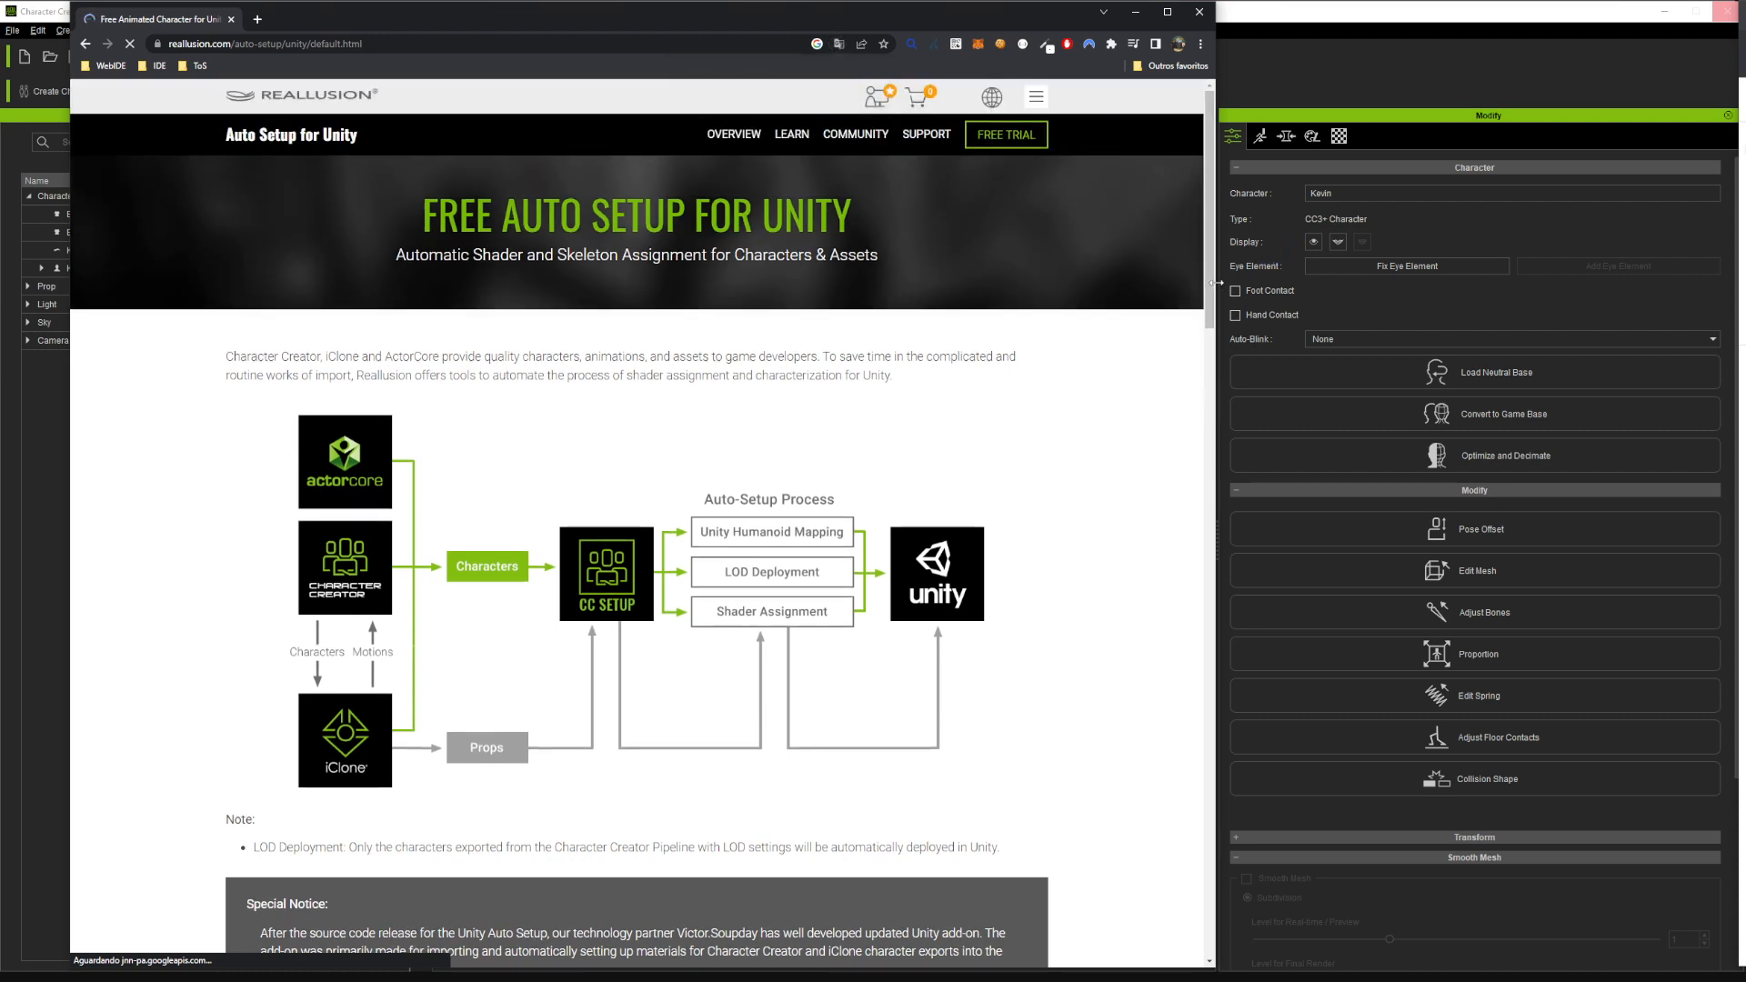
drag(1216, 283, 1563, 460)
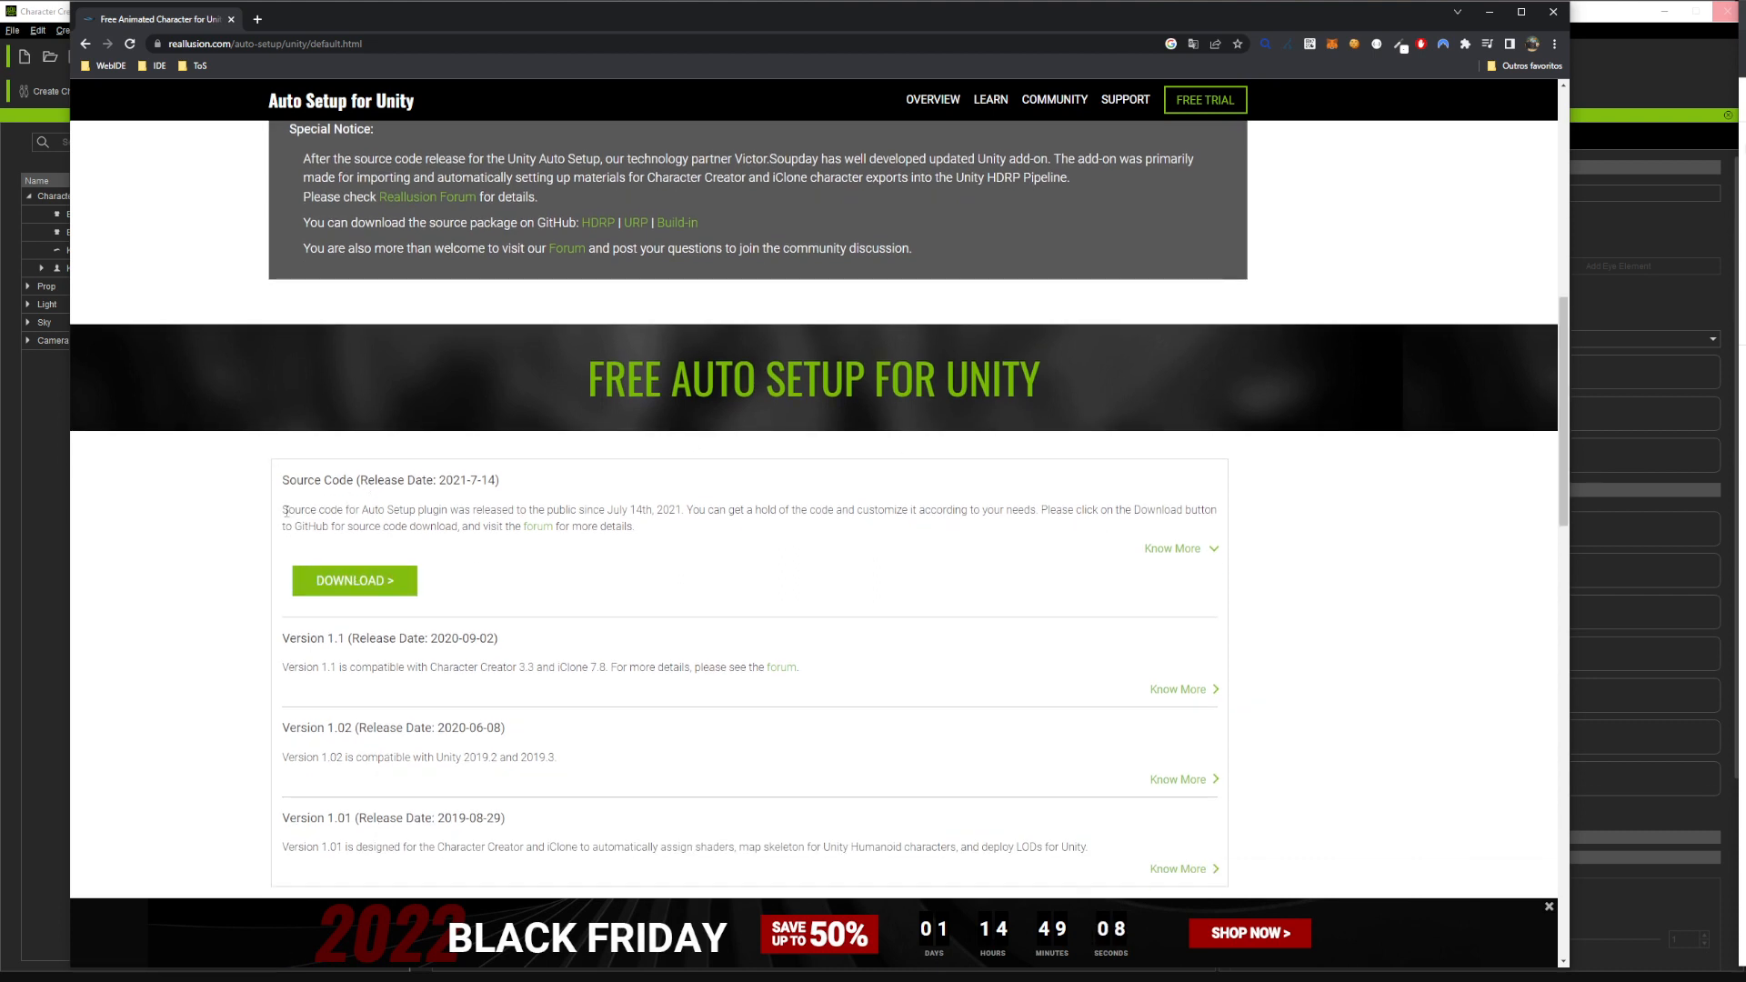
drag(283, 511, 684, 529)
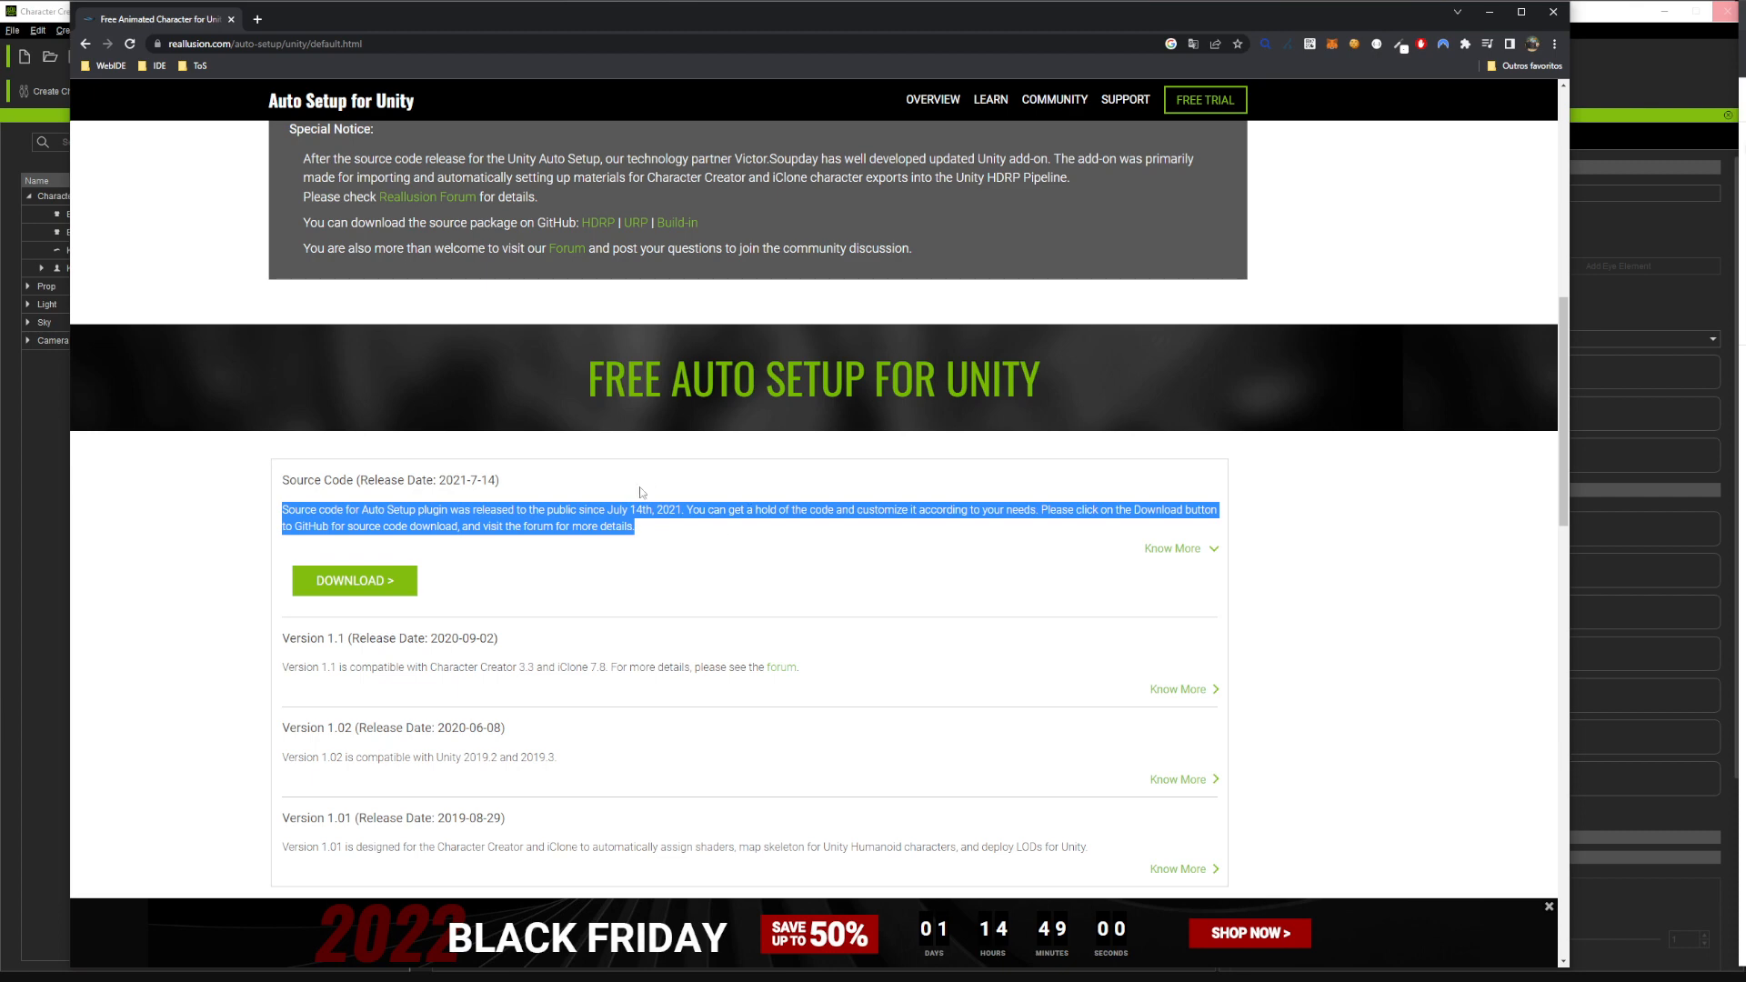
scroll(640, 492, up, 2)
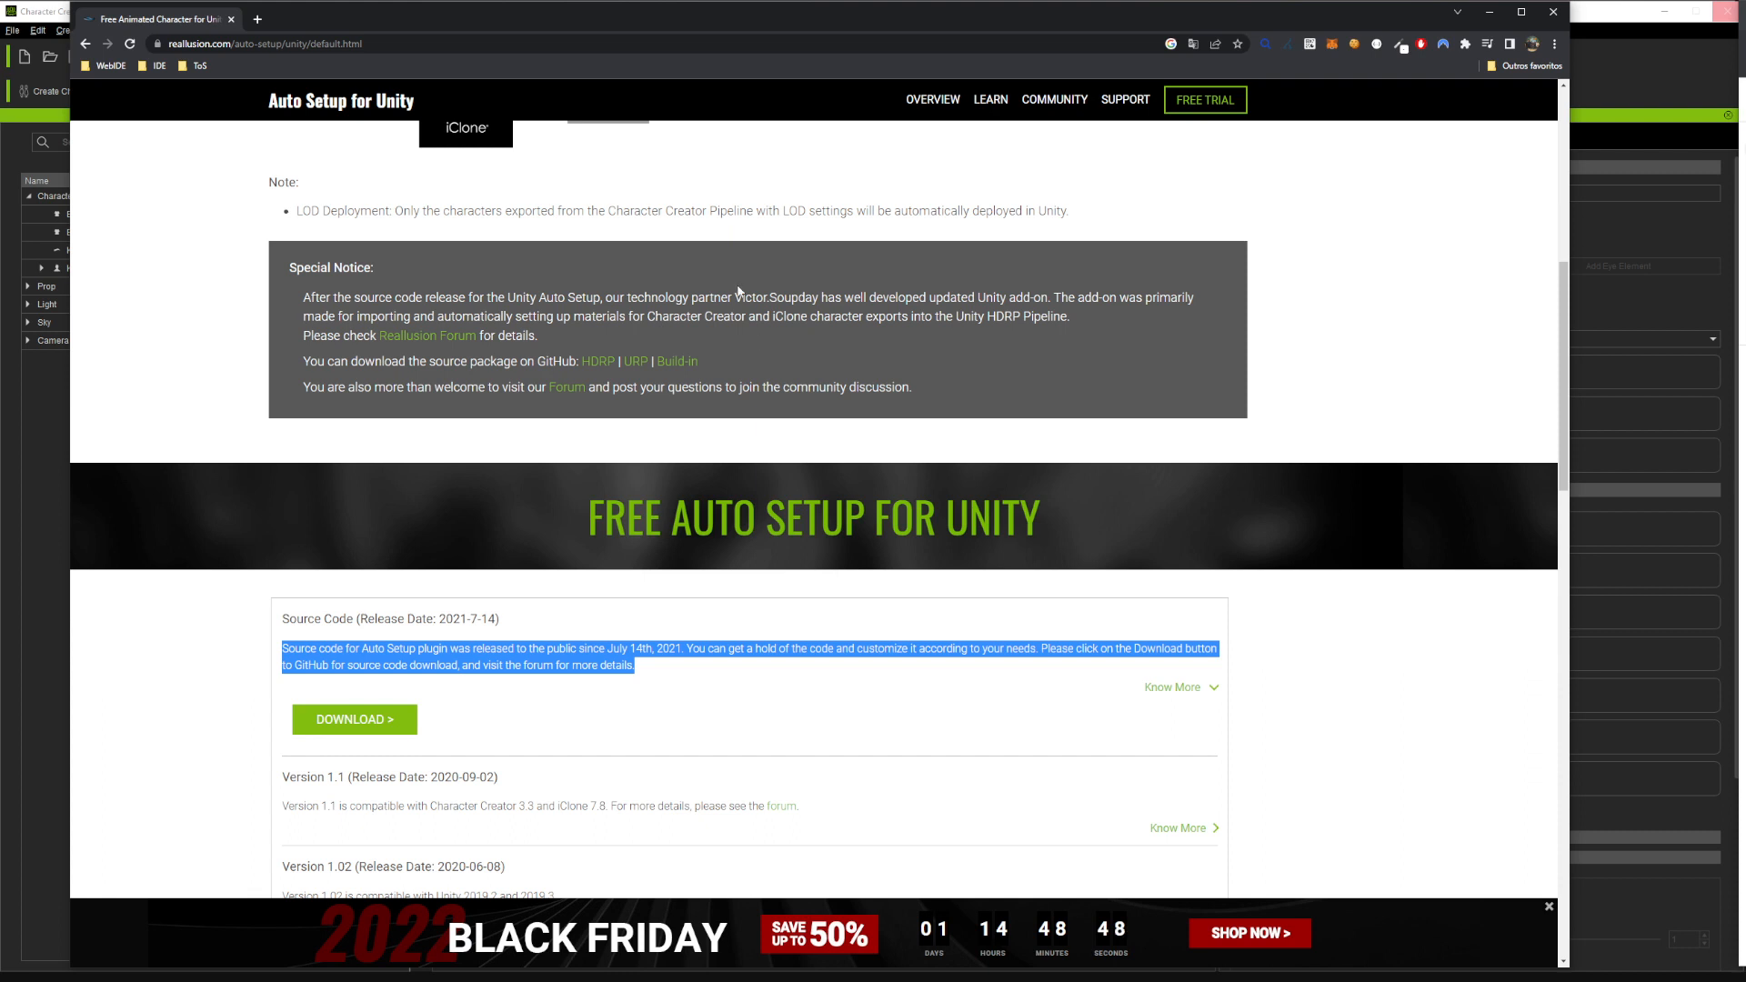
Open the HDRP source package repository on GitHub, copy its HTTPS clone URL and switch to Unity
drag(736, 297, 776, 297)
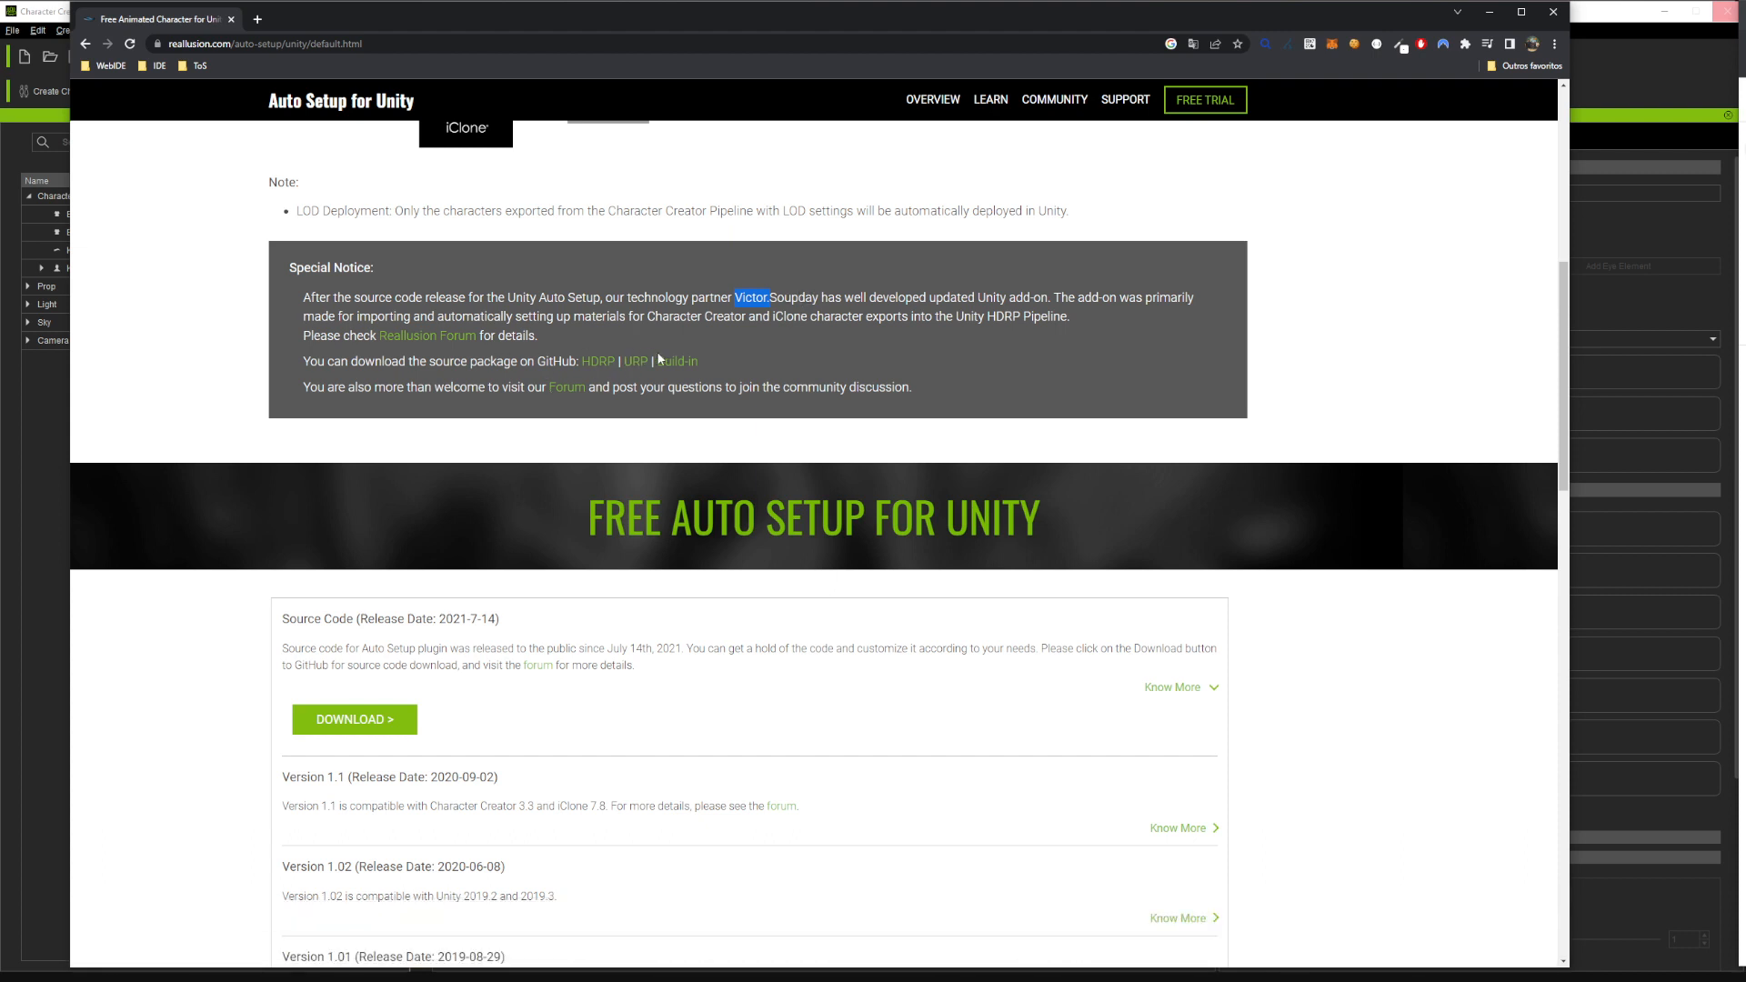
click(597, 364)
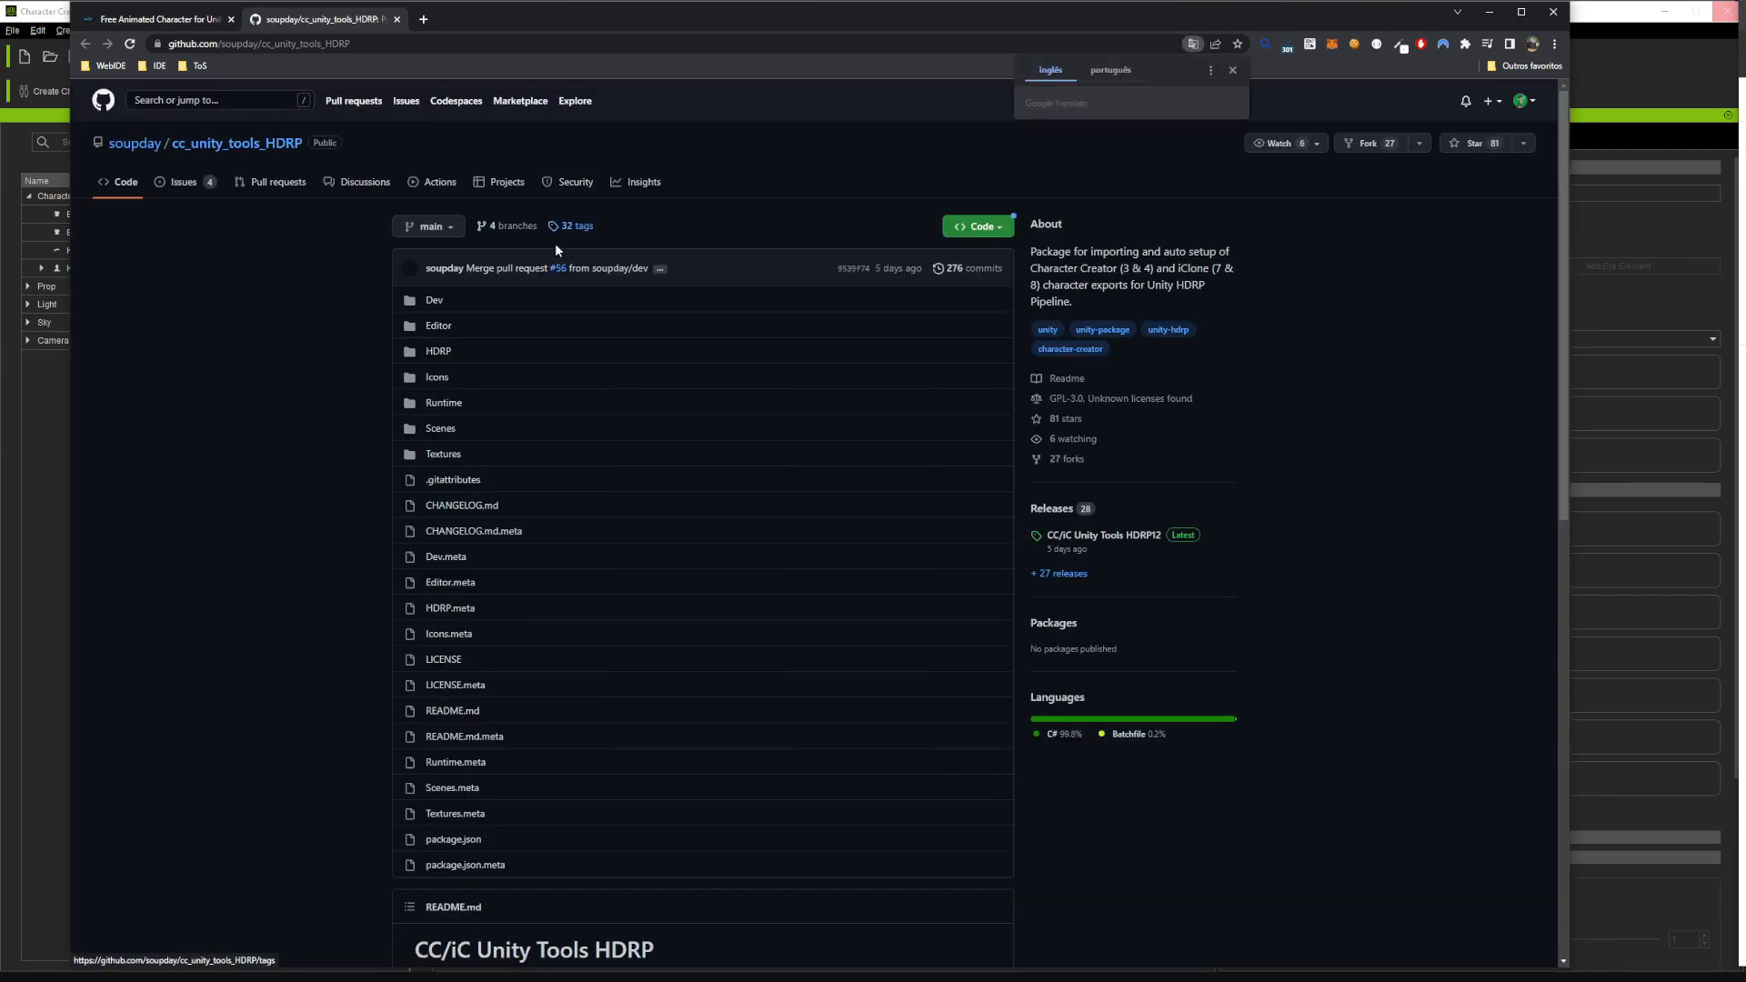
click(997, 227)
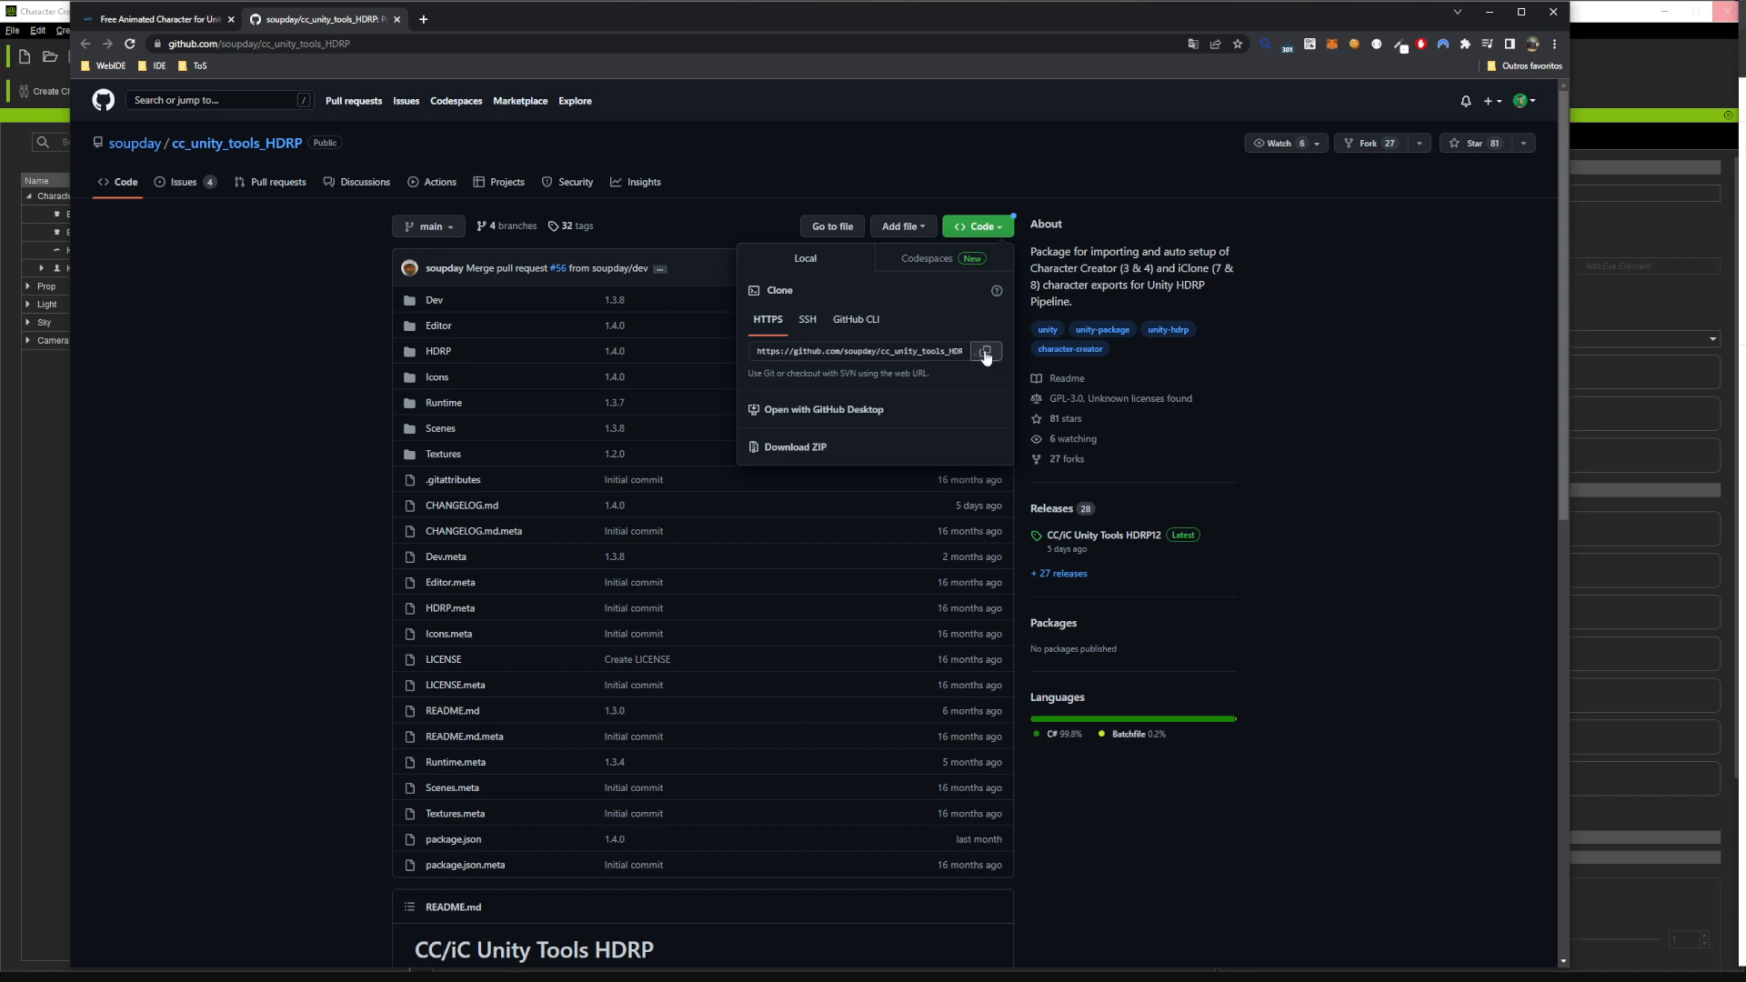
click(989, 354)
click(1489, 12)
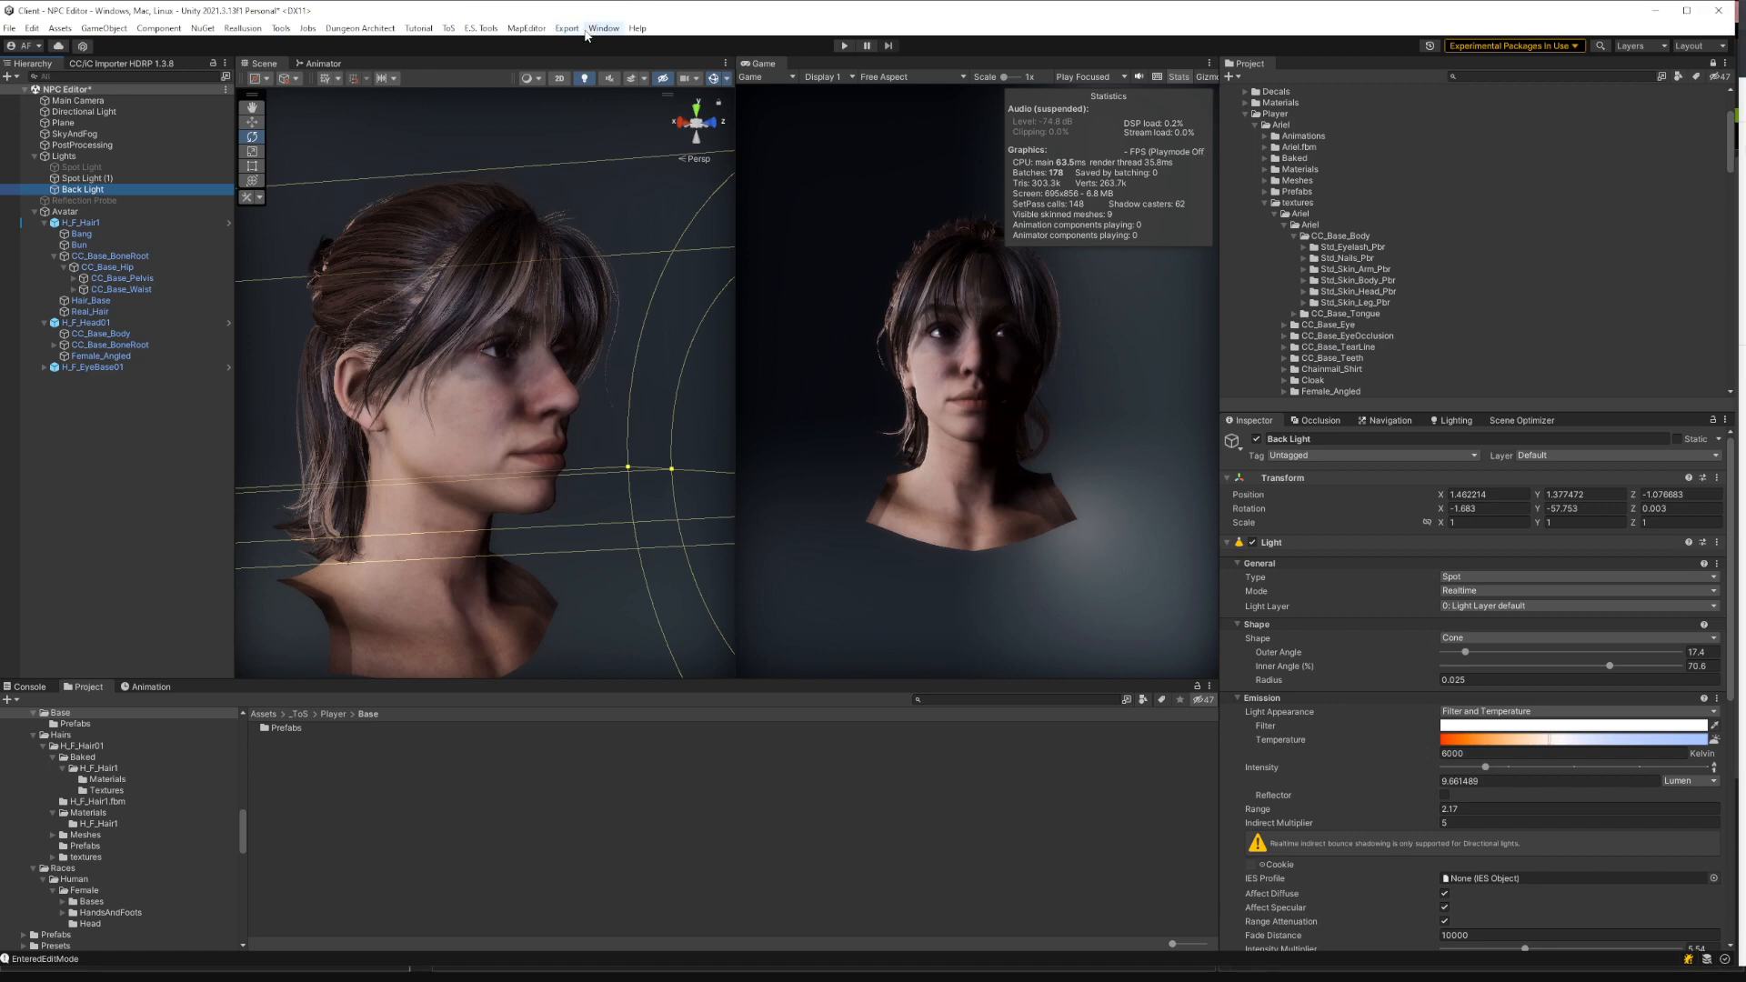
click(603, 28)
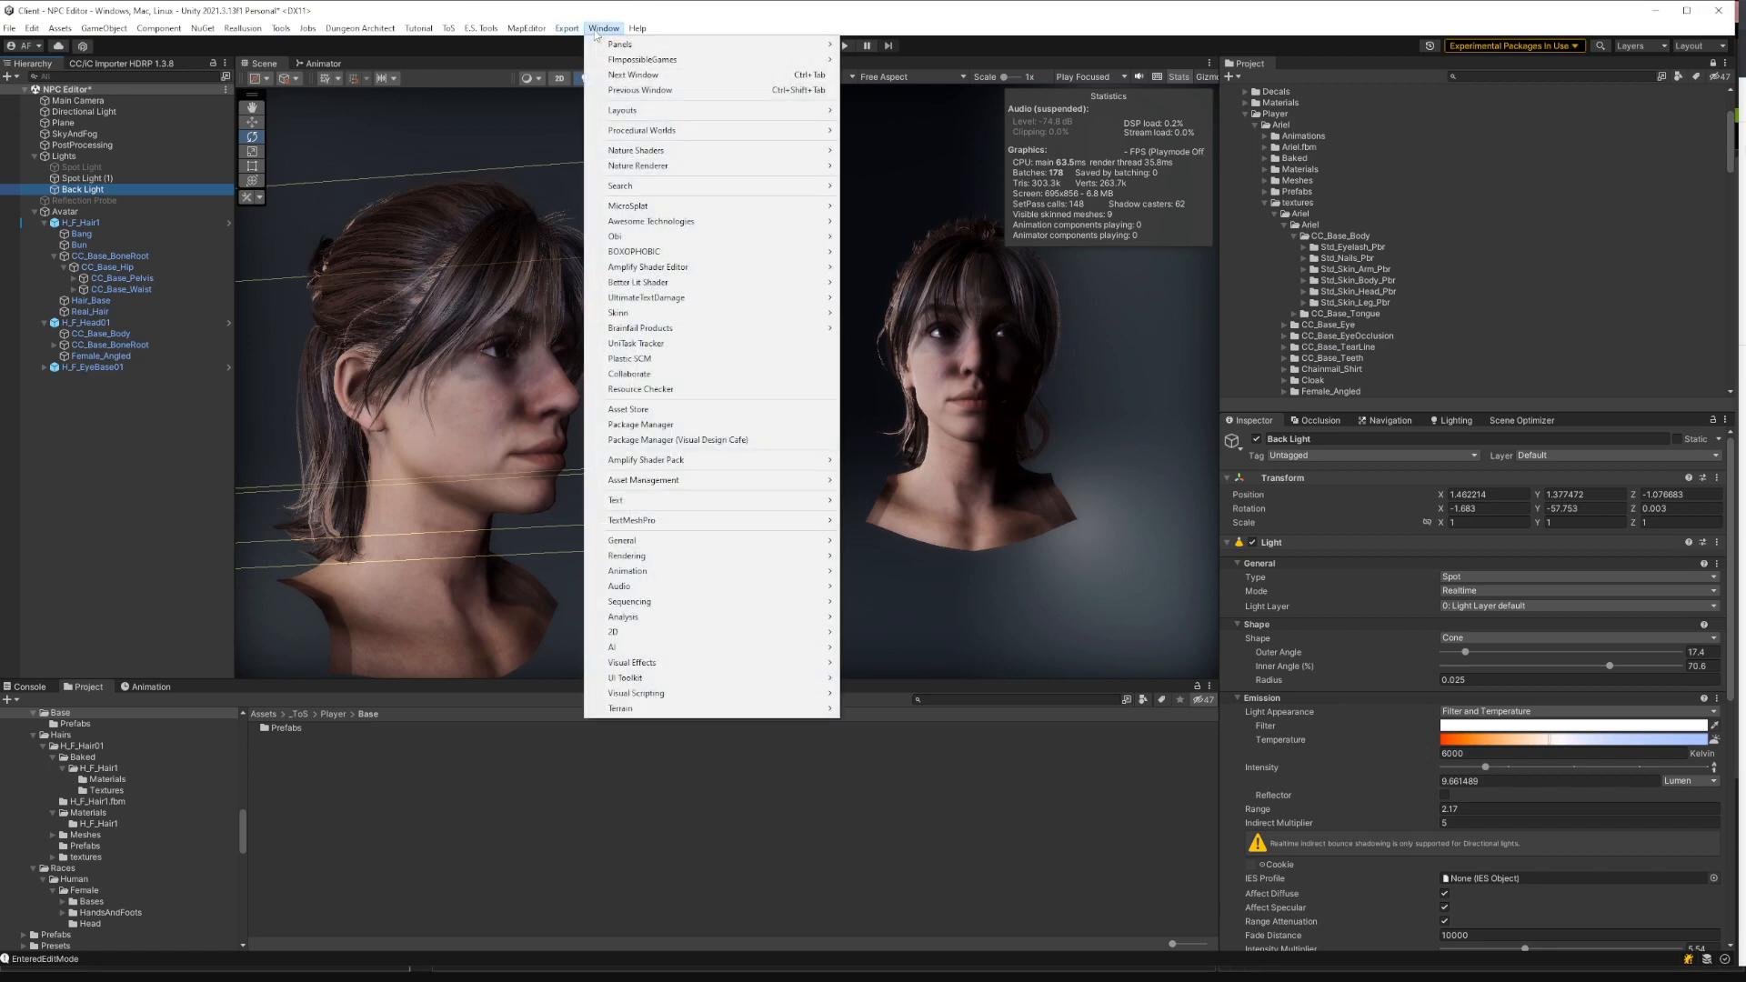
click(641, 425)
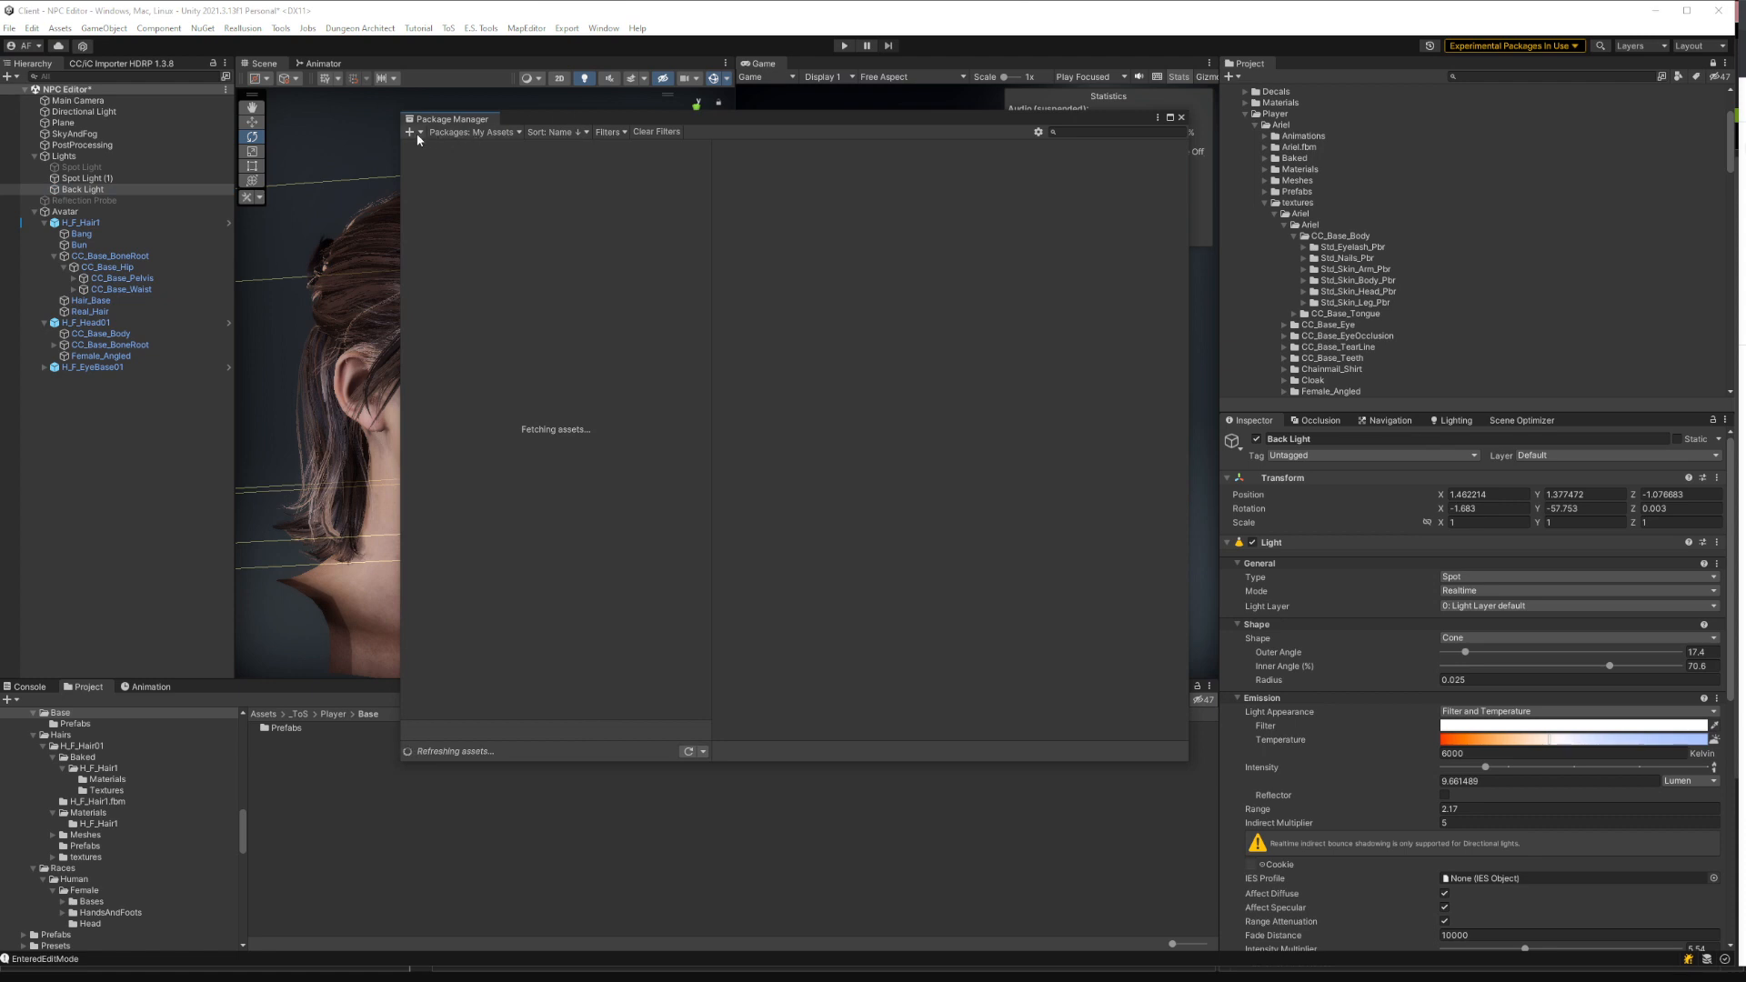
click(412, 132)
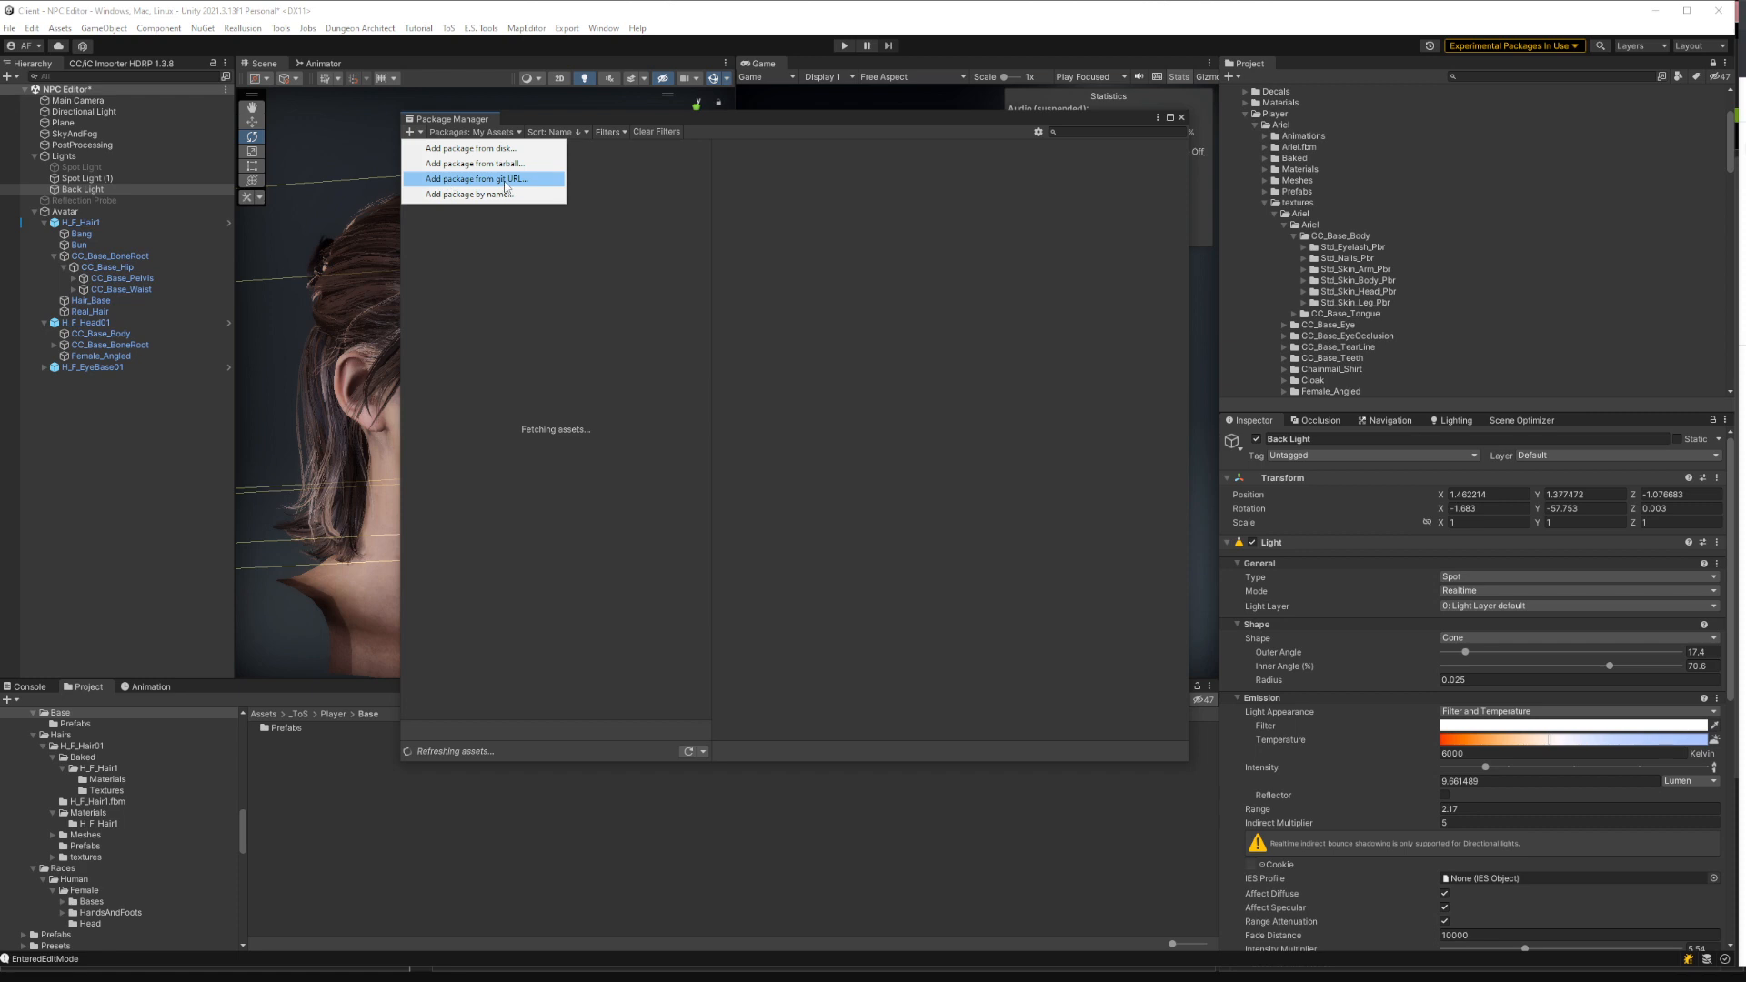
click(506, 182)
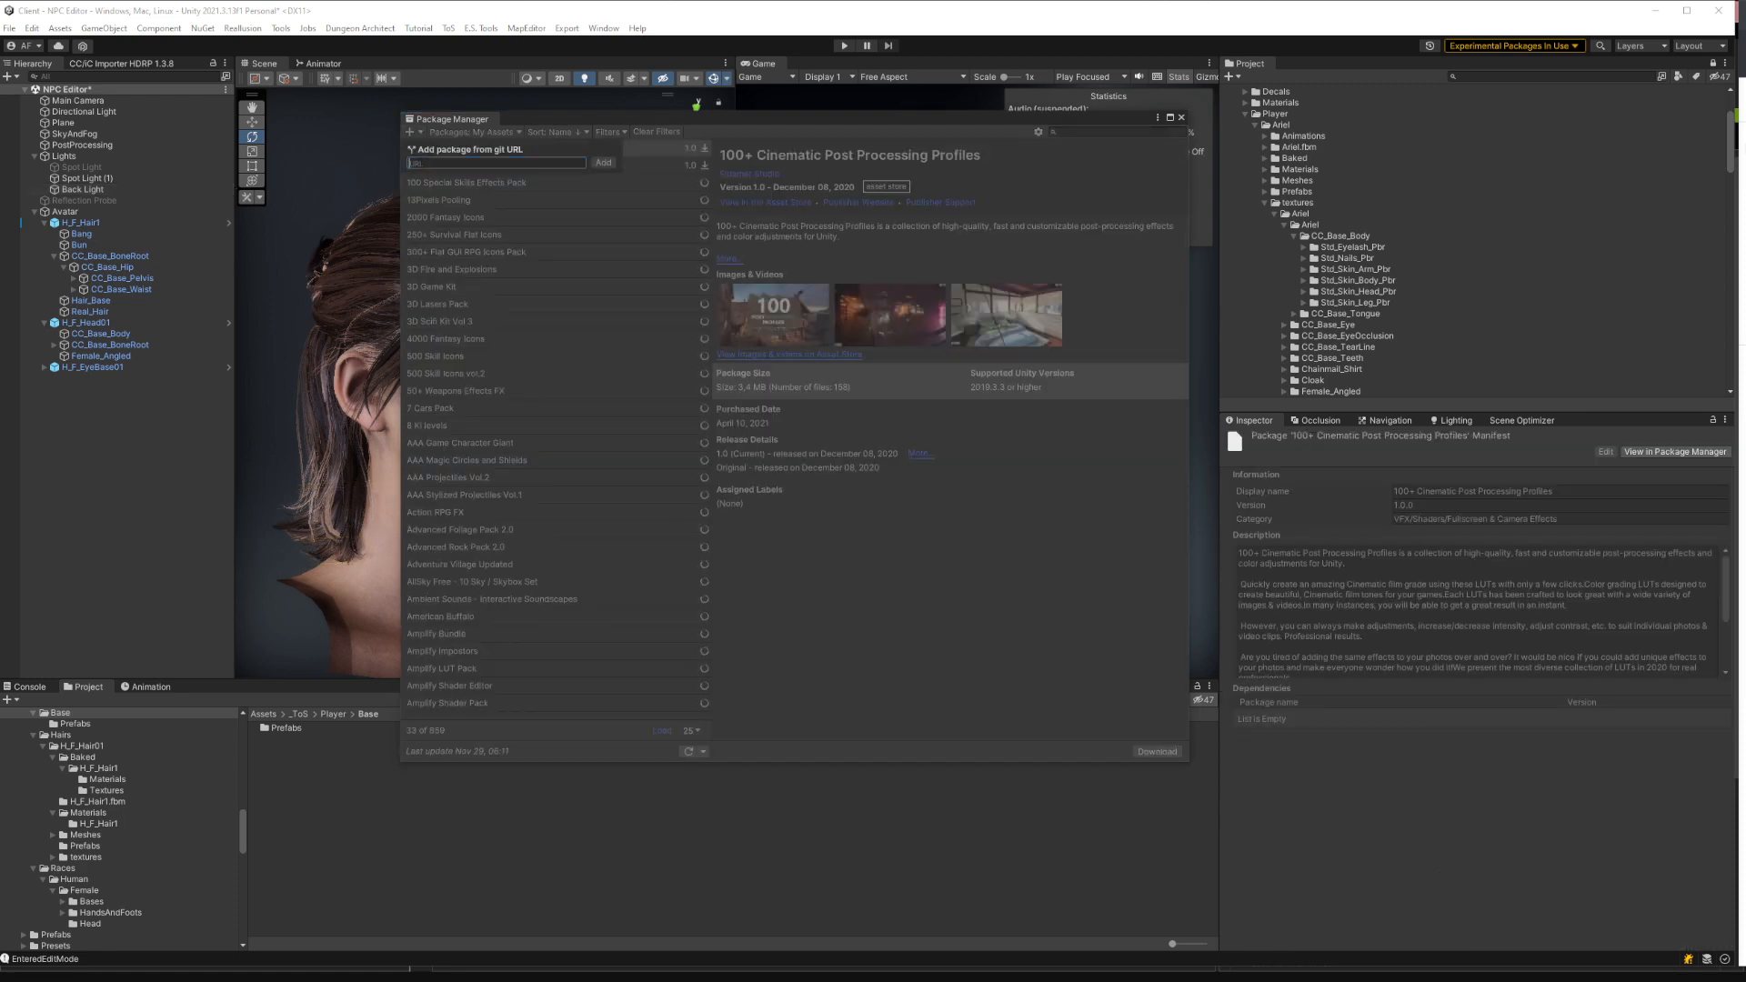
click(762, 140)
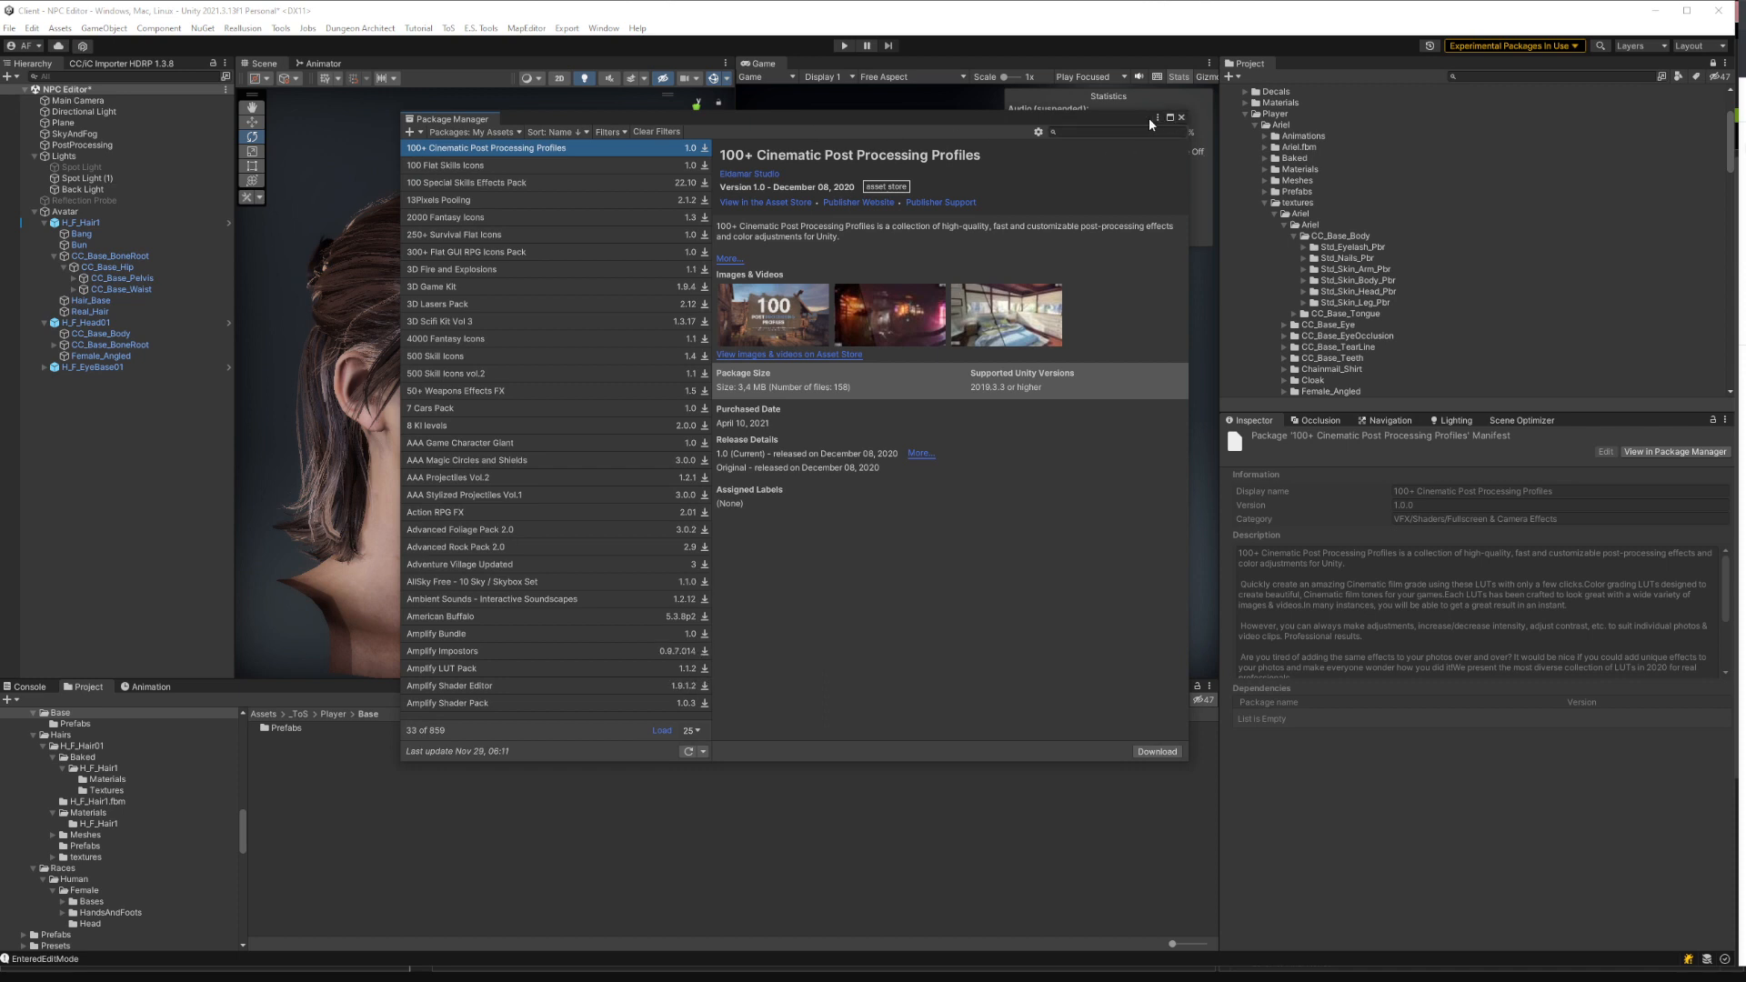
click(1182, 117)
Show the CC/iC Importer HDRP 1.3.8 window beside the scene and widen it
click(281, 28)
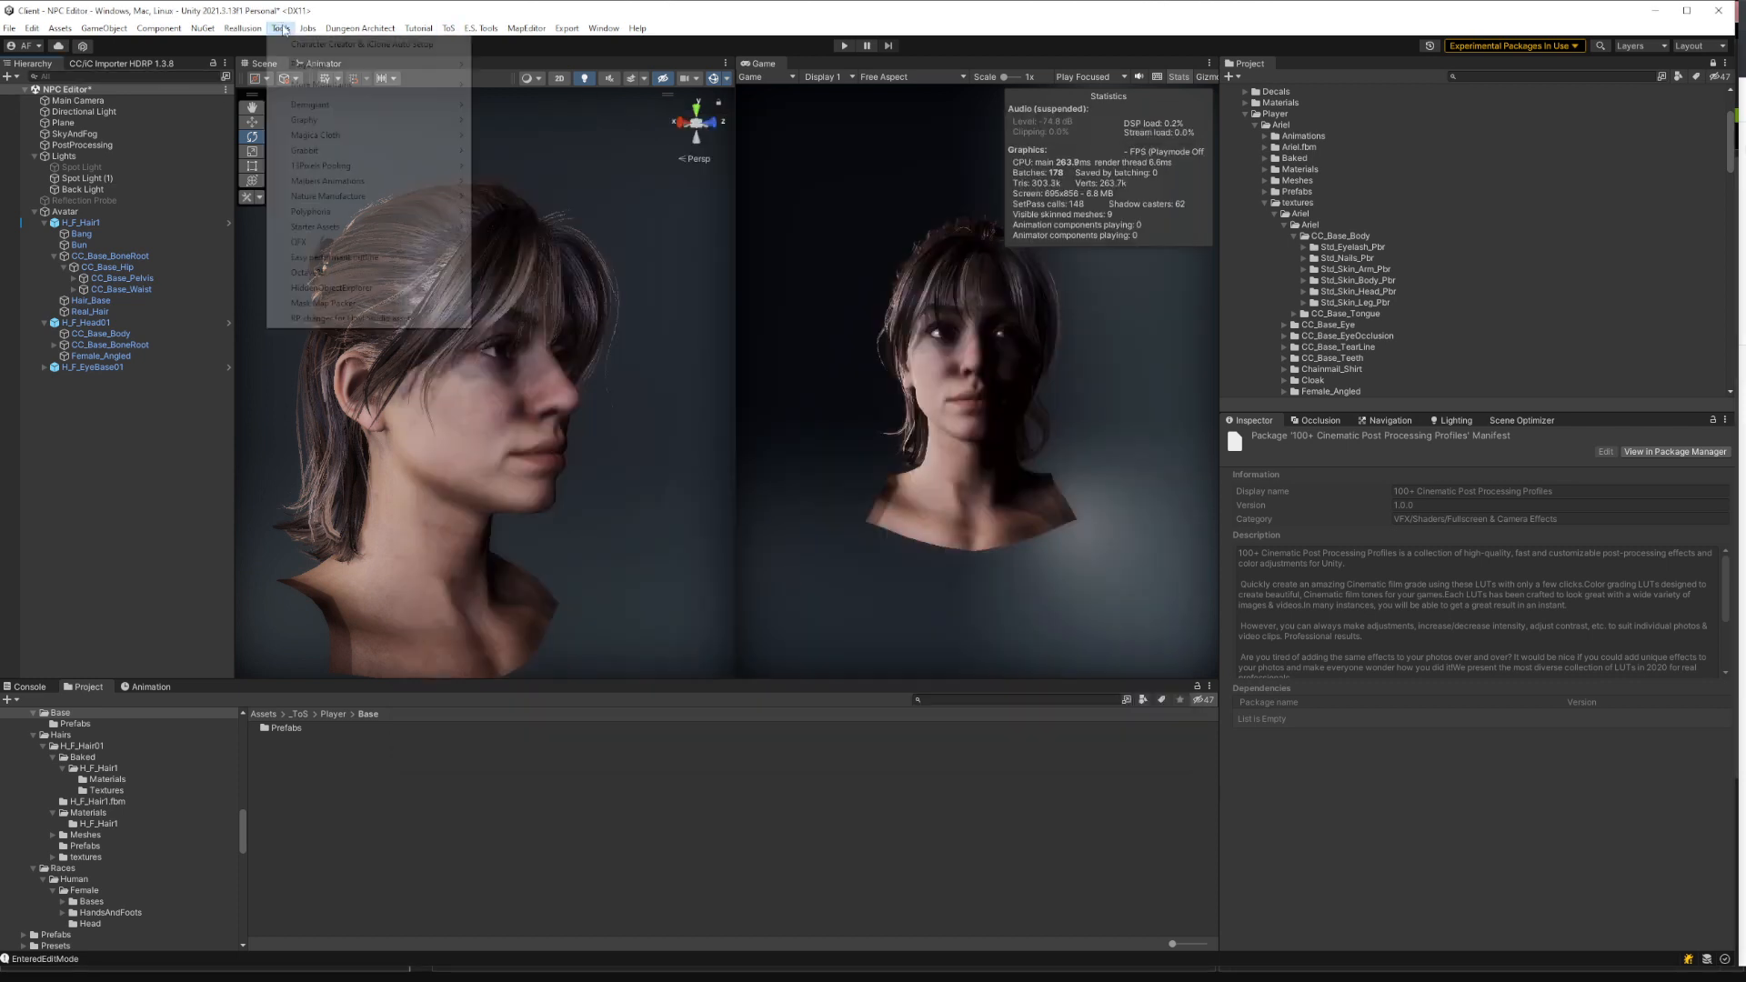
click(243, 28)
mouse_move(277, 28)
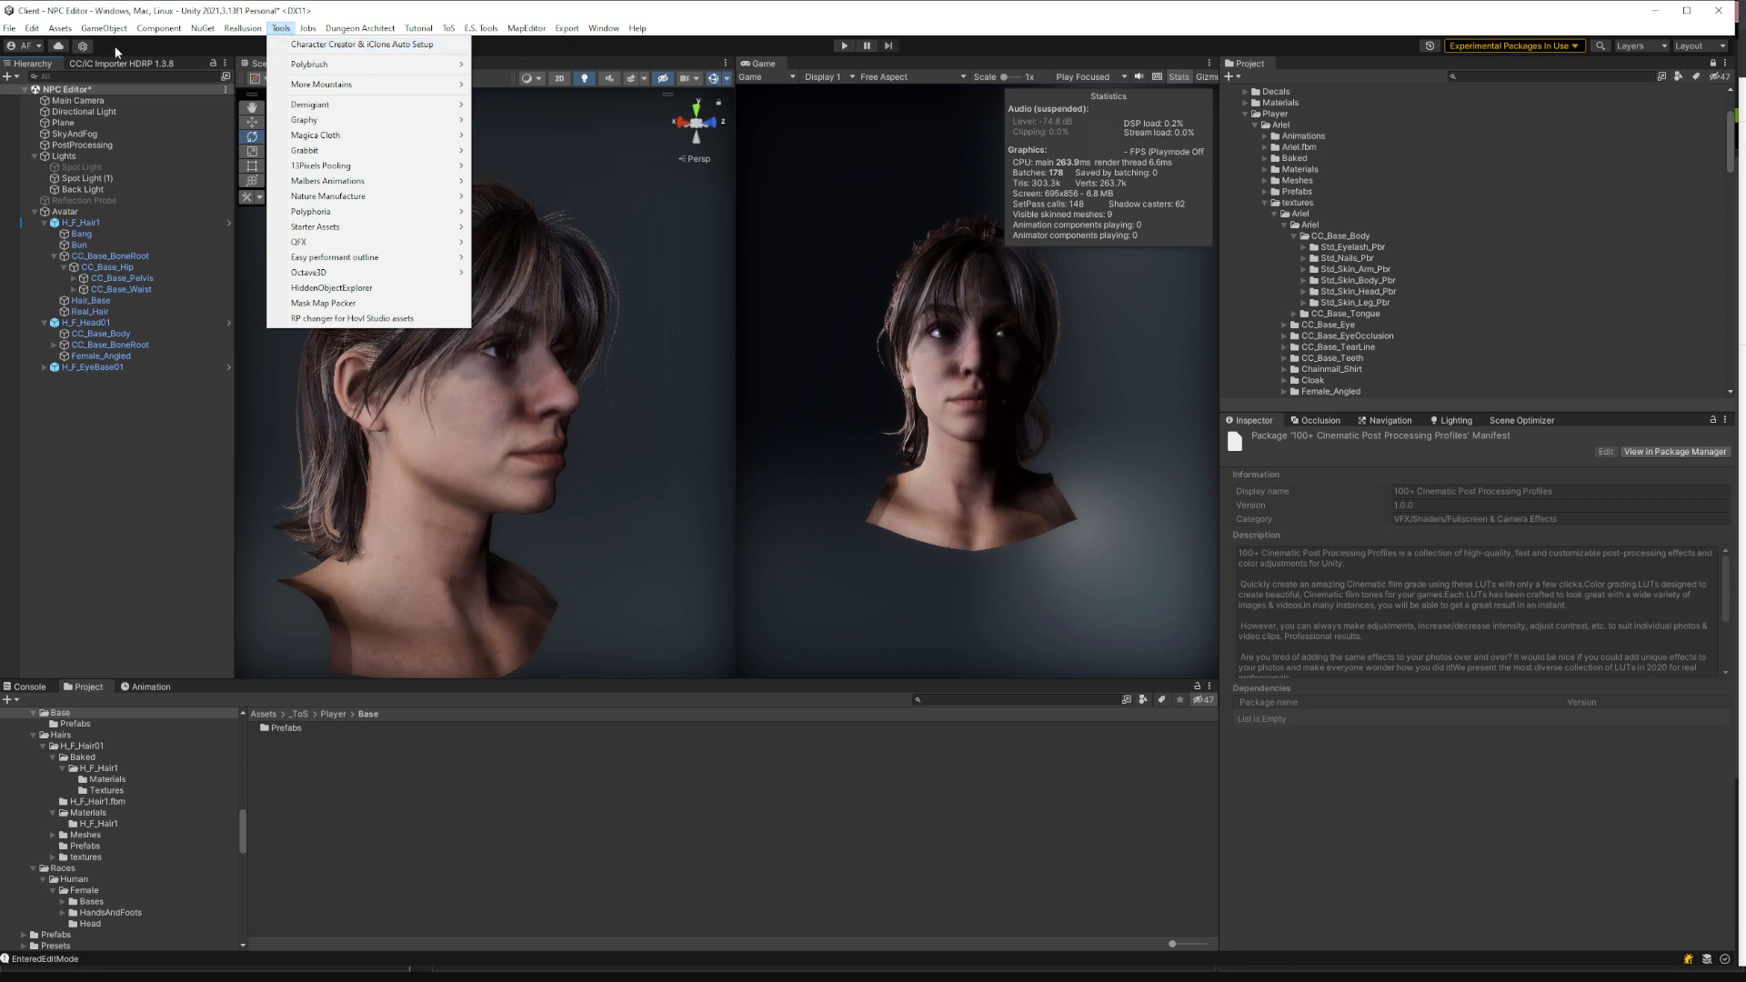
click(77, 65)
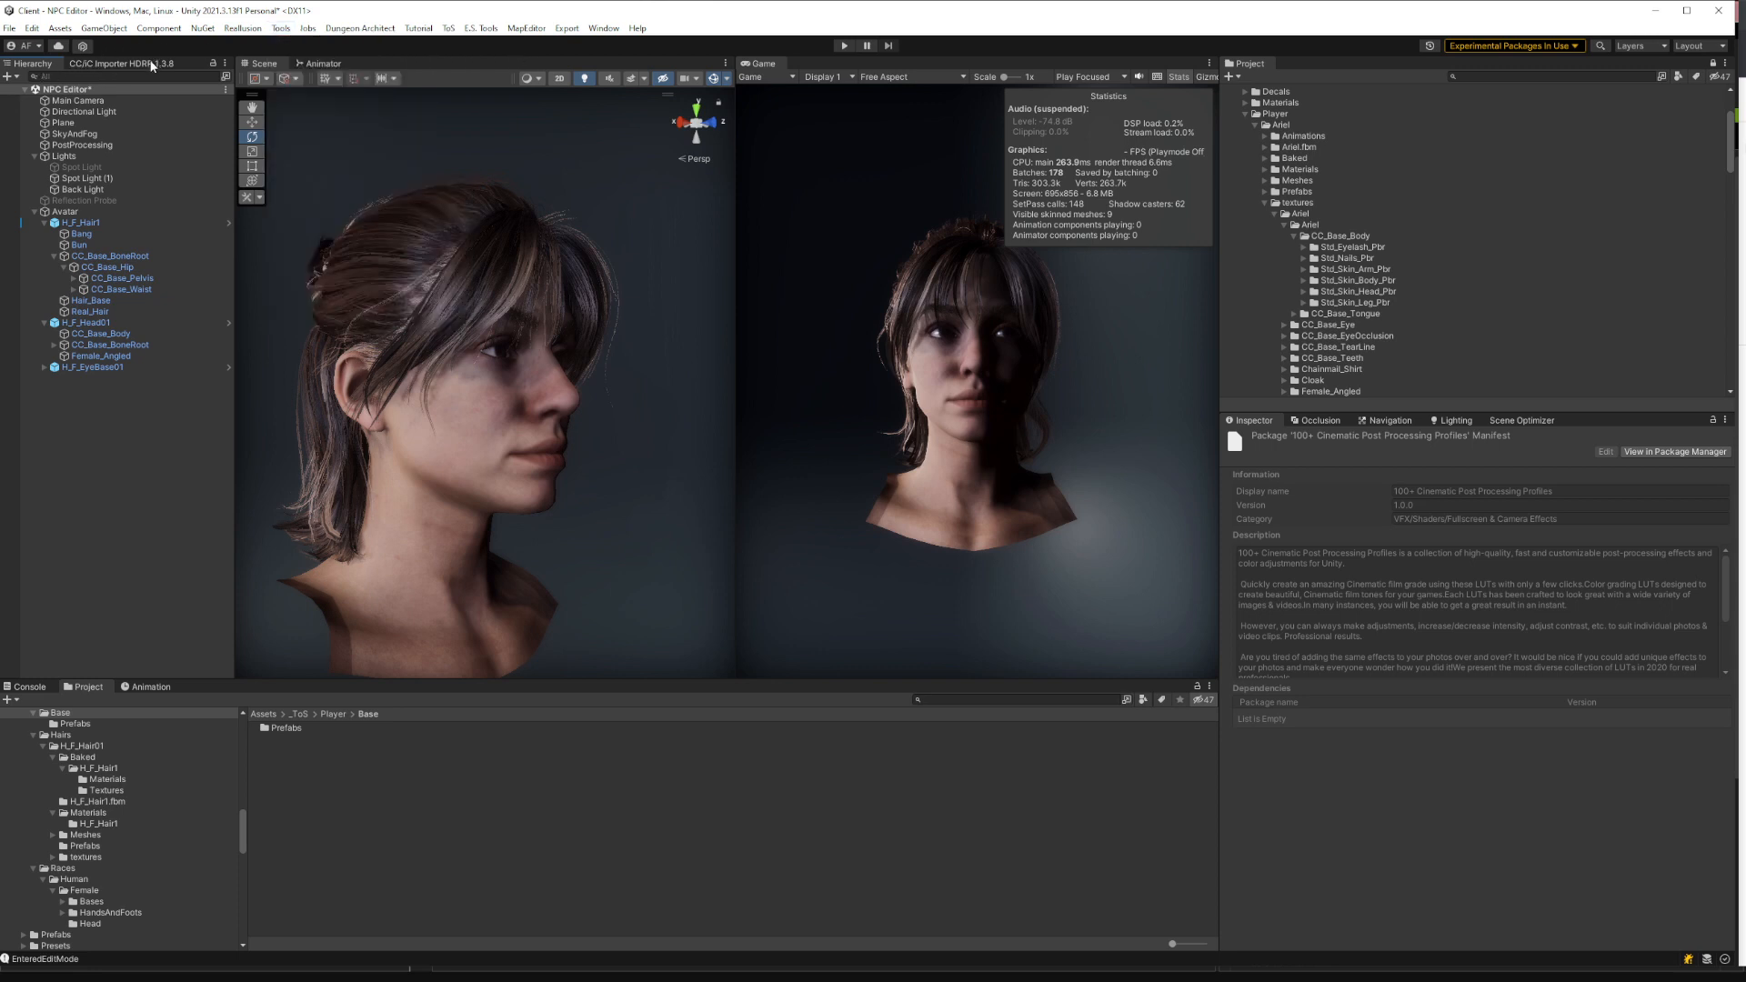
click(90, 66)
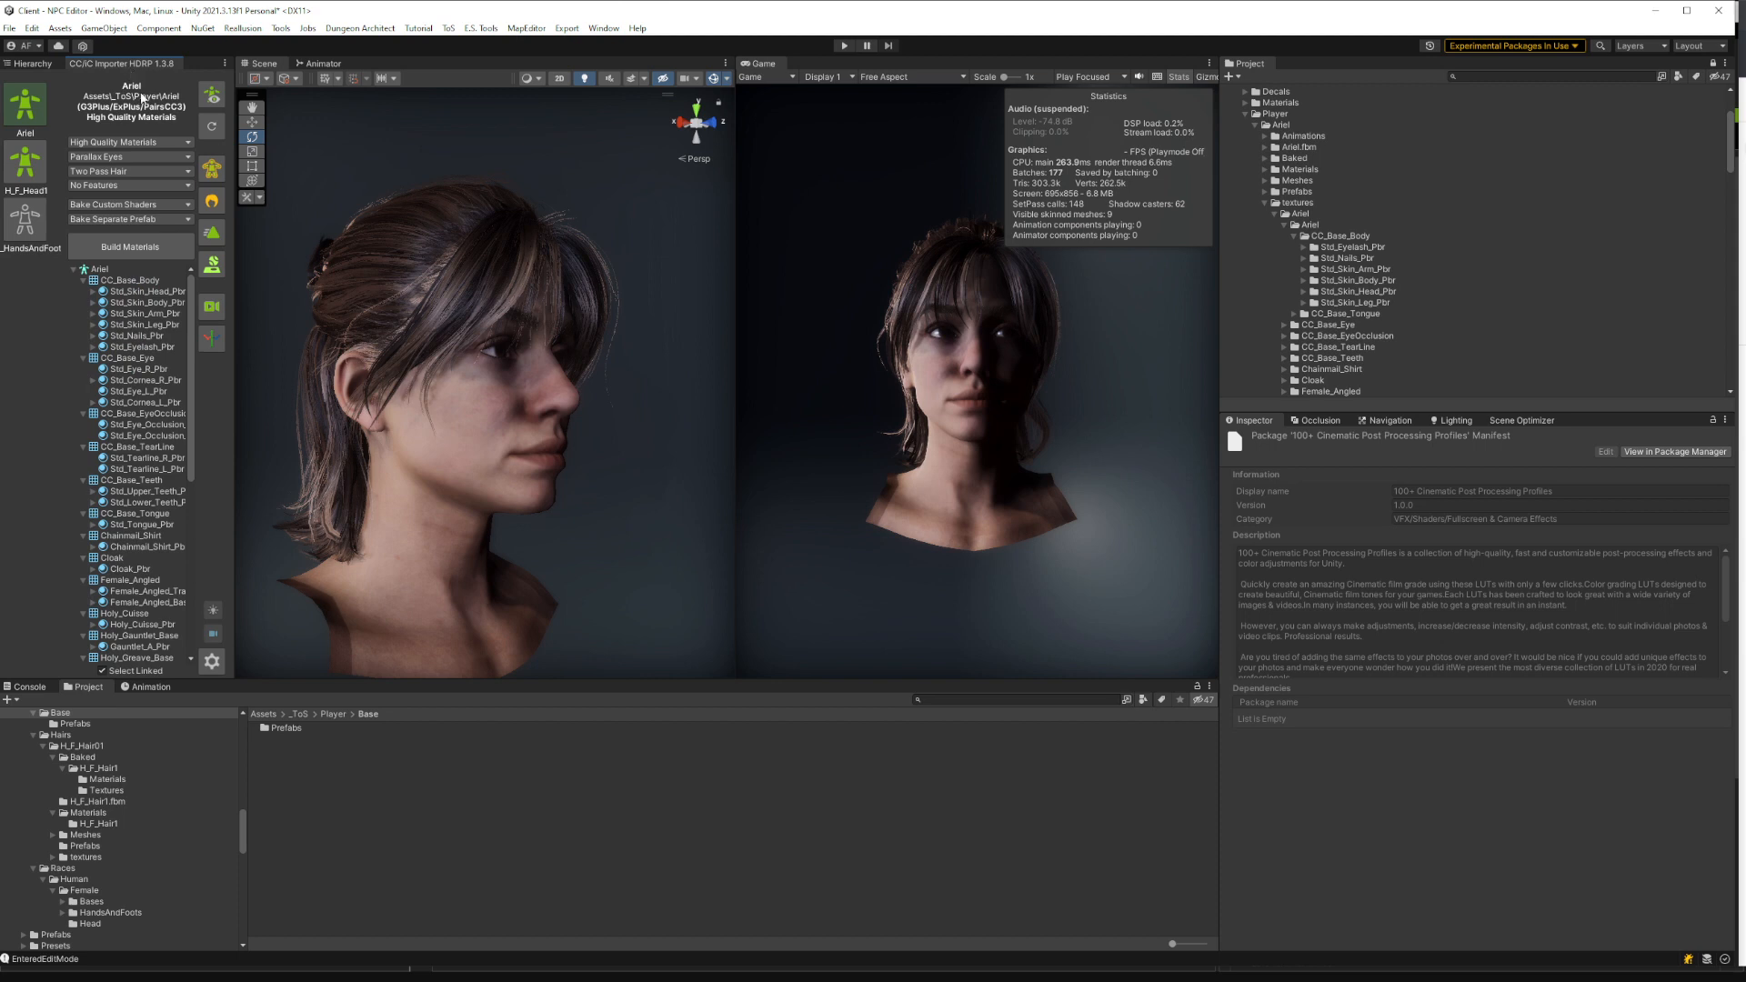
drag(235, 361, 282, 361)
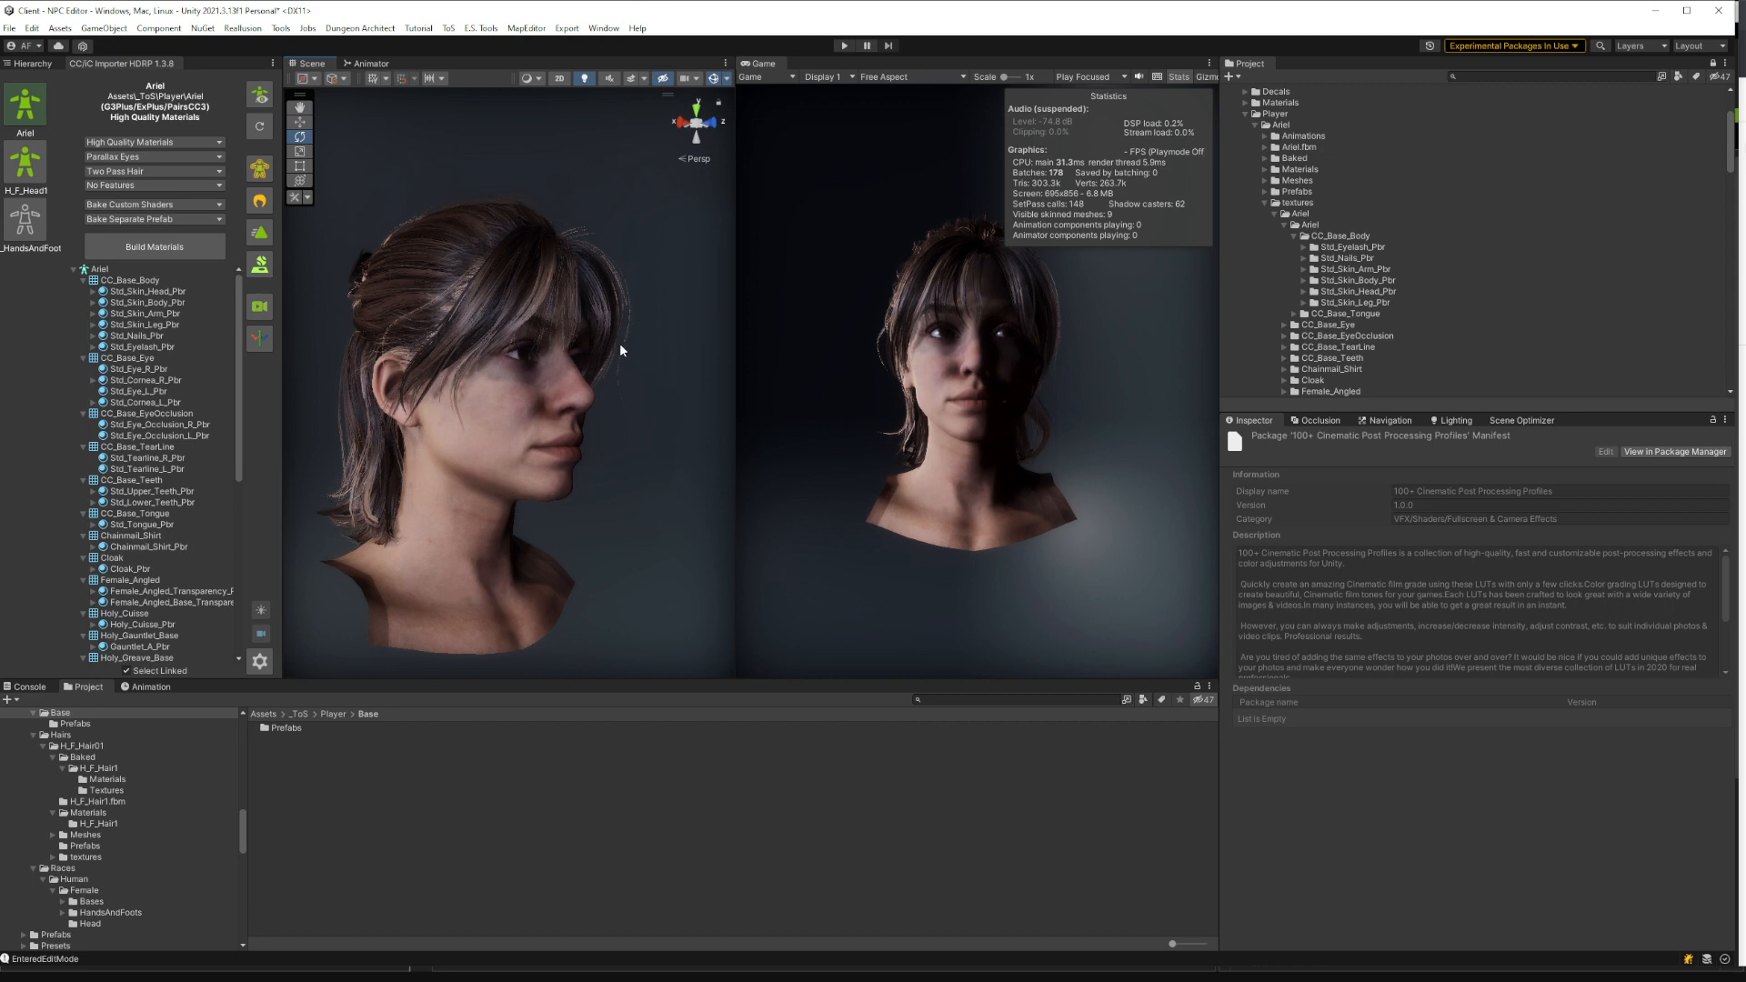
Set the Clip Quality of the Bang hair mesh's Hair_Transparency_2 material to Standard and inspect the fringe up close
click(507, 272)
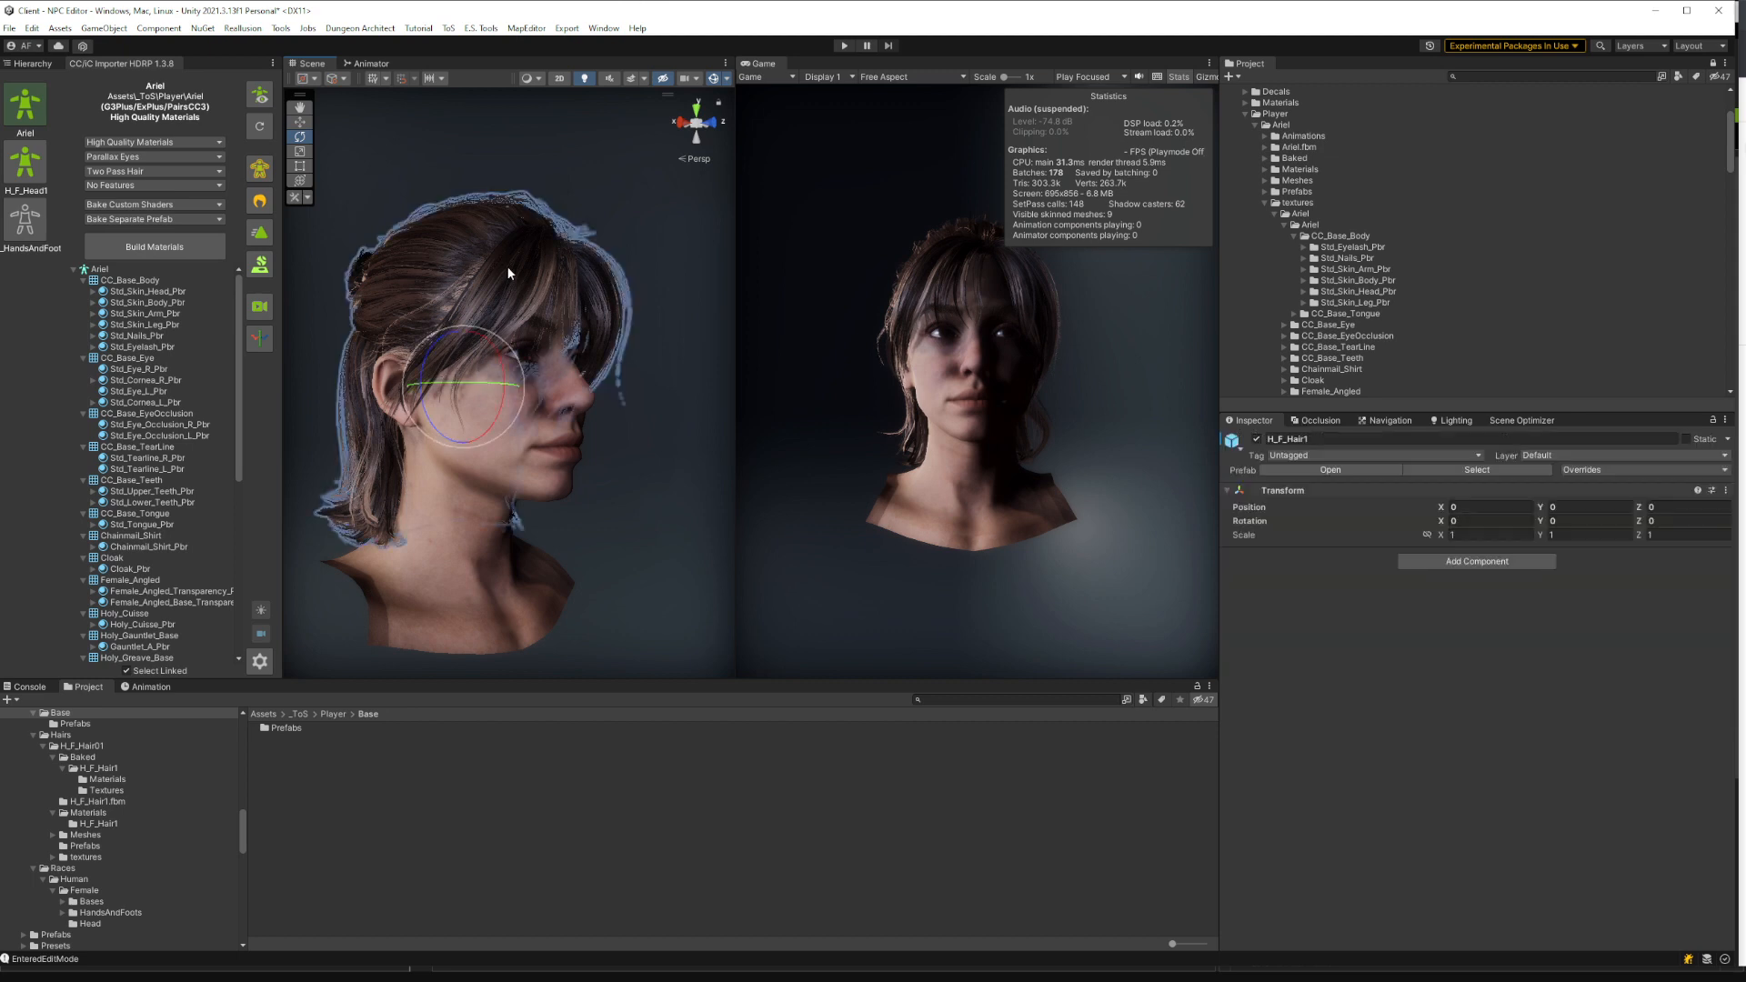
click(618, 302)
click(619, 300)
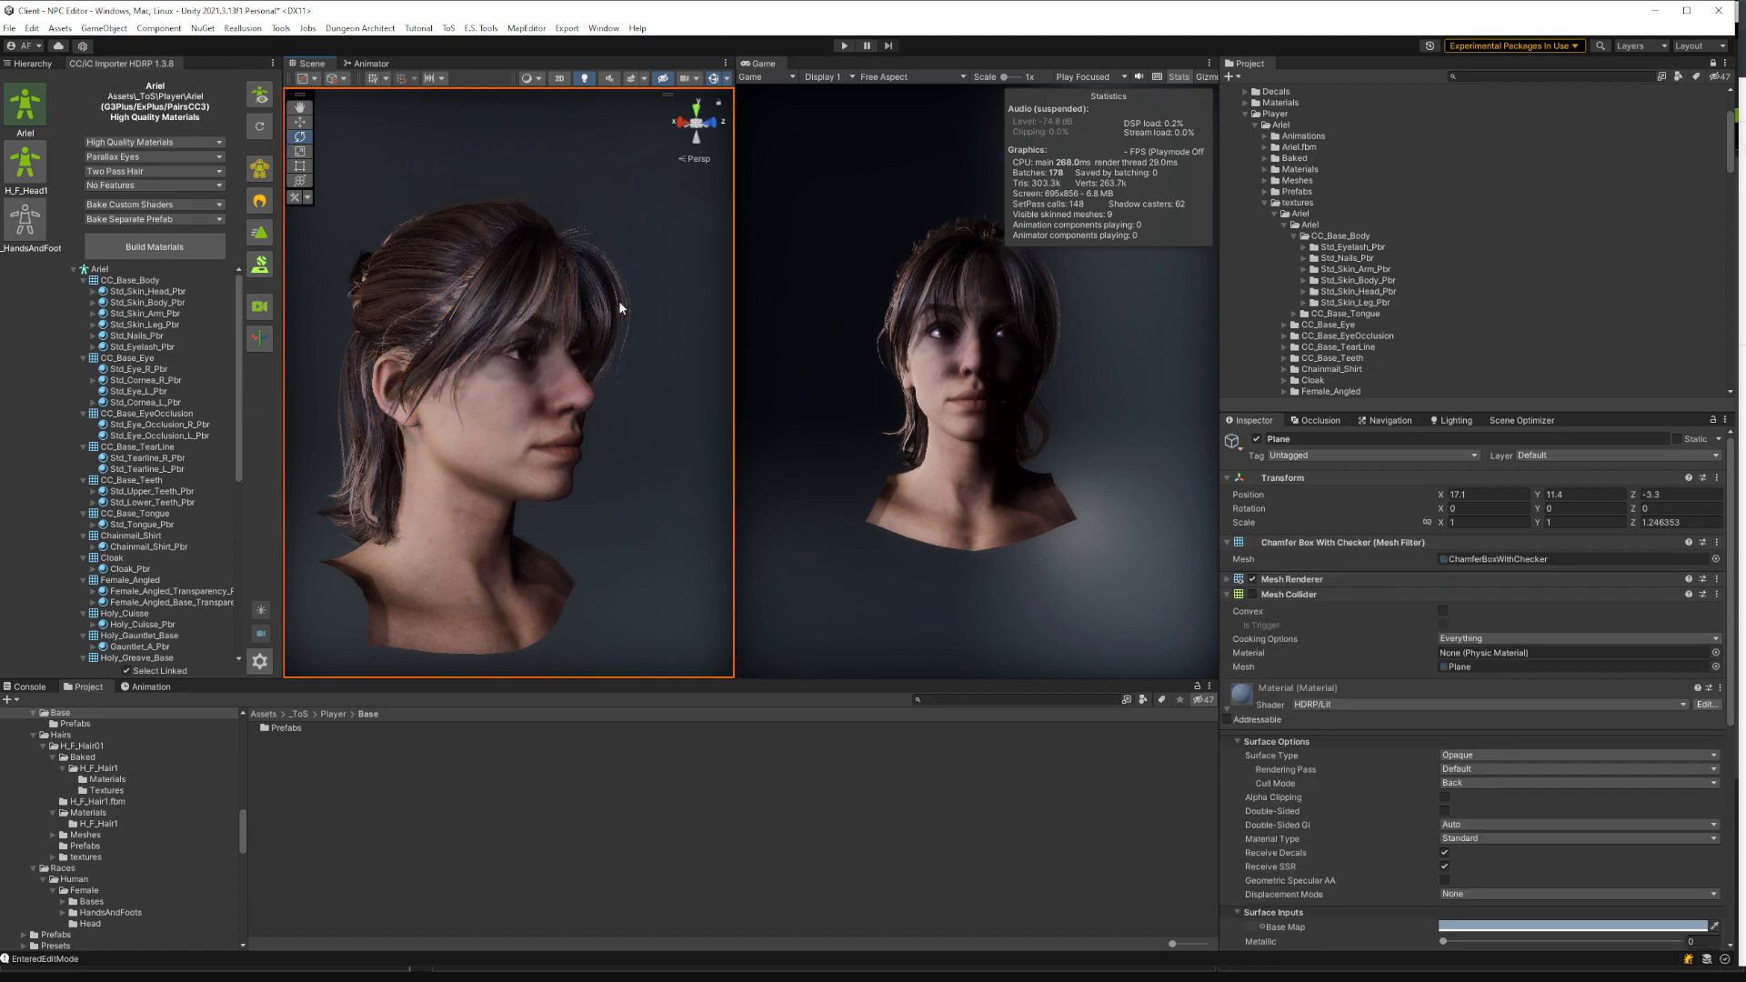
click(612, 302)
click(606, 291)
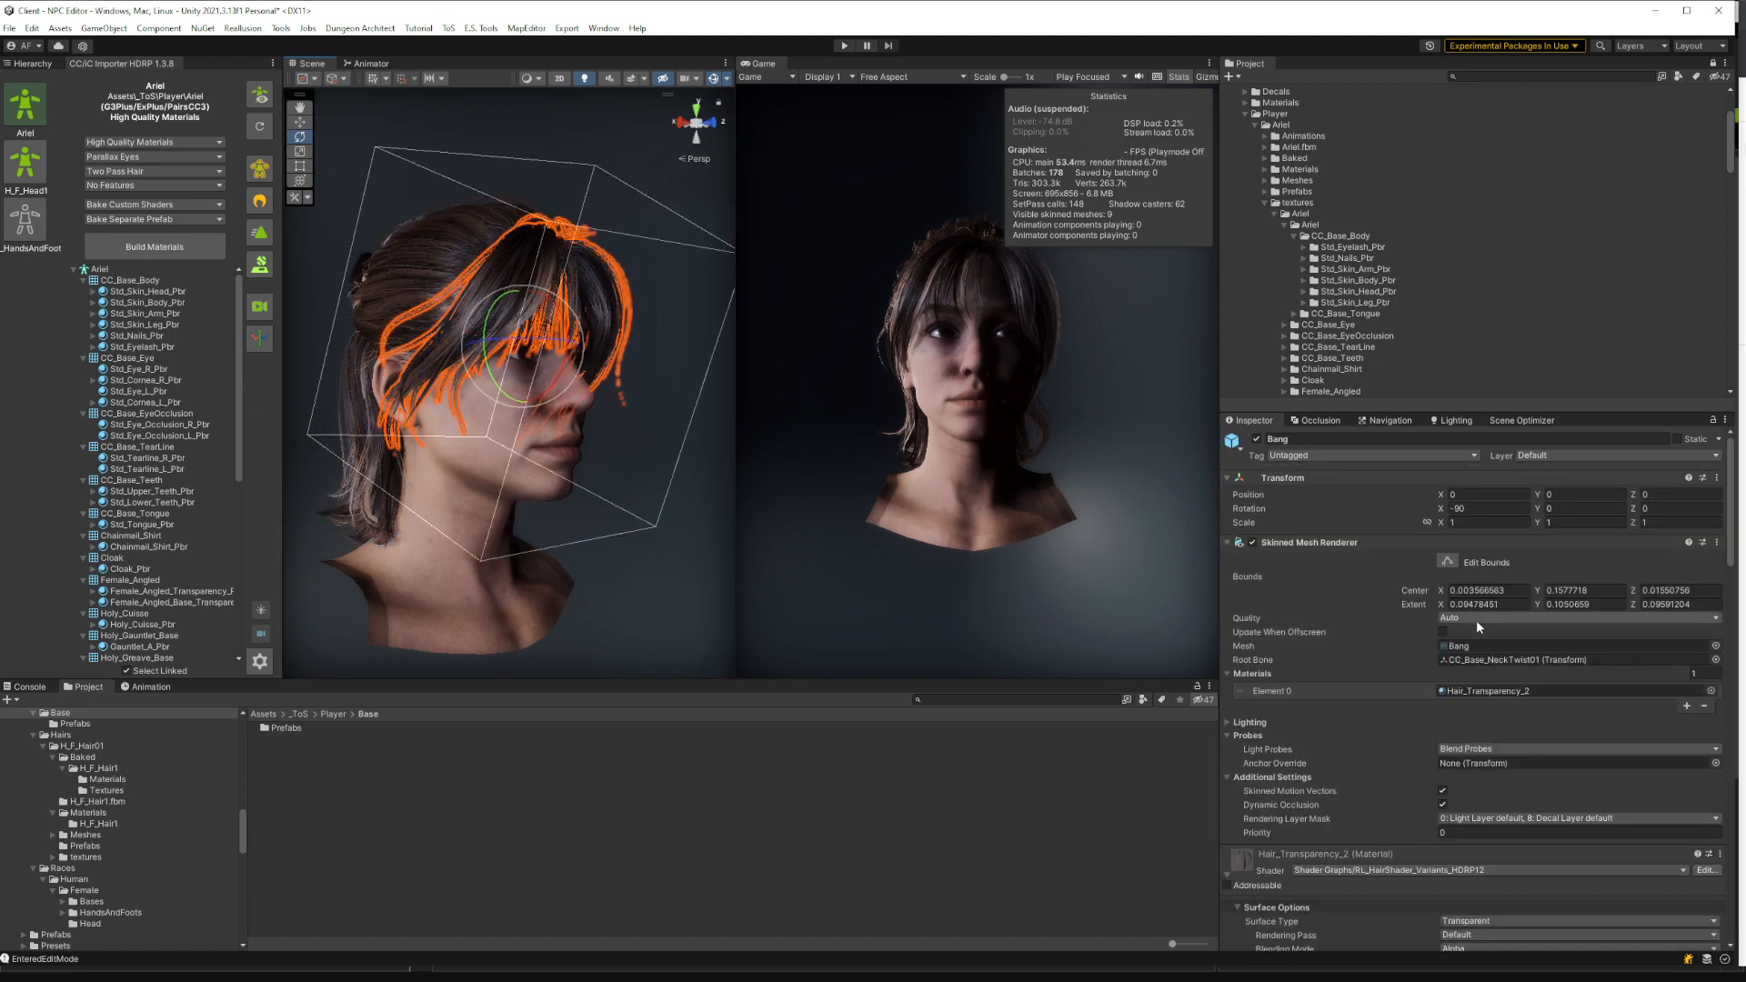
scroll(1708, 900, down, 20)
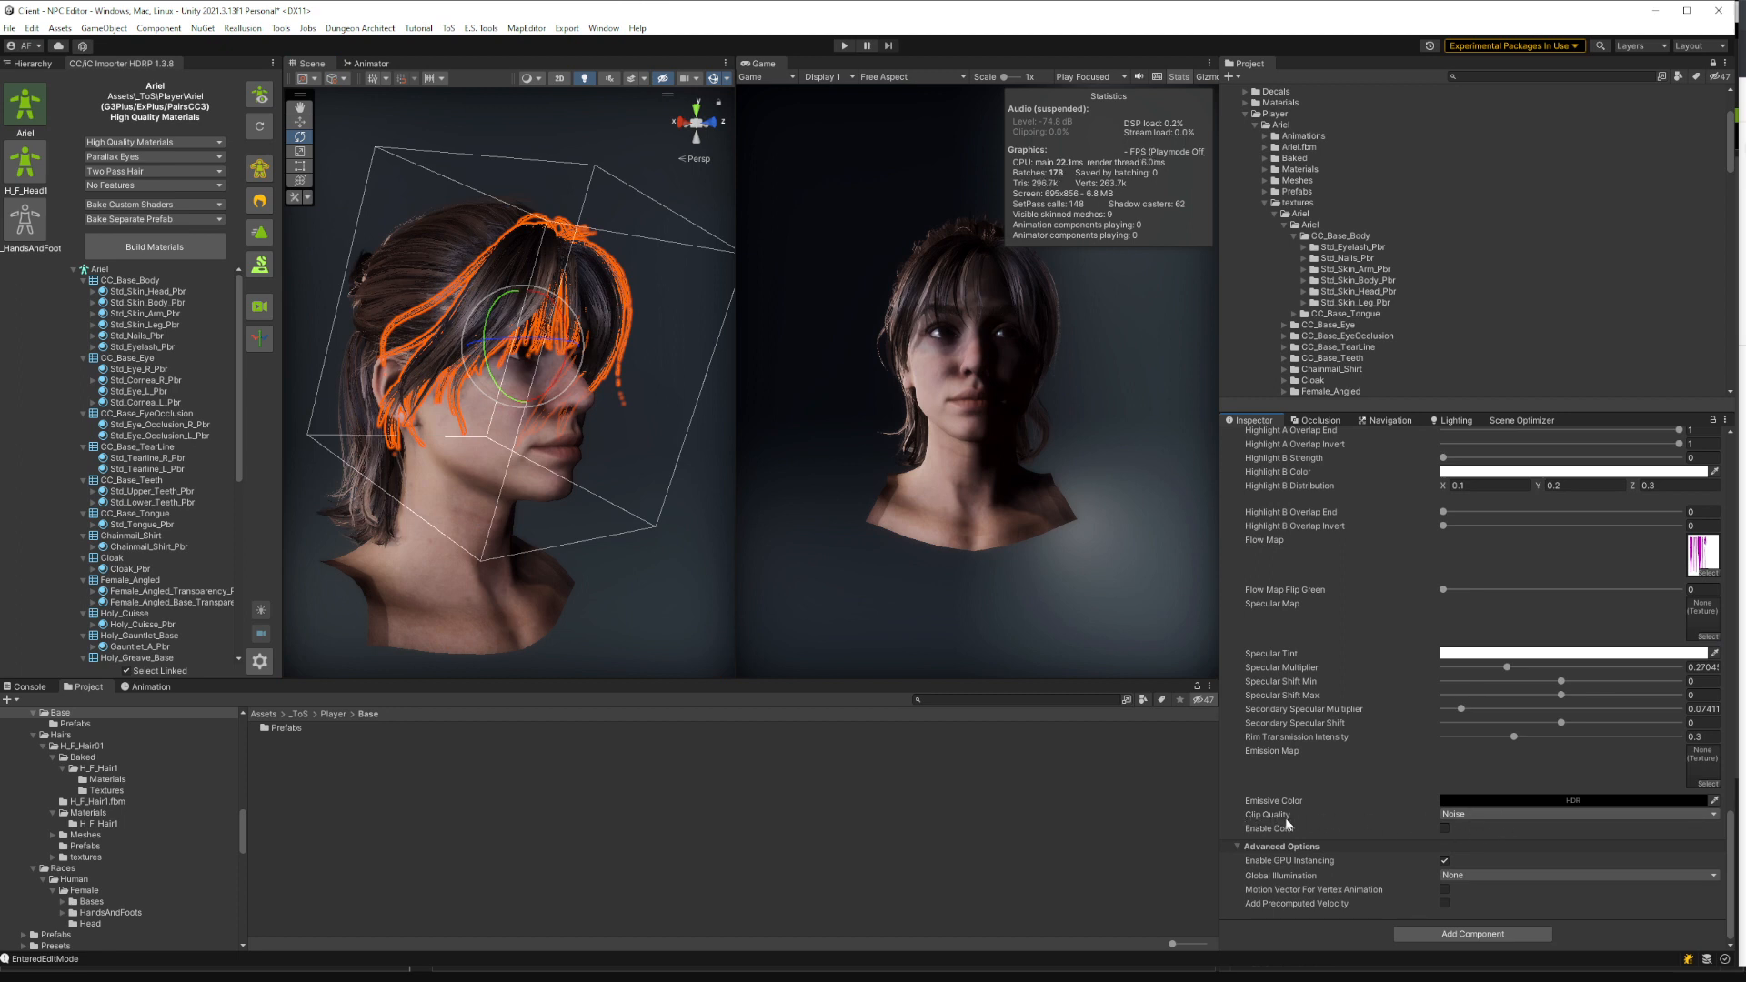
click(1453, 815)
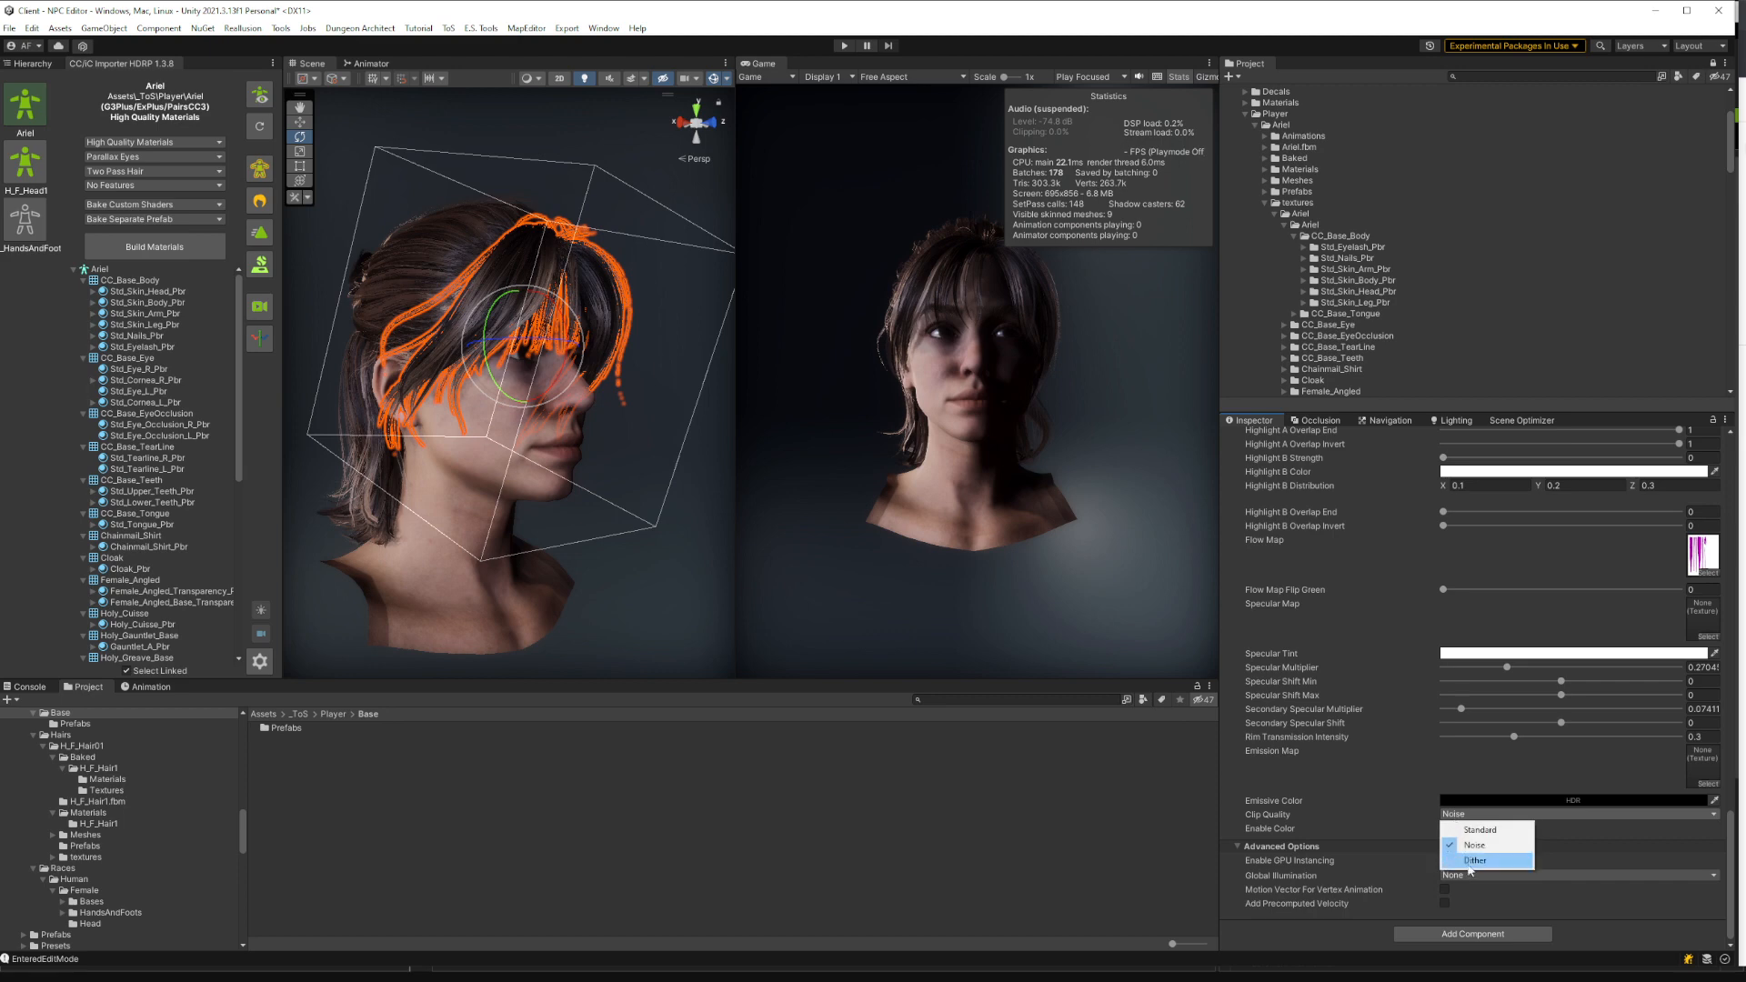
click(1496, 830)
click(658, 319)
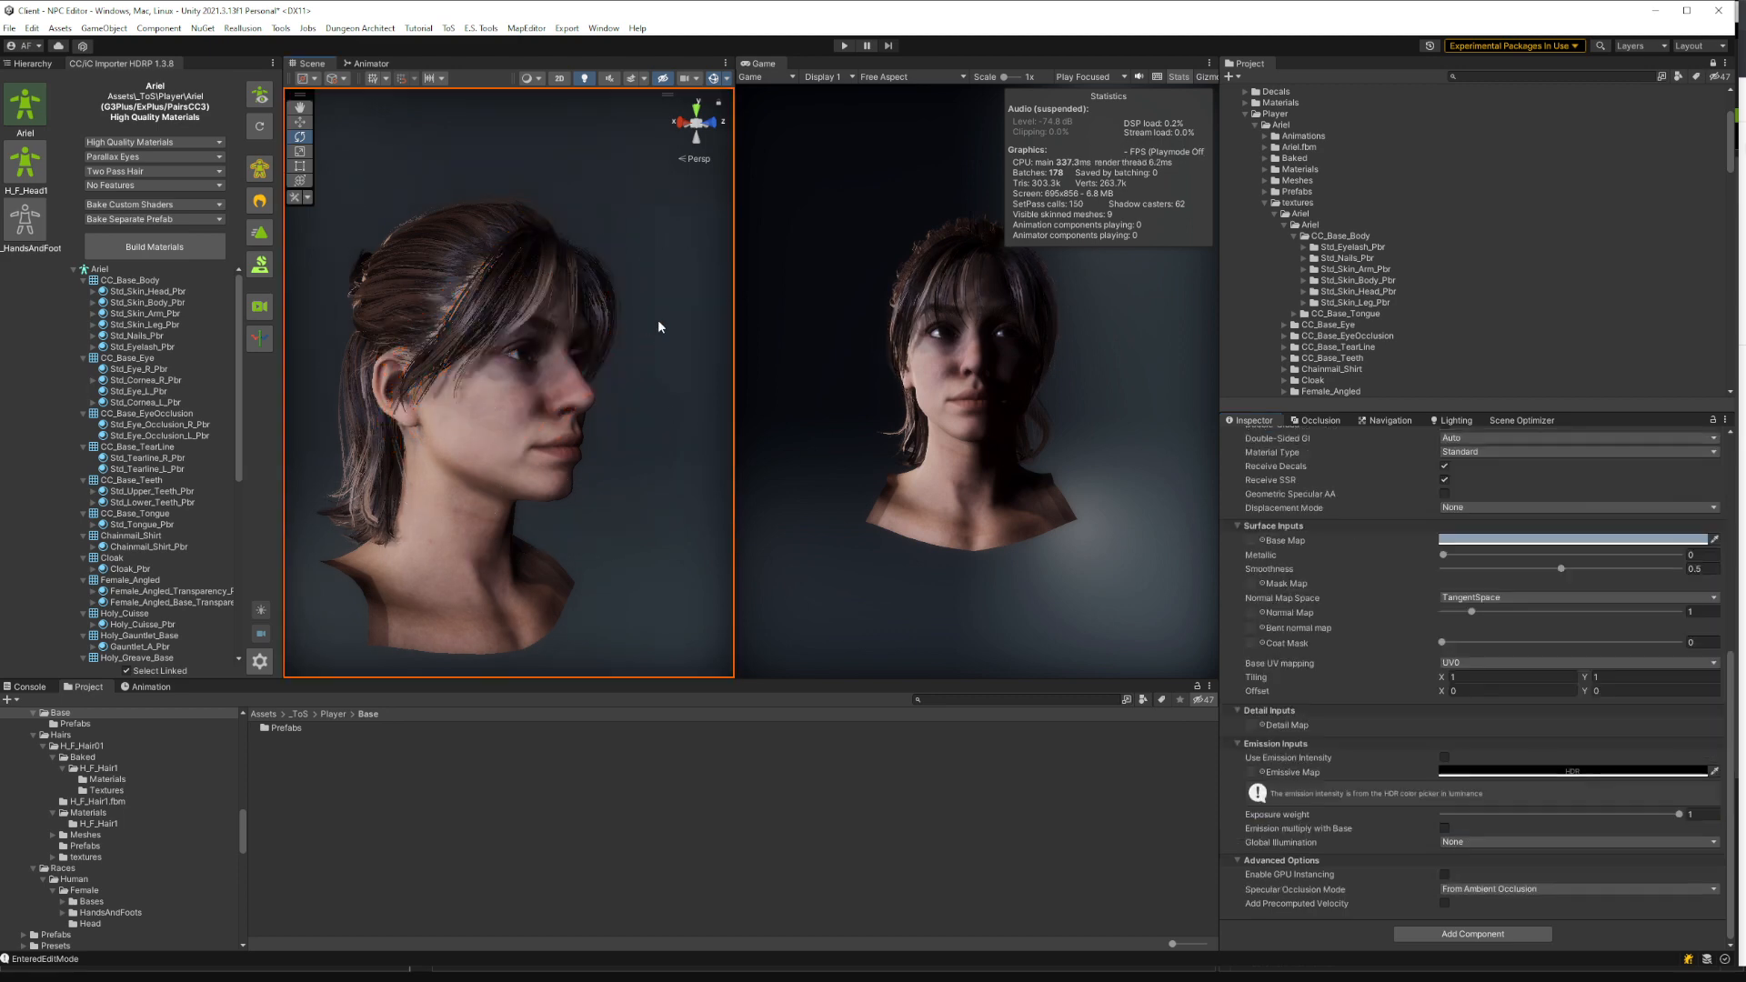
scroll(506, 274, up, 6)
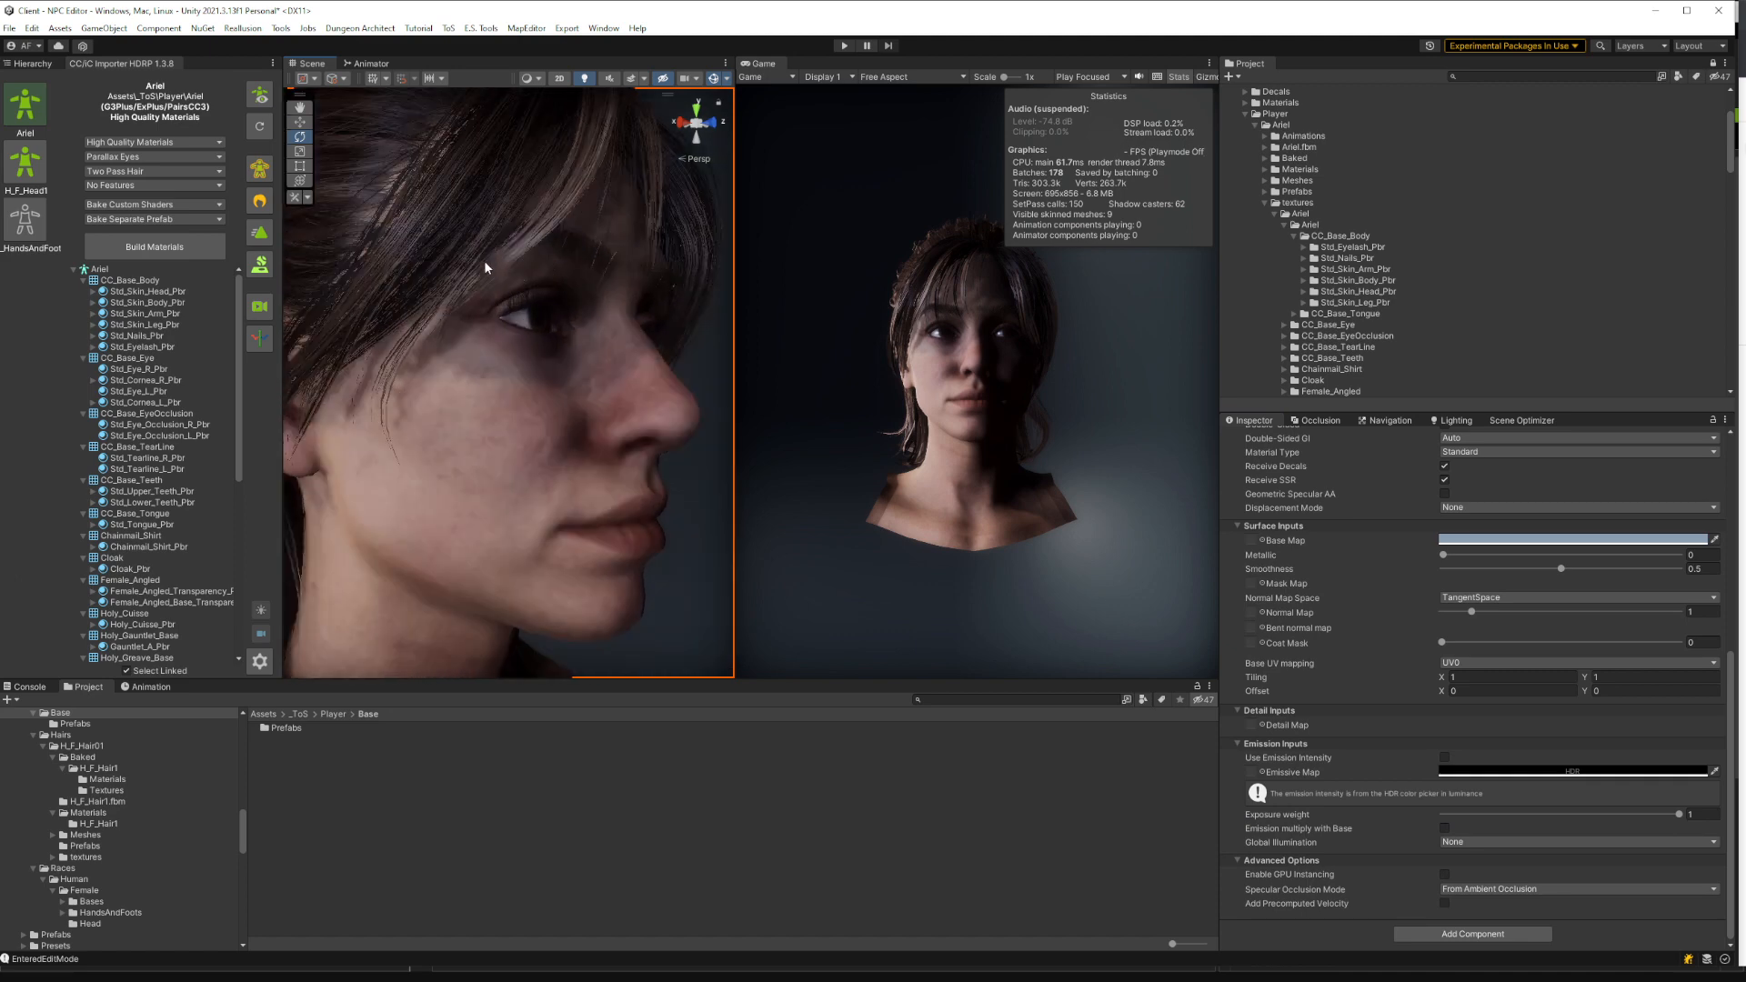
Set the Clip Quality of the Bang mesh's hair material to Dither and deselect the mesh
click(493, 204)
key(f)
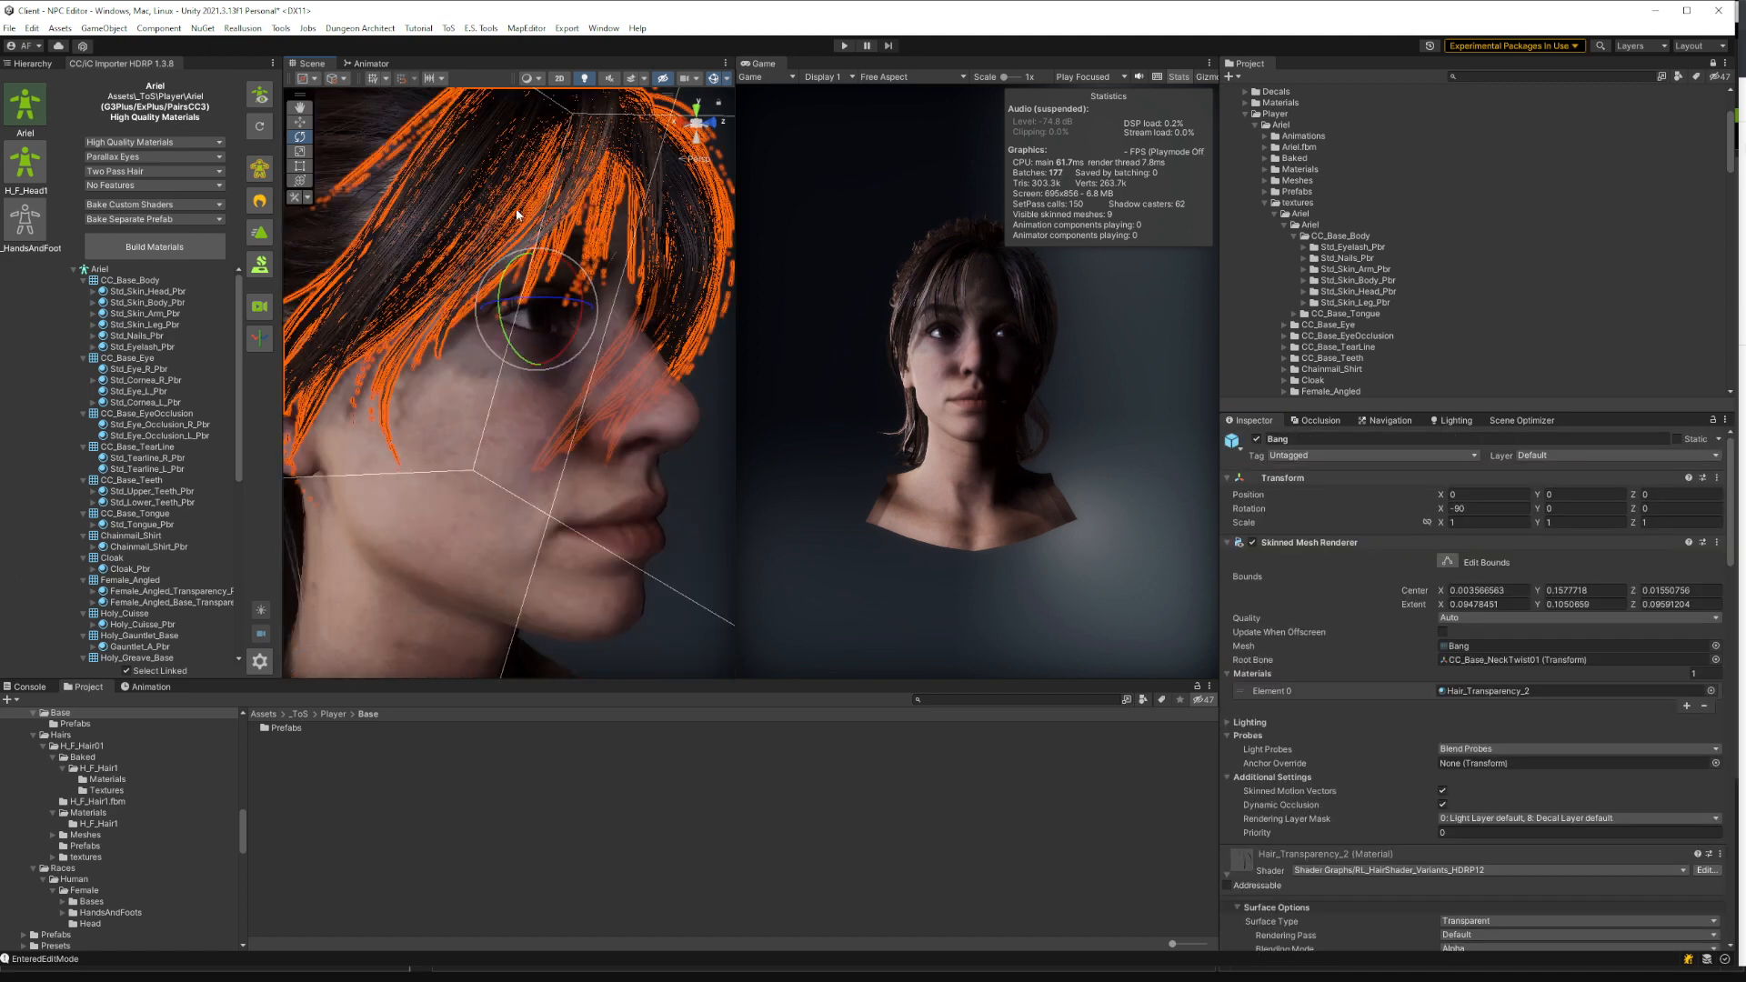
scroll(1400, 818, down, 15)
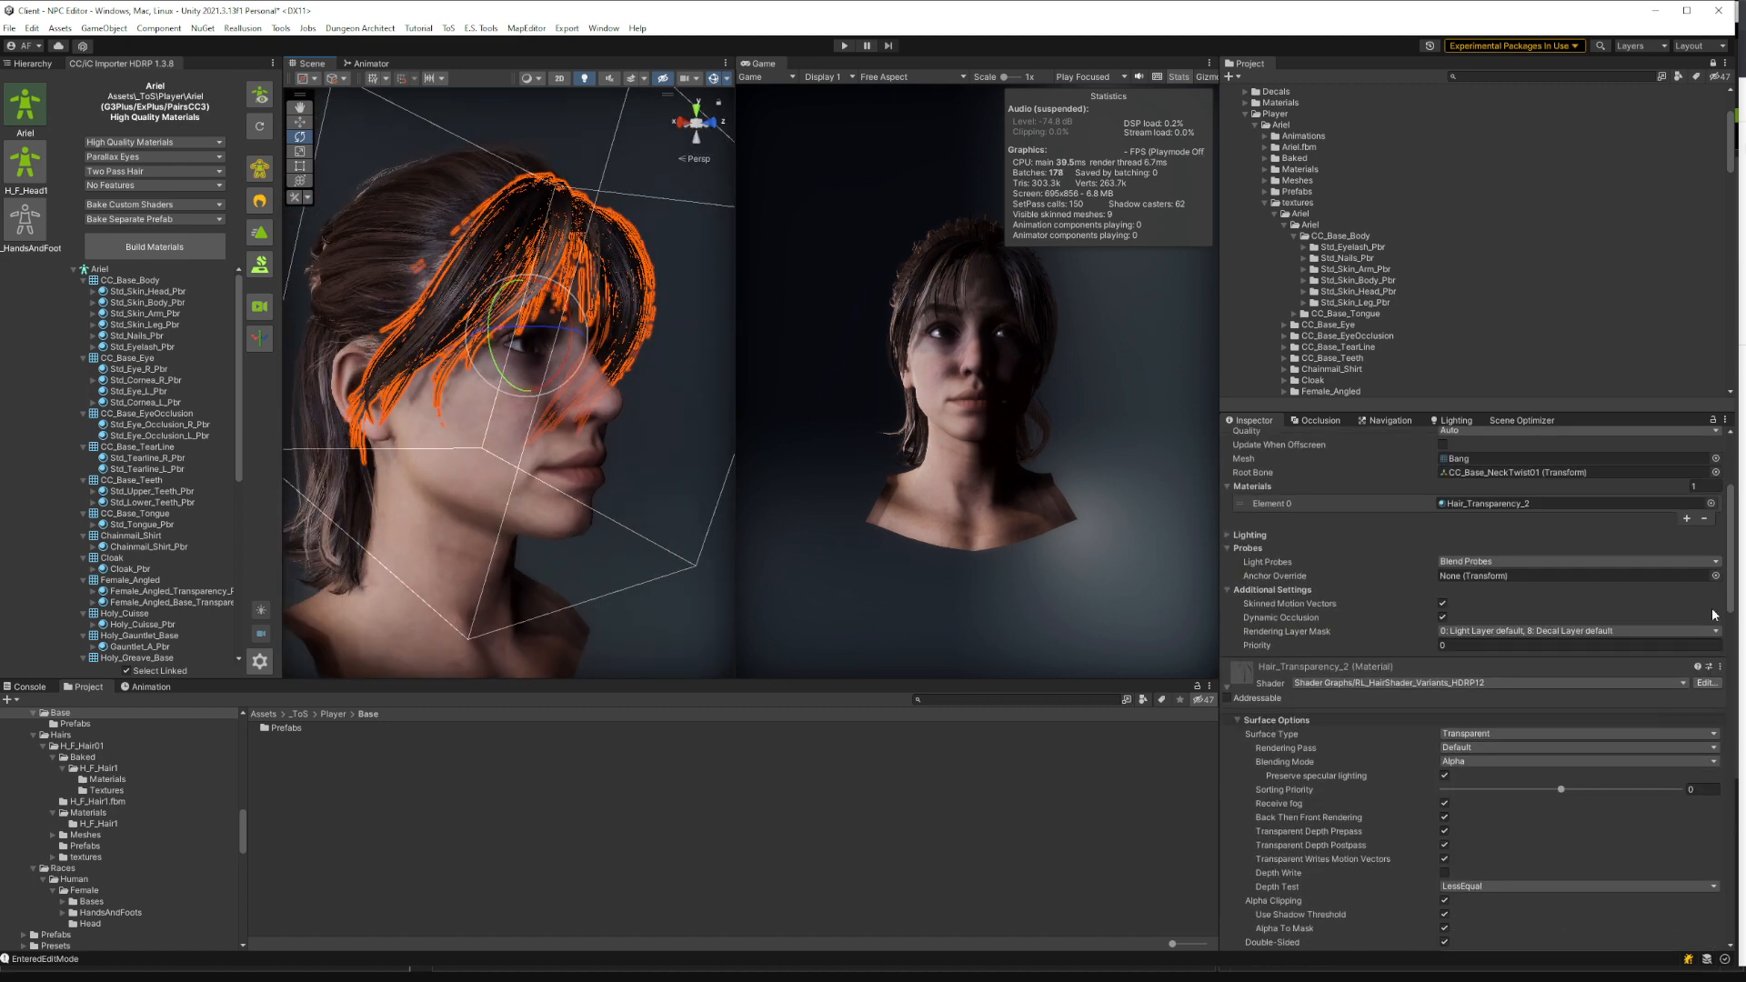
click(1486, 816)
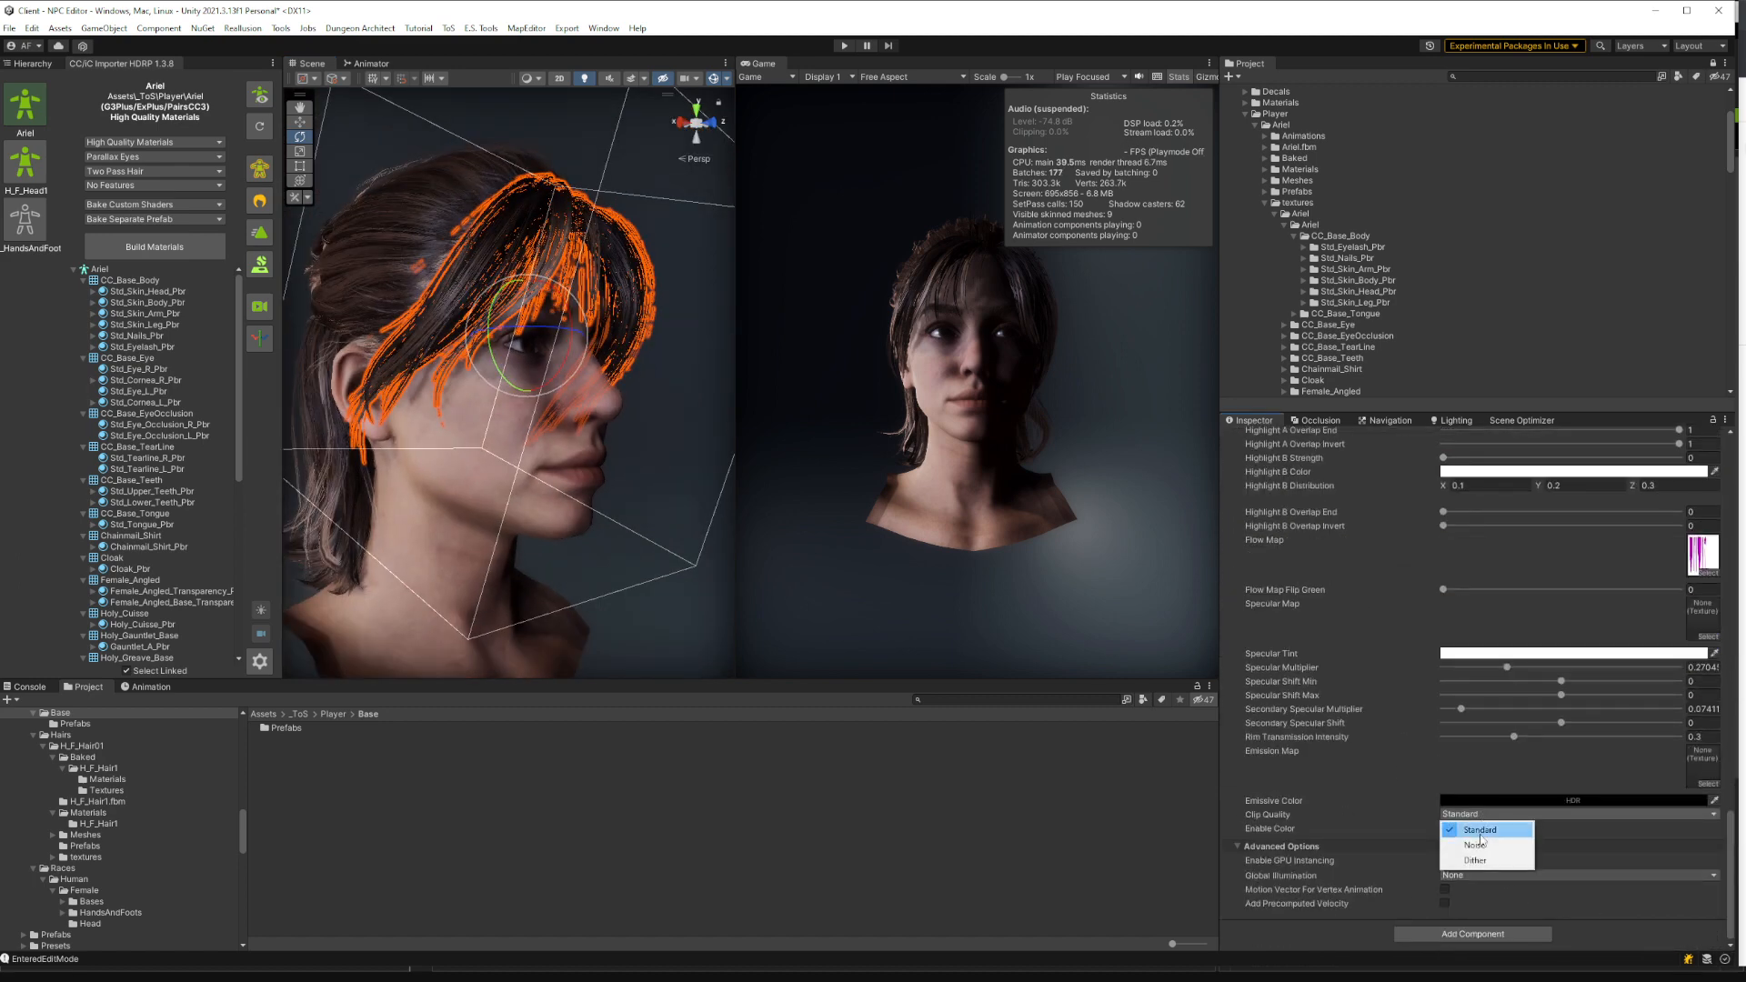
click(1481, 862)
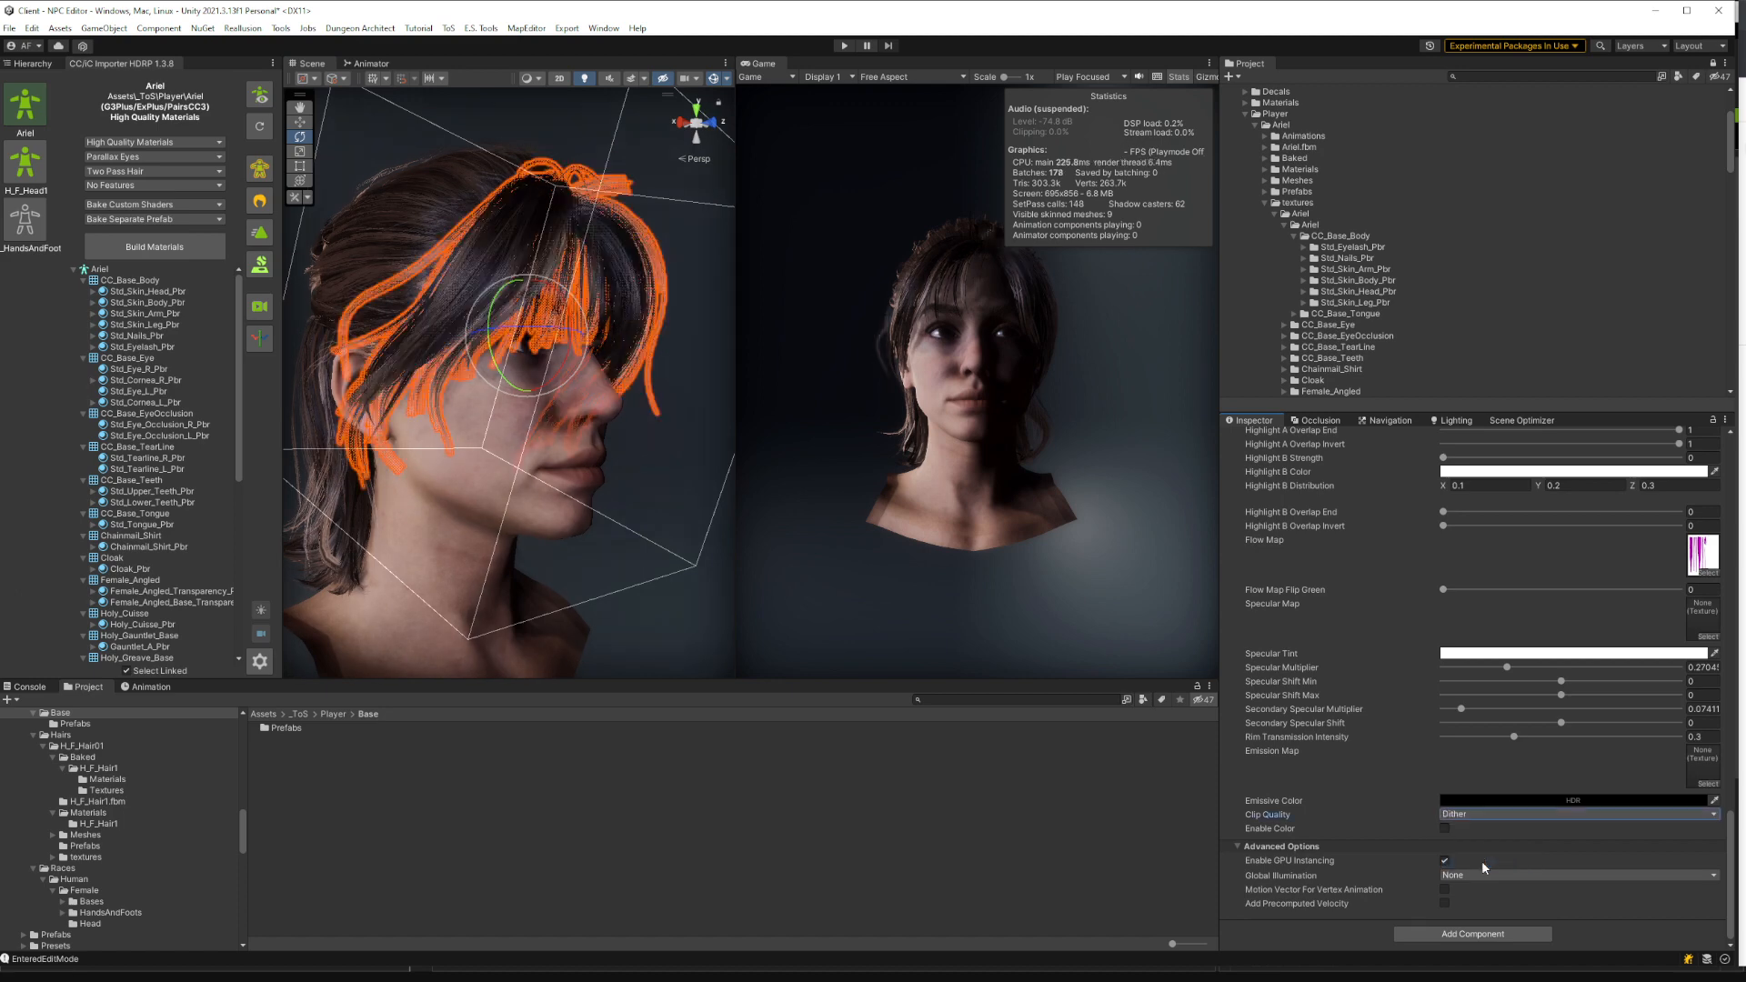
click(694, 340)
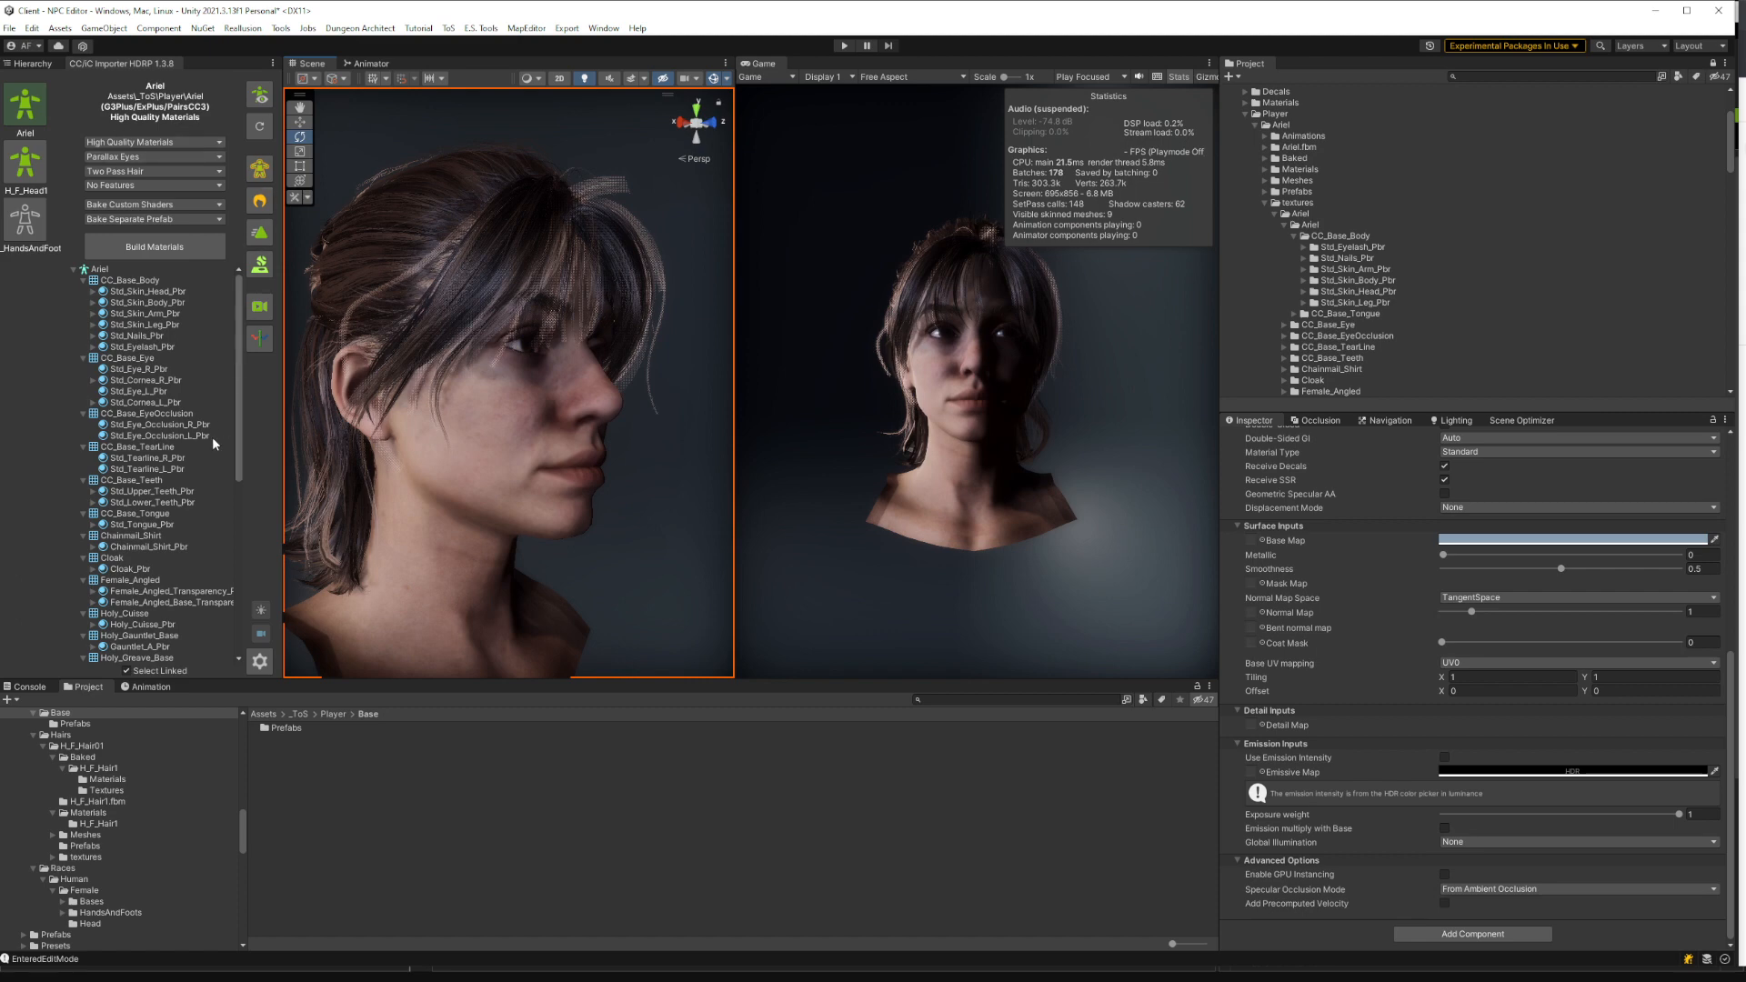
Set the Main Camera's Fallback Post Anti-aliasing to Subpixel Morphological Anti-aliasing (SMAA)
click(32, 62)
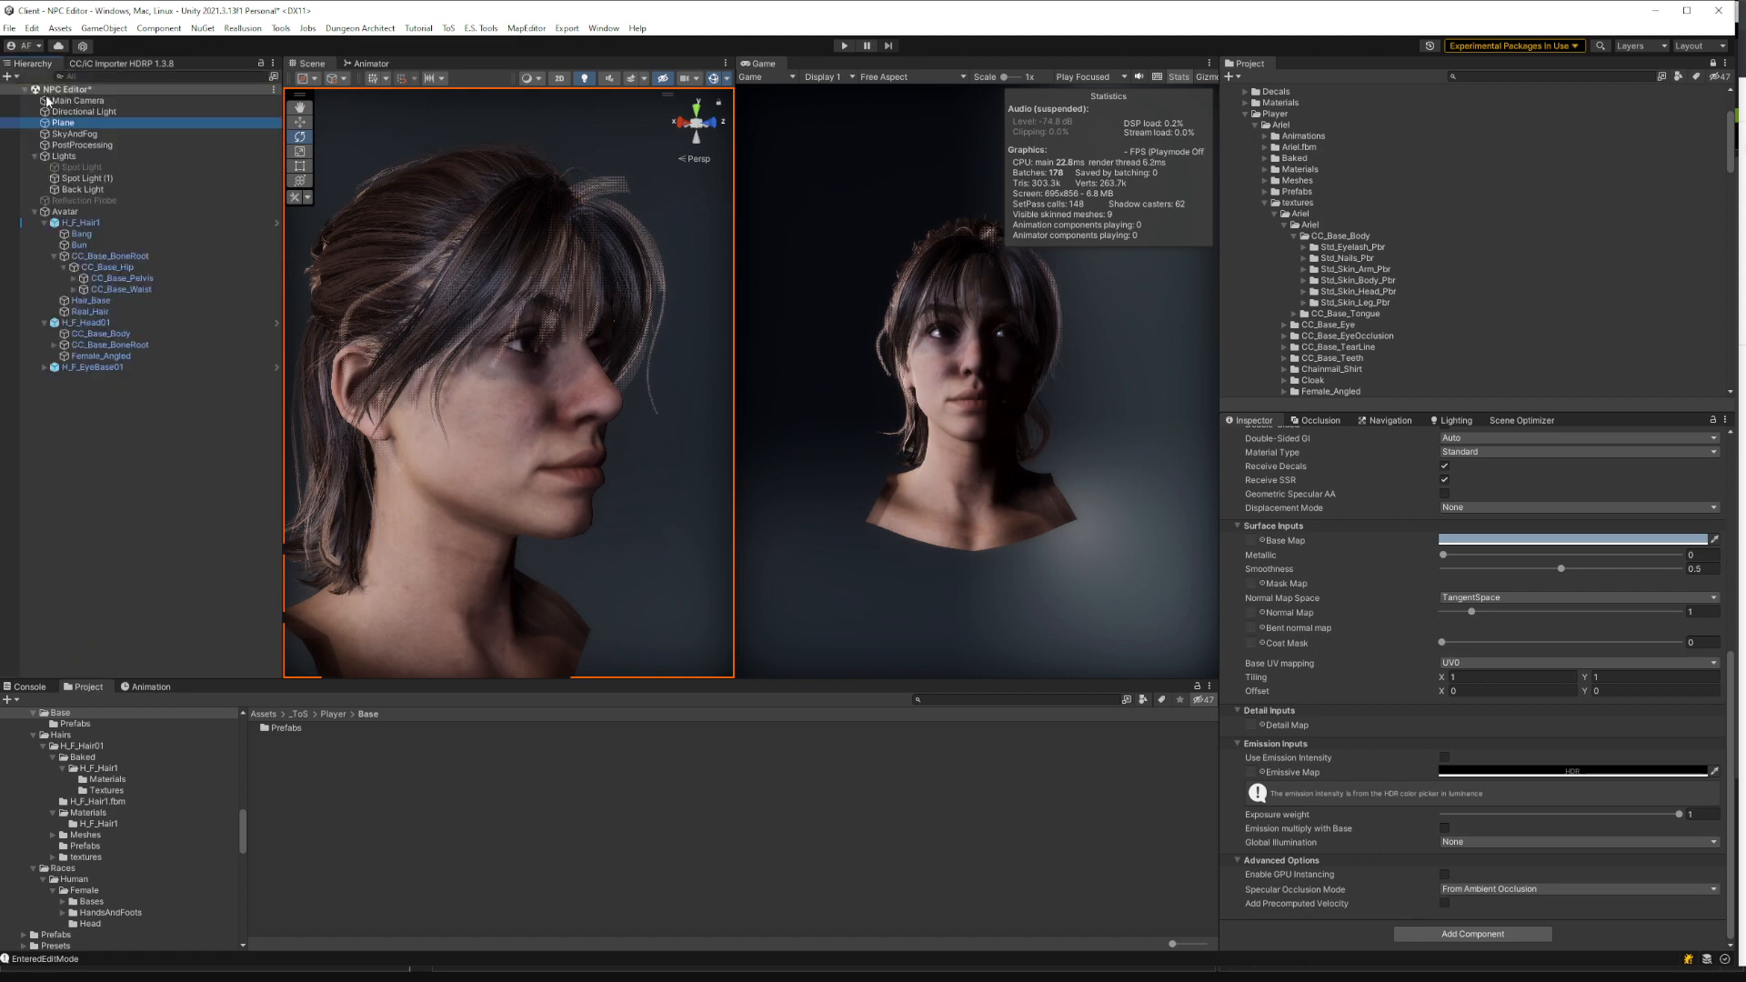
click(92, 115)
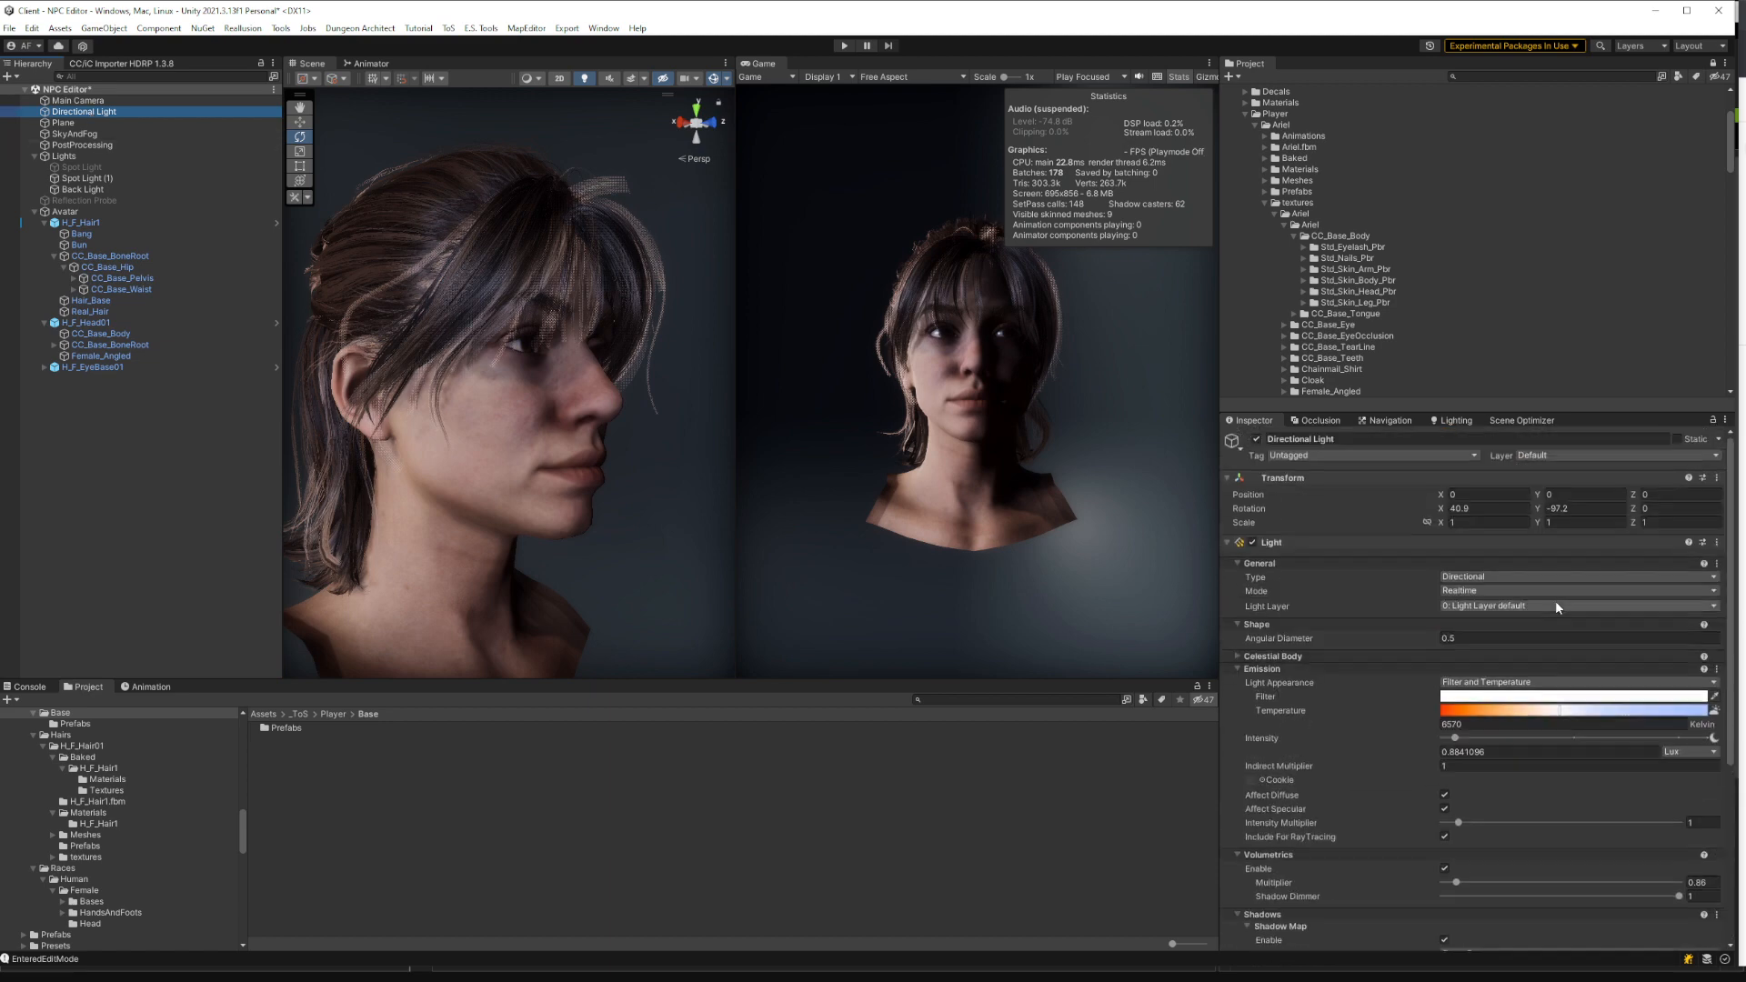
click(77, 100)
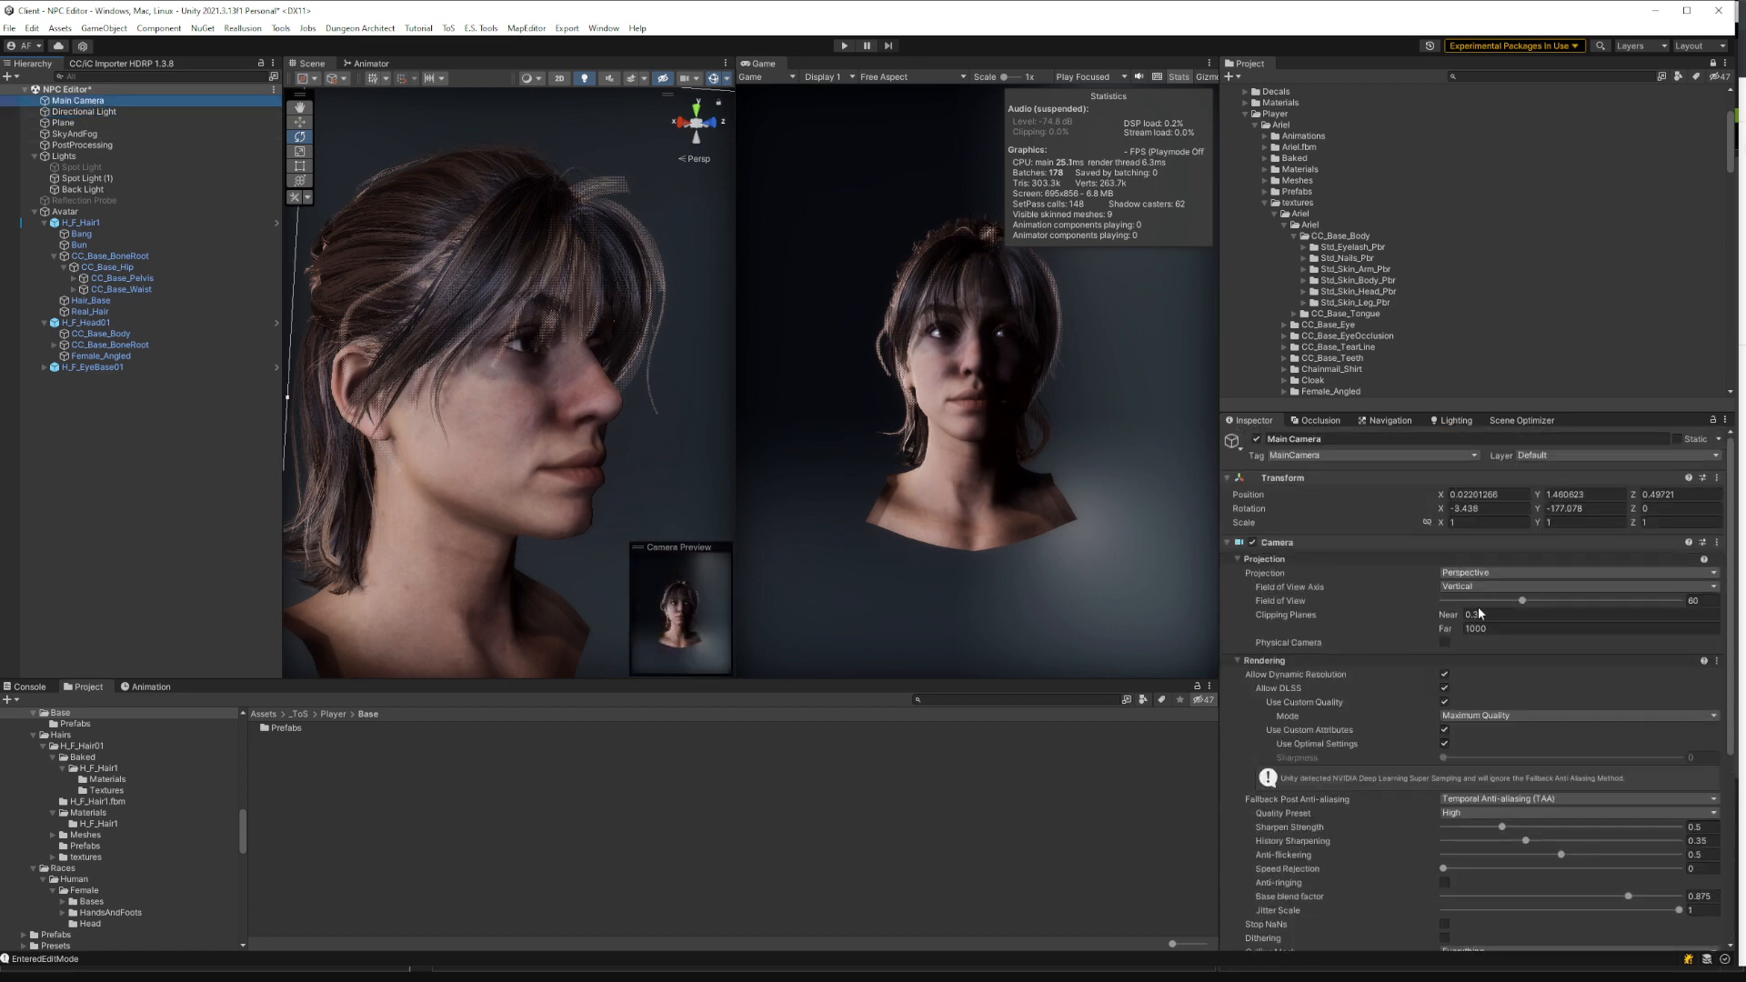
scroll(1479, 614, down, 5)
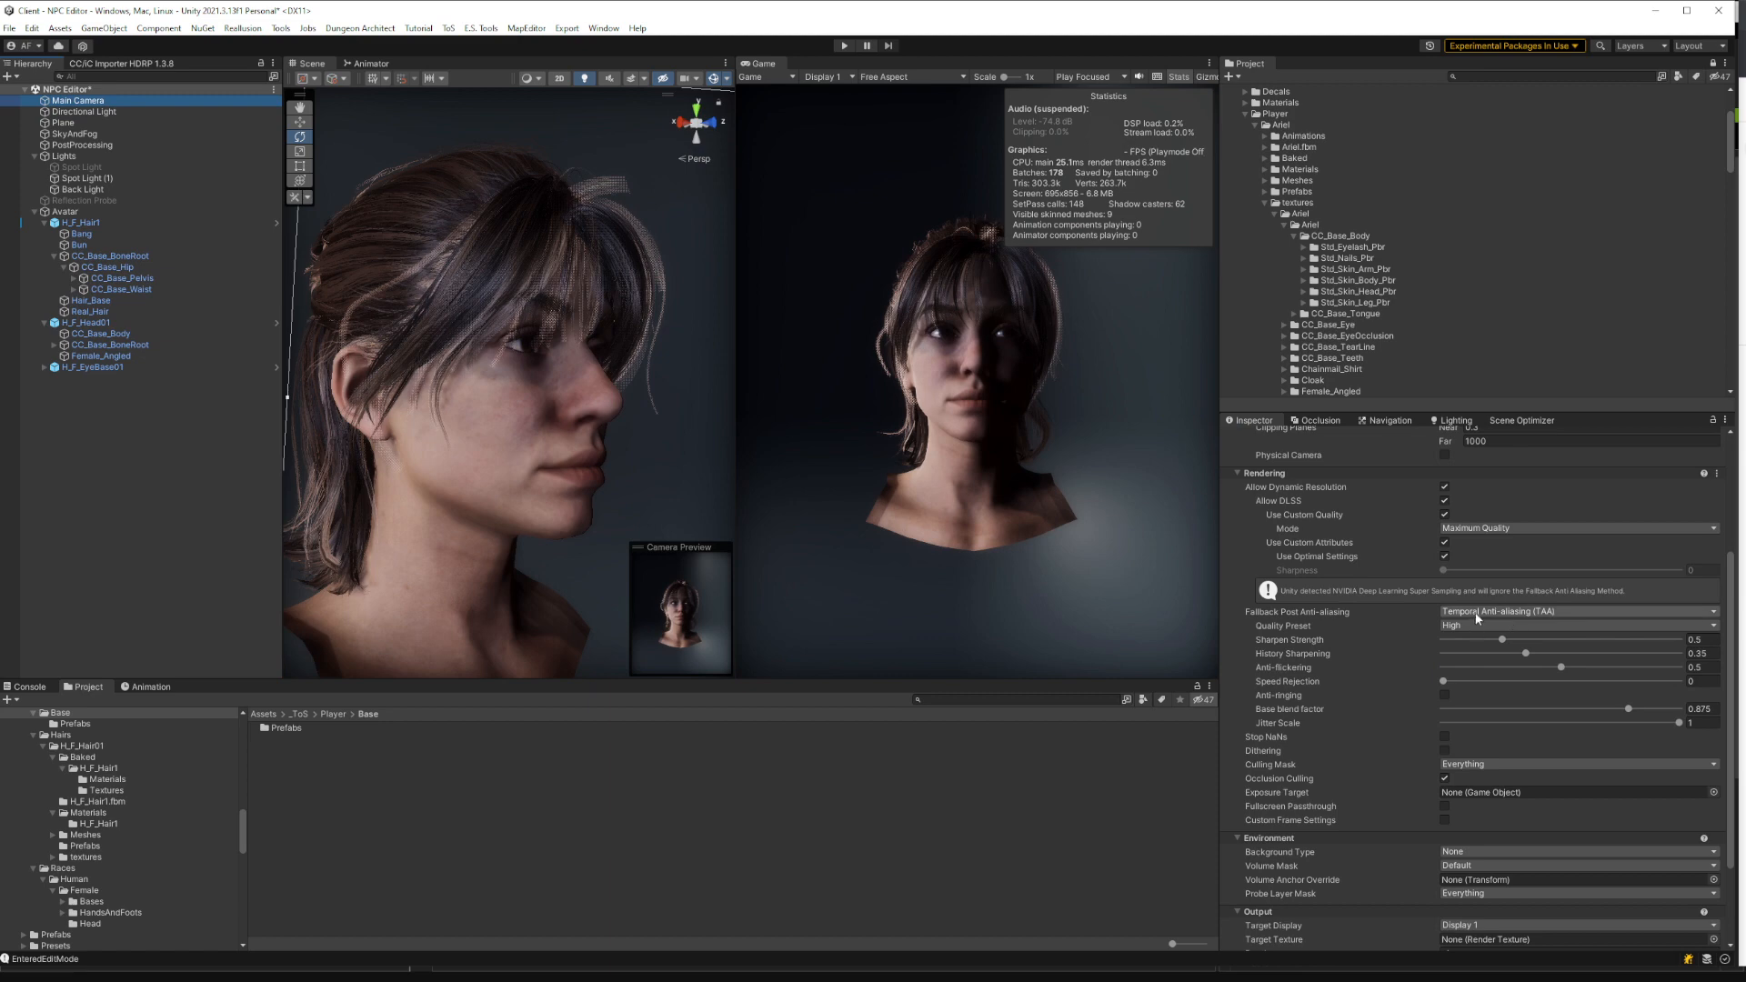
click(1478, 615)
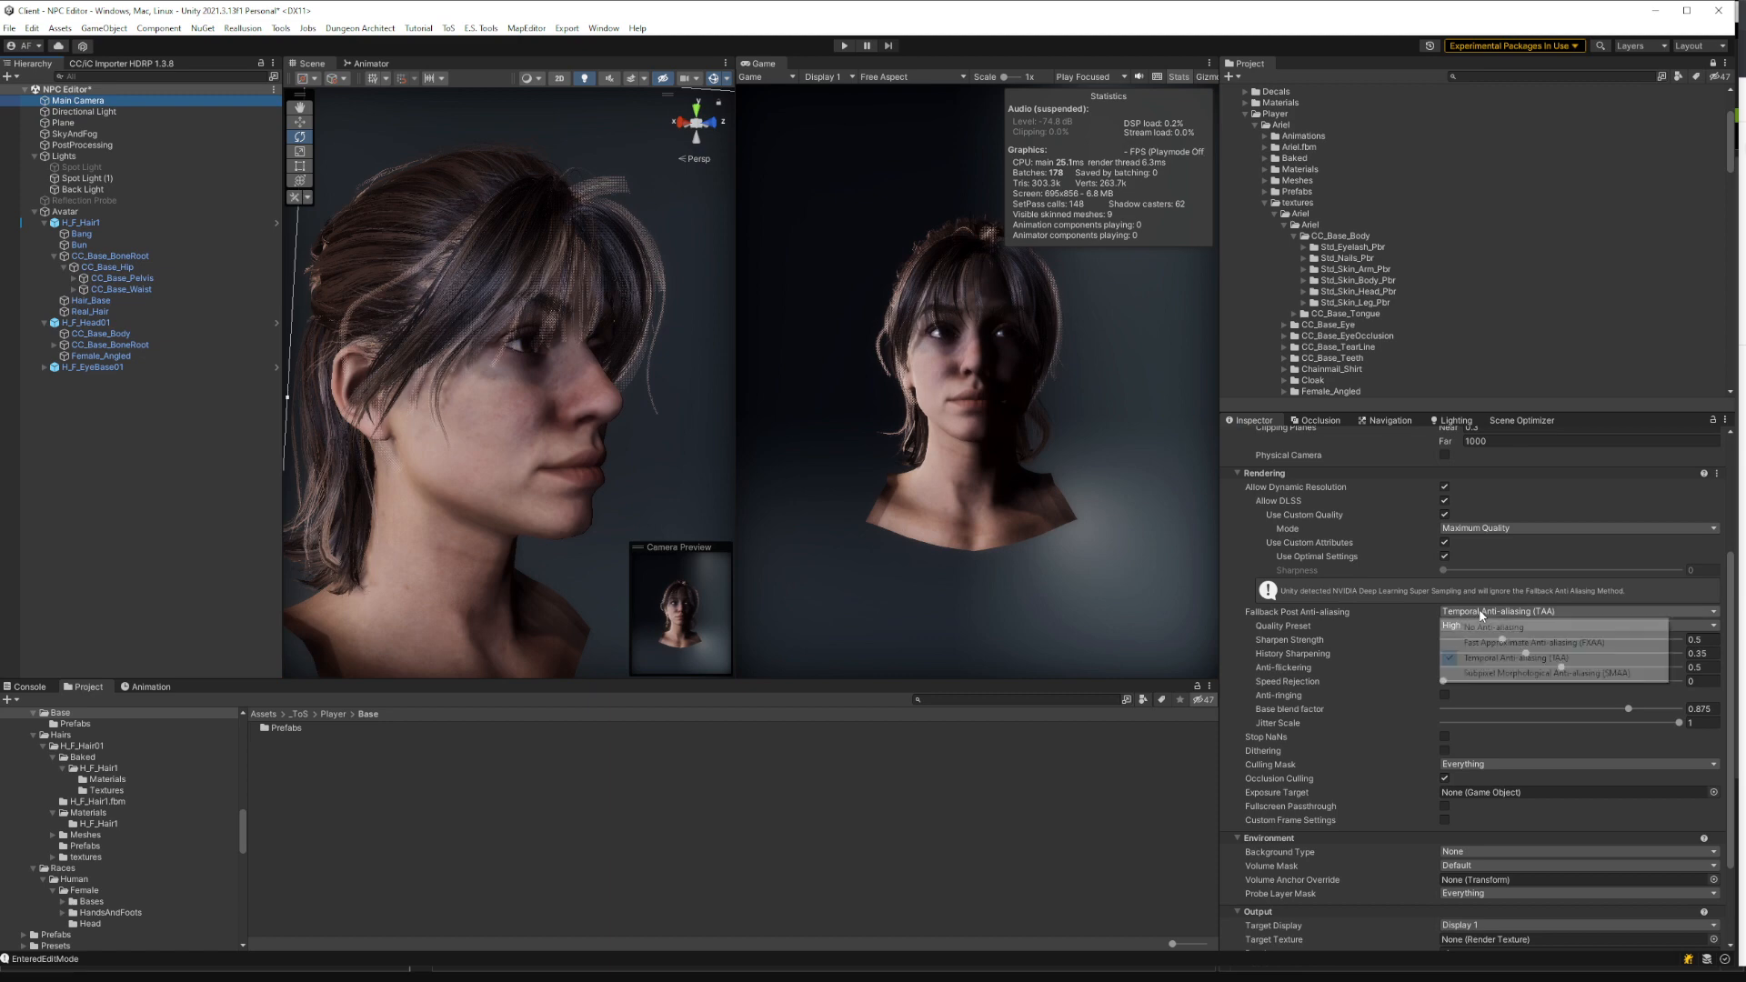
click(1496, 675)
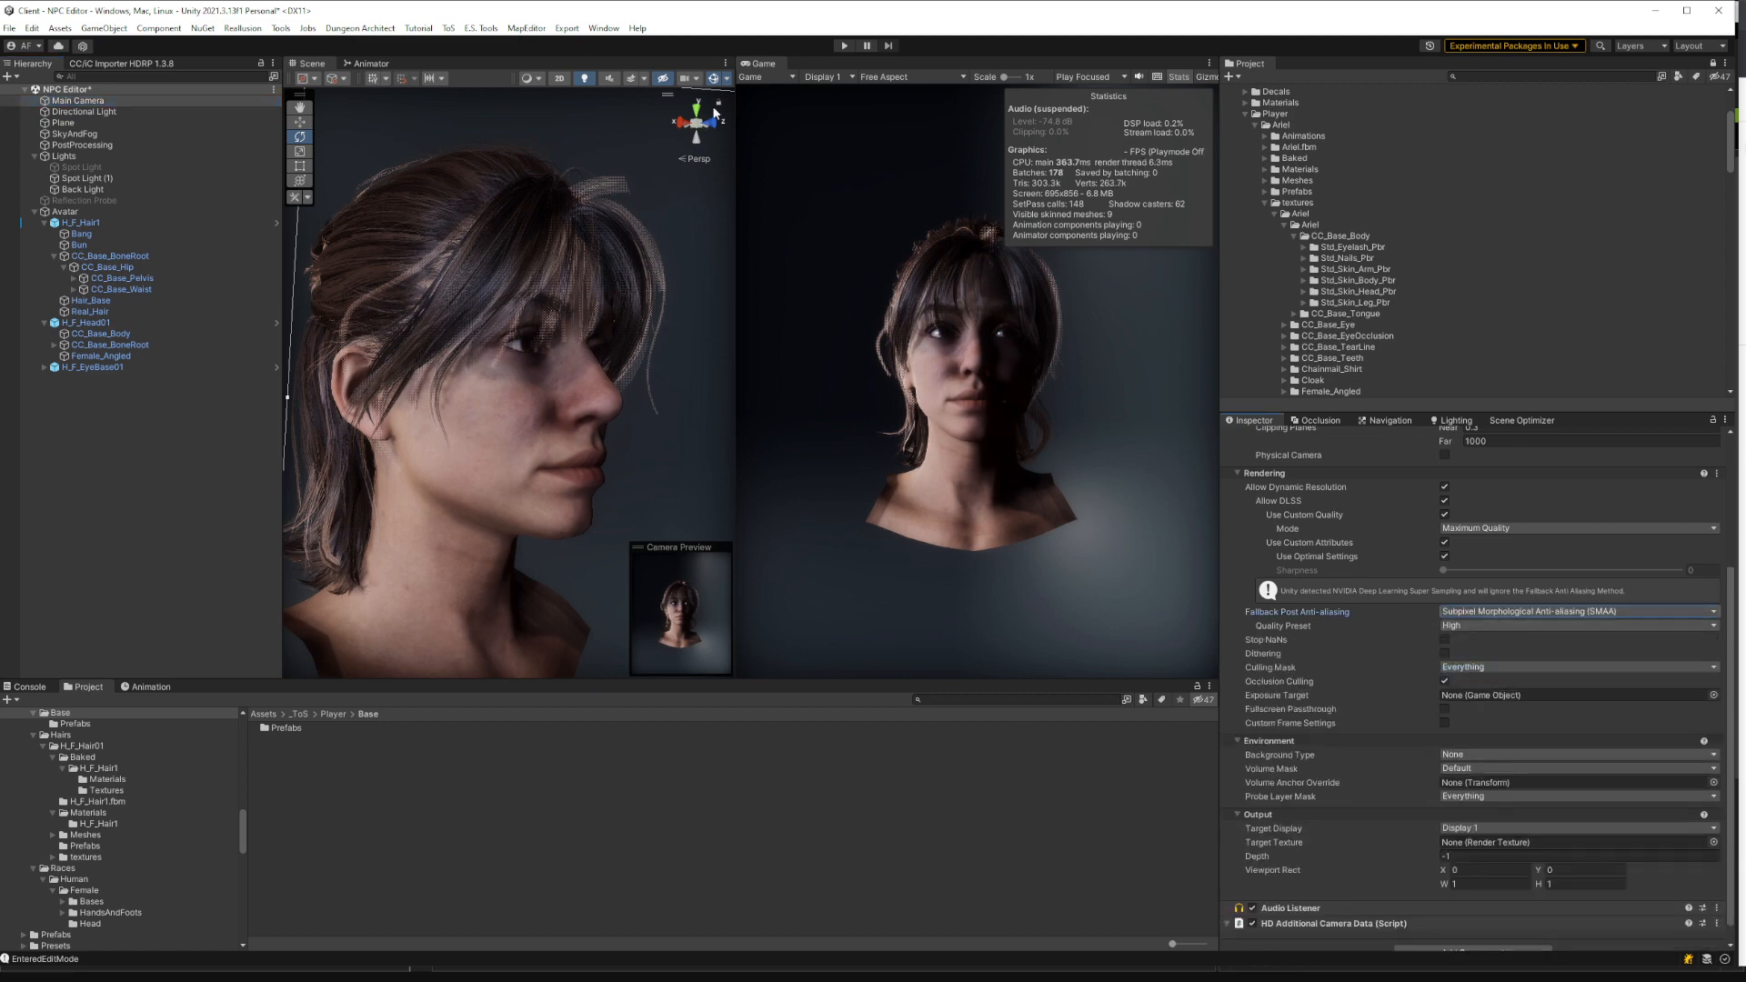
Run the scene in play mode to check the hair rendering, stop it and select the Bang hair mesh
click(844, 45)
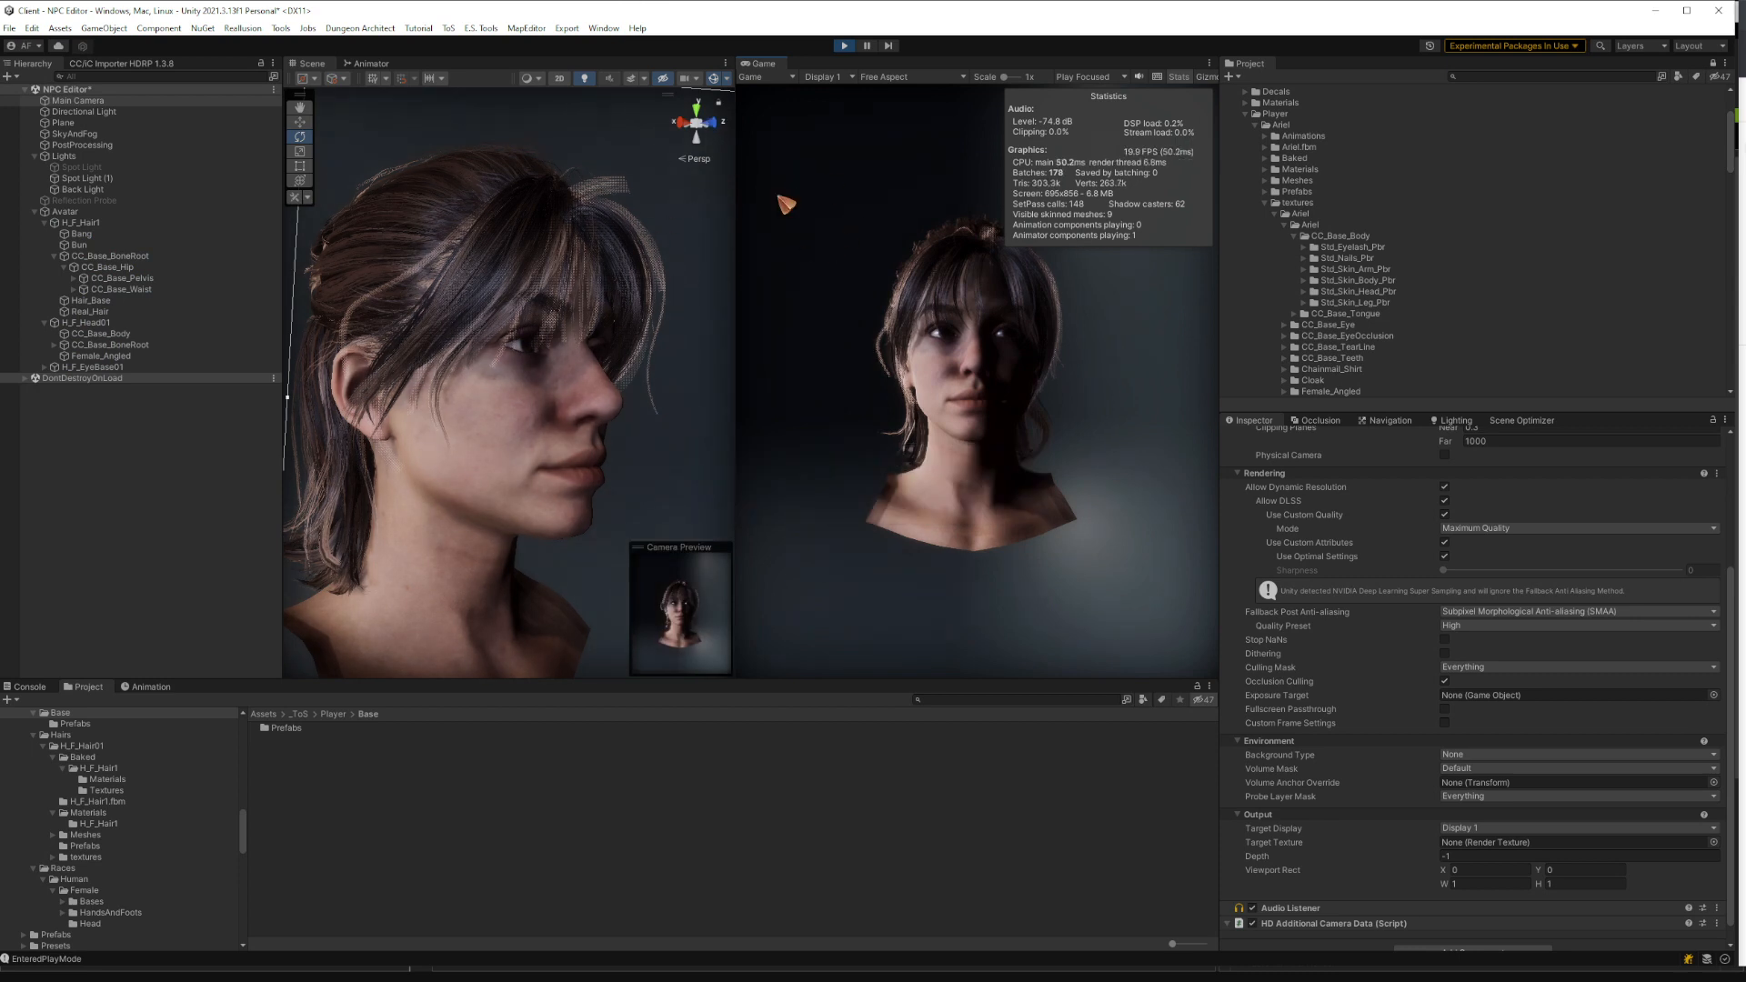
click(842, 48)
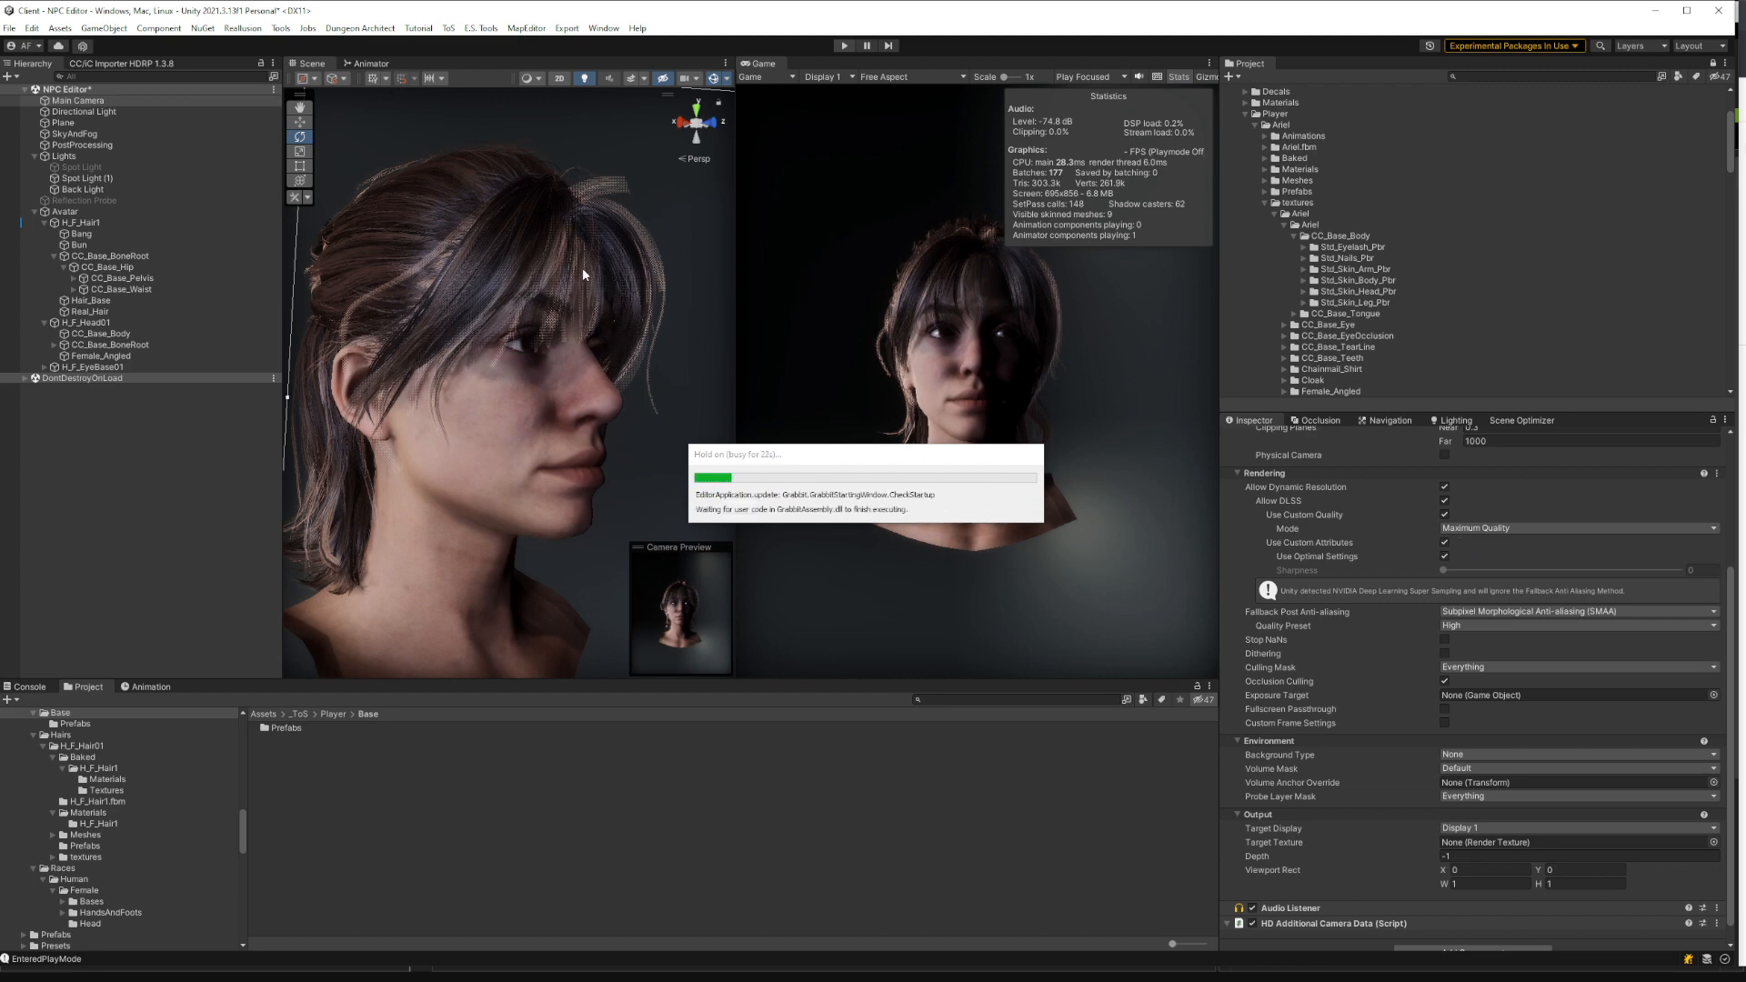
click(639, 265)
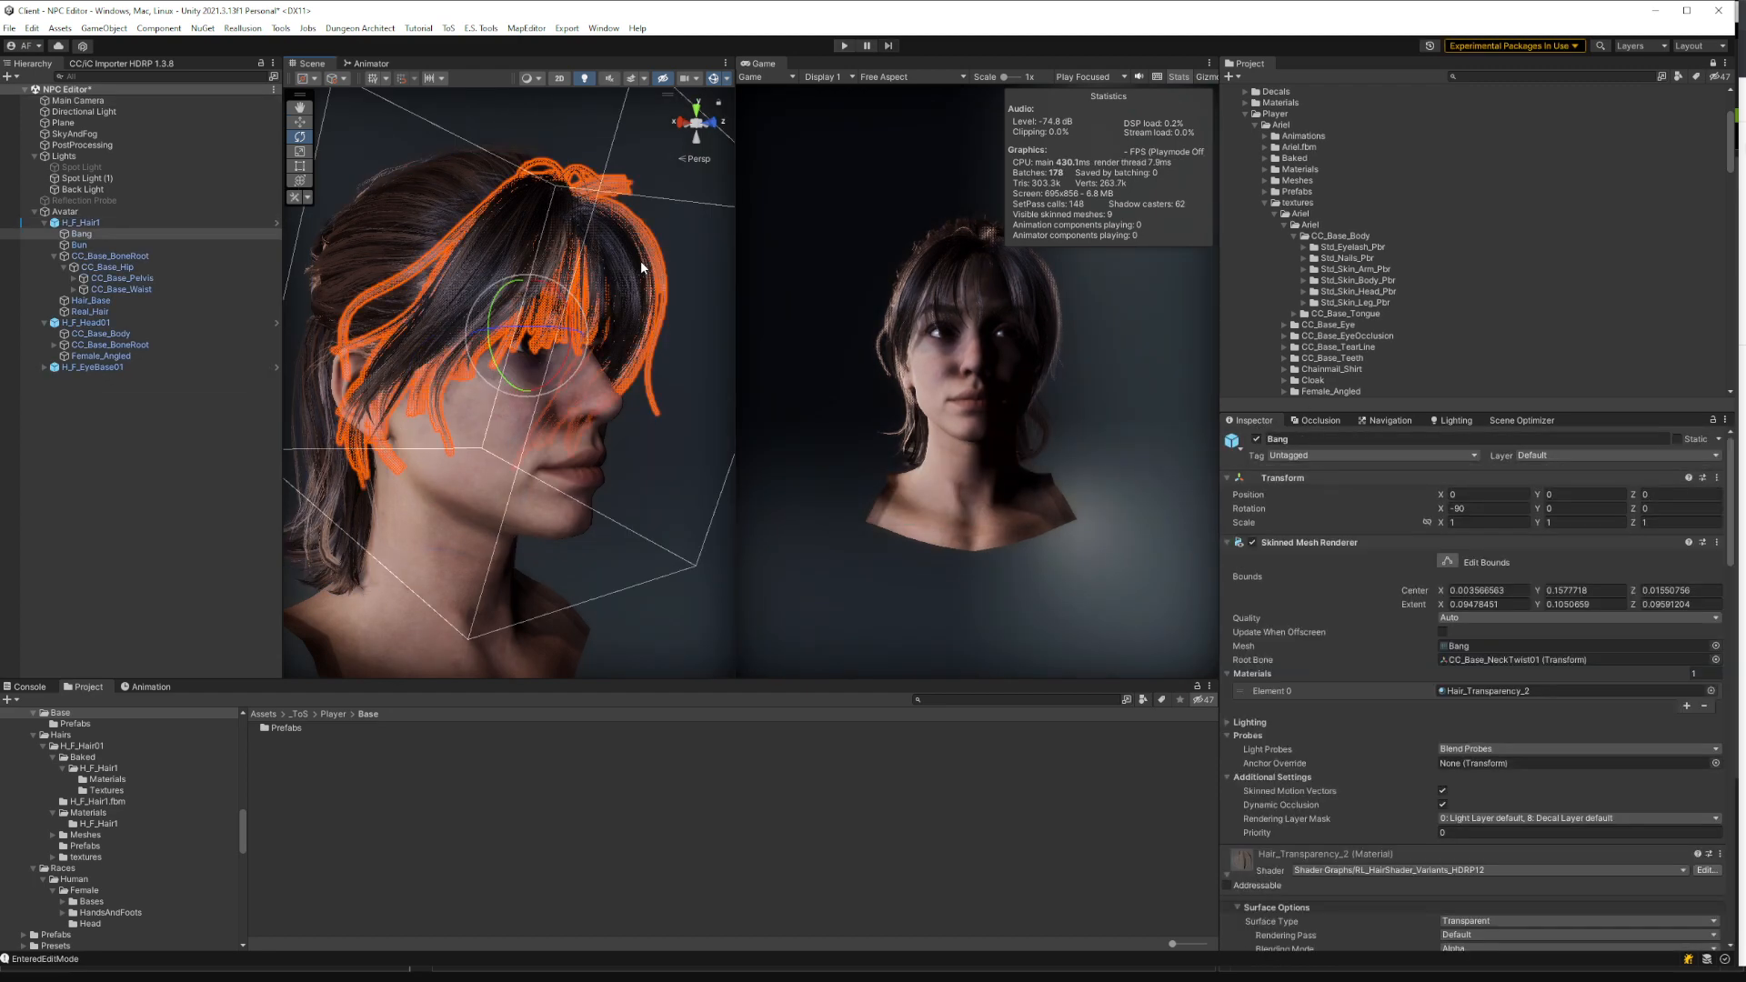
Set the Clip Quality of the Bang mesh's Hair_Transparency_2 material to None and deselect the mesh
drag(1733, 534, 1732, 911)
click(1471, 815)
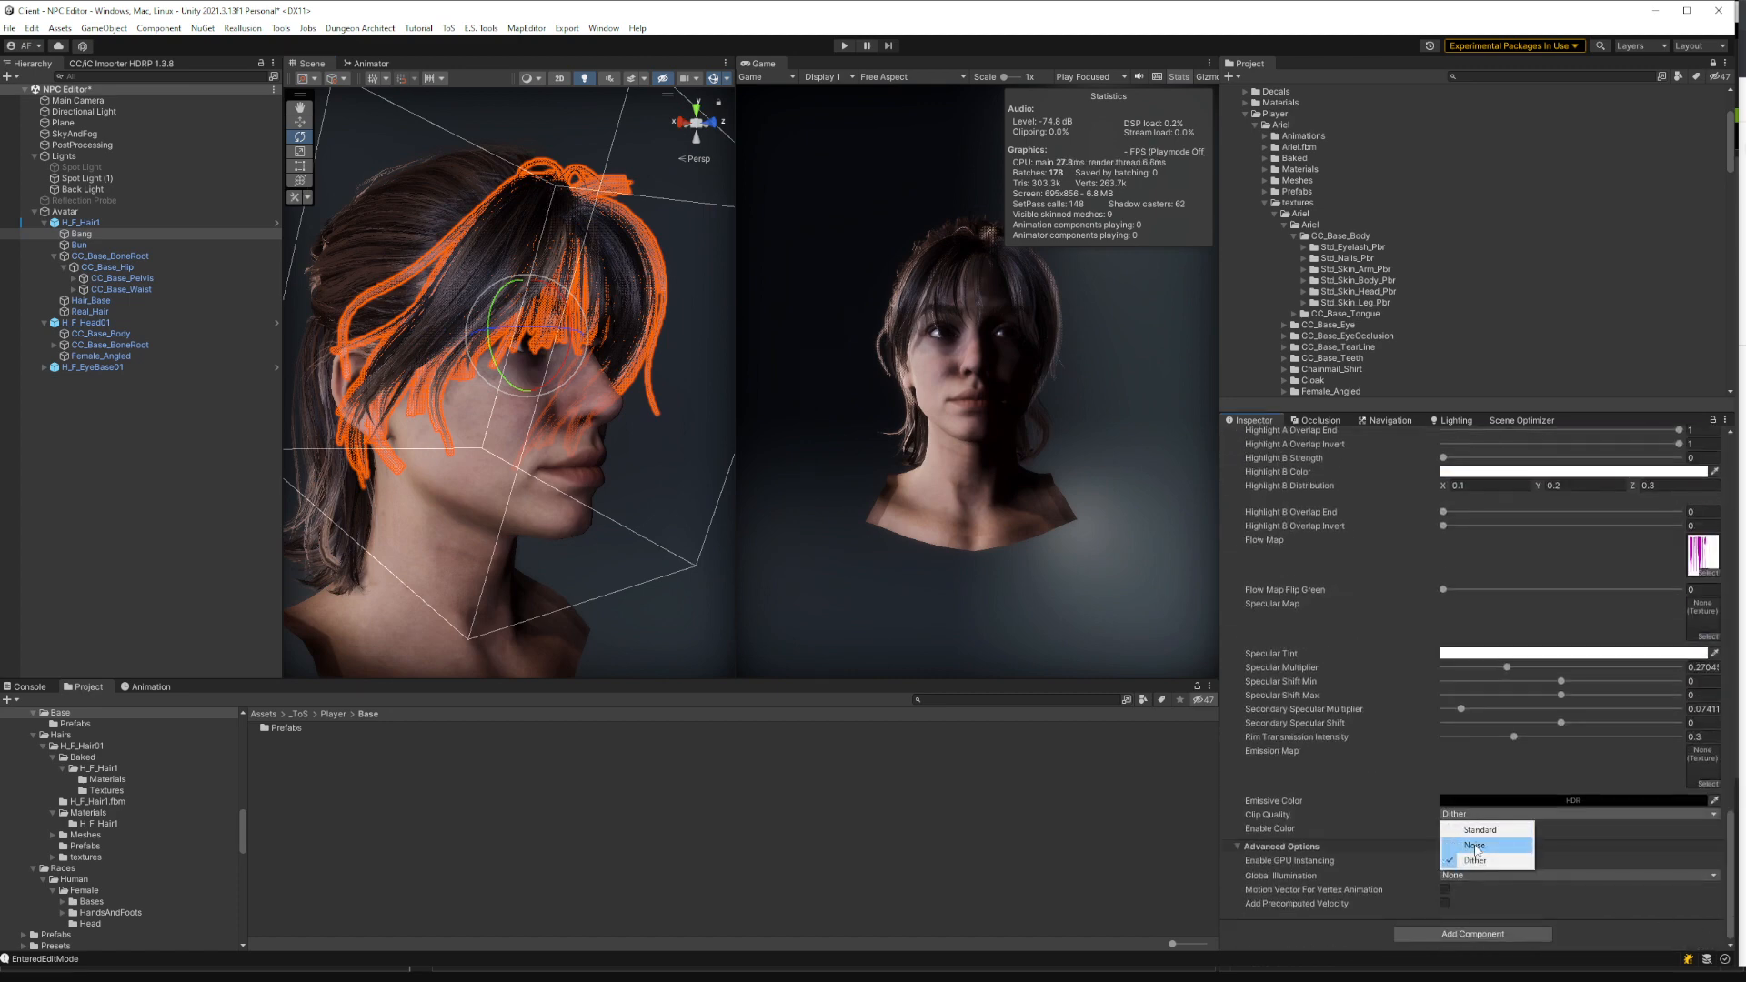
click(1470, 845)
click(711, 273)
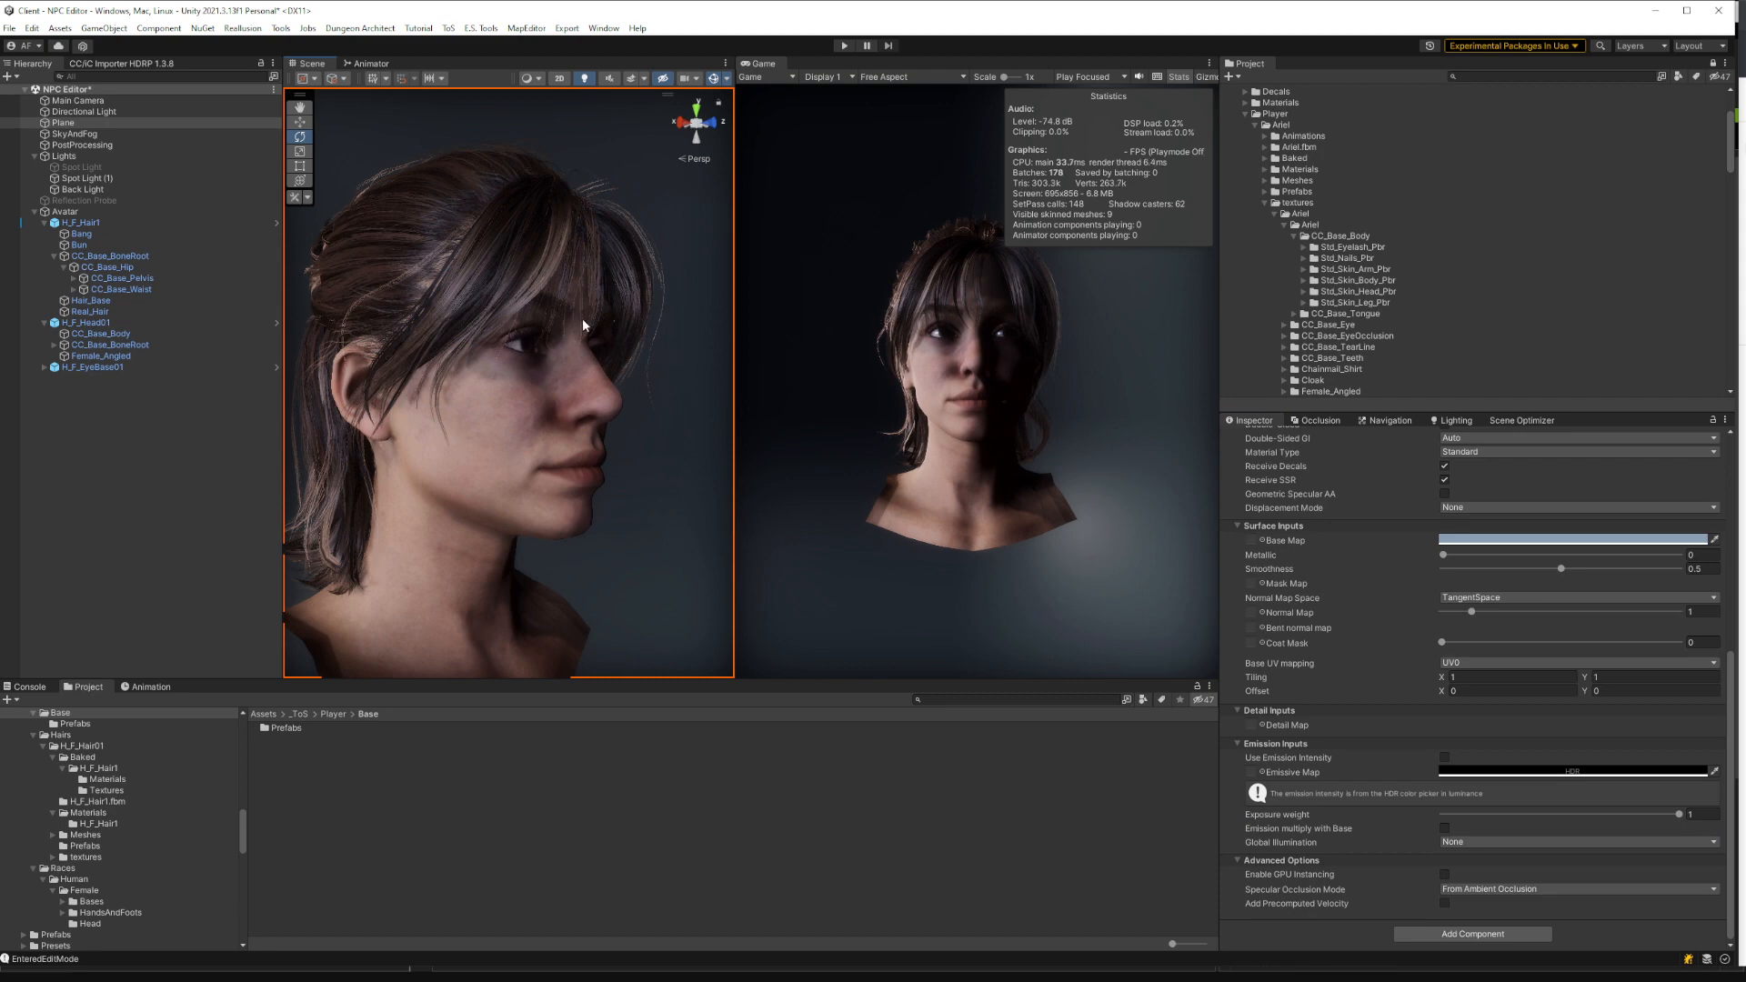
Try rotating the H_F_Head01 head slightly around its vertical axis and undo the rotation
click(493, 407)
click(575, 396)
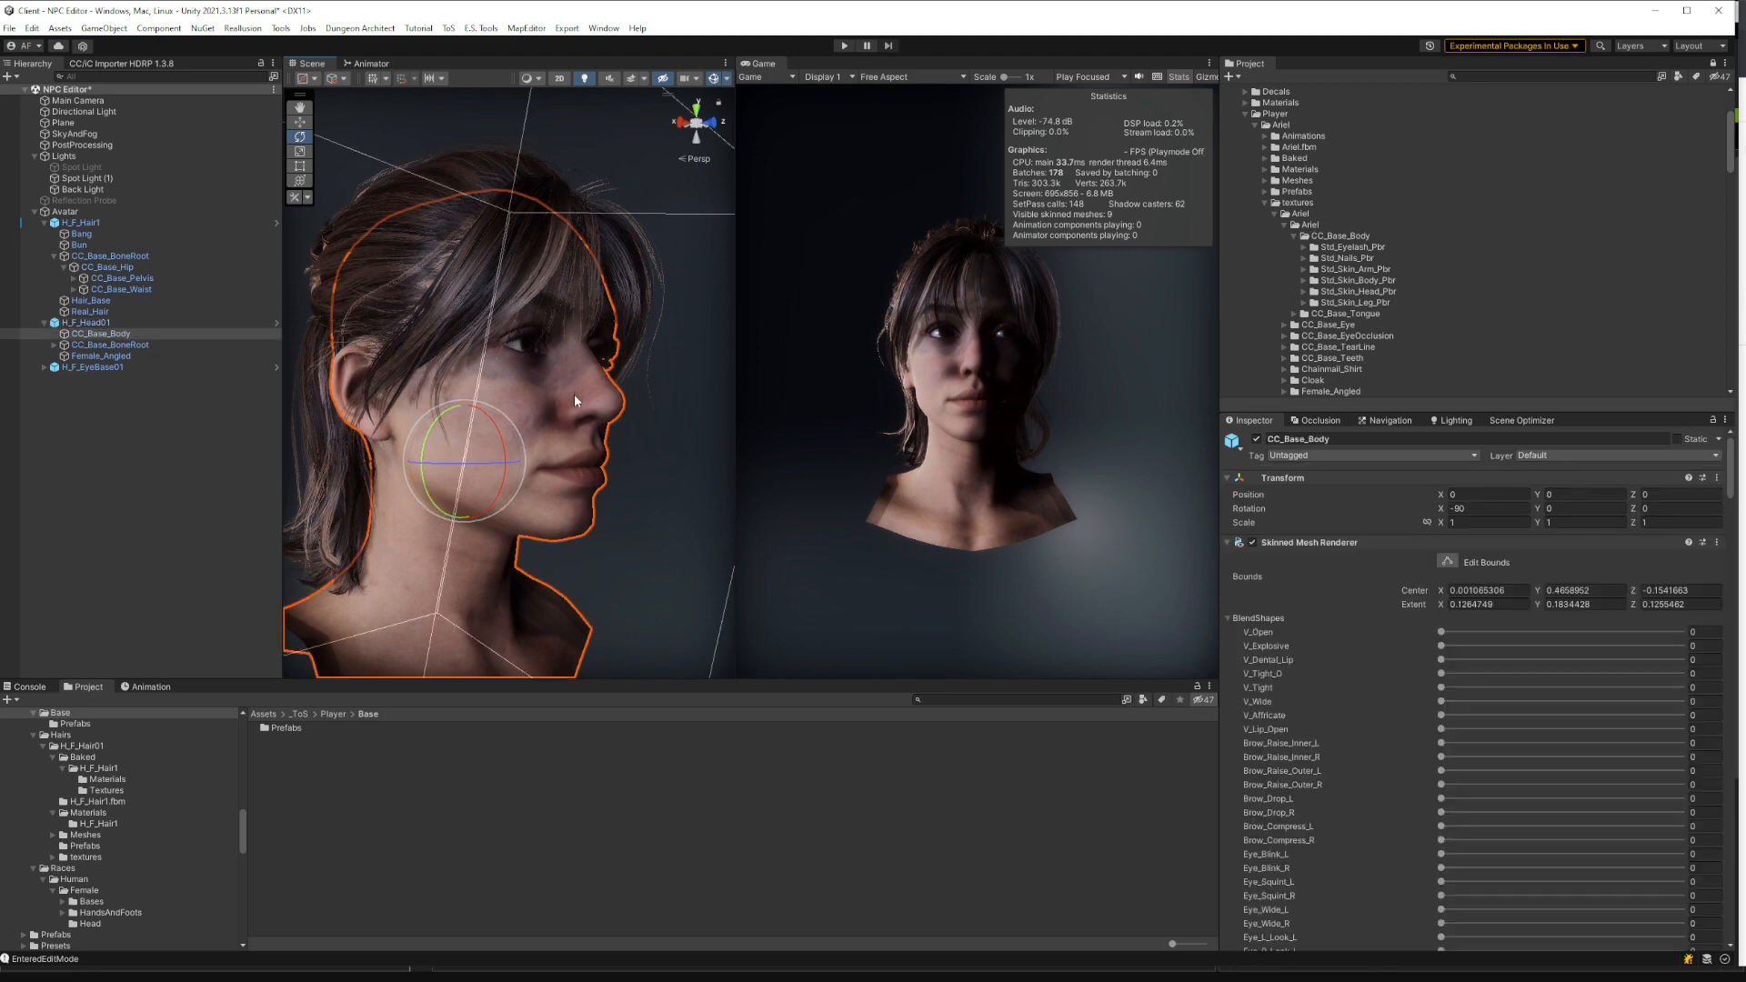
click(552, 400)
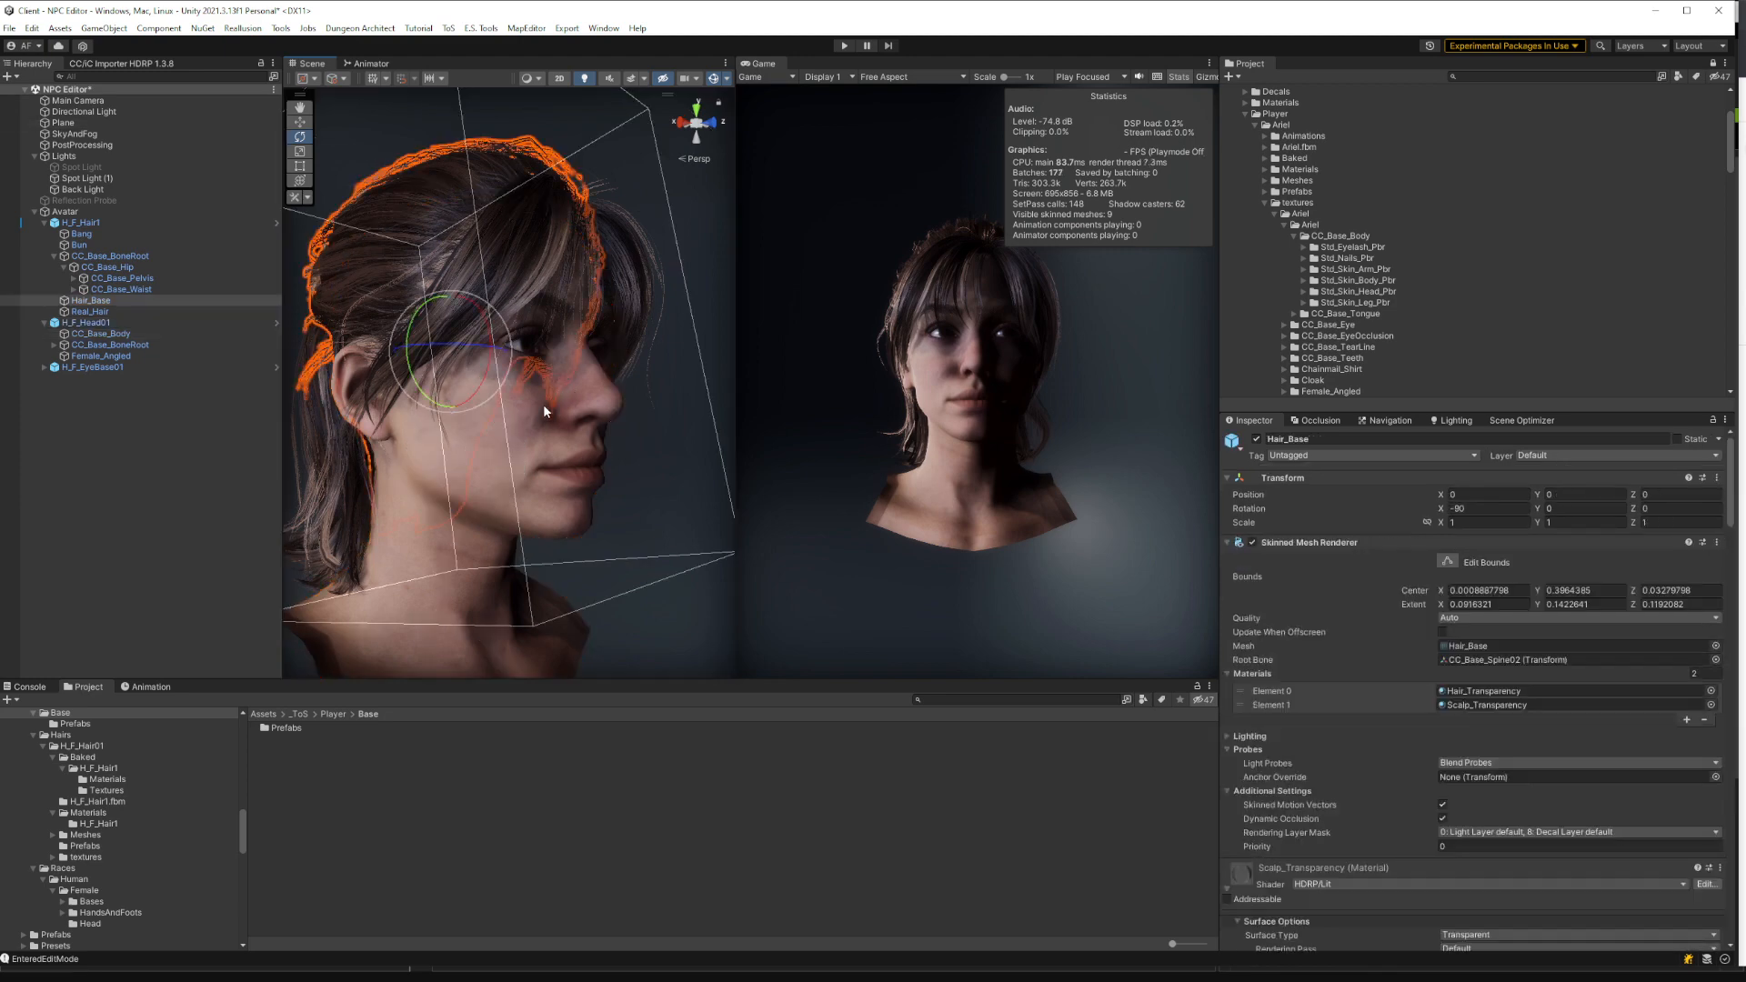
click(525, 443)
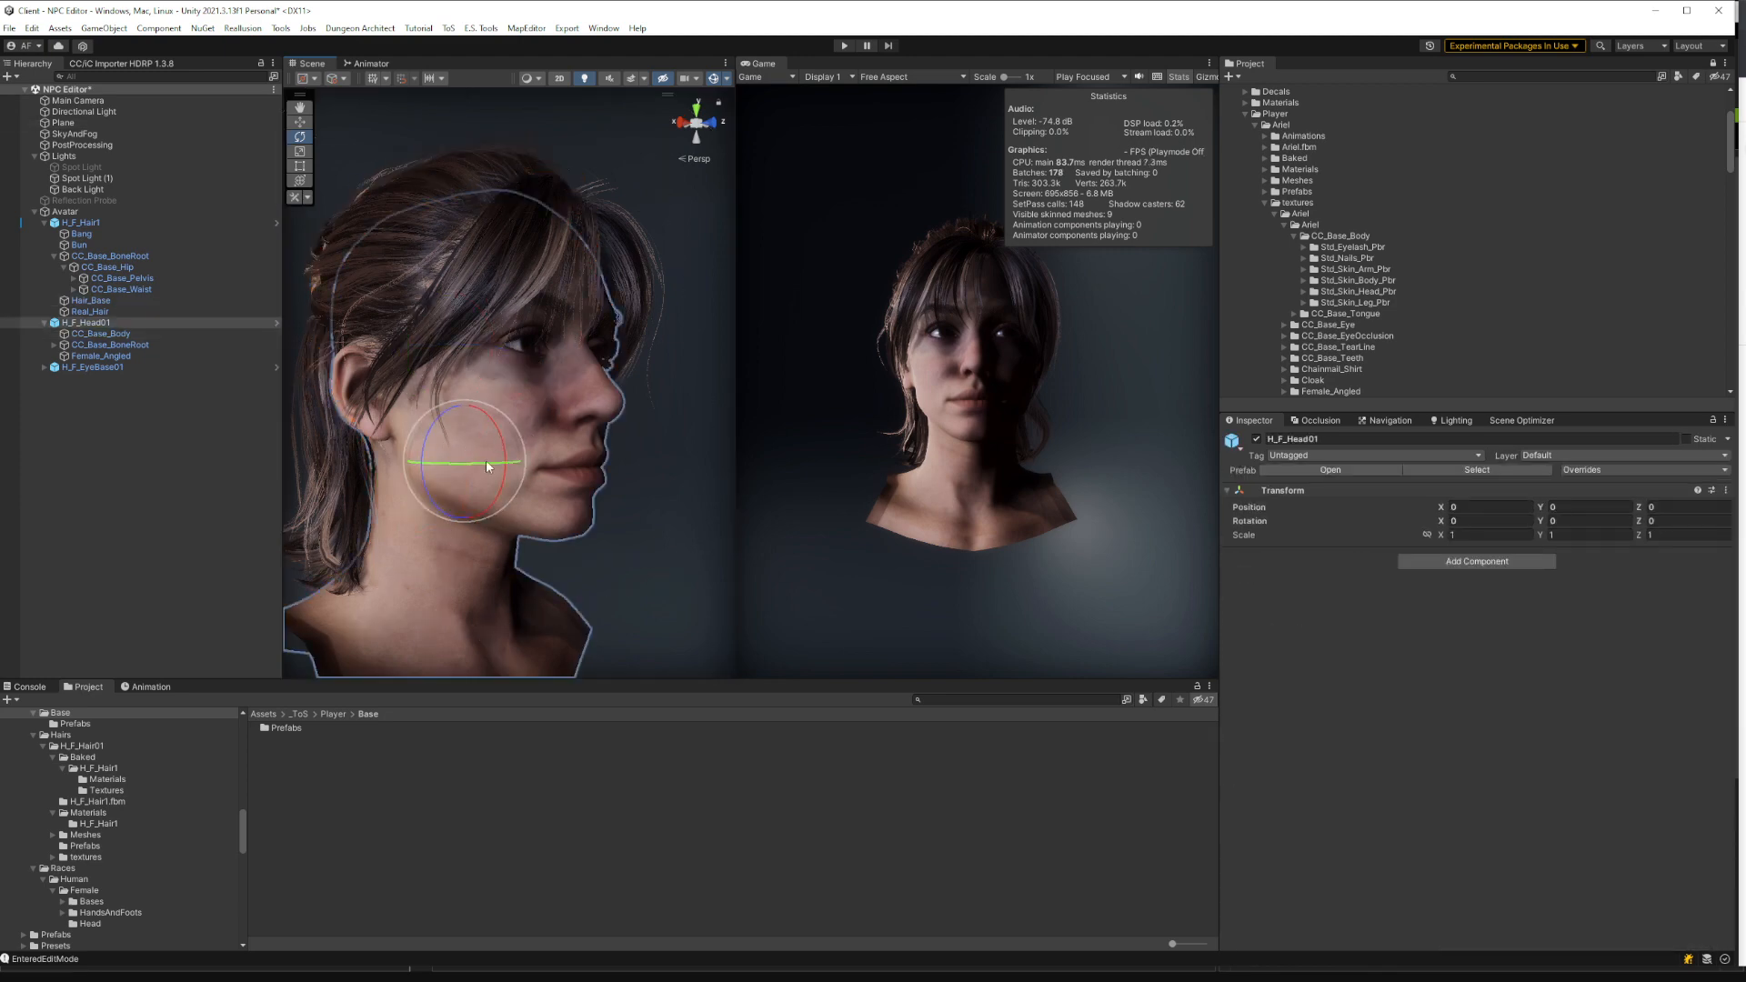
mouse_move(484, 462)
mouse_down()
mouse_move(442, 466)
mouse_move(476, 462)
mouse_up()
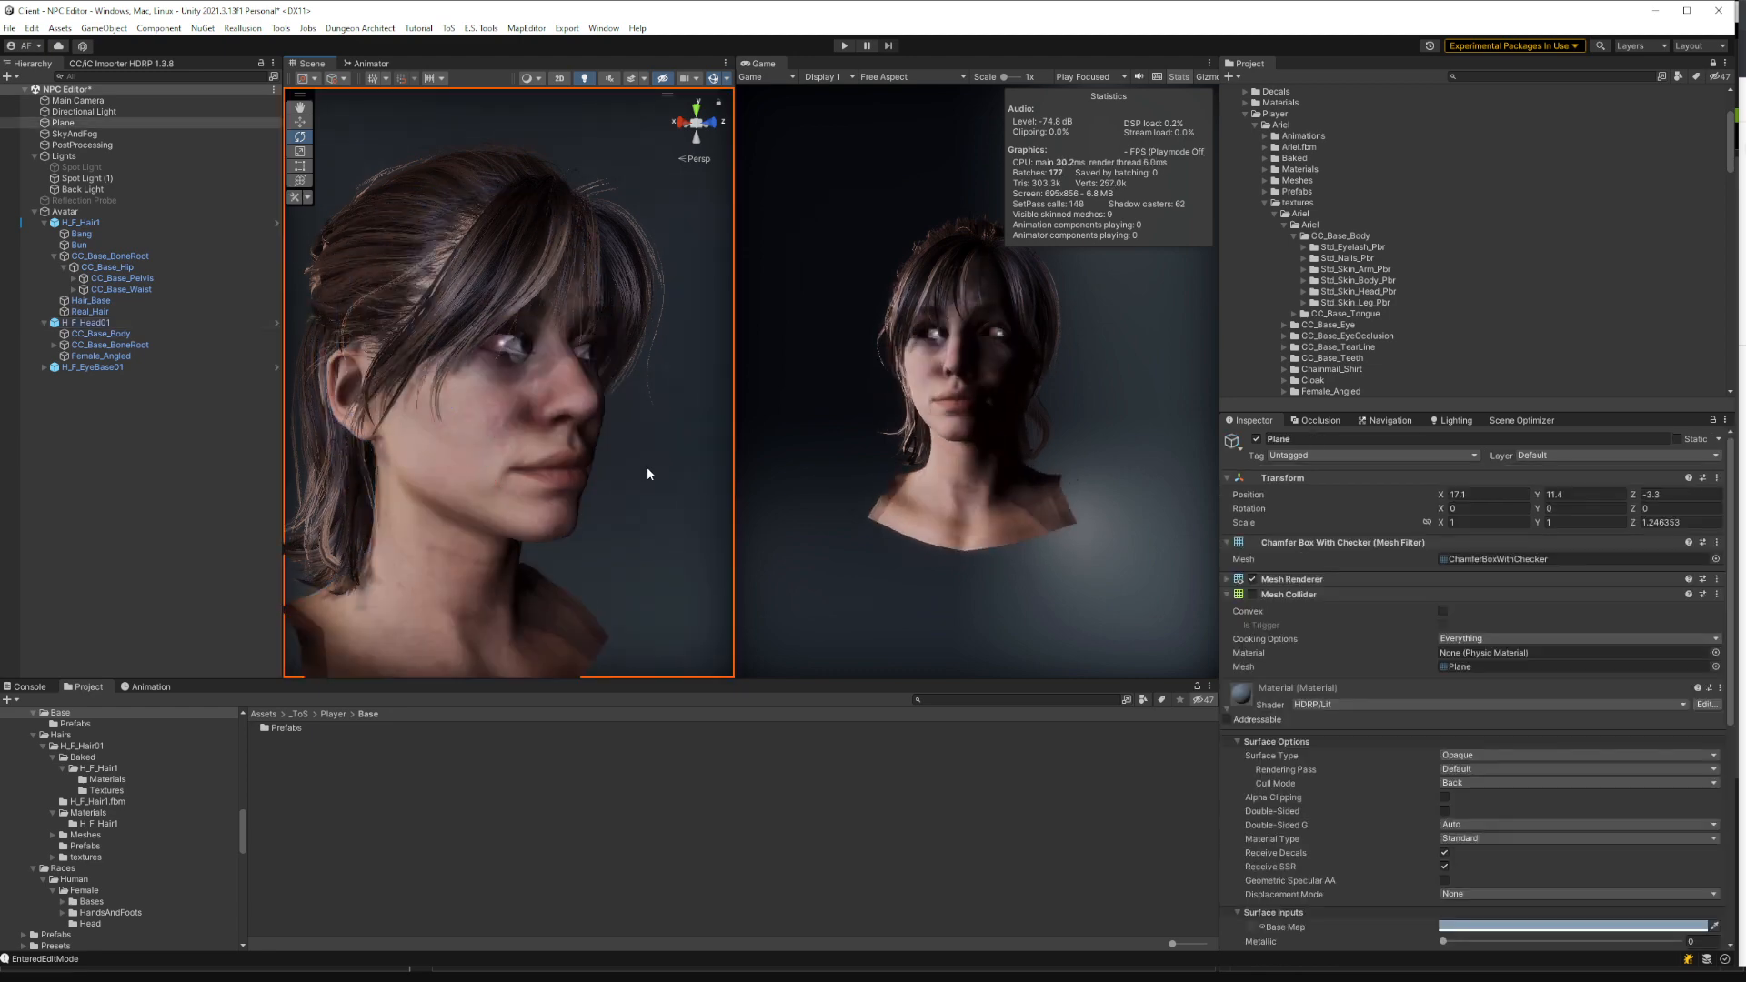
key(ctrl+z)
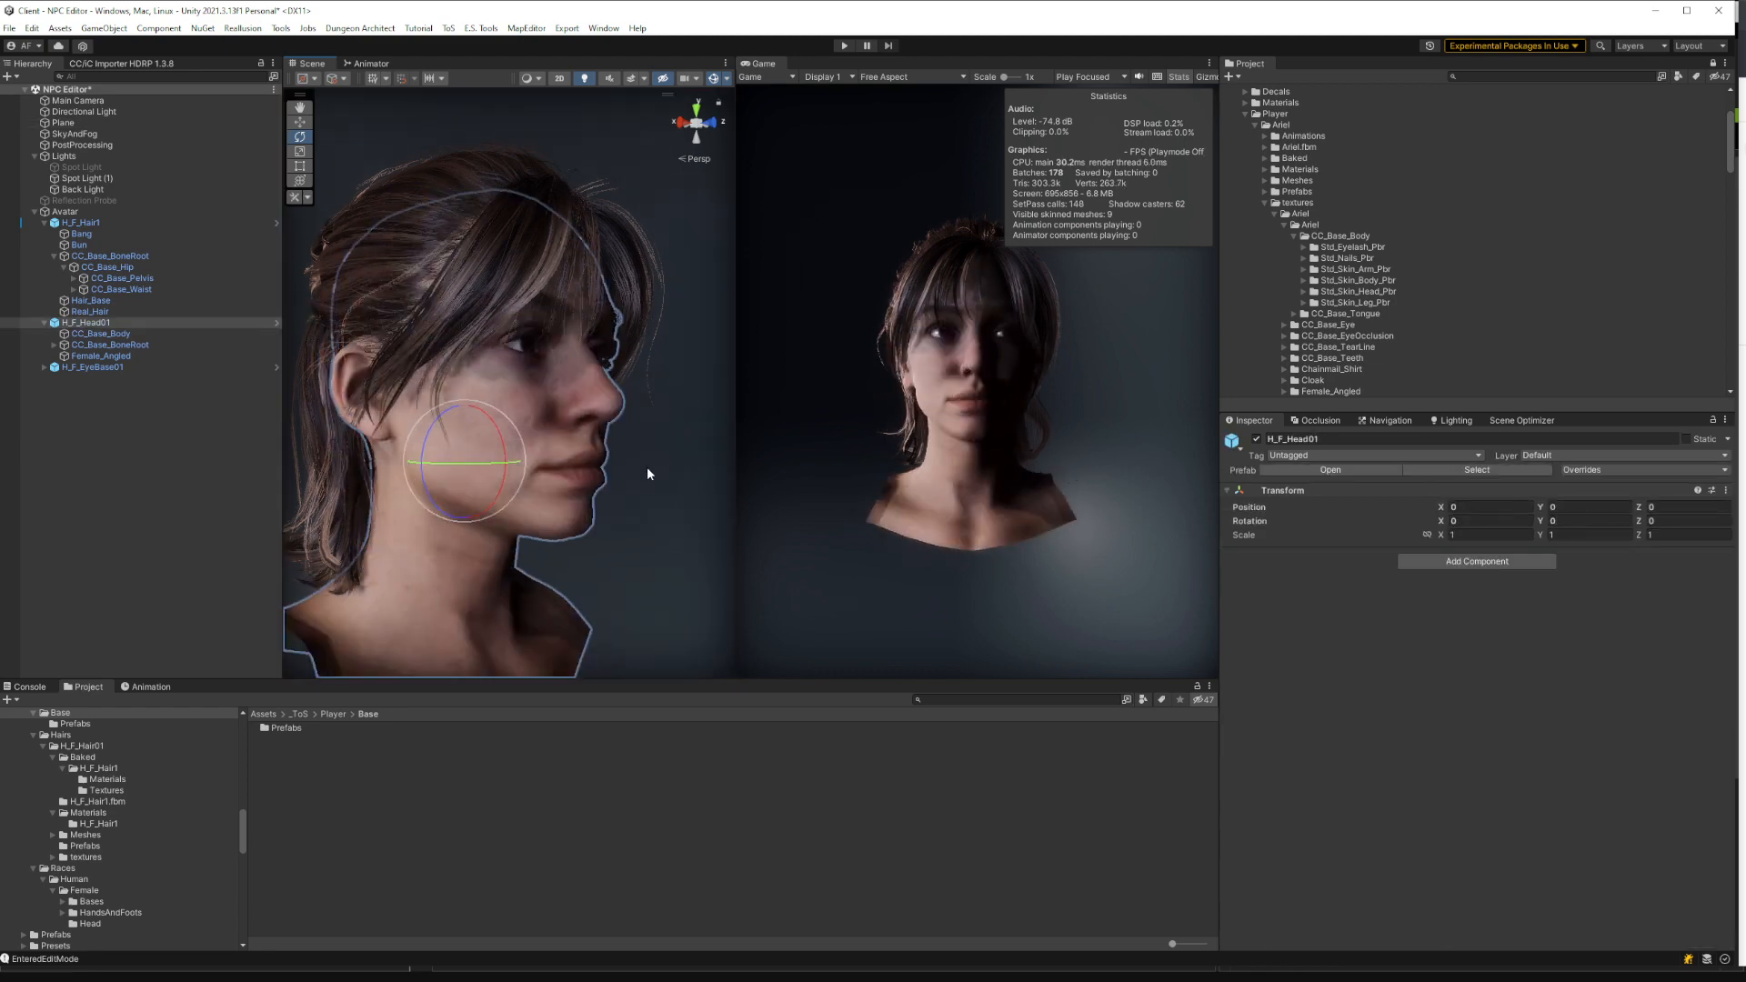
click(502, 143)
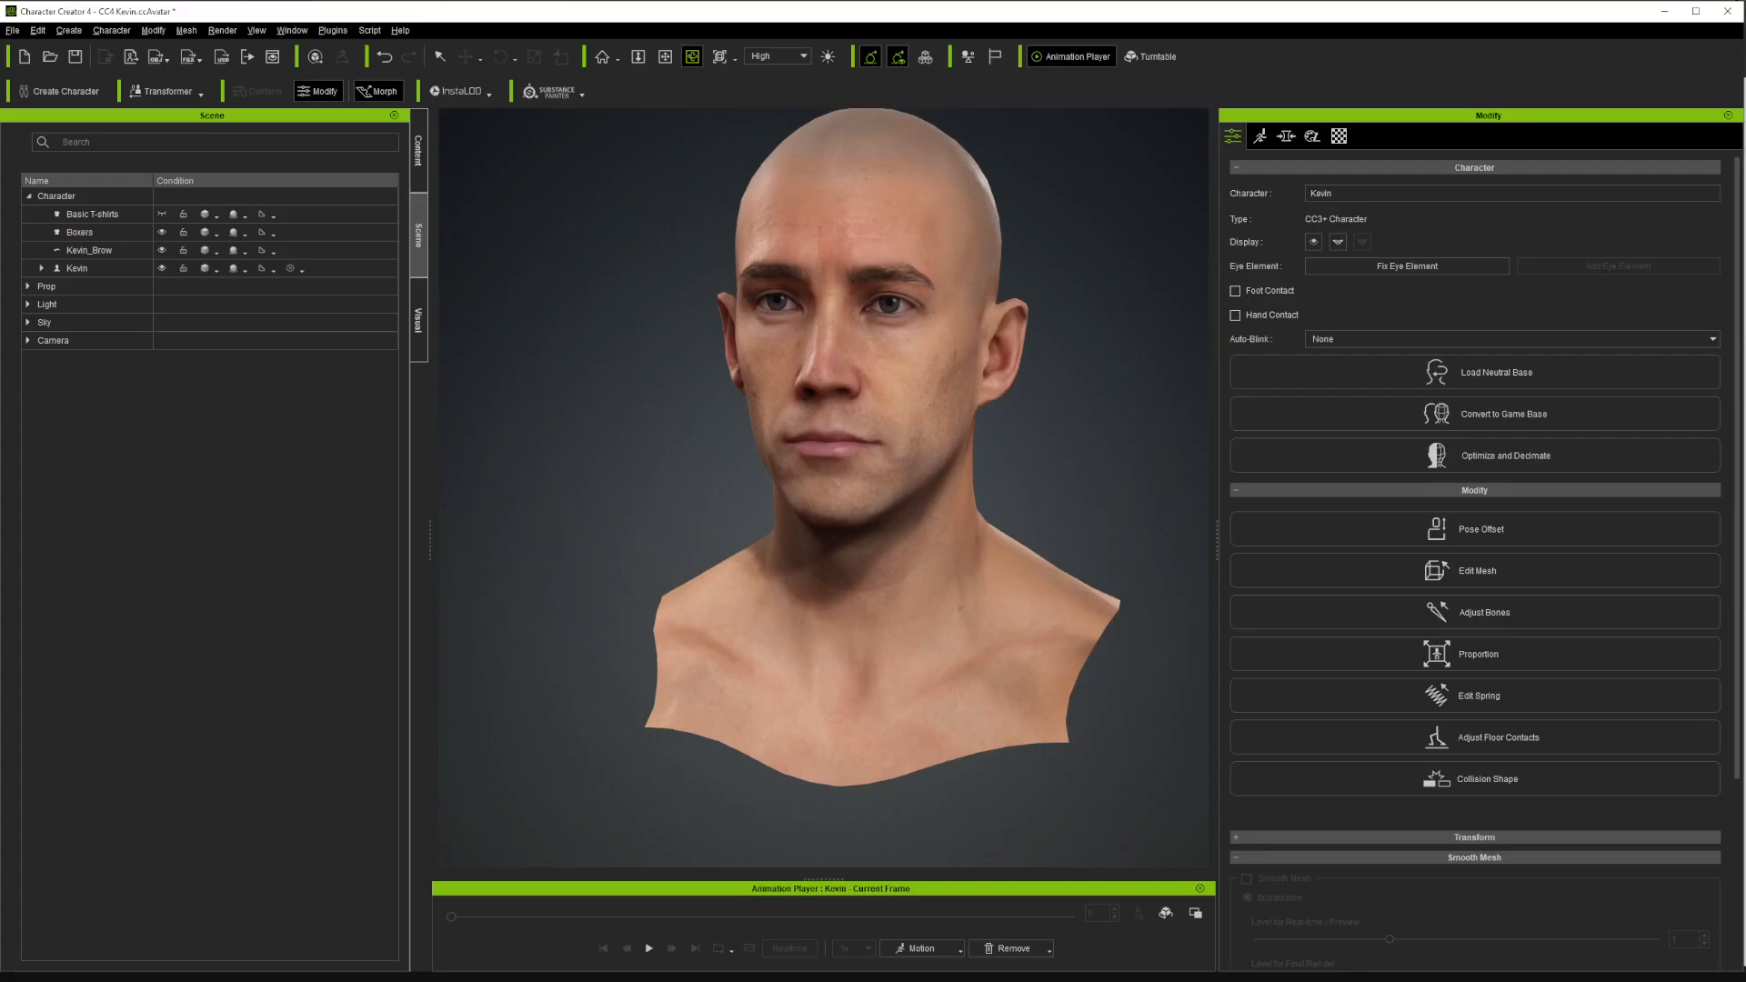
In File Explorer, copy everything inside the desktop folder Races/CC4/H_M_Head01, including the FBX, JSON and texture folders
click(1666, 12)
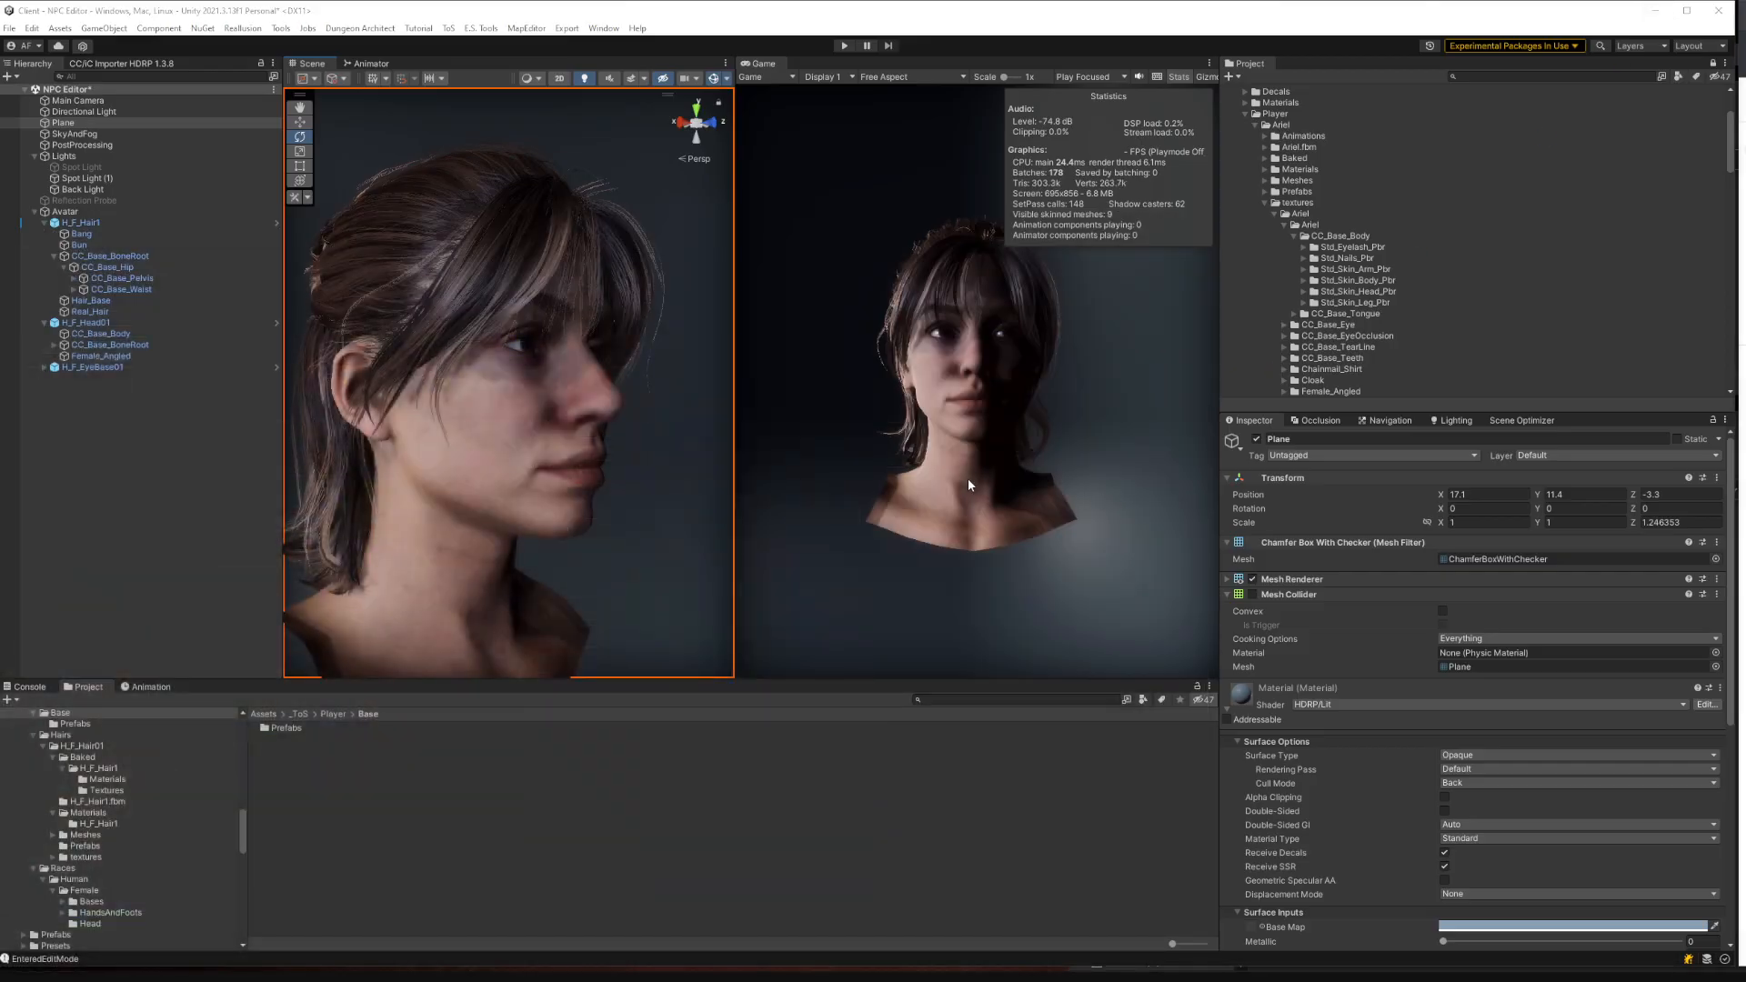
key(super+e)
drag(1504, 21, 914, 52)
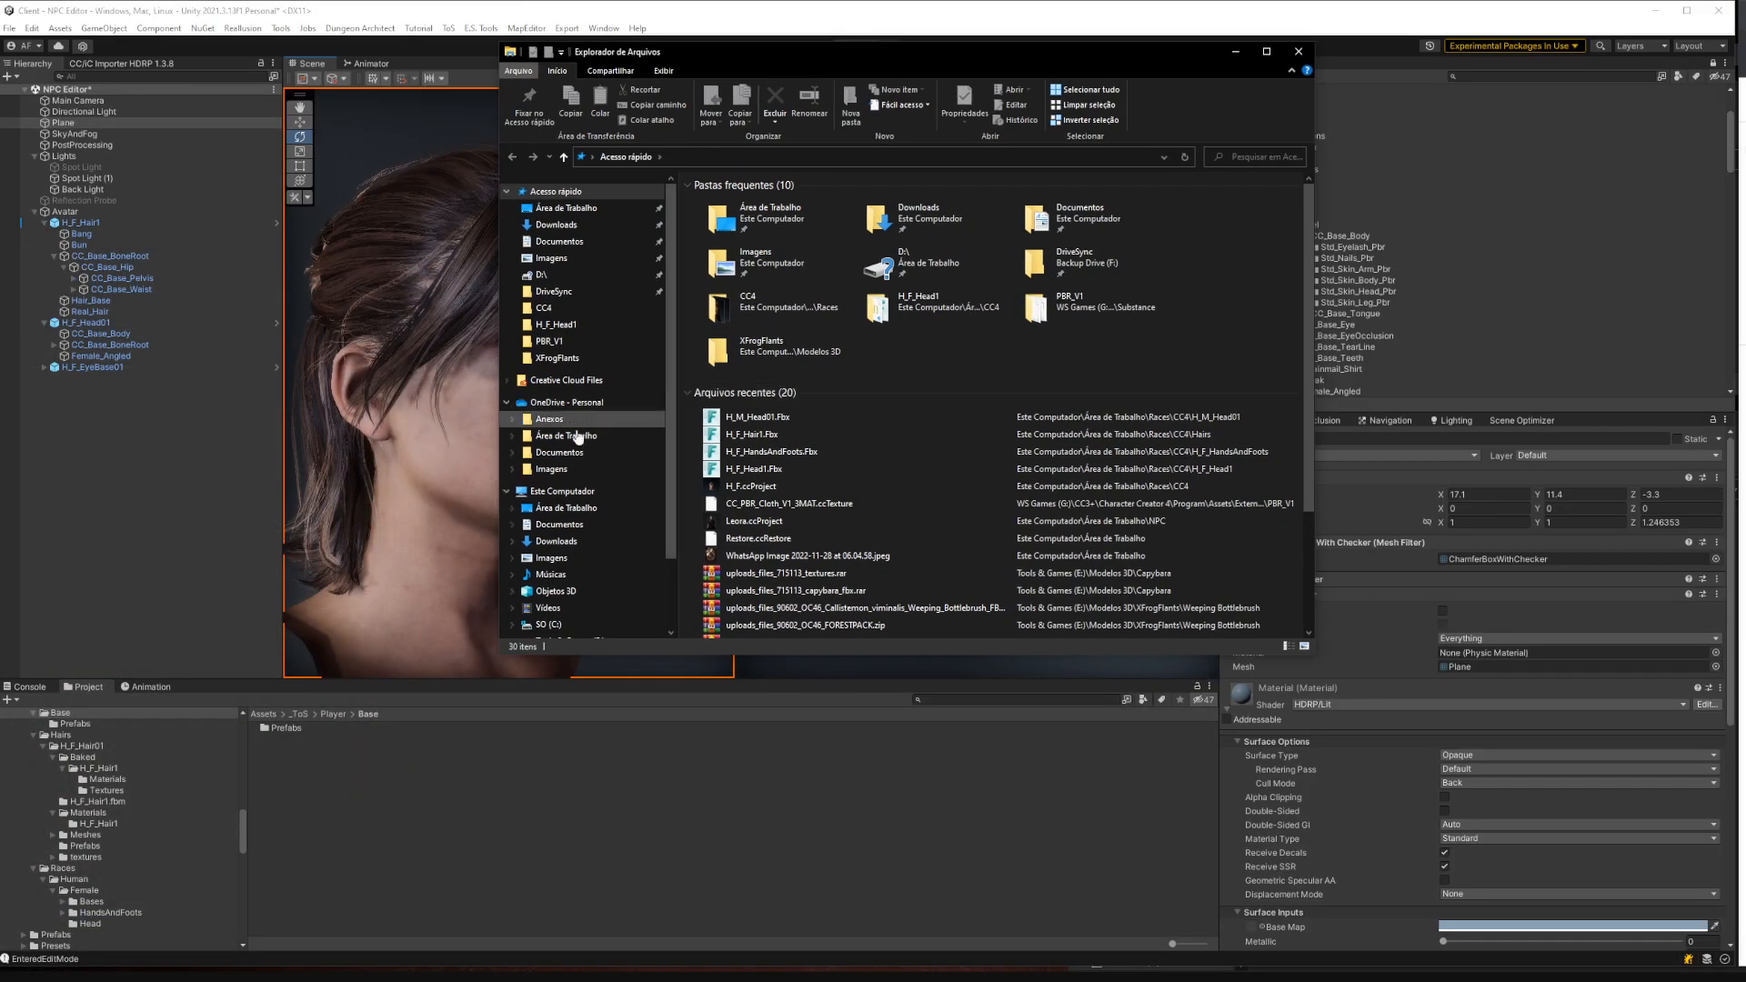
click(566, 507)
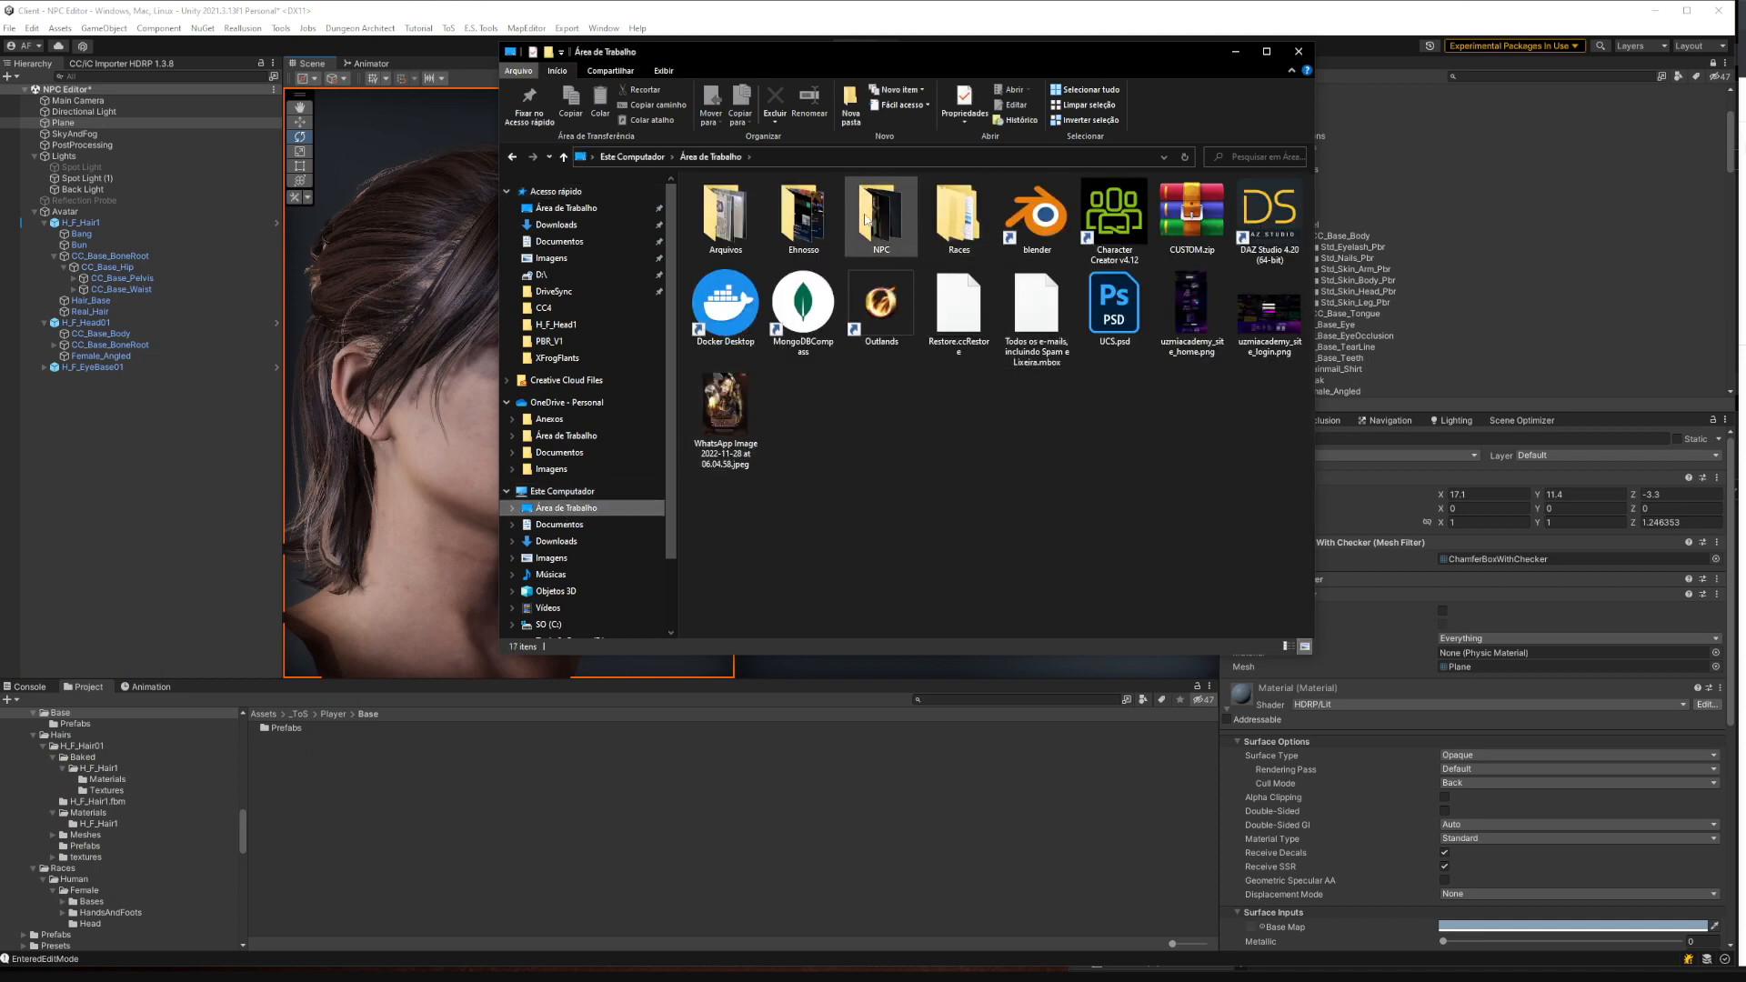
double_click(959, 218)
double_click(724, 215)
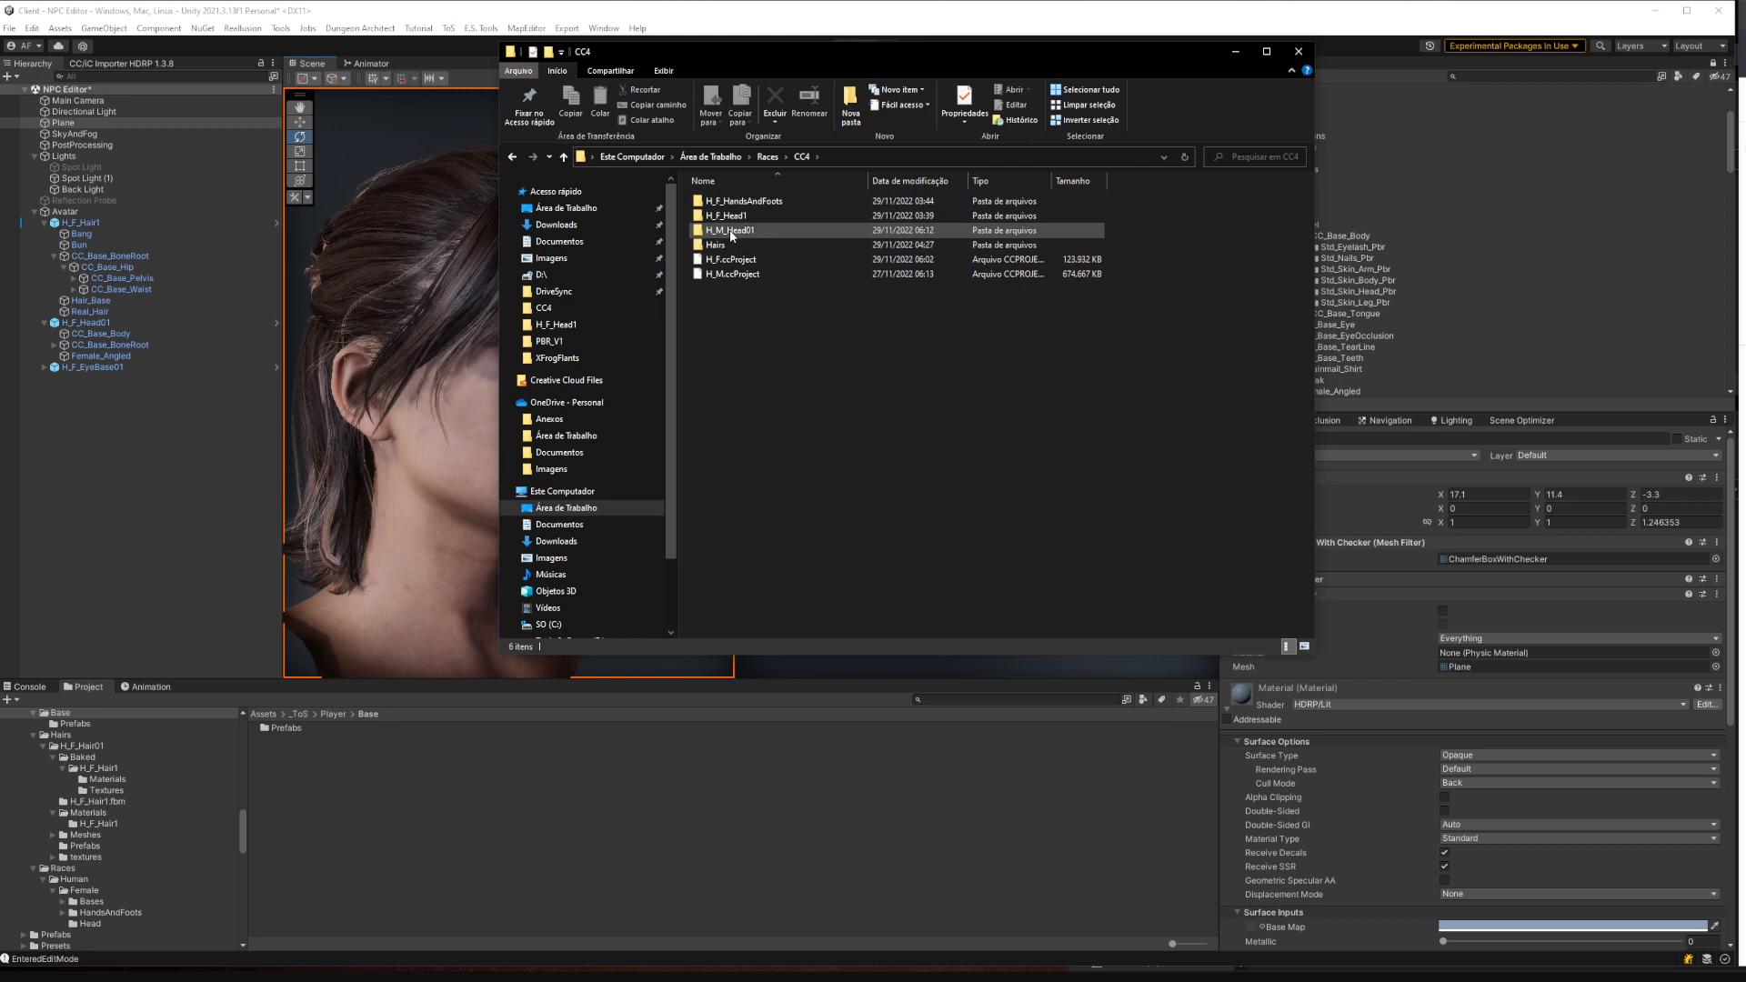
double_click(788, 230)
drag(838, 281, 696, 195)
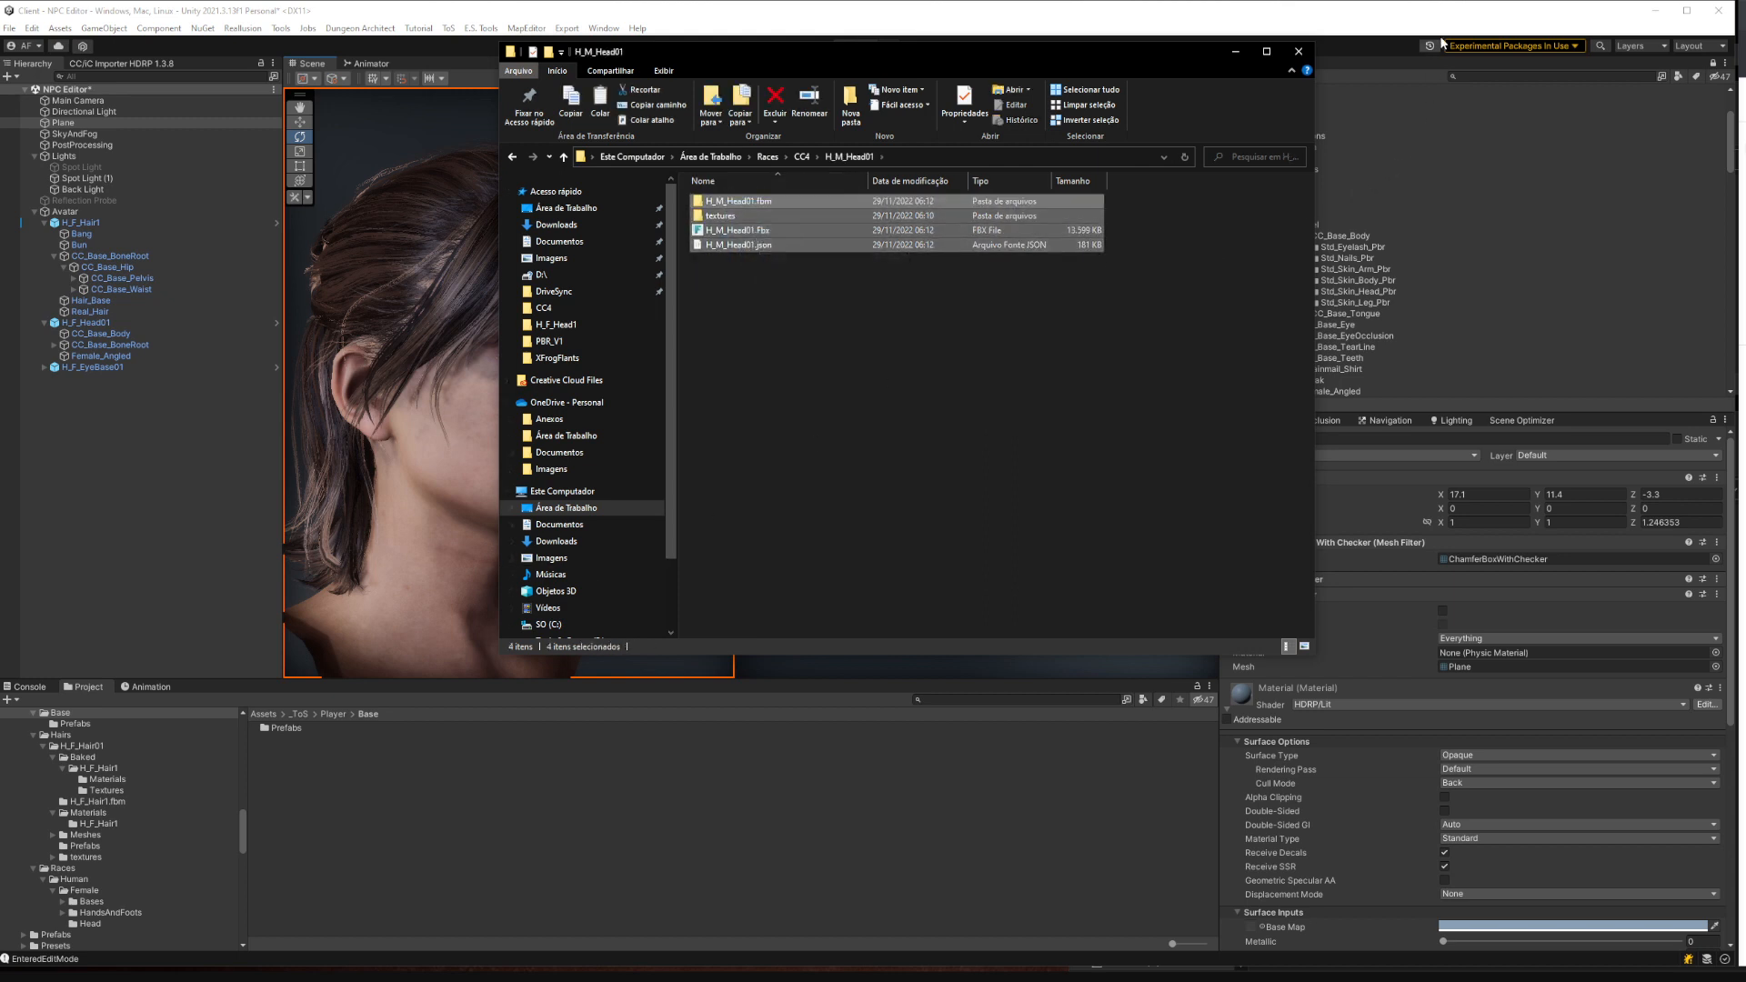
click(1317, 227)
Collapse the Ariel and Hairs folders in the Unity project and create a folder named Male inside Player/Races/Human
click(1276, 213)
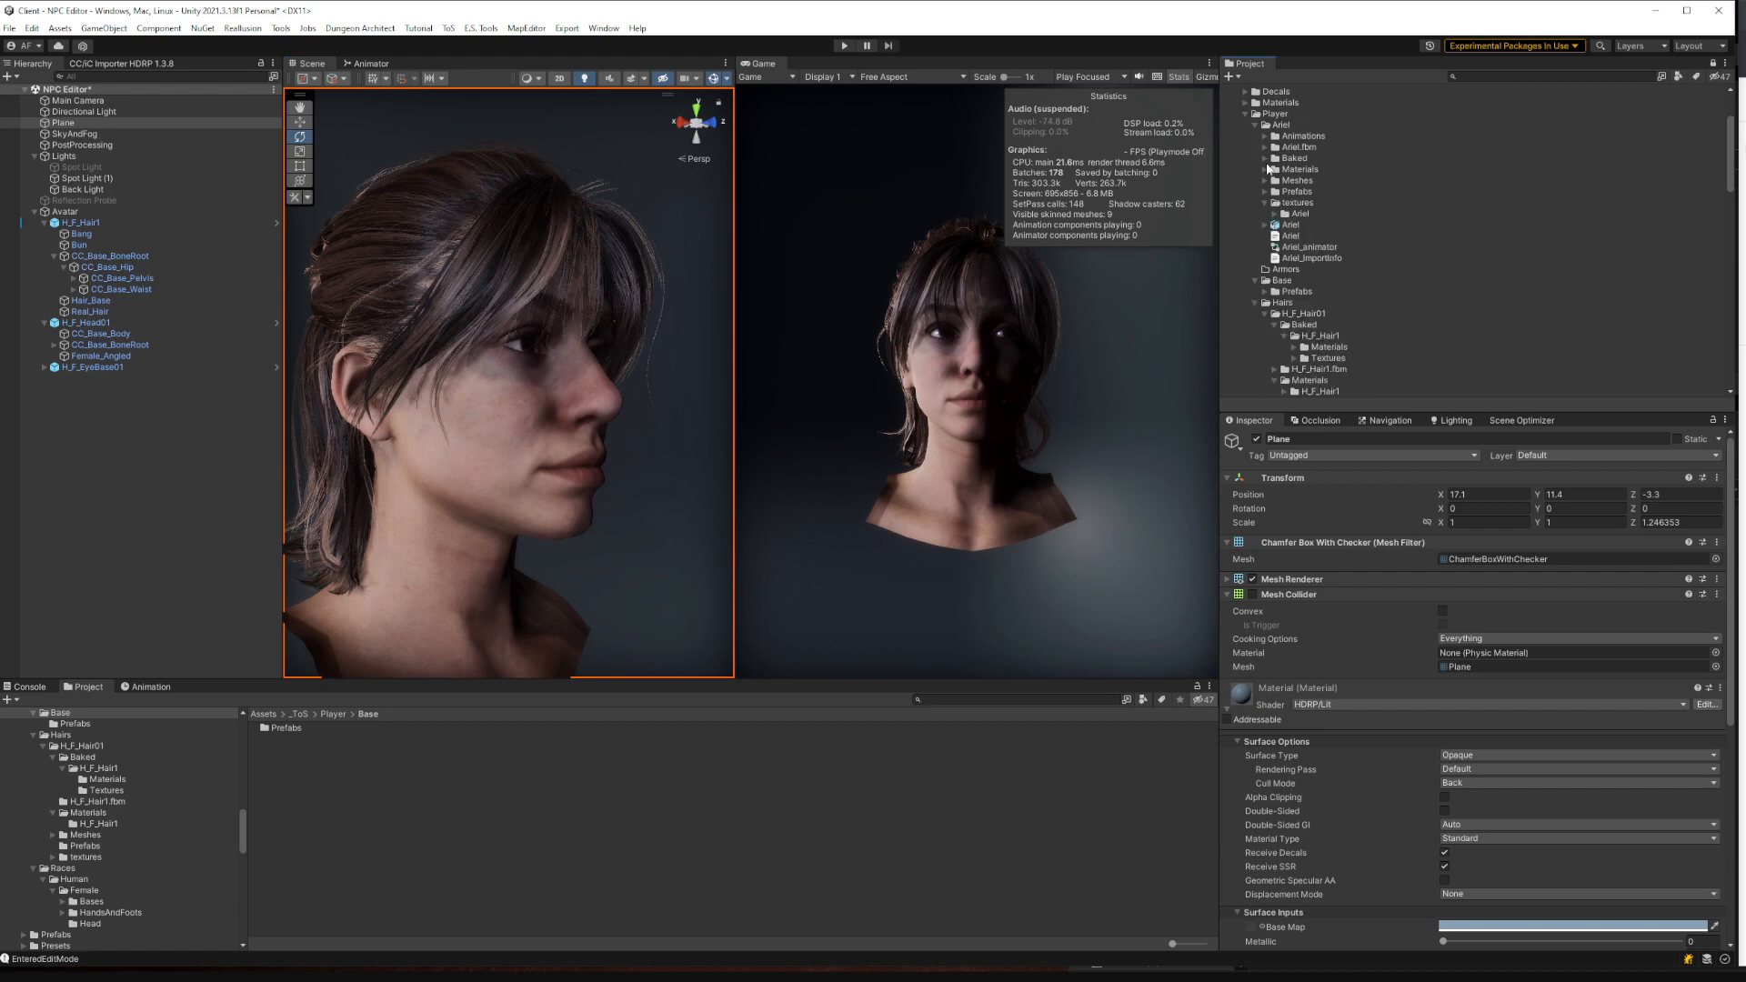
click(1254, 124)
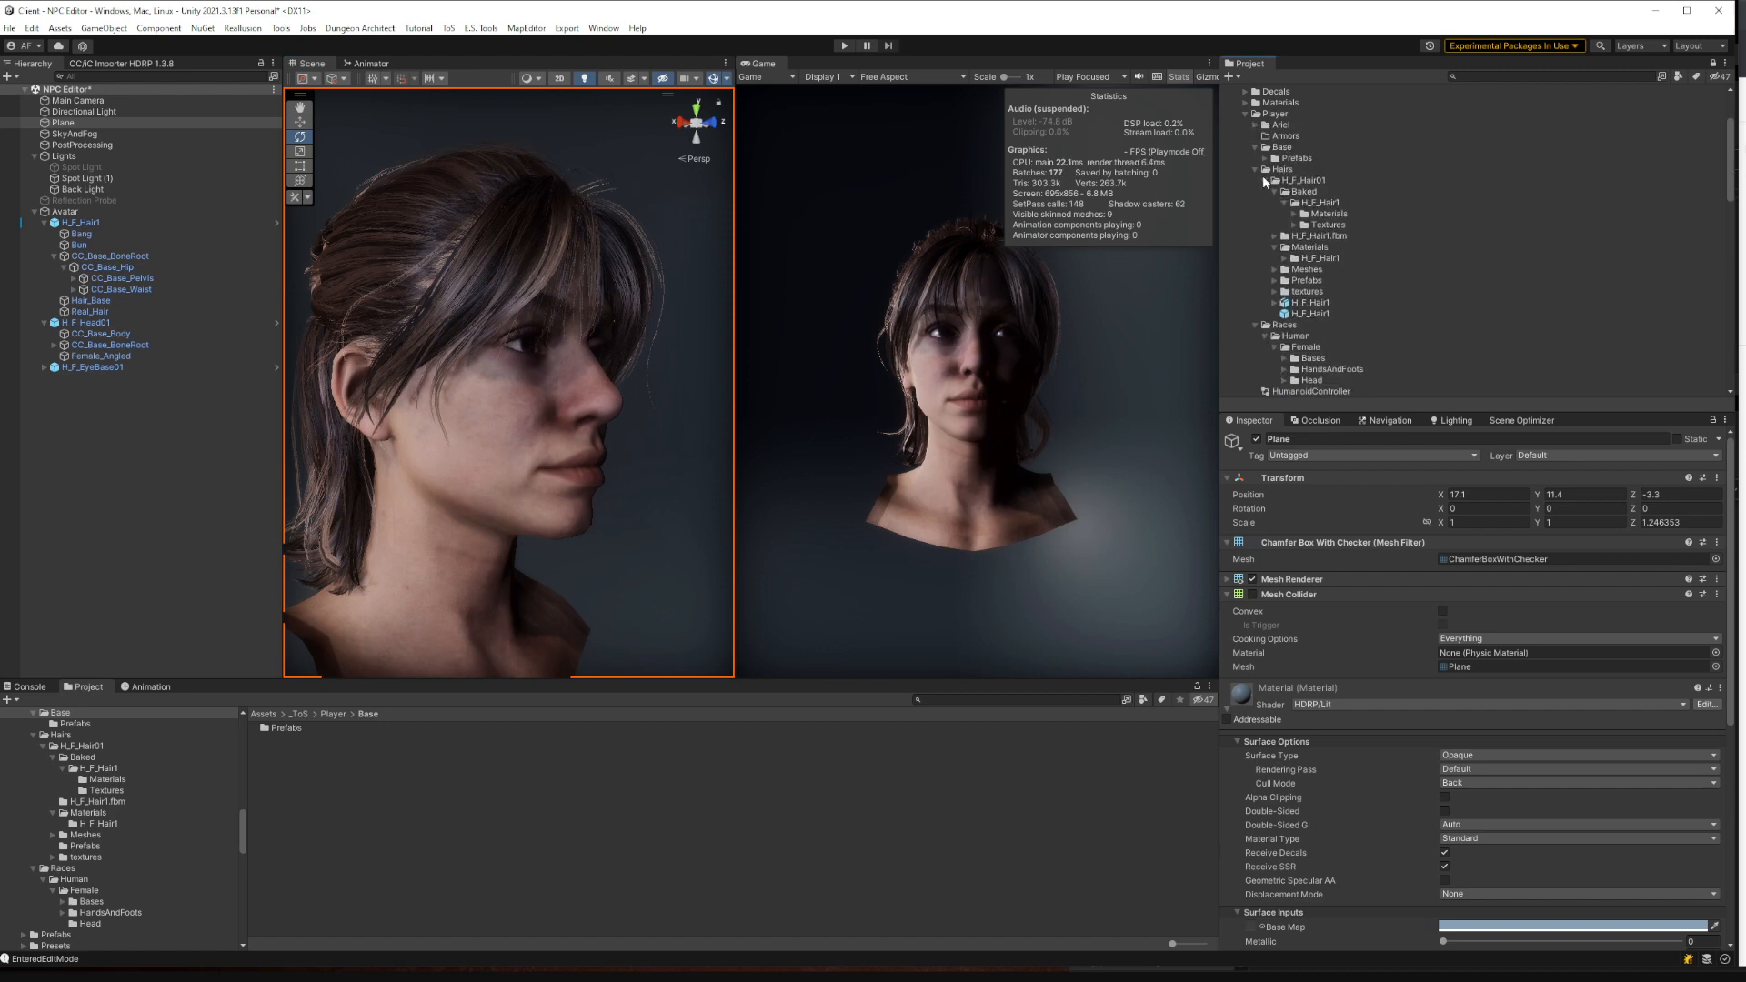
click(1256, 169)
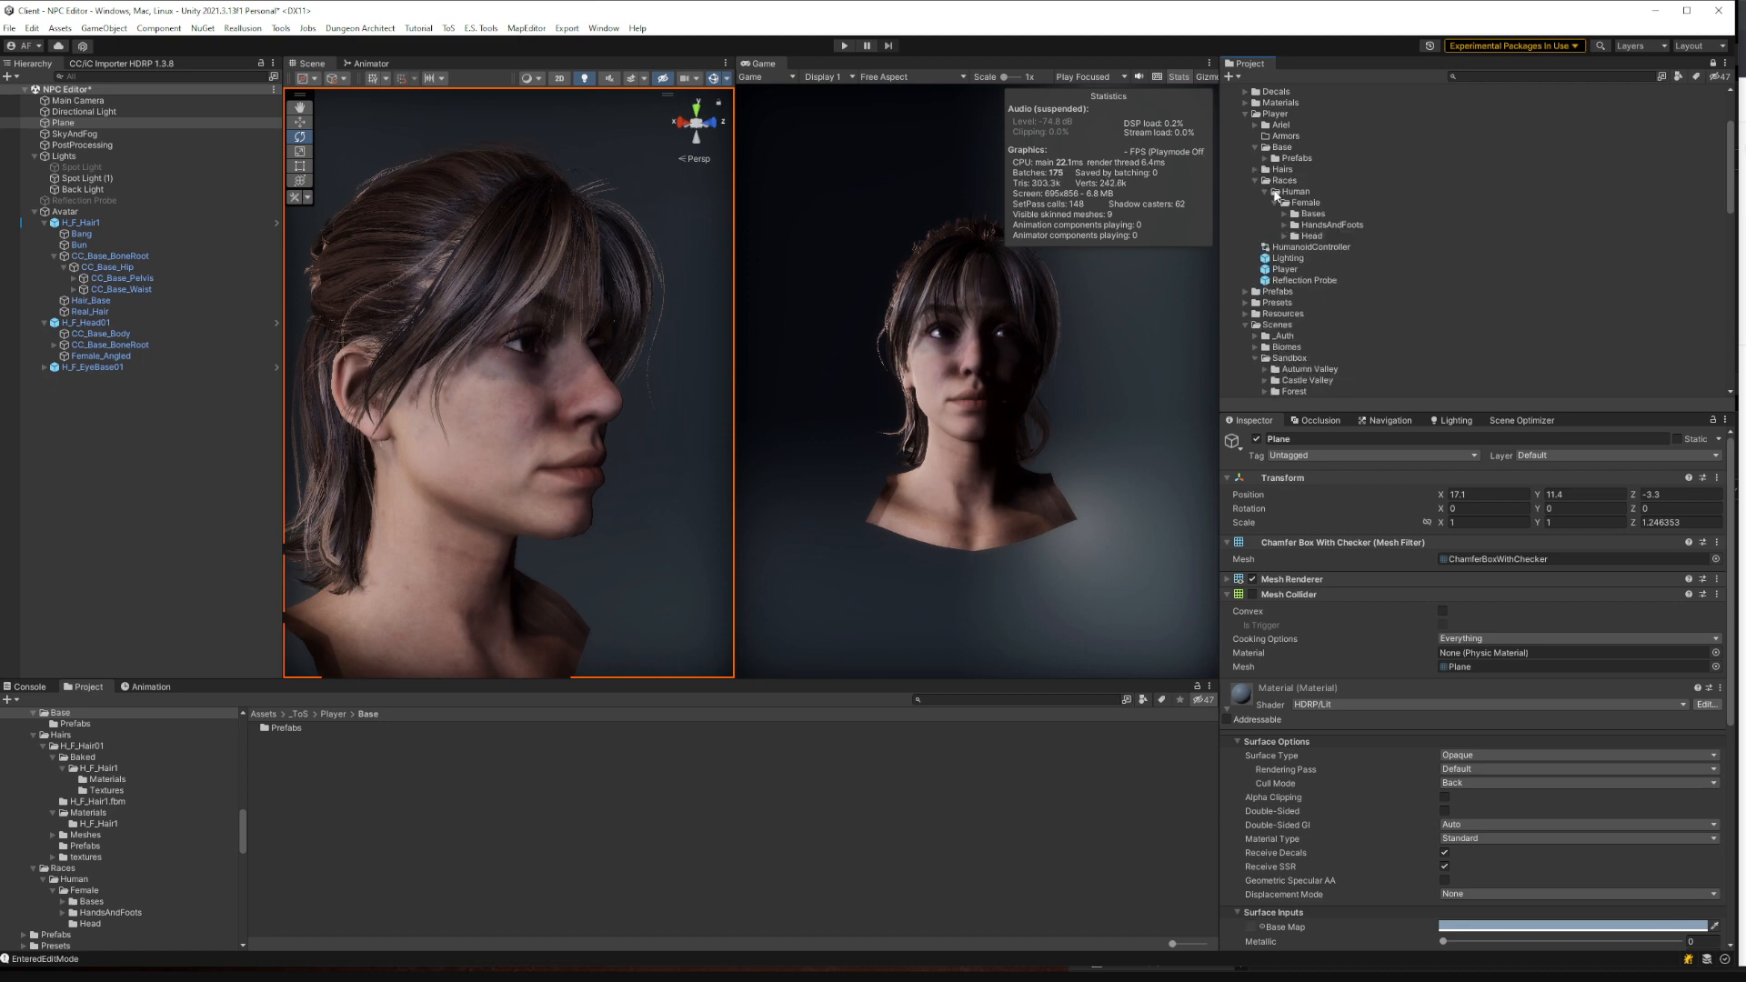
right_click(1293, 195)
mouse_move(1345, 200)
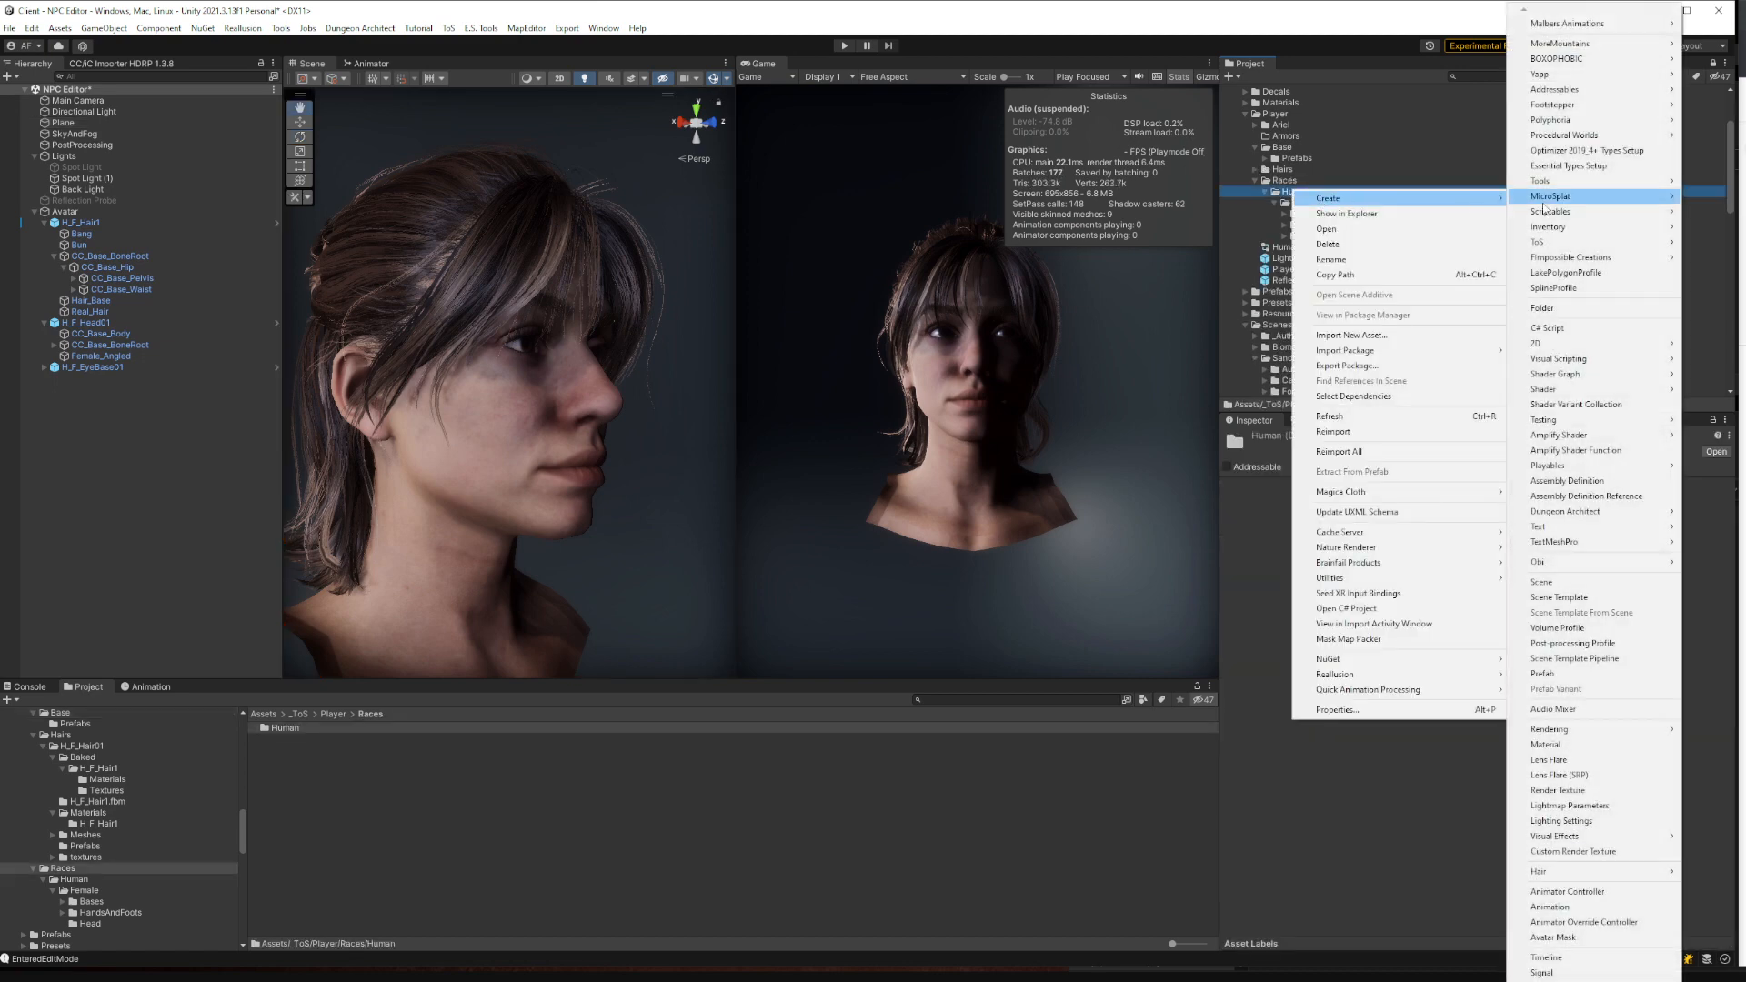
click(1572, 309)
text(Male)
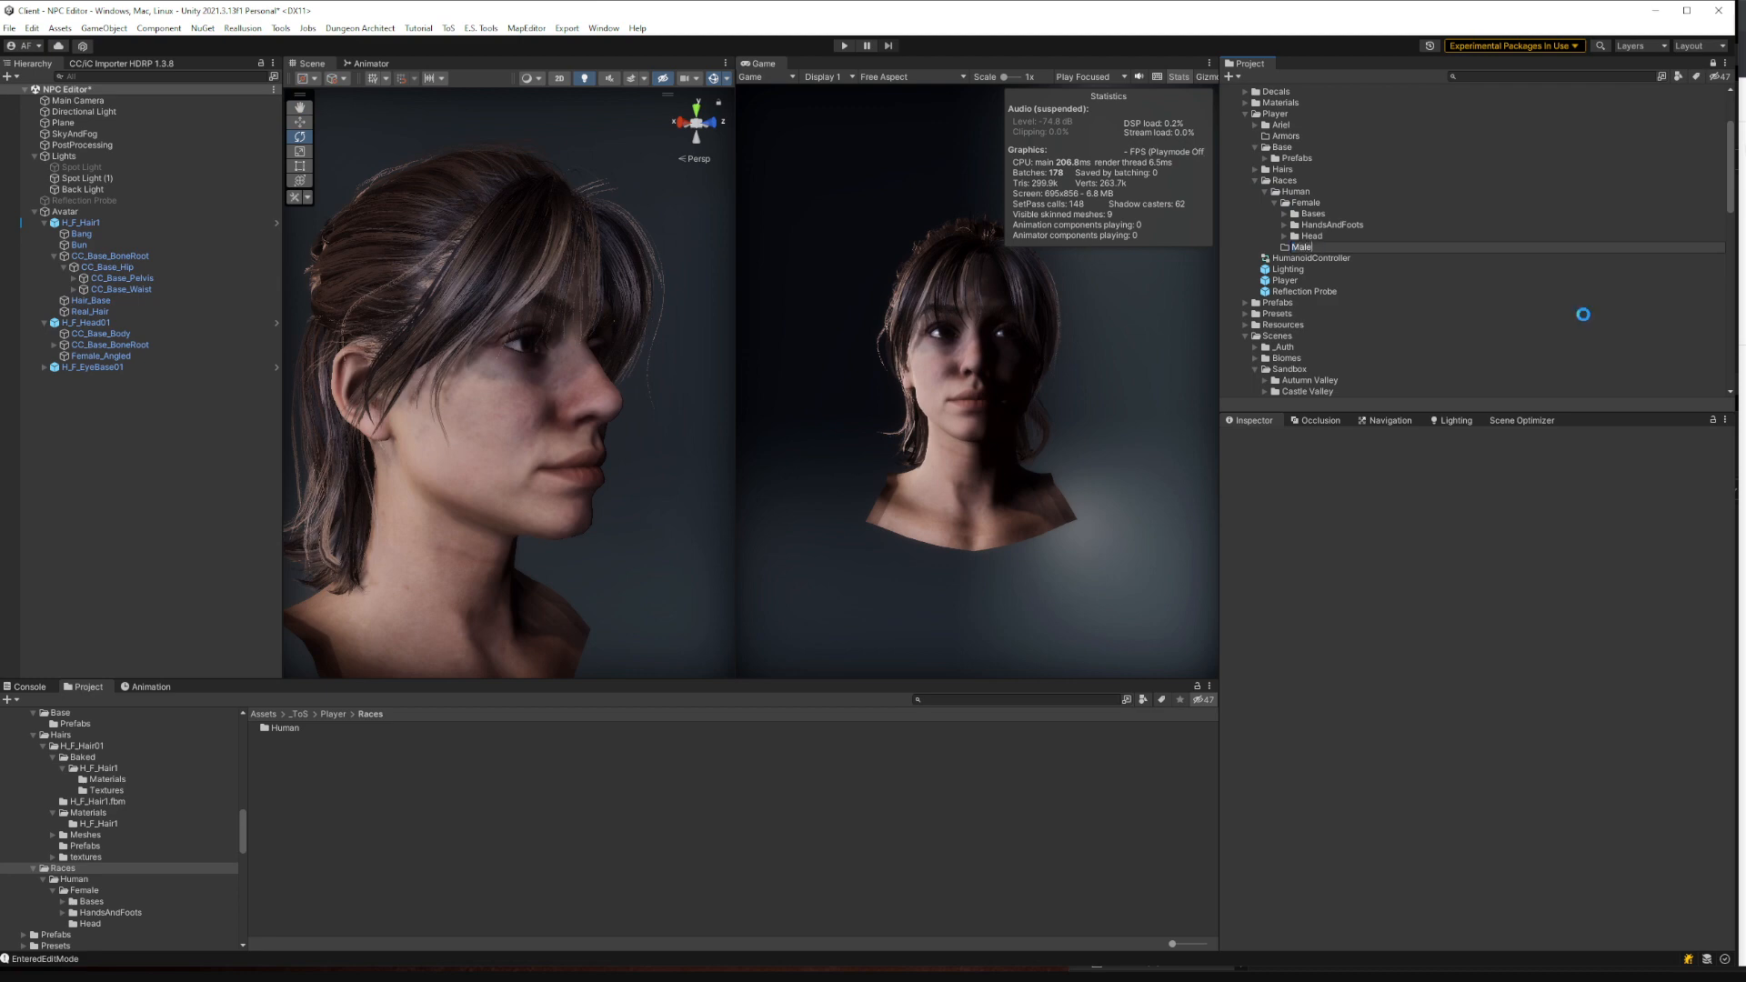
key(Return)
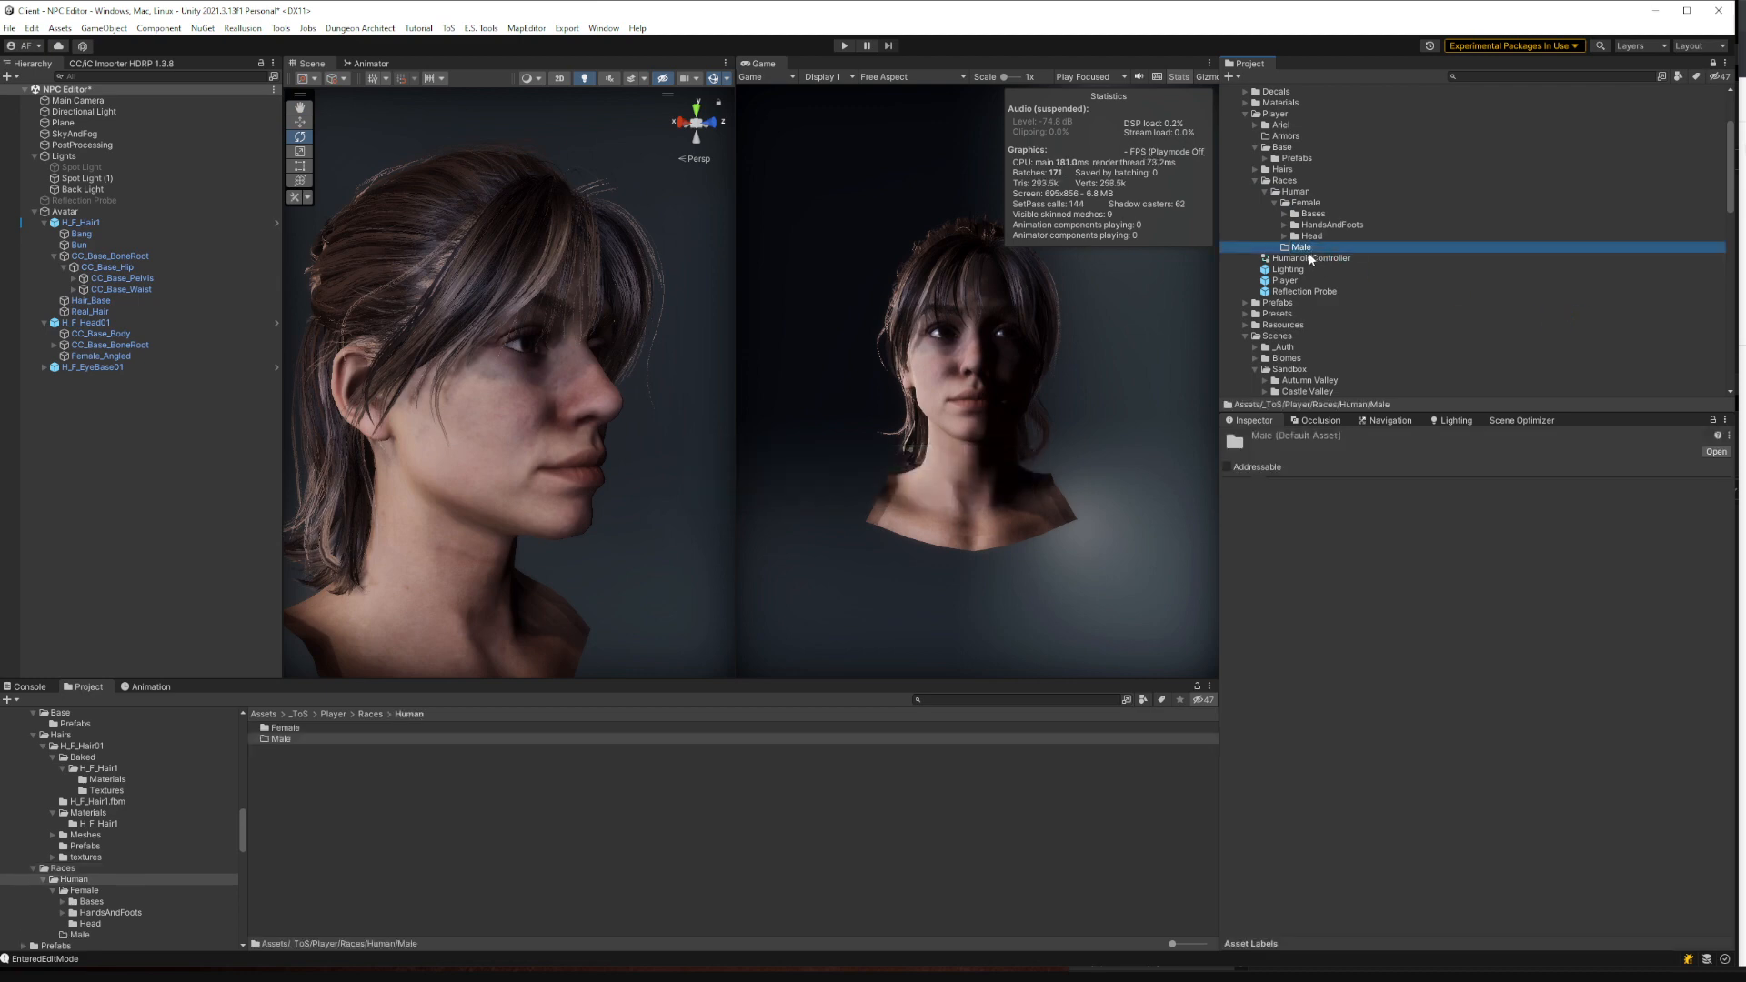
Show the Male folder in File Explorer and create a subfolder named Head01 inside it
right_click(1304, 248)
click(1359, 271)
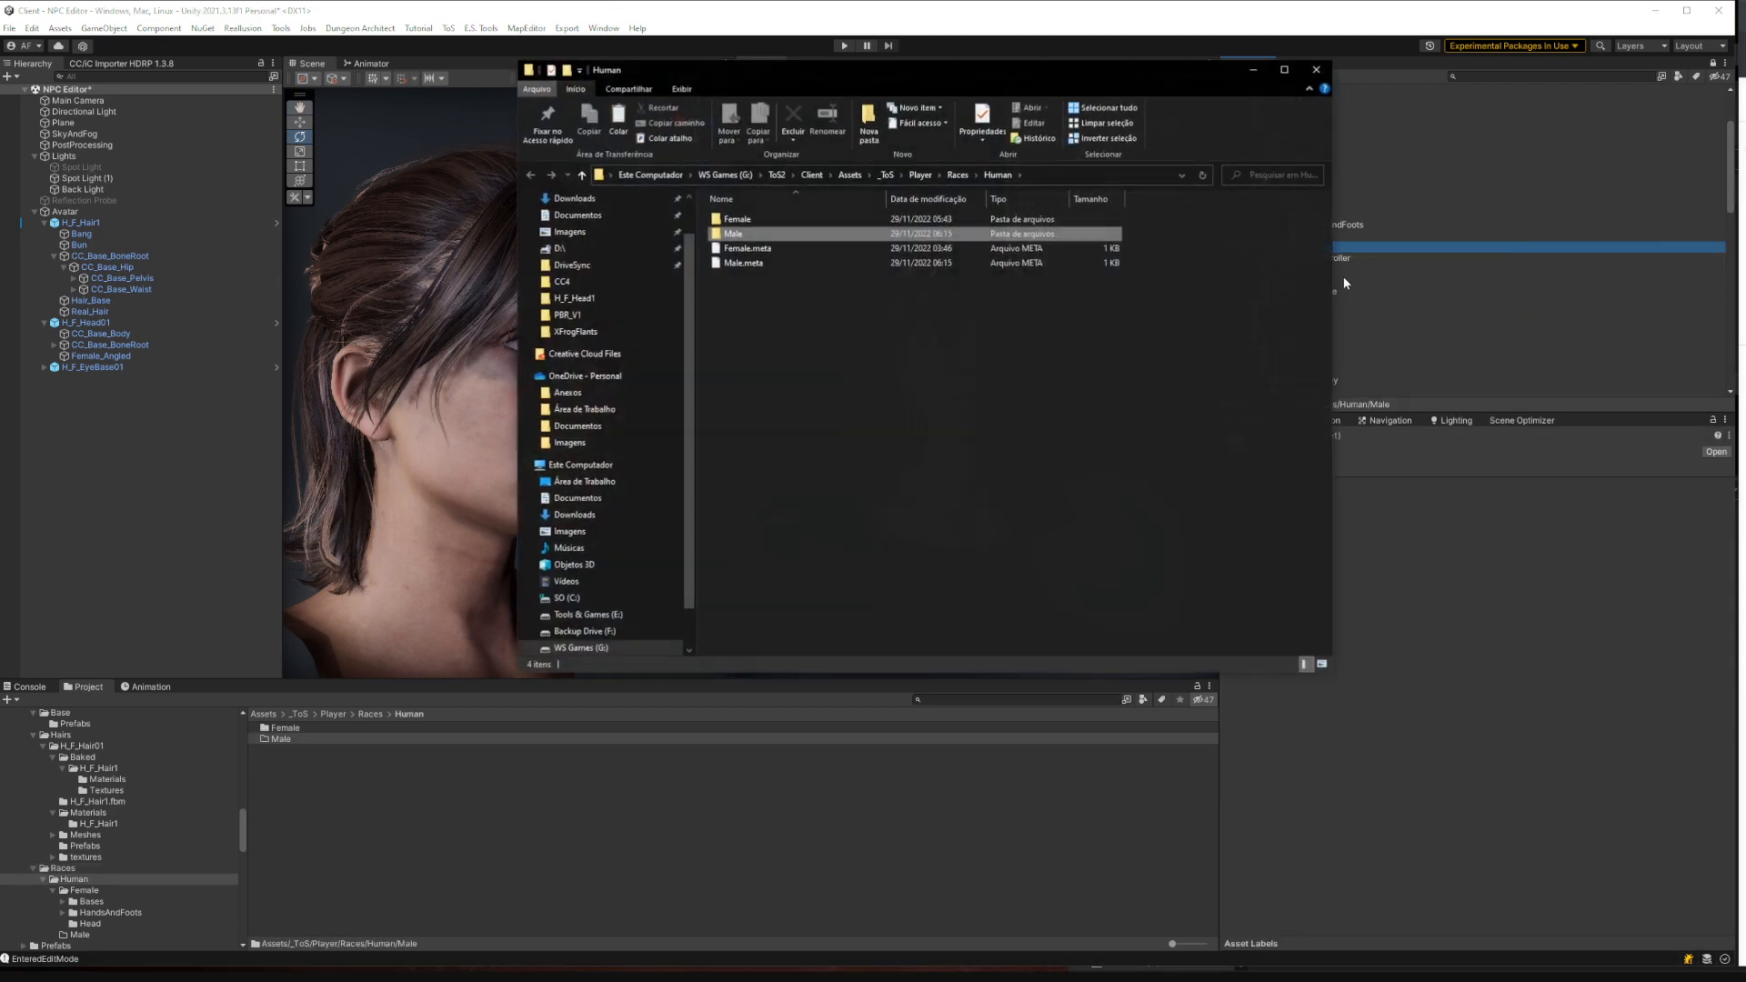
double_click(760, 234)
right_click(760, 229)
mouse_move(855, 452)
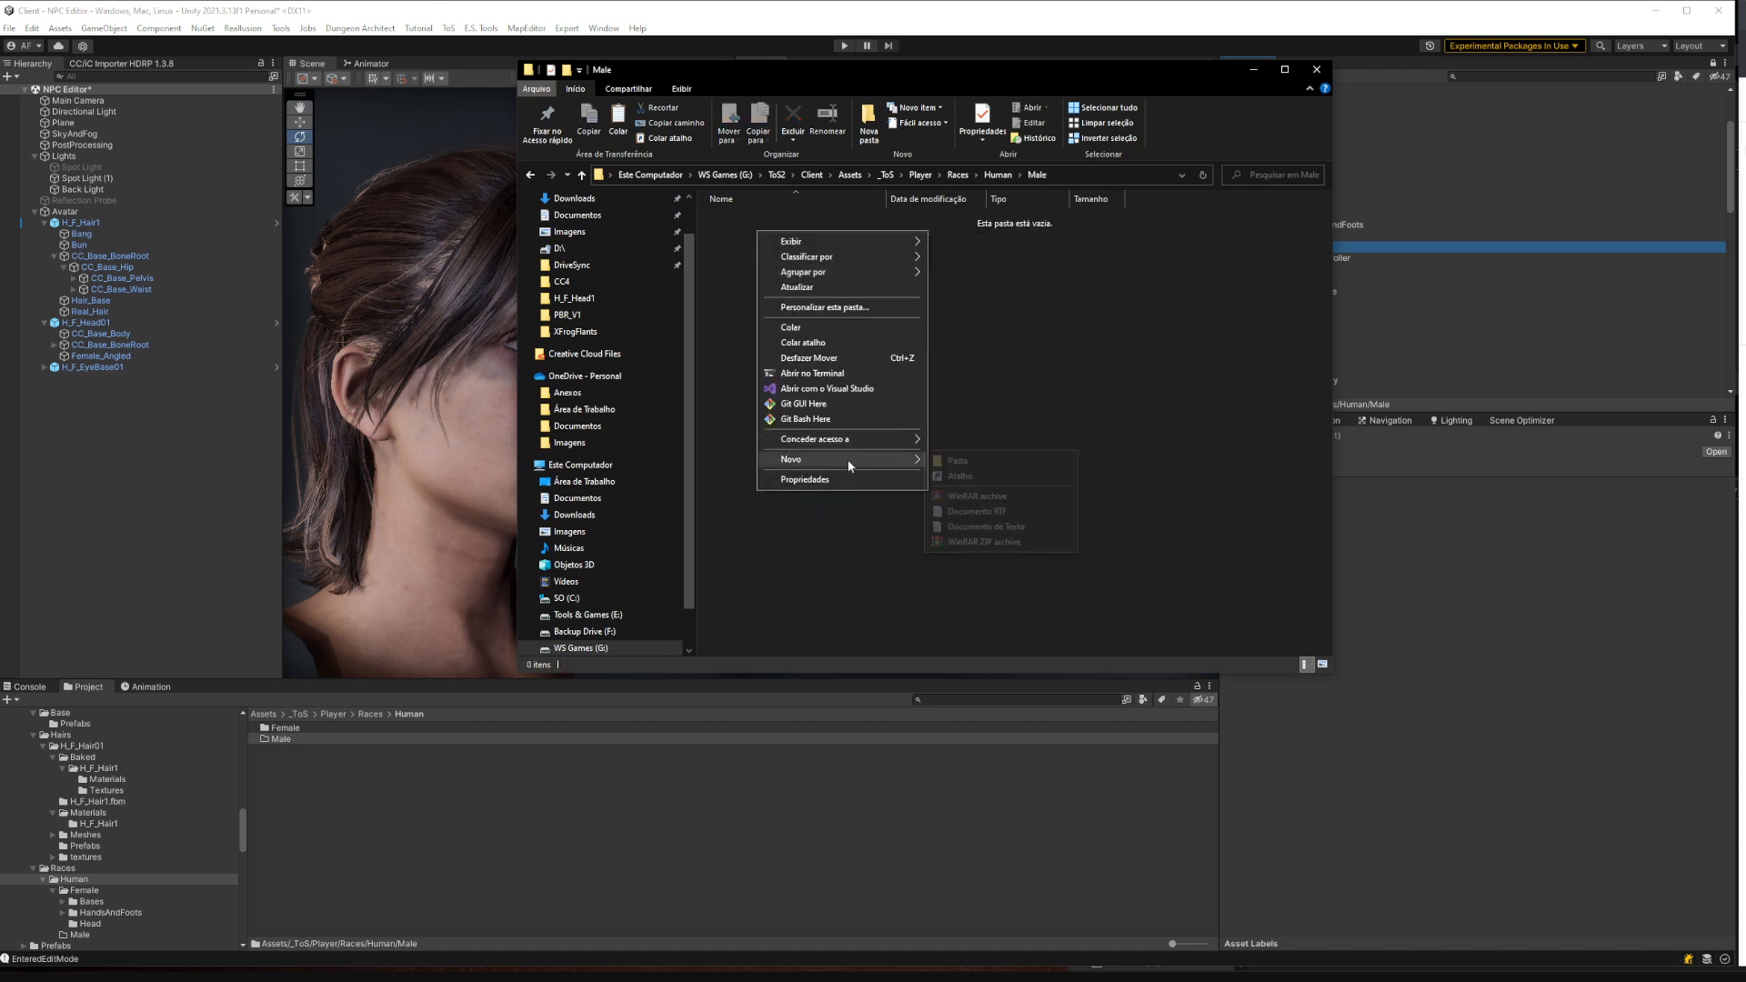
click(995, 461)
text(Head)
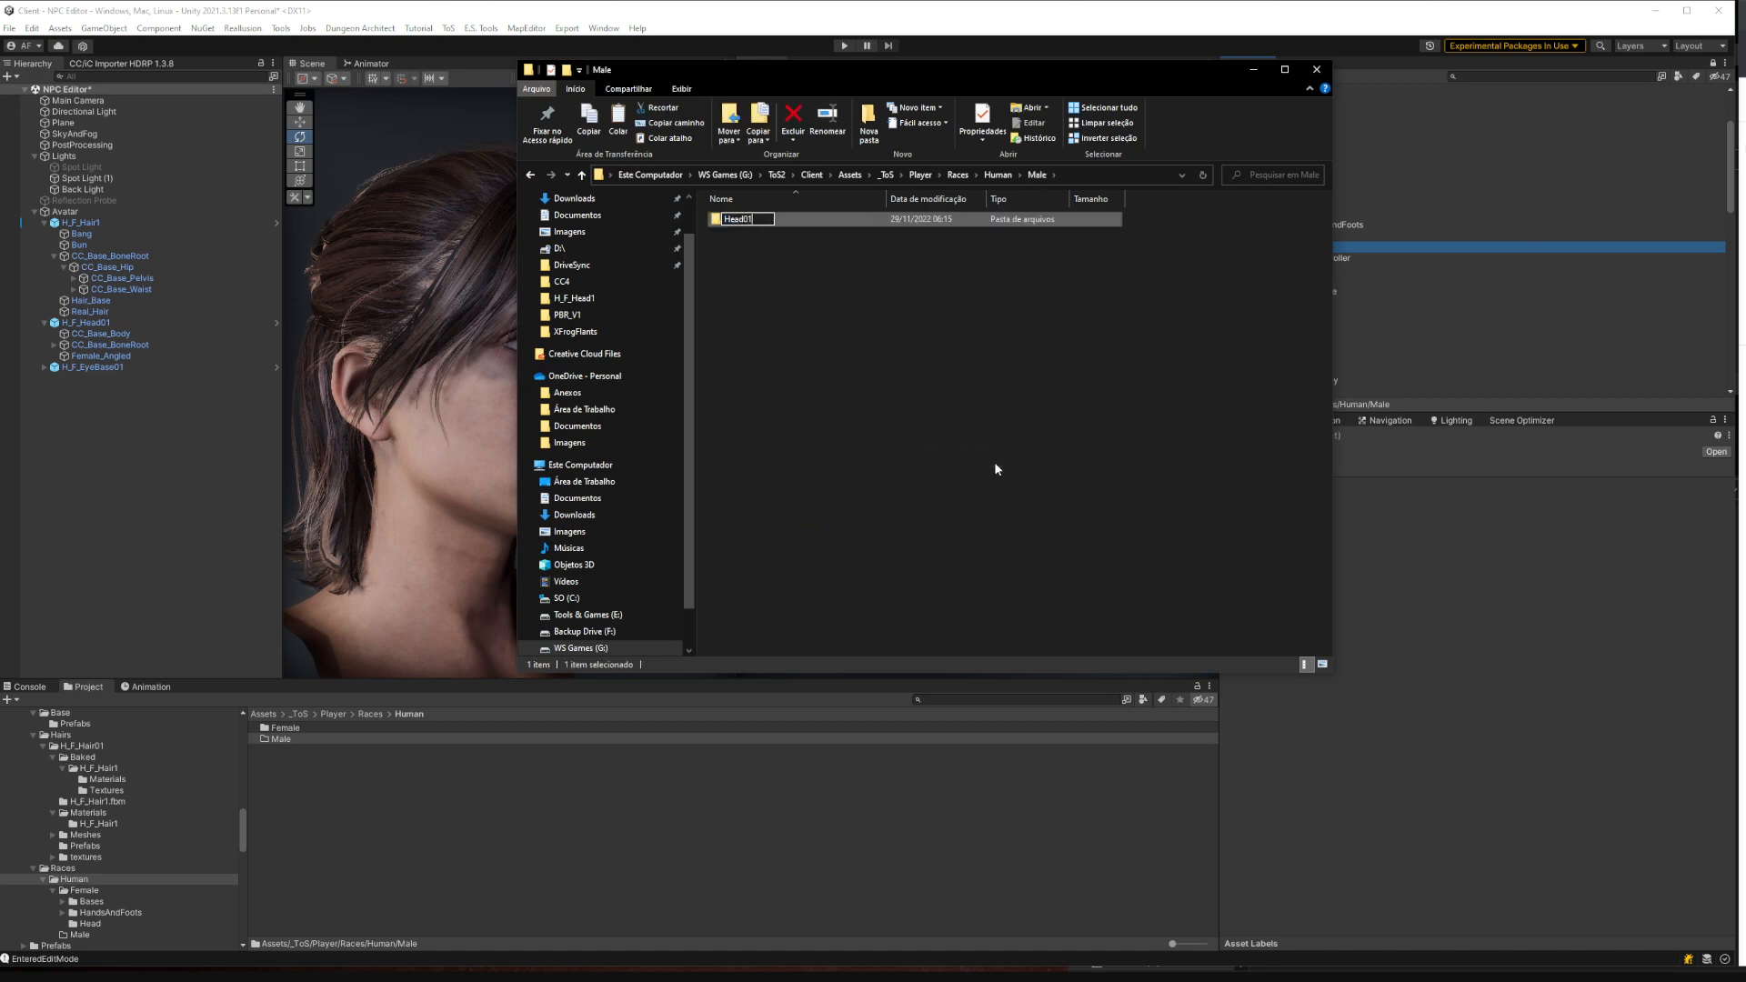
text(01)
key(Return)
Paste the copied H_M_Head01 files into the Head01 folder and return to Unity to import them
double_click(800, 219)
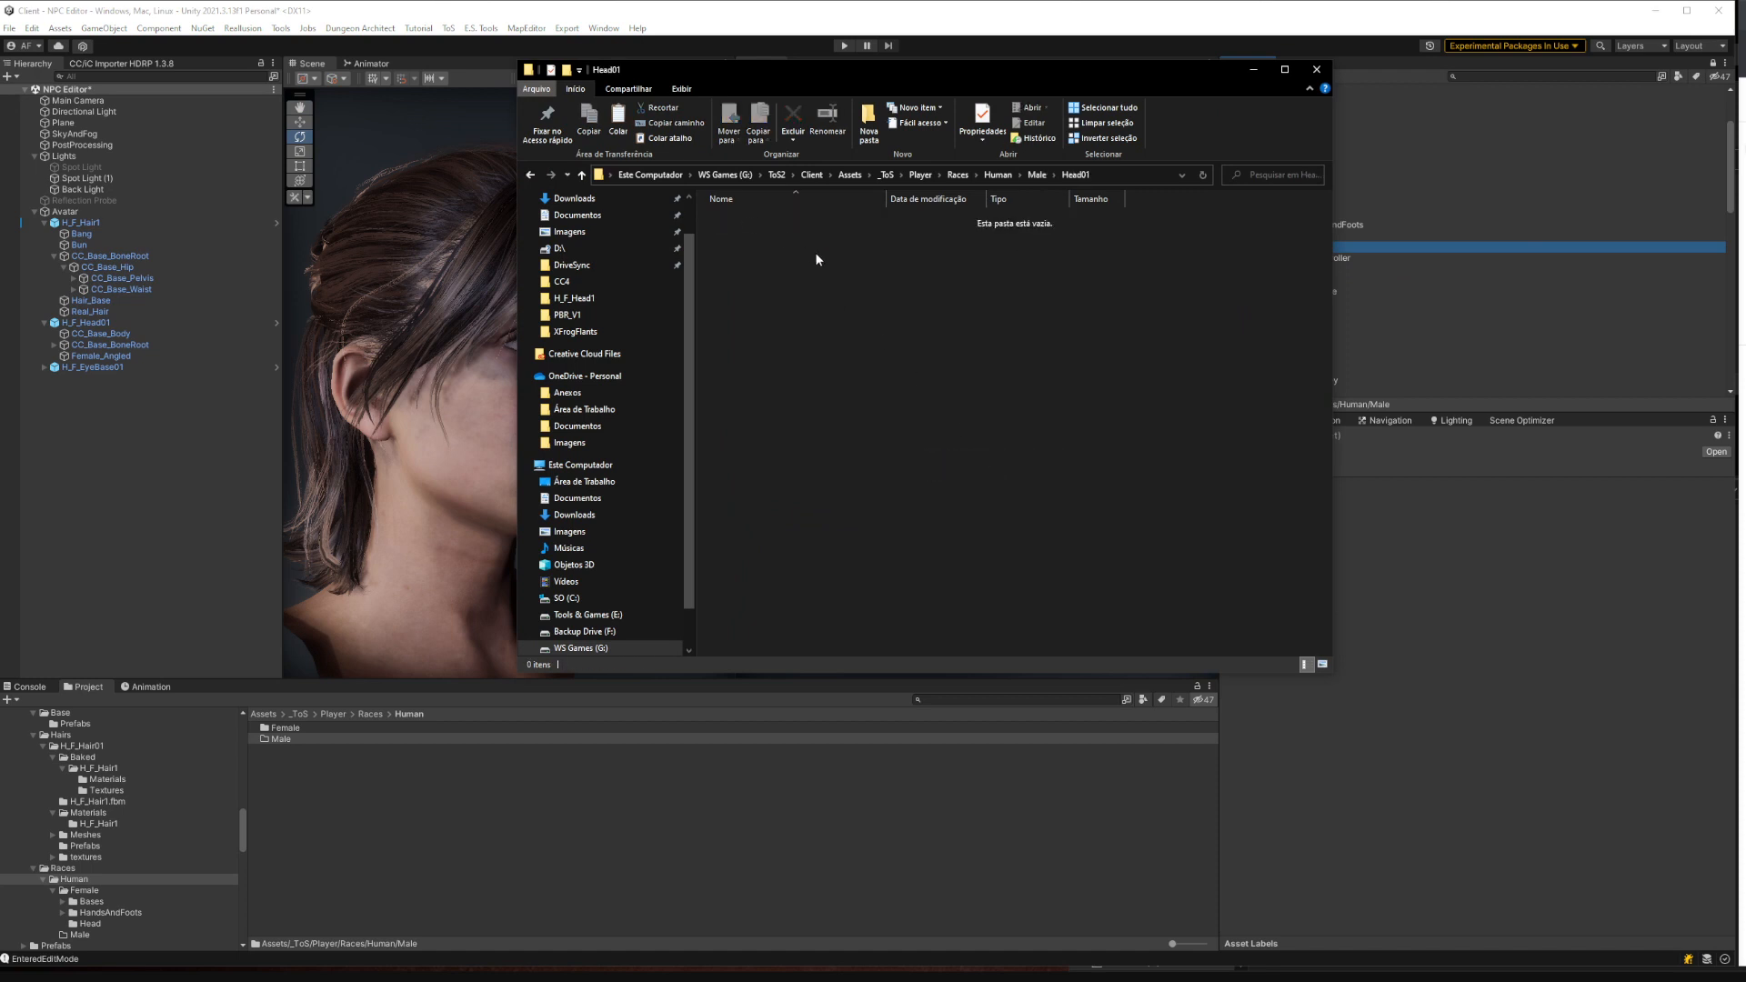
key(ctrl+v)
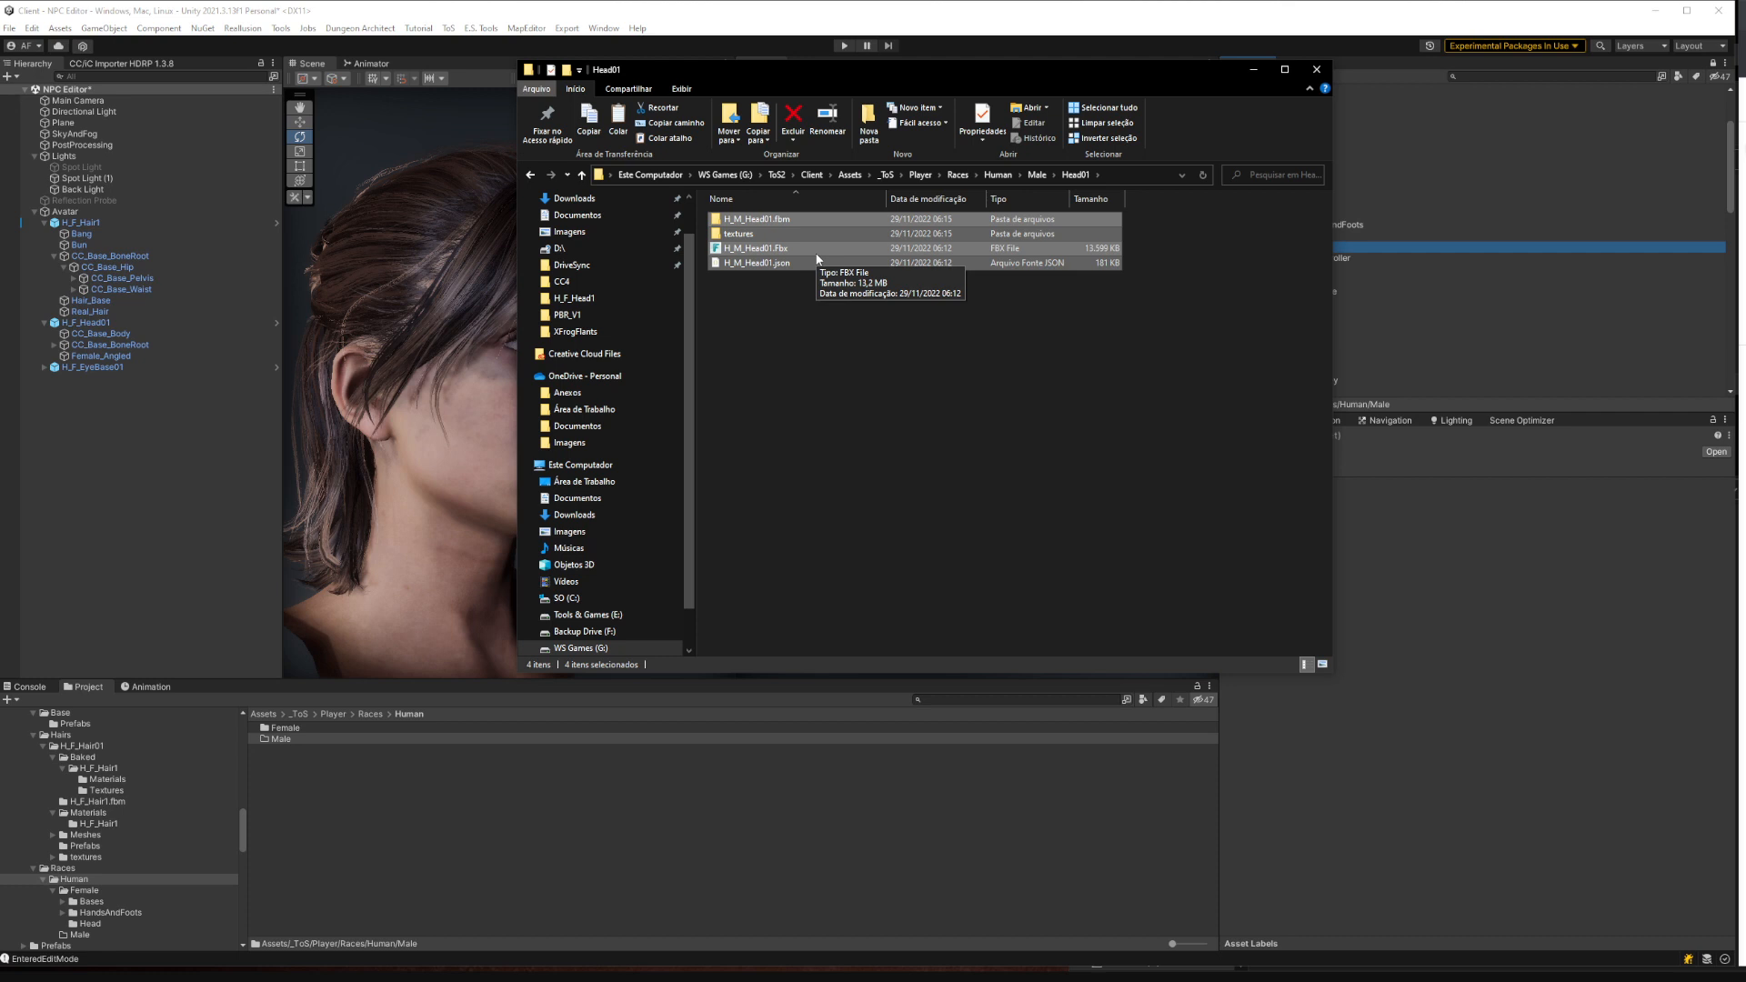
click(87, 560)
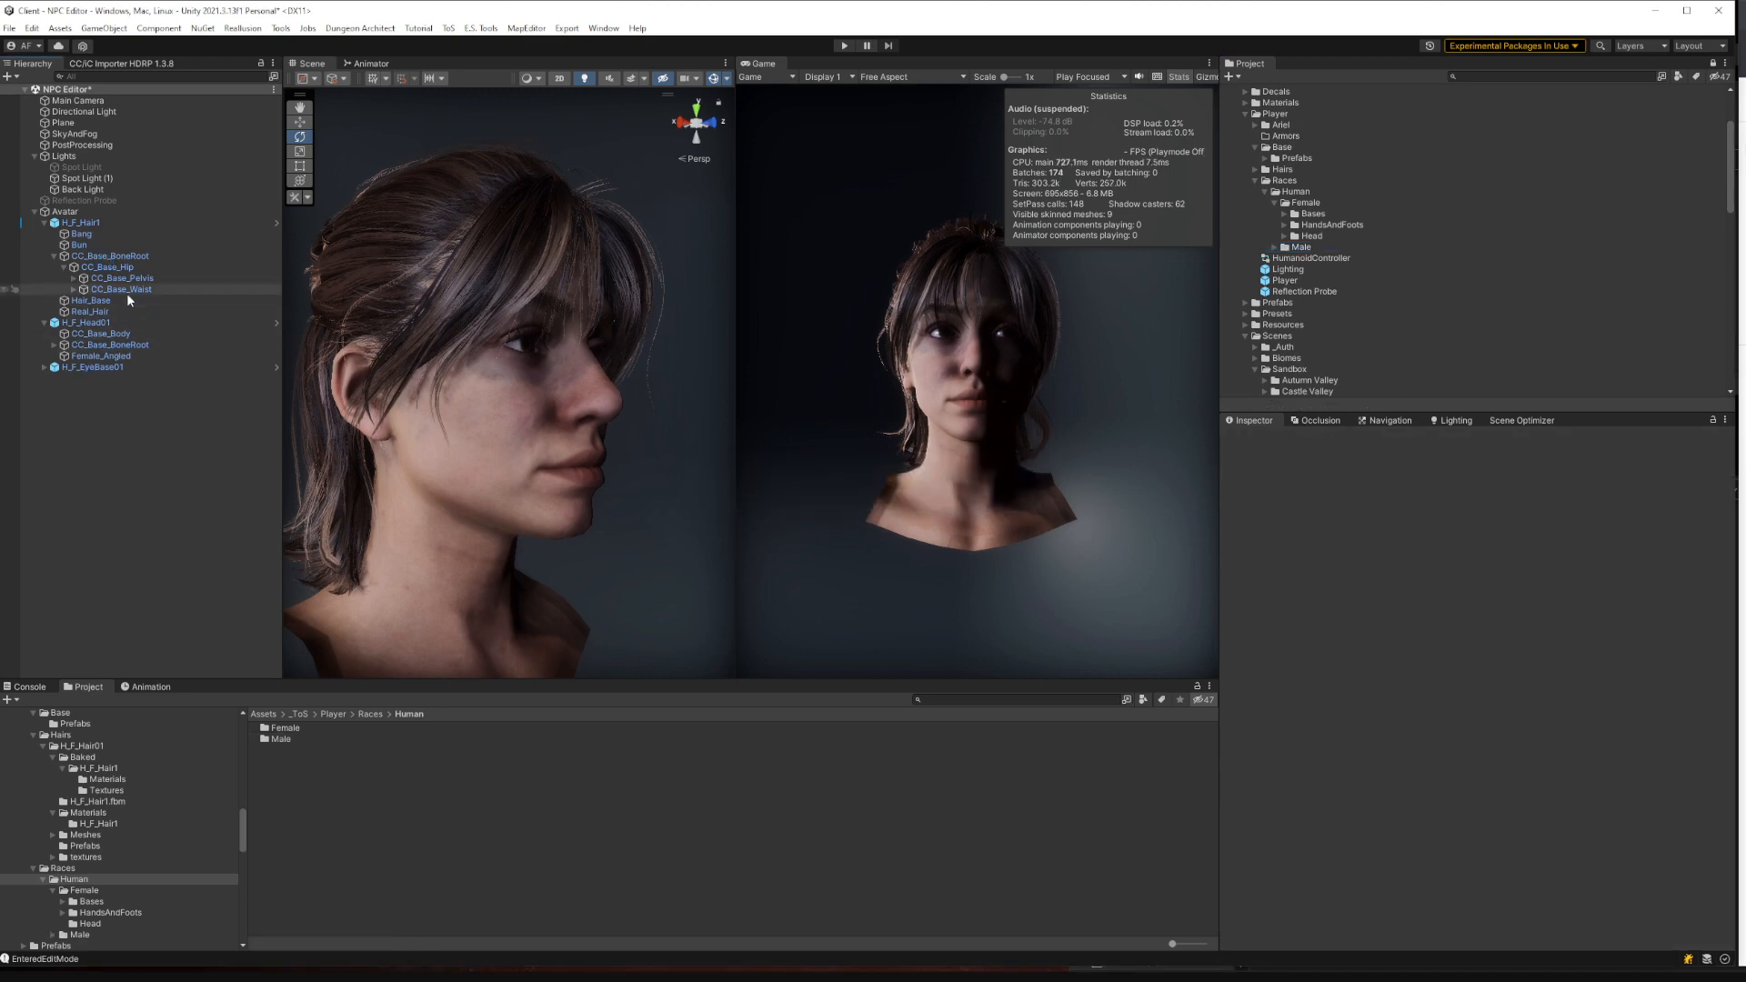
click(45, 223)
click(44, 223)
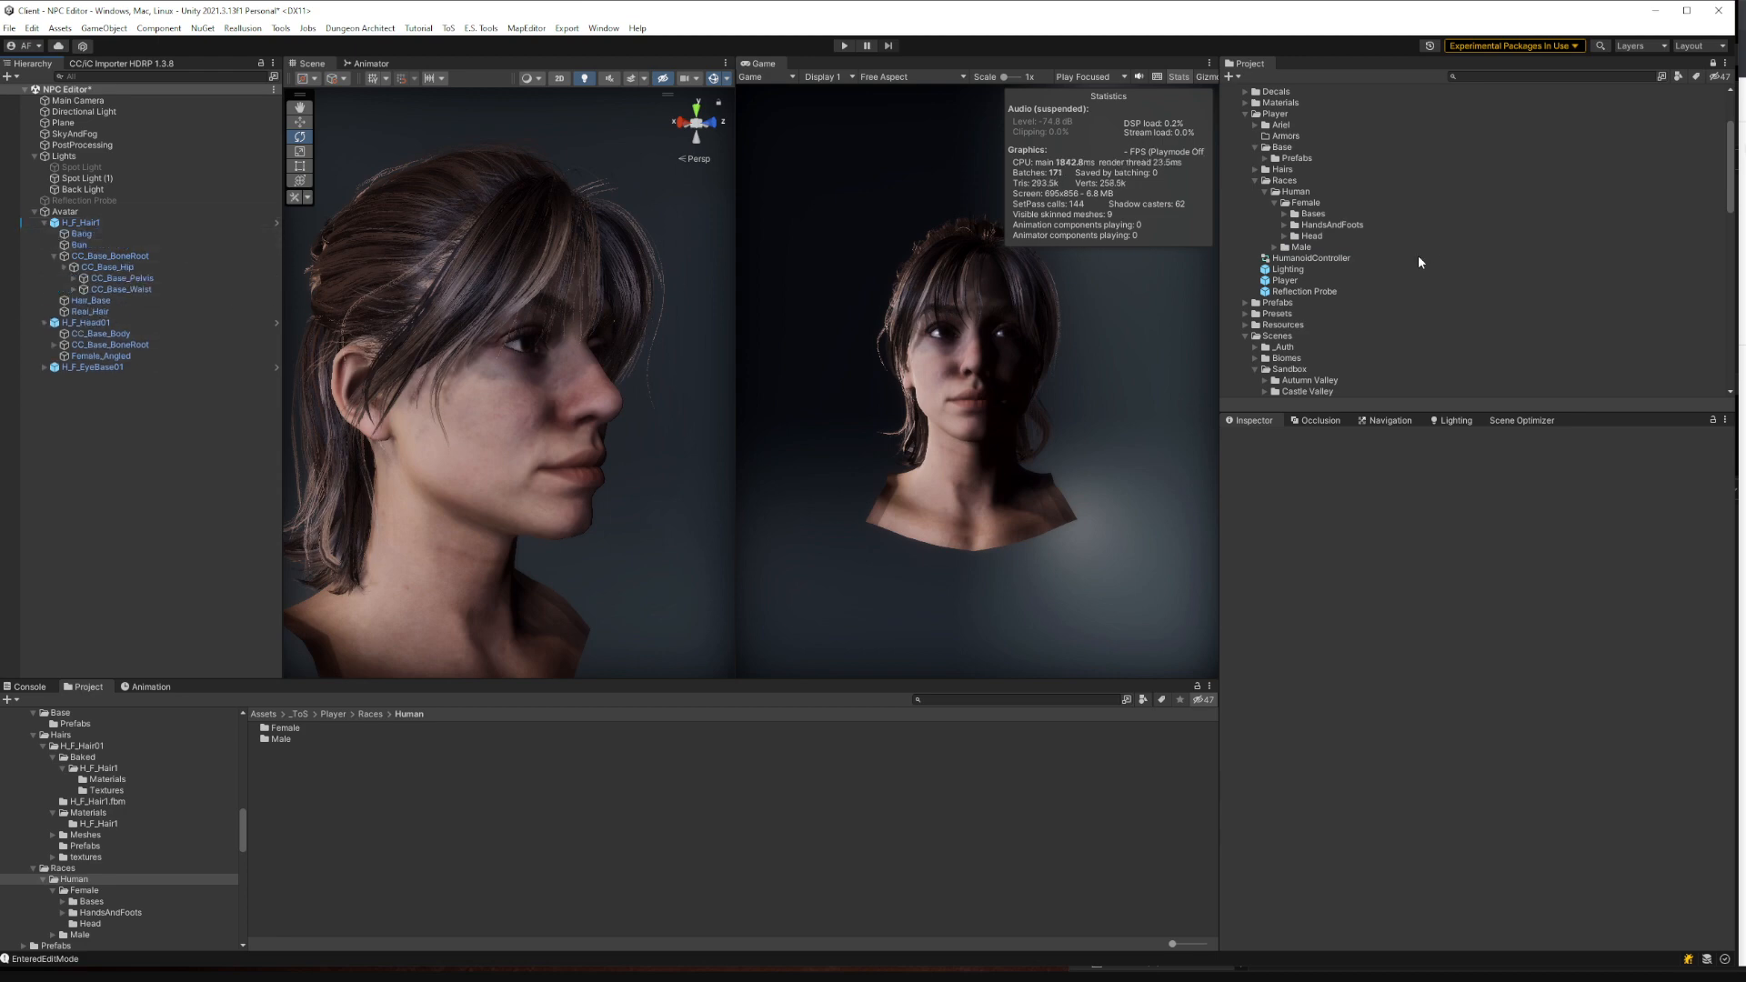
click(1284, 236)
click(1284, 236)
click(1284, 223)
click(1284, 224)
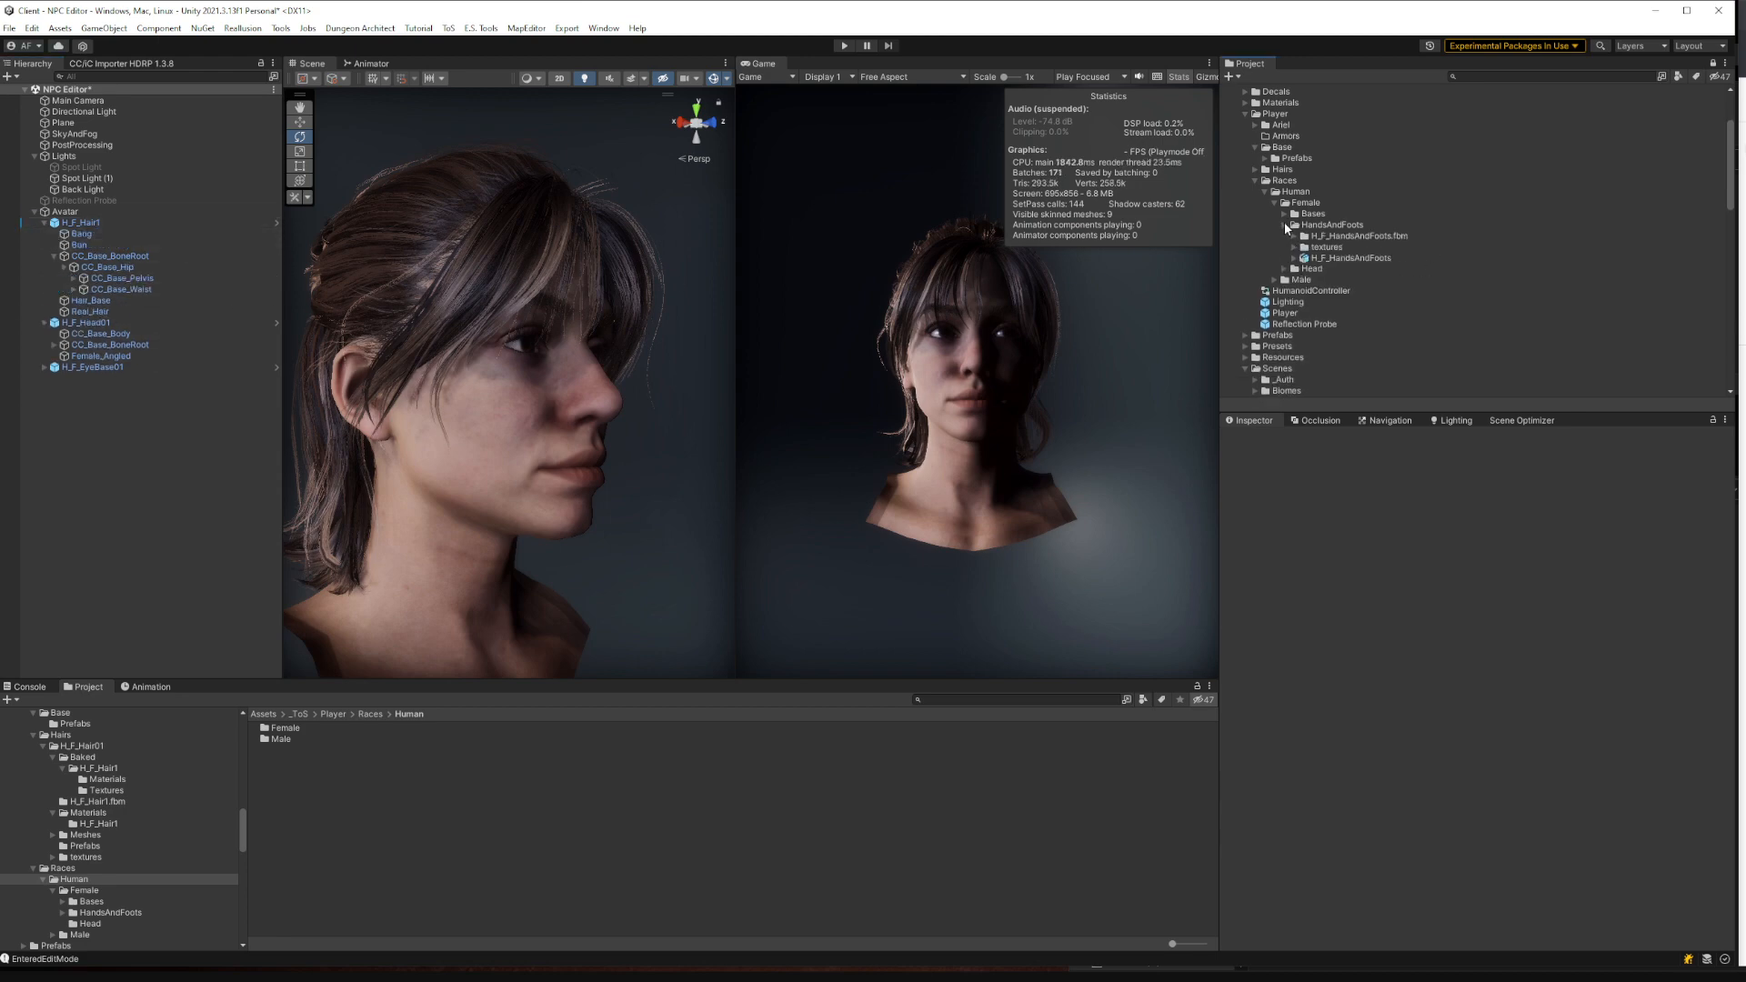
Add the H_M_Head01 model from the Human/Male/Head01 folder to the scene
click(1275, 203)
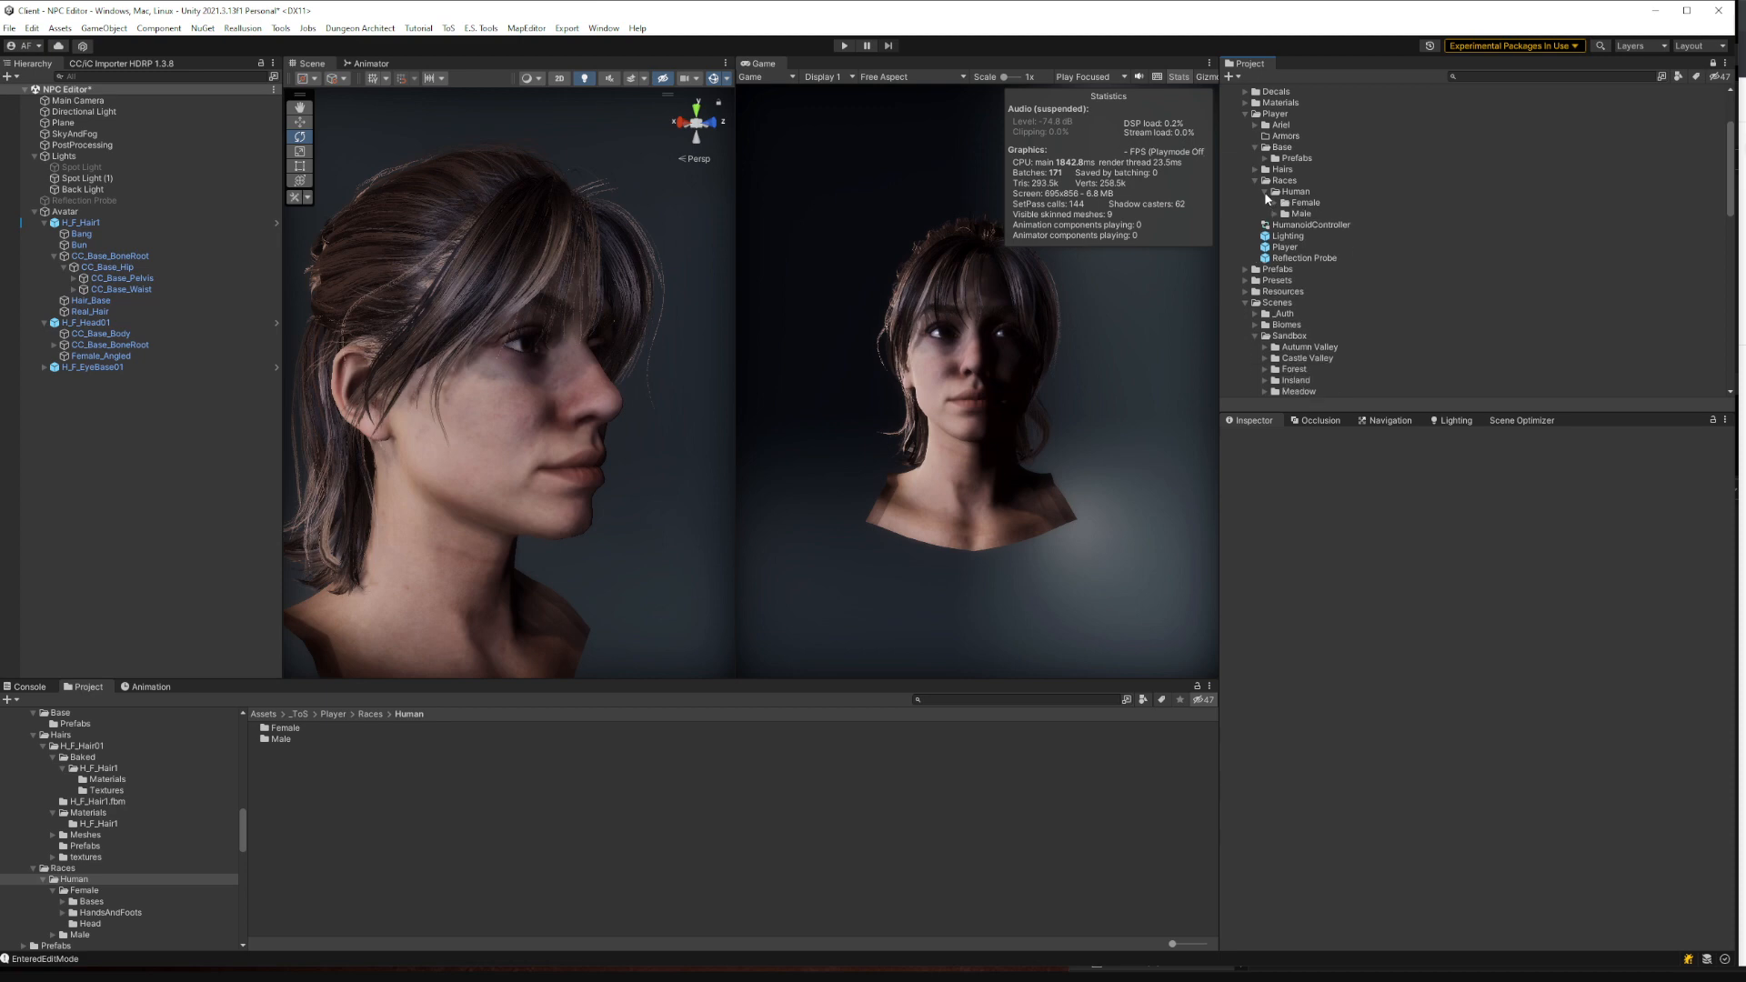
click(1265, 193)
click(1264, 193)
click(1275, 215)
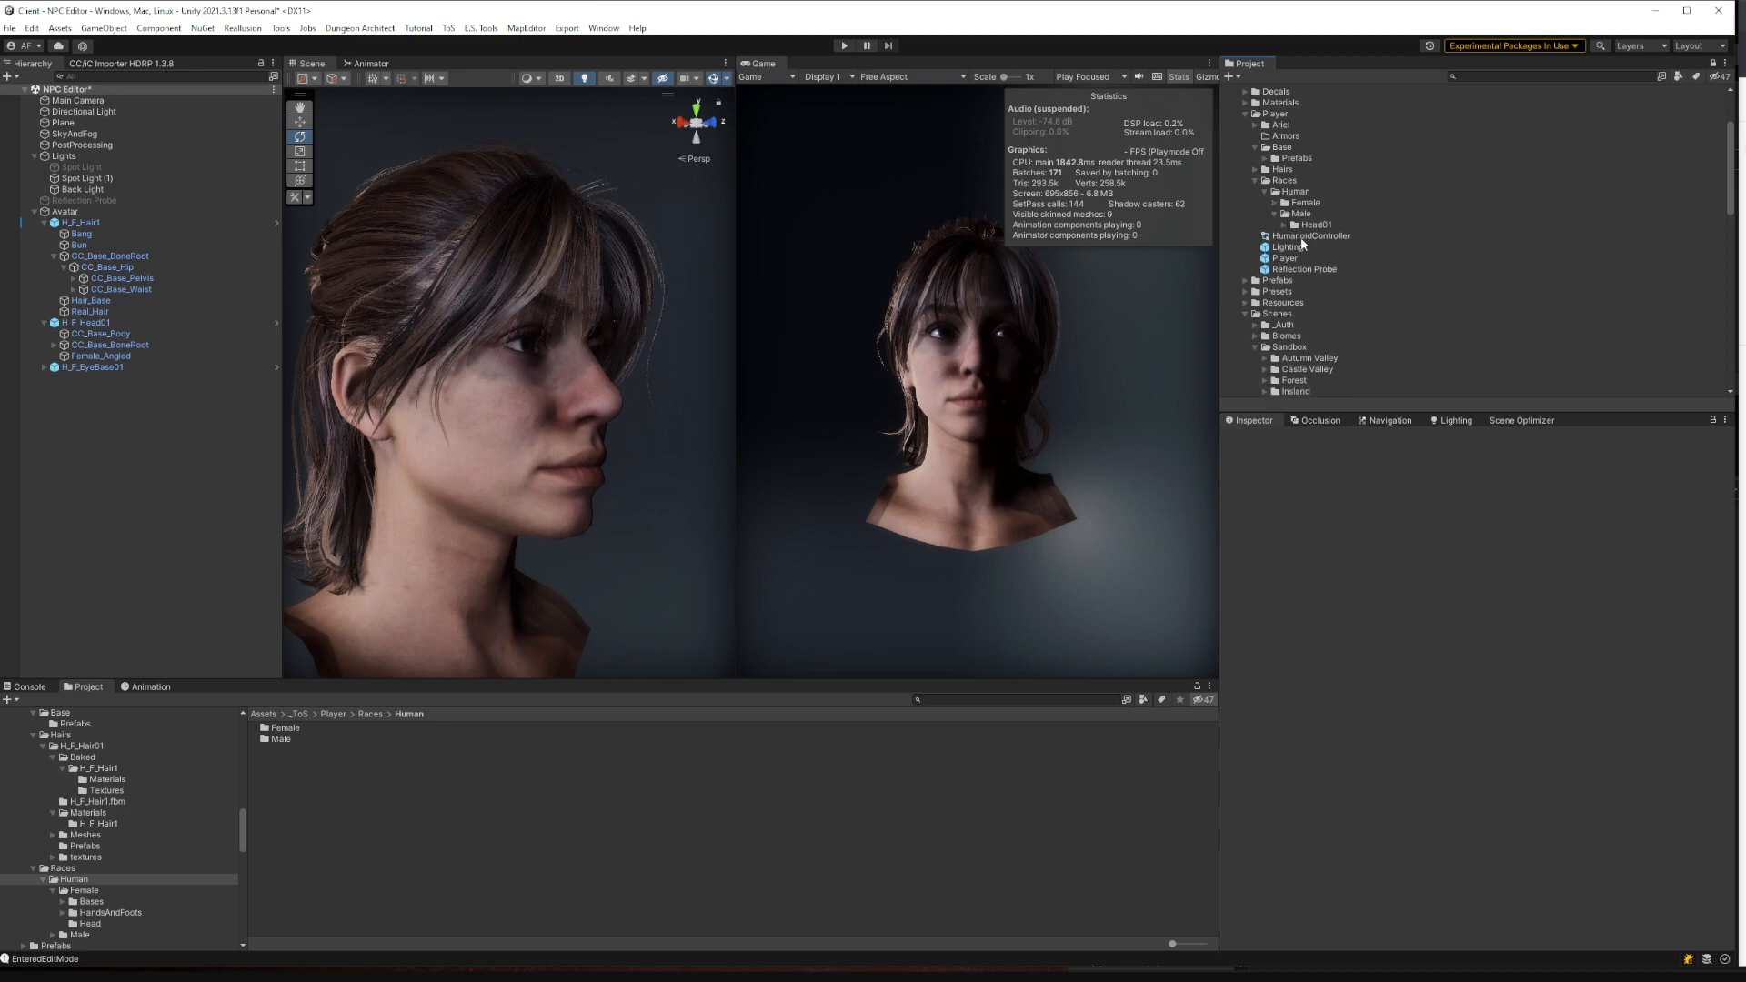
click(1285, 225)
drag(1337, 259, 146, 473)
right_drag(665, 391, 642, 419)
key(s)
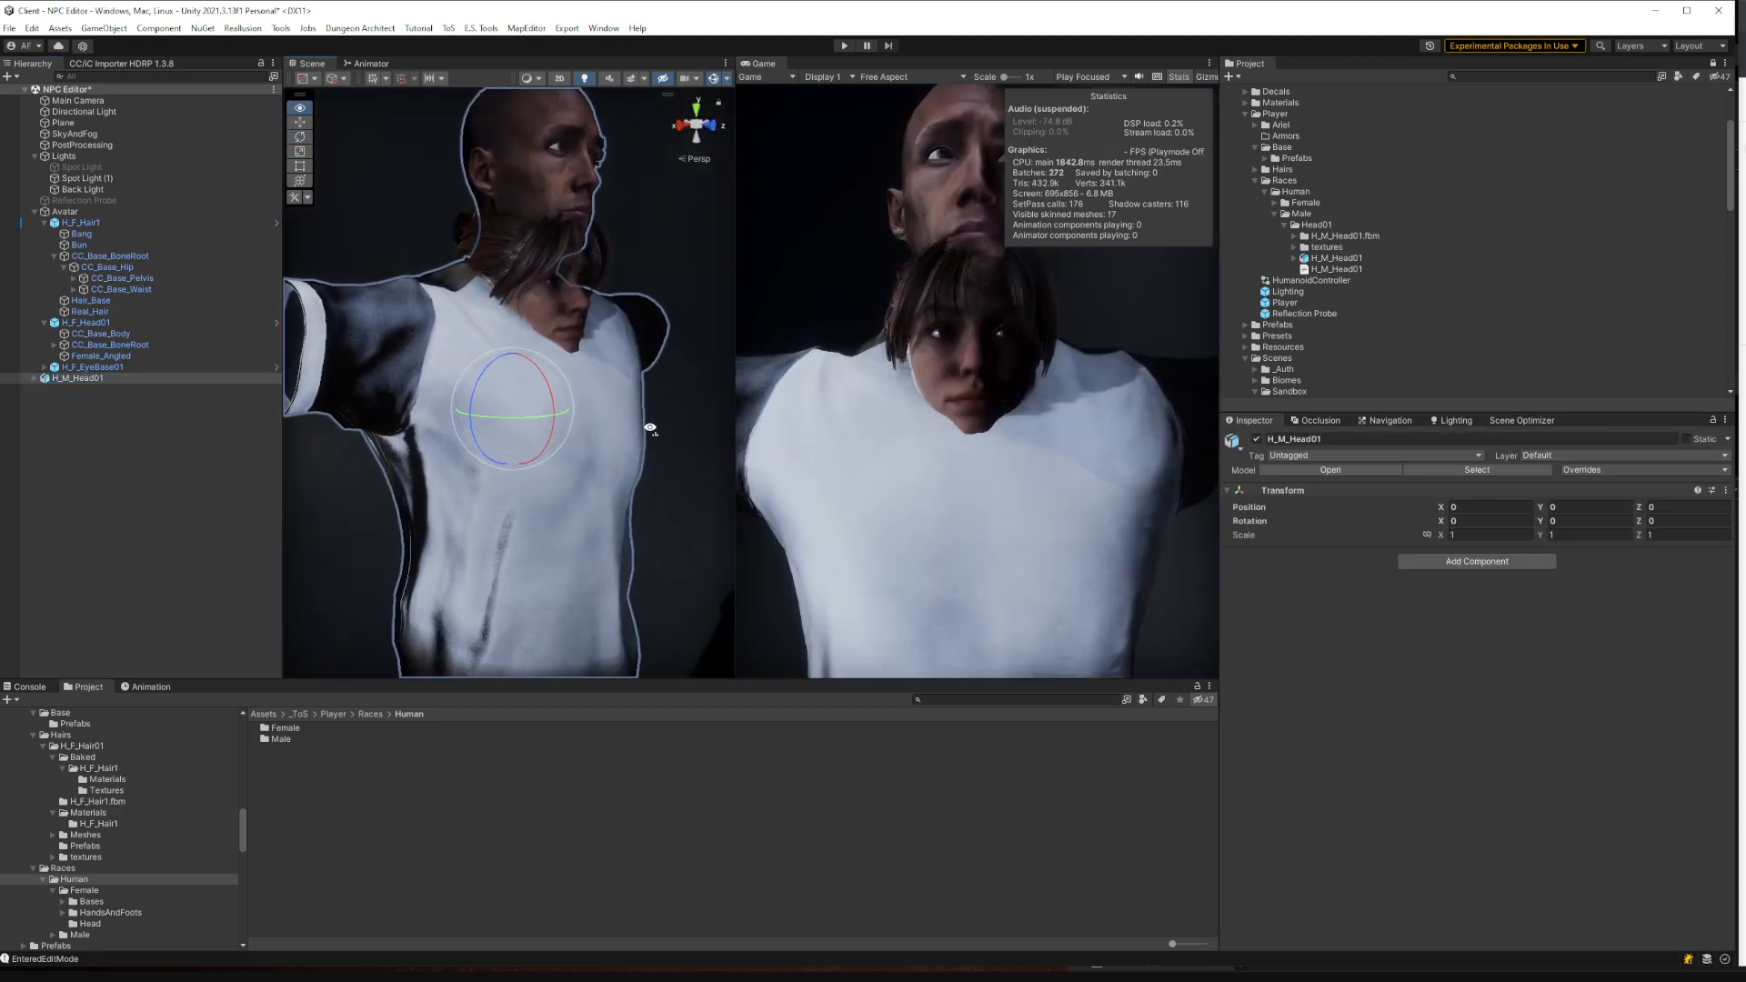
Make H_M_Head01 a child of the Avatar object, with its mesh parts expanded
click(34, 377)
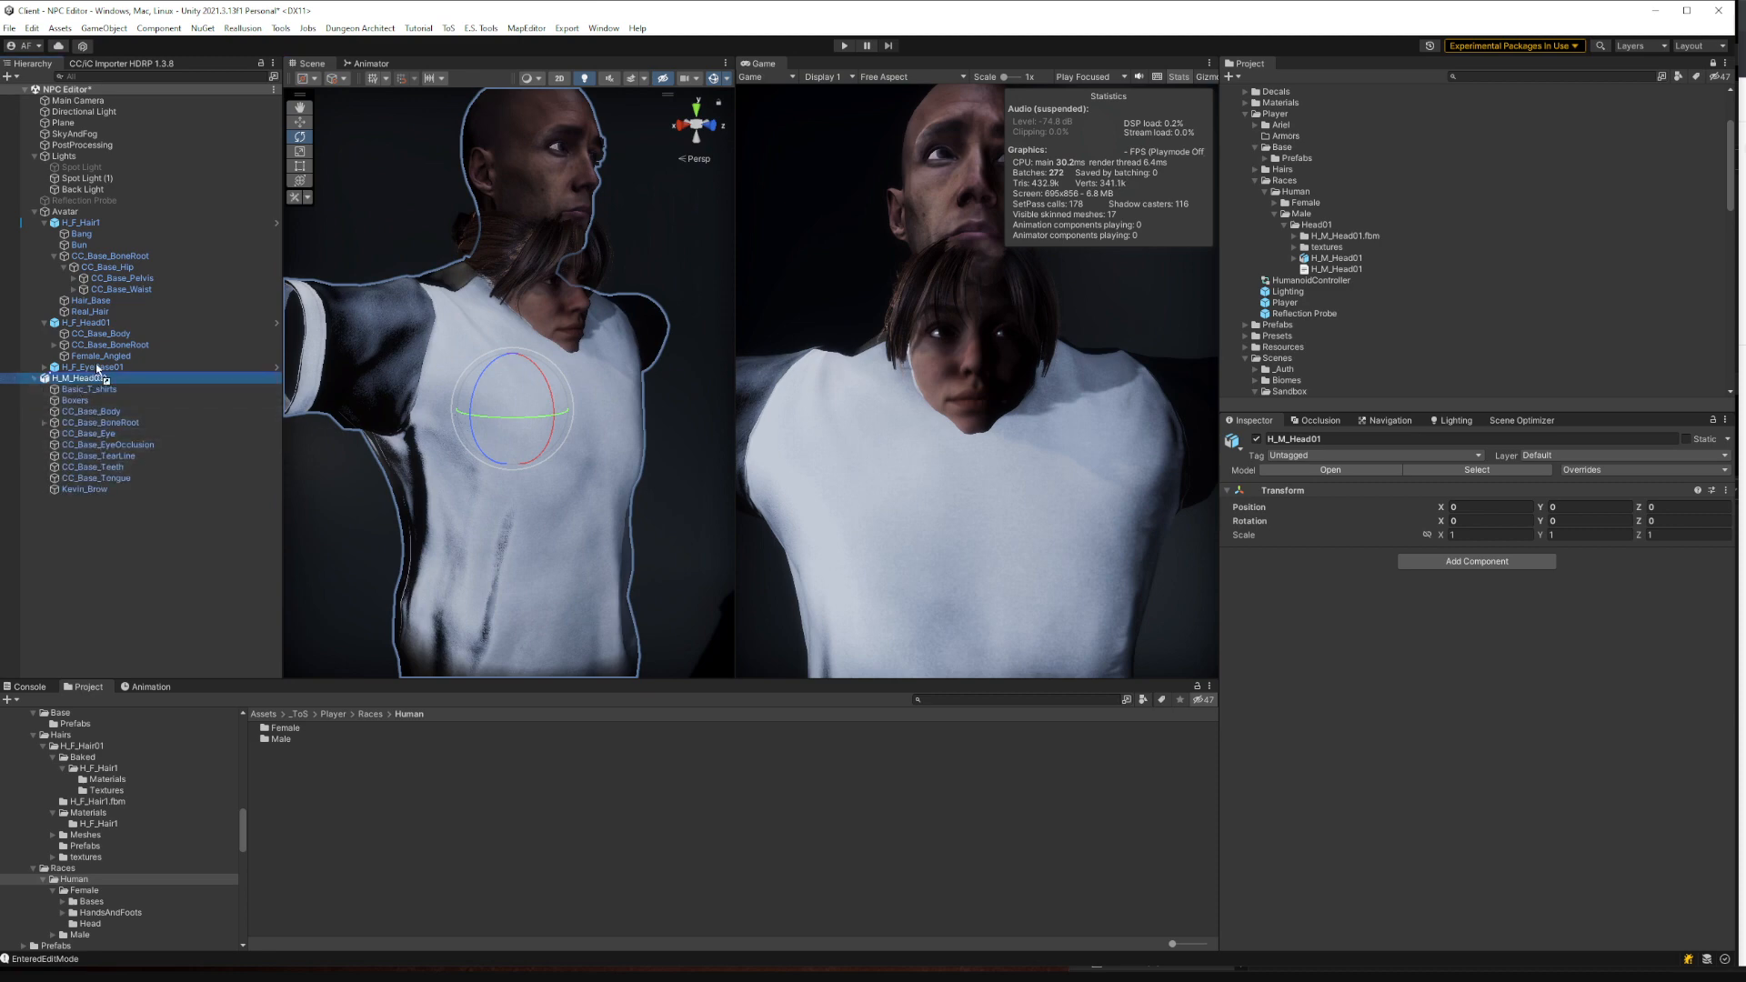
drag(98, 369, 78, 218)
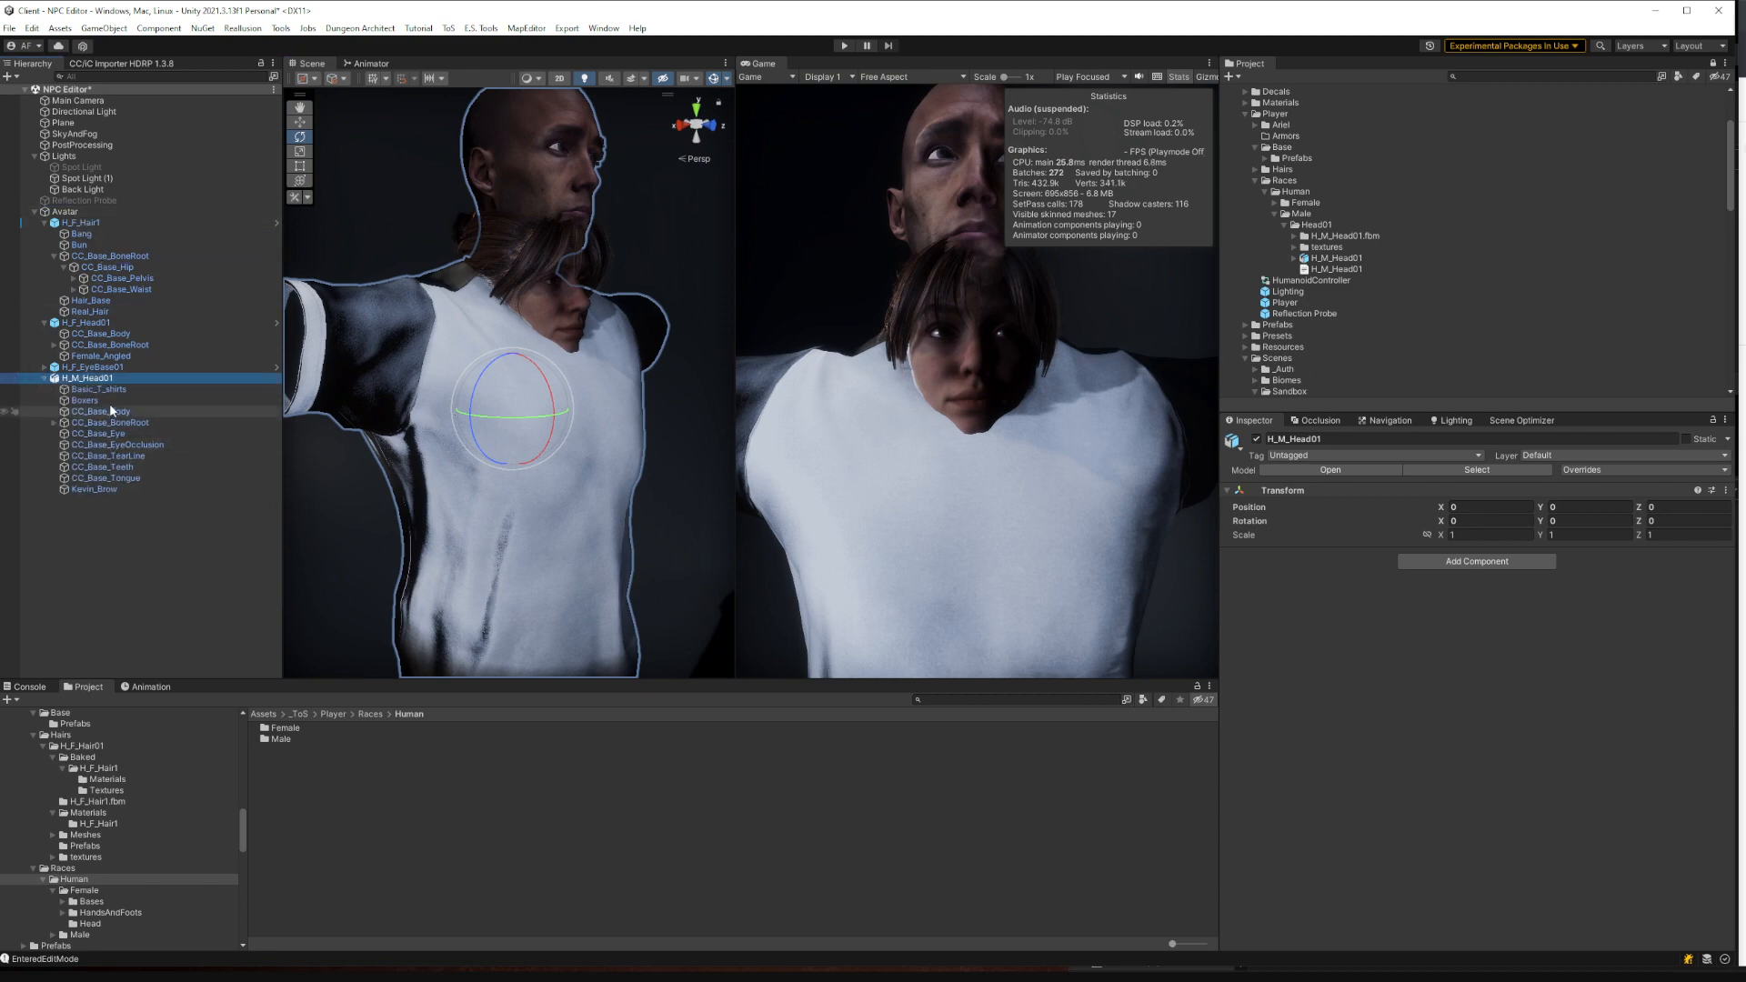
click(96, 379)
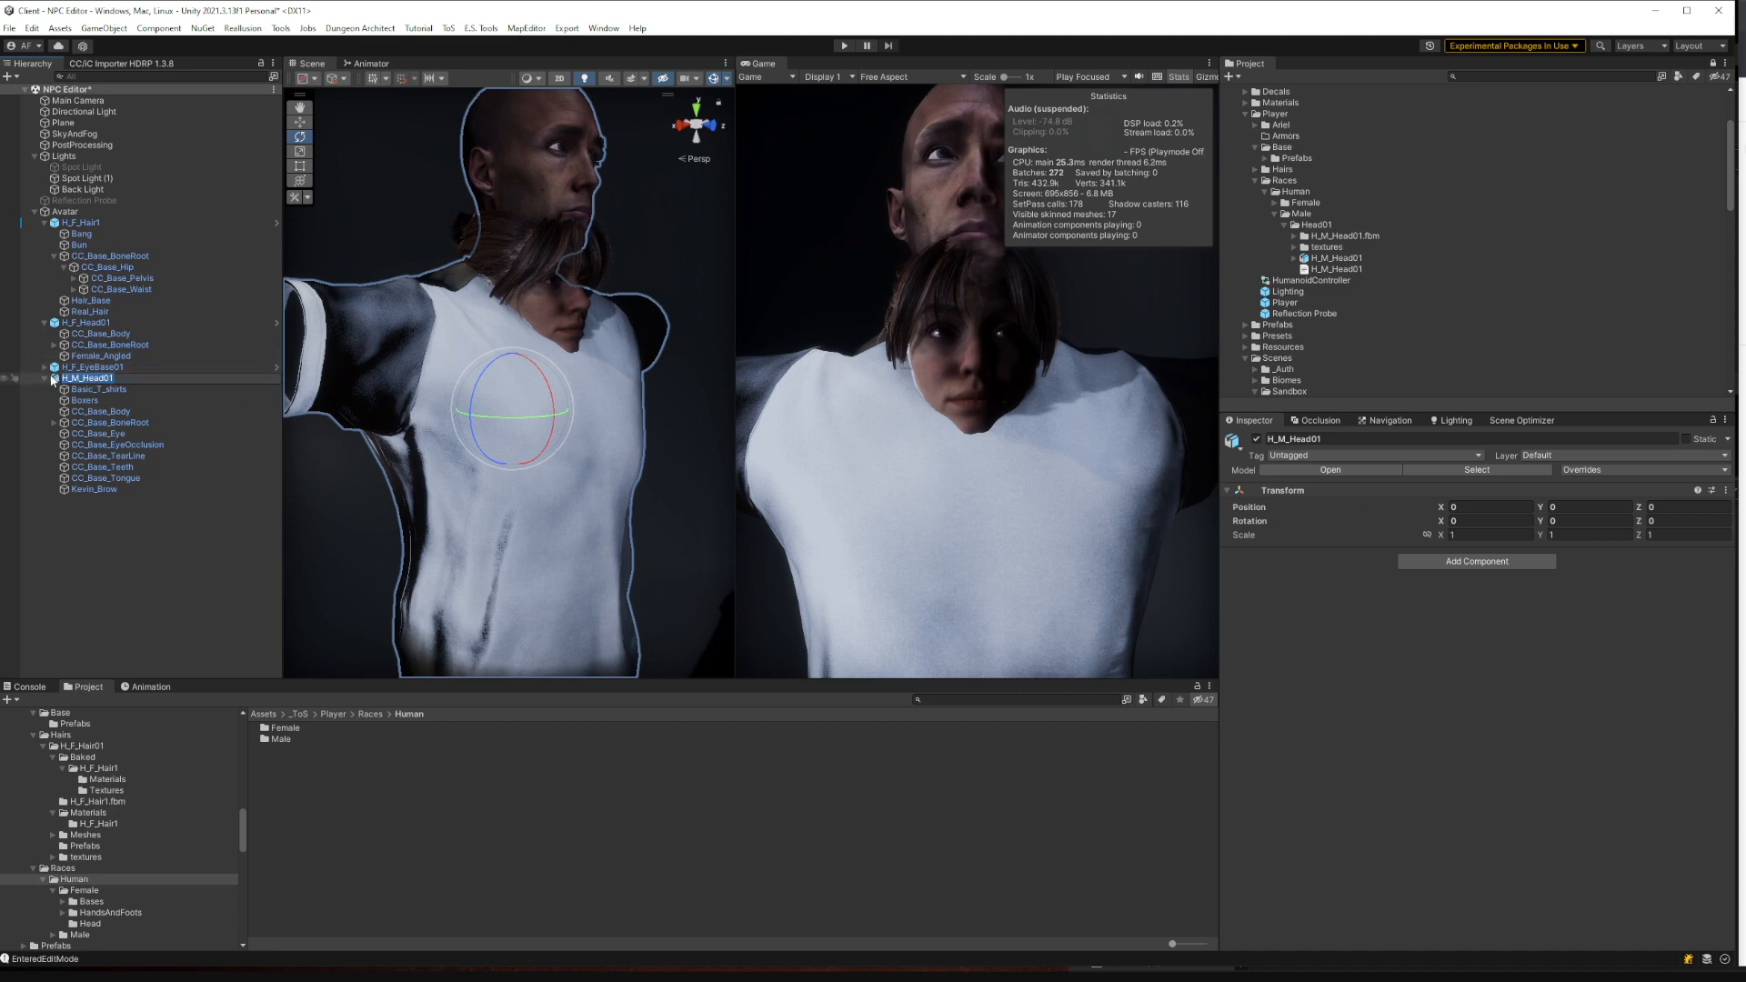
click(57, 378)
click(61, 368)
click(70, 379)
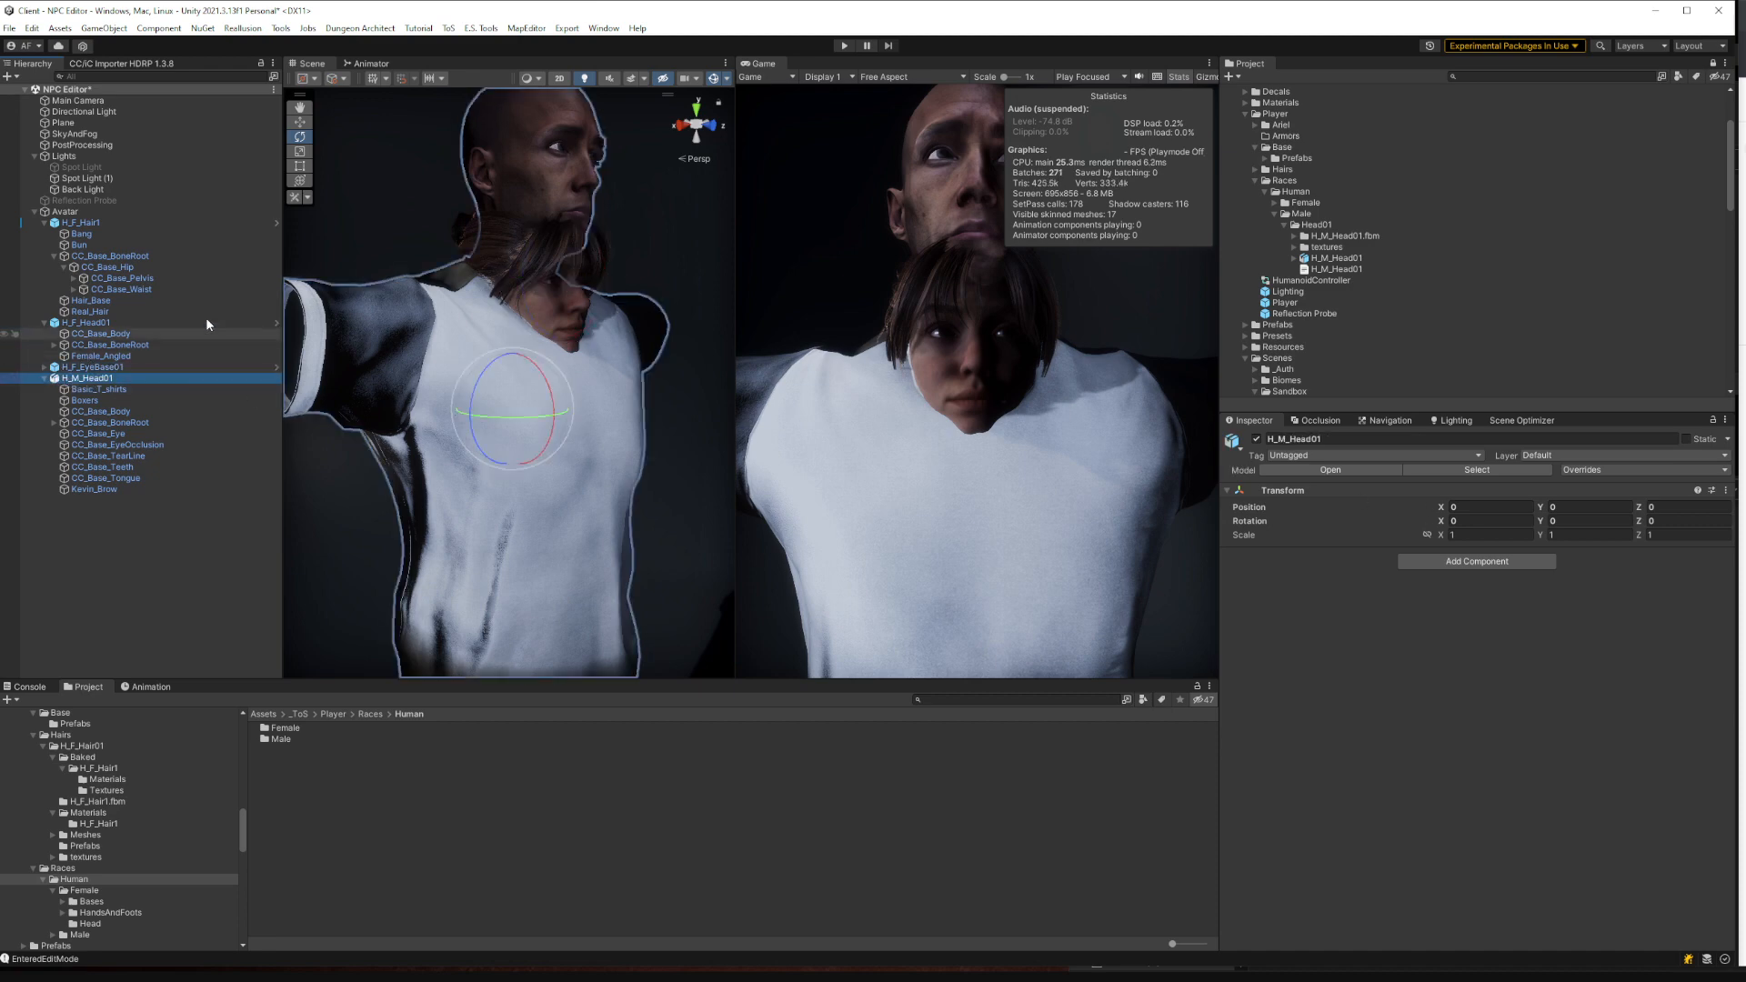
Collapse the H_F_Hair1 and H_F_Head01 objects under Avatar in the scene hierarchy
click(64, 223)
click(43, 223)
click(43, 234)
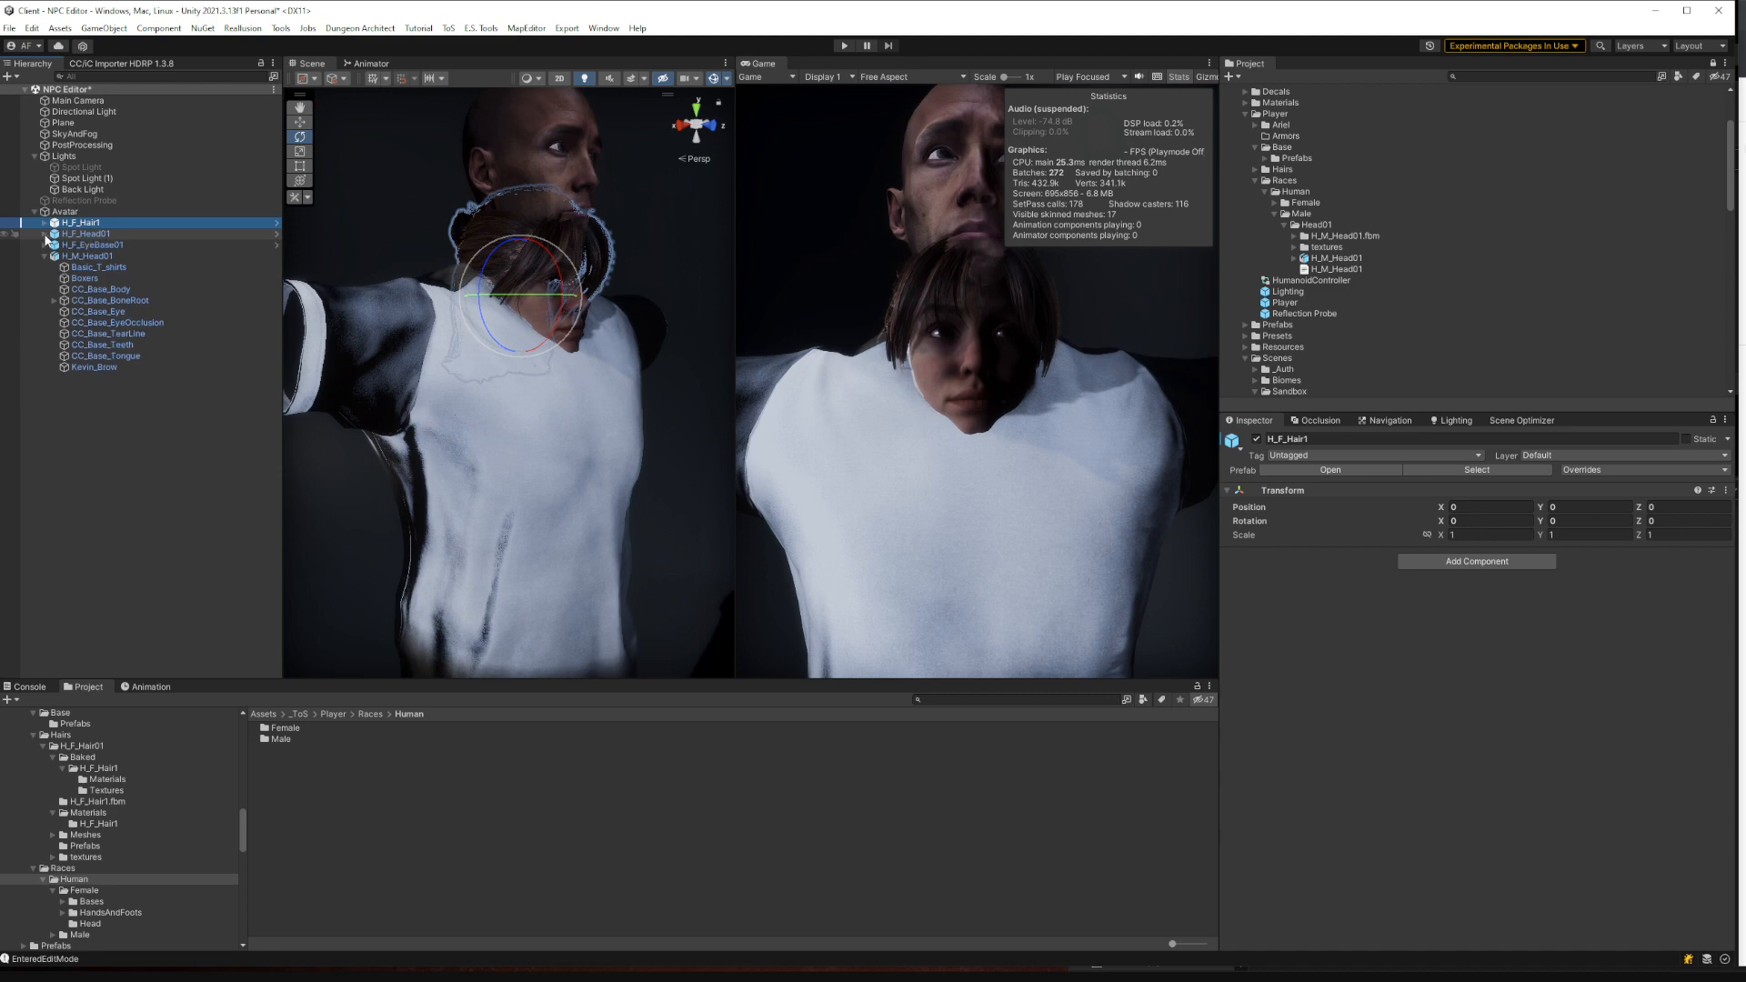
Deactivate H_F_Hair1, H_F_Head01 and H_F_EyeBase01 under Avatar so only the male head model is shown
ctrl+click(80, 234)
ctrl+click(82, 244)
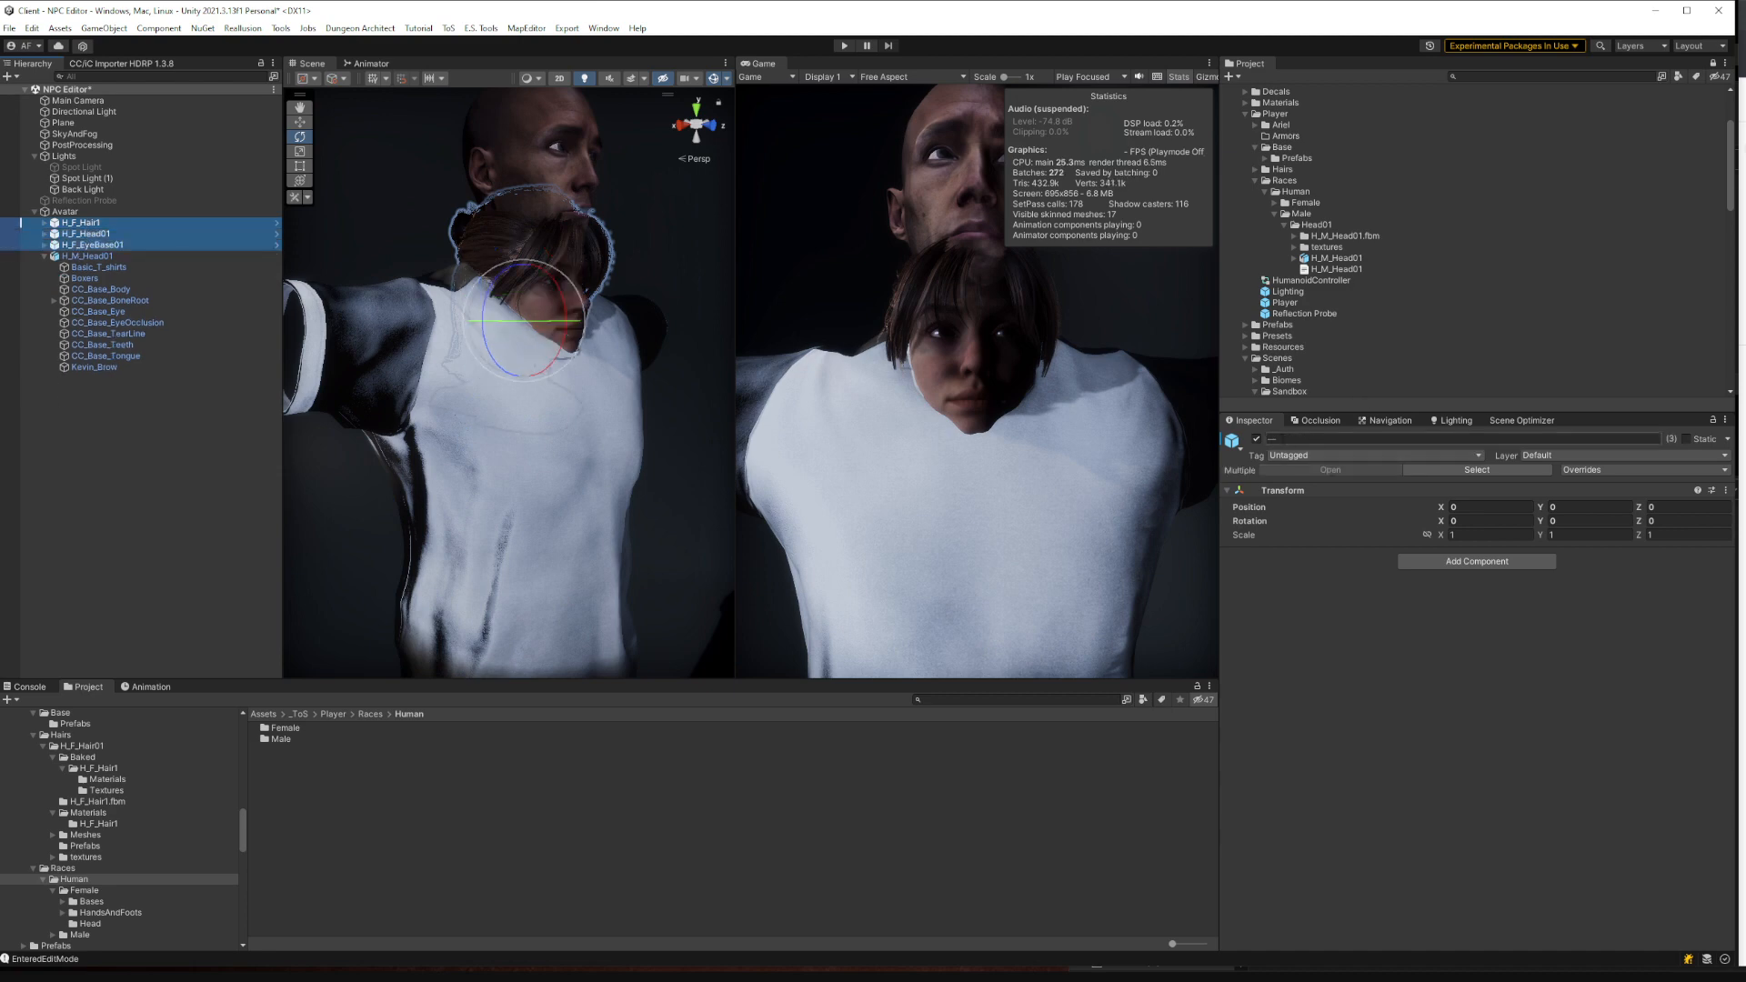
click(1256, 439)
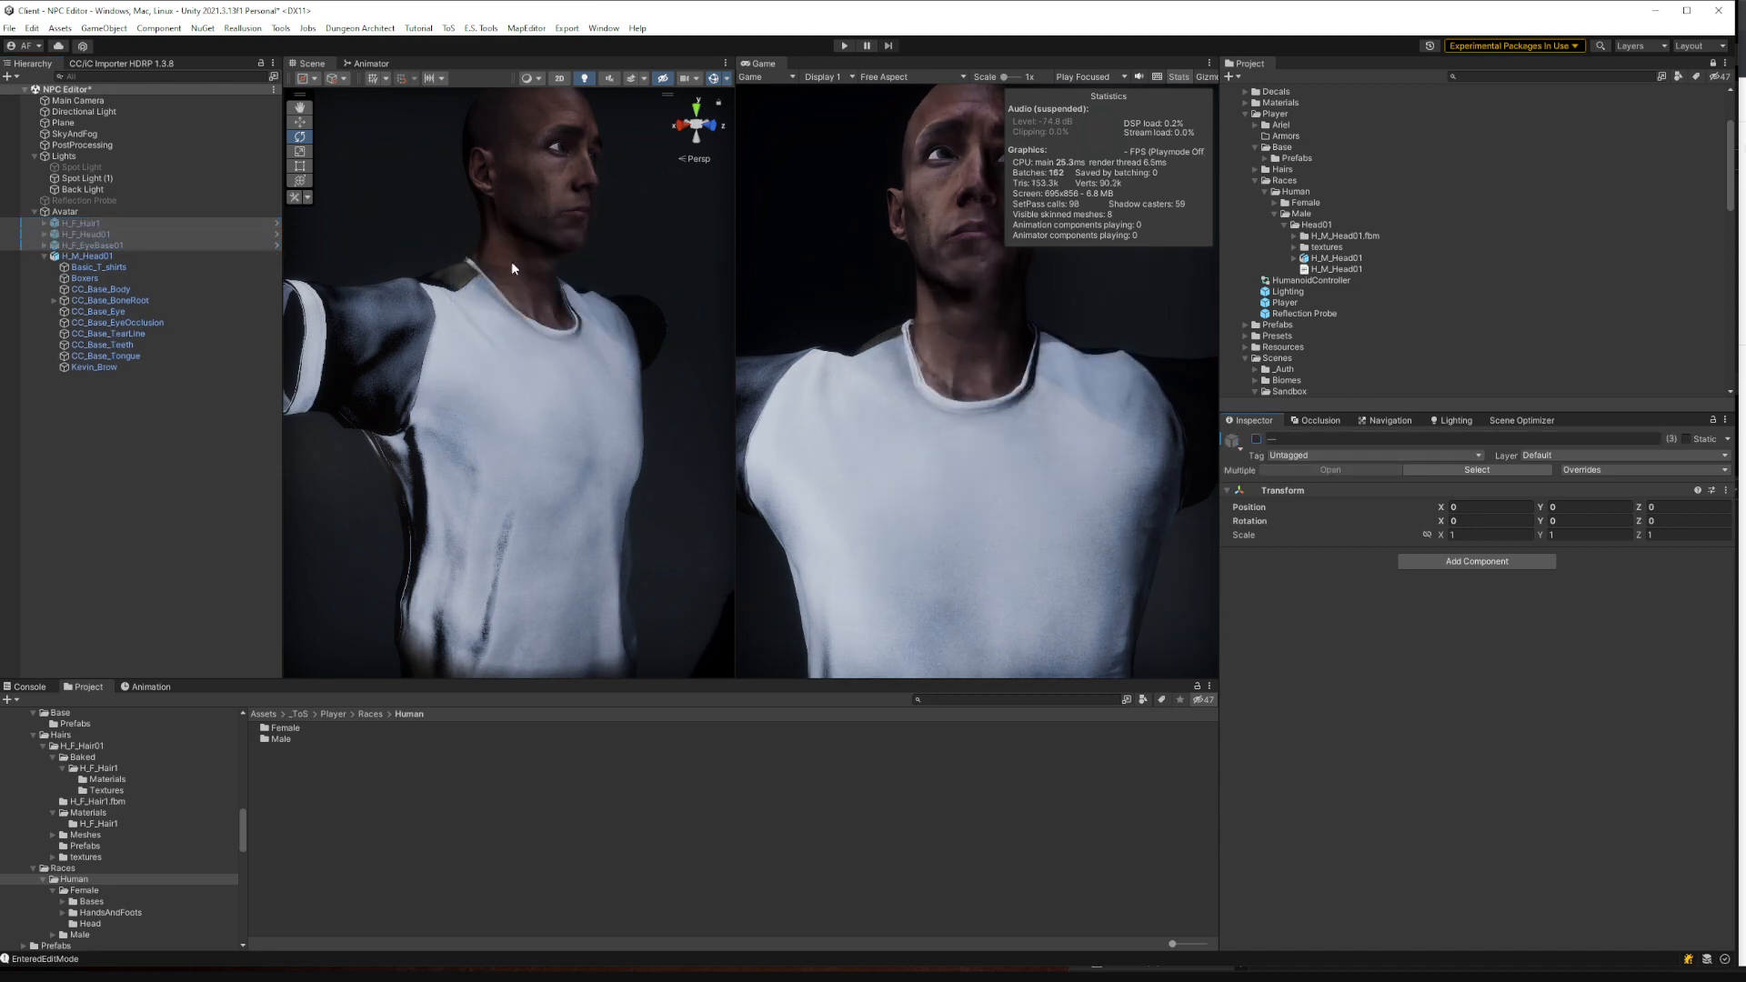
key(w)
right_drag(511, 264, 419, 261)
Unpack the H_M_Head01 prefab instance in the scene hierarchy
click(105, 356)
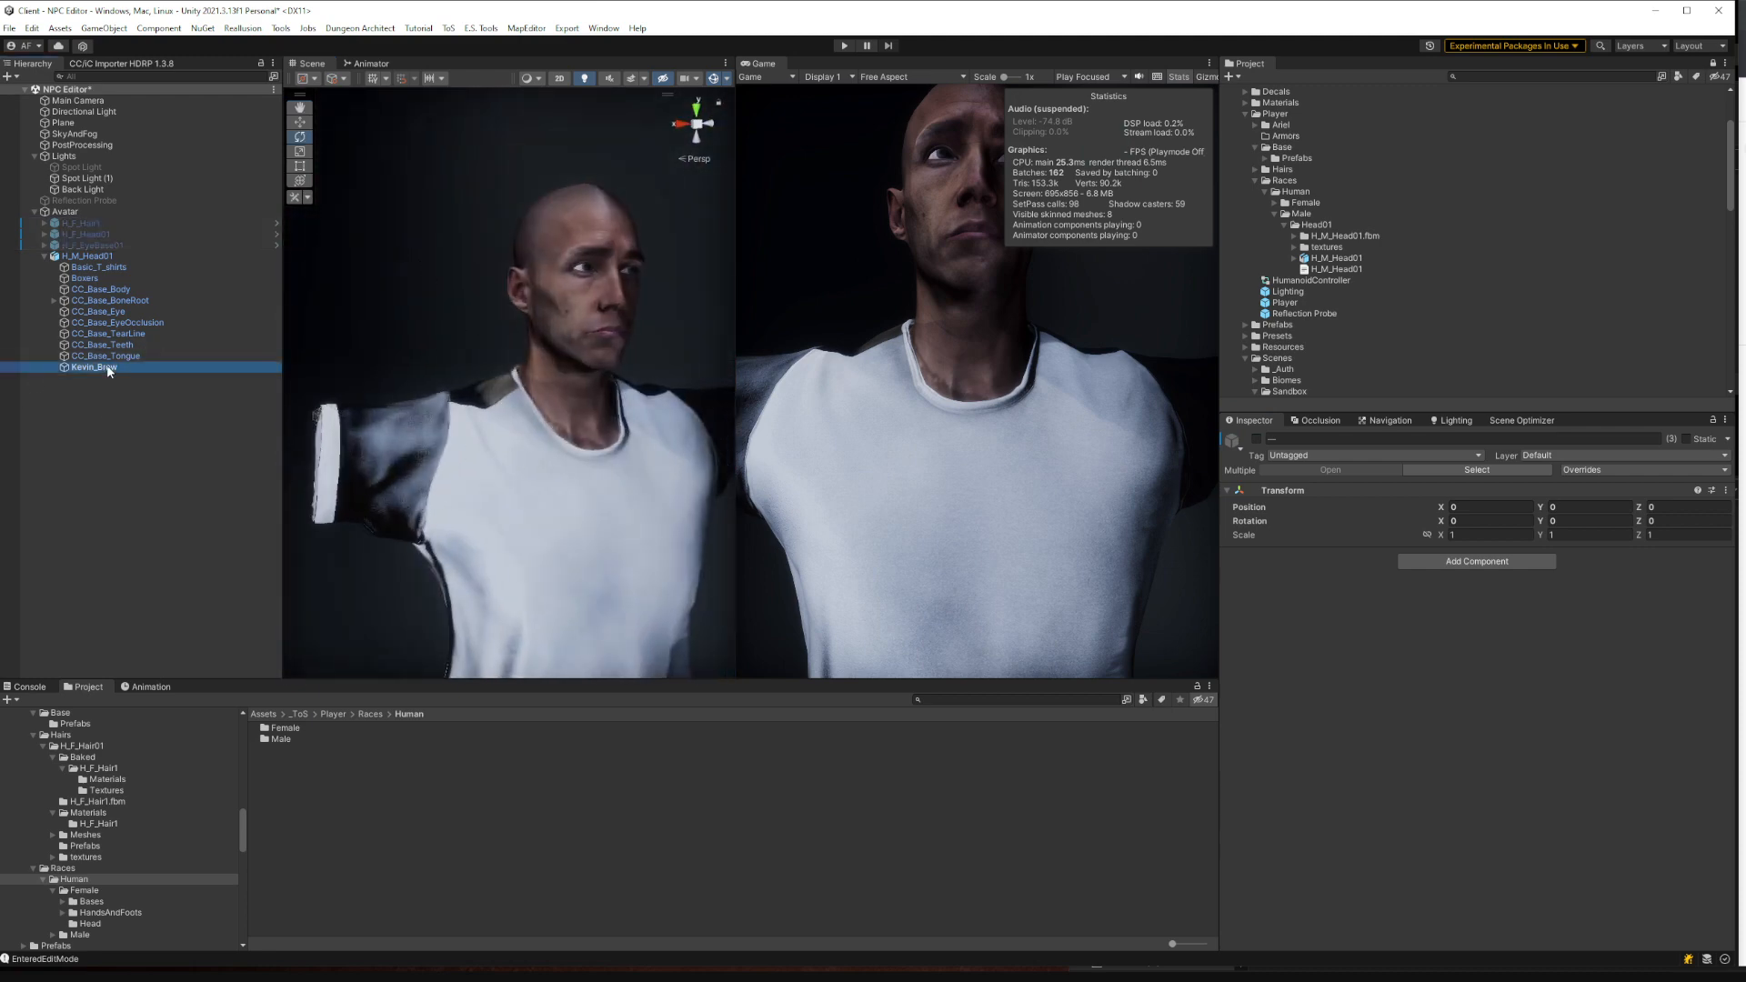
right_click(84, 258)
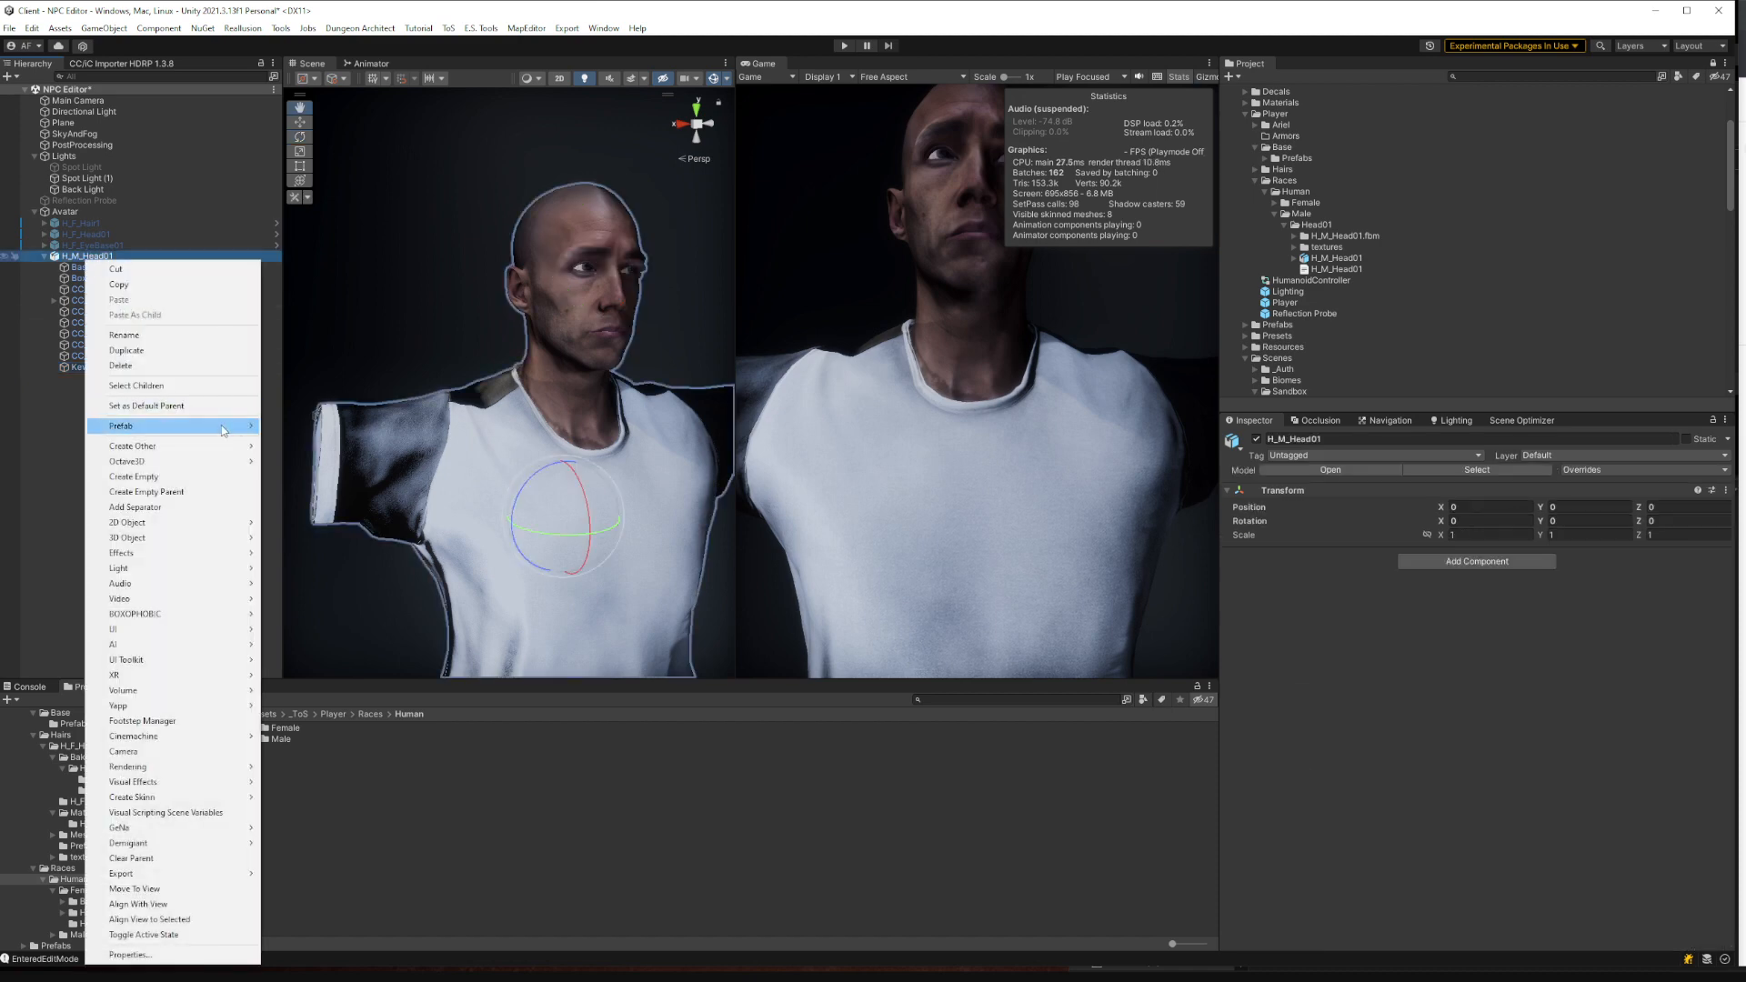
mouse_move(127, 425)
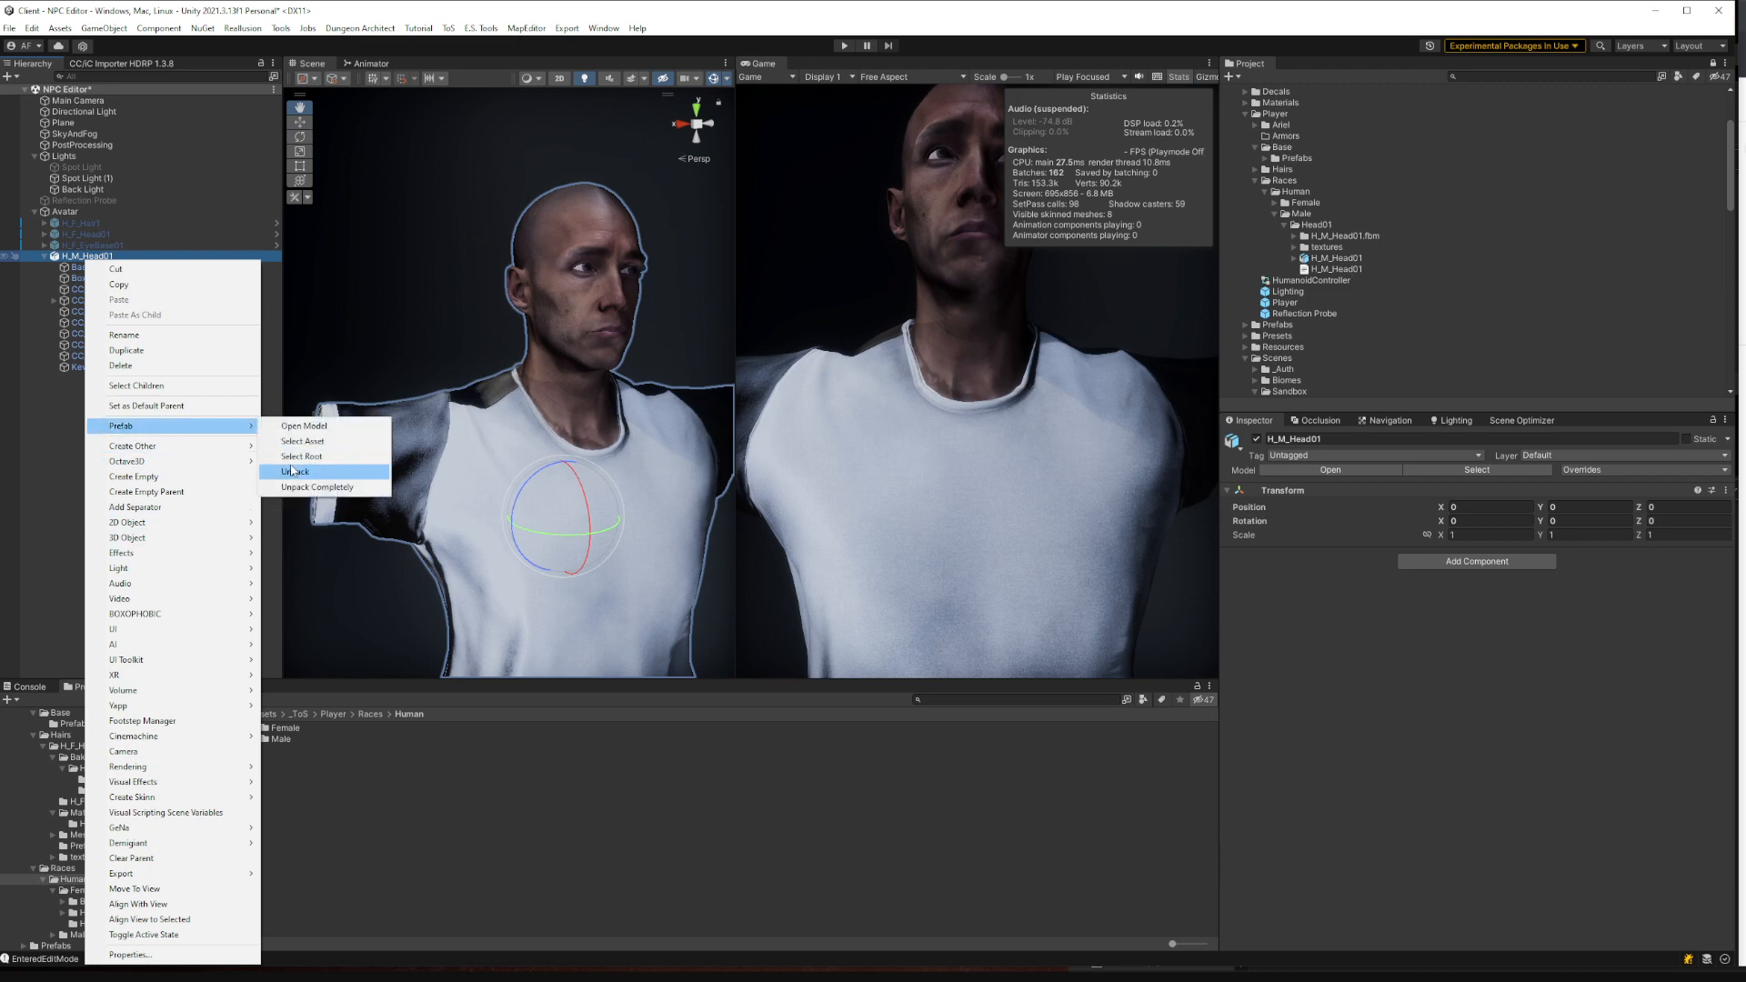
click(297, 472)
click(105, 415)
click(89, 368)
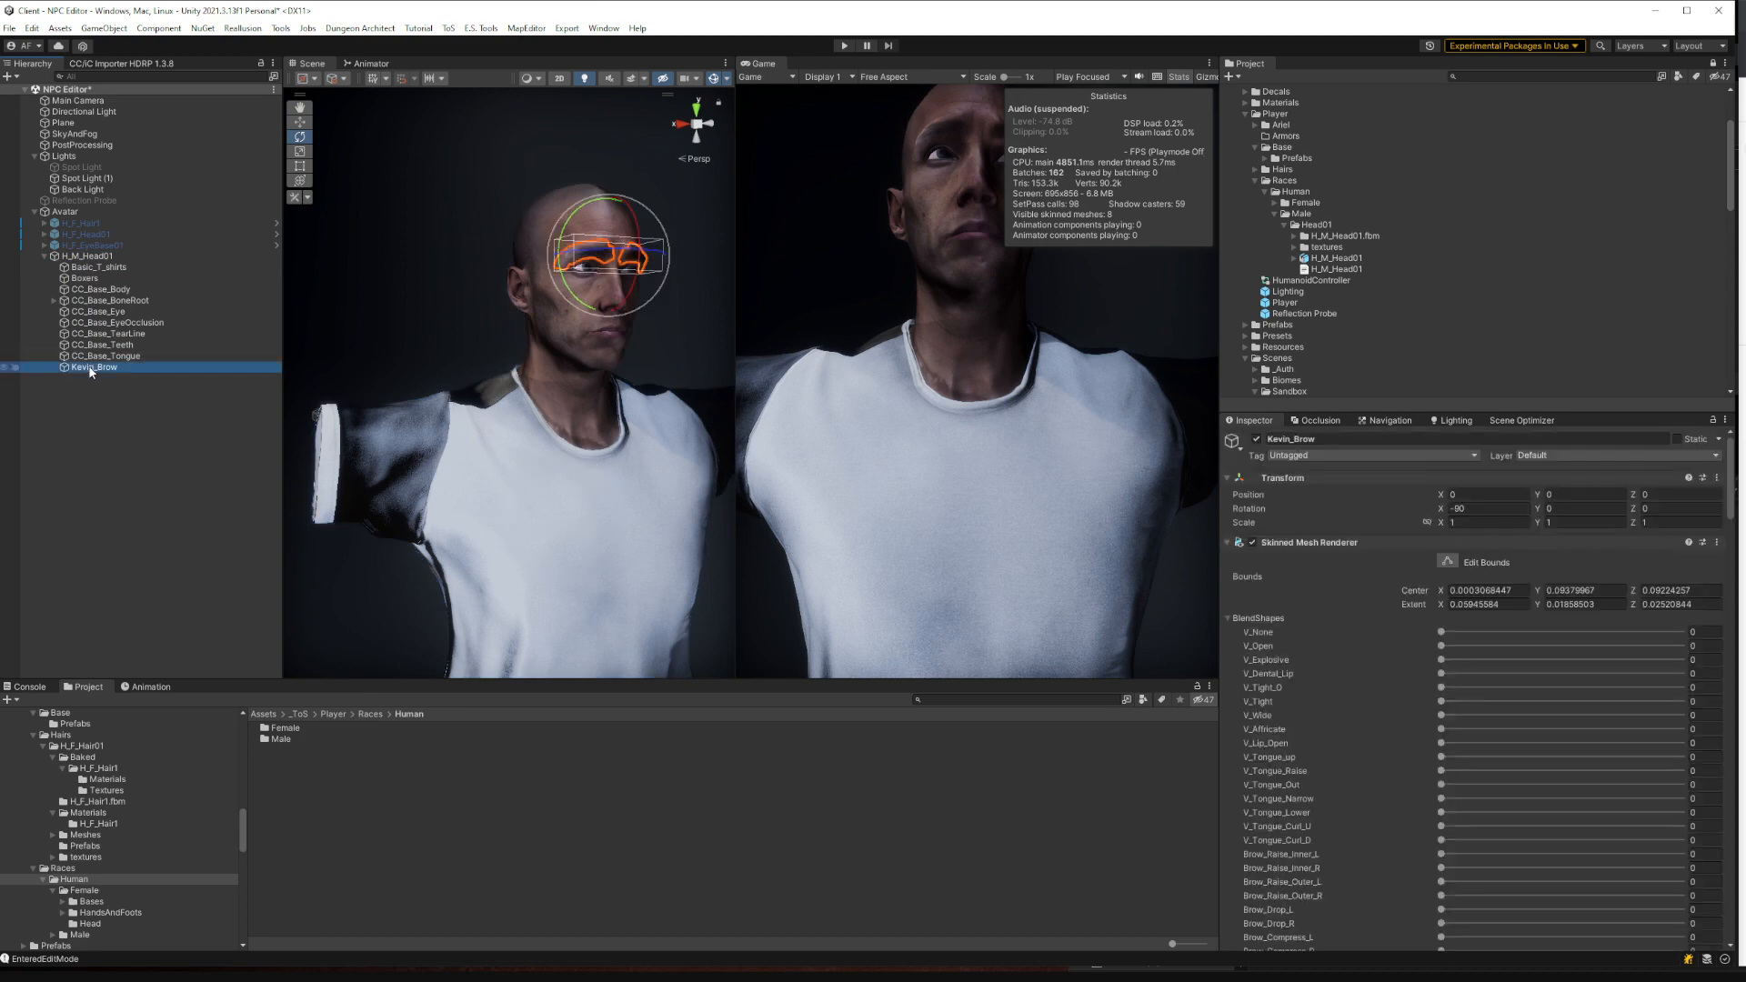
key(Delete)
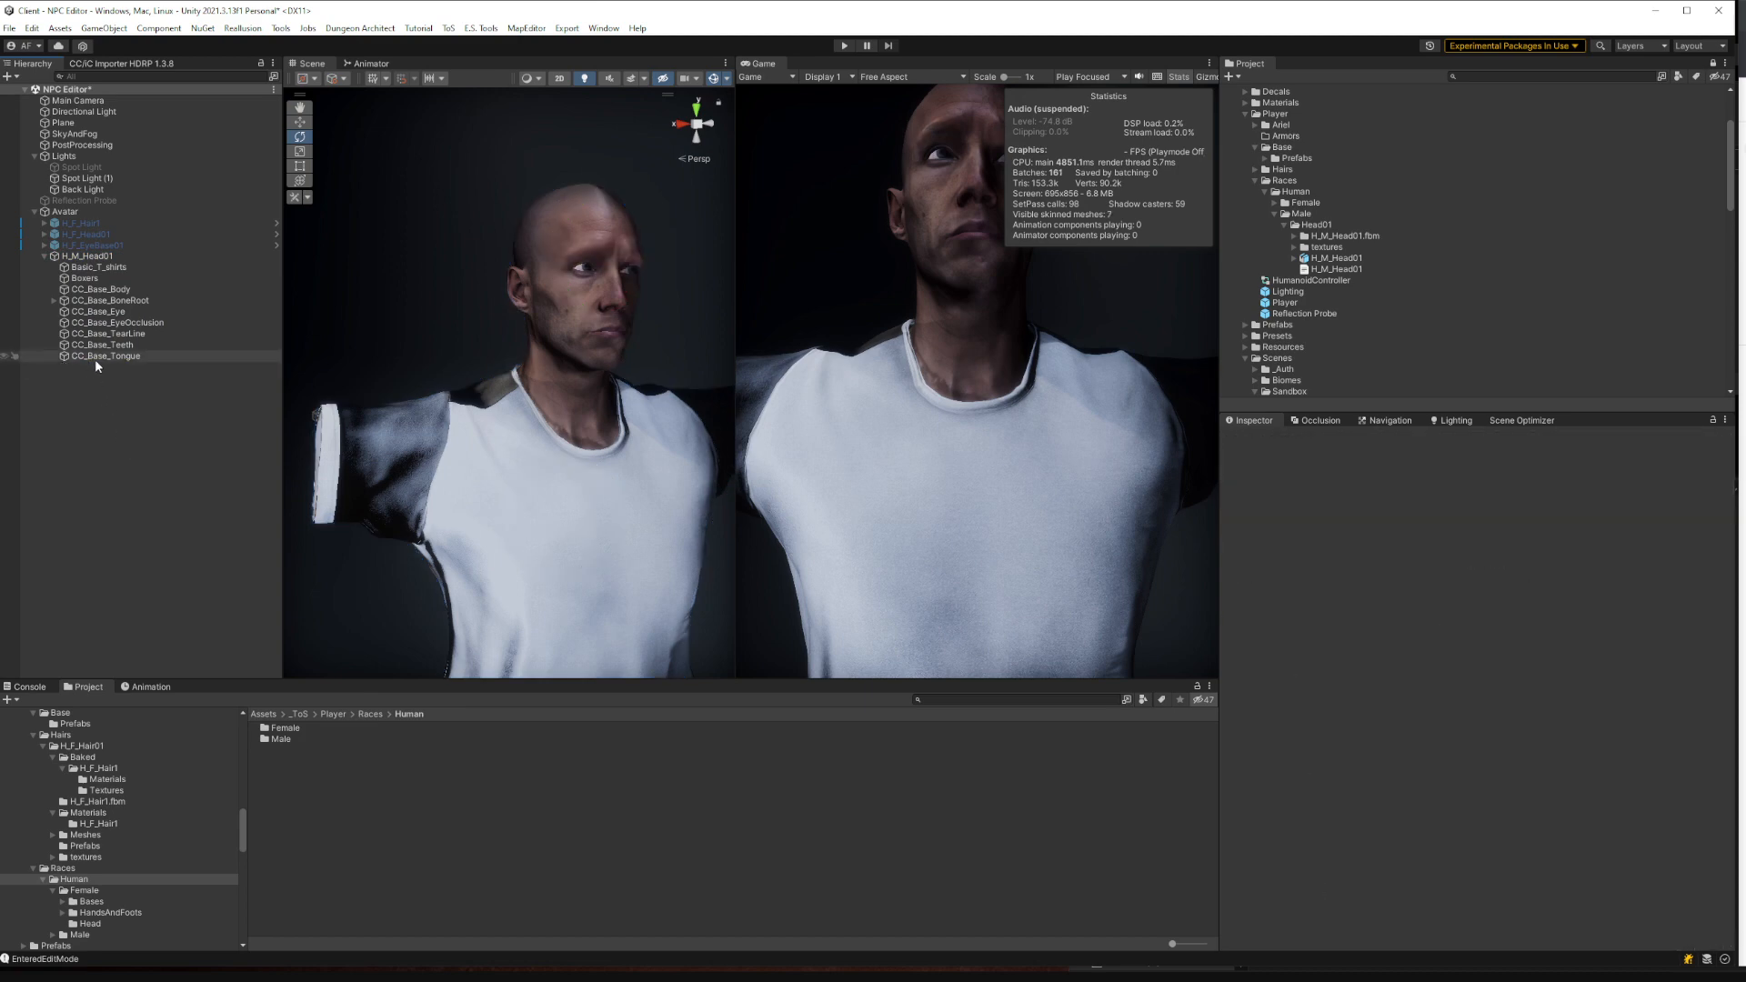
key(ctrl+z)
click(81, 379)
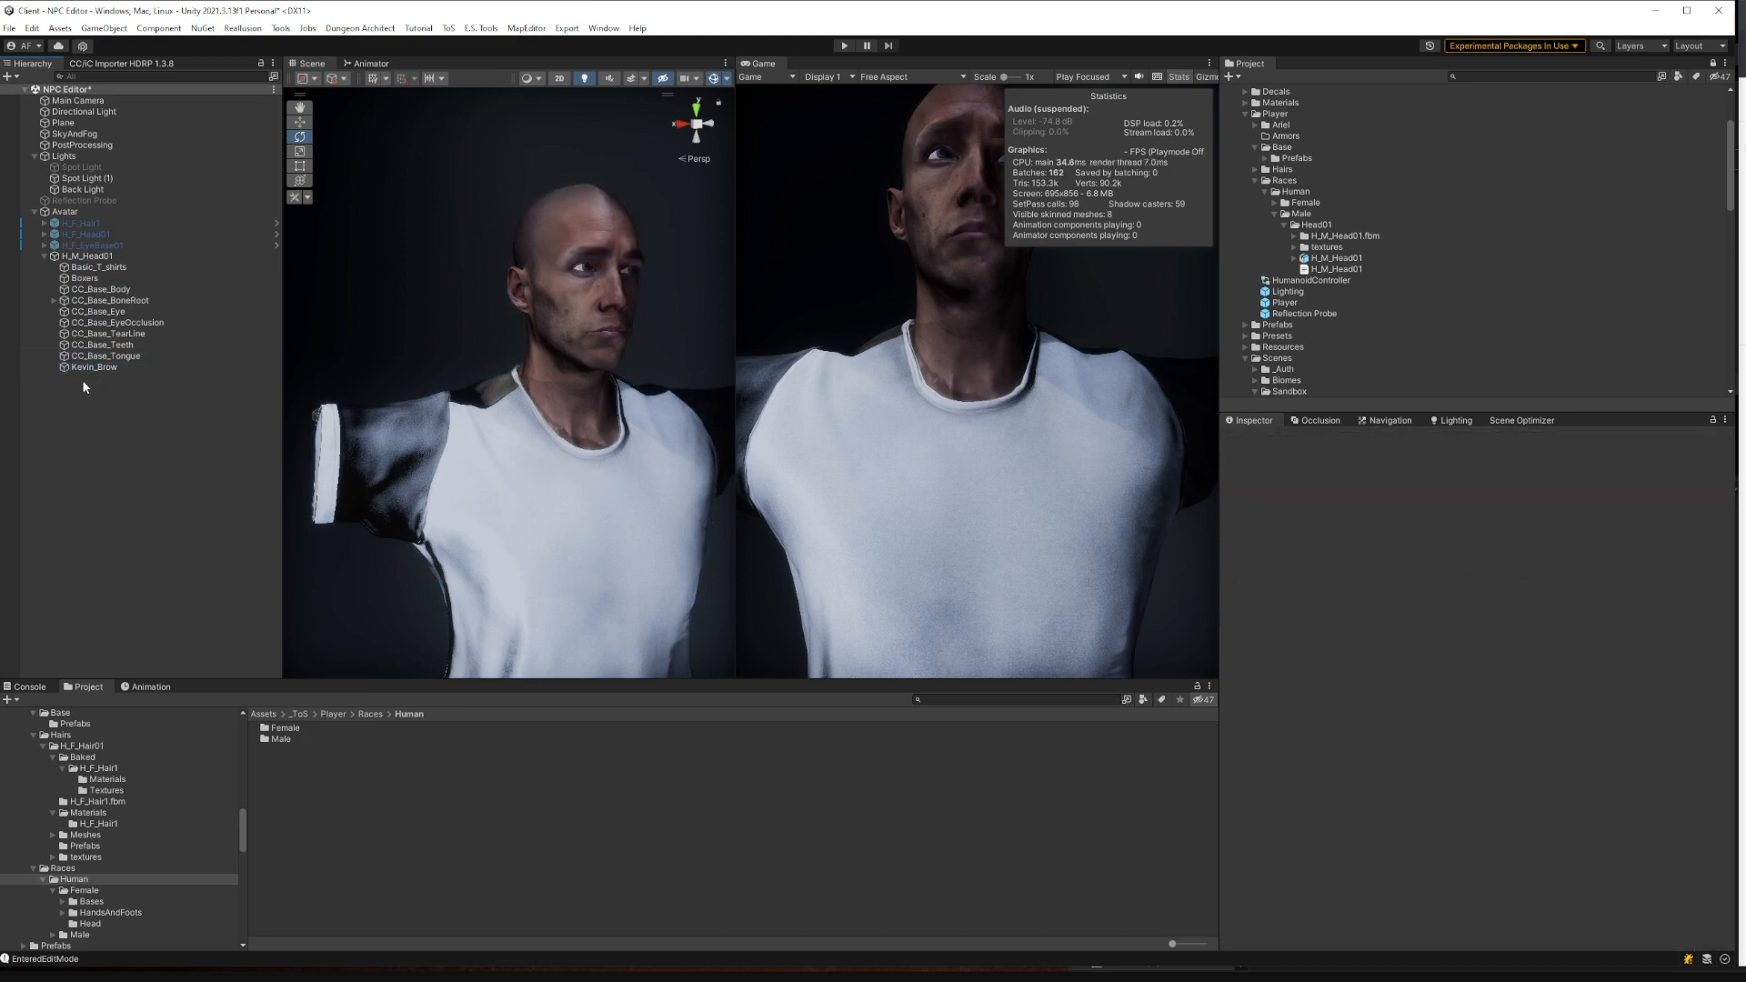
Delete the CC_Base_Tongue and CC_Base_Teeth meshes from H_M_Head01
click(102, 357)
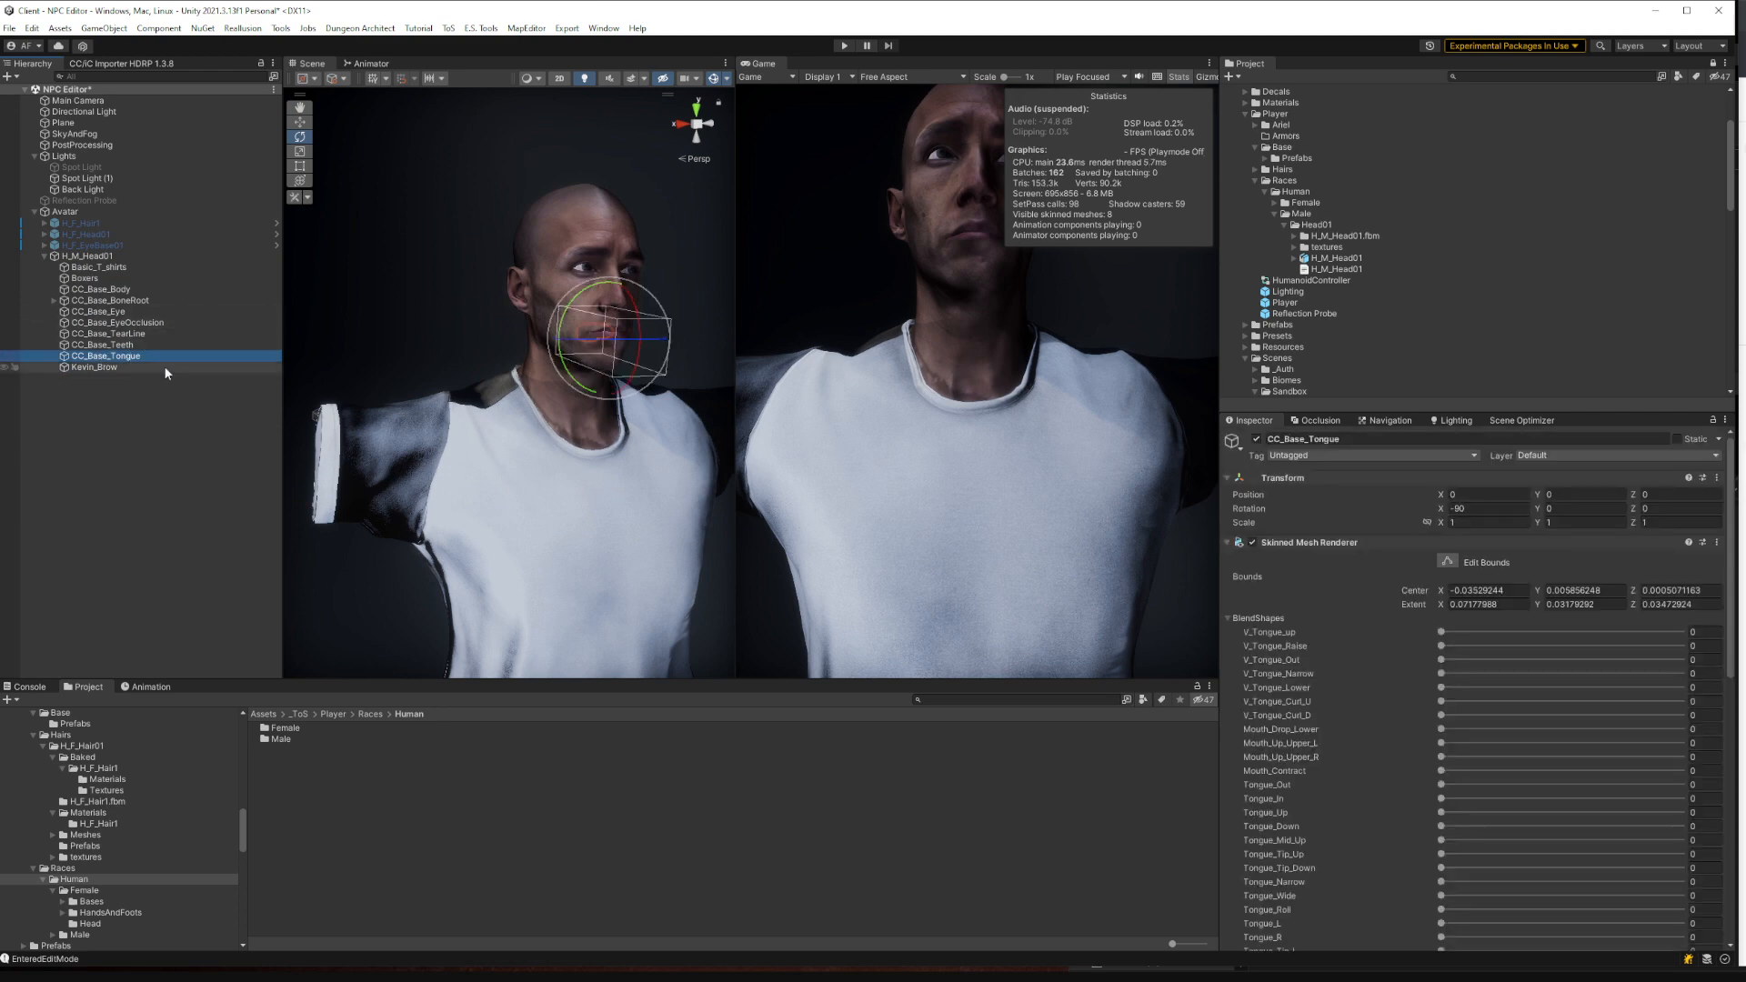
click(122, 344)
key(Delete)
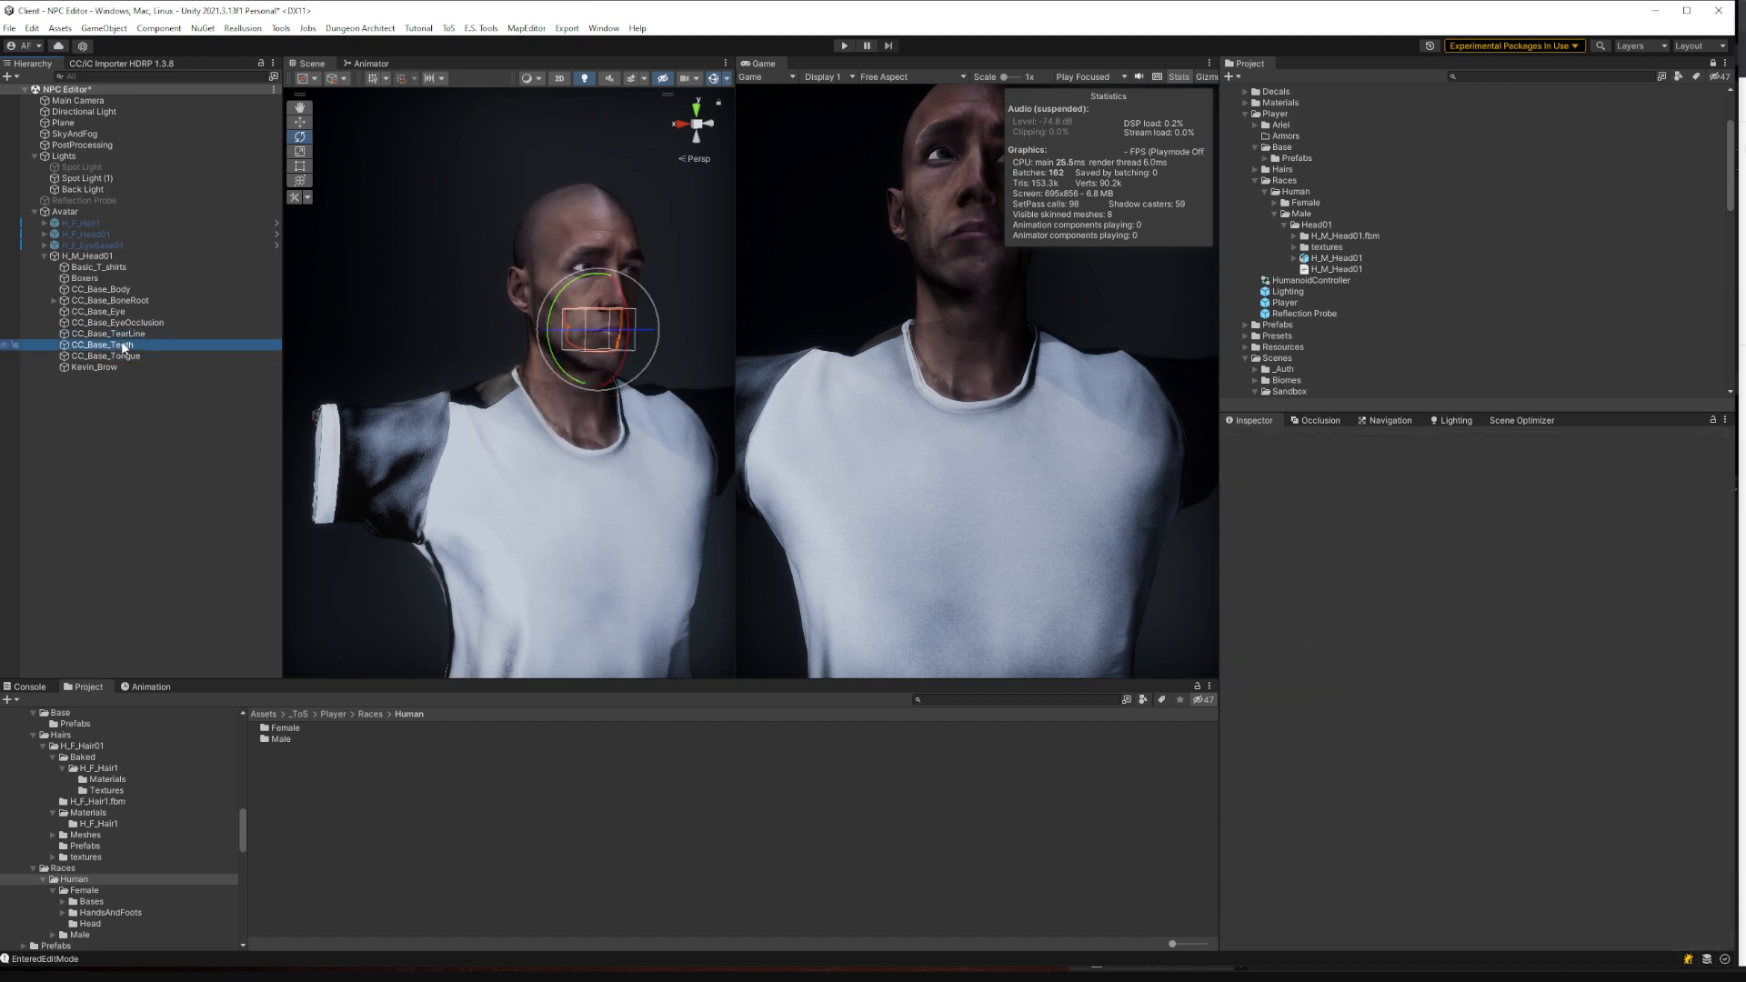
key(Delete)
Delete CC_Base_Eye, CC_Base_EyeOcclusion and CC_Base_TearLine from H_M_Head01
click(154, 333)
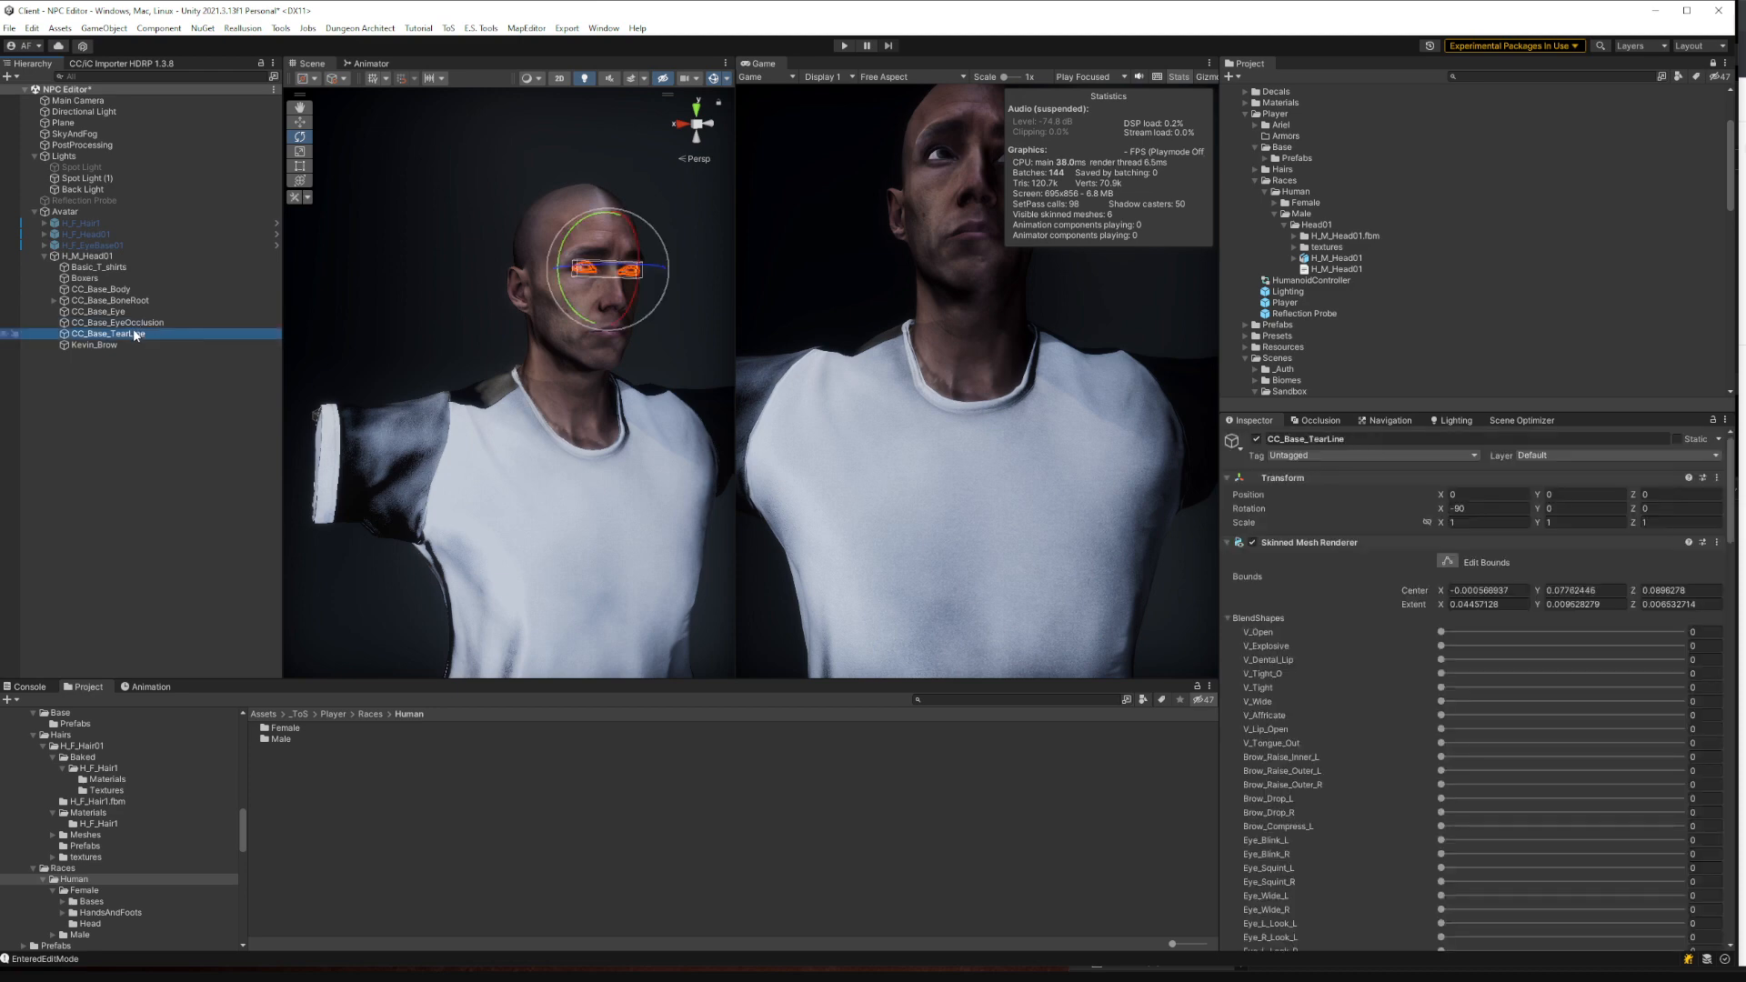
click(136, 322)
click(137, 334)
click(137, 300)
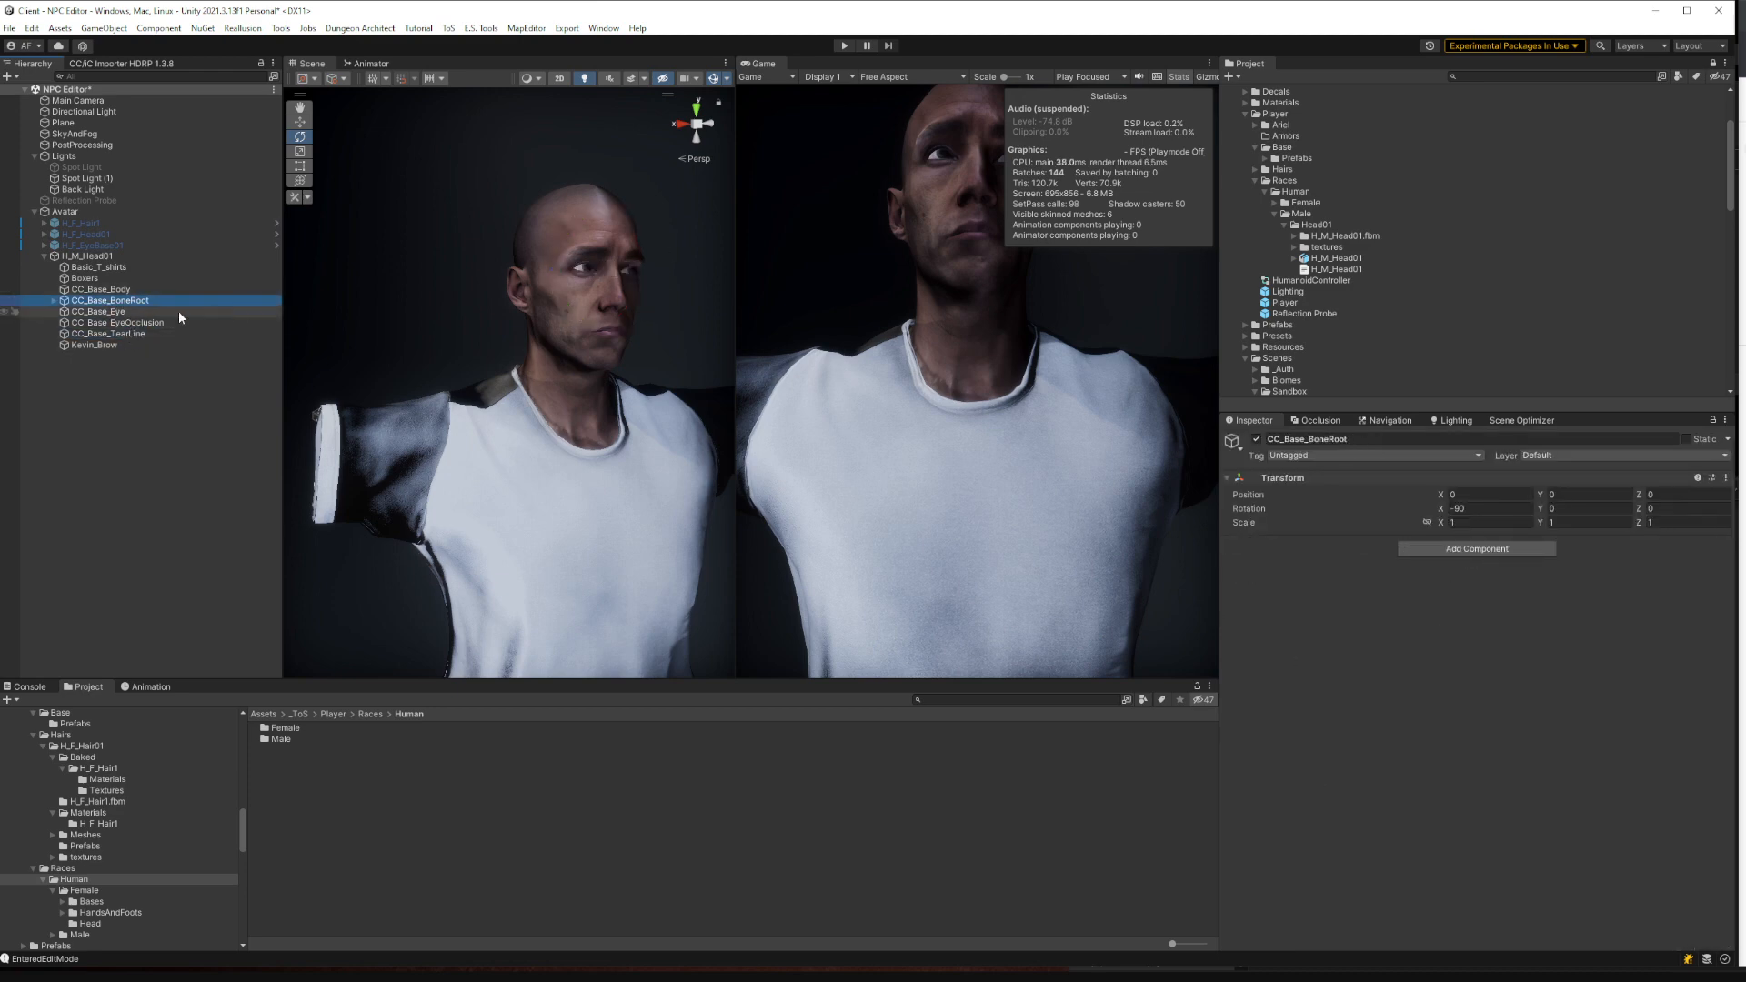
click(153, 323)
click(125, 334)
shift+click(114, 312)
key(Delete)
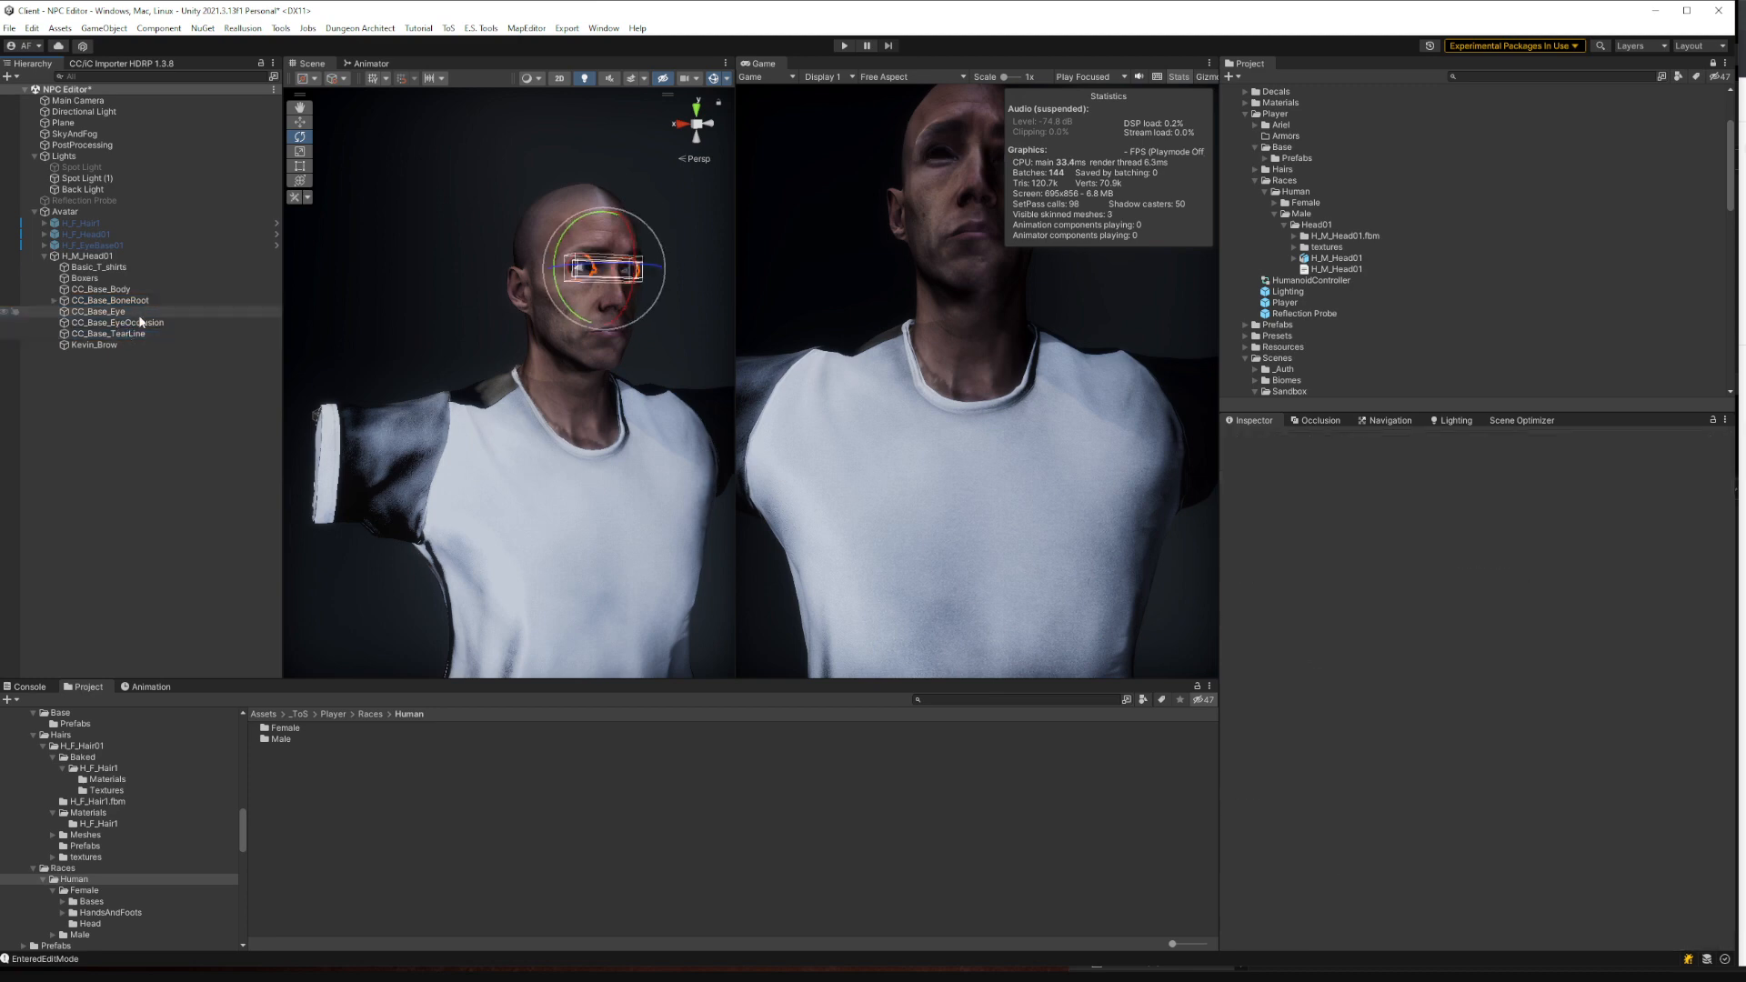
Delete the Basic_T_shirts mesh from H_M_Head01, keeping the body mesh and bone root
click(129, 289)
click(128, 300)
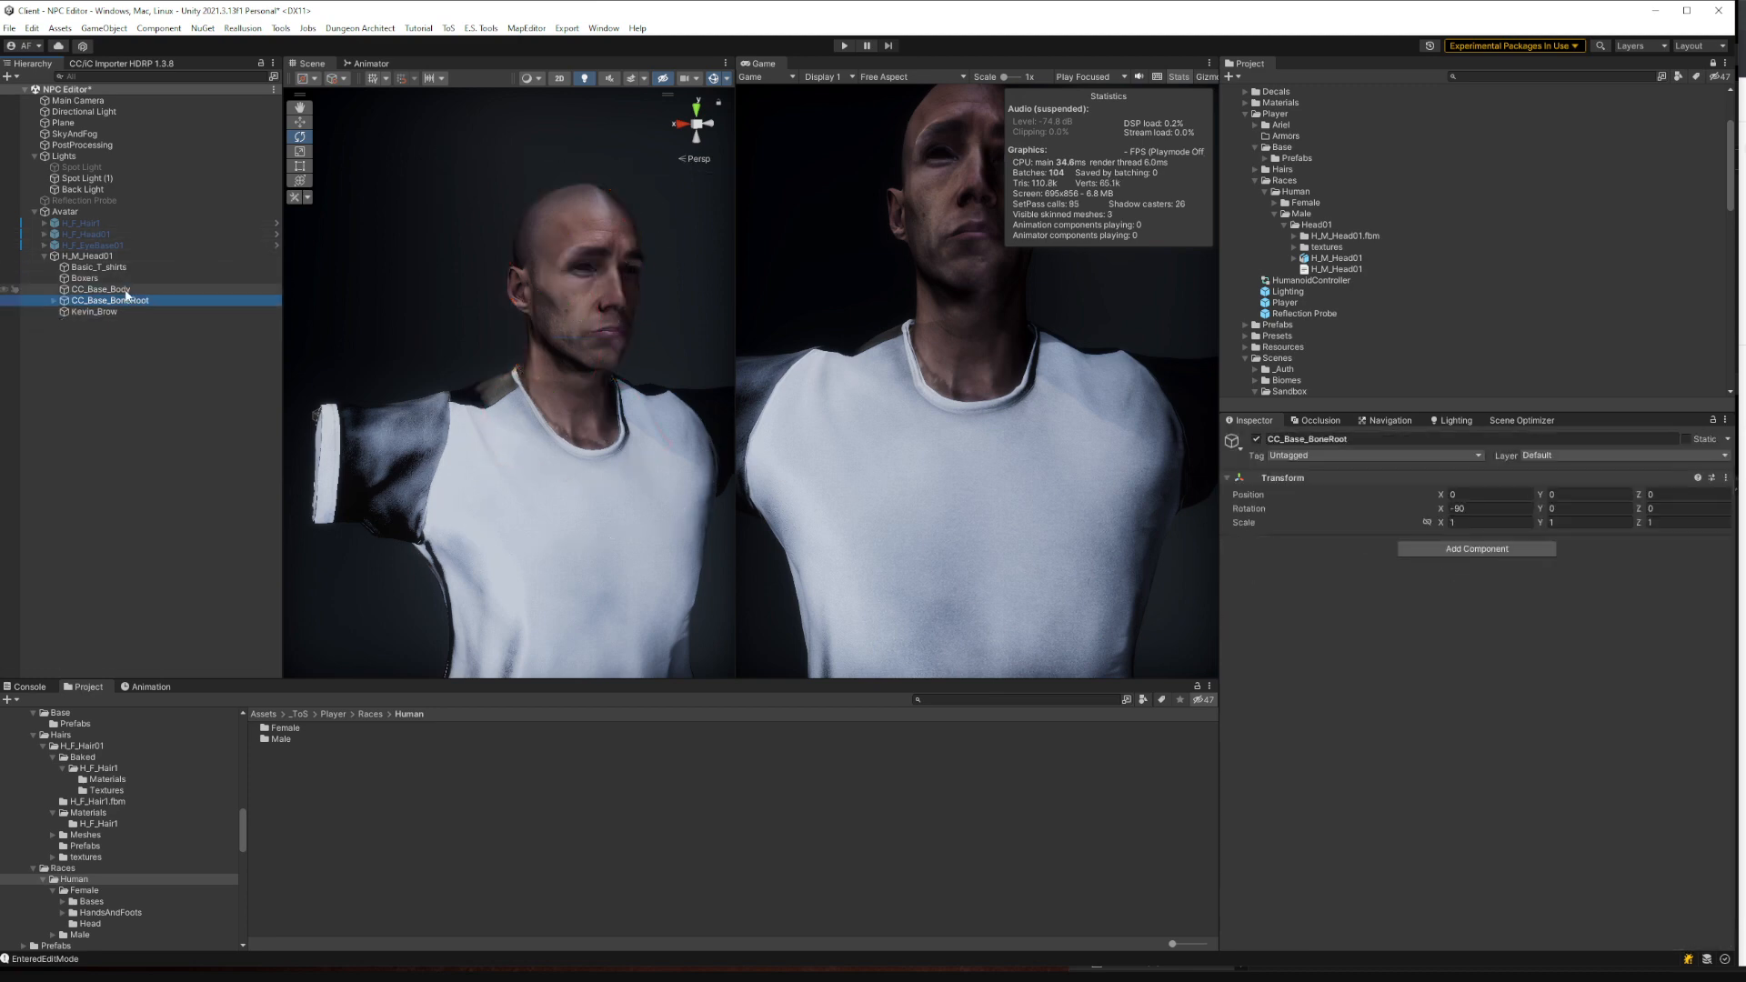
click(125, 289)
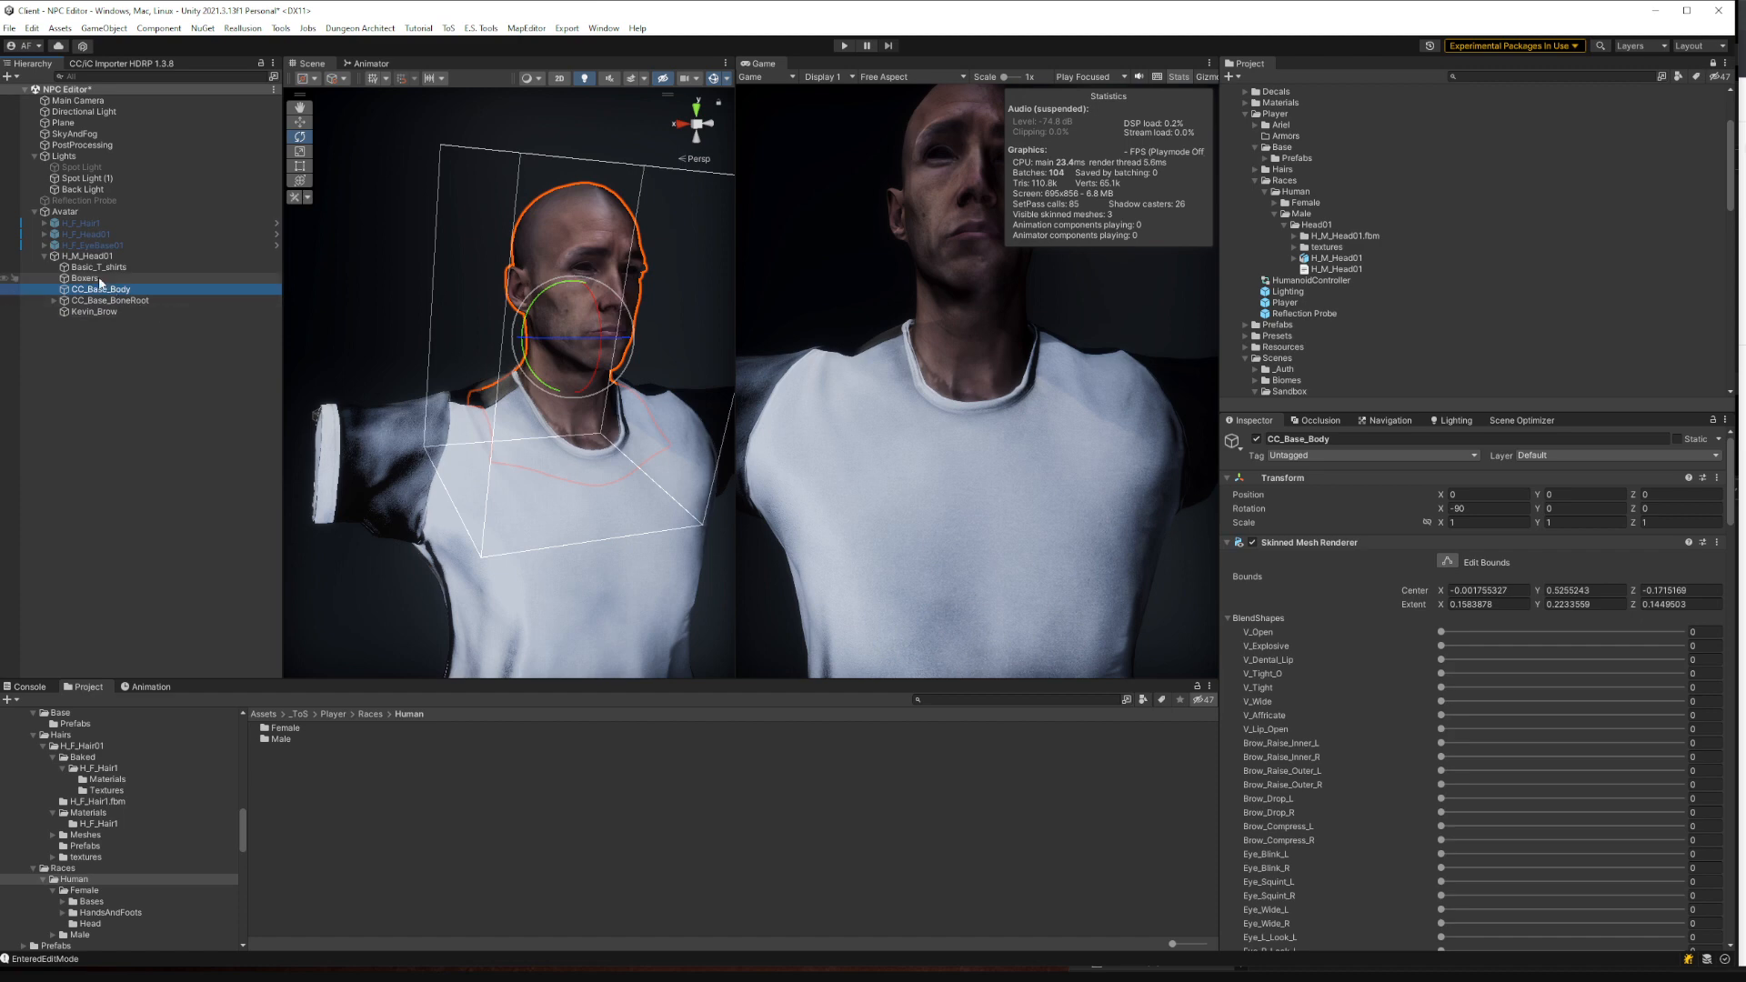
click(98, 268)
key(Delete)
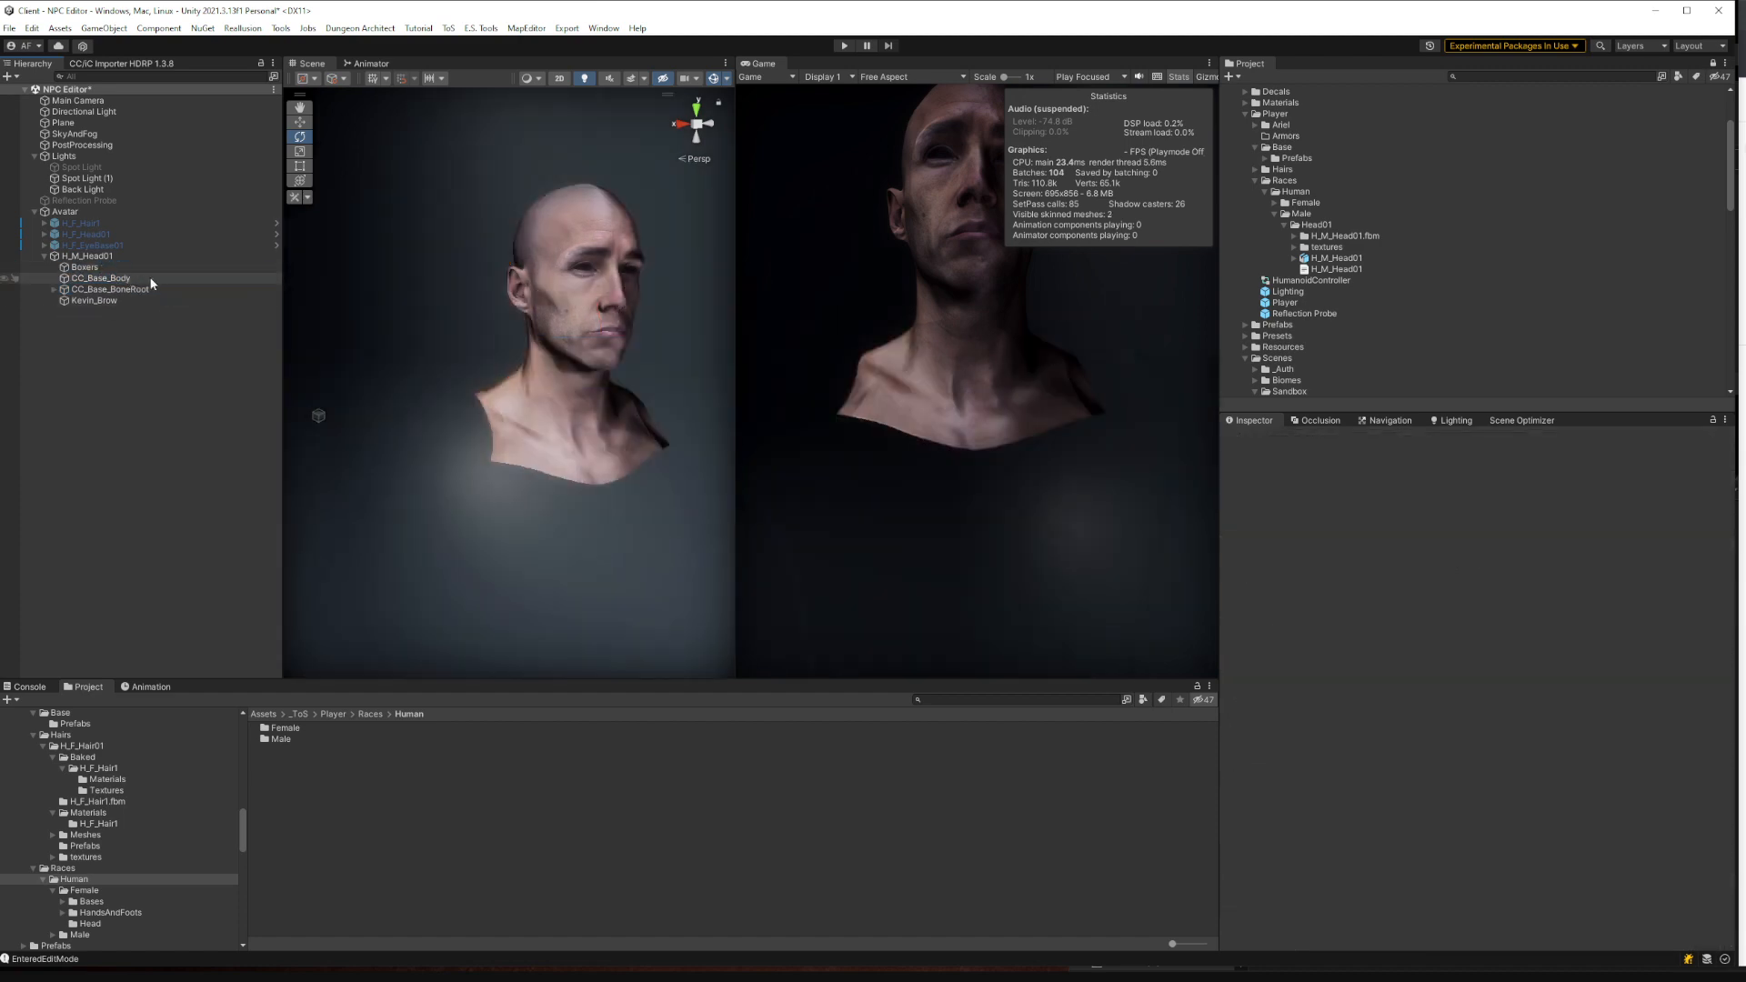
click(150, 256)
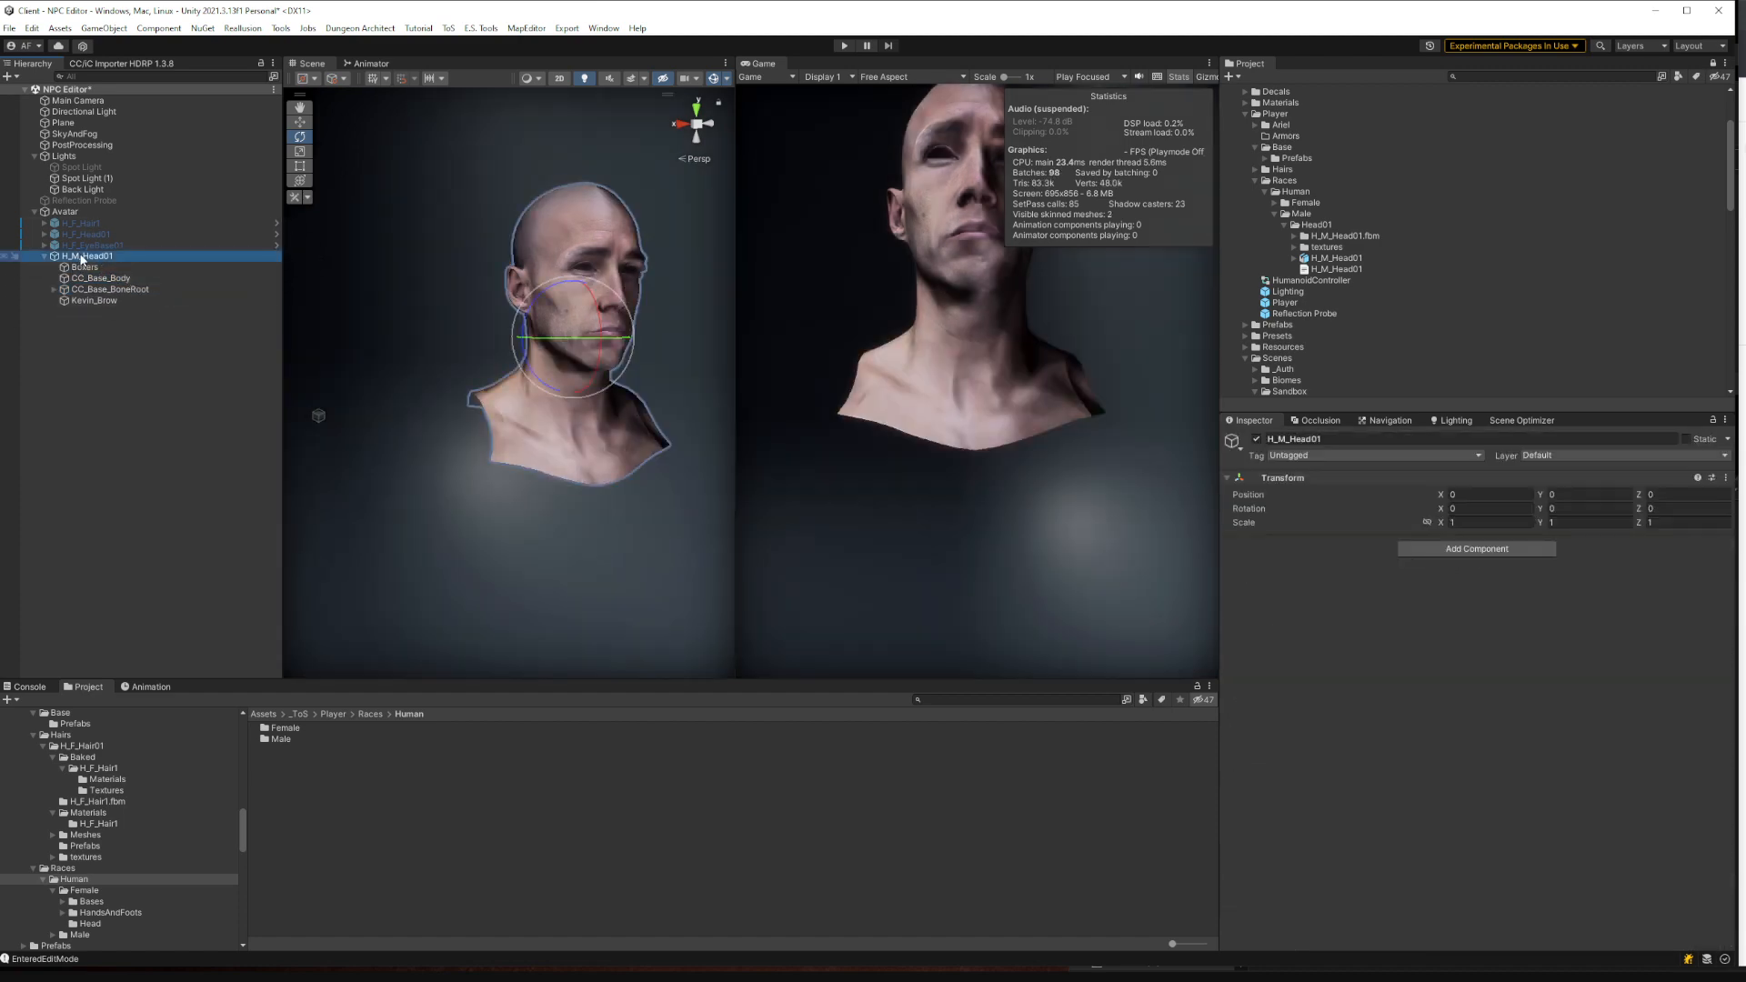
click(82, 211)
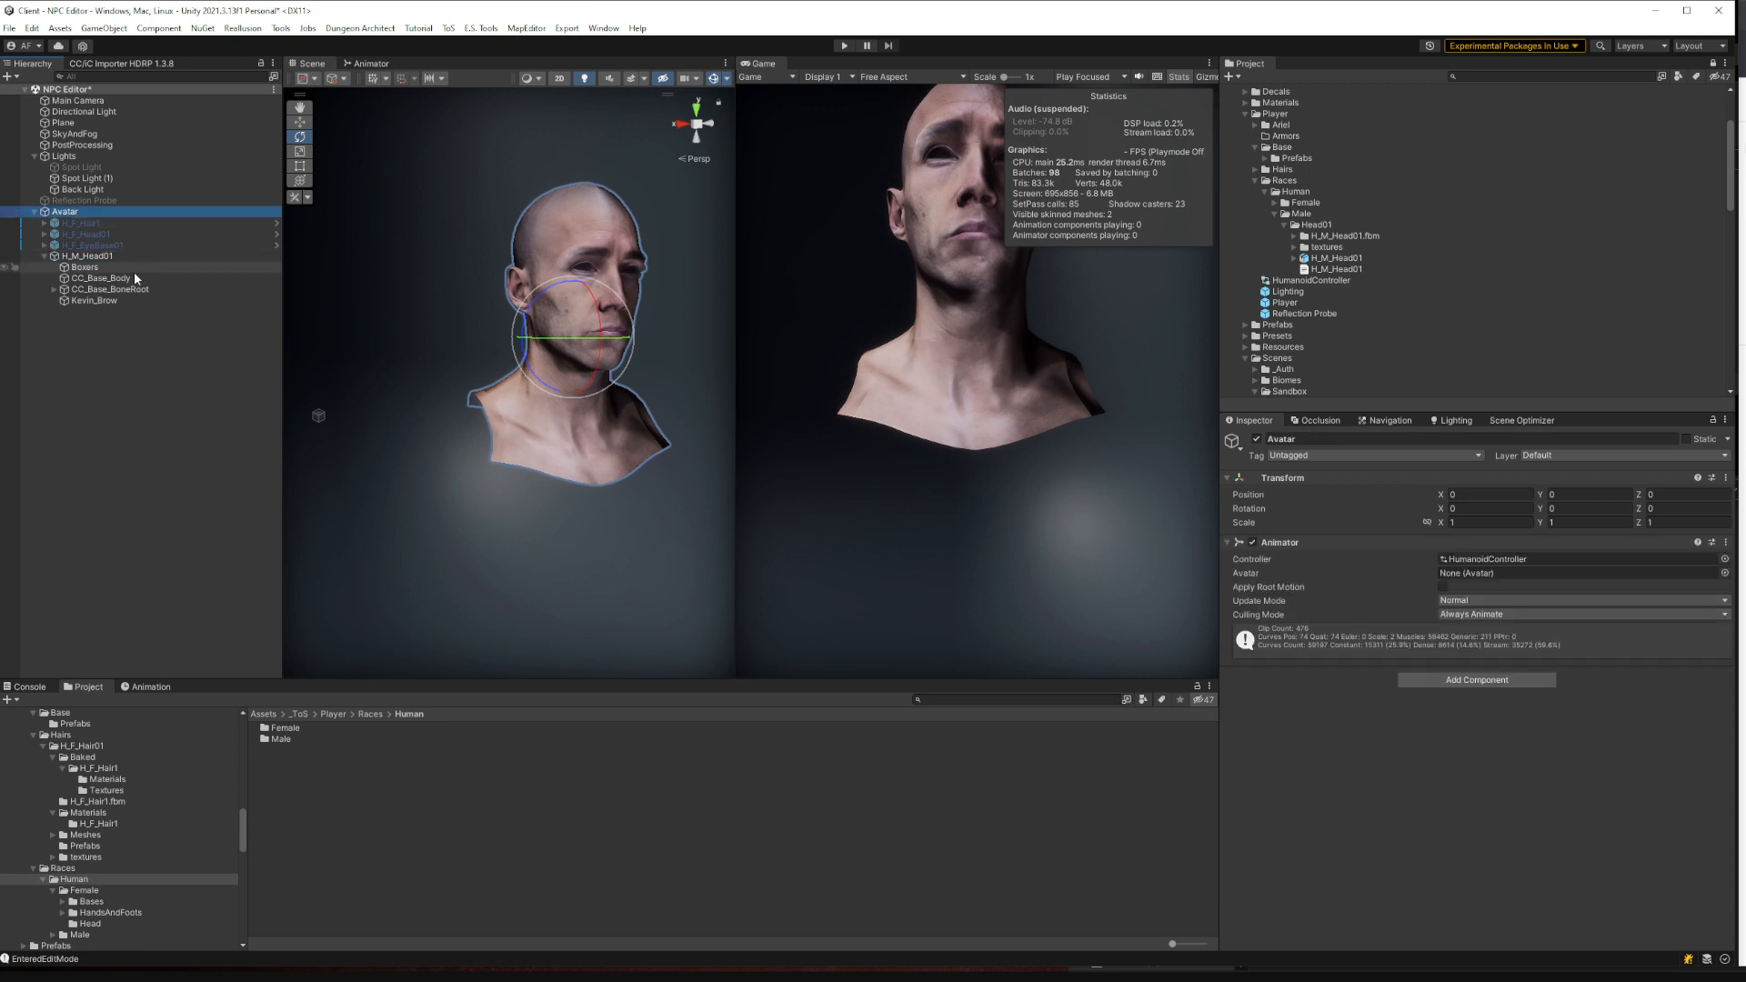
Add the H_F_EyeBase01 prefab from the Player/Base/Prefabs folder to the scene root
click(101, 257)
mouse_move(513, 271)
right_down()
mouse_move(413, 269)
mouse_move(591, 277)
mouse_move(536, 279)
right_up()
click(69, 309)
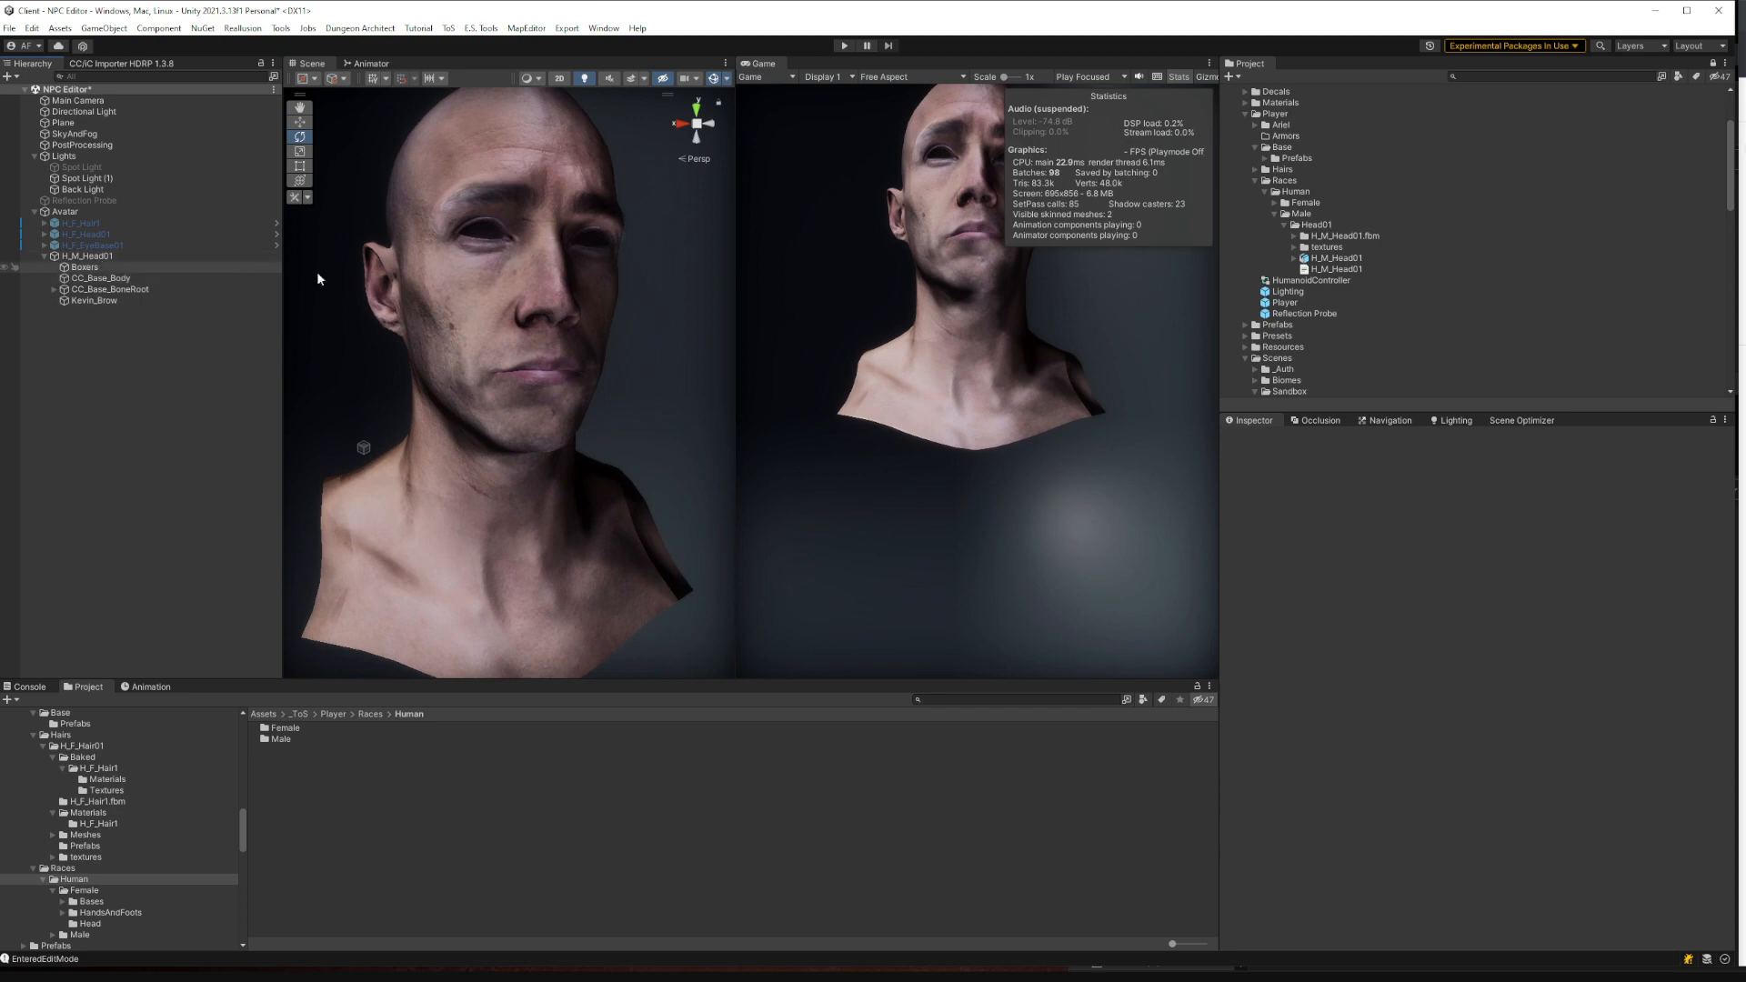
click(1266, 158)
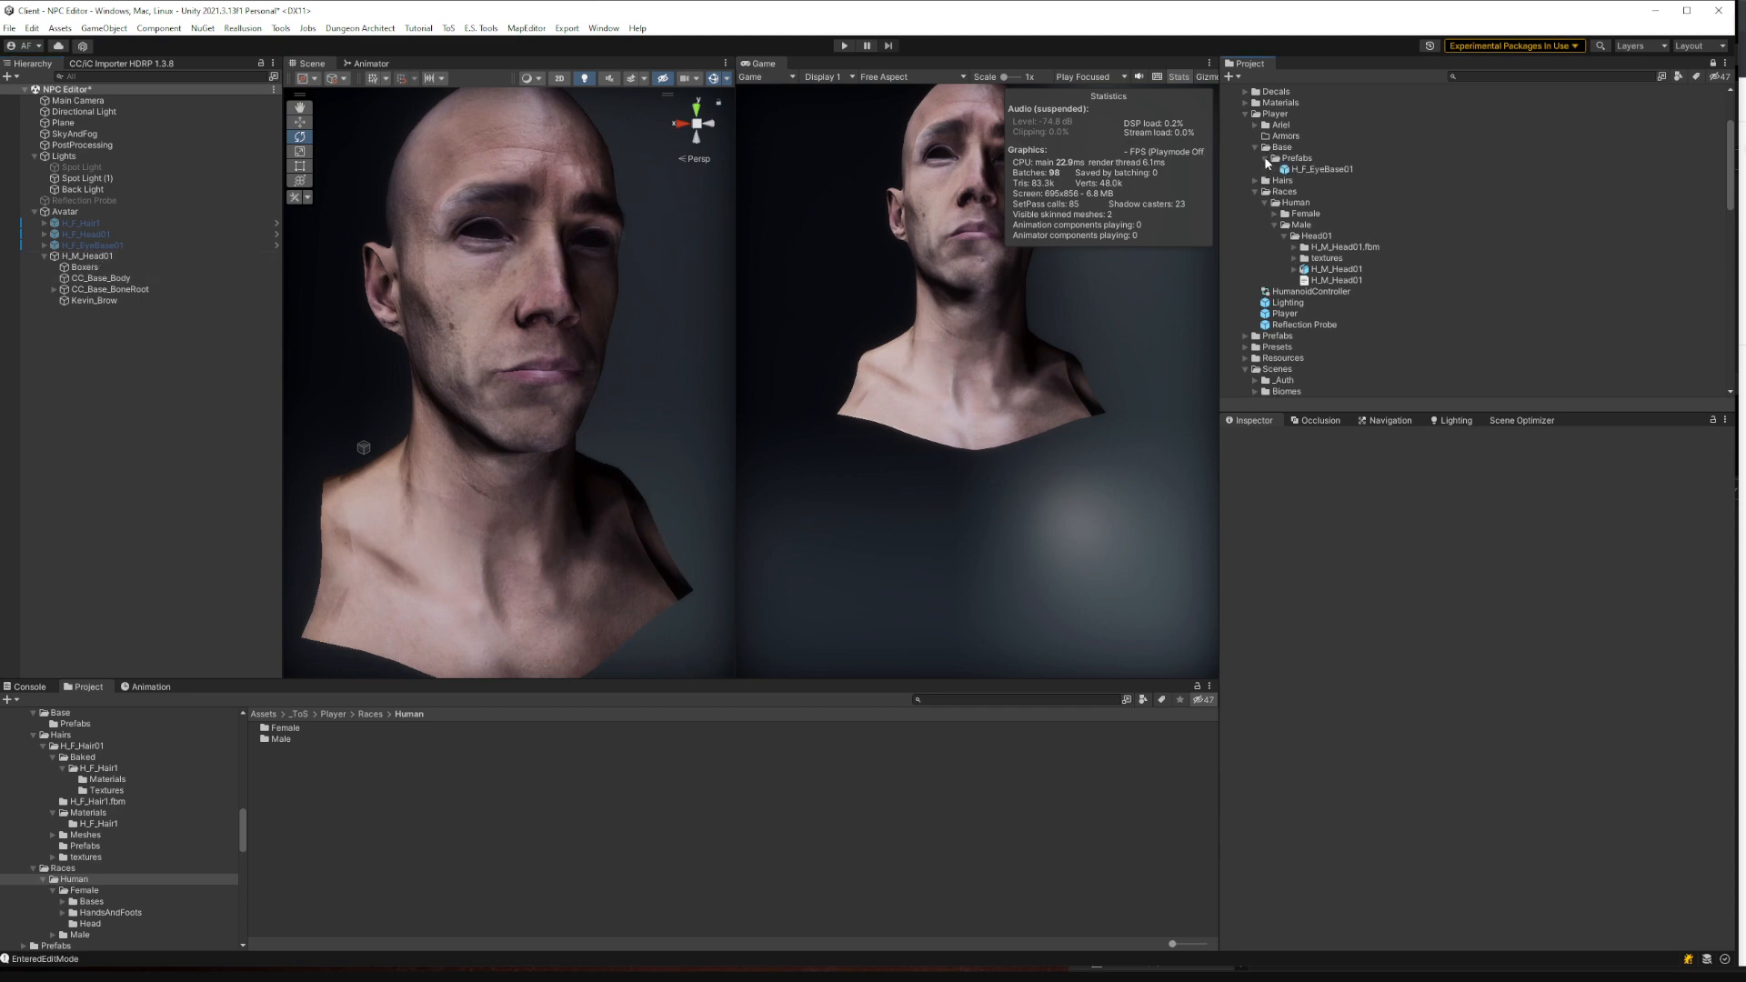
drag(228, 309, 84, 311)
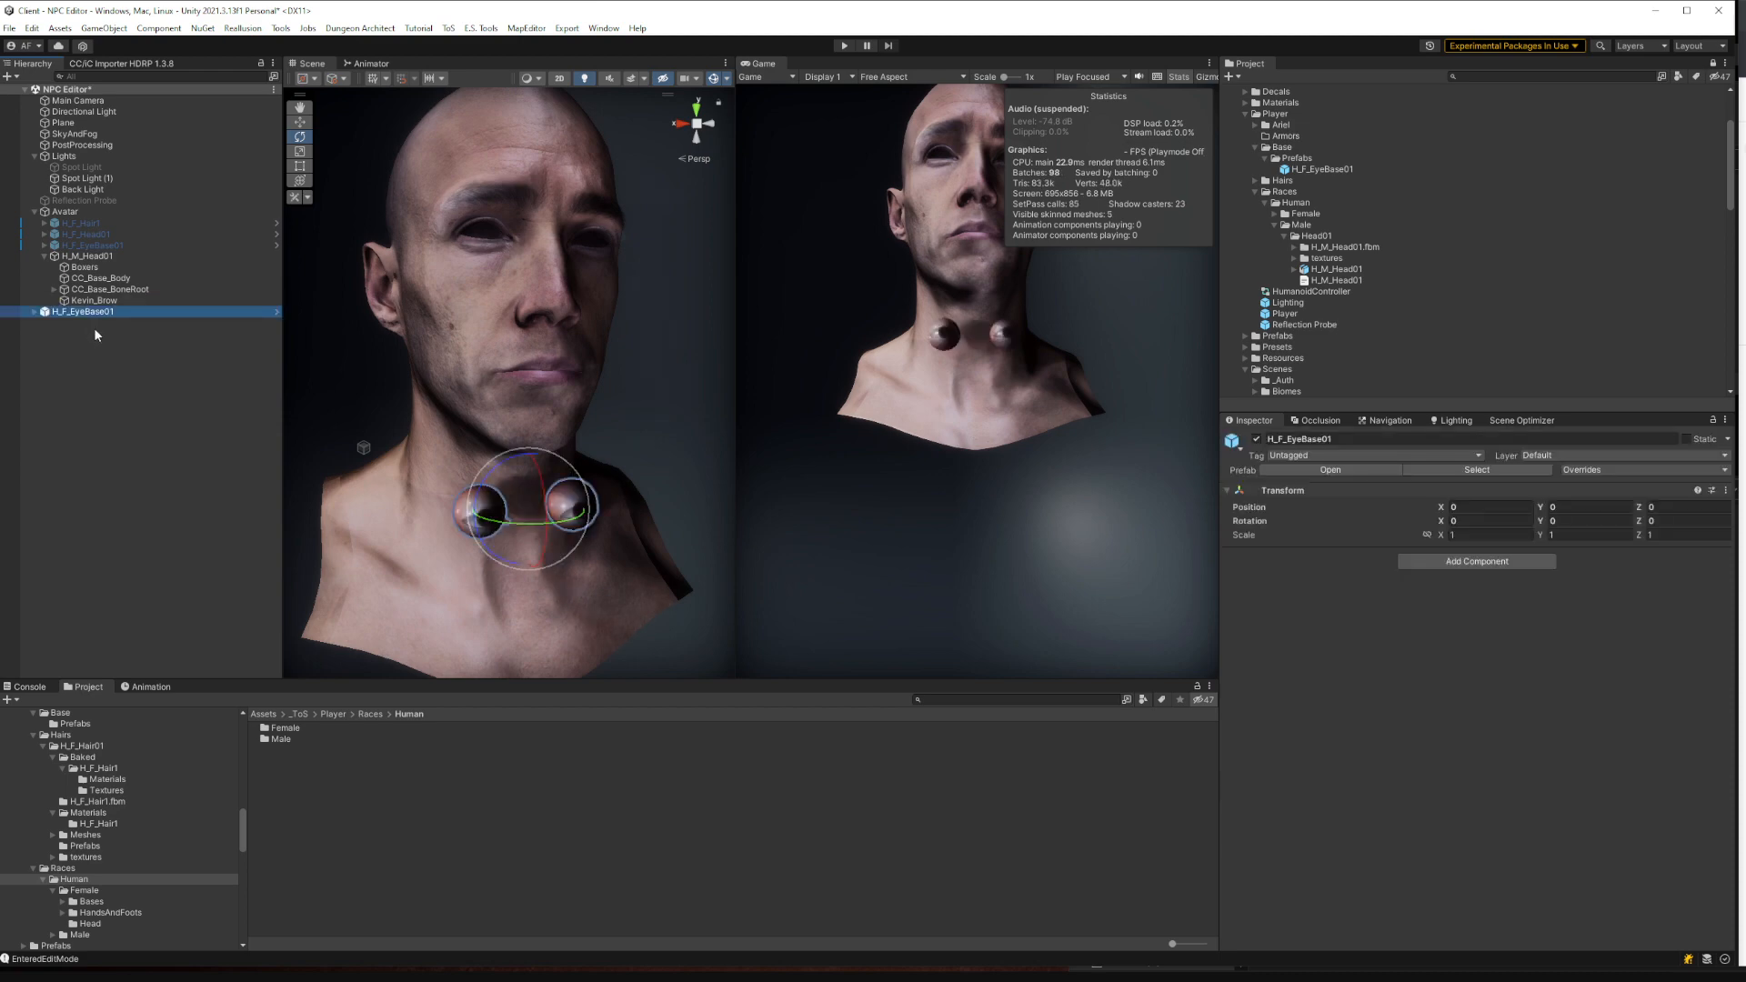
Move the new H_F_EyeBase01 up into the male head's eye sockets, about 0.16 on Y, and deselect it
key(w)
drag(540, 464, 548, 227)
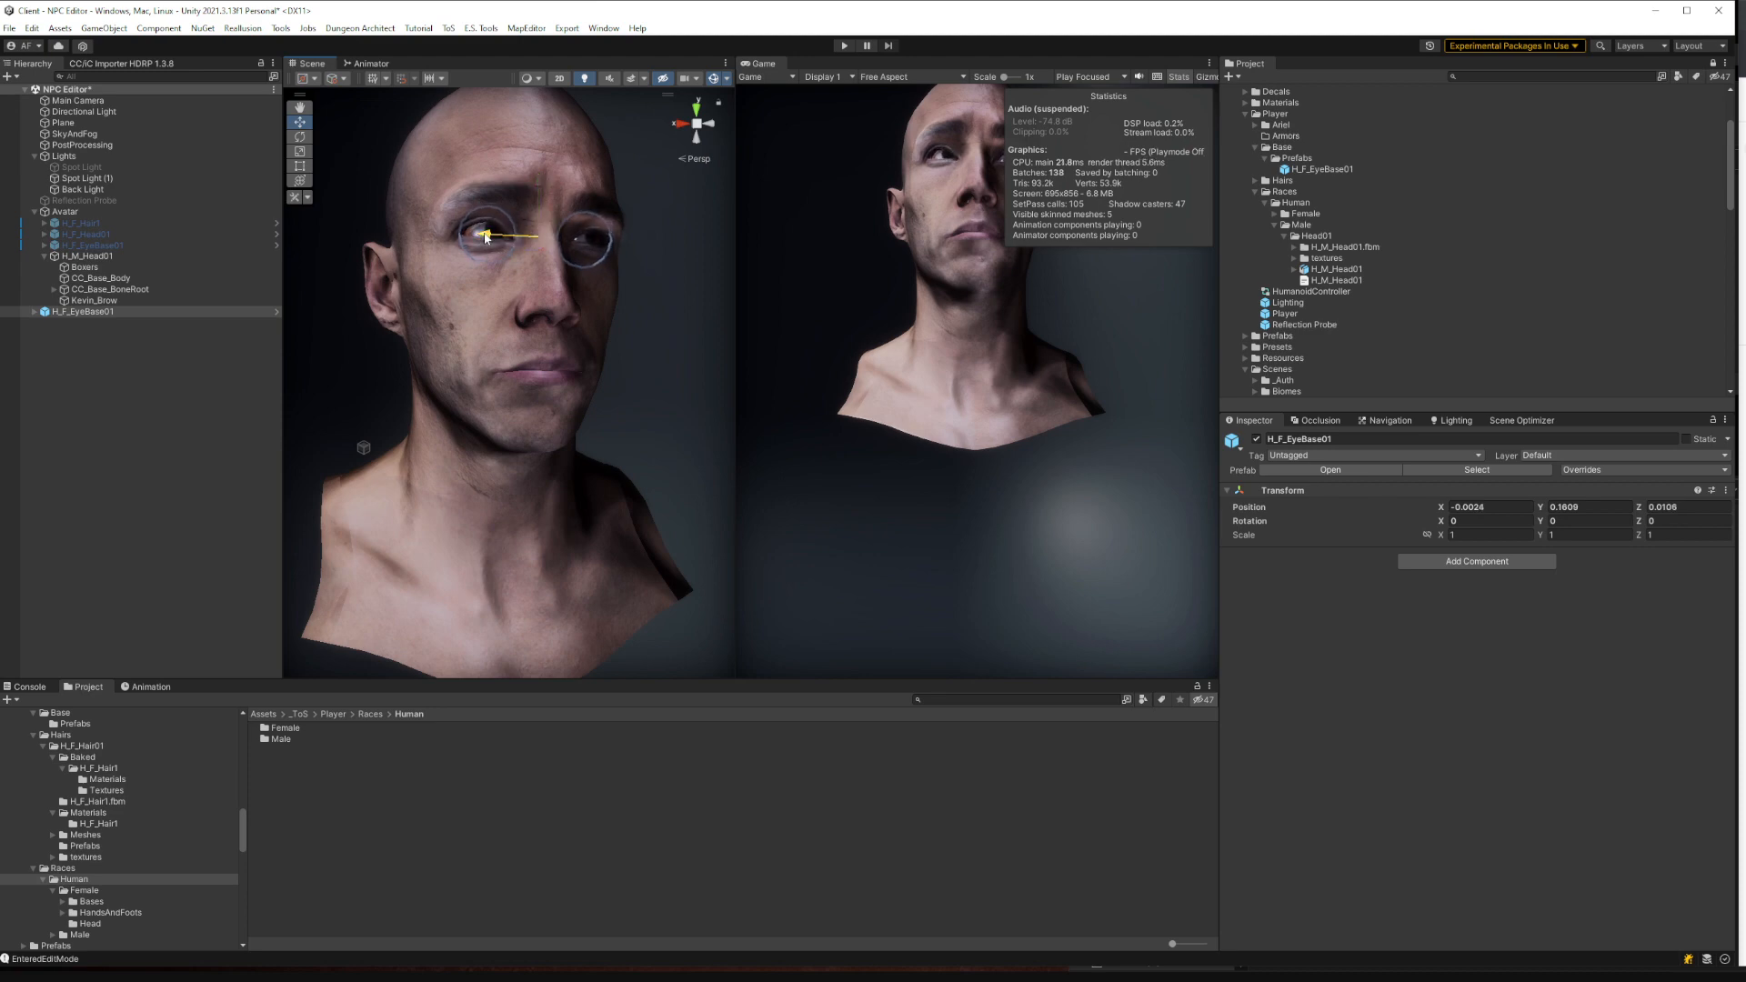
drag(491, 240, 485, 240)
click(557, 273)
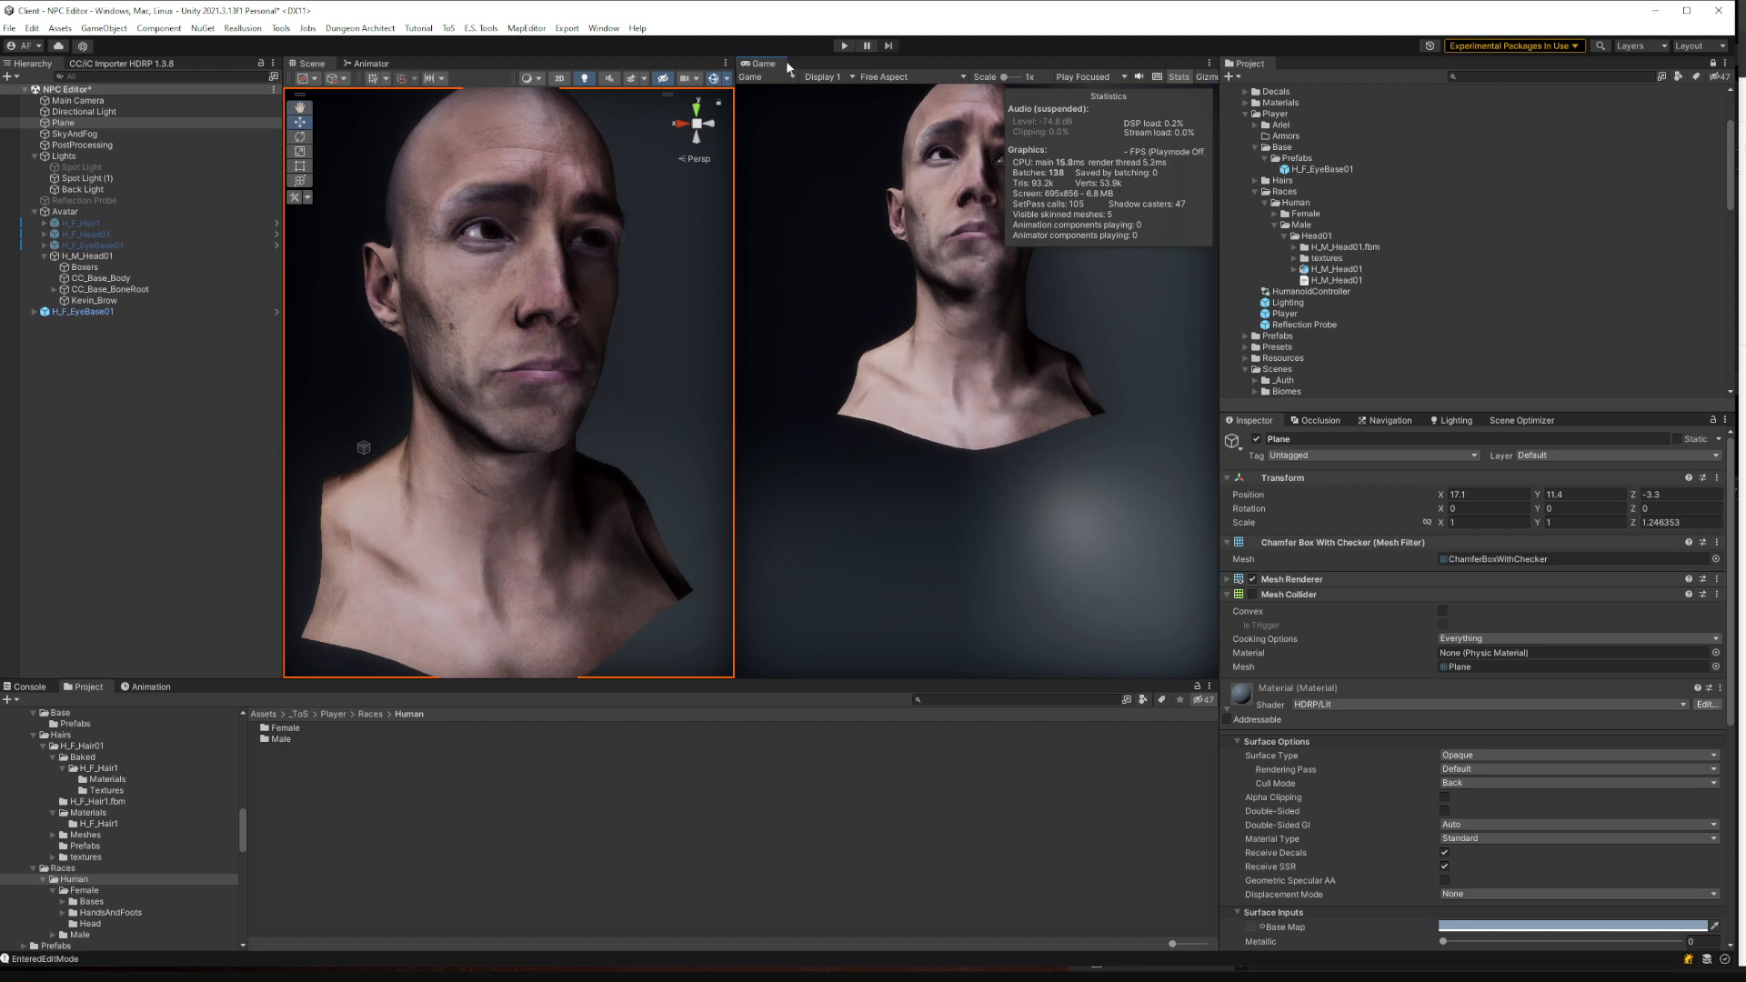
Dock the Game view as a tab beside the Scene view and show the male face in the enlarged Scene view
drag(785, 60, 484, 53)
drag(13, 60, 418, 203)
click(309, 64)
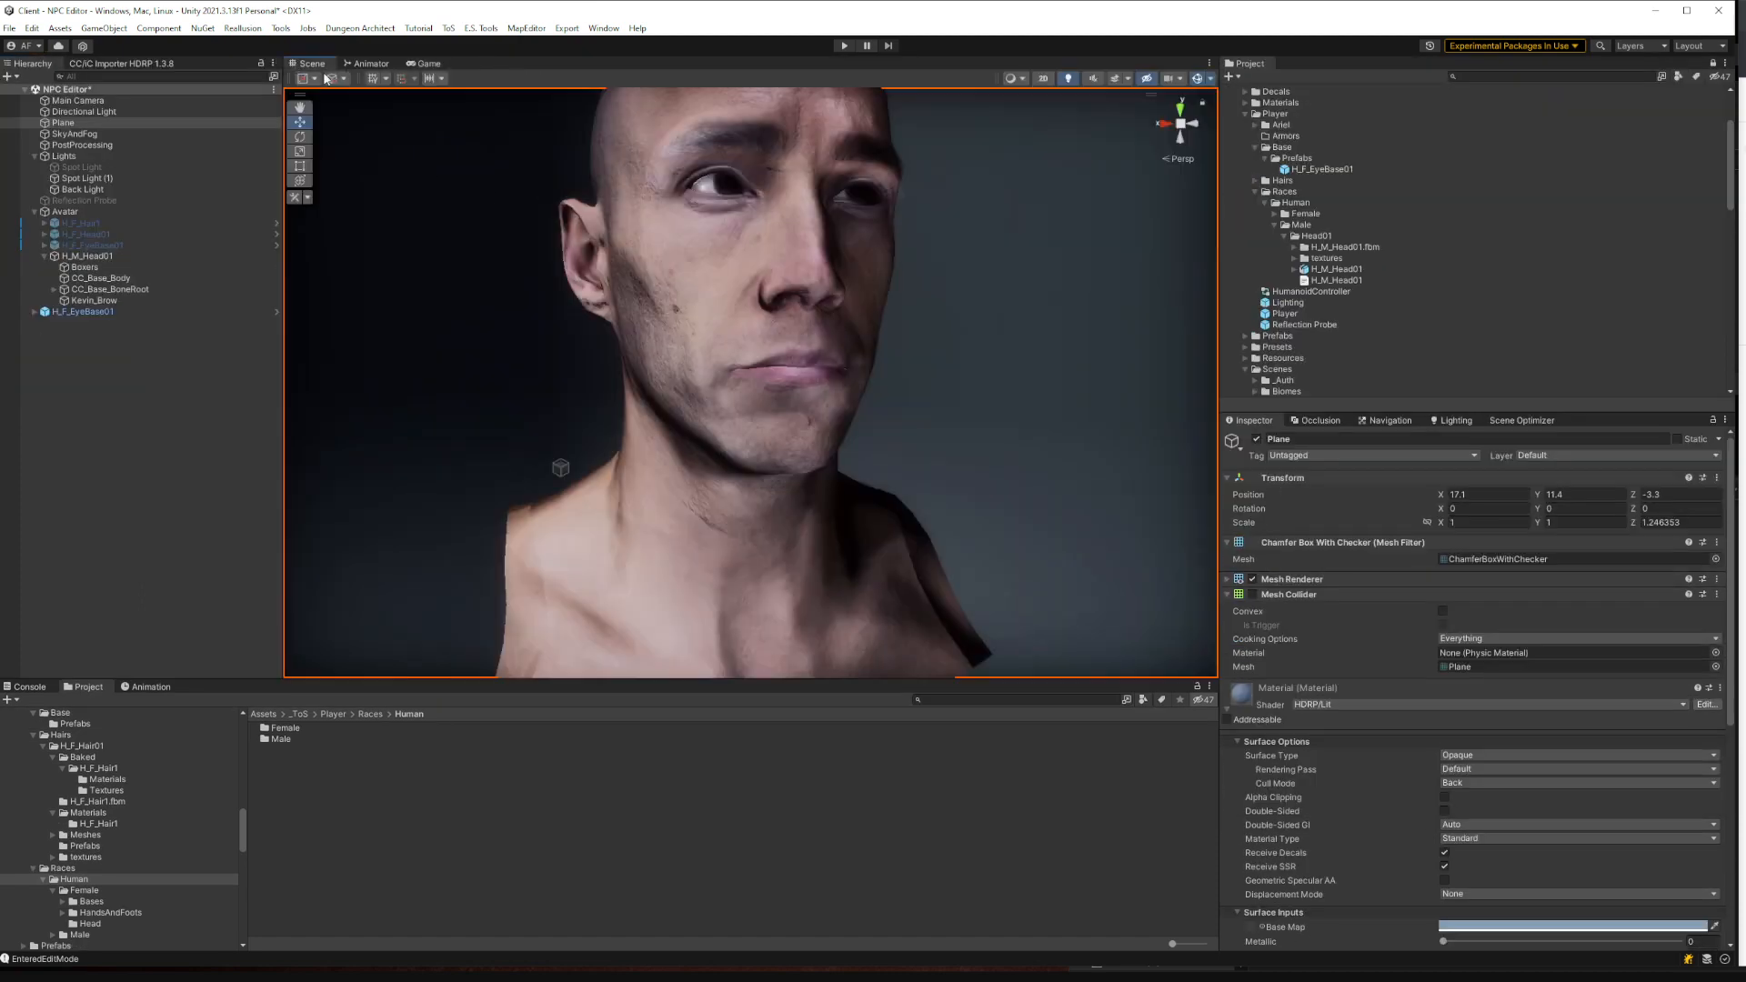
alt+drag(637, 237, 818, 269)
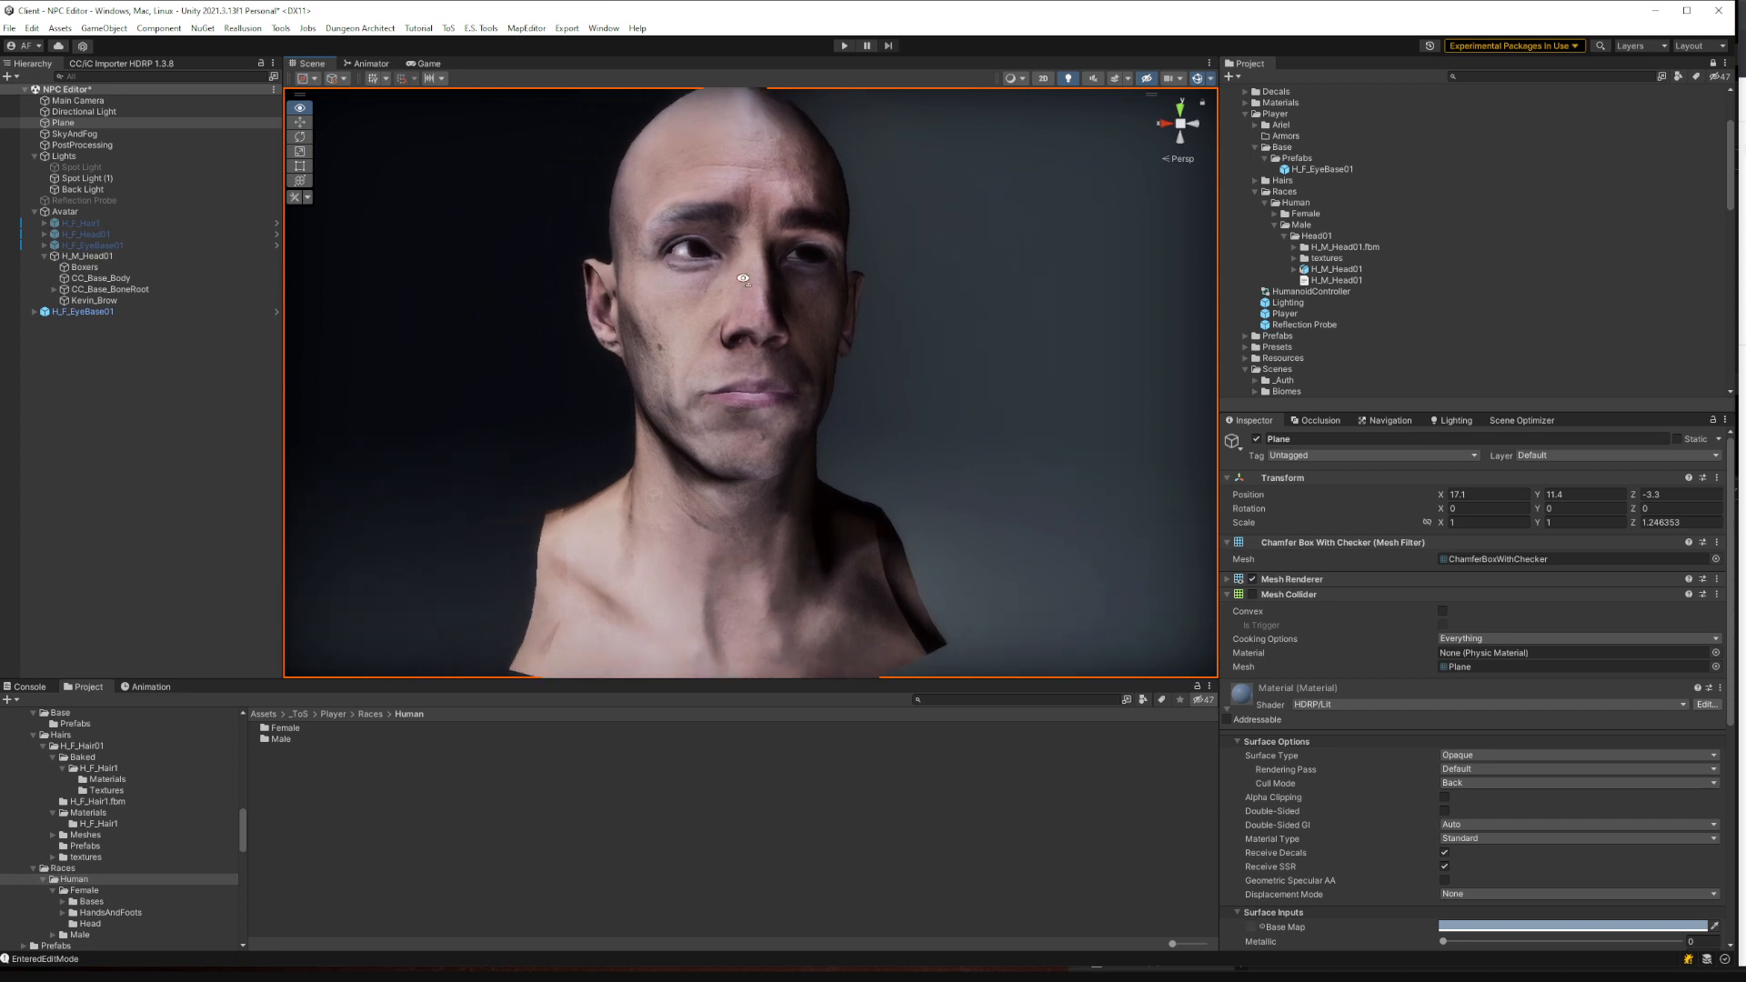
Toggle Spot Light (1) and Back Light off and on together to compare the lighting on the male head
click(85, 189)
ctrl+click(88, 178)
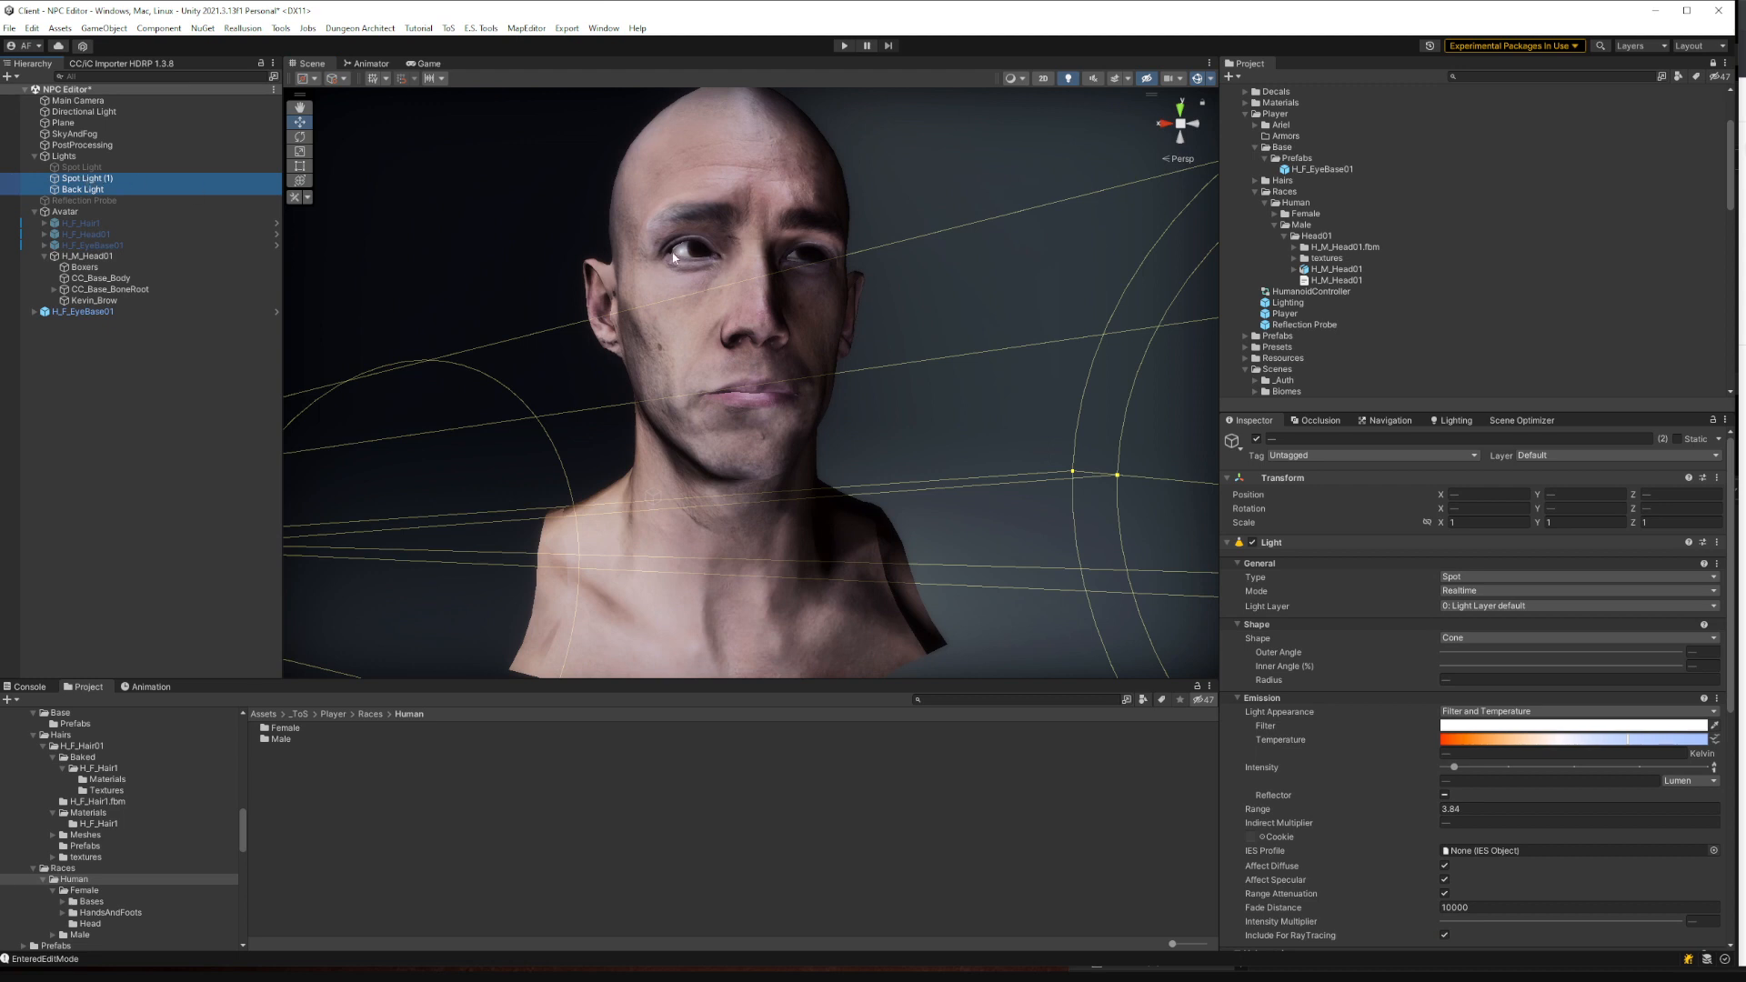
click(1257, 439)
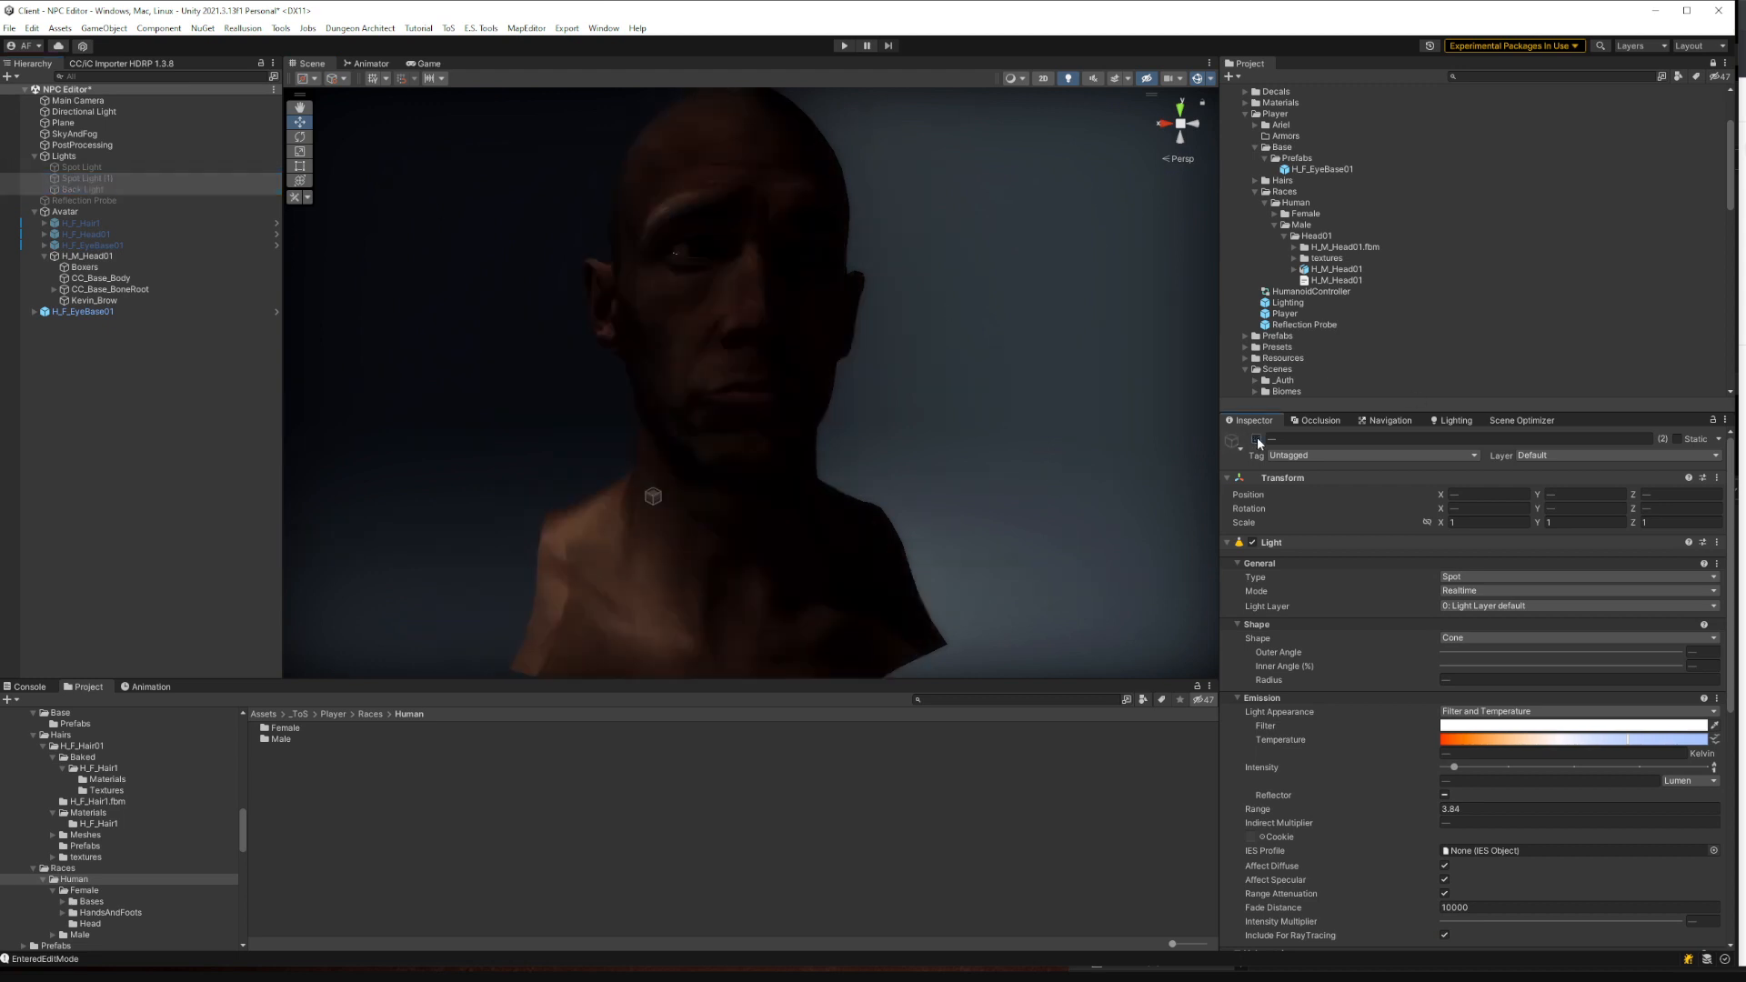
click(1257, 439)
Switch Spot Light (1) and Back Light off and on individually to check how each one lights the male head
click(105, 188)
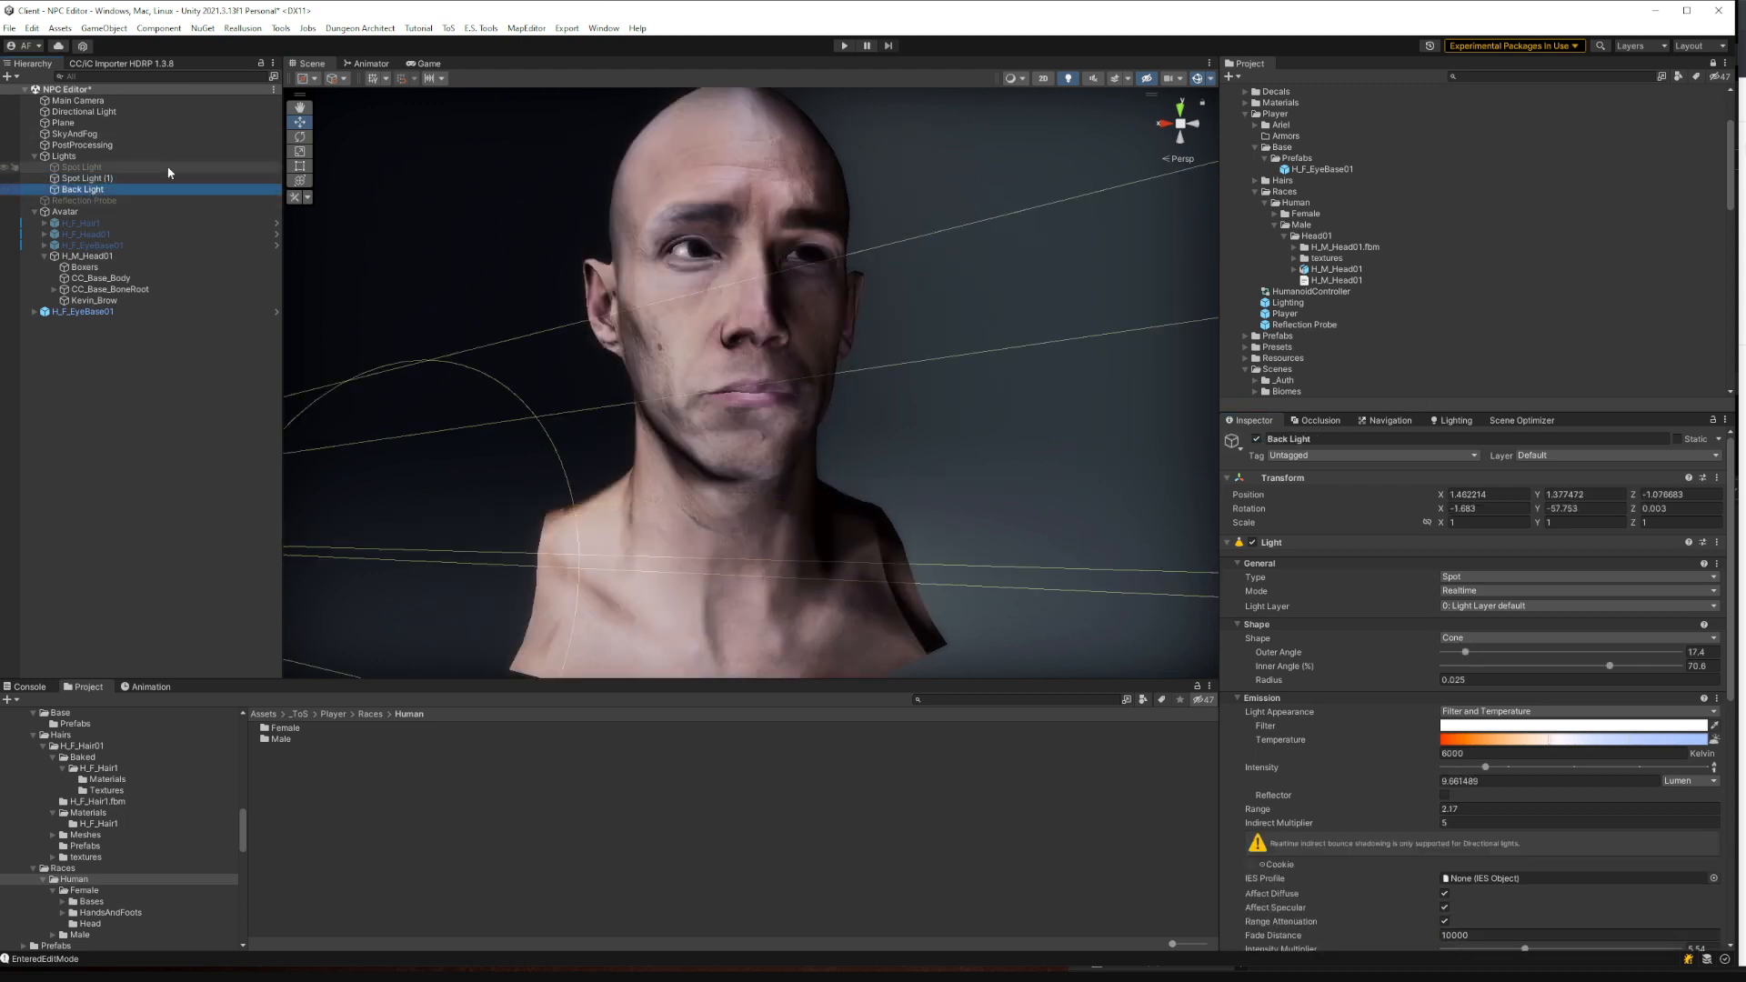
click(89, 112)
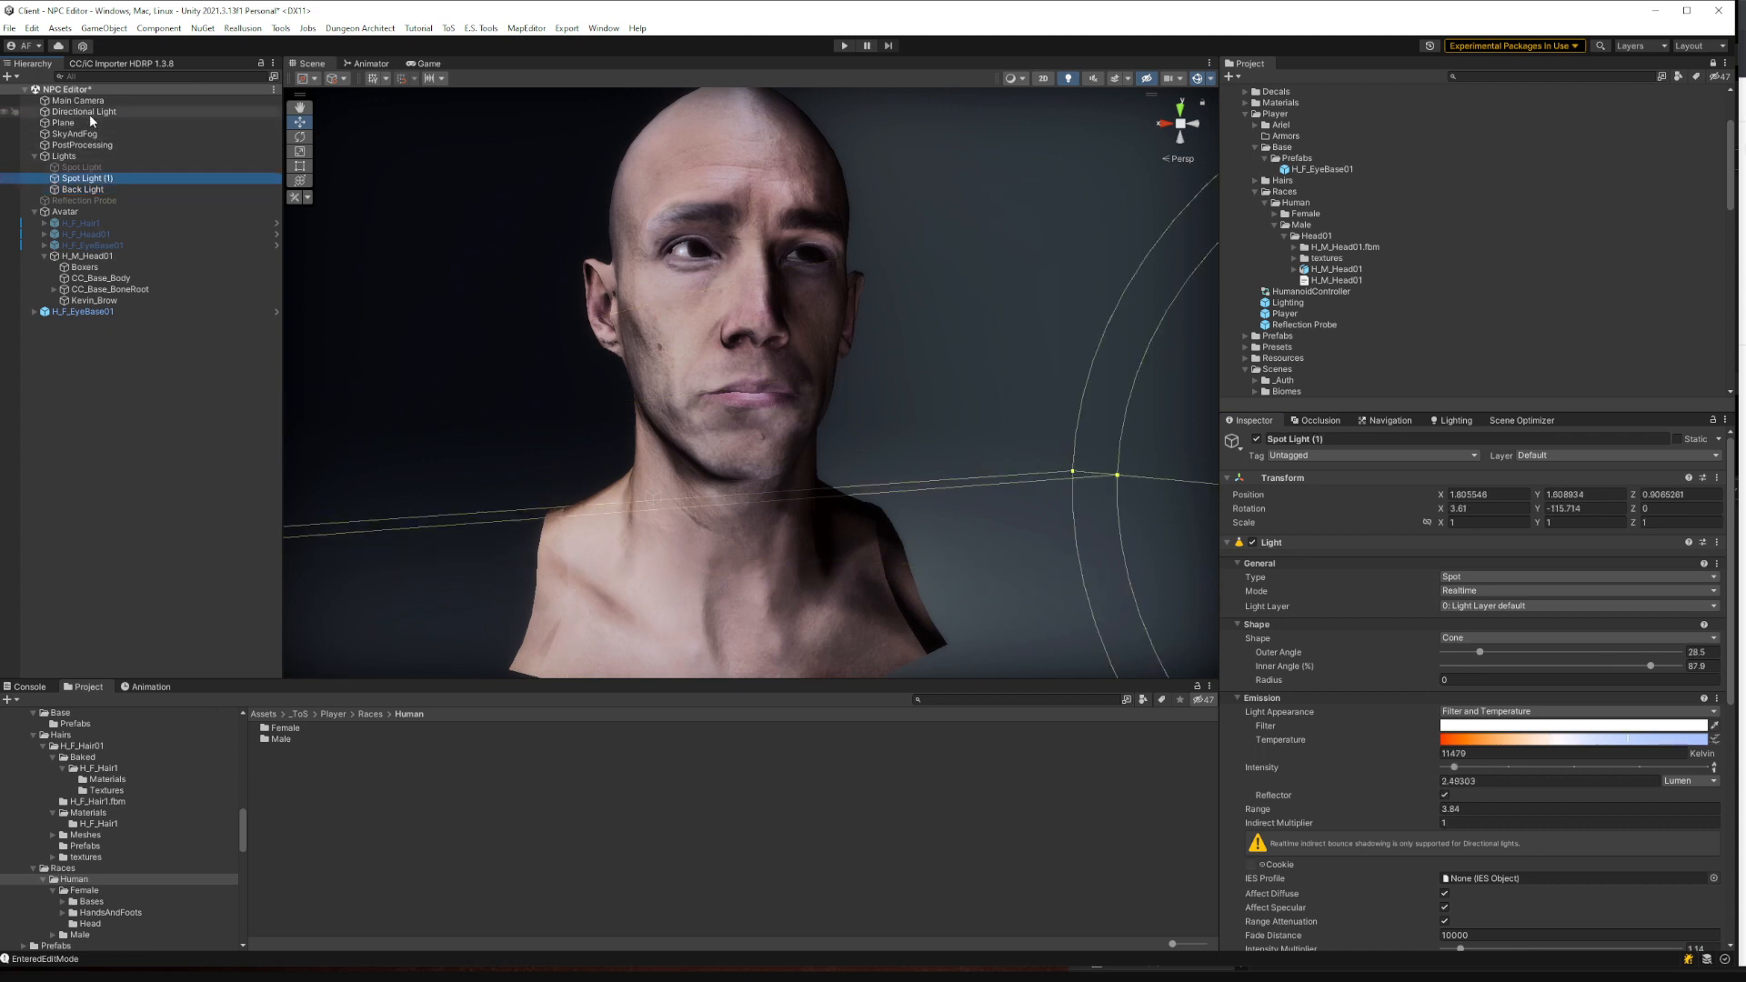
click(132, 179)
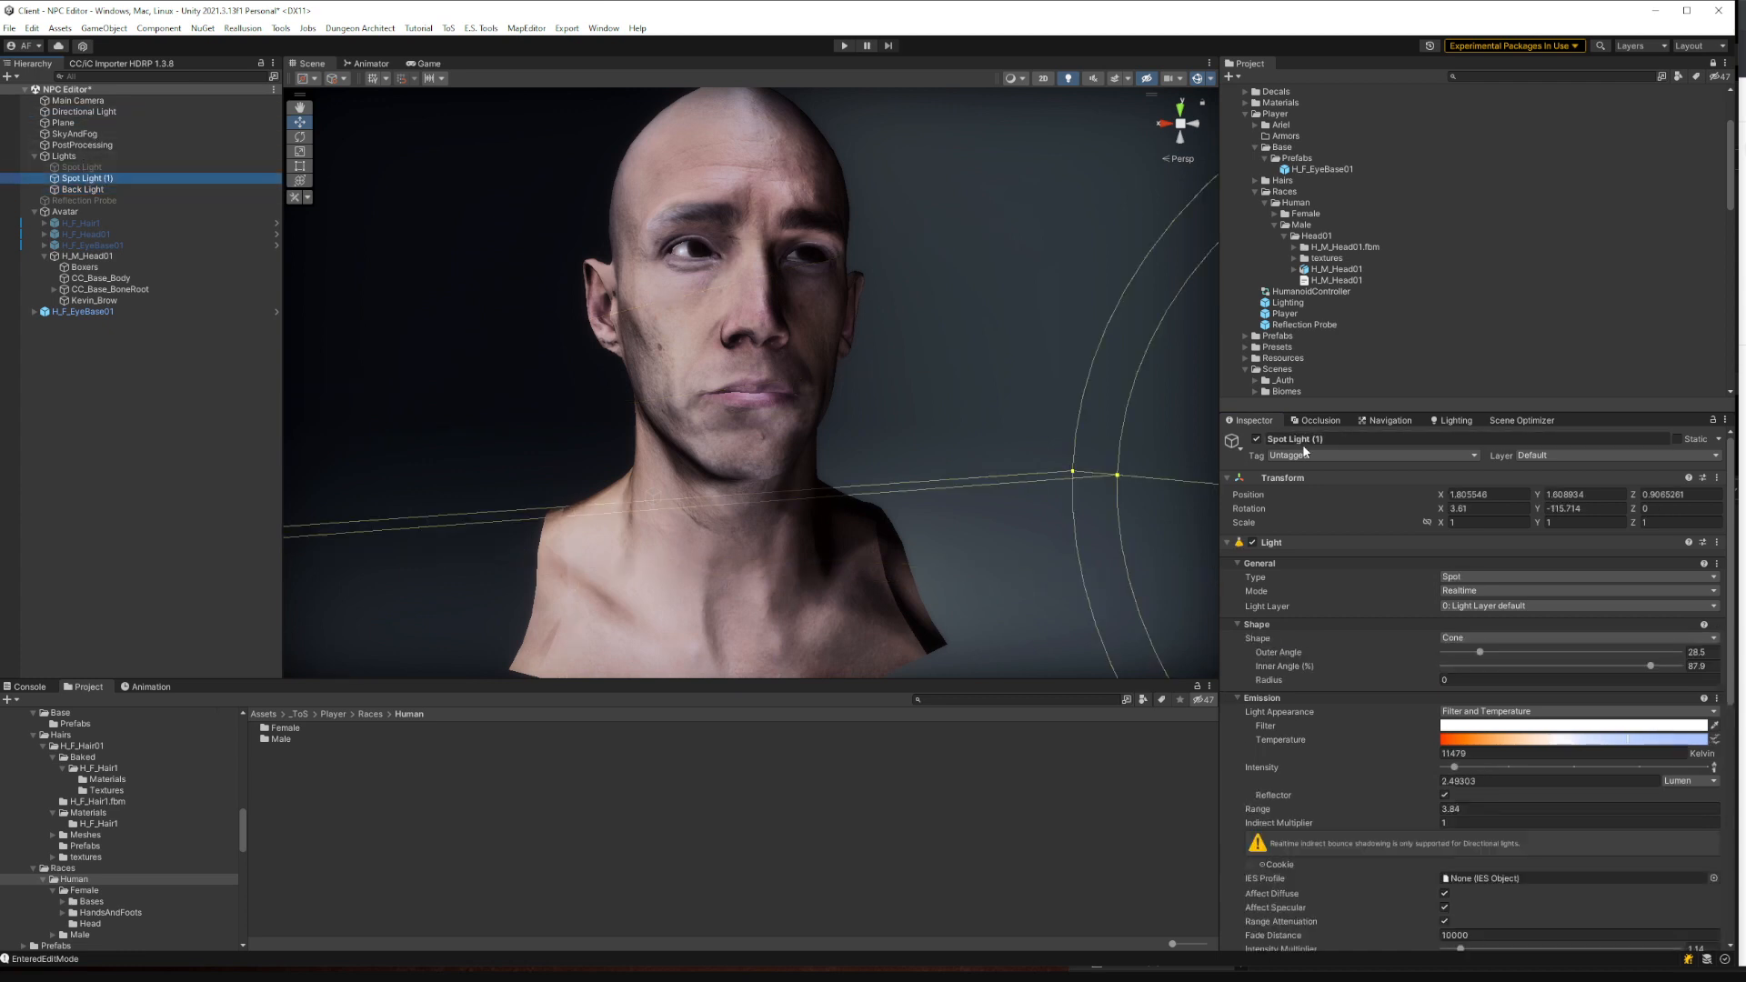
click(1257, 439)
click(83, 189)
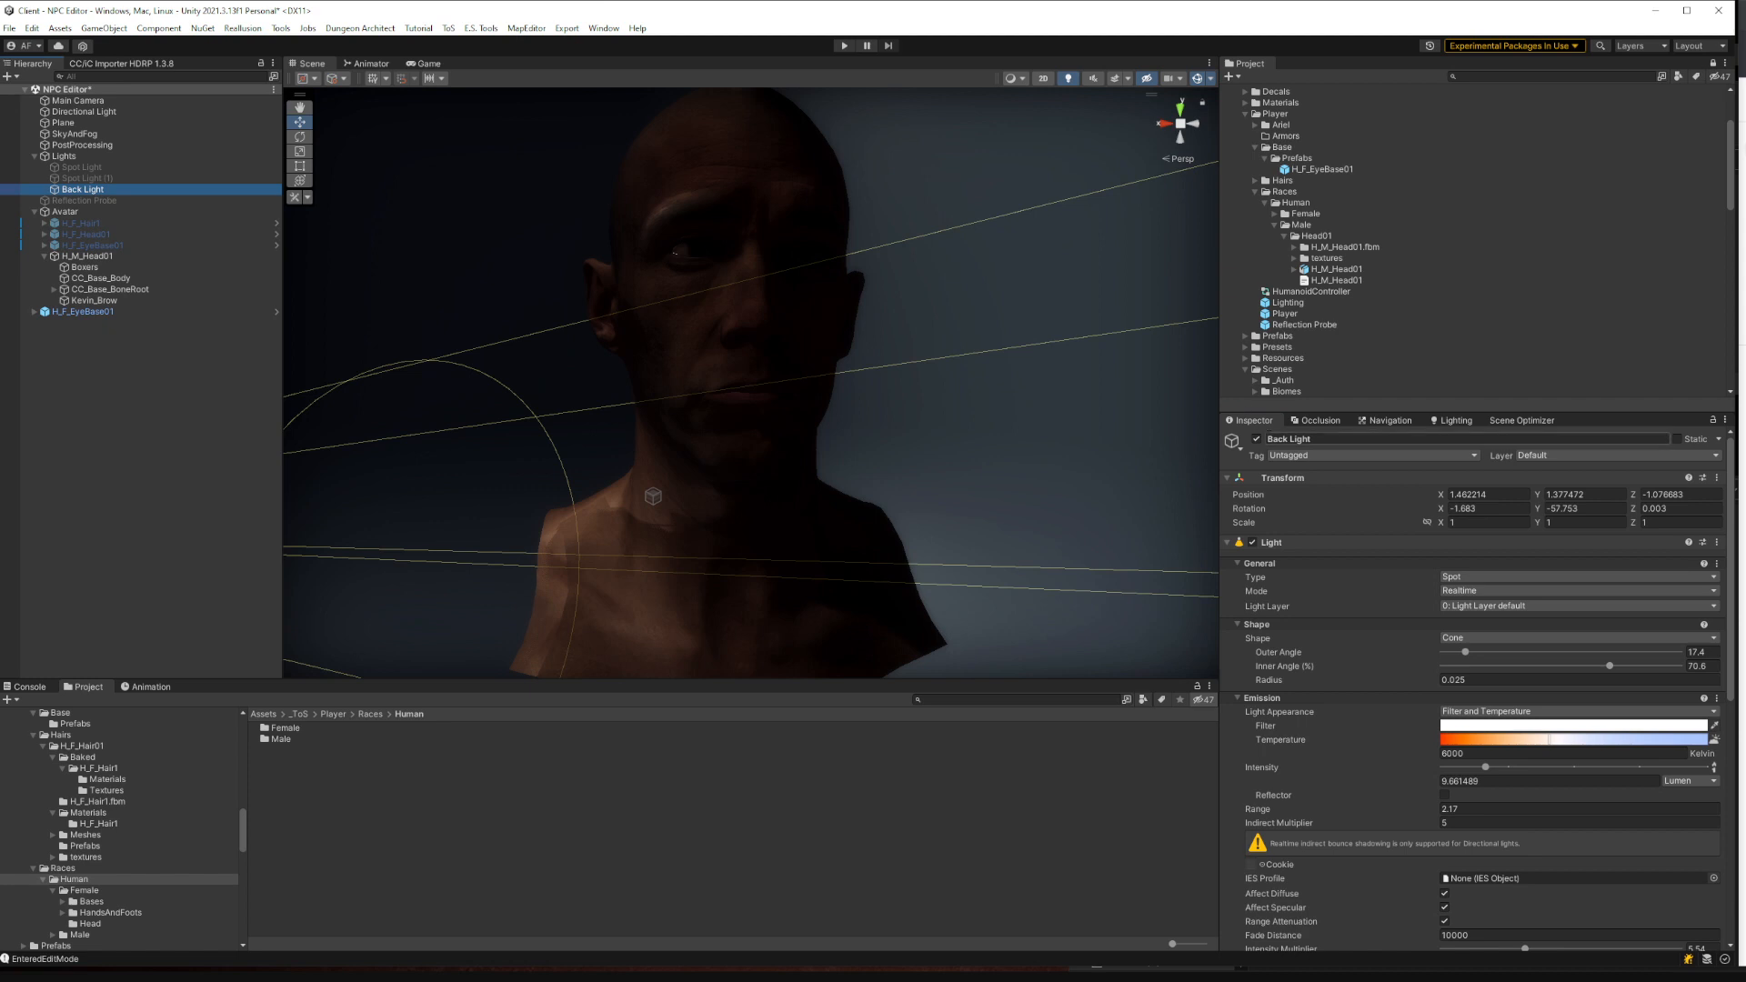
click(1257, 439)
click(1257, 440)
click(118, 178)
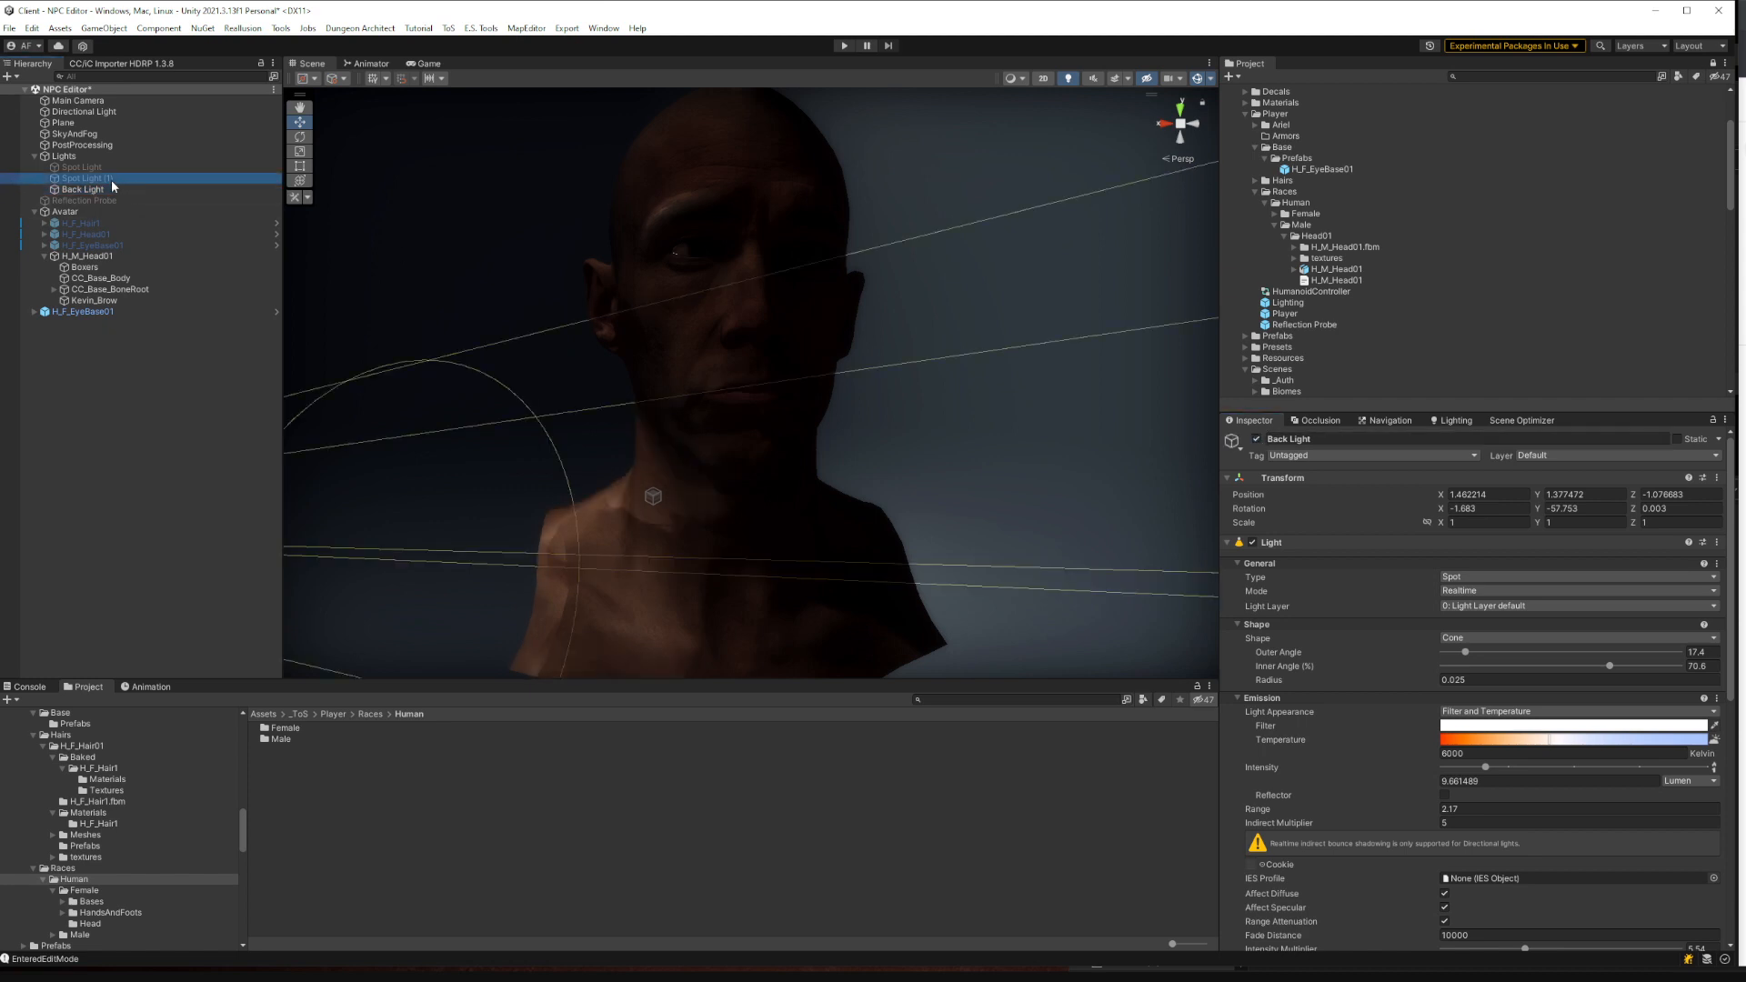
click(1257, 439)
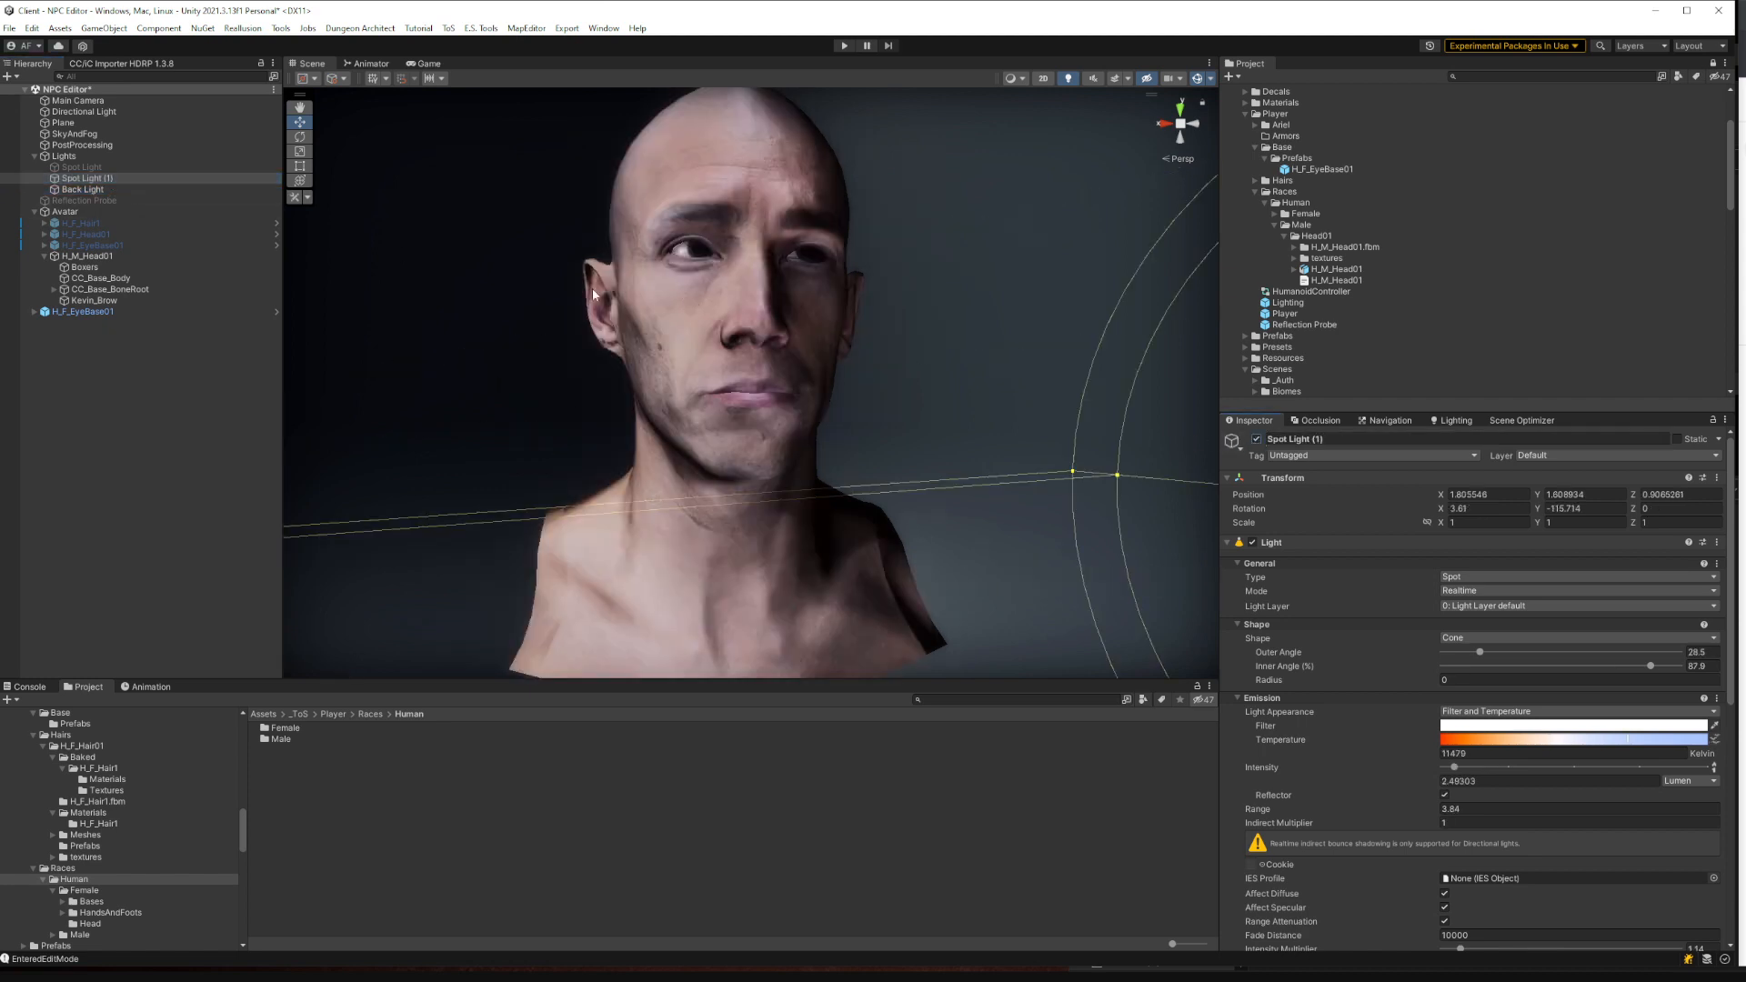
Try adding two duplicates of Spot Light (1) to the male head's lighting and undo both
alt+drag(481, 346, 673, 367)
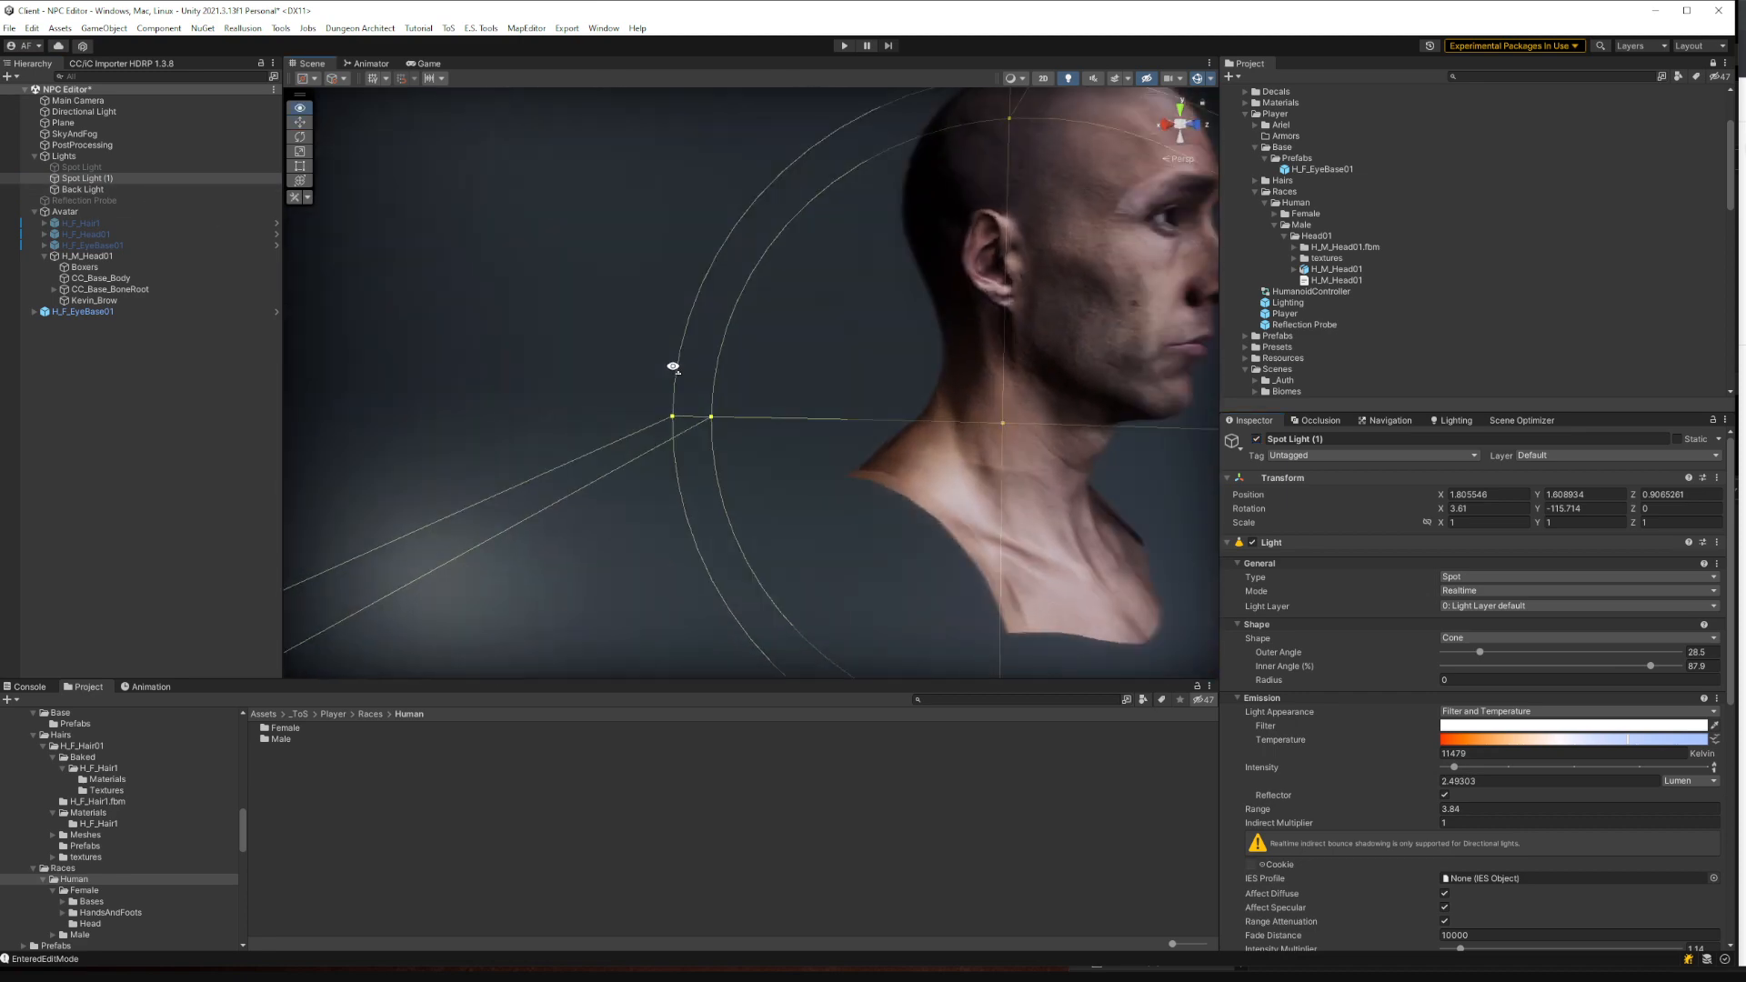
scroll(673, 367, down, 6)
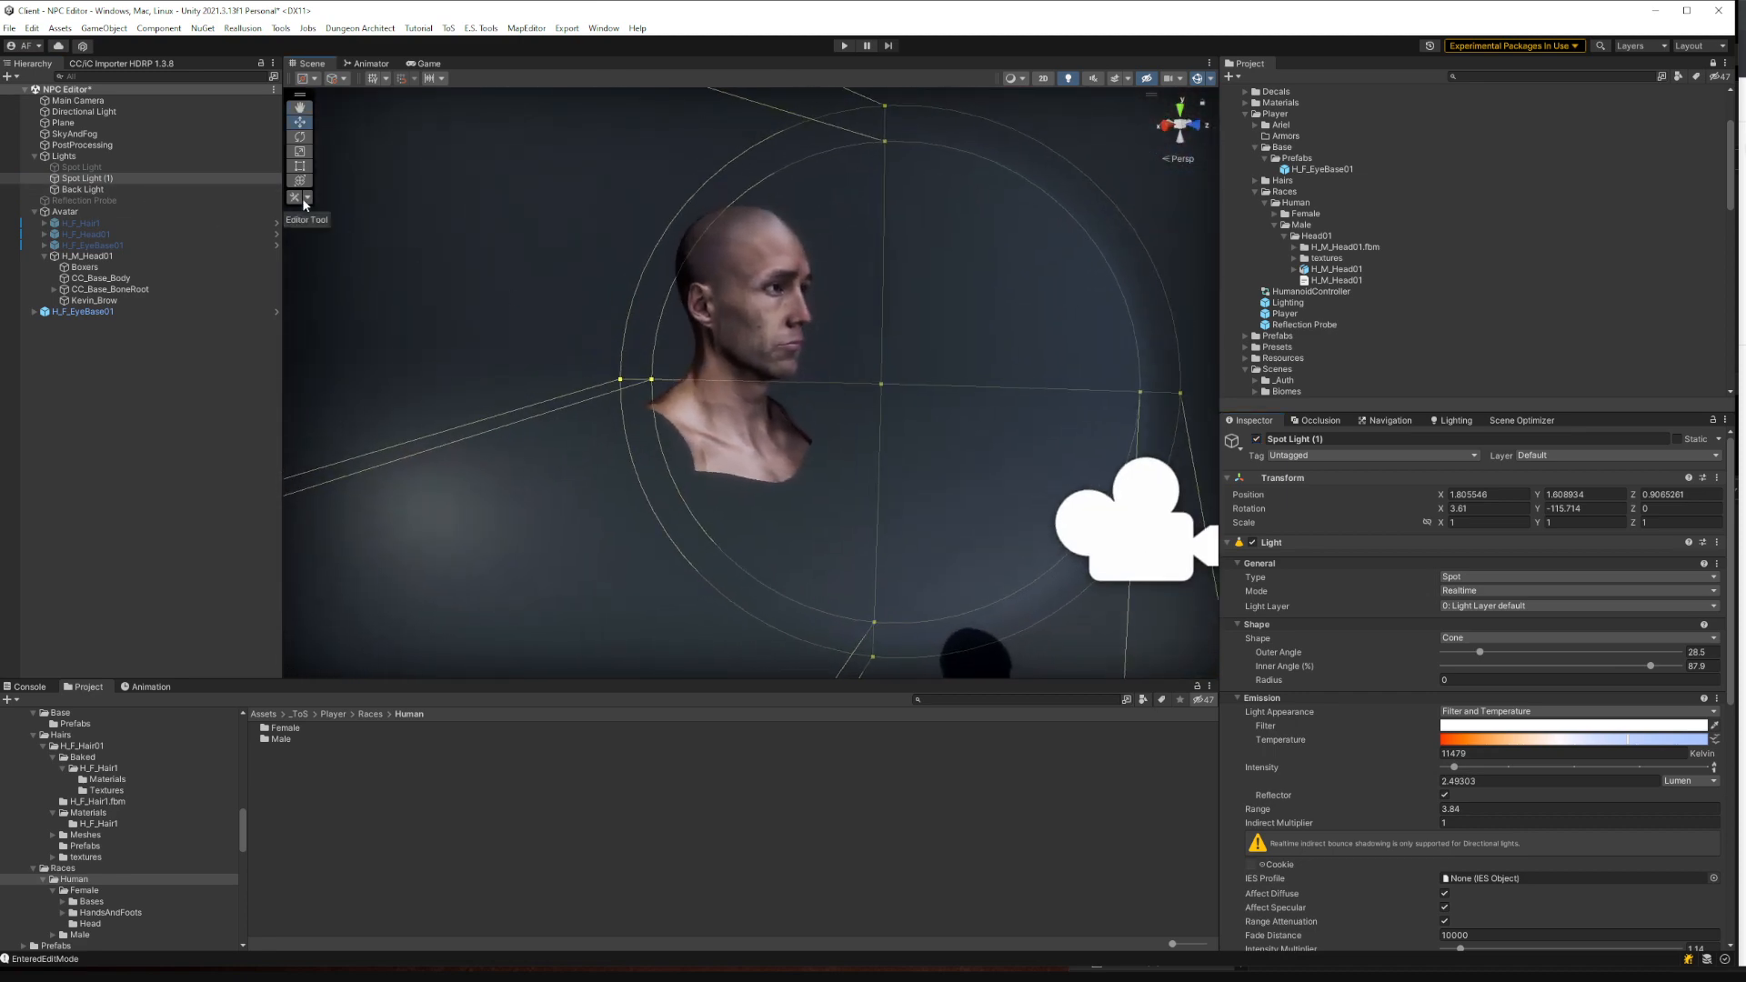
alt+drag(639, 249, 682, 273)
key(ctrl+d)
key(ctrl+d)
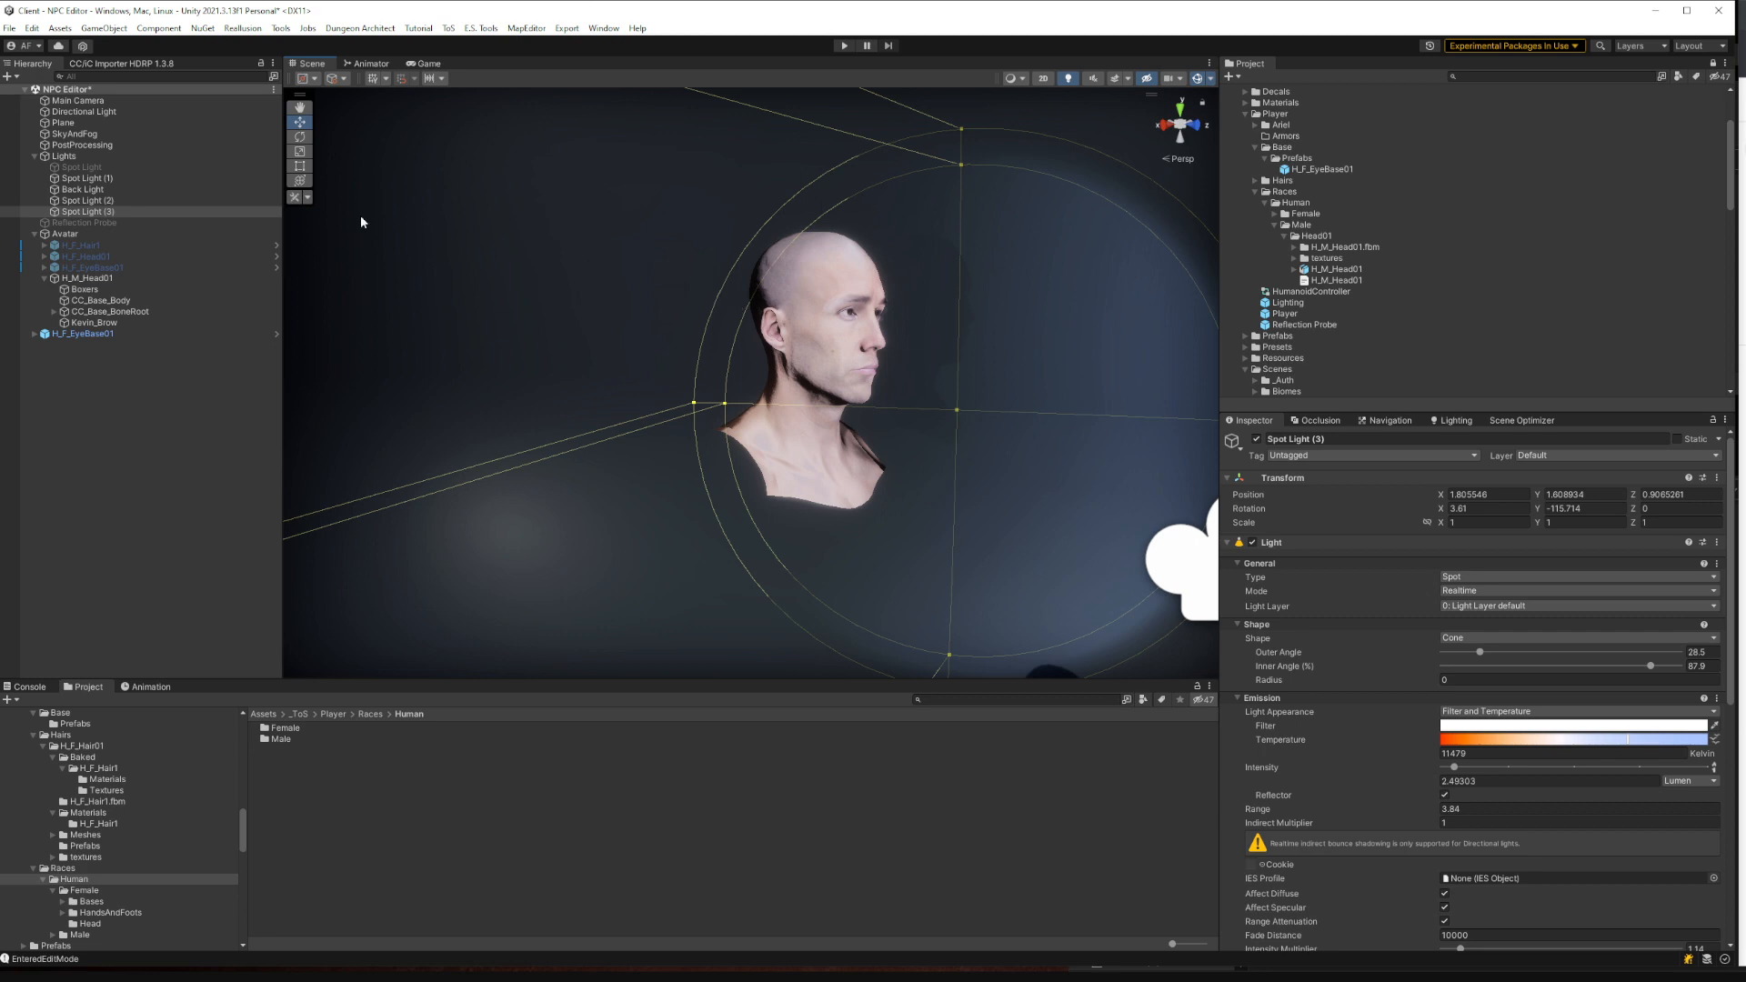
key(ctrl+z)
key(ctrl+z)
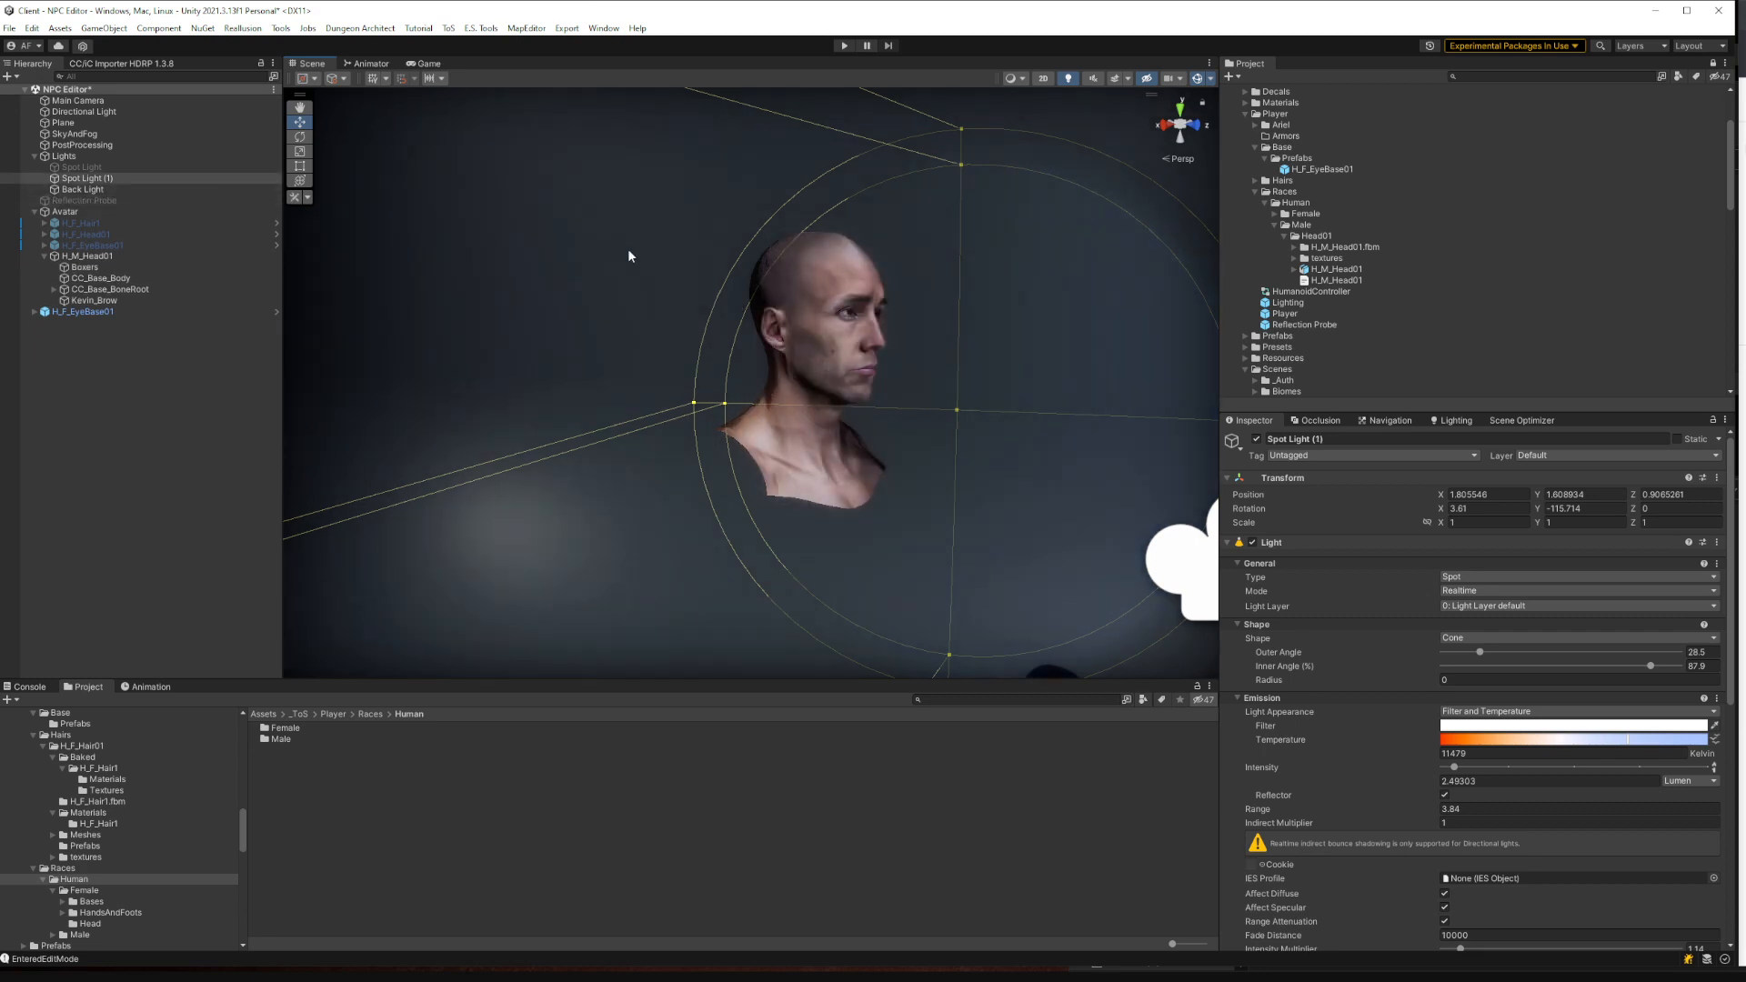
Align Spot Light (1) with a nearer view of the male head, at about X 0.88, Y 1.68, Z 0.69
key(ctrl+shift+f)
right_drag(784, 275, 690, 248)
key(ctrl+shift+f)
key(d)
key(a)
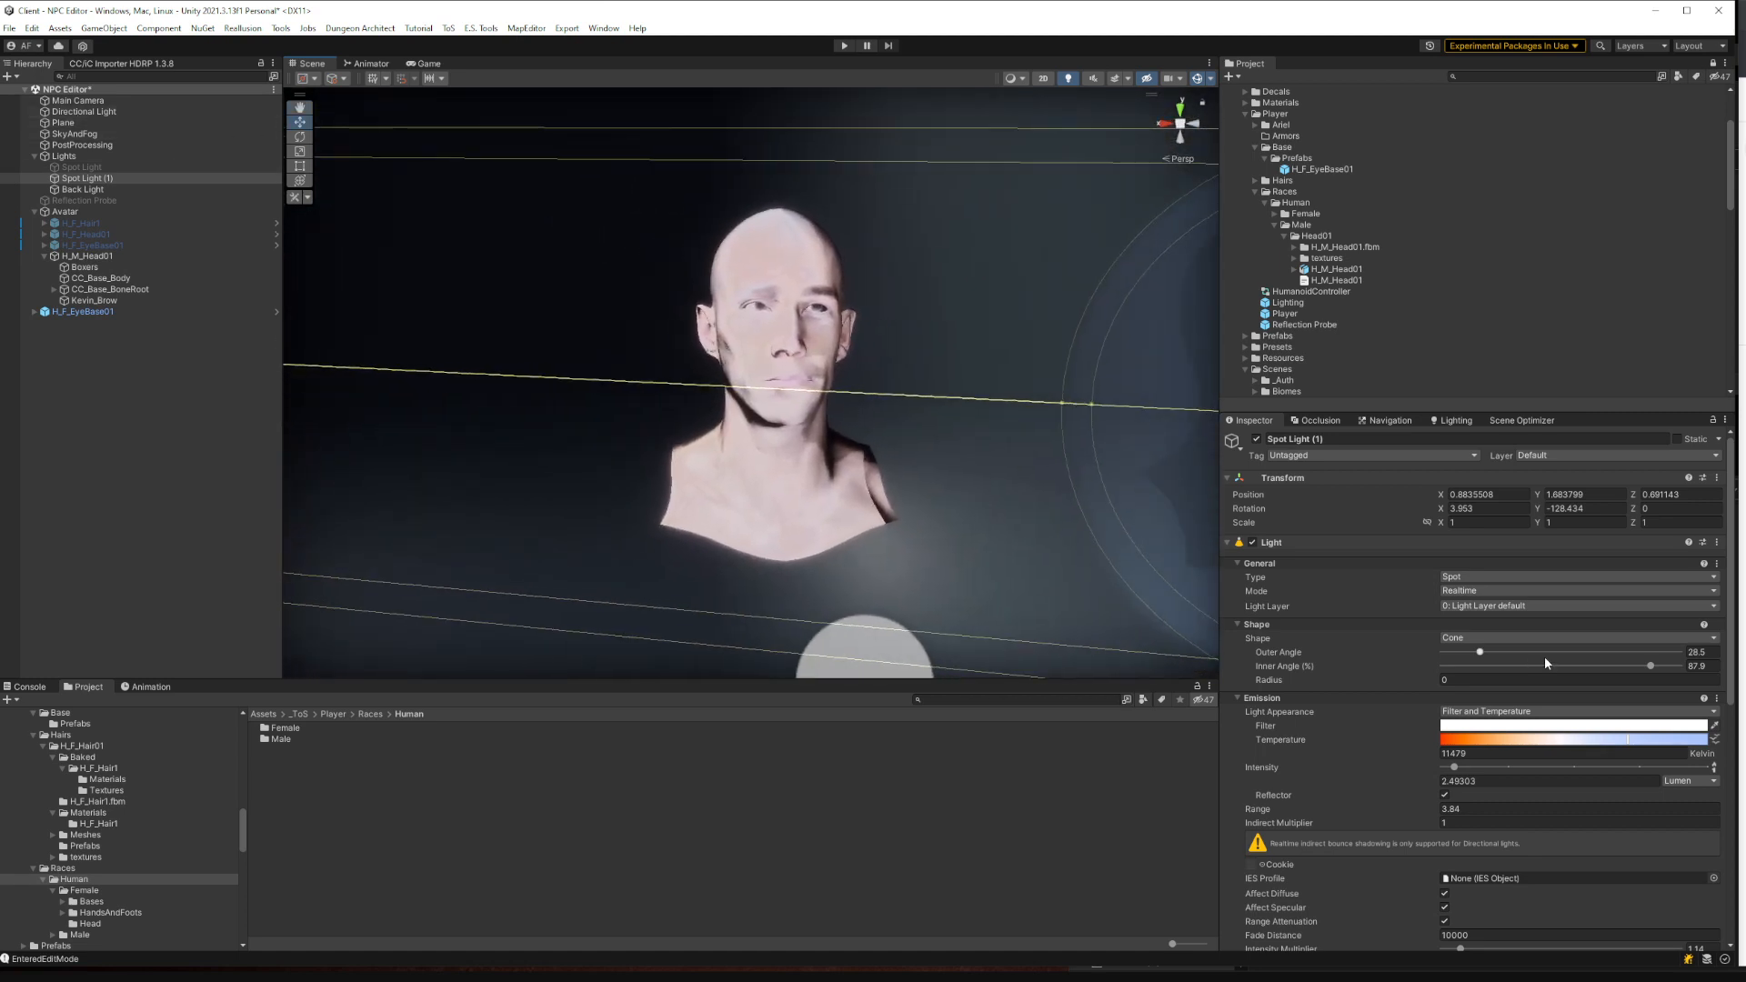
Set Spot Light (1)'s outer angle to about 27, its inner angle to about 79% and its intensity multiplier to about 0.29
drag(1481, 653, 1481, 662)
drag(1666, 669, 1631, 667)
scroll(1566, 734, down, 3)
scroll(1566, 735, down, 2)
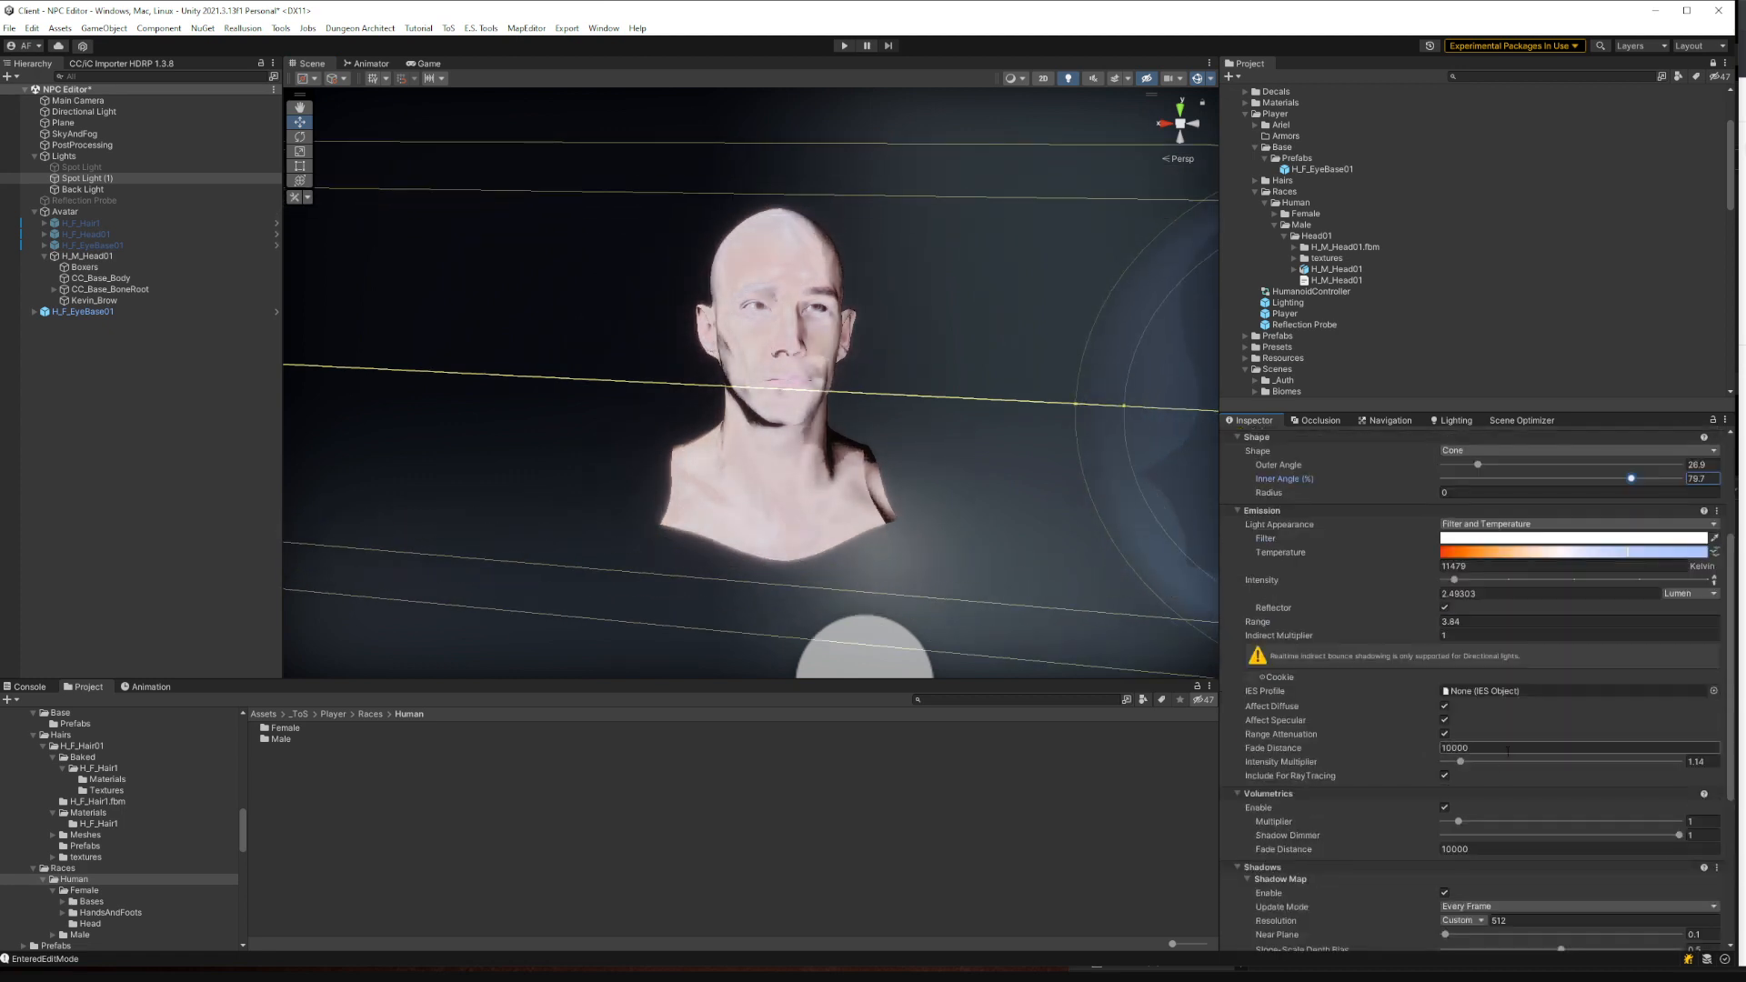
drag(1460, 761, 1449, 769)
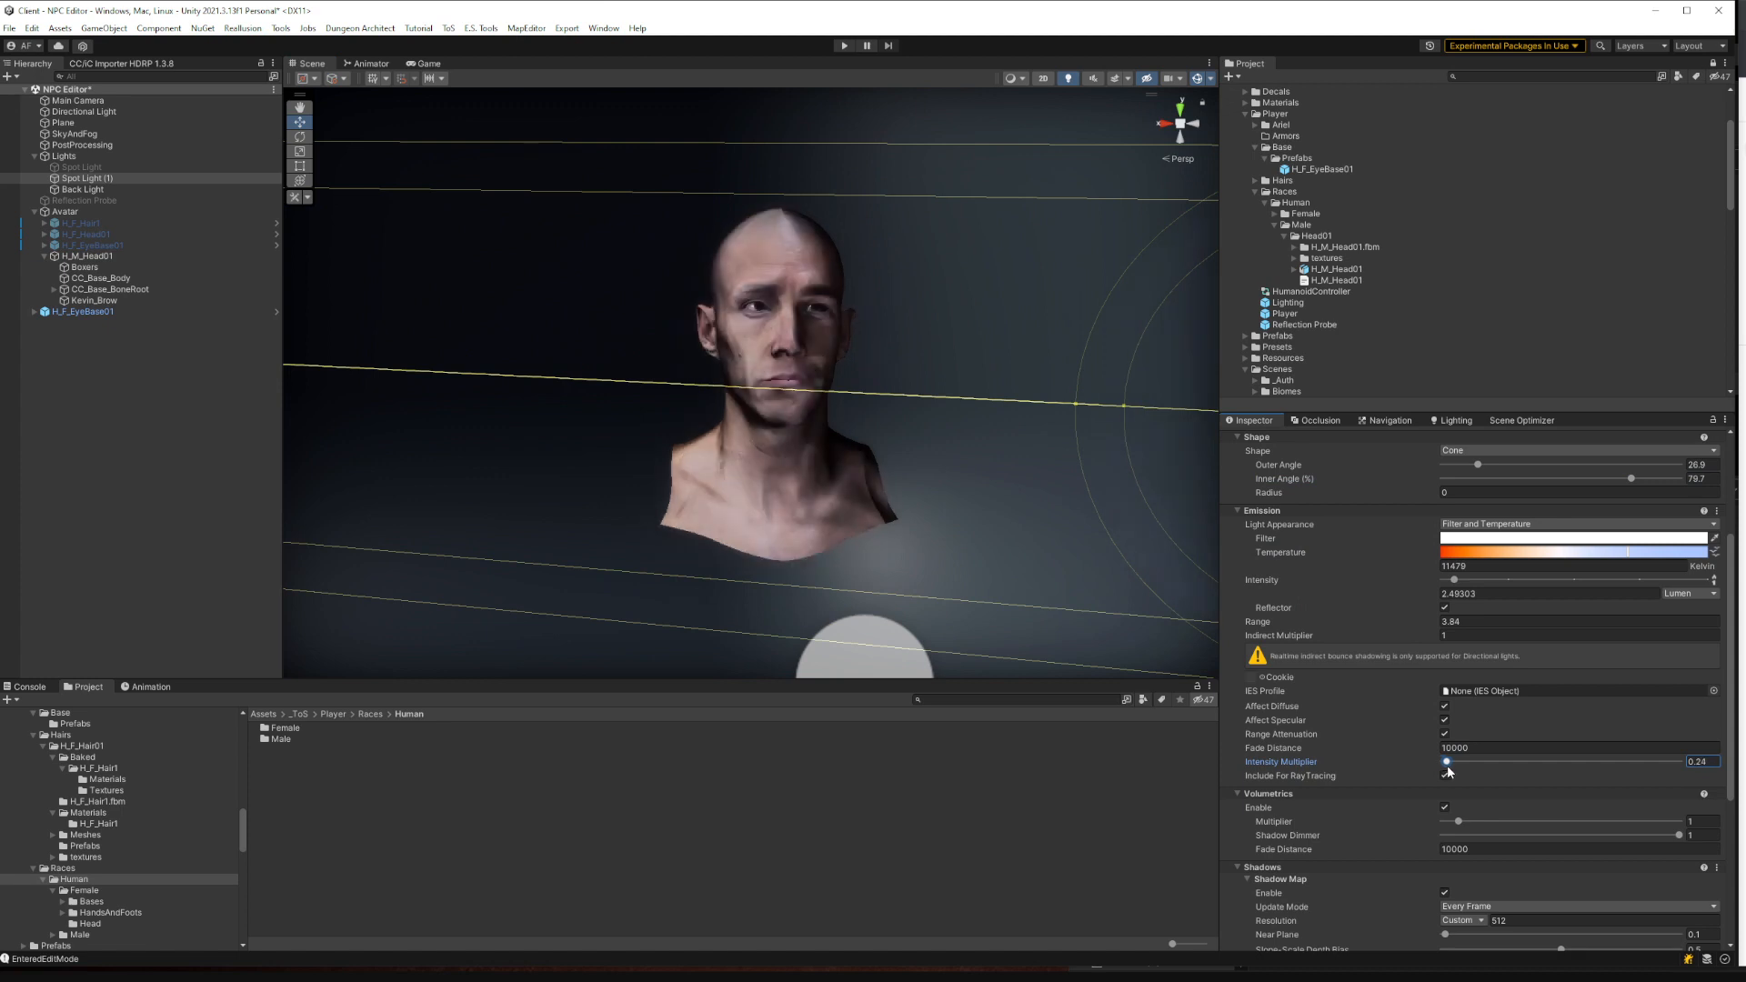
alt+drag(772, 522, 779, 488)
Set the Back Light's range to 2.44 and its indirect multiplier to 5.24, and check the face up close
click(82, 189)
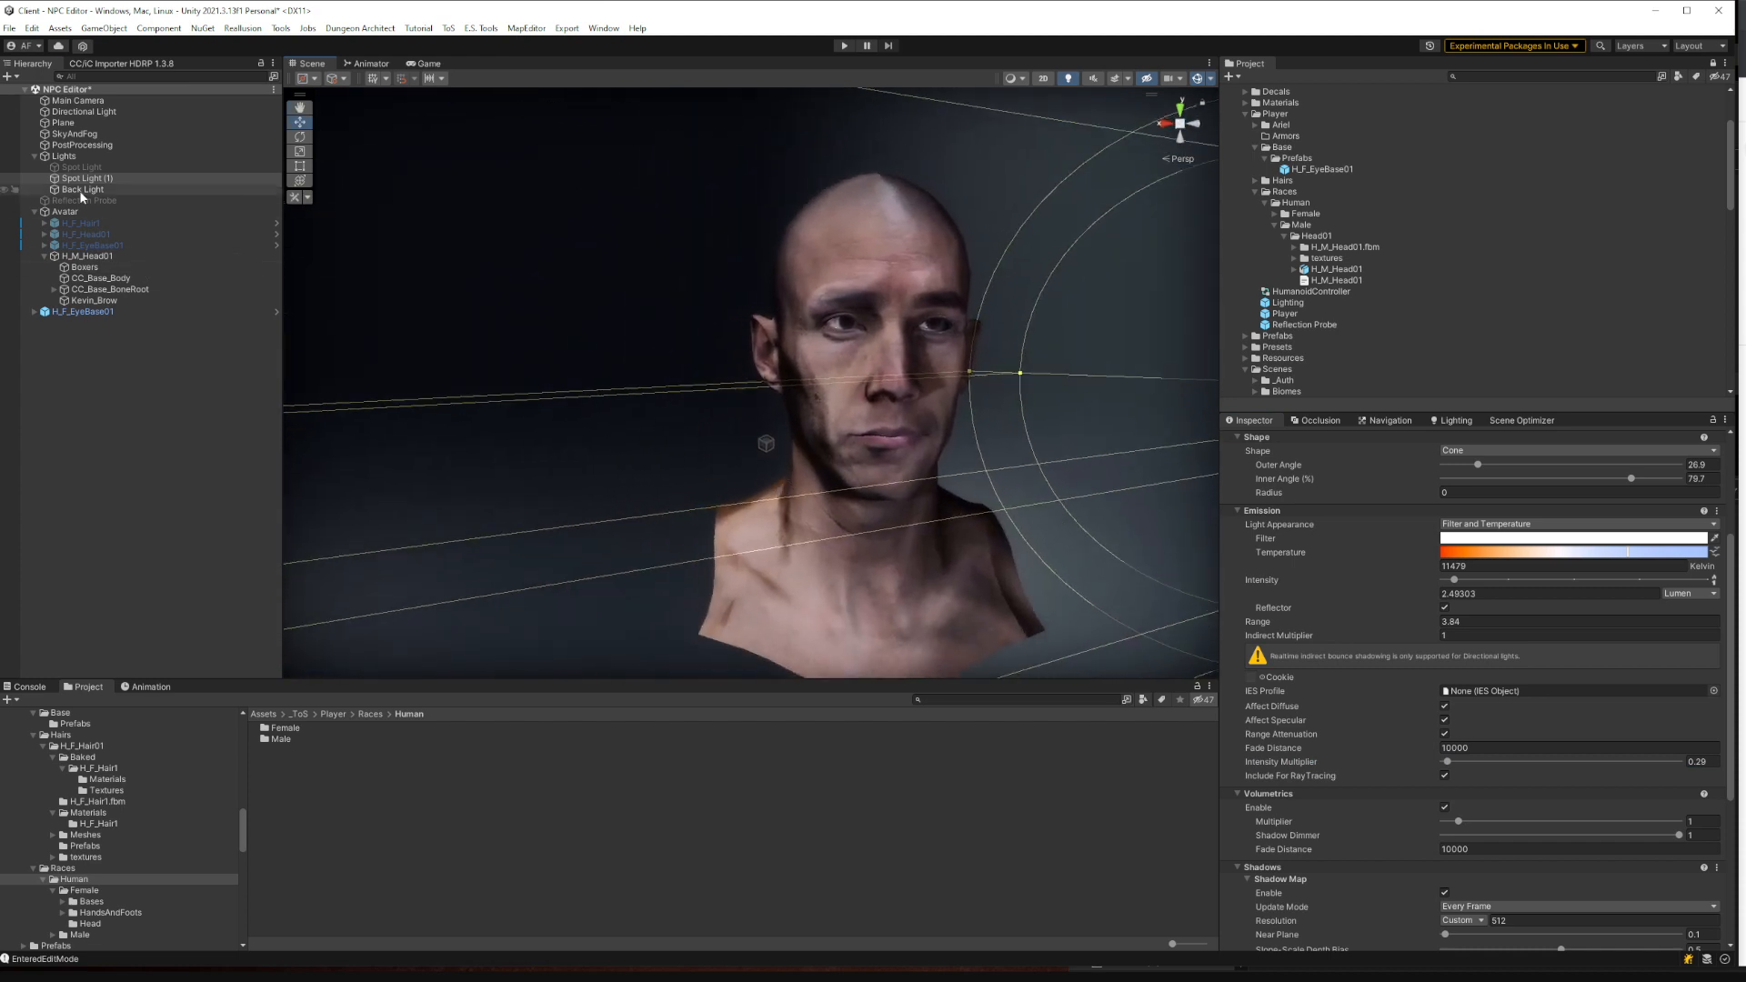
key(f)
alt+drag(634, 368, 1054, 341)
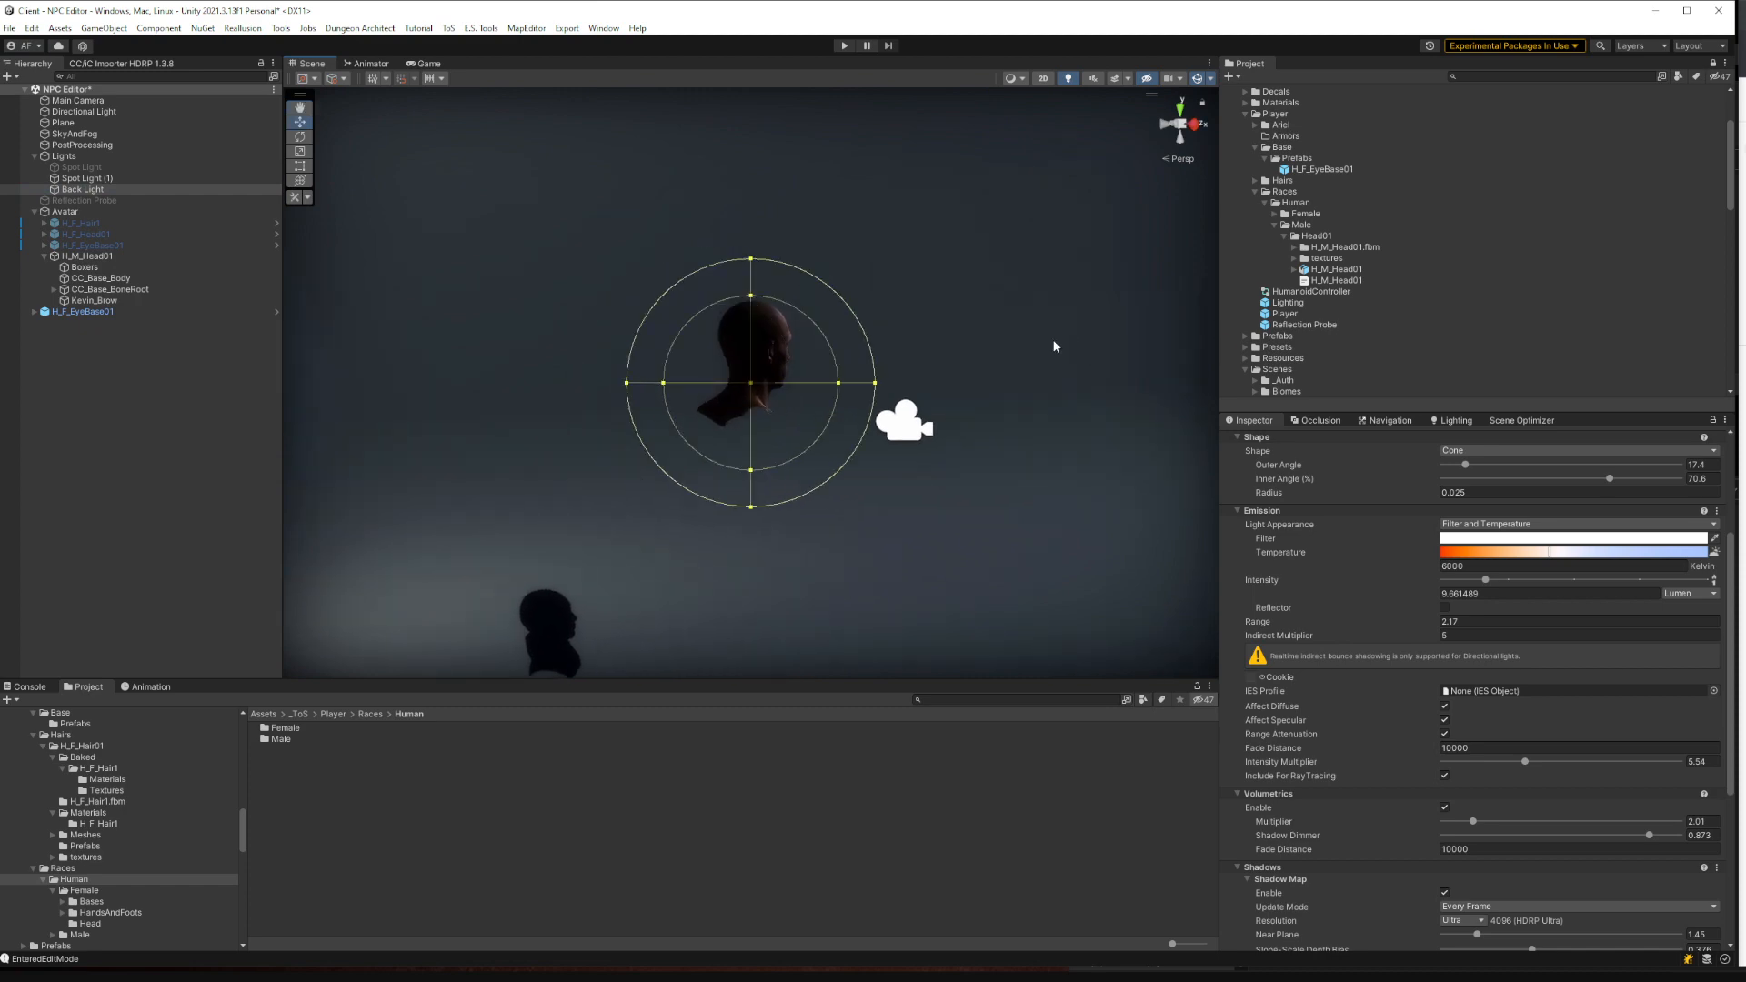
alt+drag(786, 279, 744, 335)
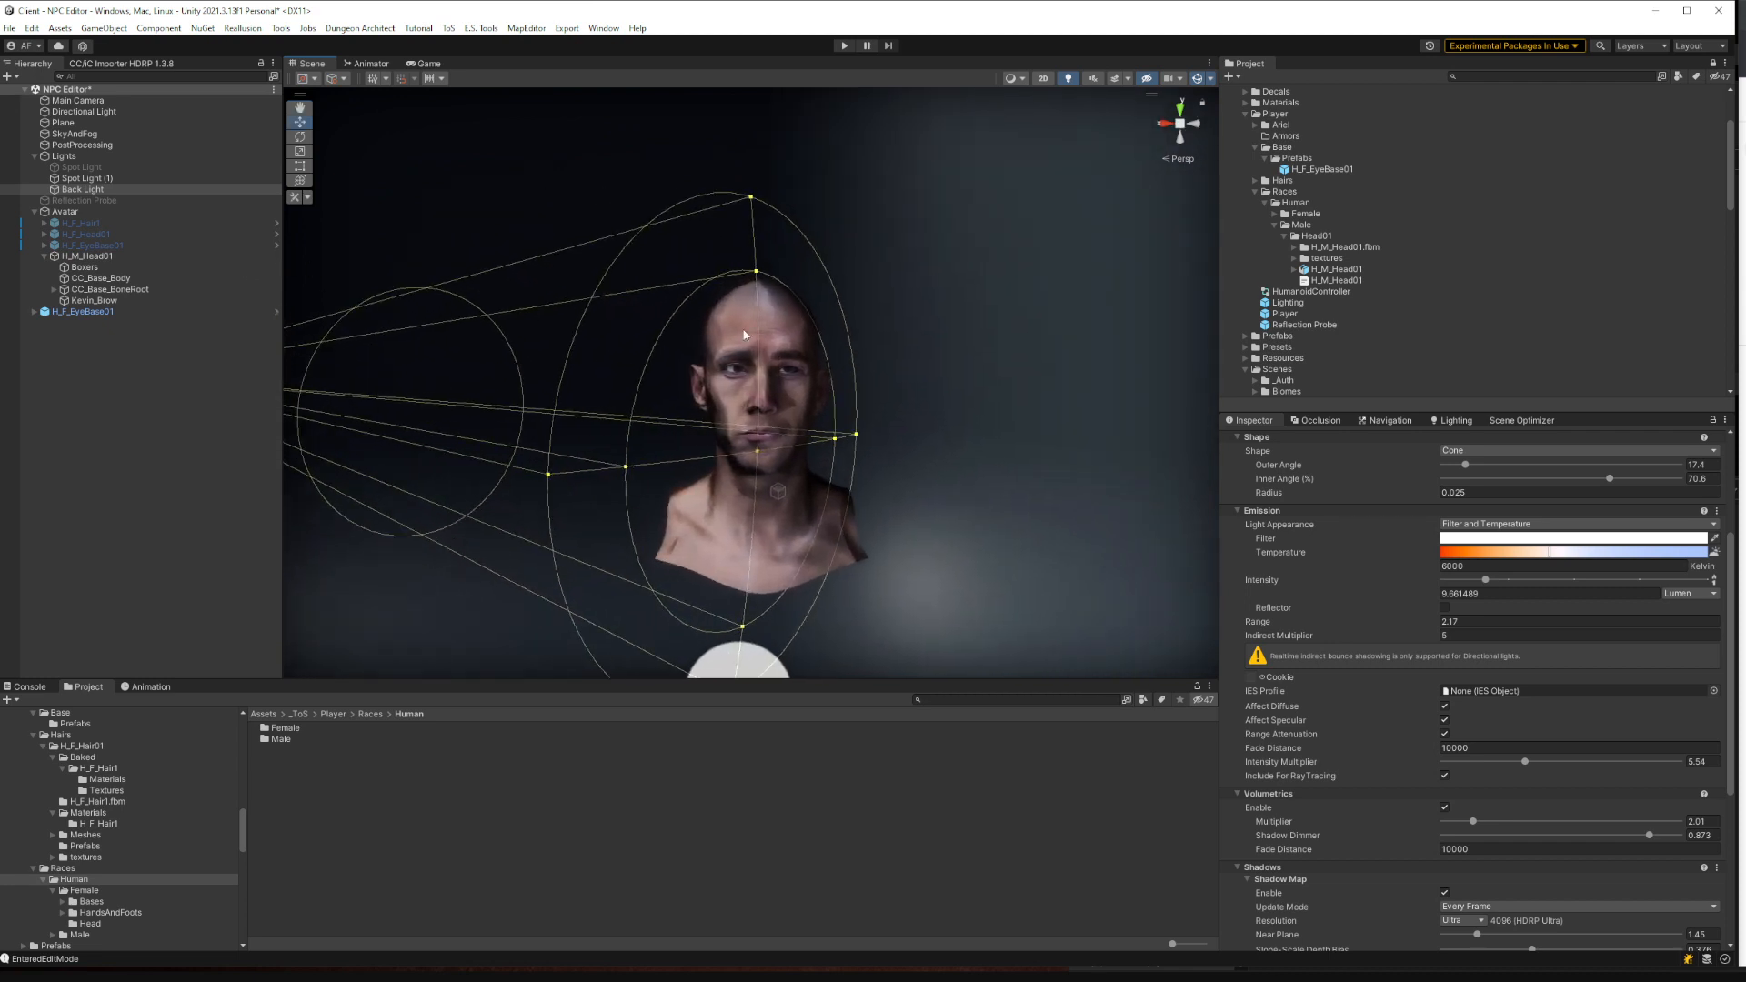
drag(1437, 621, 1444, 635)
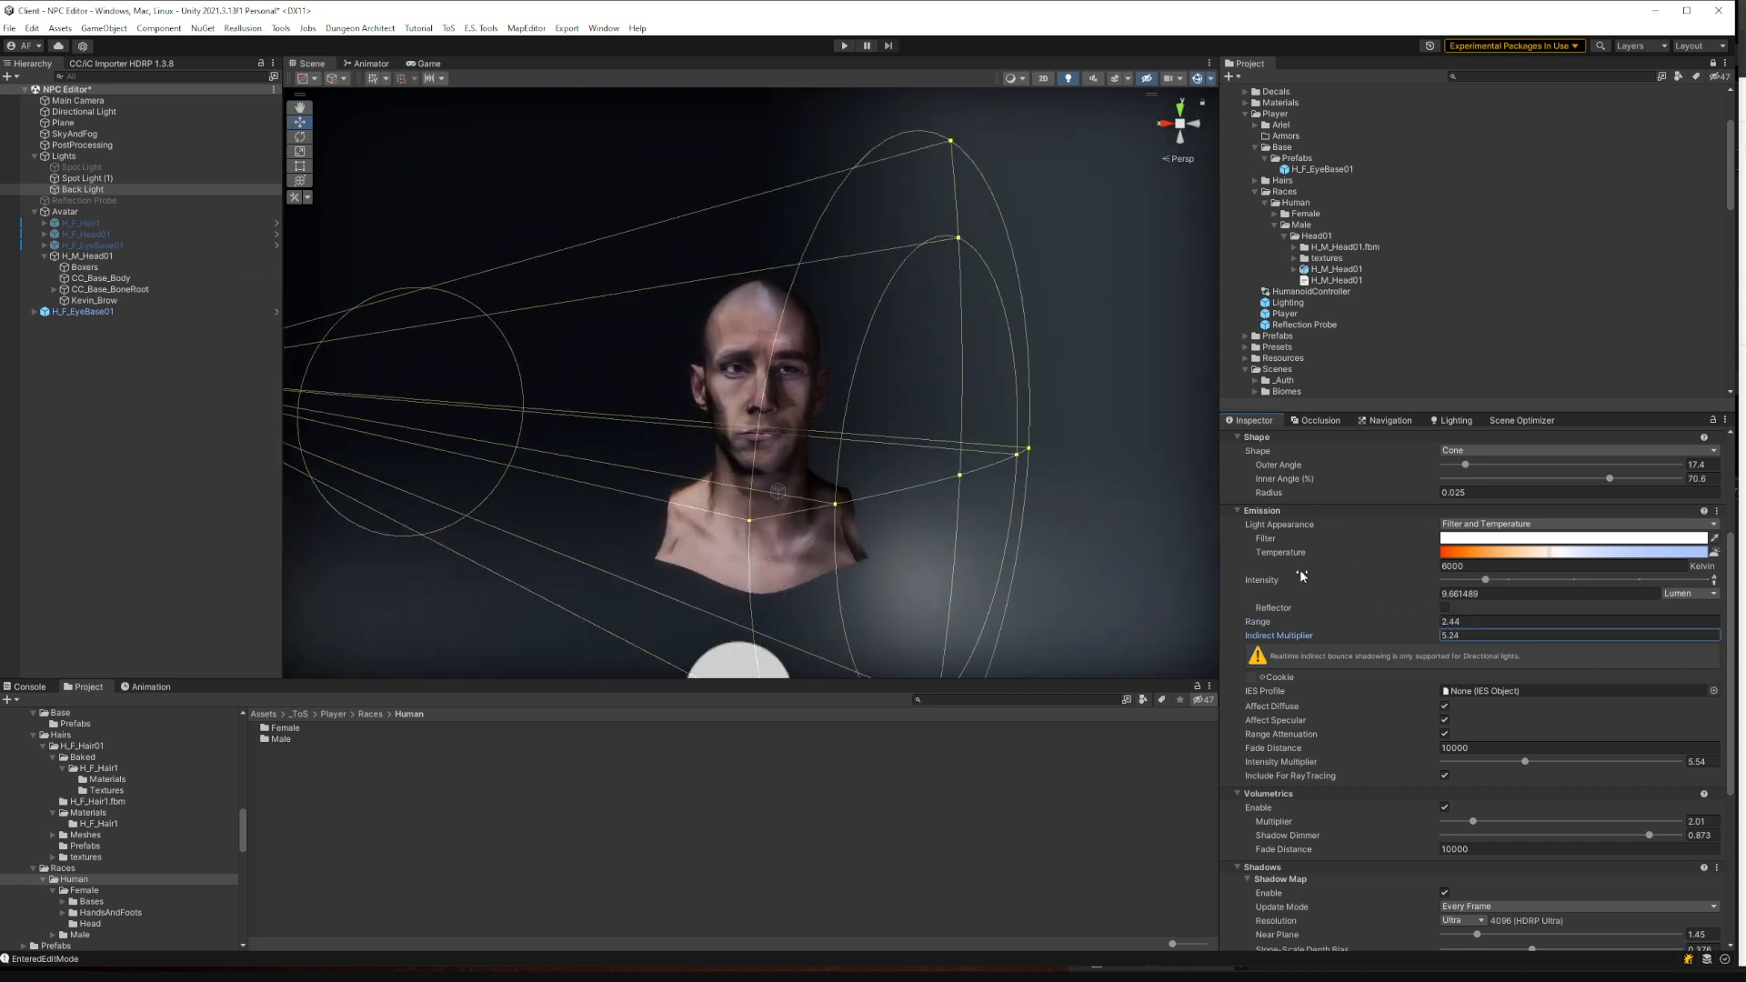
key(w)
mouse_move(888, 386)
right_down()
mouse_move(897, 420)
mouse_move(922, 382)
mouse_move(909, 375)
right_up()
key(s)
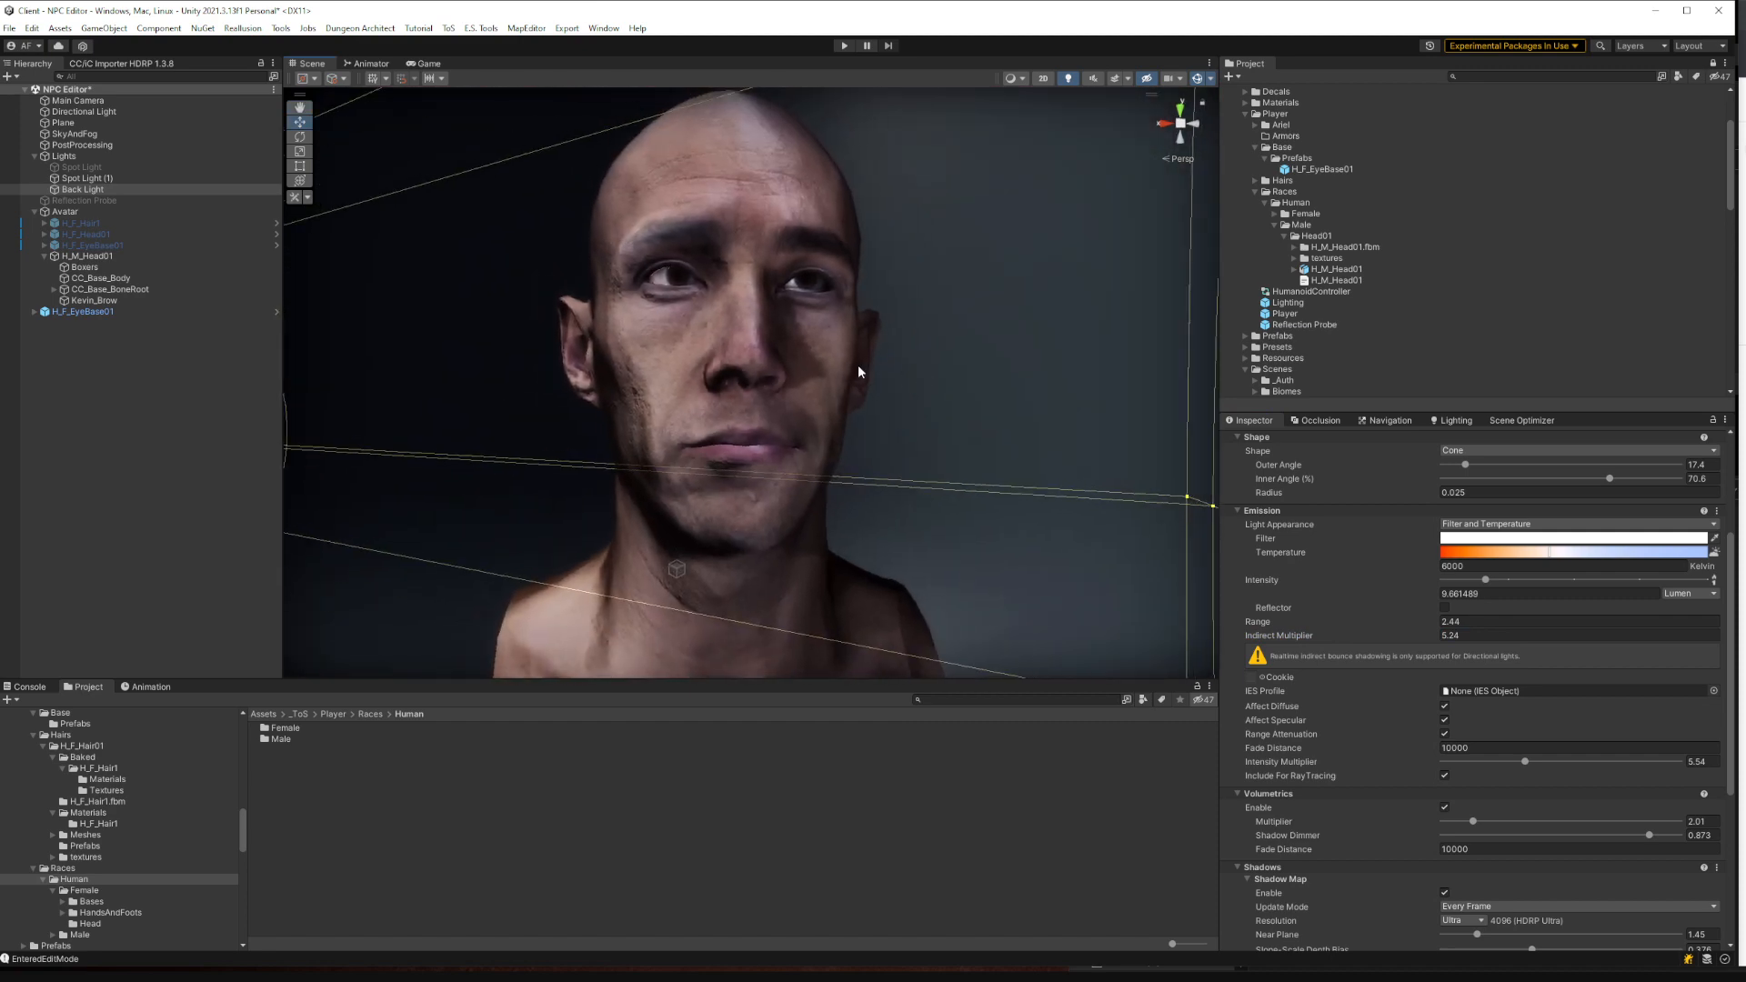
Make the loose H_F_EyeBase01 a child of the Avatar object alongside H_M_Head01
click(87, 256)
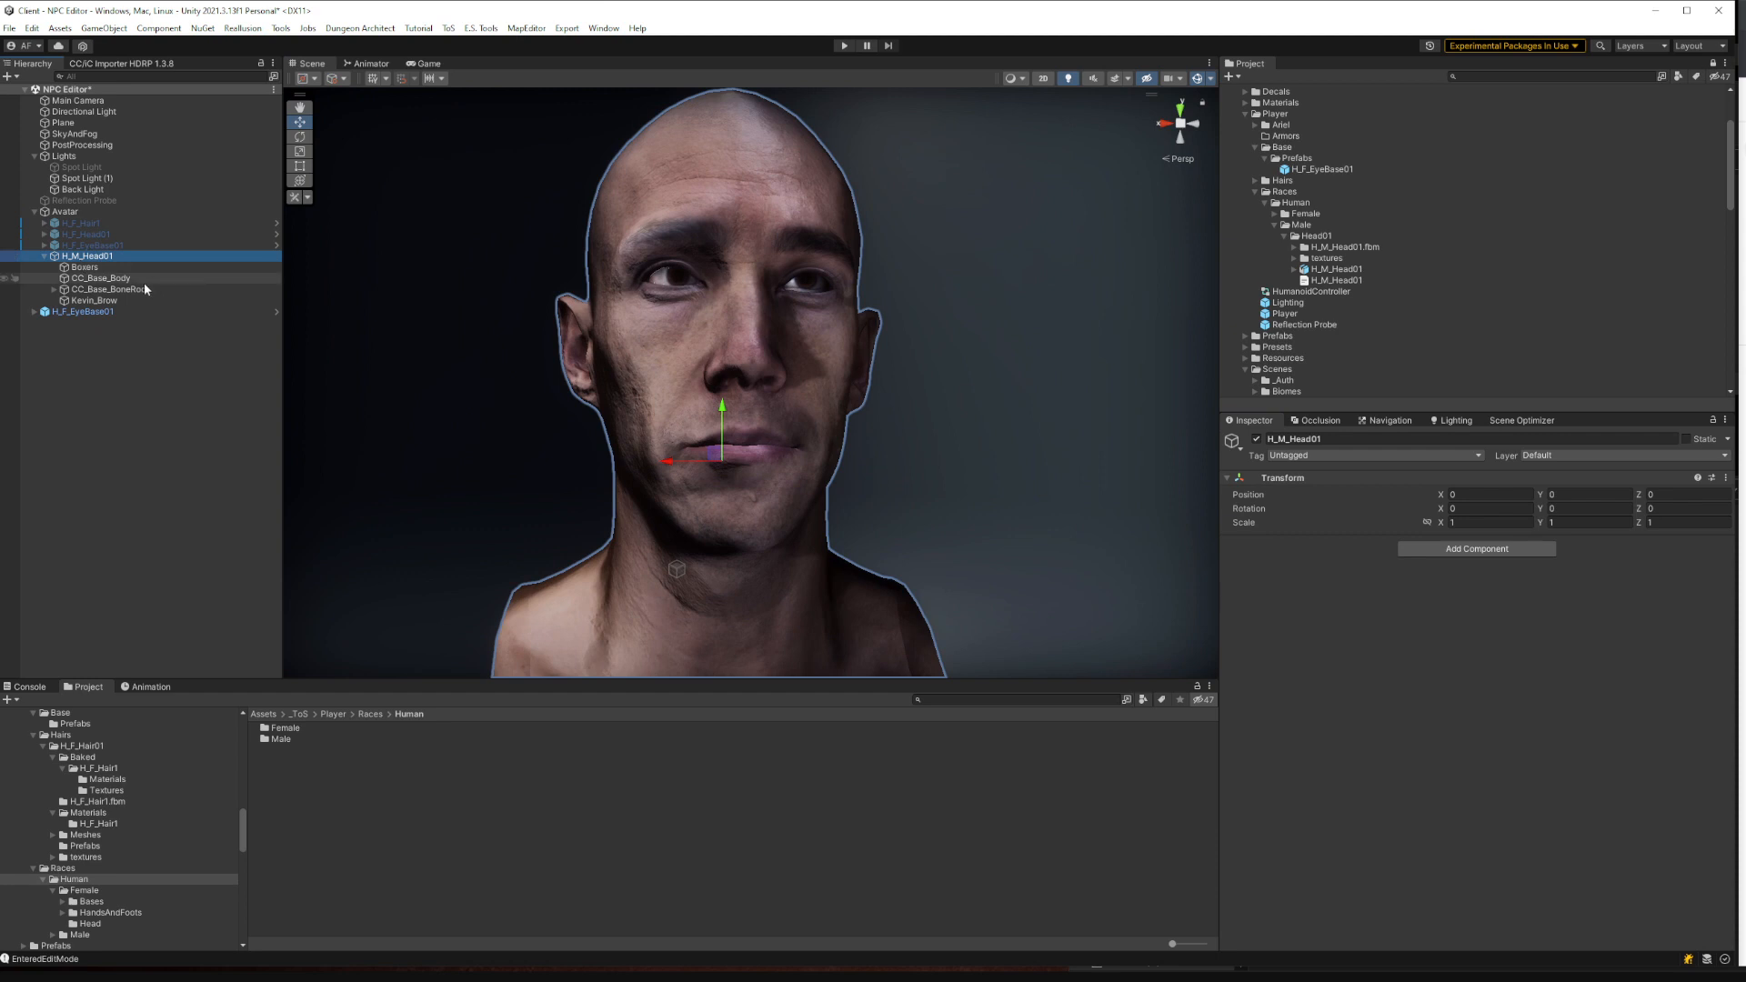
click(78, 267)
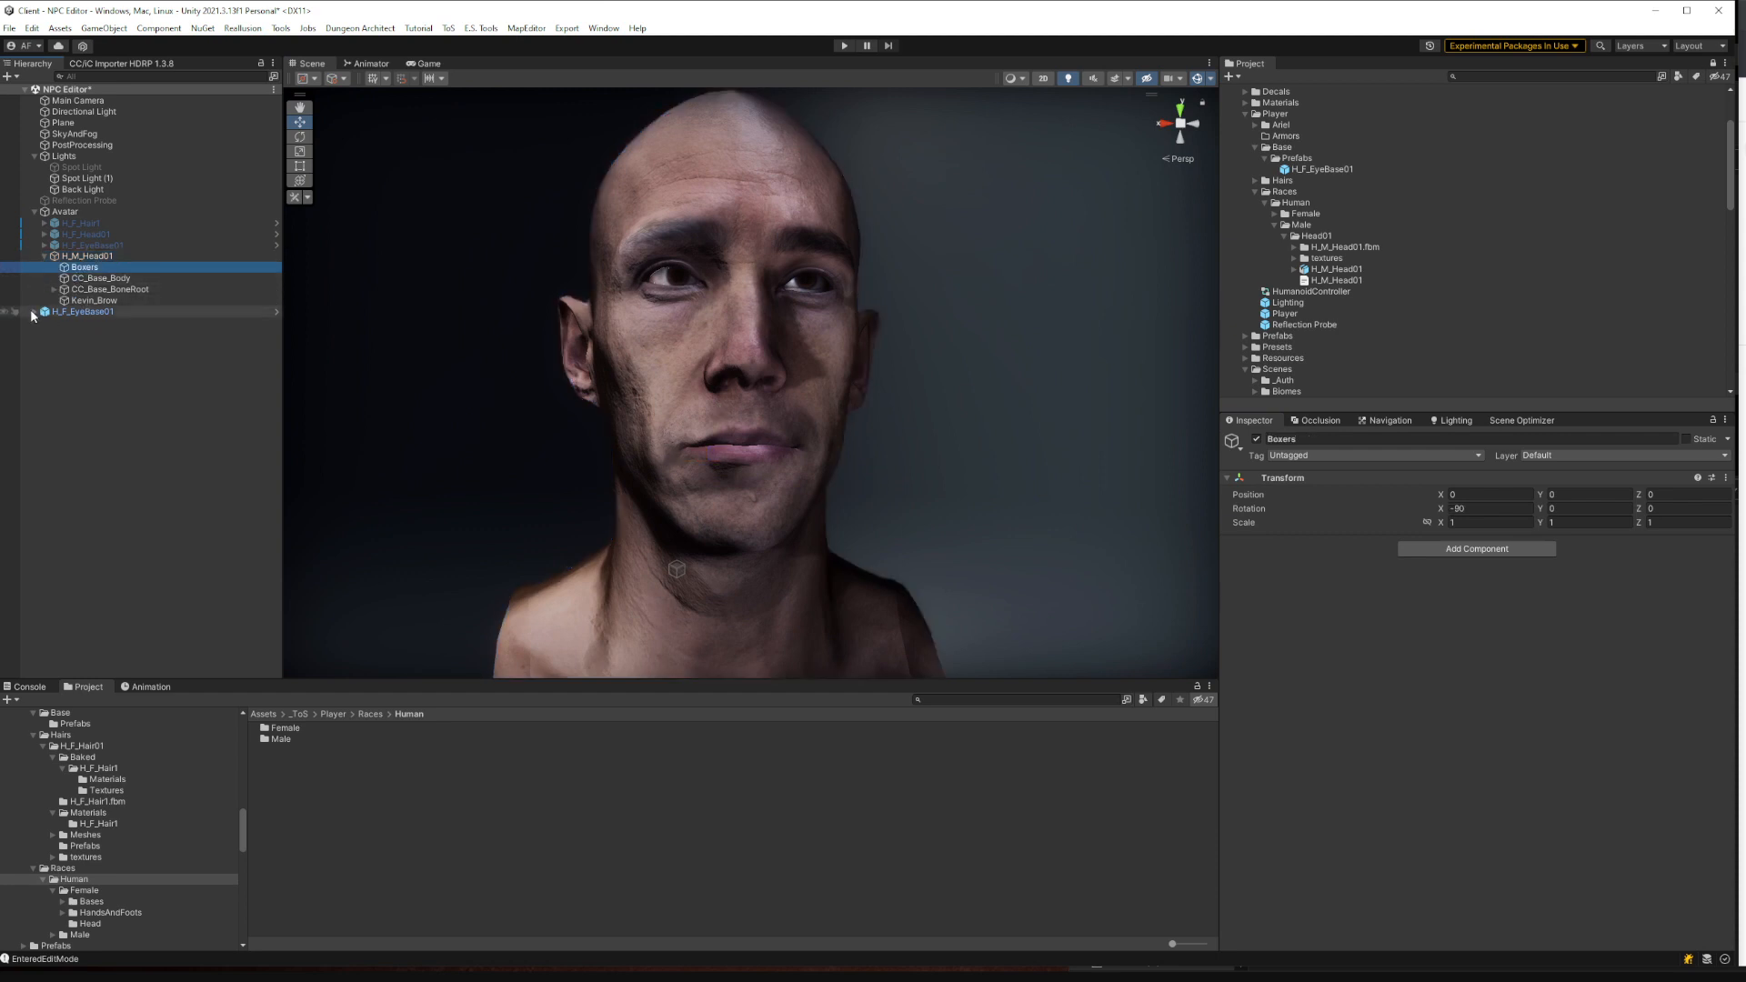
click(87, 312)
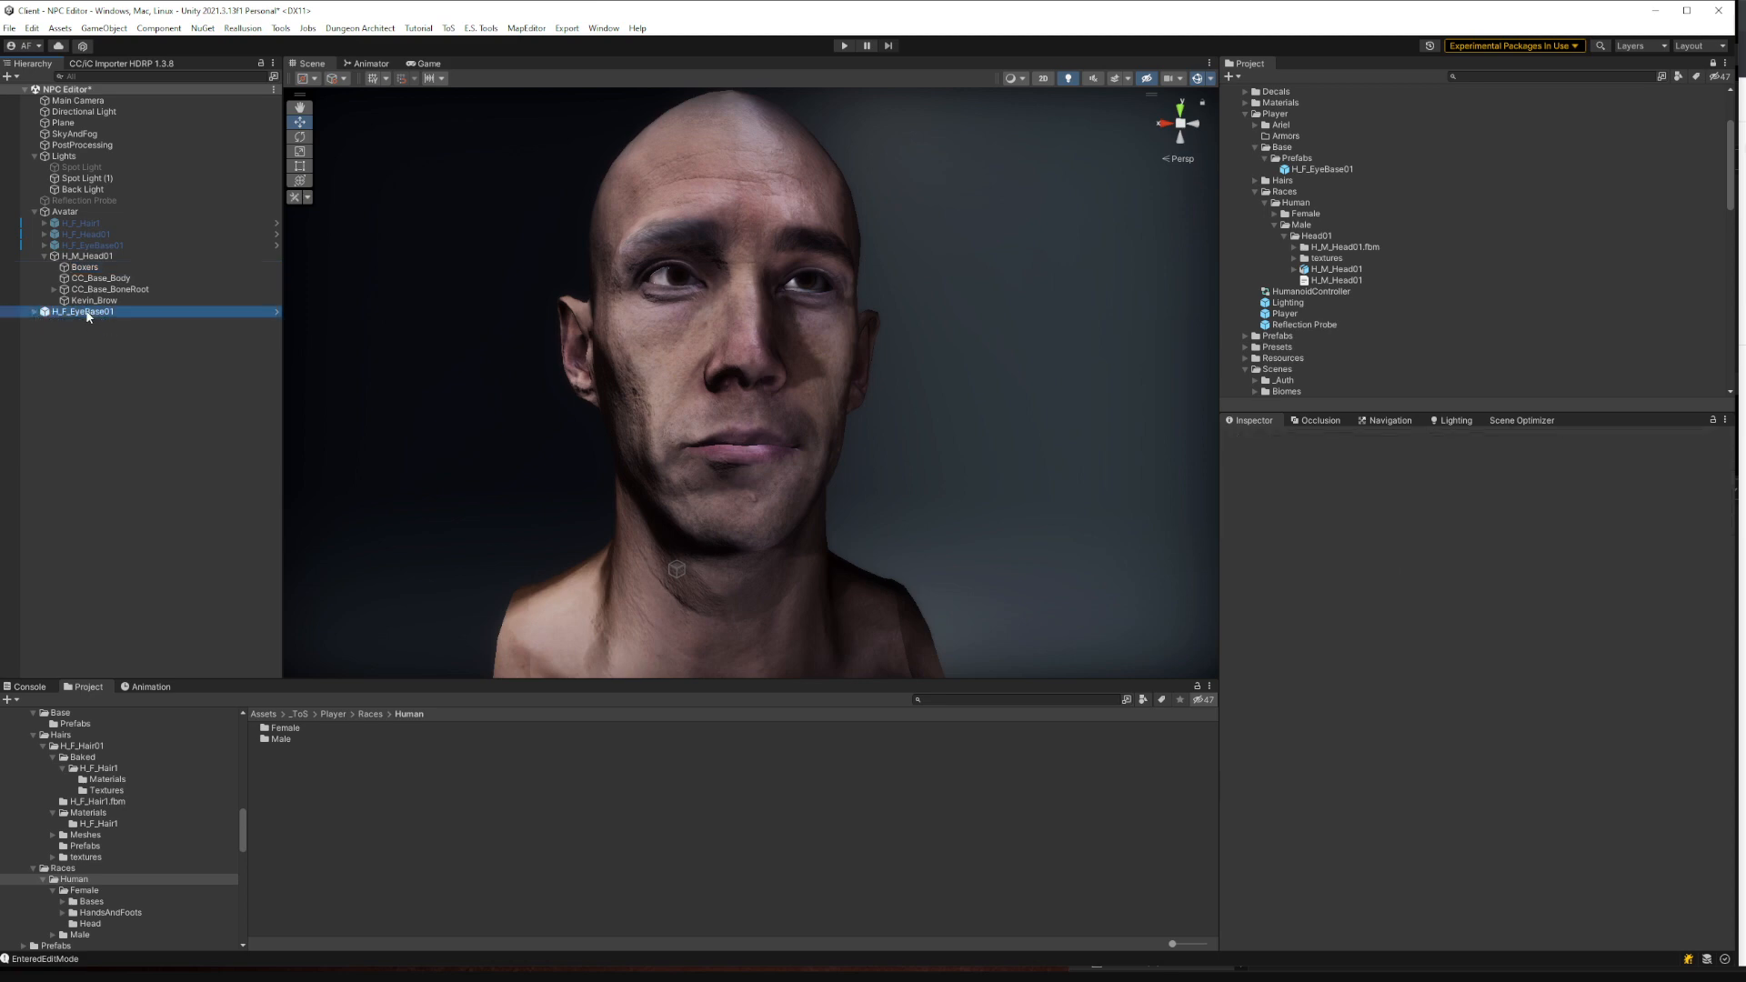
drag(88, 315, 76, 215)
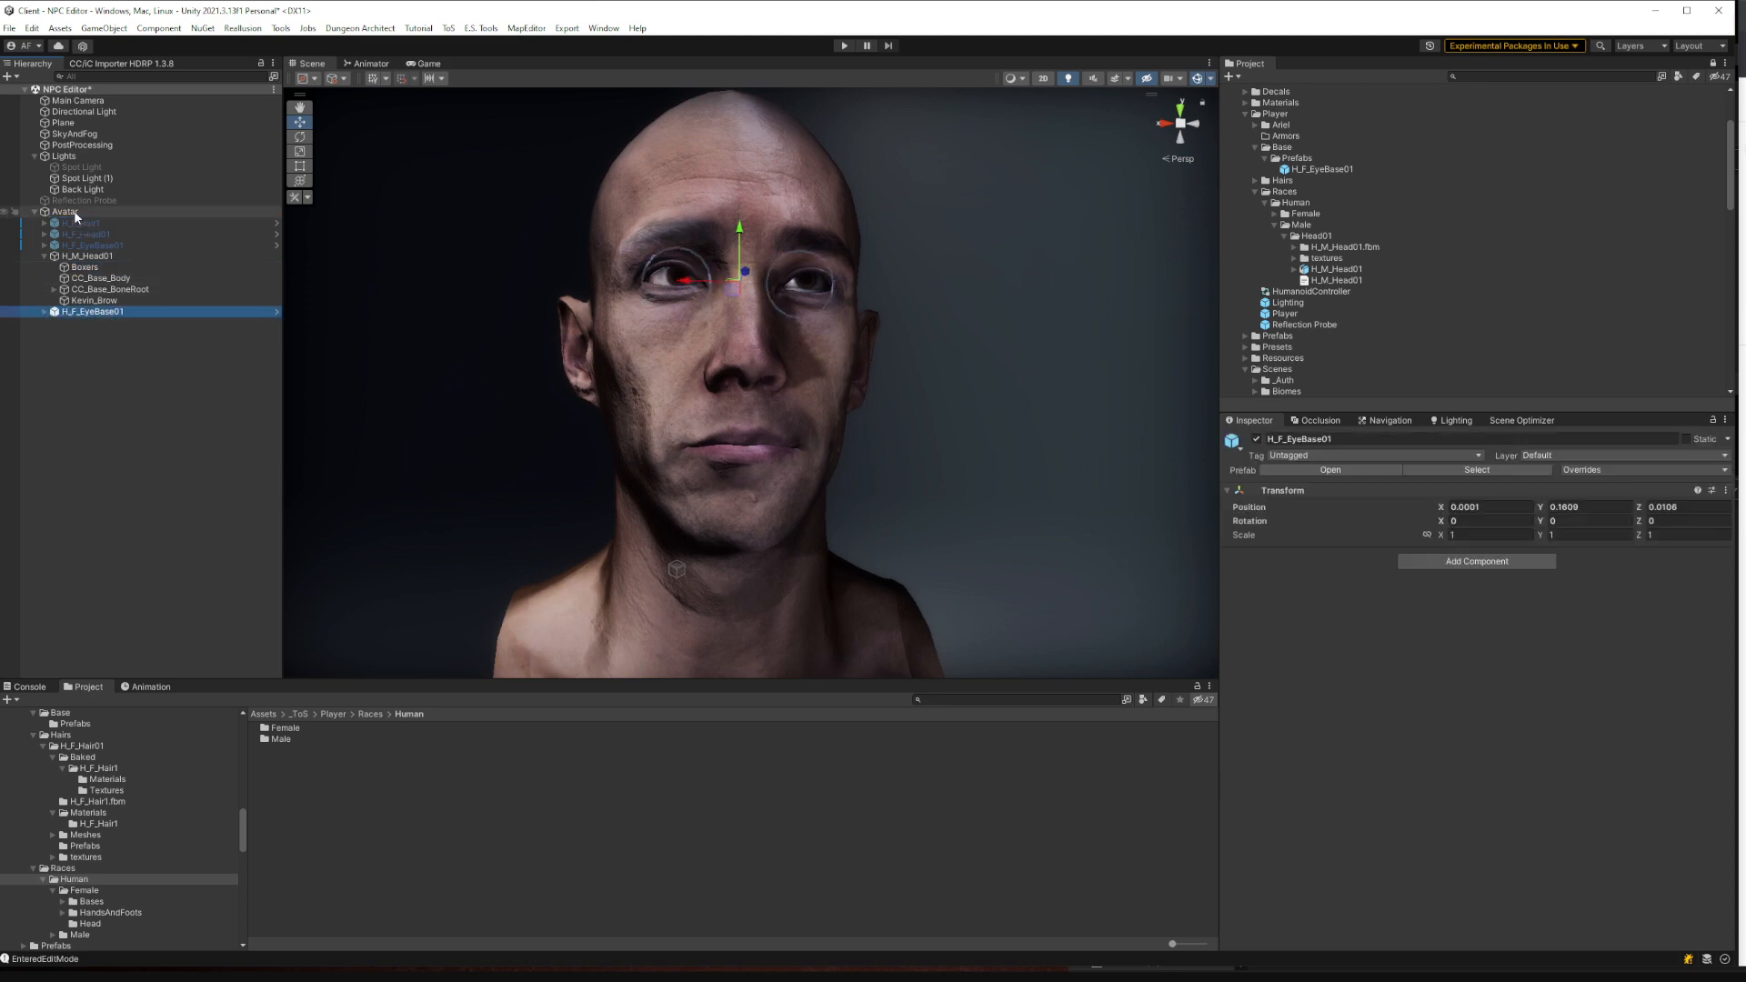
Test the V_Explosive blend shape of the Kevin_Brow mesh
click(93, 300)
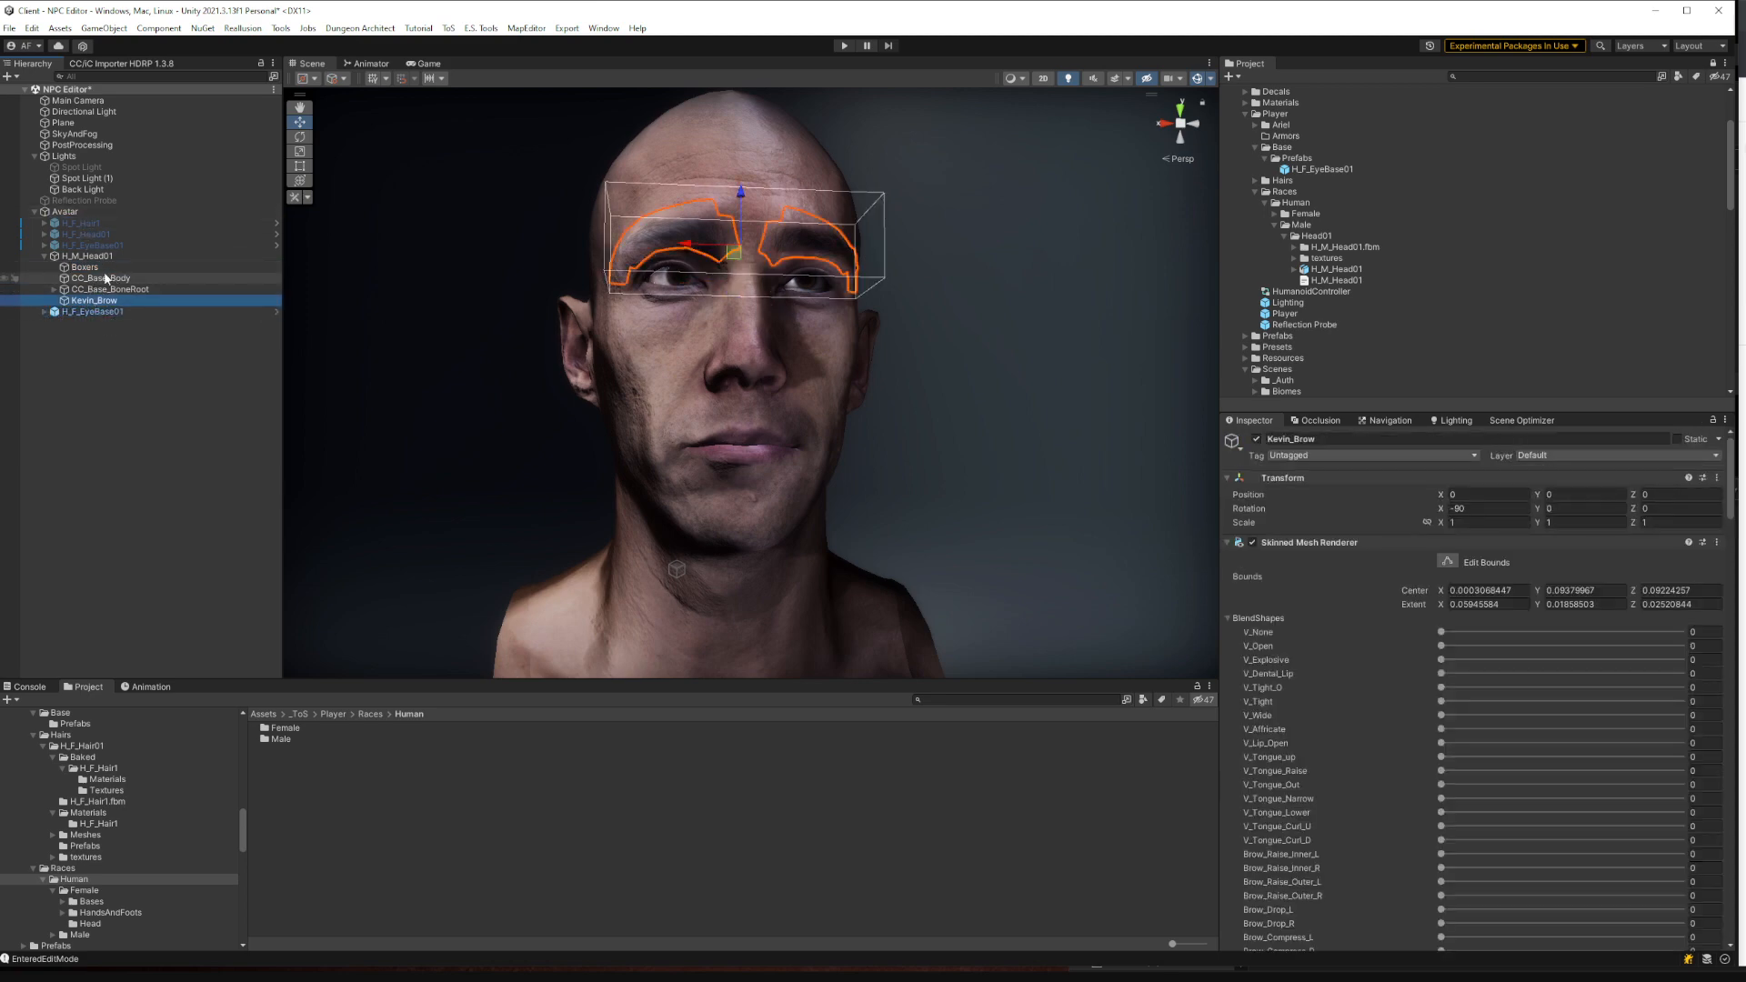
scroll(1388, 633, down, 3)
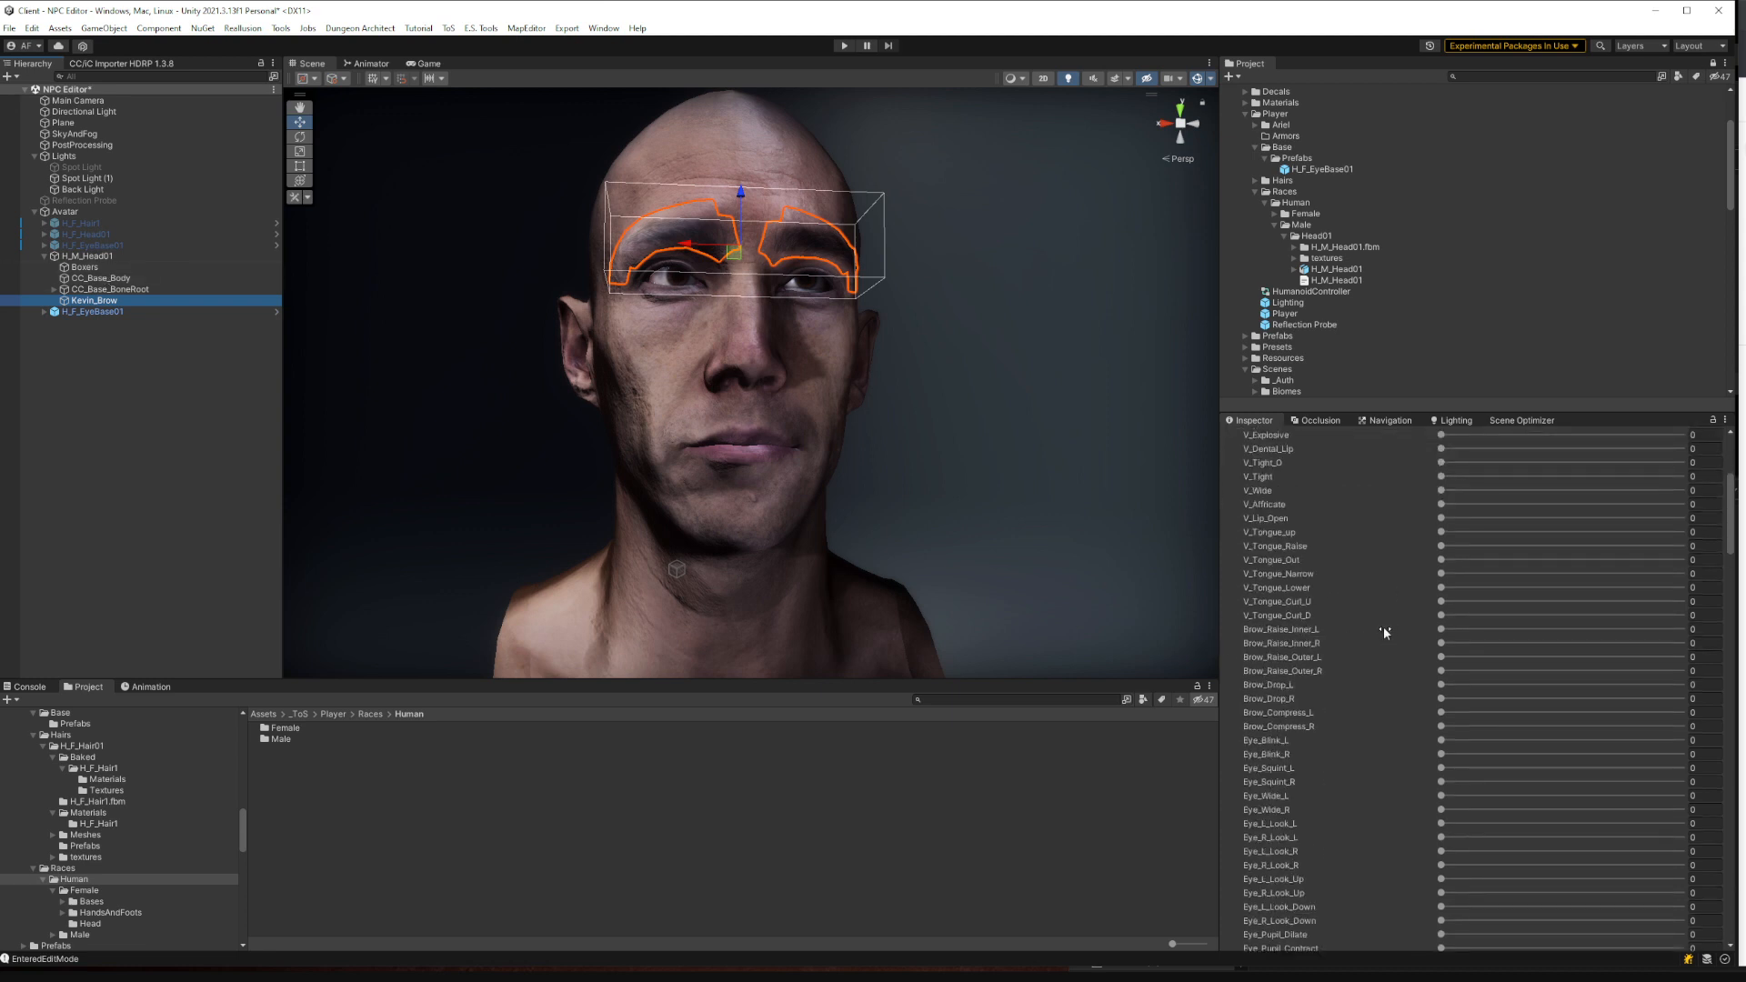
drag(1441, 533, 1497, 552)
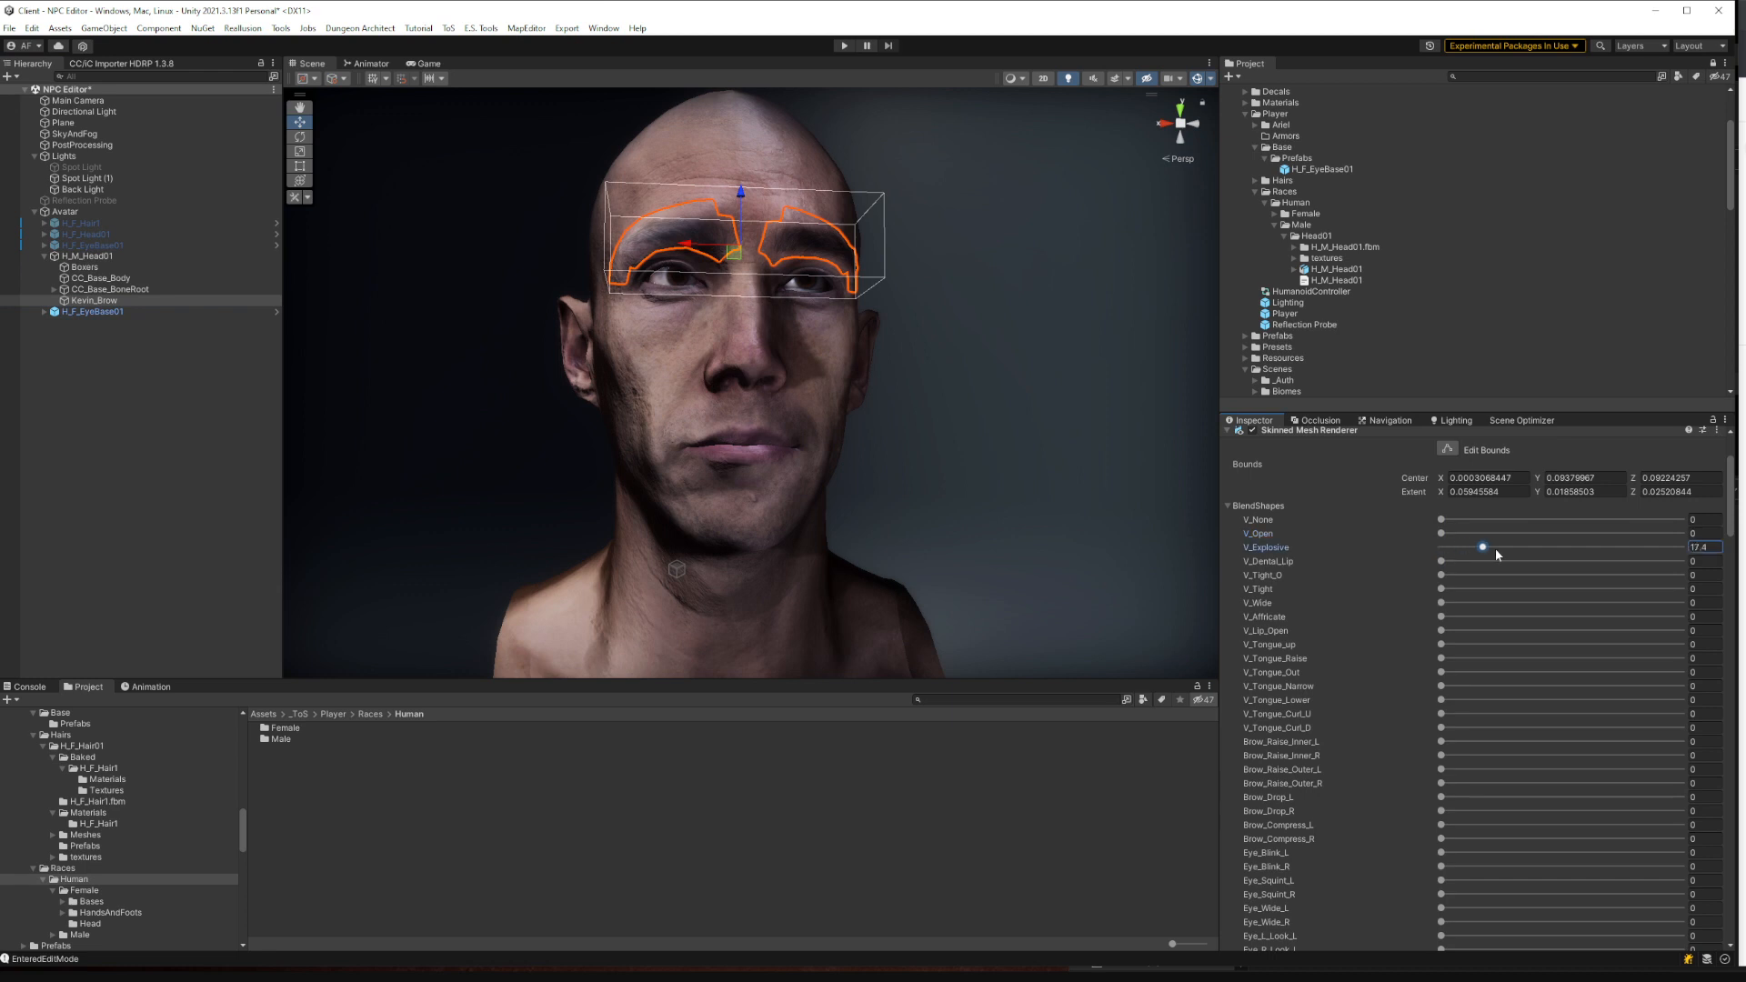
Look through the child objects of H_M_Head01 and test the V_Open and V_Explosive blend shapes of CC_Base_Body
click(91, 257)
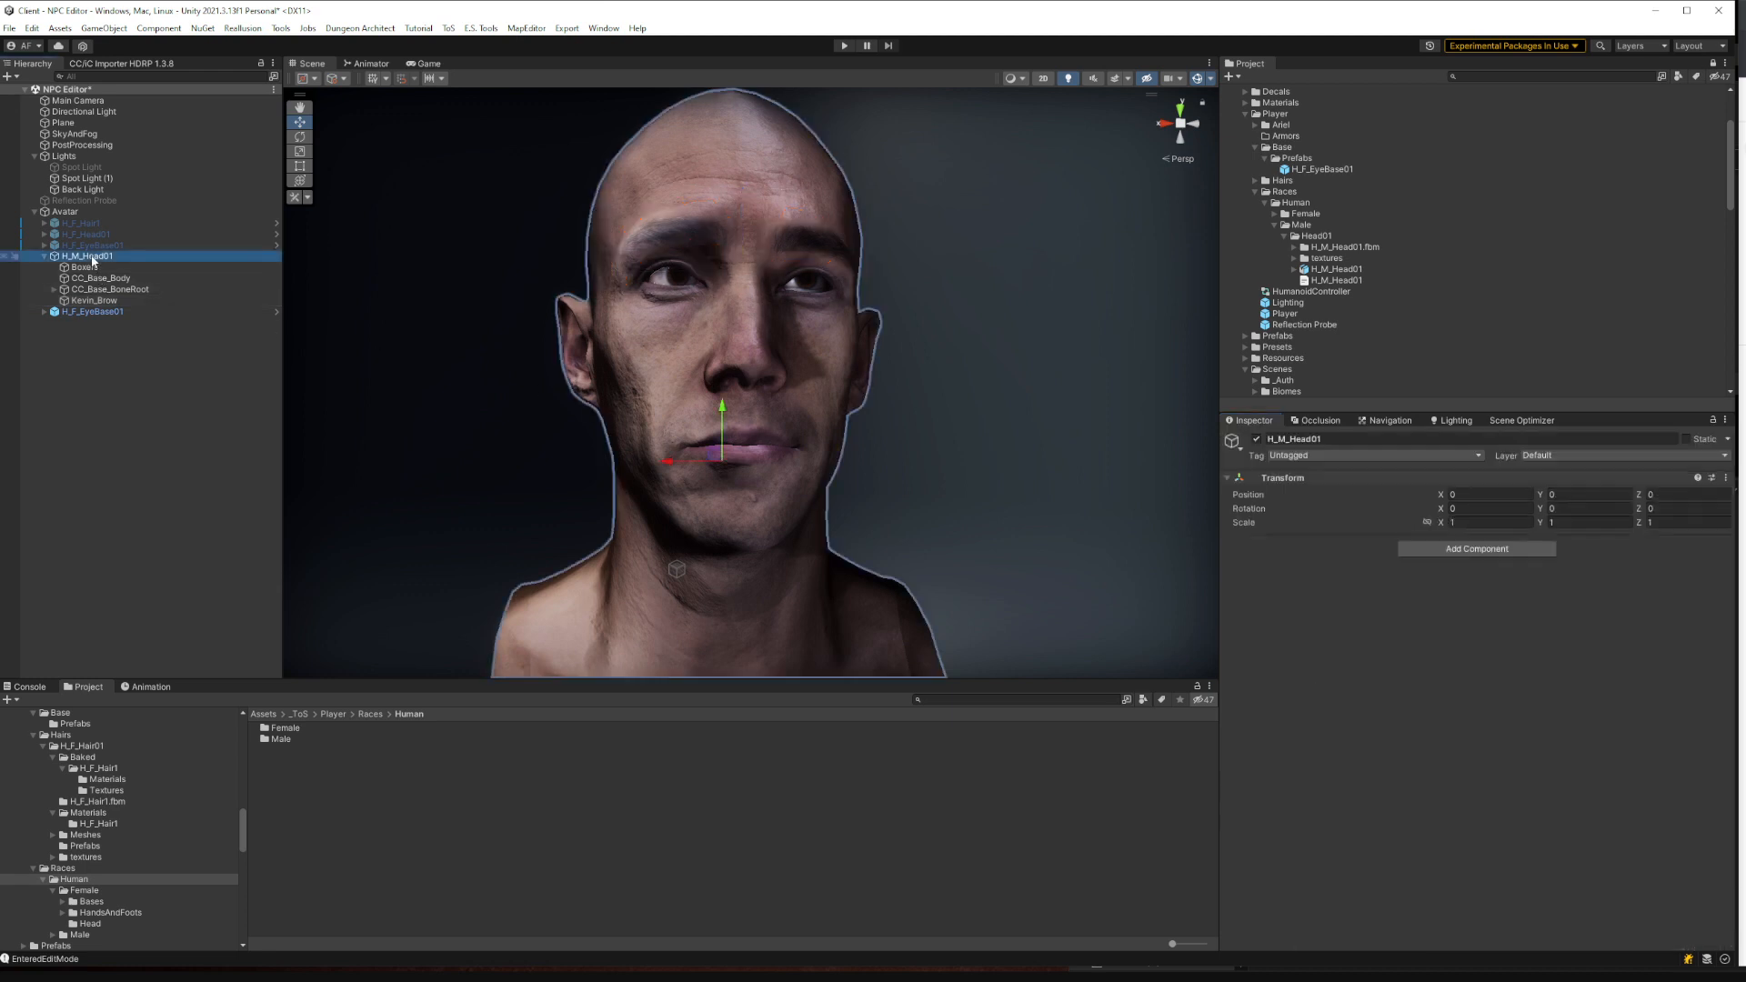
click(96, 268)
click(98, 278)
click(96, 290)
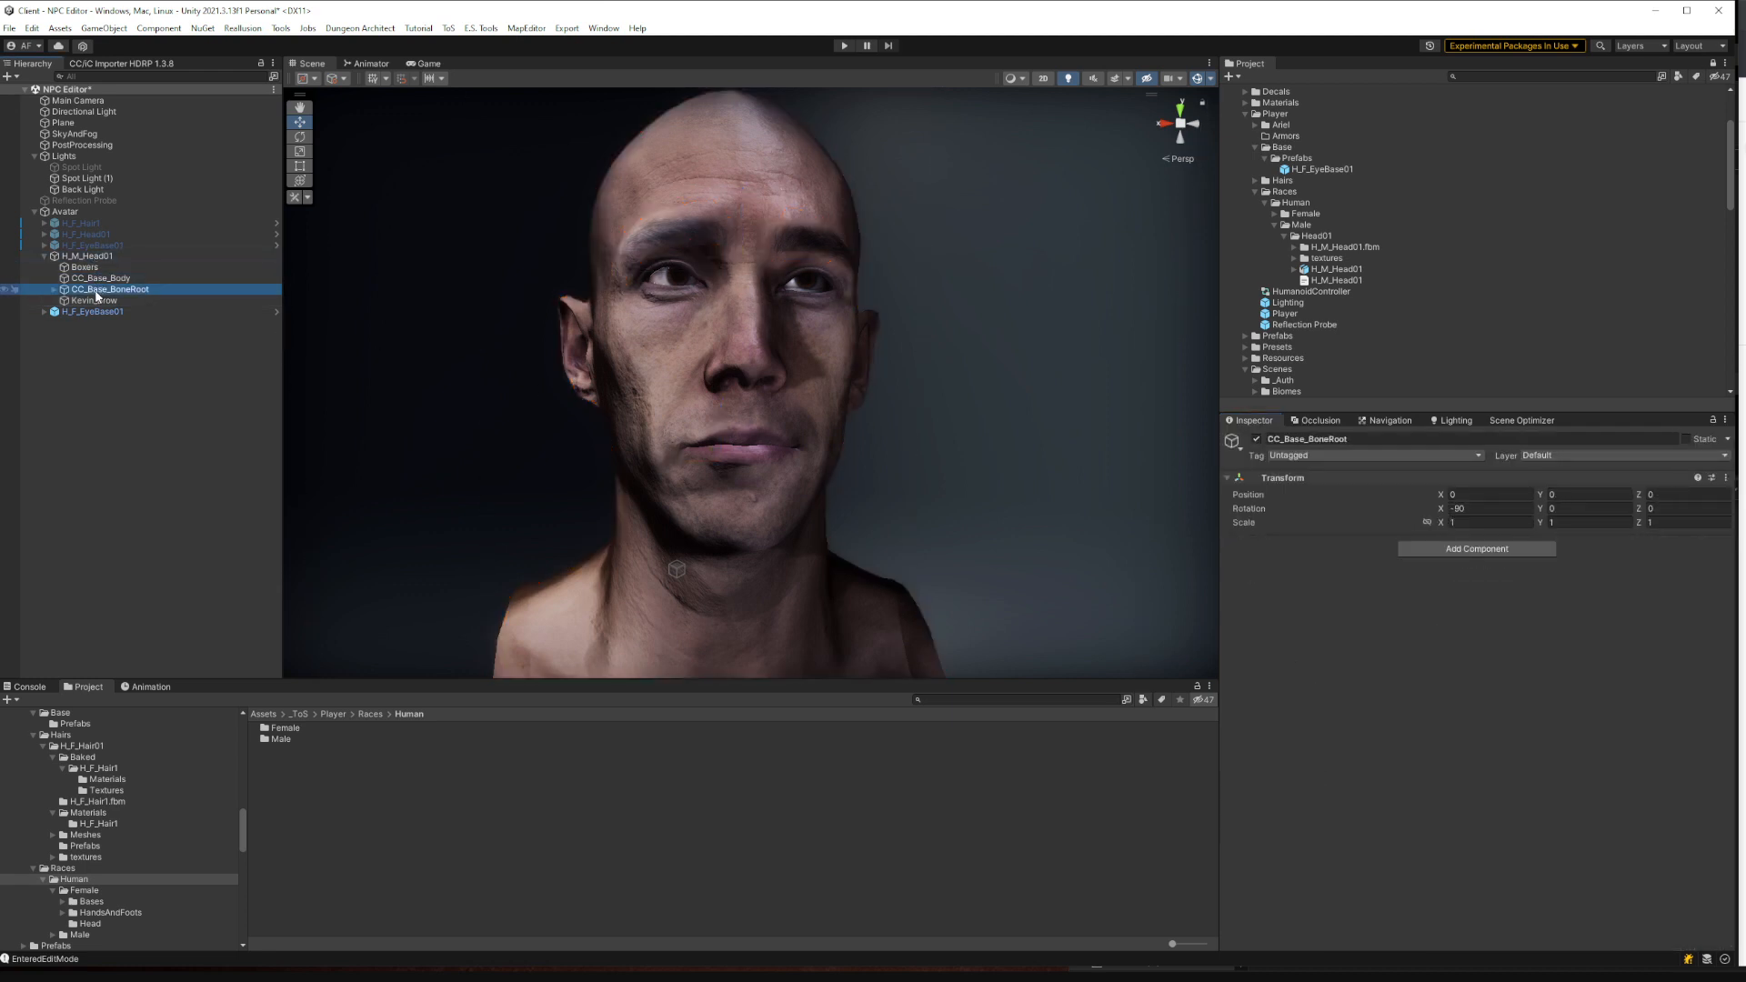
key(Up)
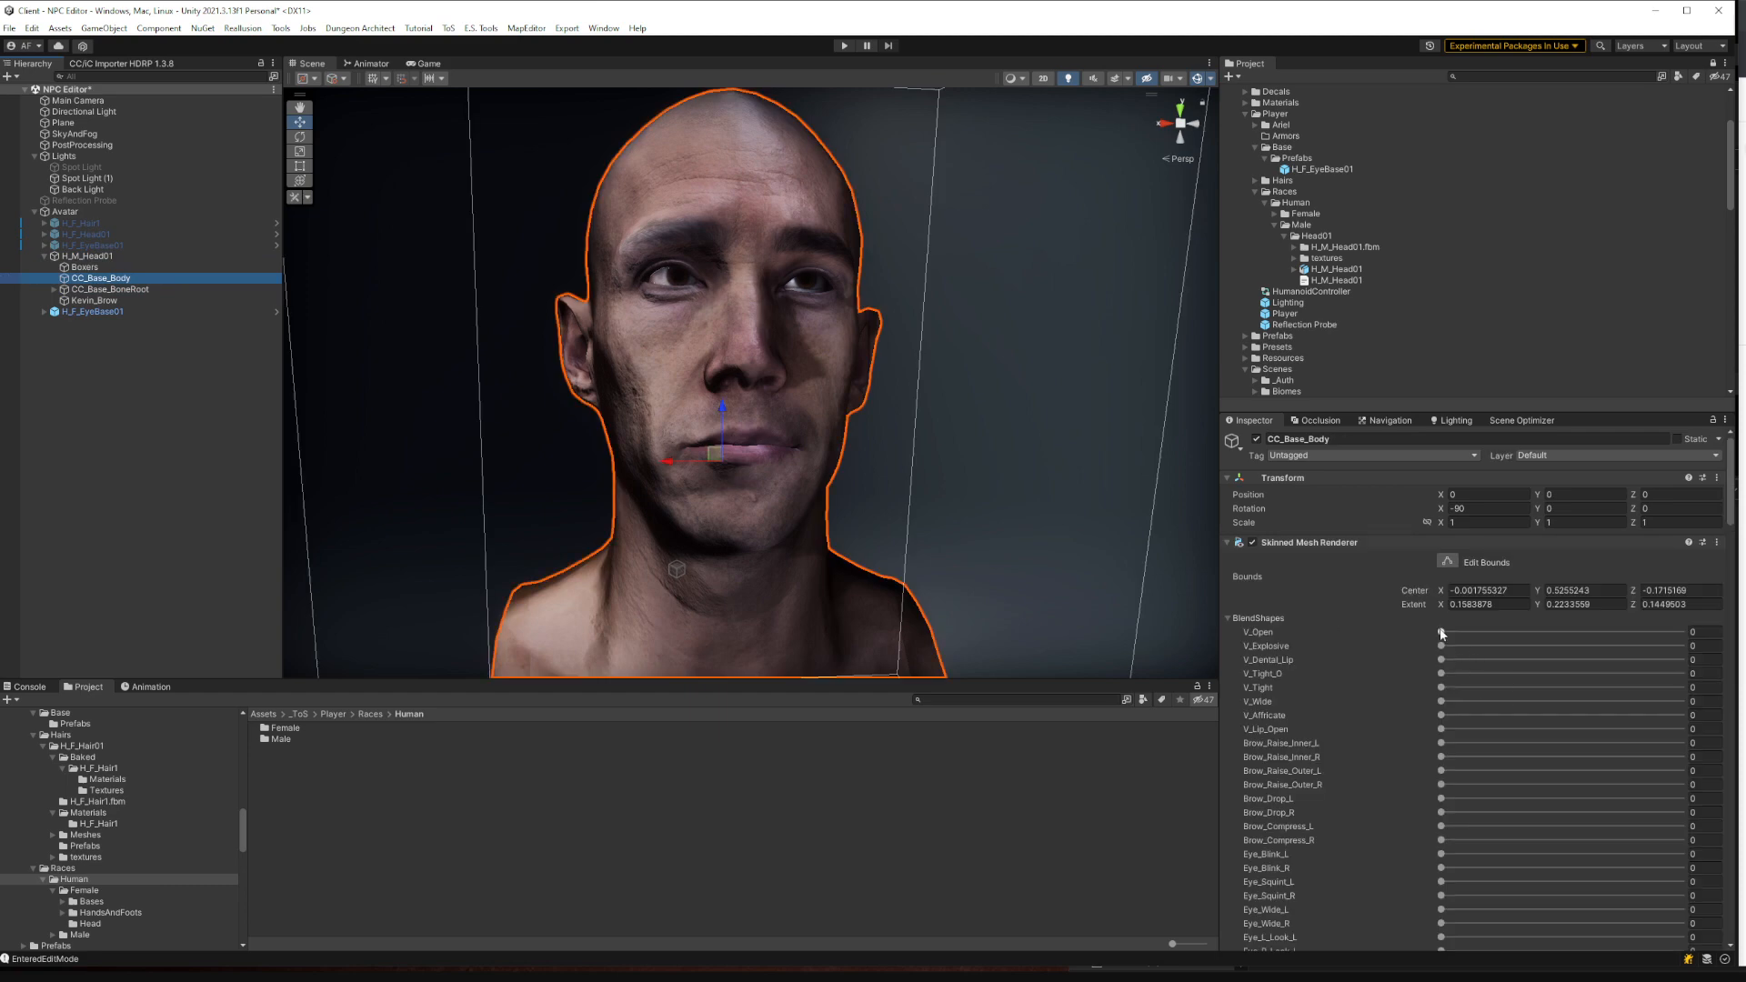
mouse_move(1441, 633)
mouse_down()
mouse_move(1553, 657)
mouse_move(1461, 649)
mouse_up()
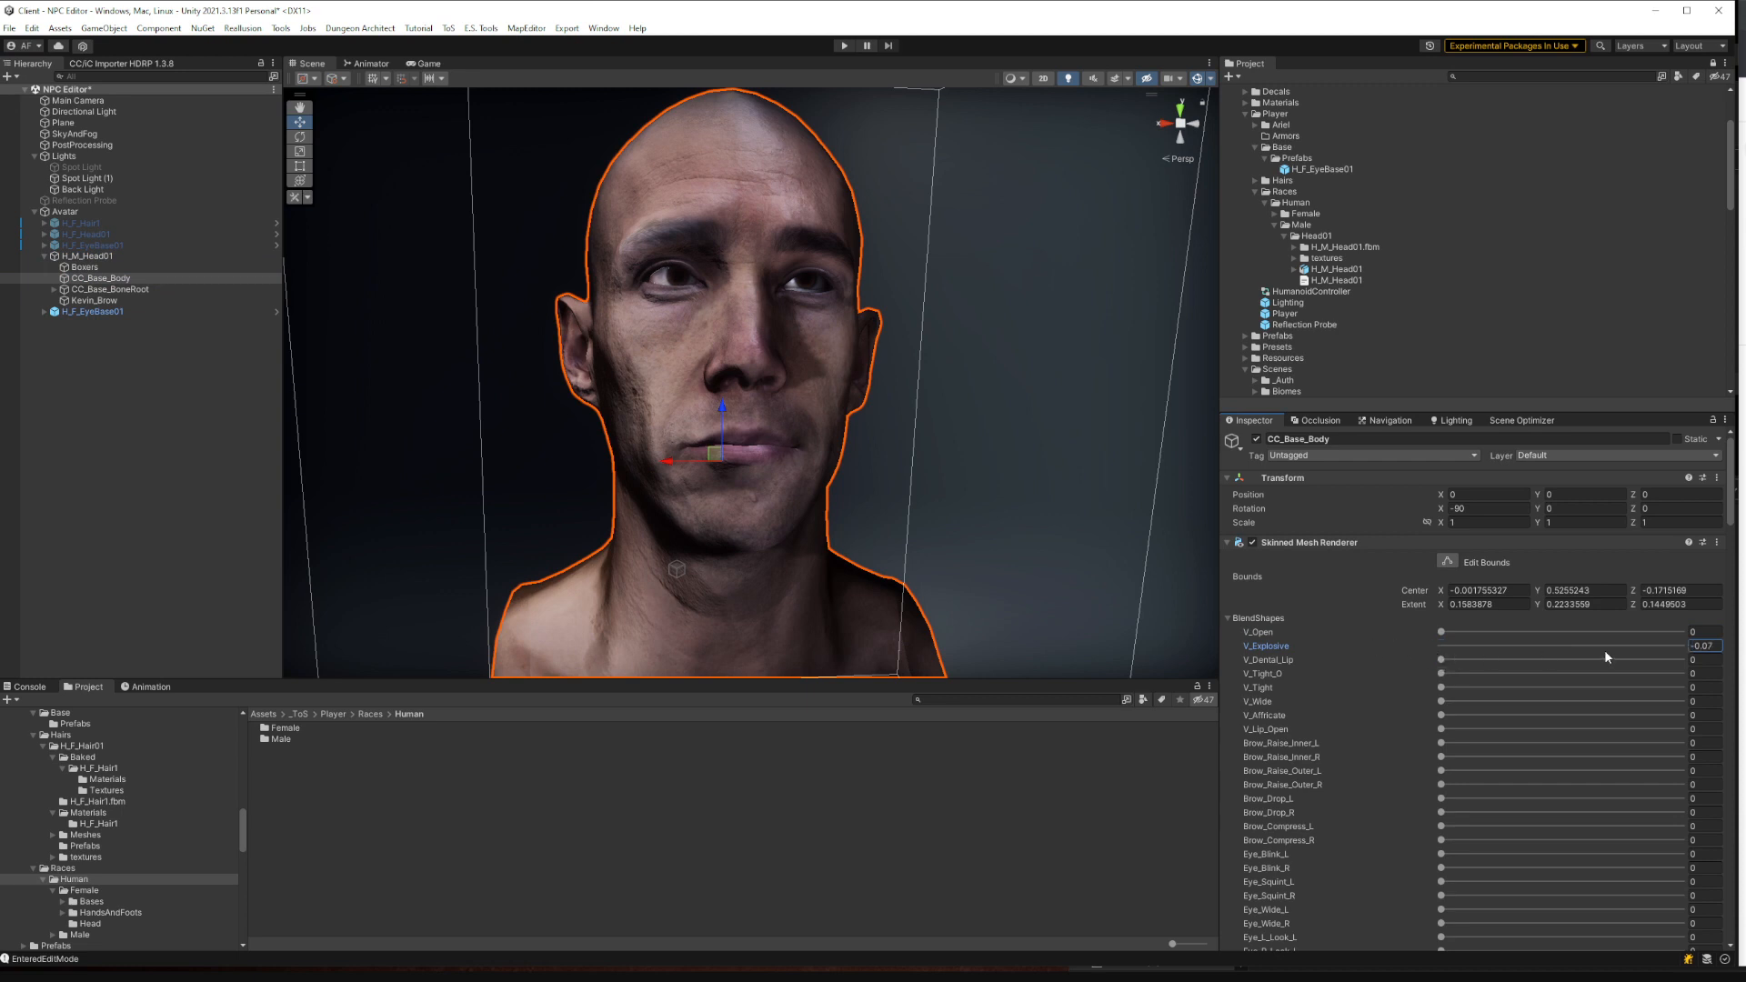
drag(1611, 646, 1455, 671)
Review the nose and mouth blend shapes of CC_Base_Body and test Mouth_Funnel_Up_L
scroll(1488, 679, down, 4)
scroll(1465, 662, down, 8)
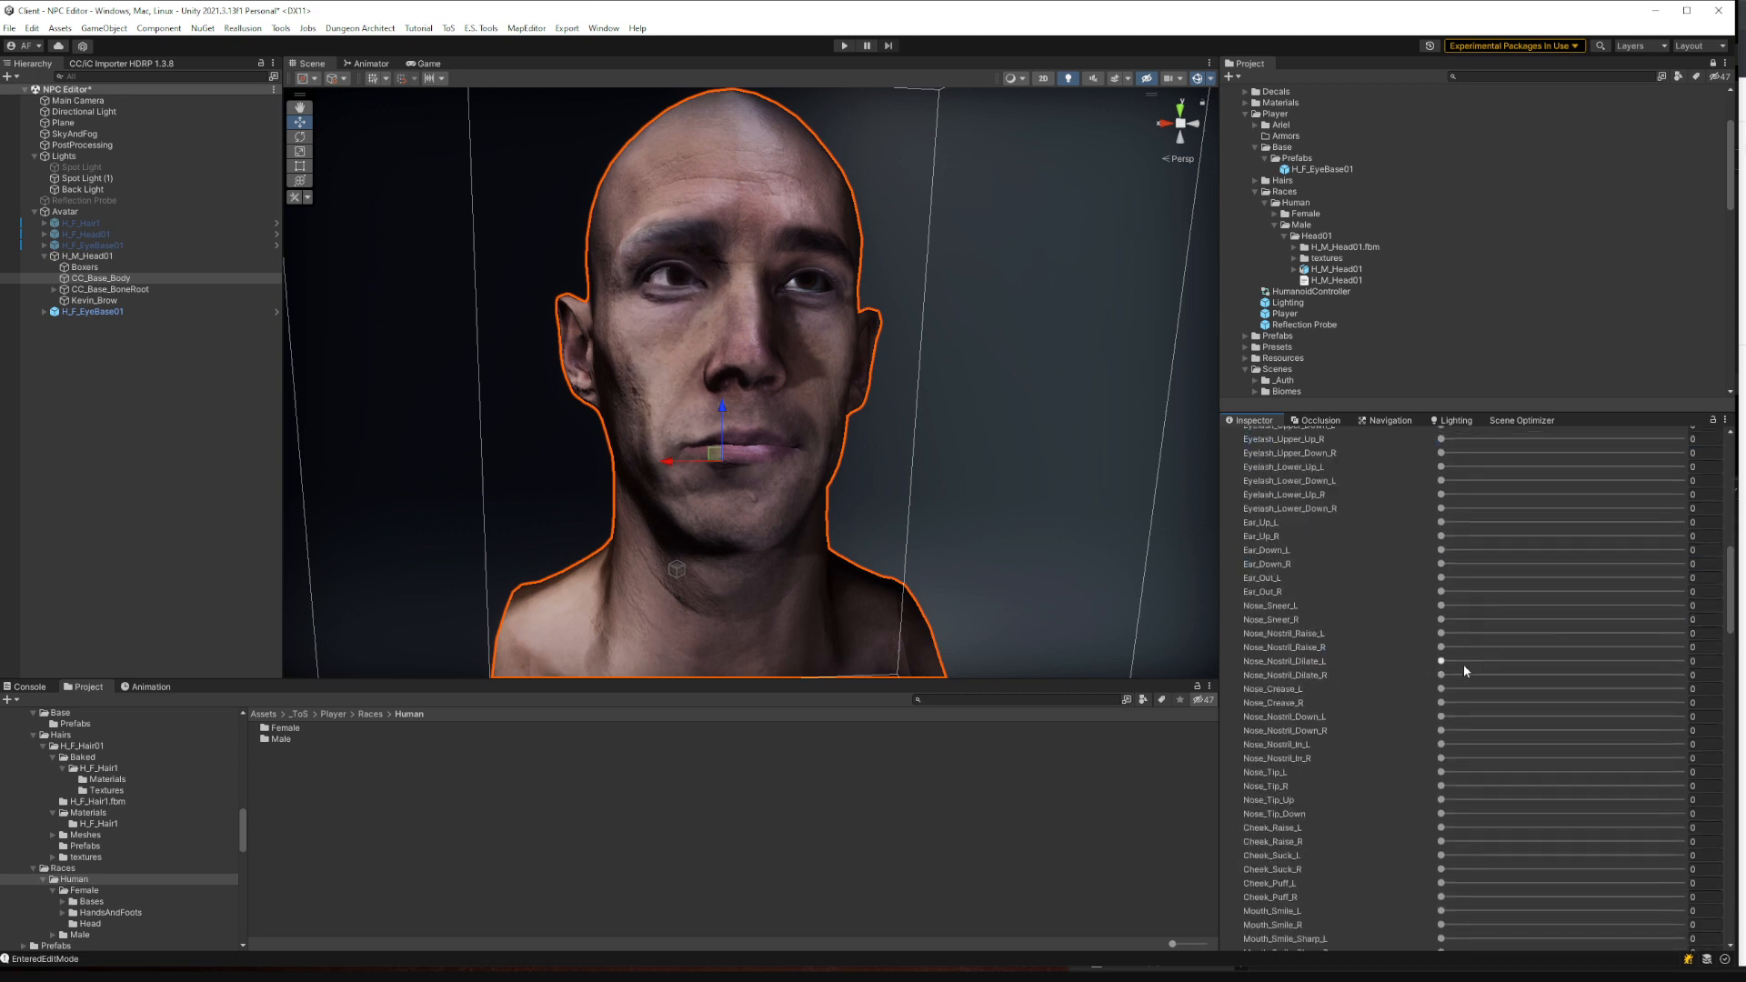
scroll(1465, 666, down, 1)
drag(1473, 502, 1336, 506)
scroll(1475, 690, down, 10)
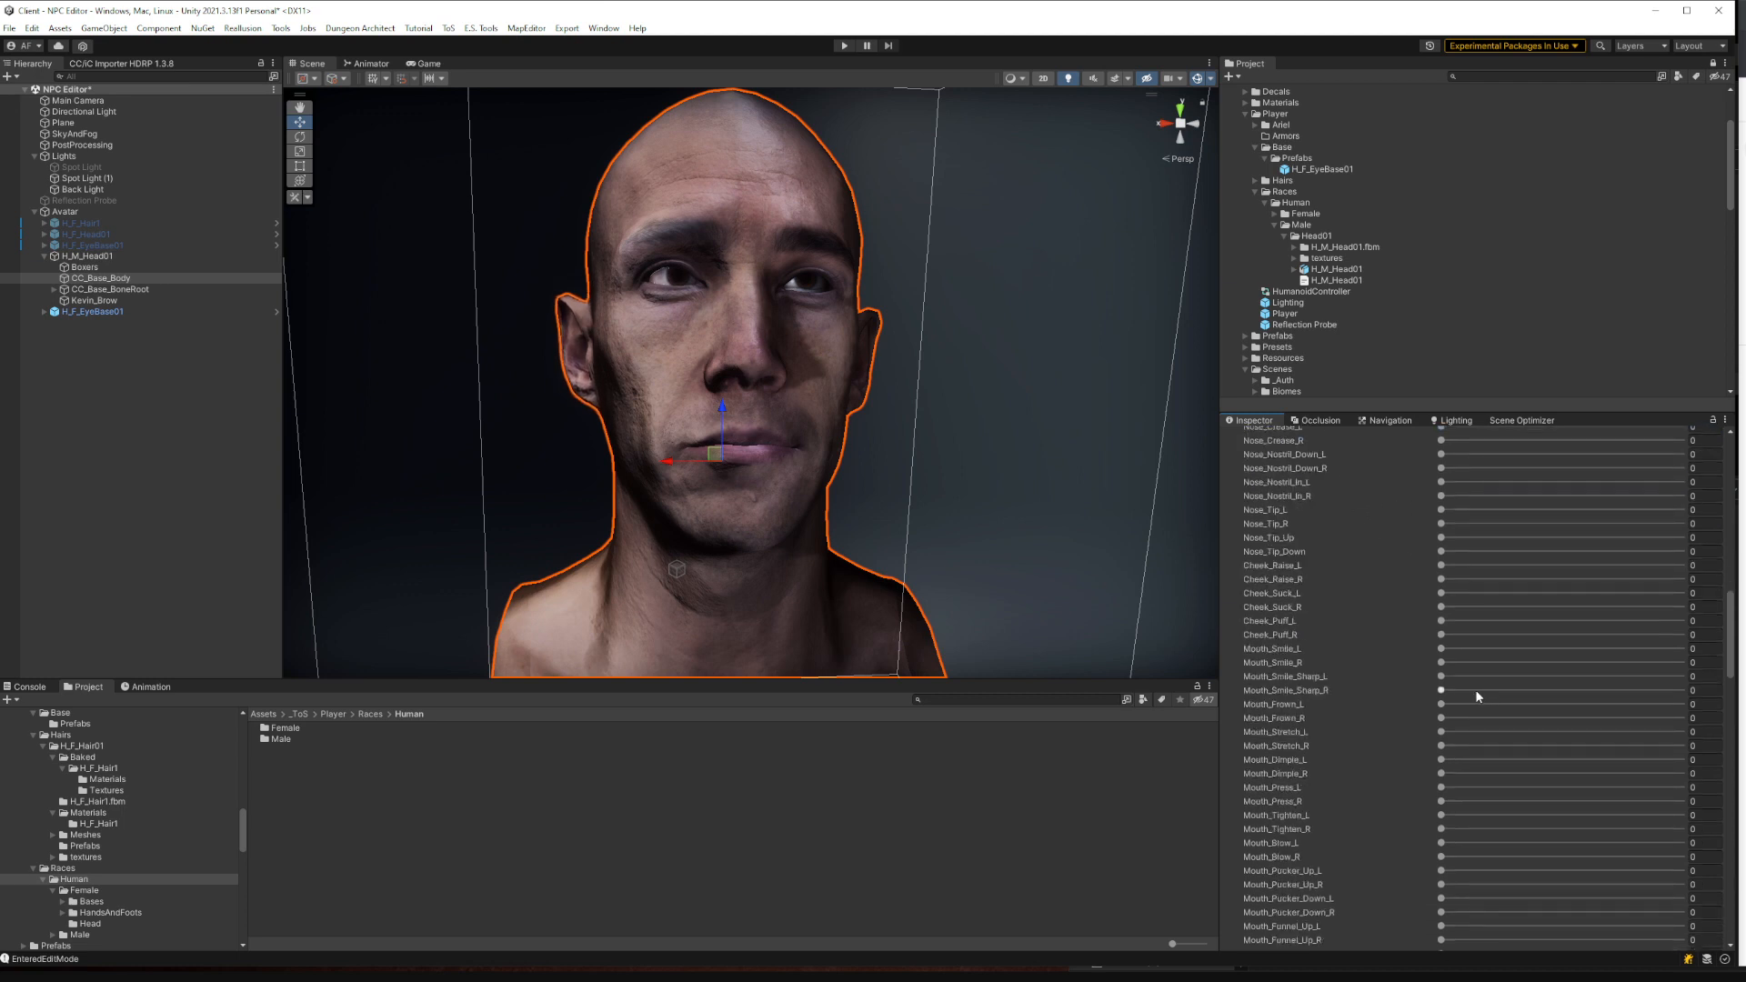
drag(1444, 700, 1424, 739)
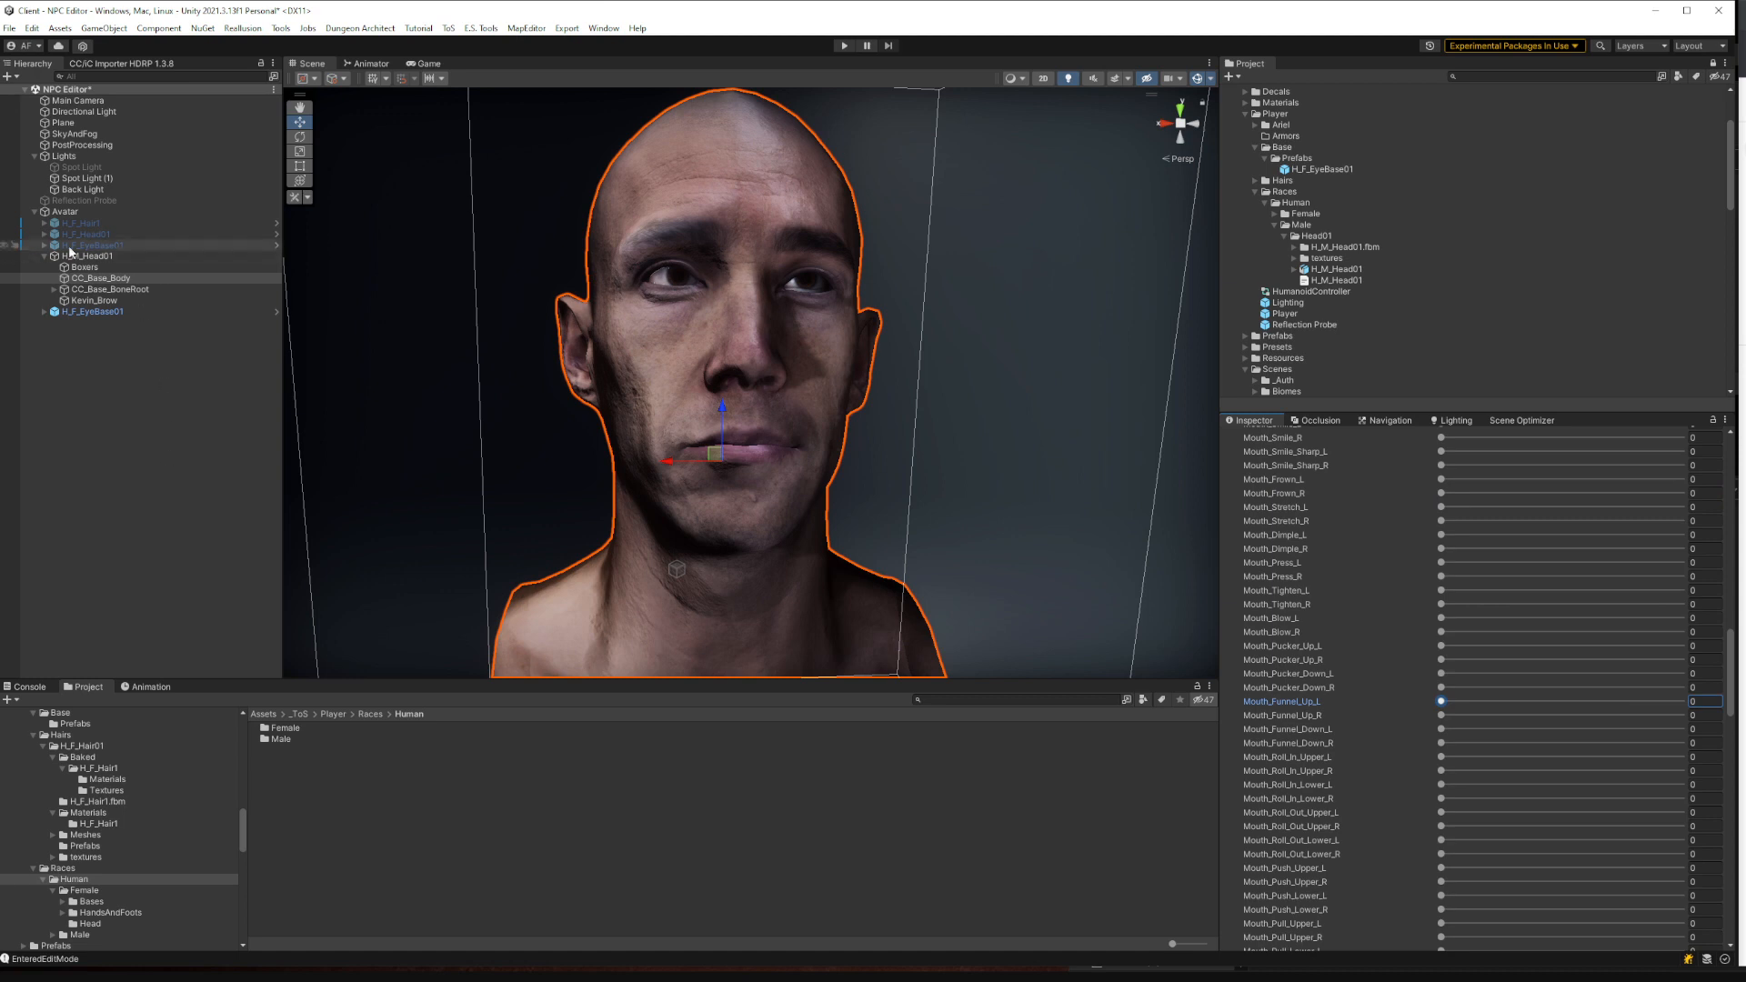
Test the Mouth_L and Mouth_Lower_R blend shapes of CC_Base_Body on the male head
scroll(1477, 766, down, 5)
scroll(1477, 766, down, 3)
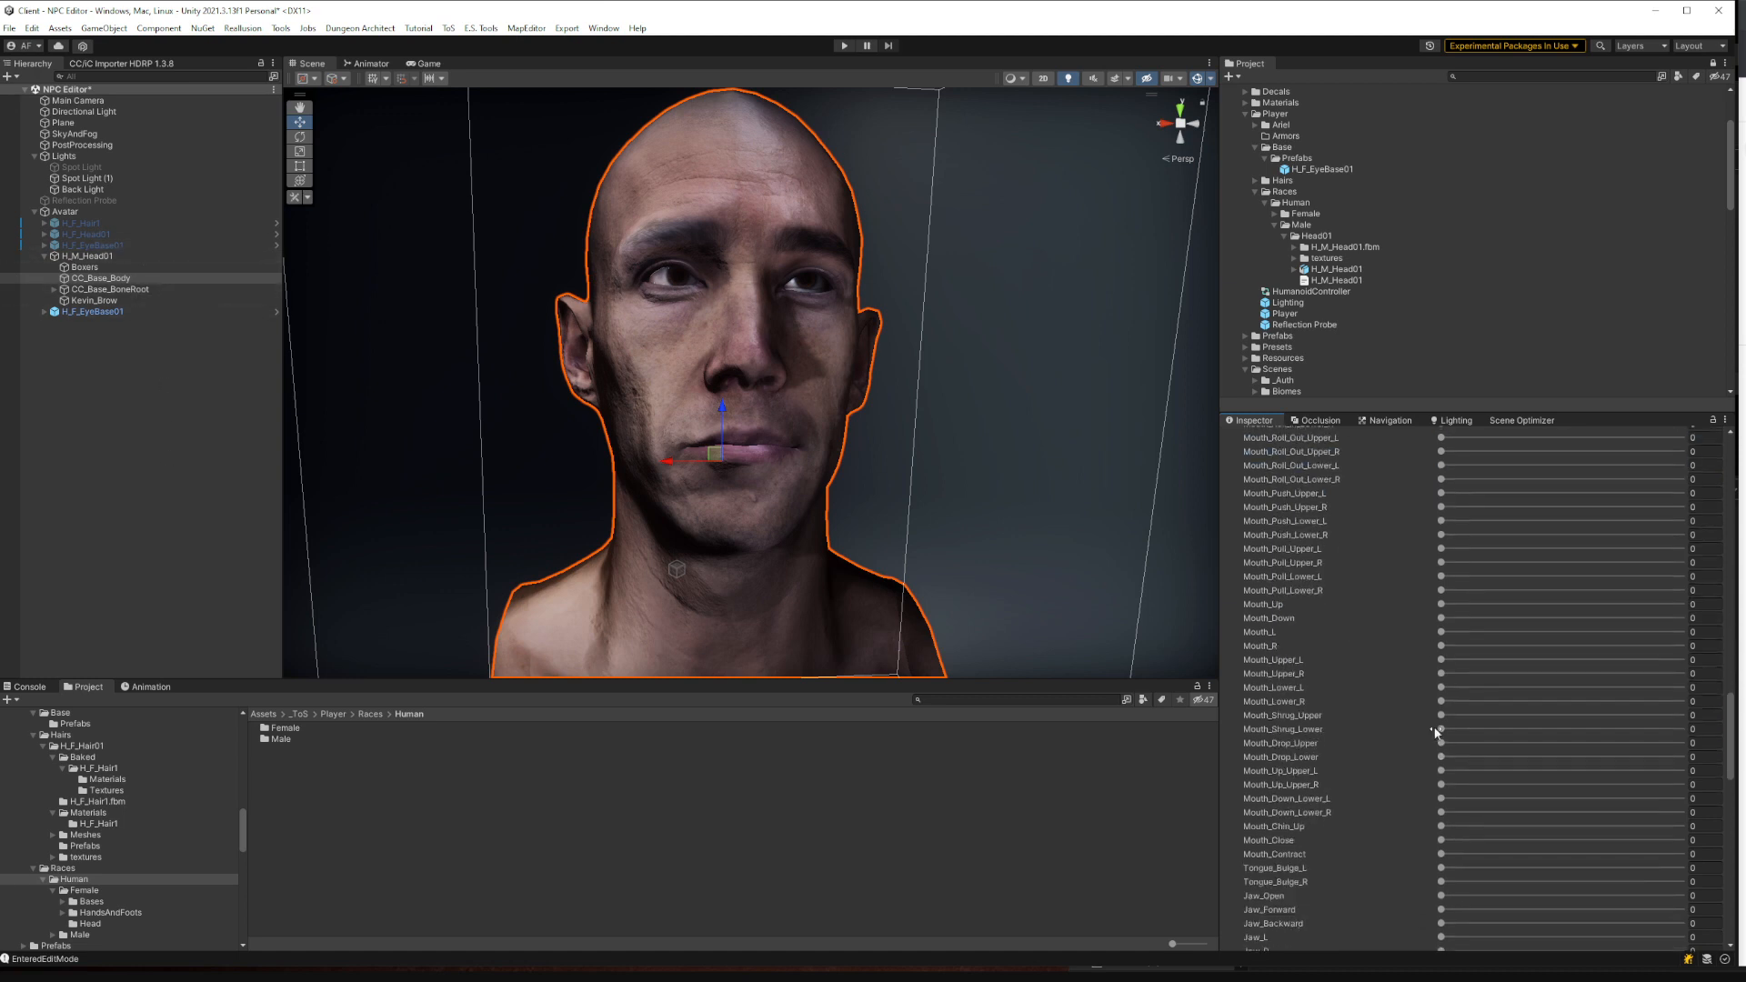
drag(1442, 632, 1374, 636)
drag(1440, 701, 1355, 702)
scroll(1295, 623, up, 20)
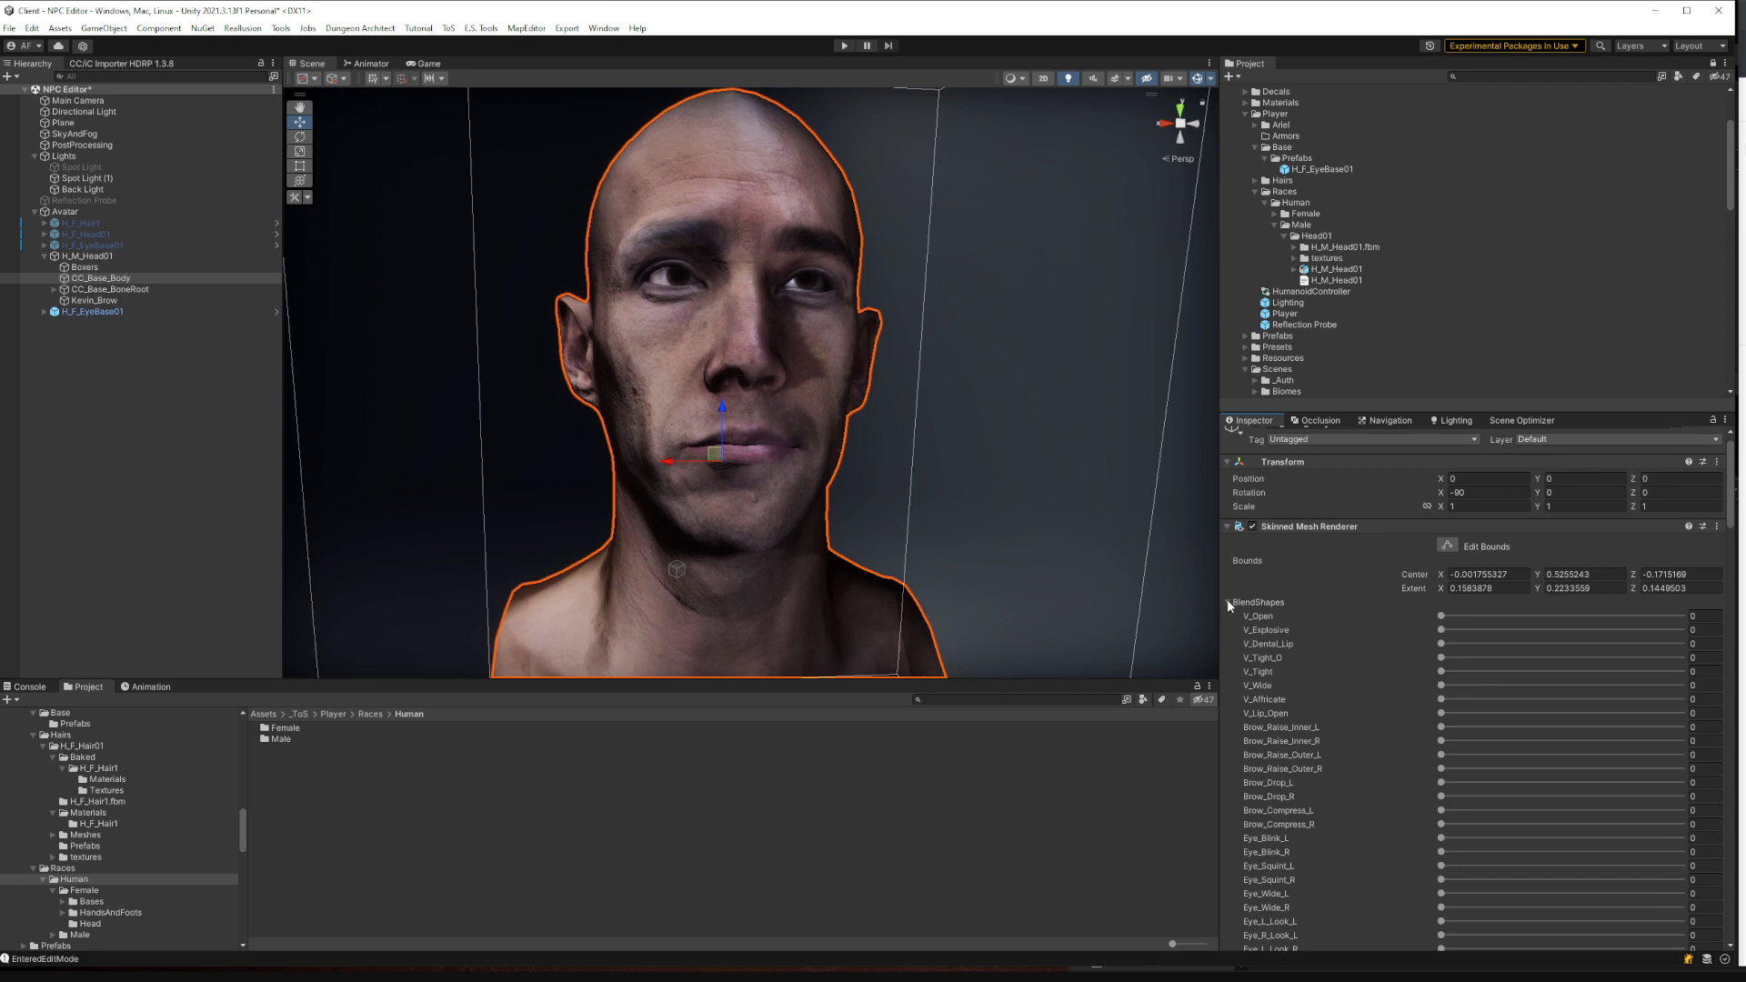
Review the last blend shapes of CC_Base_Body and test eyes_smile_shape_R and Head_L
click(1227, 601)
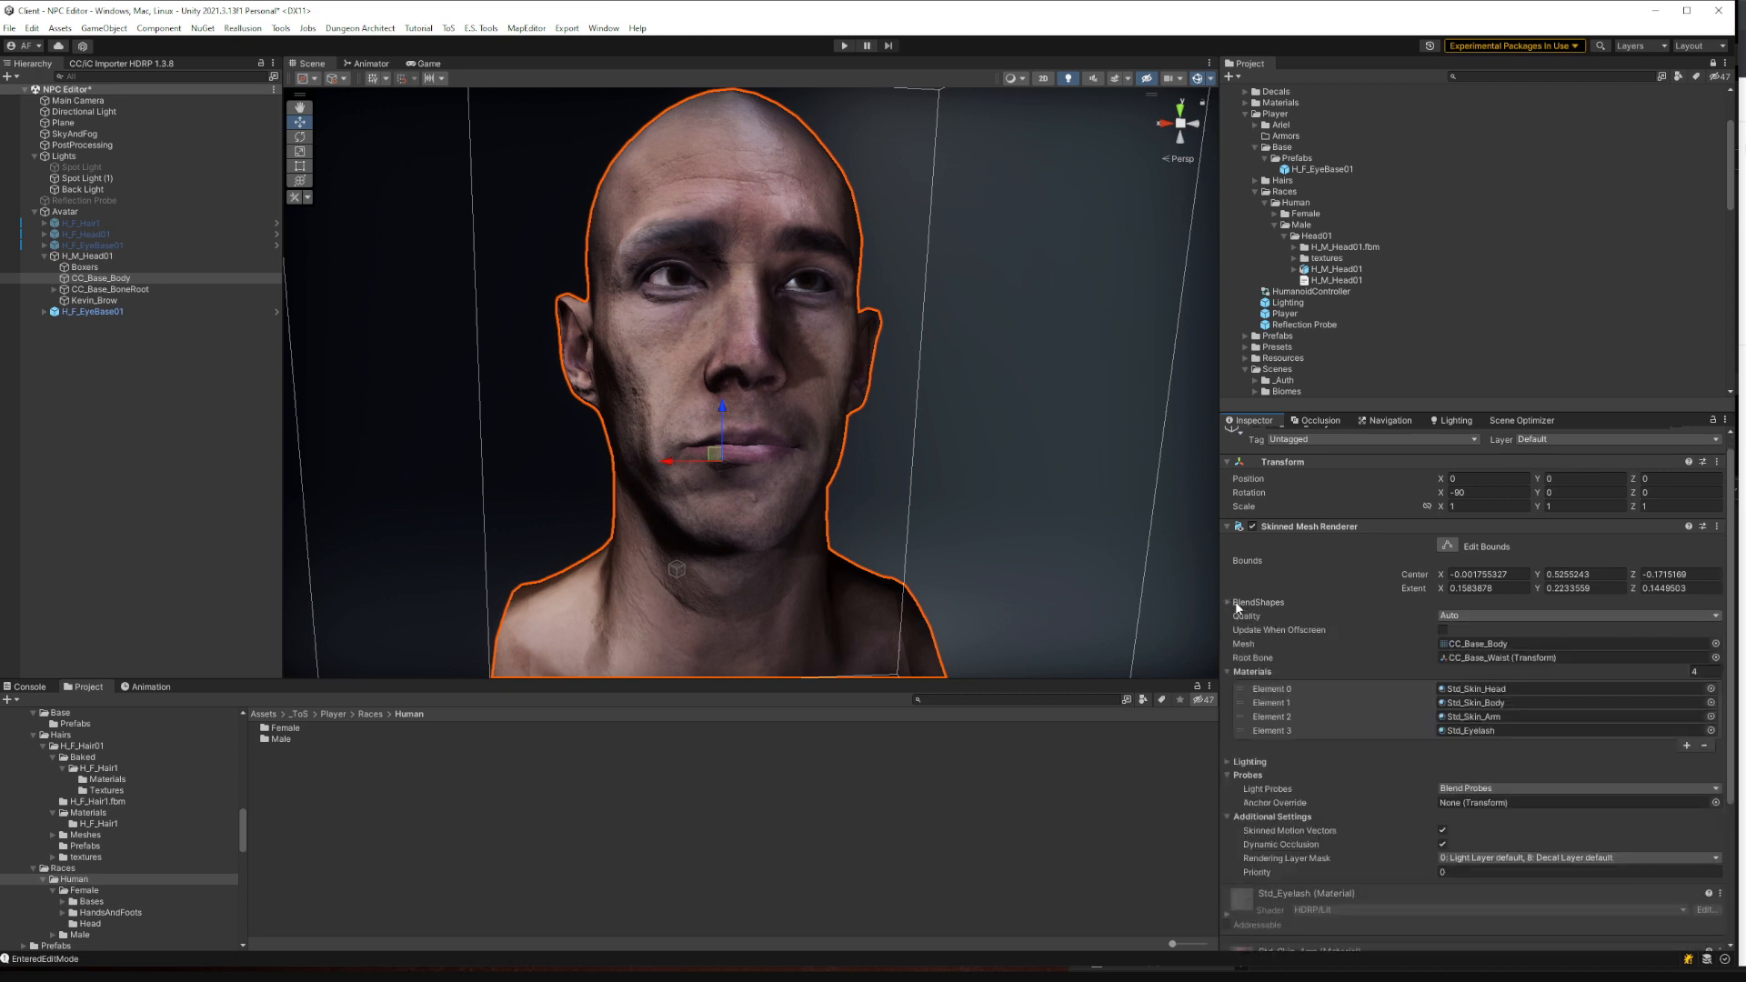
click(1229, 602)
drag(1733, 494, 1731, 846)
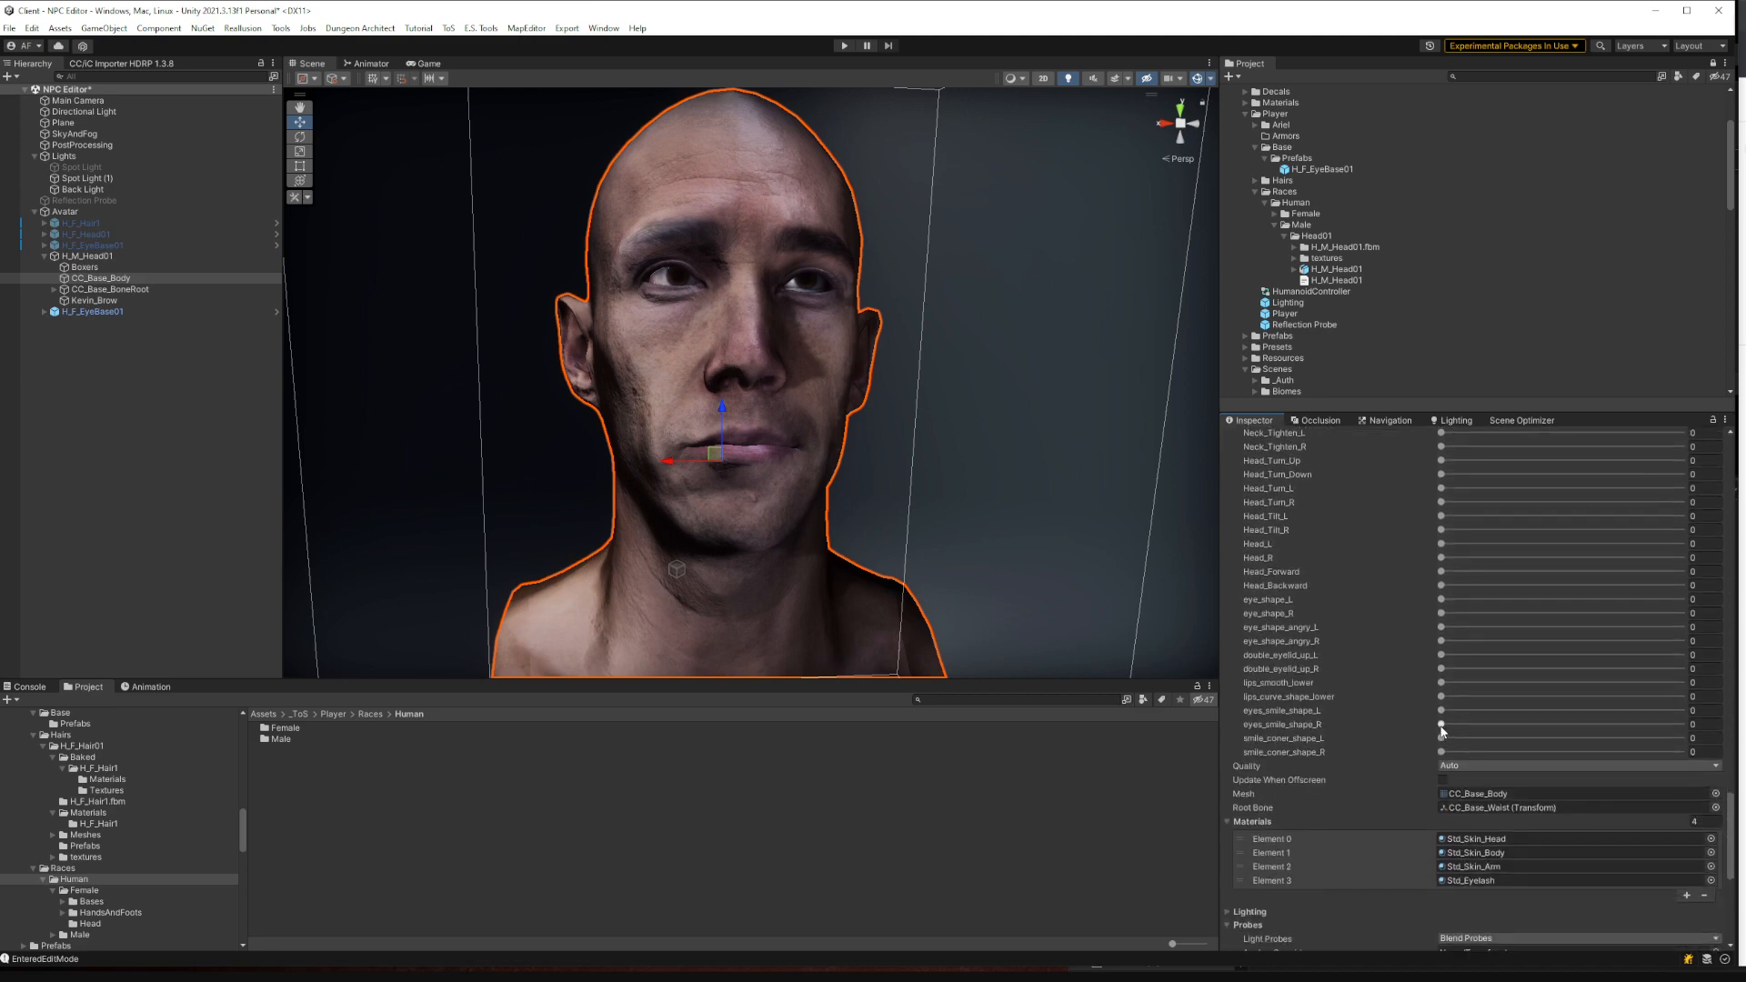
mouse_move(1441, 728)
mouse_down()
mouse_move(1607, 727)
mouse_move(1427, 741)
mouse_move(1525, 712)
mouse_move(1416, 713)
mouse_up()
drag(1442, 545, 1242, 537)
Examine the male head's skin, eyes and shadows from closer and farther three-quarter views
mouse_move(836, 342)
right_down()
mouse_move(819, 375)
mouse_move(850, 326)
right_up()
key(s)
key(w)
key(s)
key(w)
click(986, 329)
mouse_move(986, 329)
right_down()
mouse_move(921, 330)
mouse_move(935, 310)
mouse_move(984, 348)
right_up()
key(w)
key(s)
key(w)
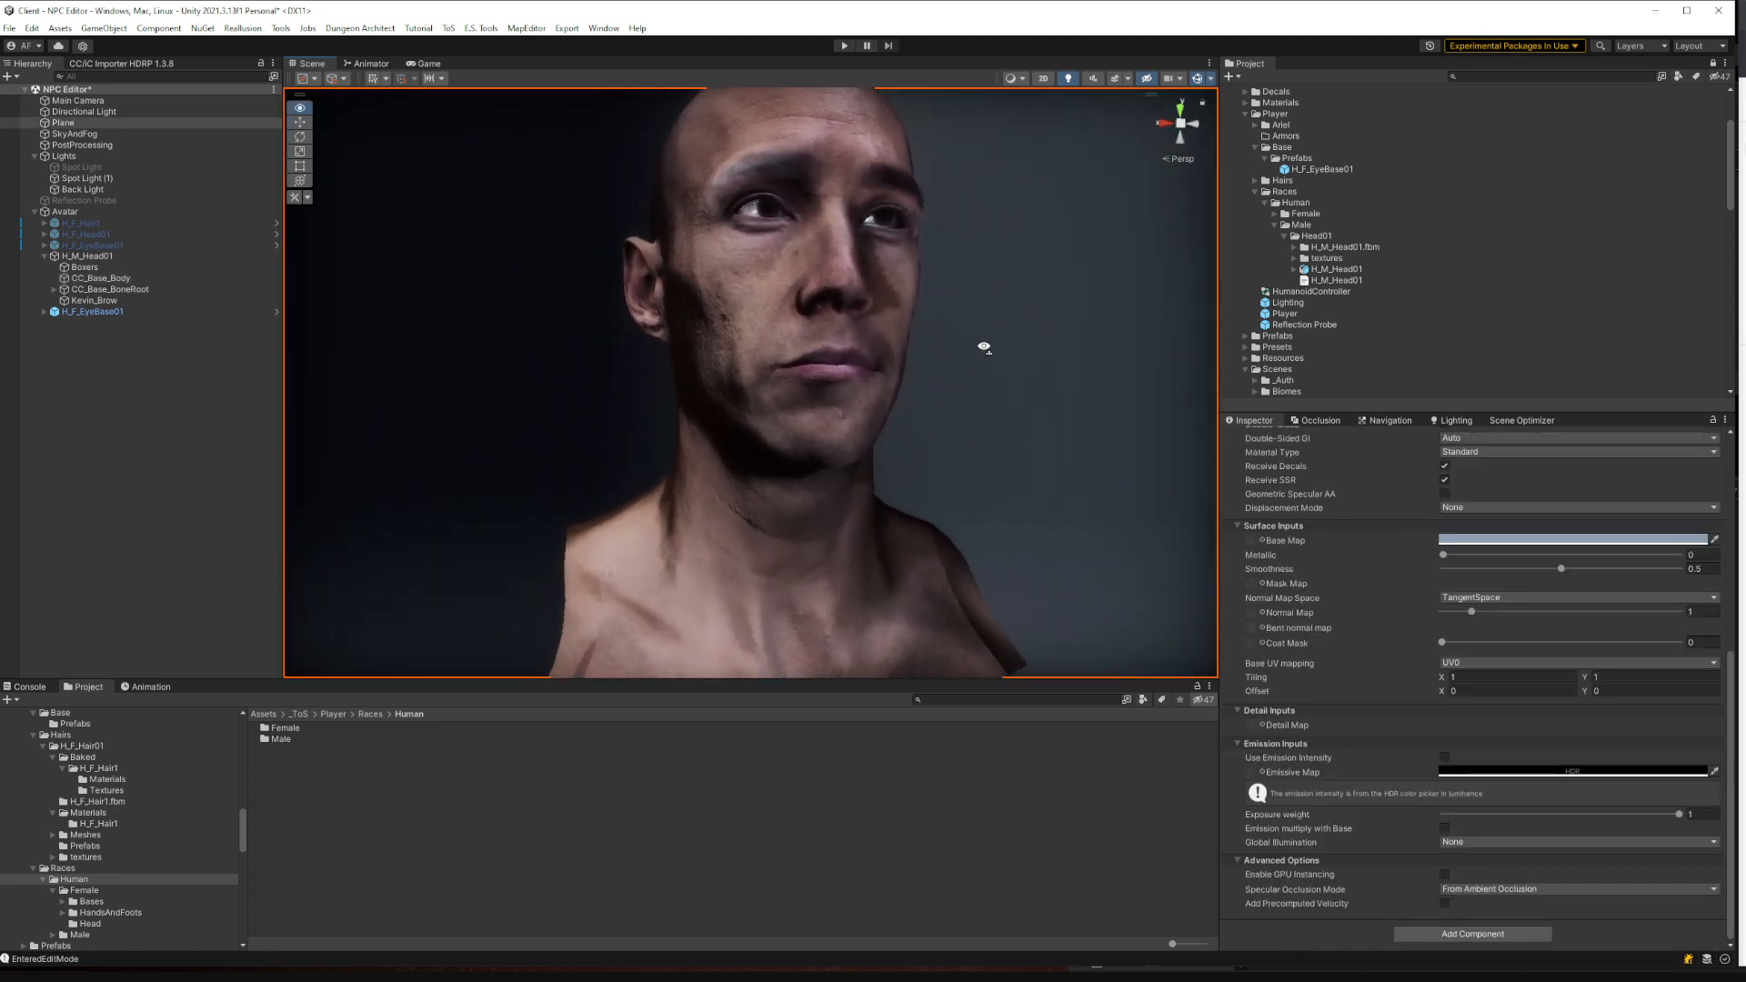
Set Spot Light (1)'s intensity multiplier to 0.43 and its intensity to about 2.02 lumen
click(88, 178)
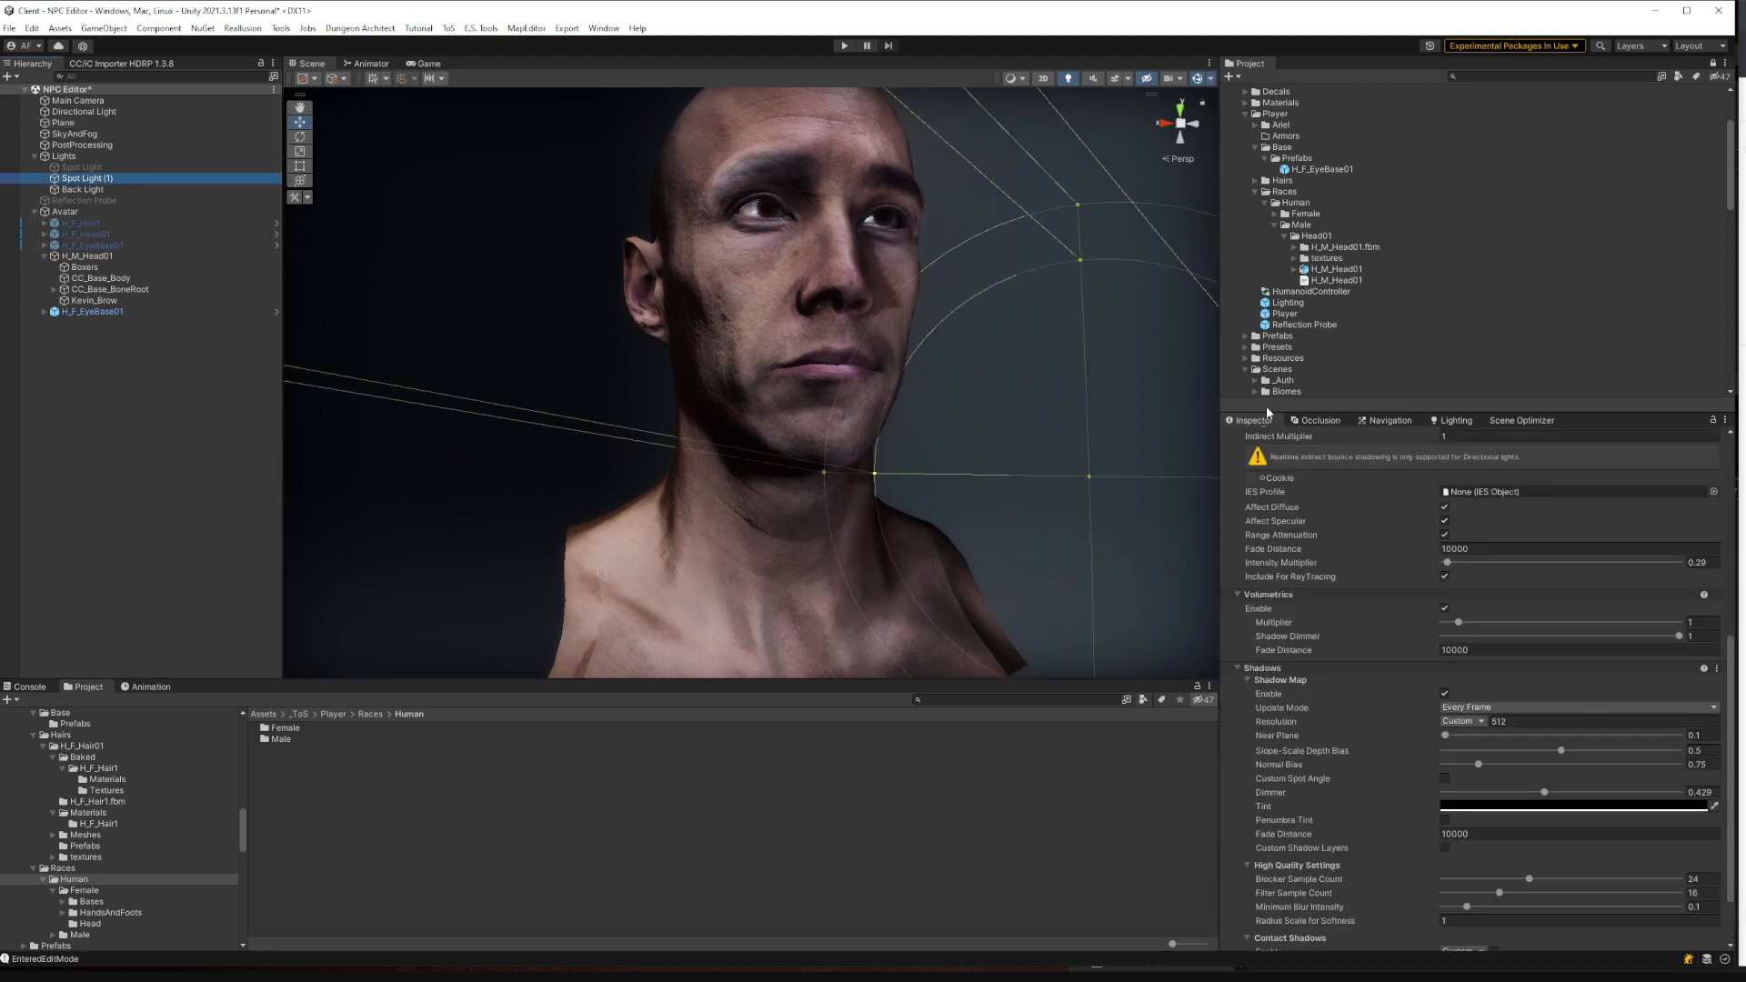
scroll(1417, 505, up, 3)
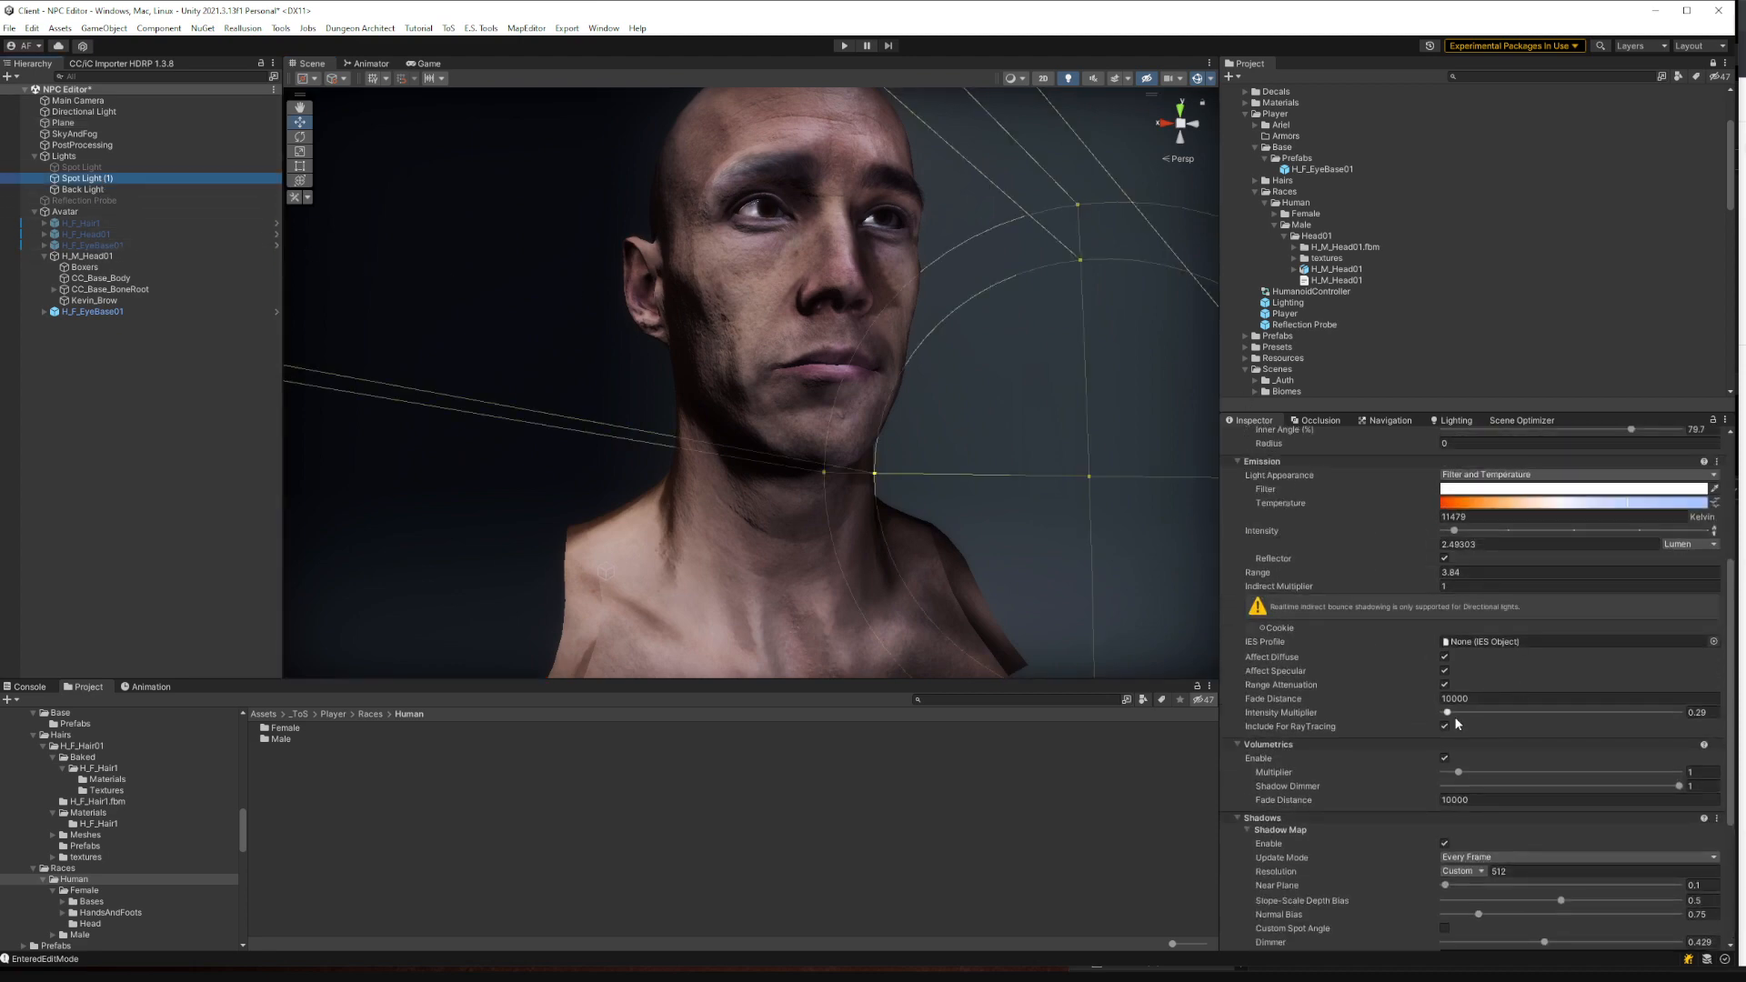
drag(1447, 713, 1458, 713)
drag(1458, 718, 1451, 718)
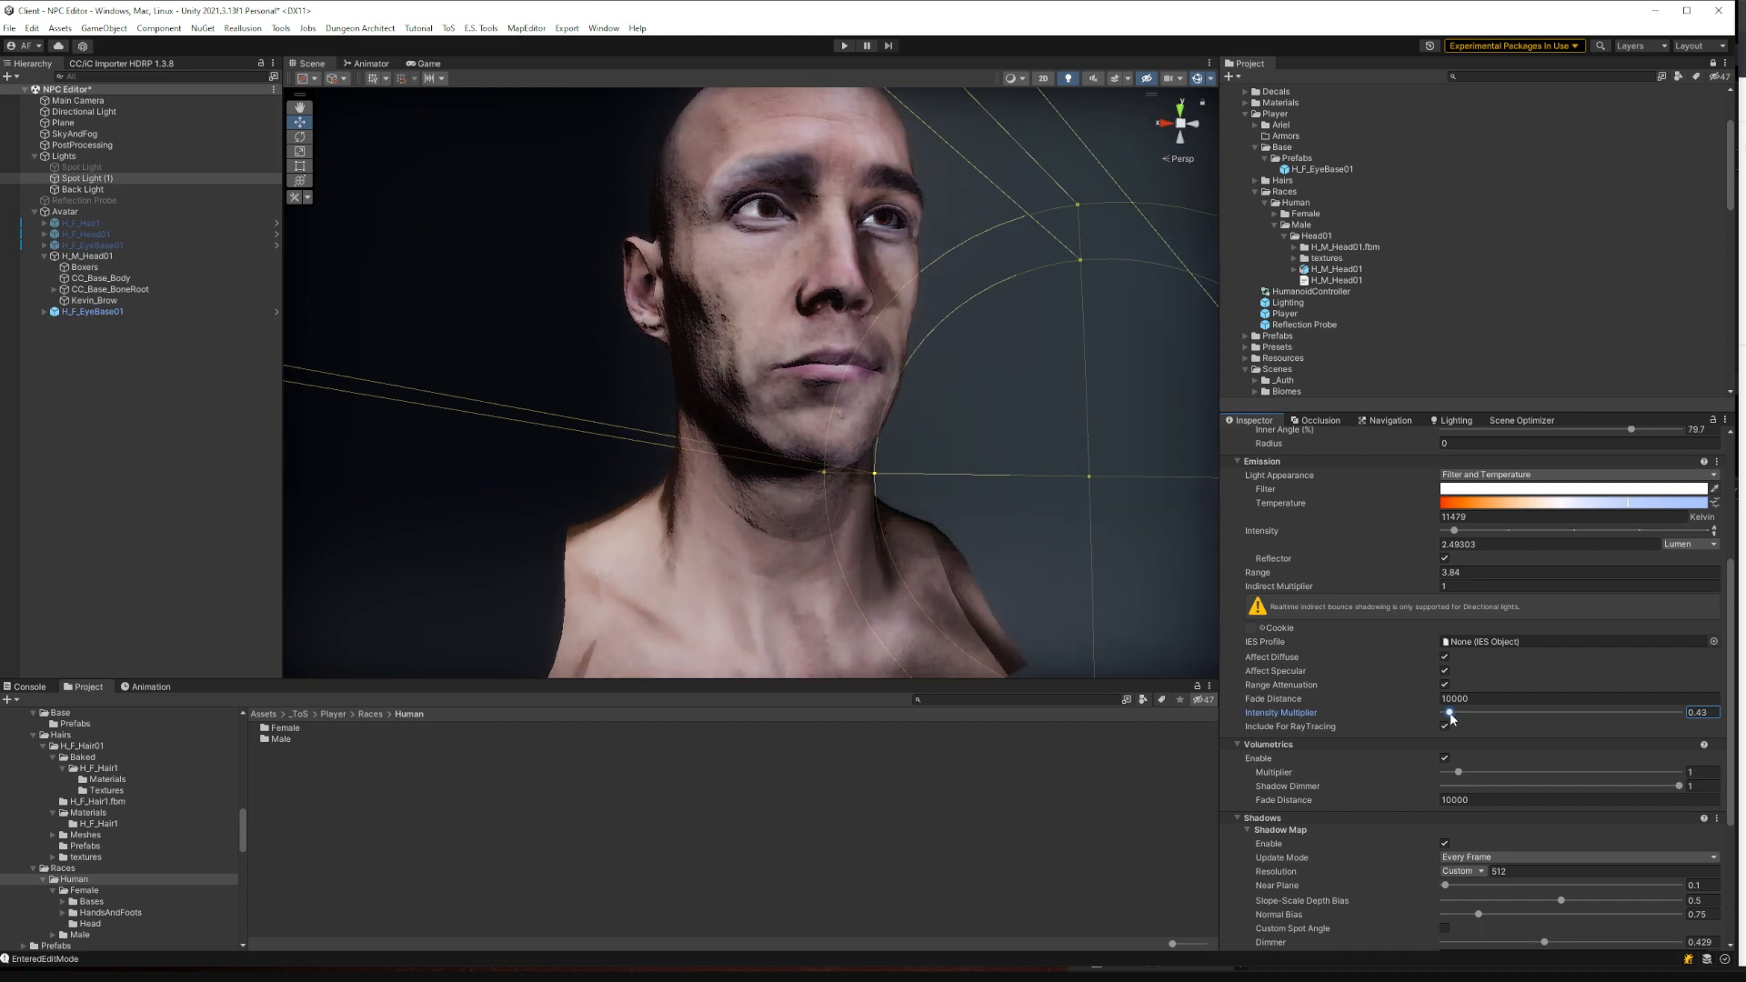
mouse_move(1454, 531)
mouse_down()
mouse_move(1474, 541)
mouse_move(1452, 535)
mouse_up()
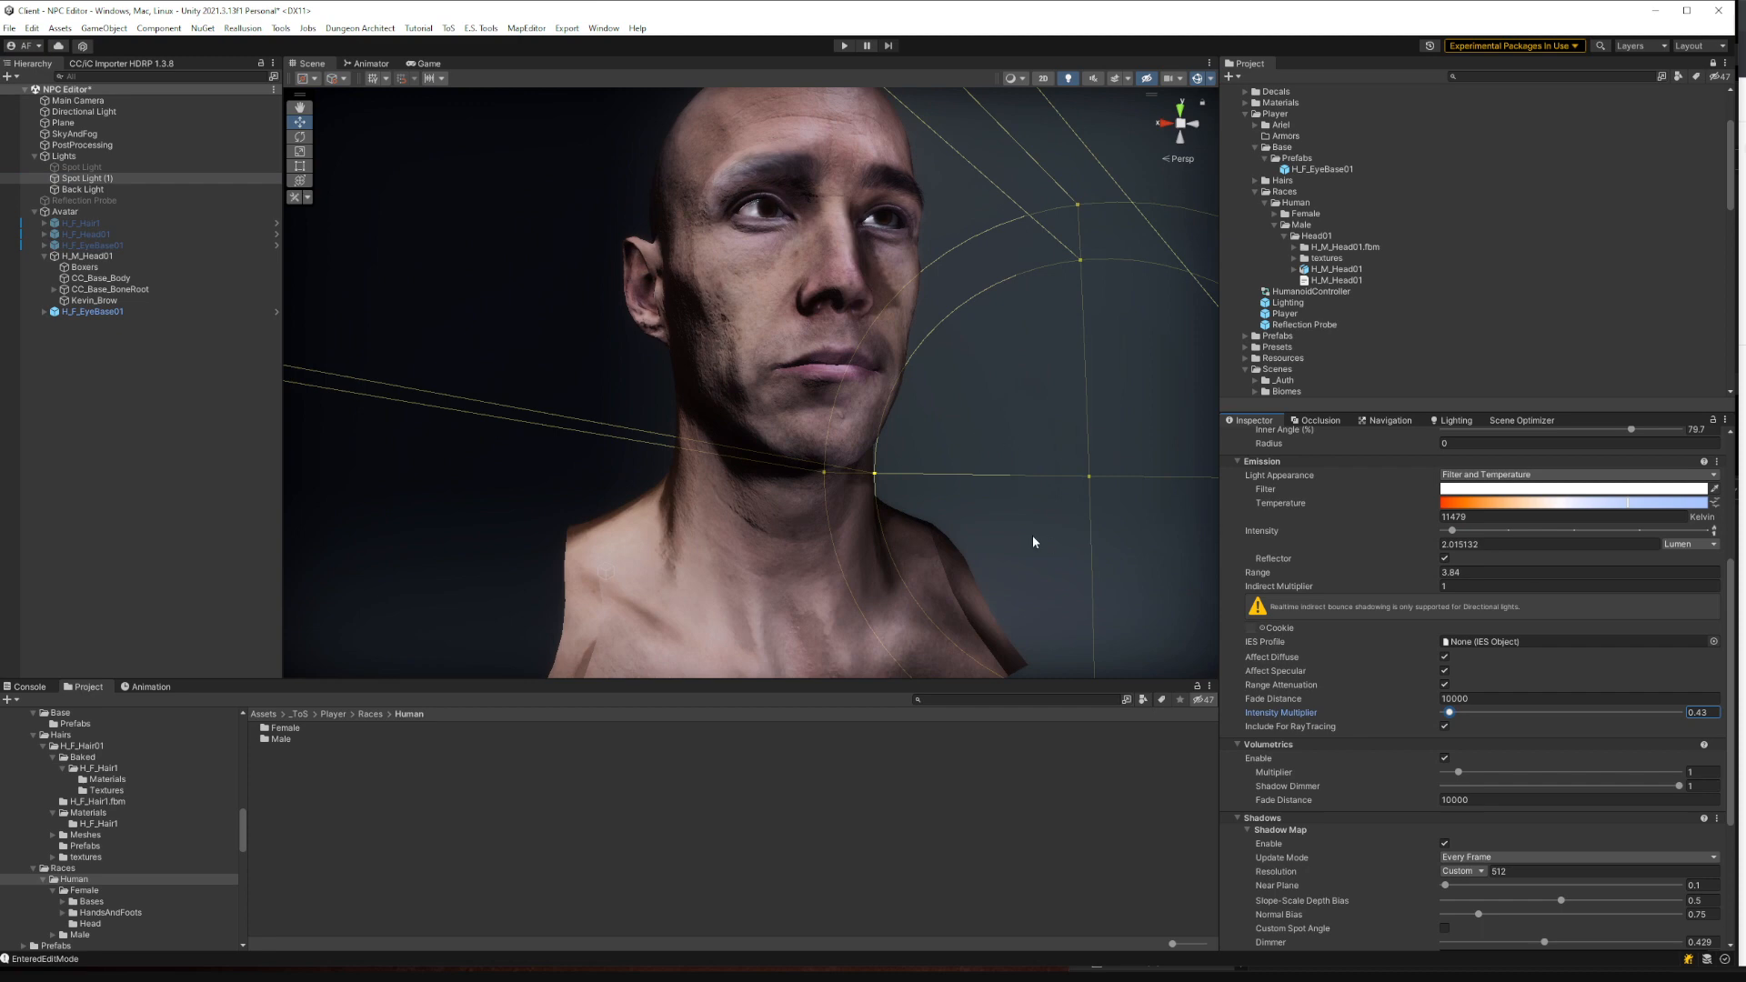
Examine the male head's skin and shadows under the adjusted spot light from both sides, closer and farther away
alt+drag(1080, 452, 950, 421)
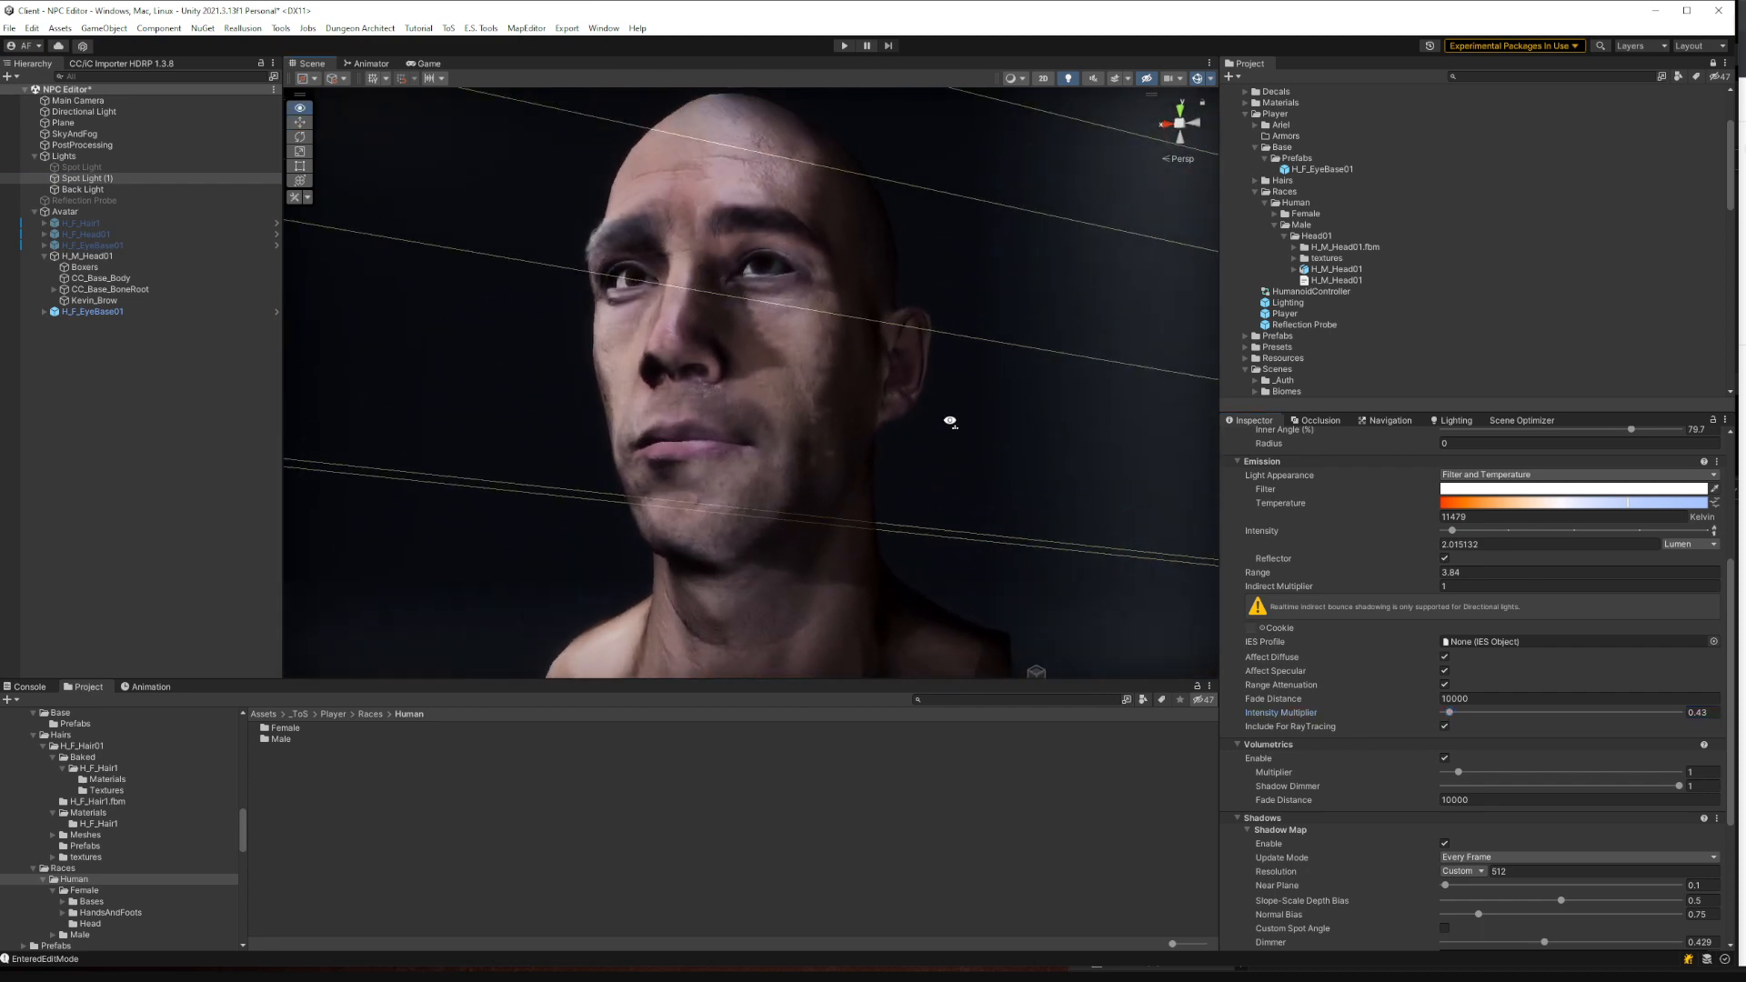
scroll(952, 417, up, 5)
scroll(979, 421, down, 6)
scroll(978, 409, up, 4)
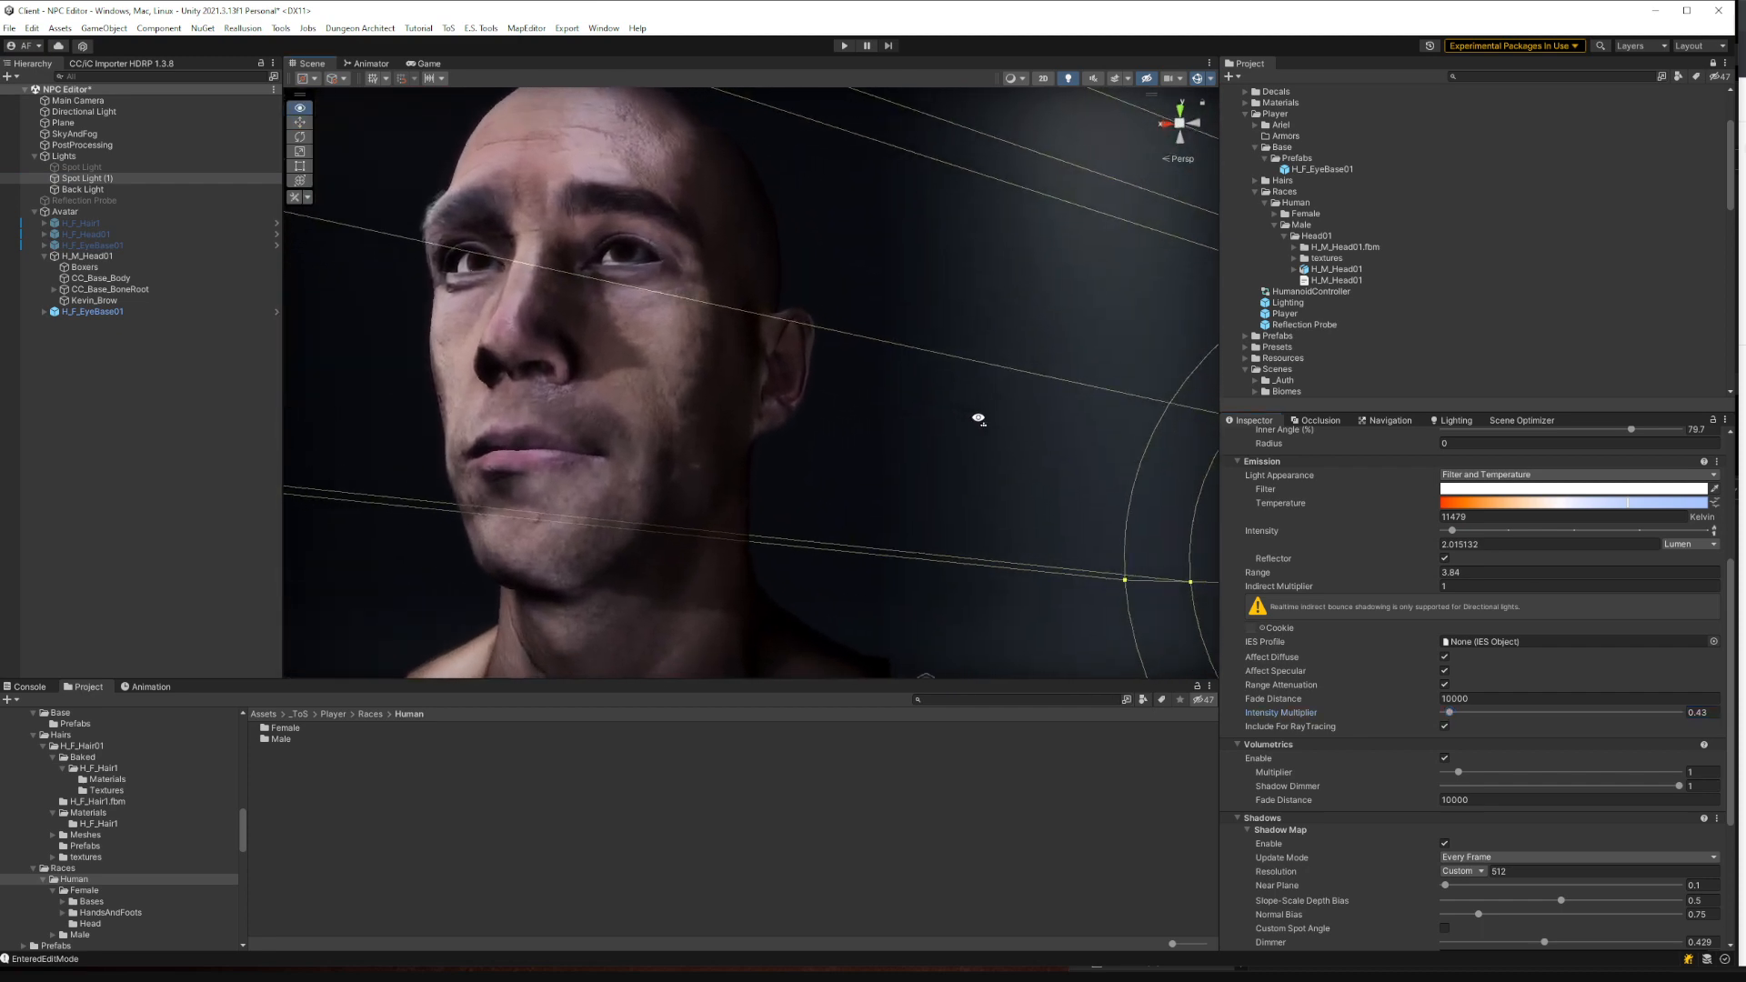
scroll(981, 418, down, 4)
mouse_move(983, 418)
alt+mouse_down()
mouse_move(1018, 420)
mouse_move(995, 417)
alt+mouse_up()
scroll(1028, 421, up, 5)
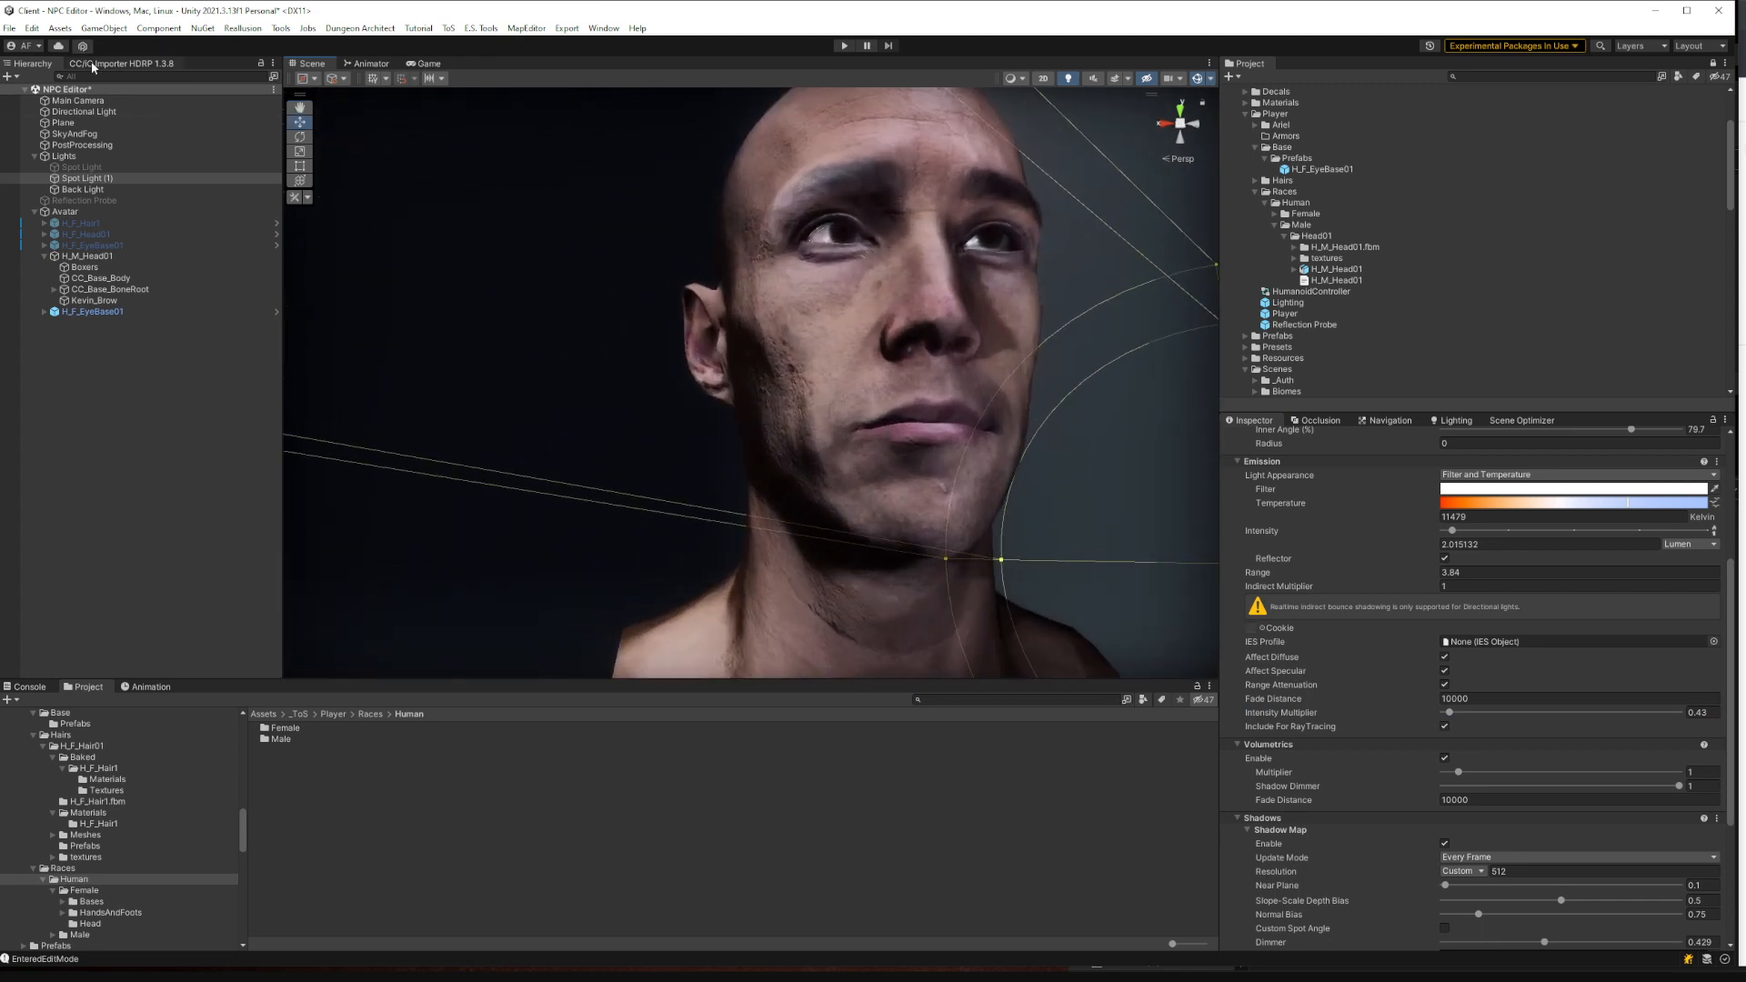
Save the scene and select the H_M_Head01 character in the CC/iC Importer
key(ctrl+s)
click(142, 63)
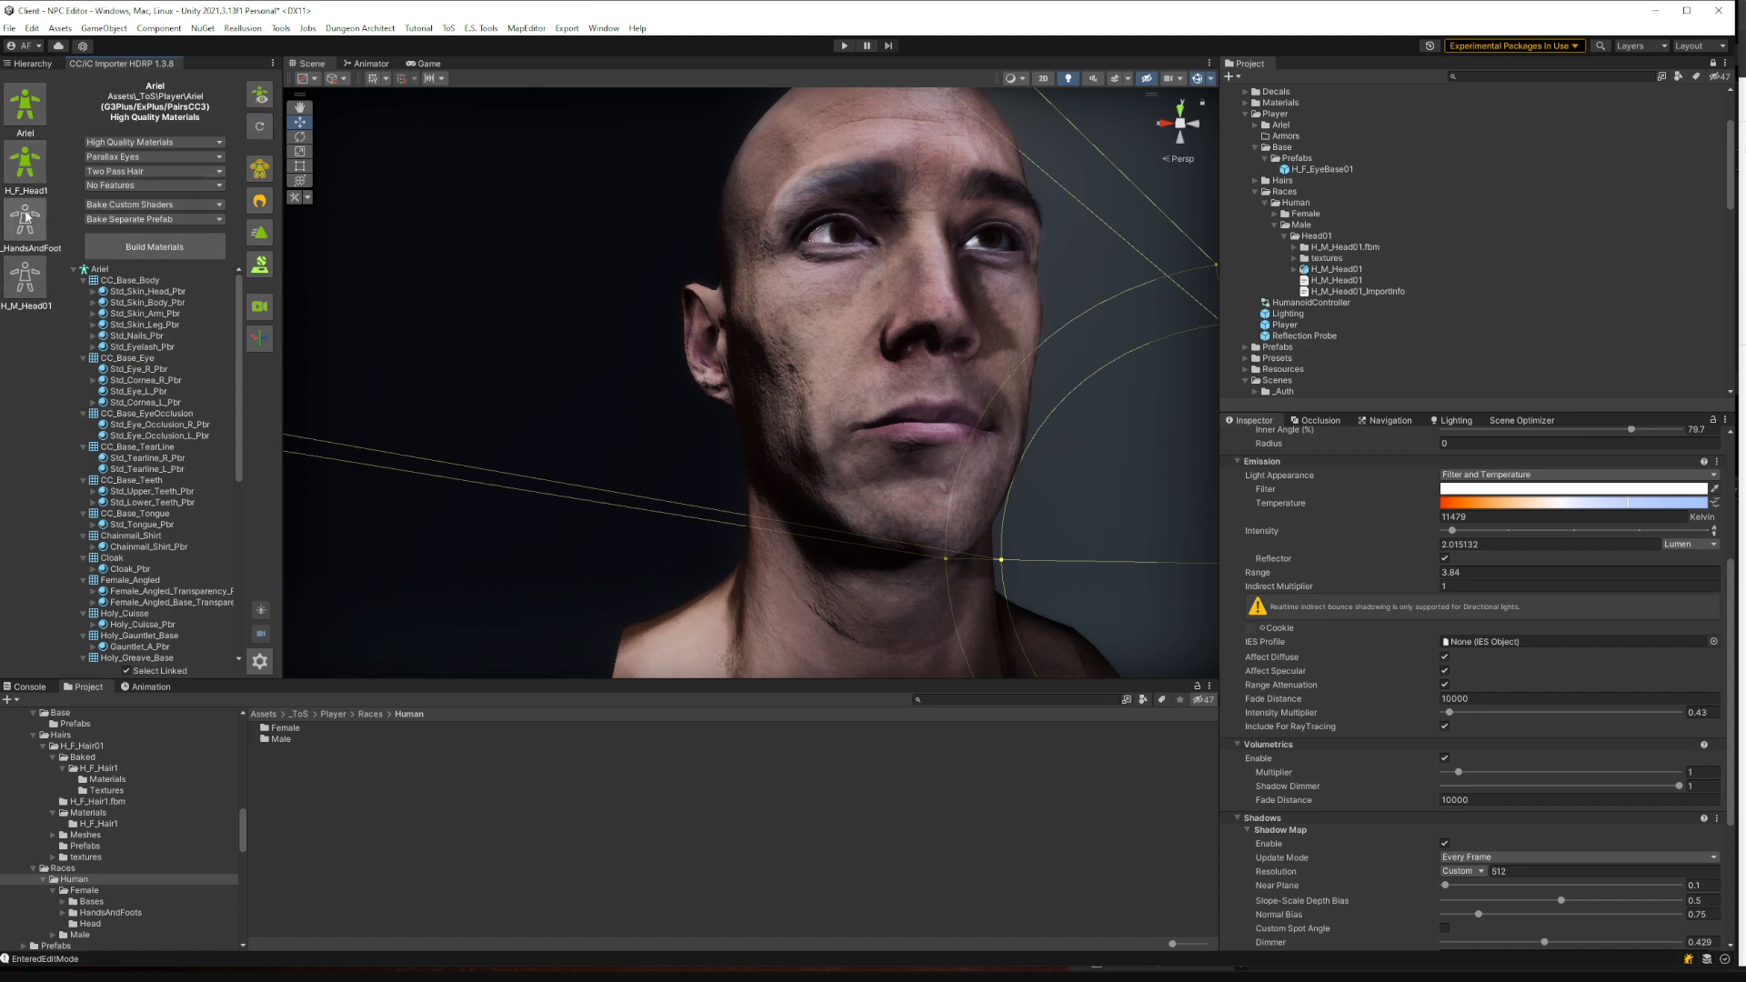
click(26, 279)
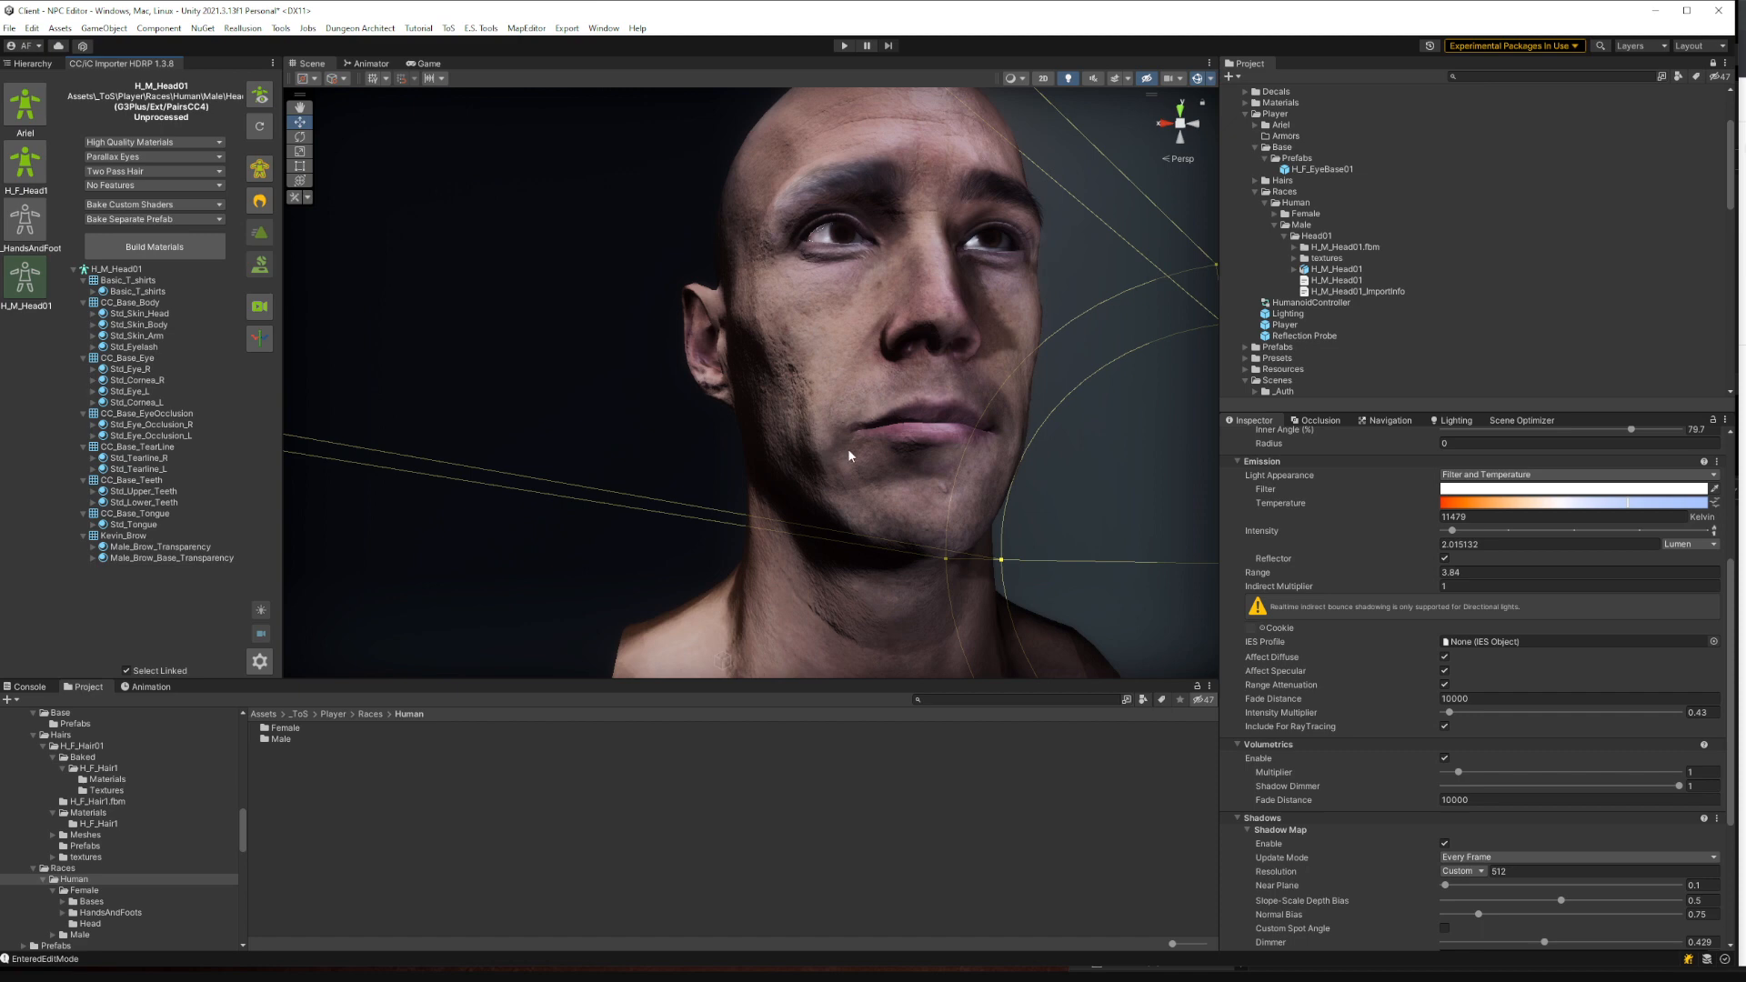
Review the materials assigned to the male head's CC_Base_Body mesh and locate the Std_Skin_Head material asset
click(874, 376)
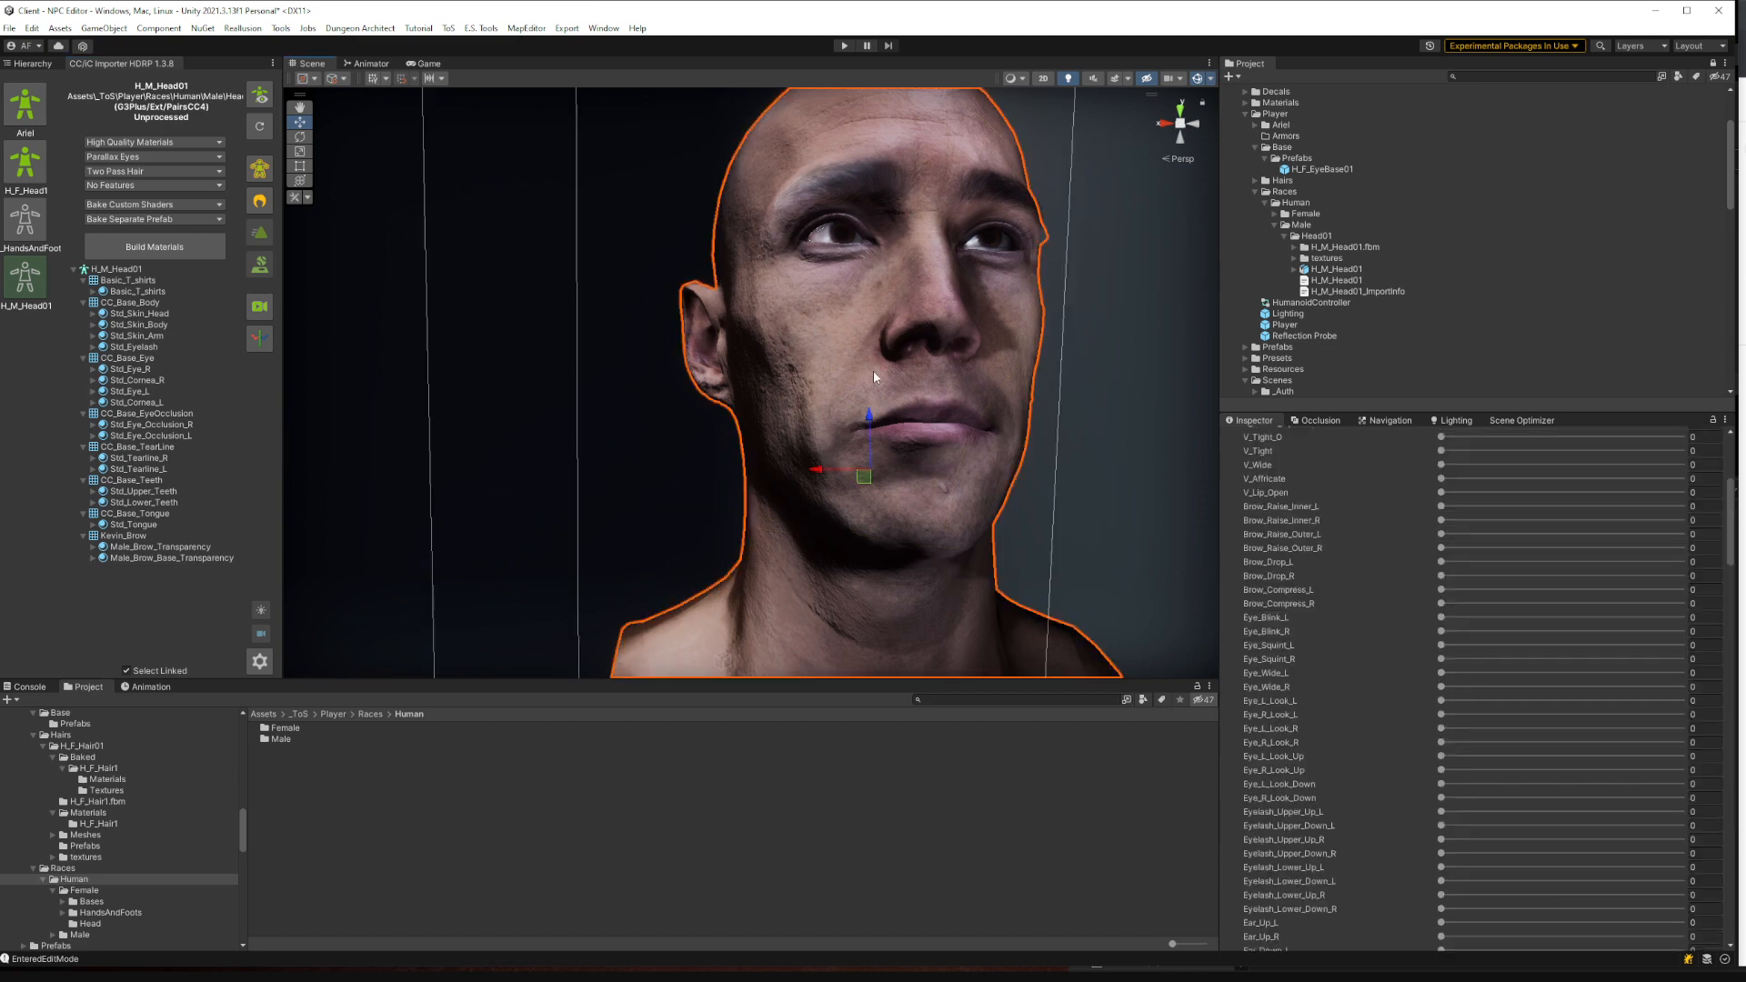
scroll(1355, 538, up, 4)
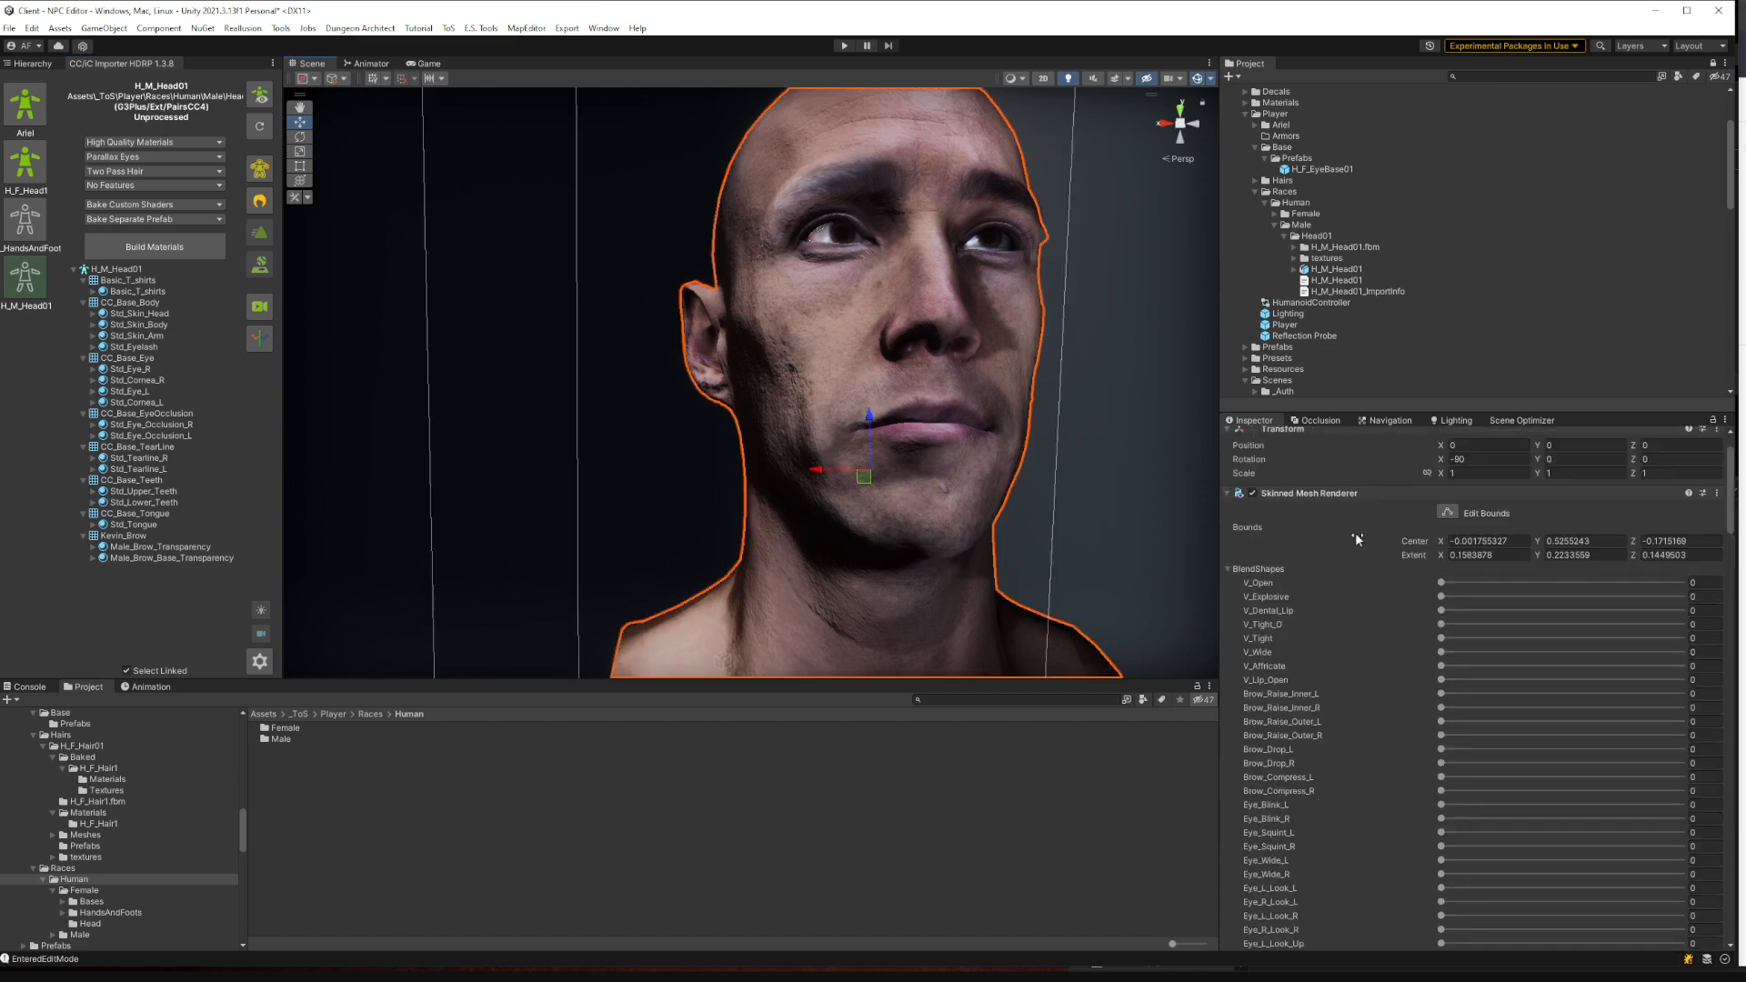
click(1238, 567)
click(1475, 656)
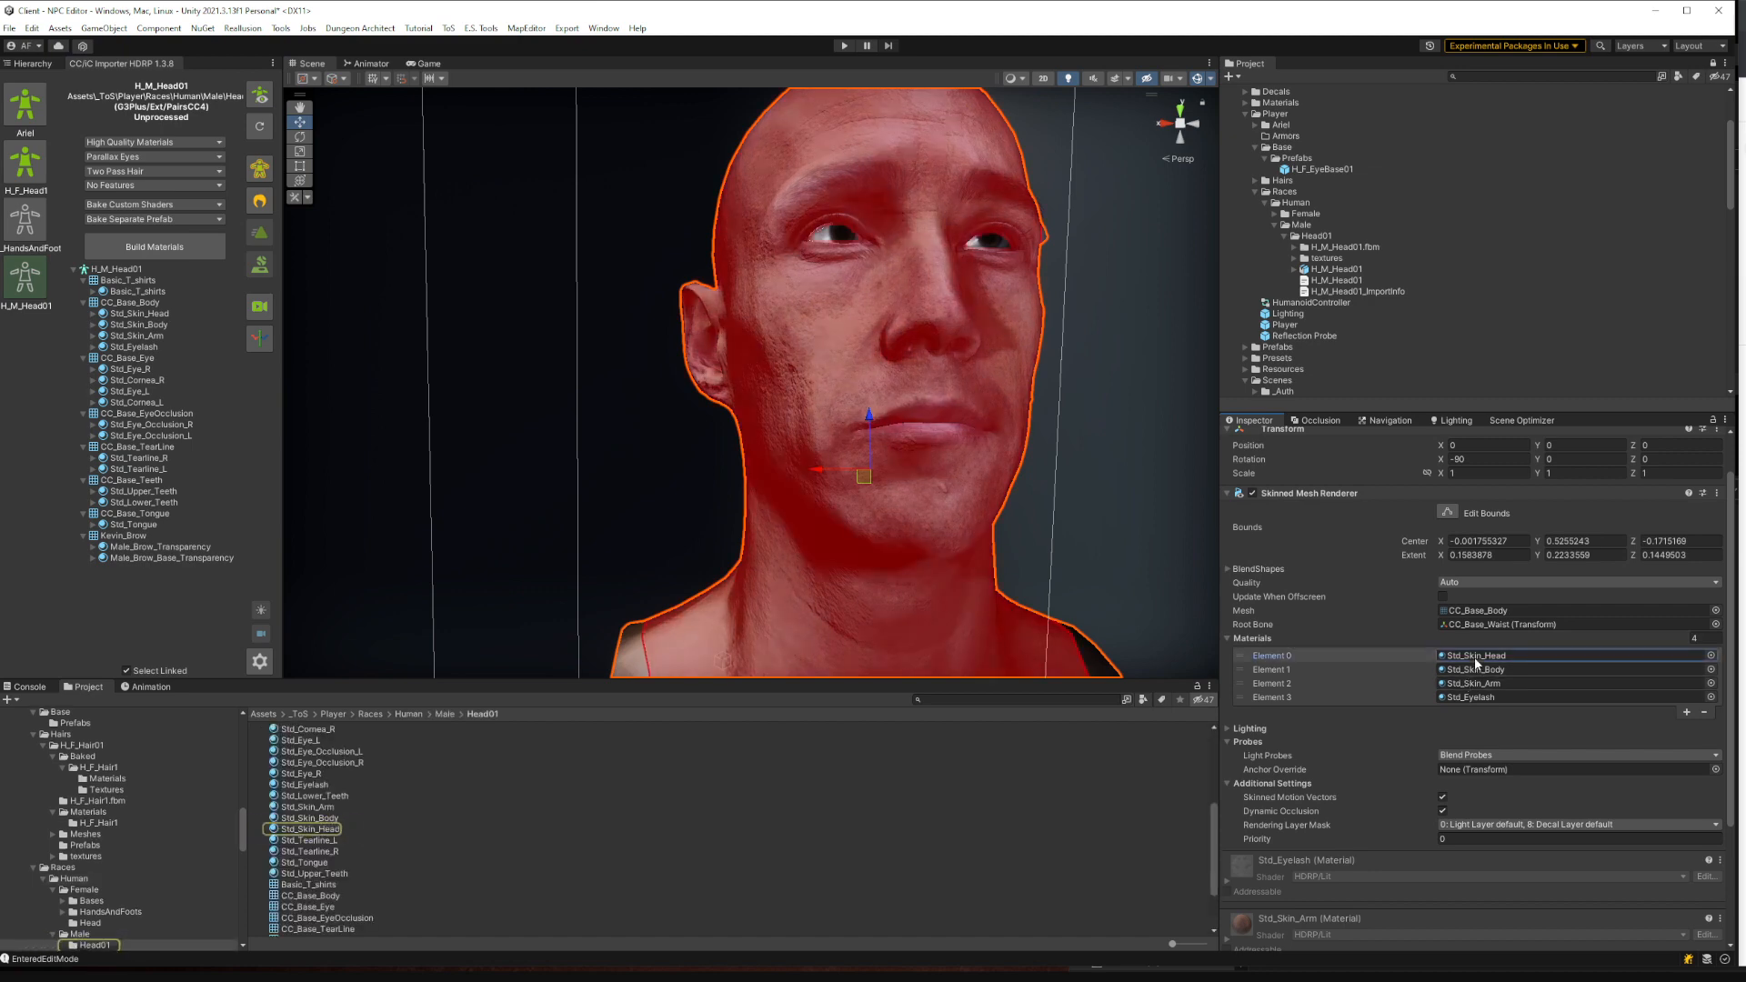
scroll(1379, 780, down, 4)
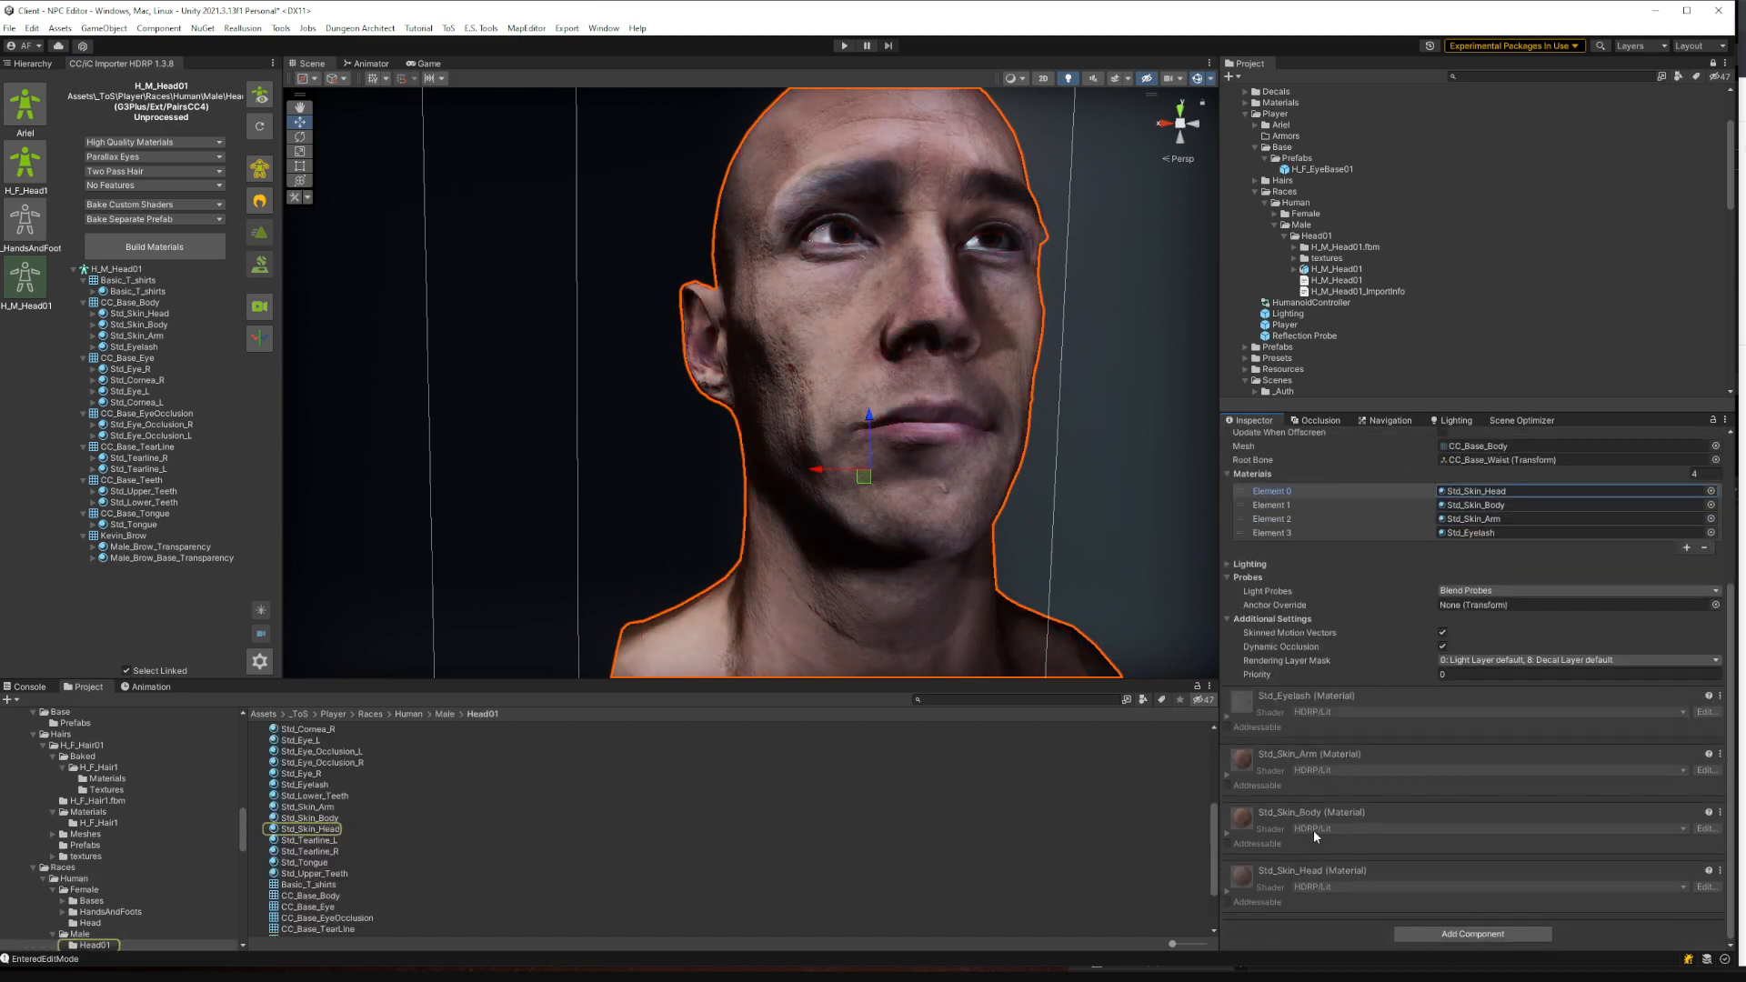
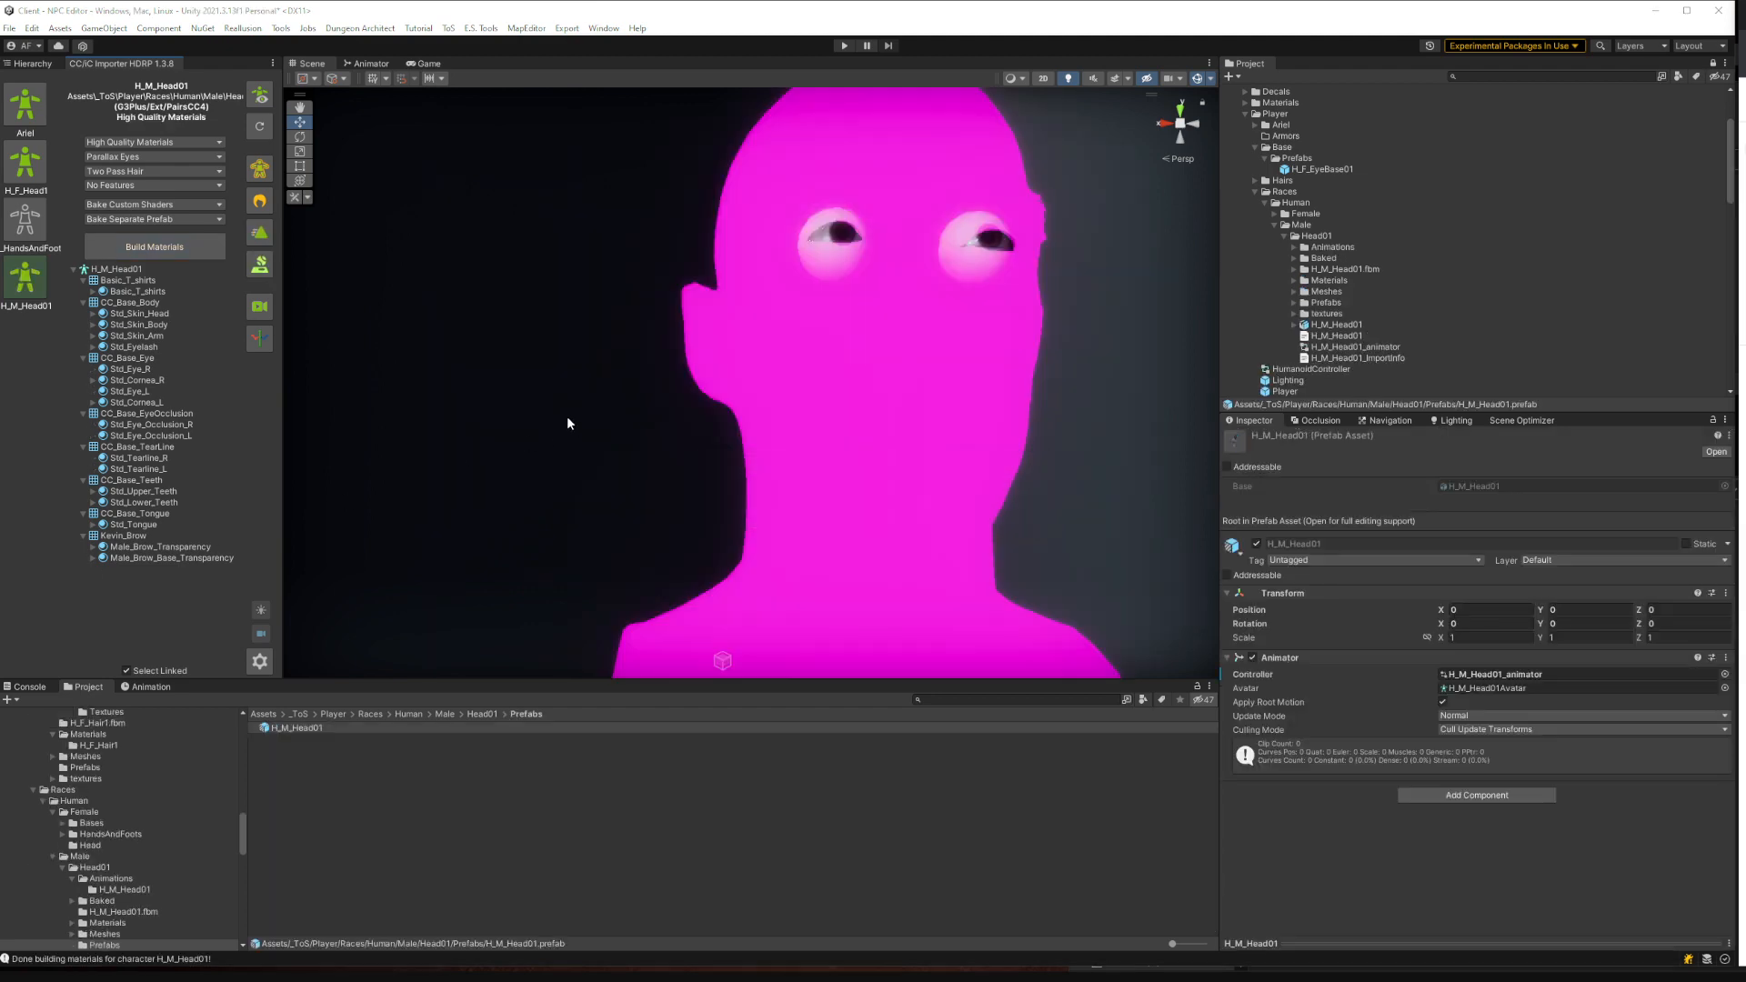
Check the CC_Base_Body material slots and delete the old H_M_Head01 object from the scene
click(838, 380)
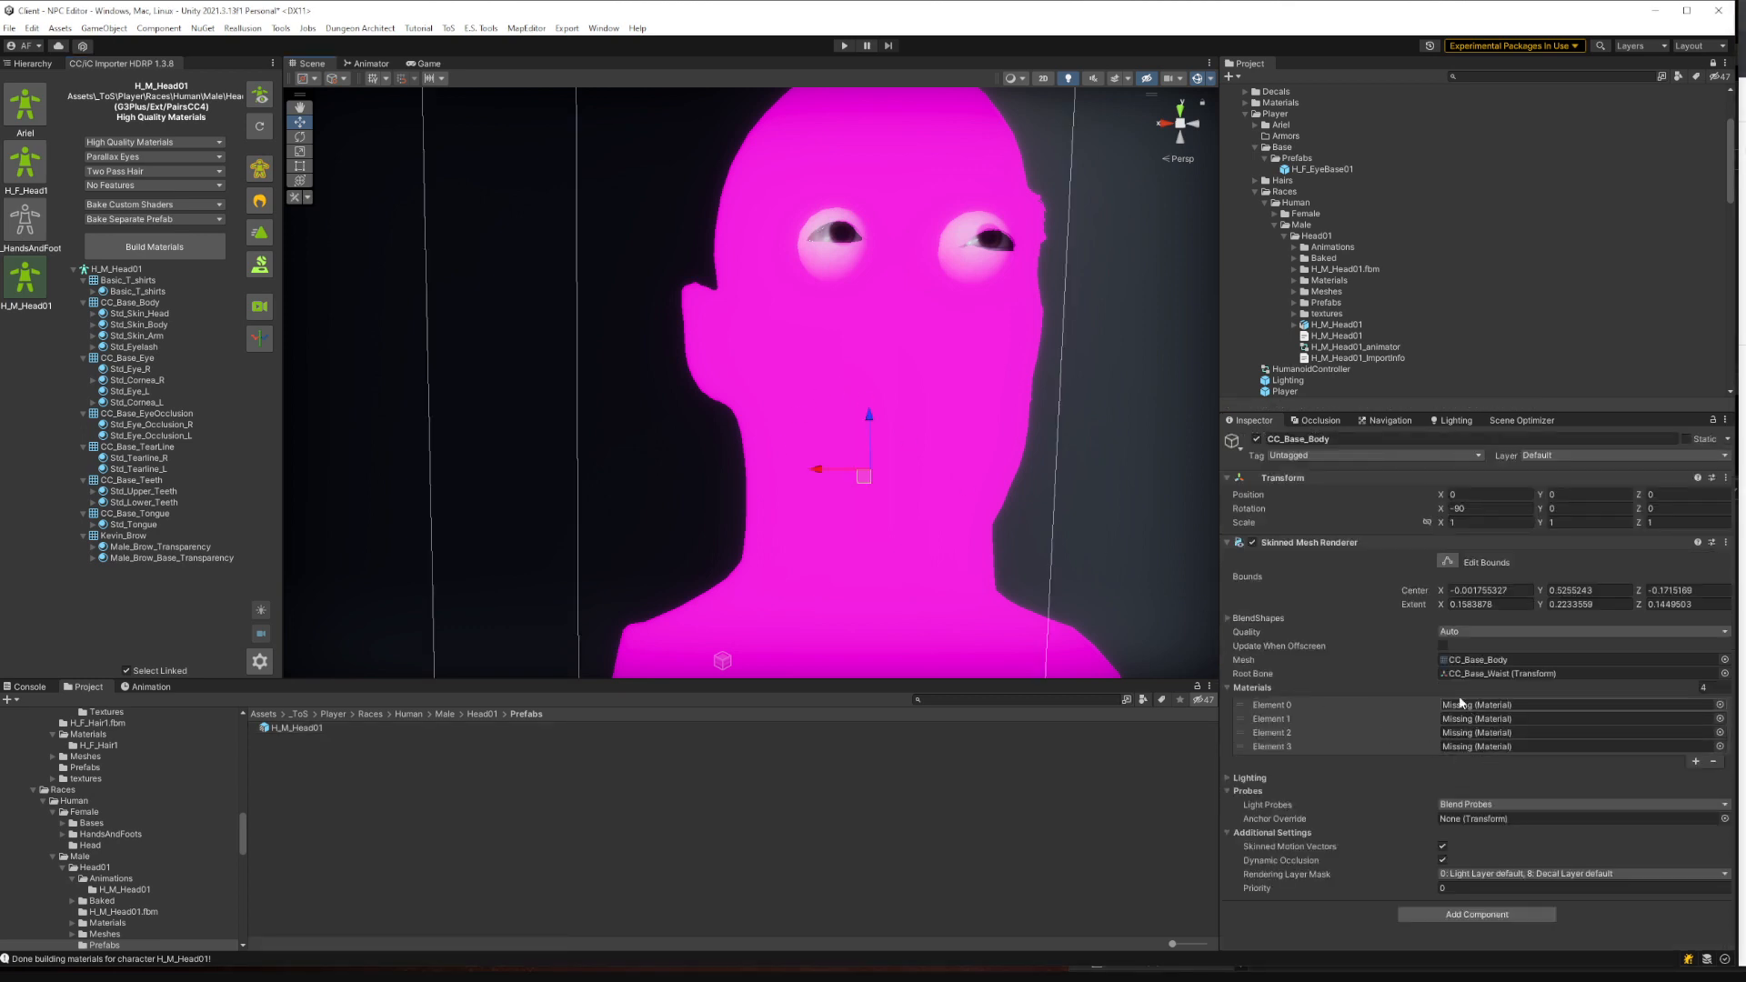
click(37, 65)
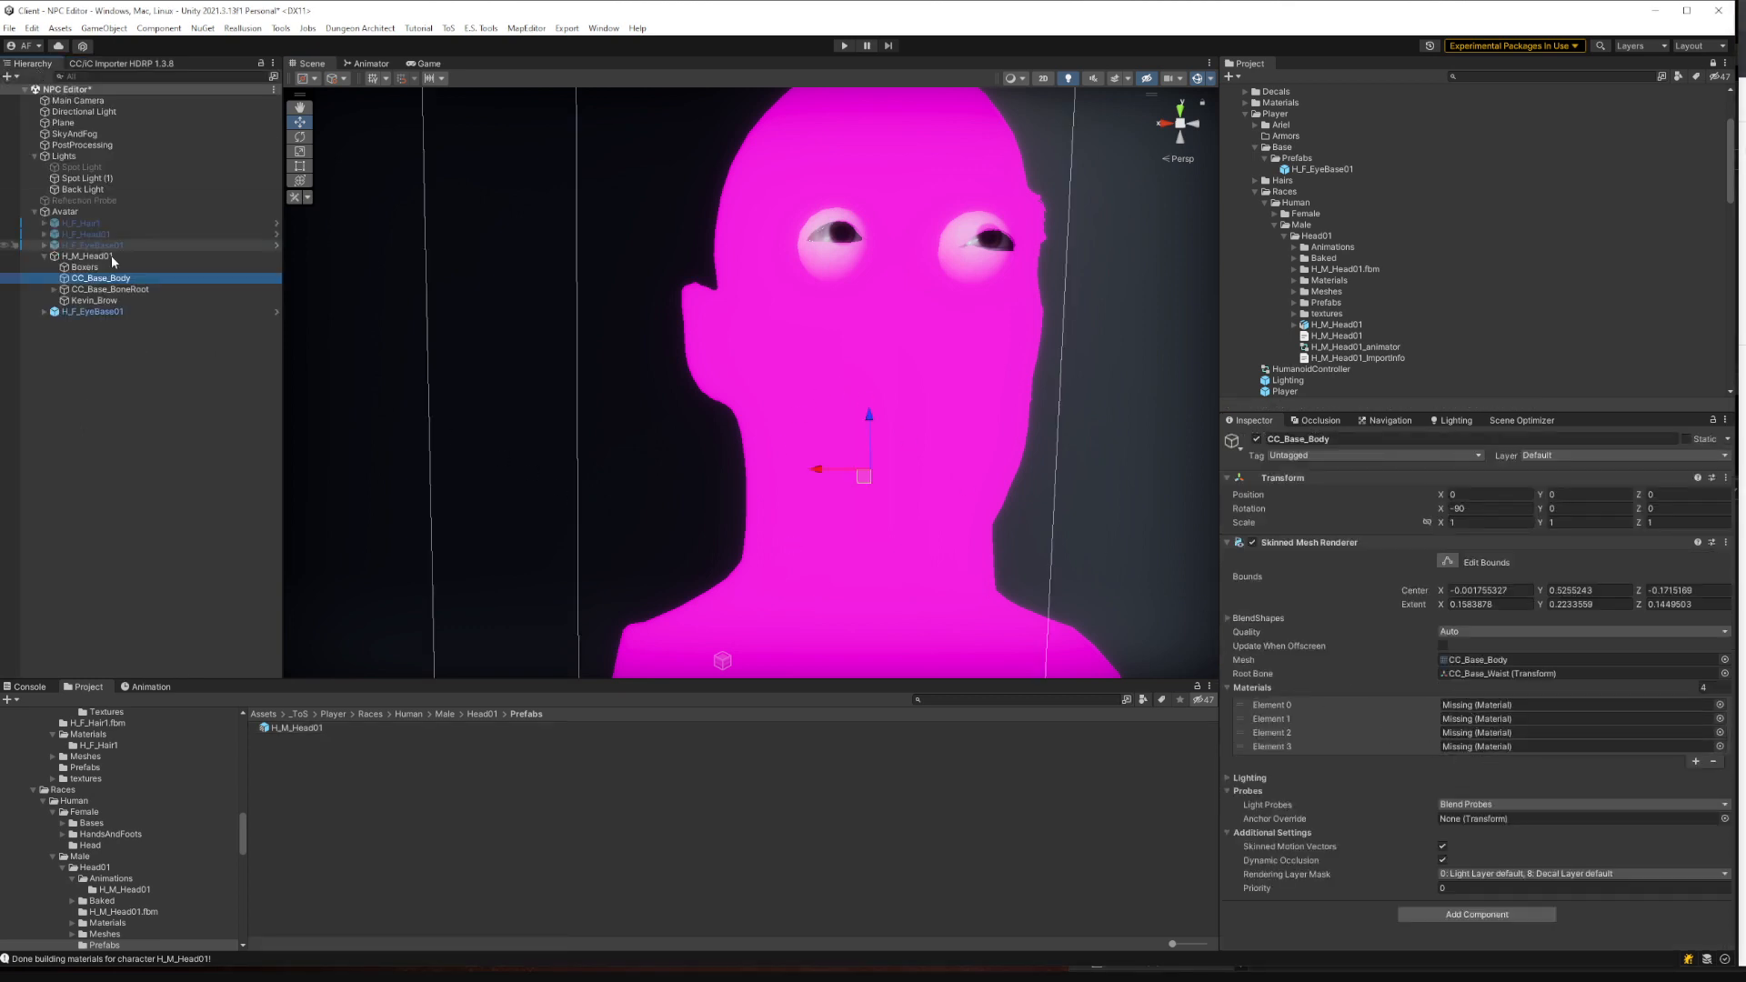
click(91, 255)
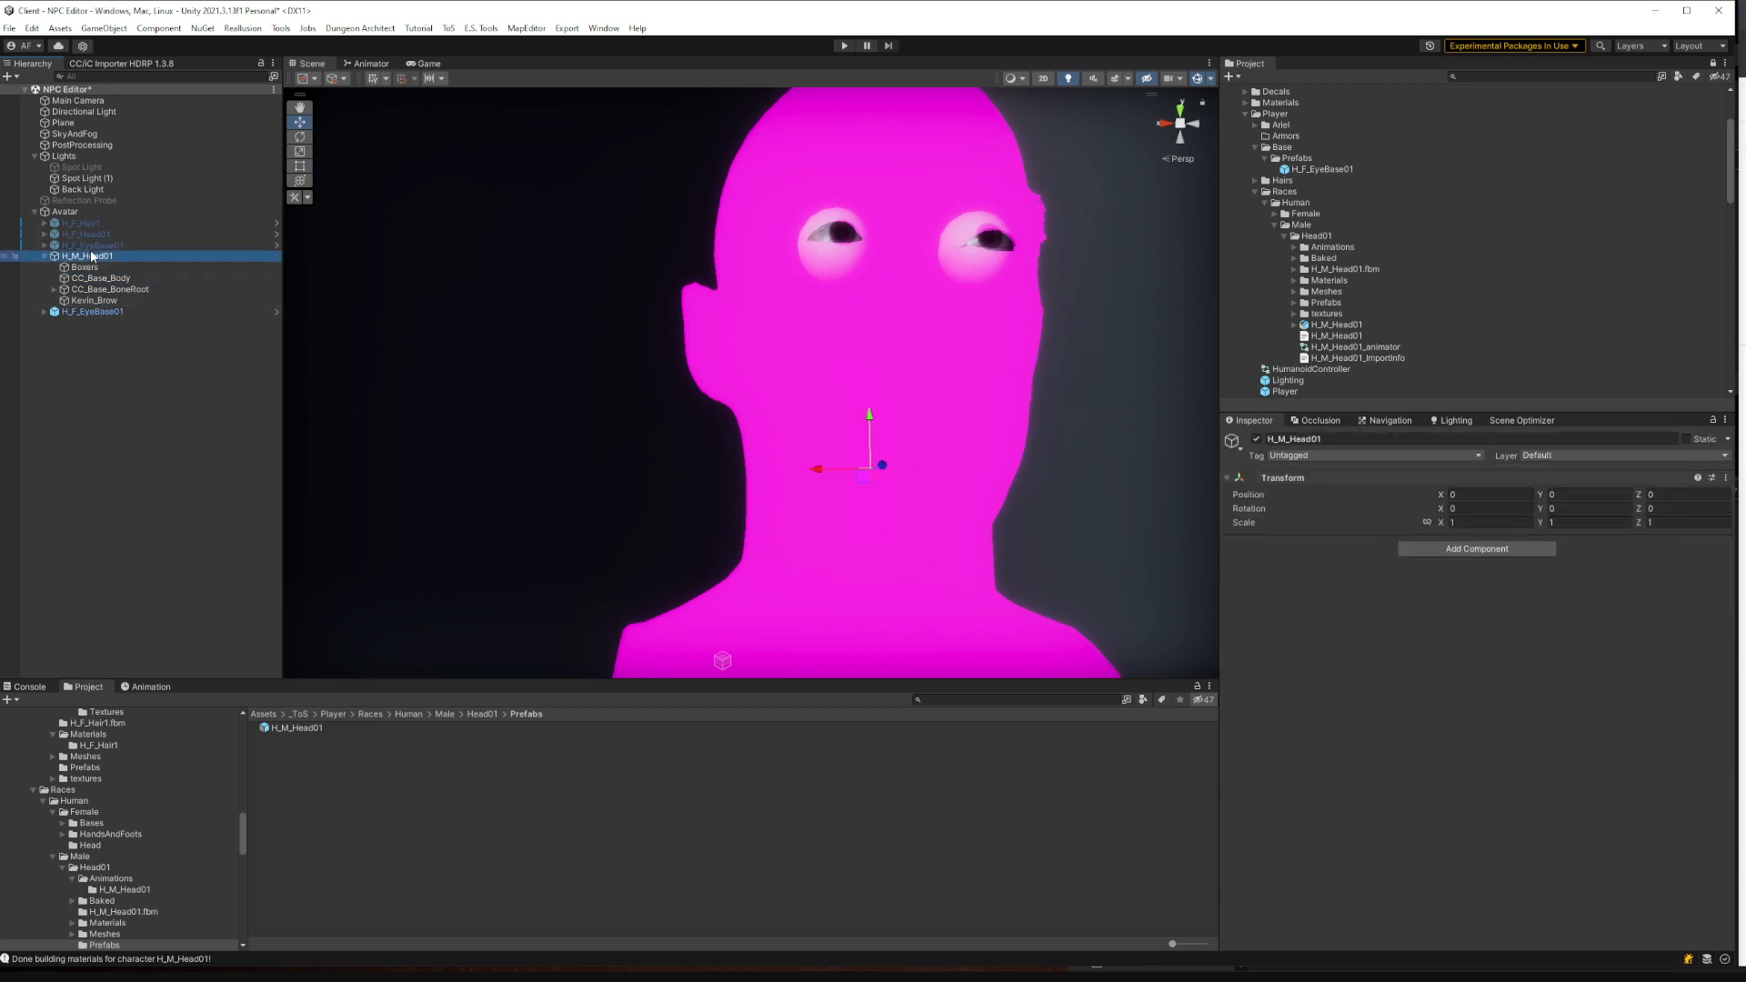
key(Delete)
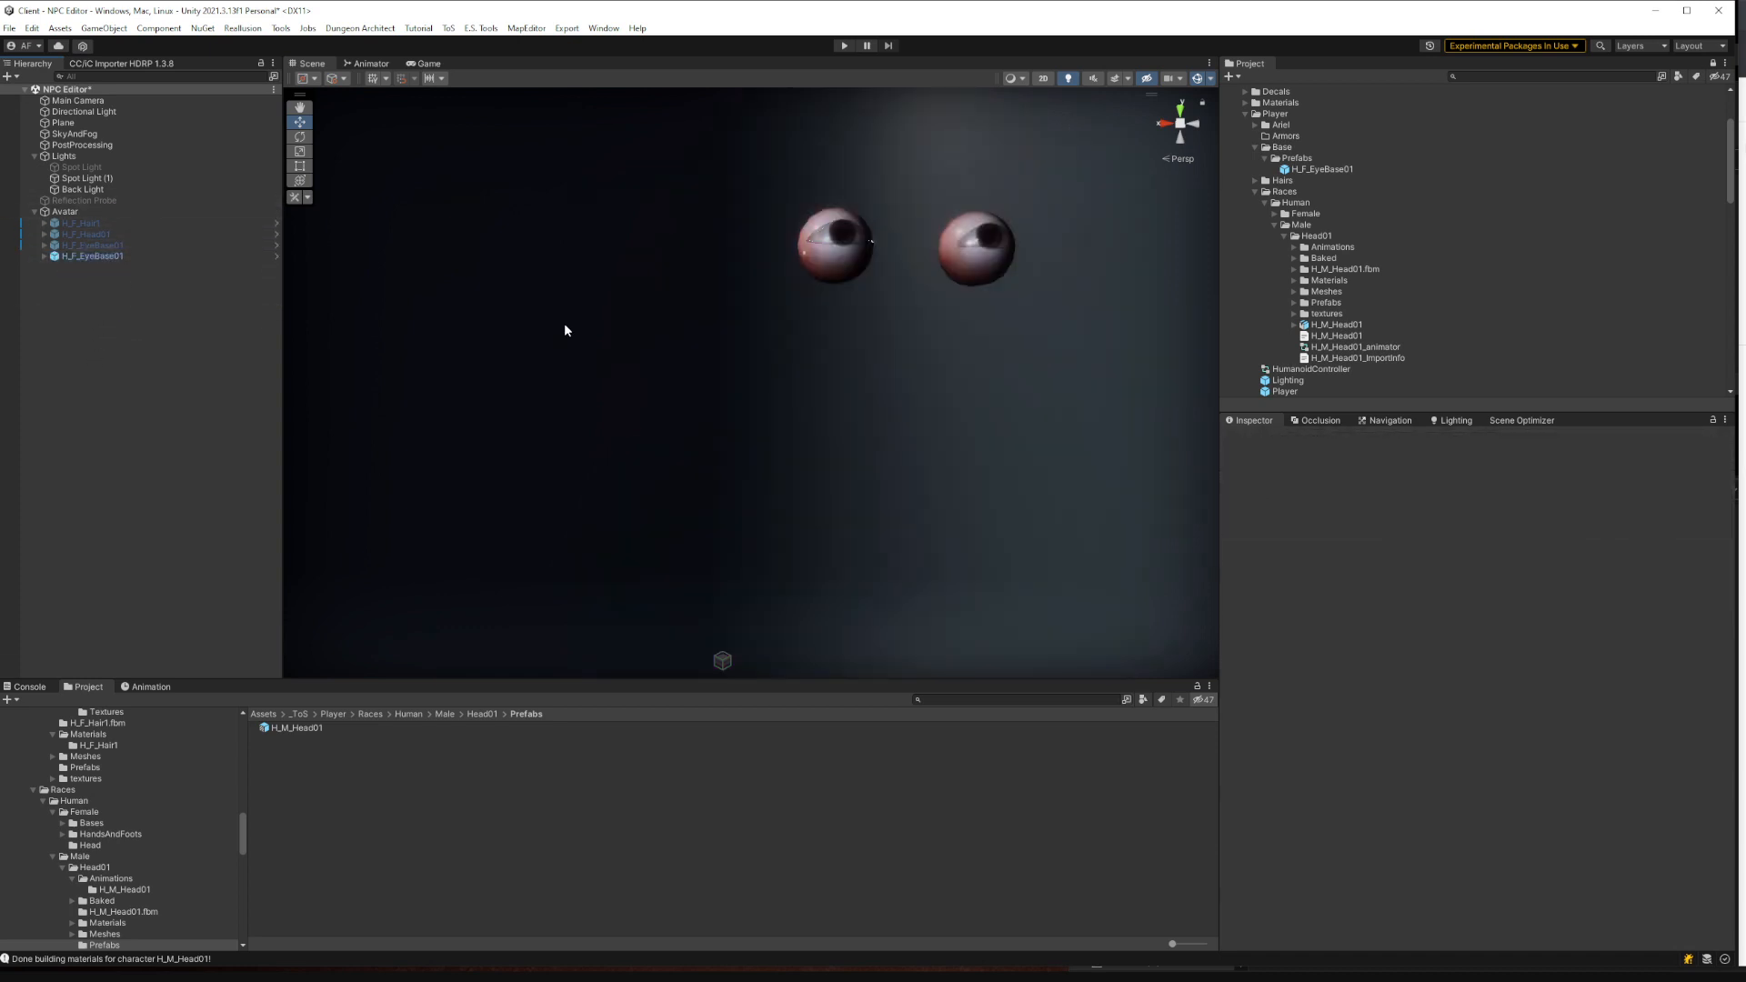
Add the rebuilt H_M_Head01 model from the Male/Head01 folder to the scene and view it up close
scroll(1331, 292, down, 2)
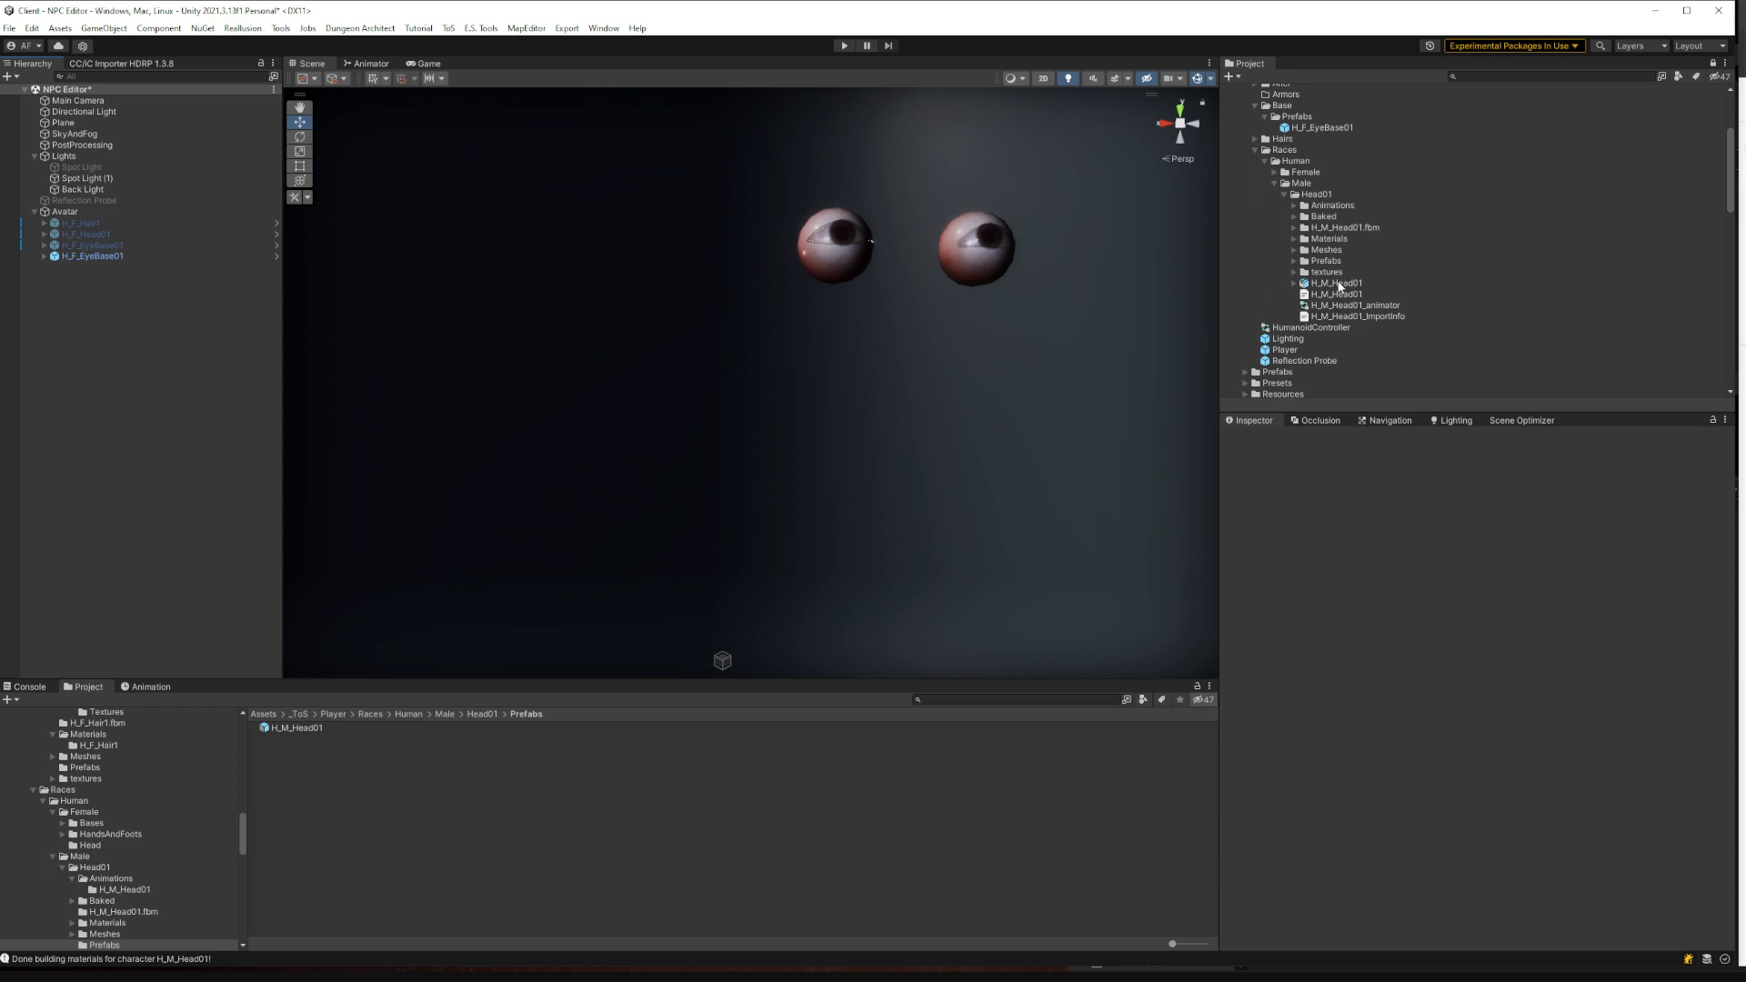
drag(1339, 288, 151, 314)
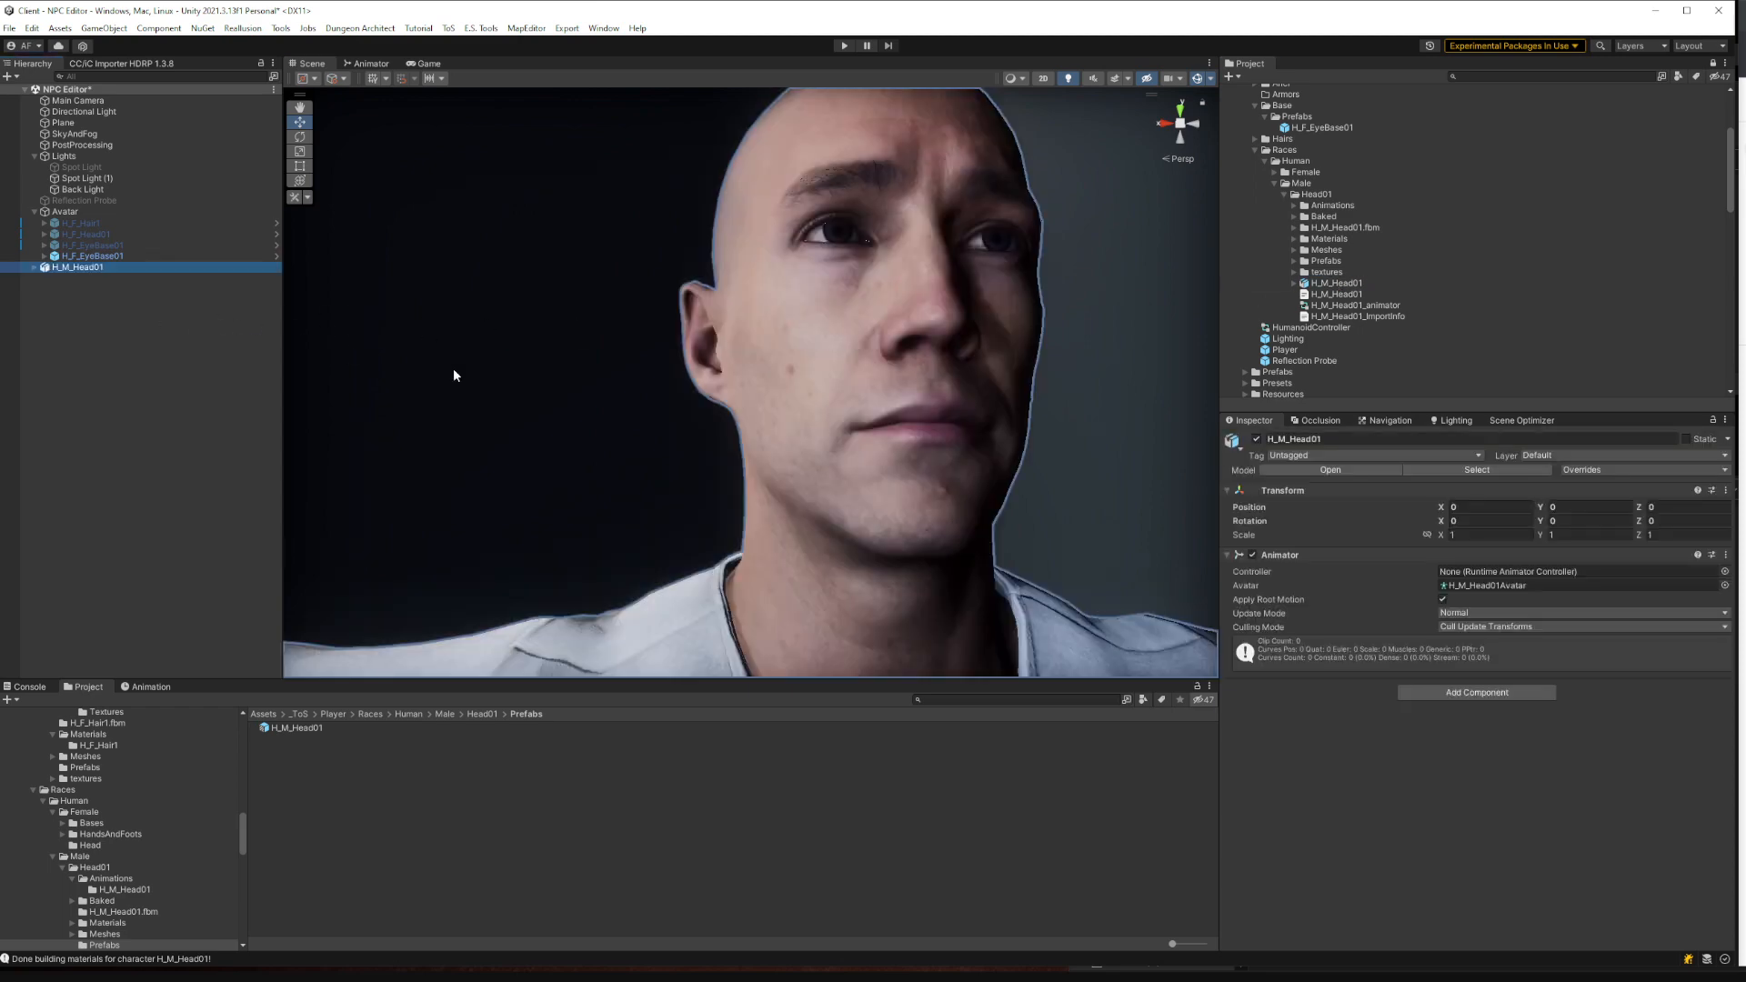
right_drag(510, 391, 558, 425)
key(w)
key(f)
key(w)
key(s)
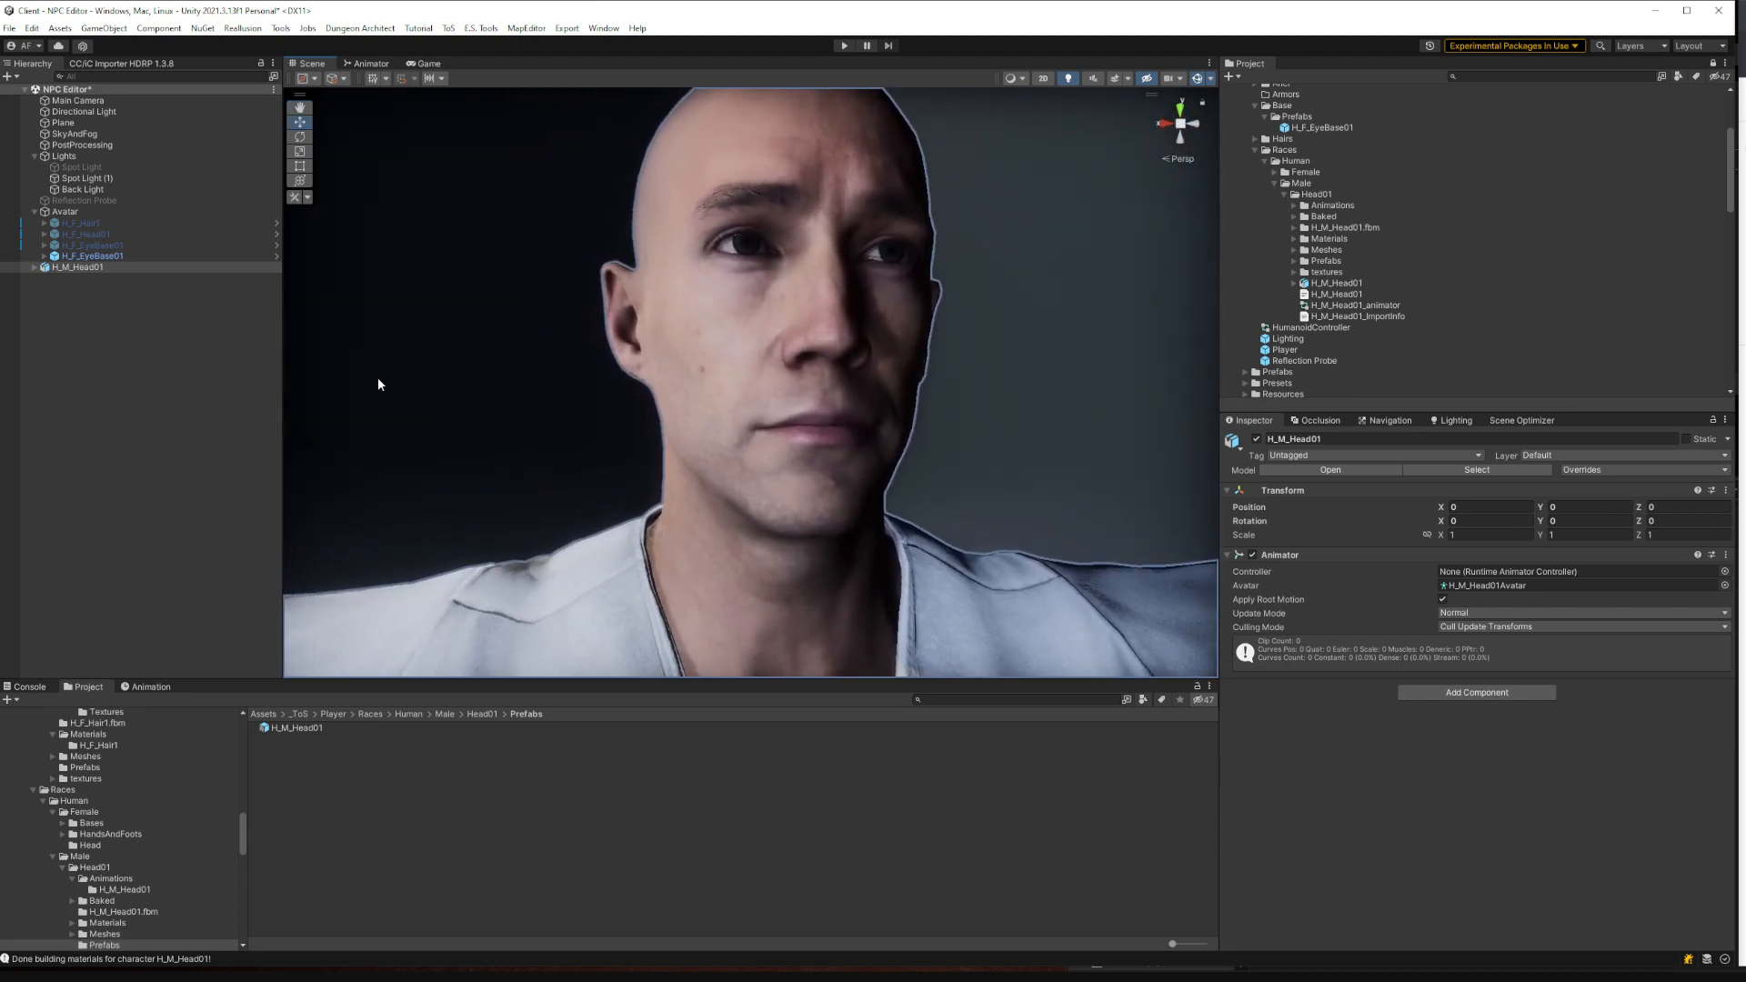
Unpack the new H_M_Head01 prefab instance, parent it to Avatar and expand its child objects
right_click(68, 264)
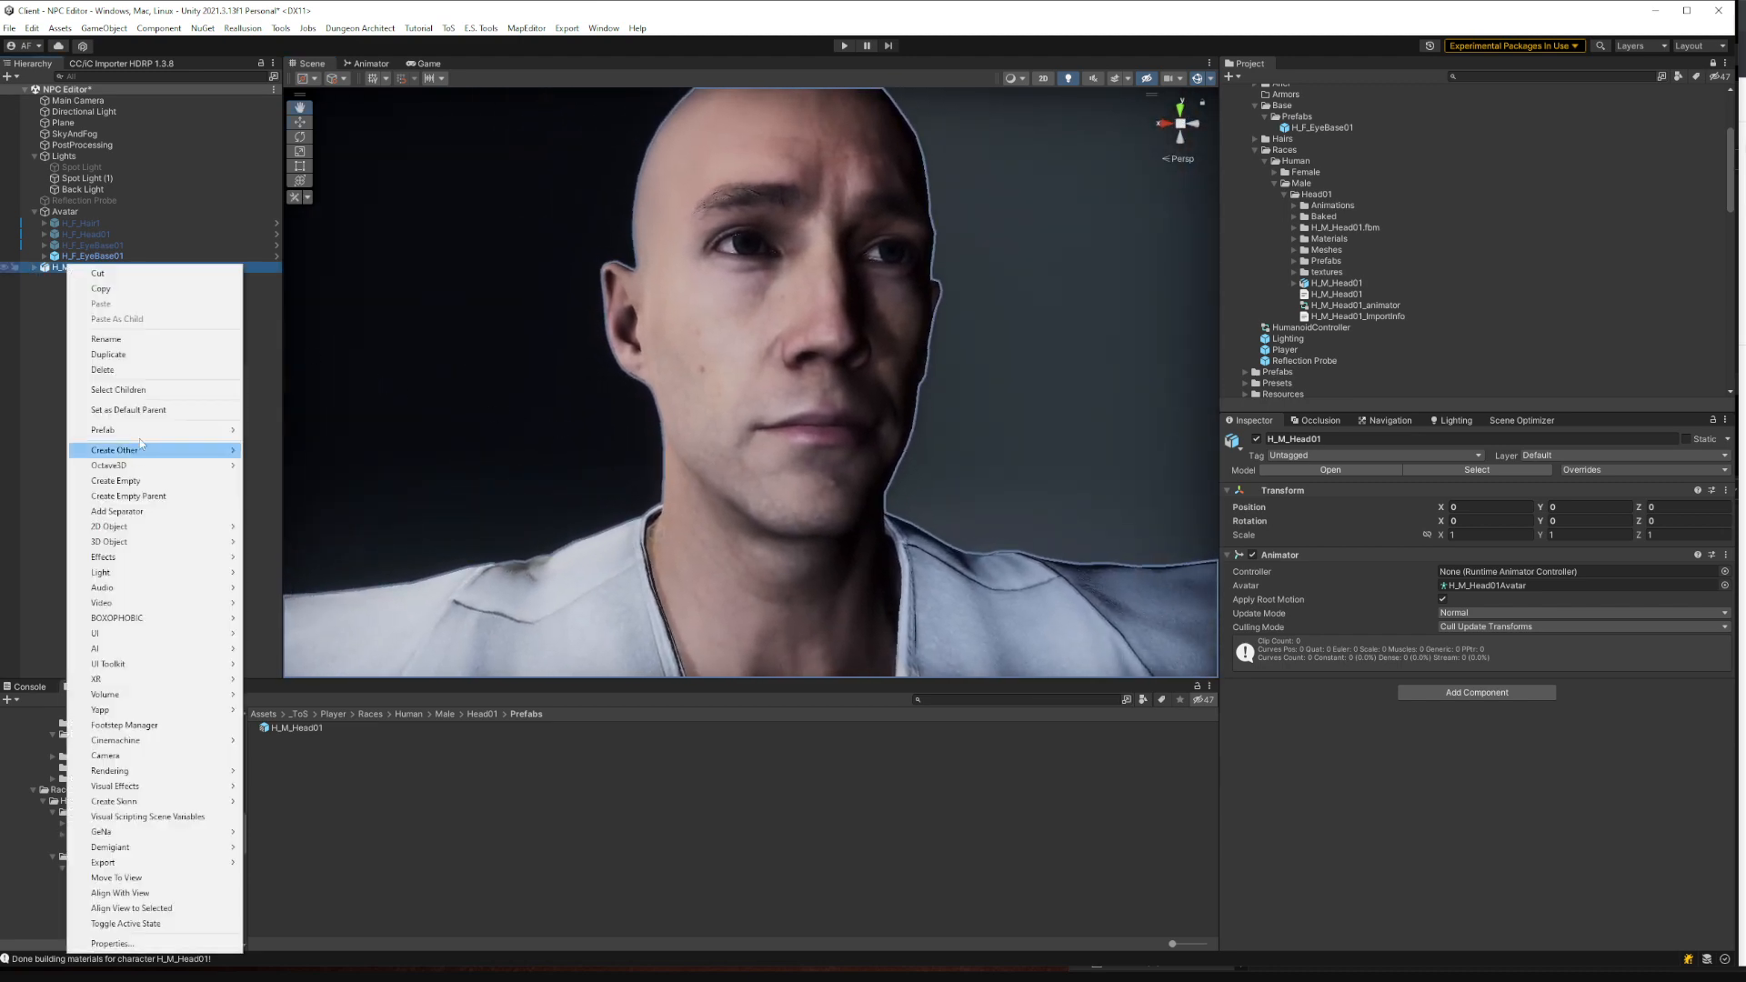
mouse_move(137, 429)
click(278, 475)
drag(80, 268, 74, 221)
click(44, 267)
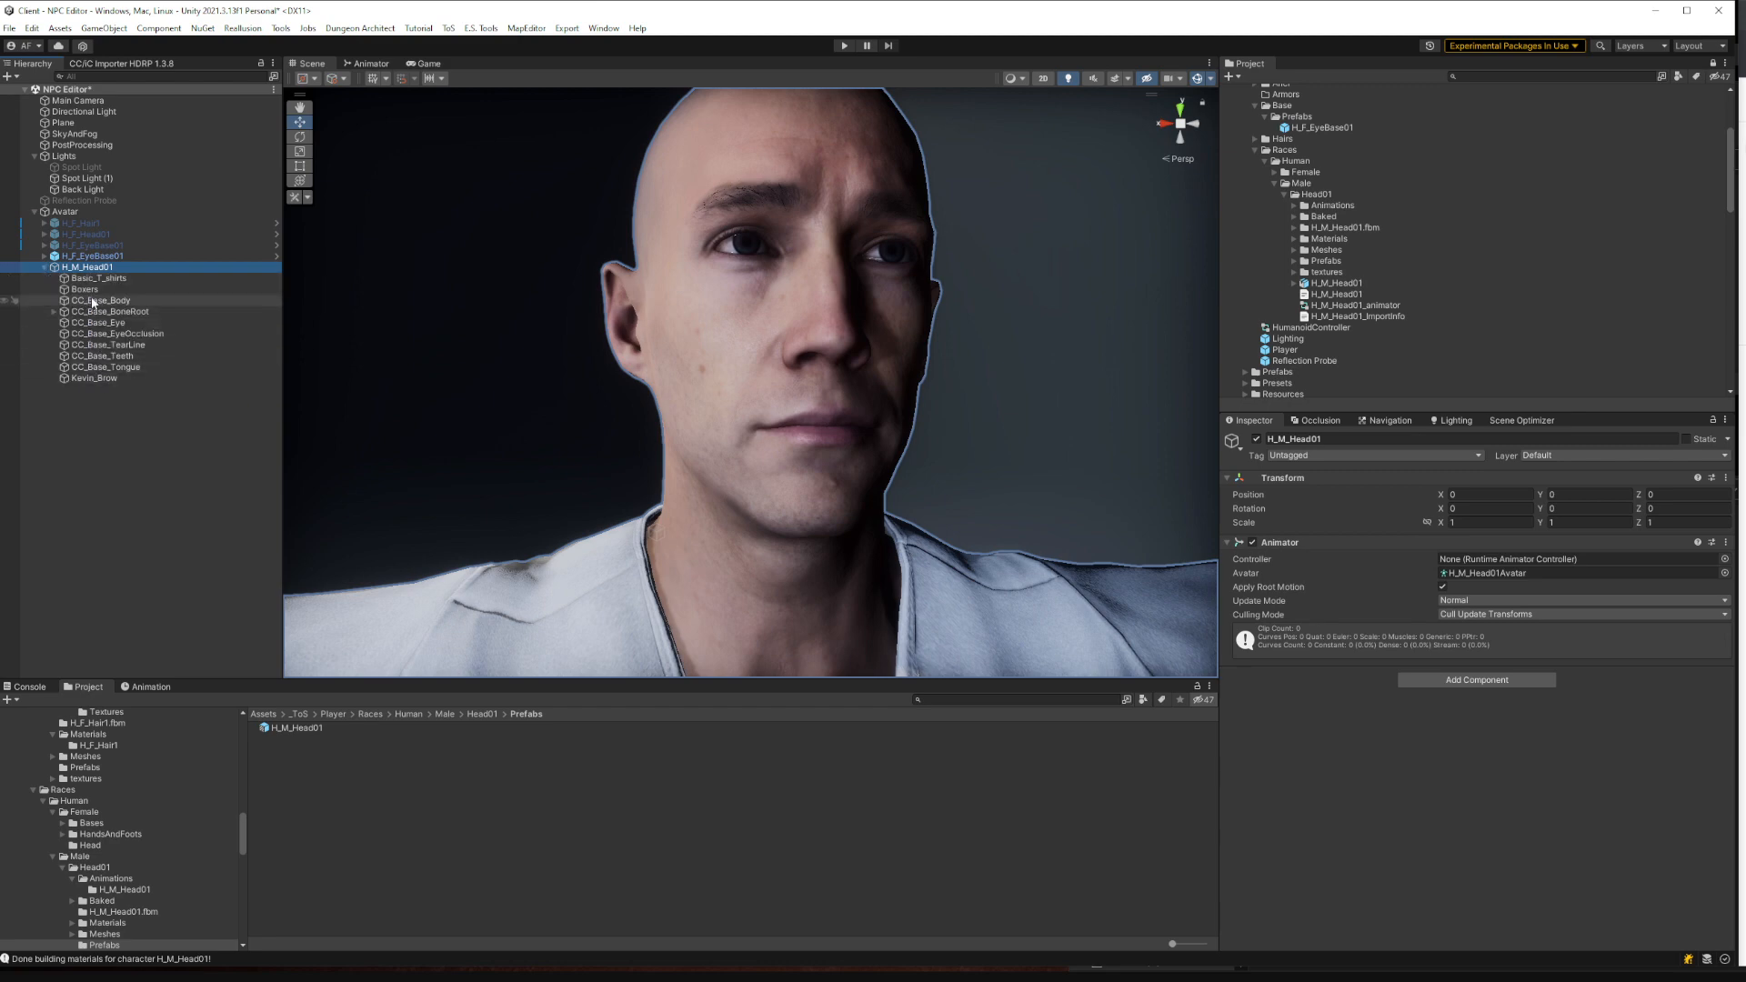
Check the Kevin_Brow mesh and deactivate the Basic_T_shirts object of H_M_Head01
right_drag(701, 359, 619, 529)
key(a)
key(d)
key(w)
key(s)
click(157, 379)
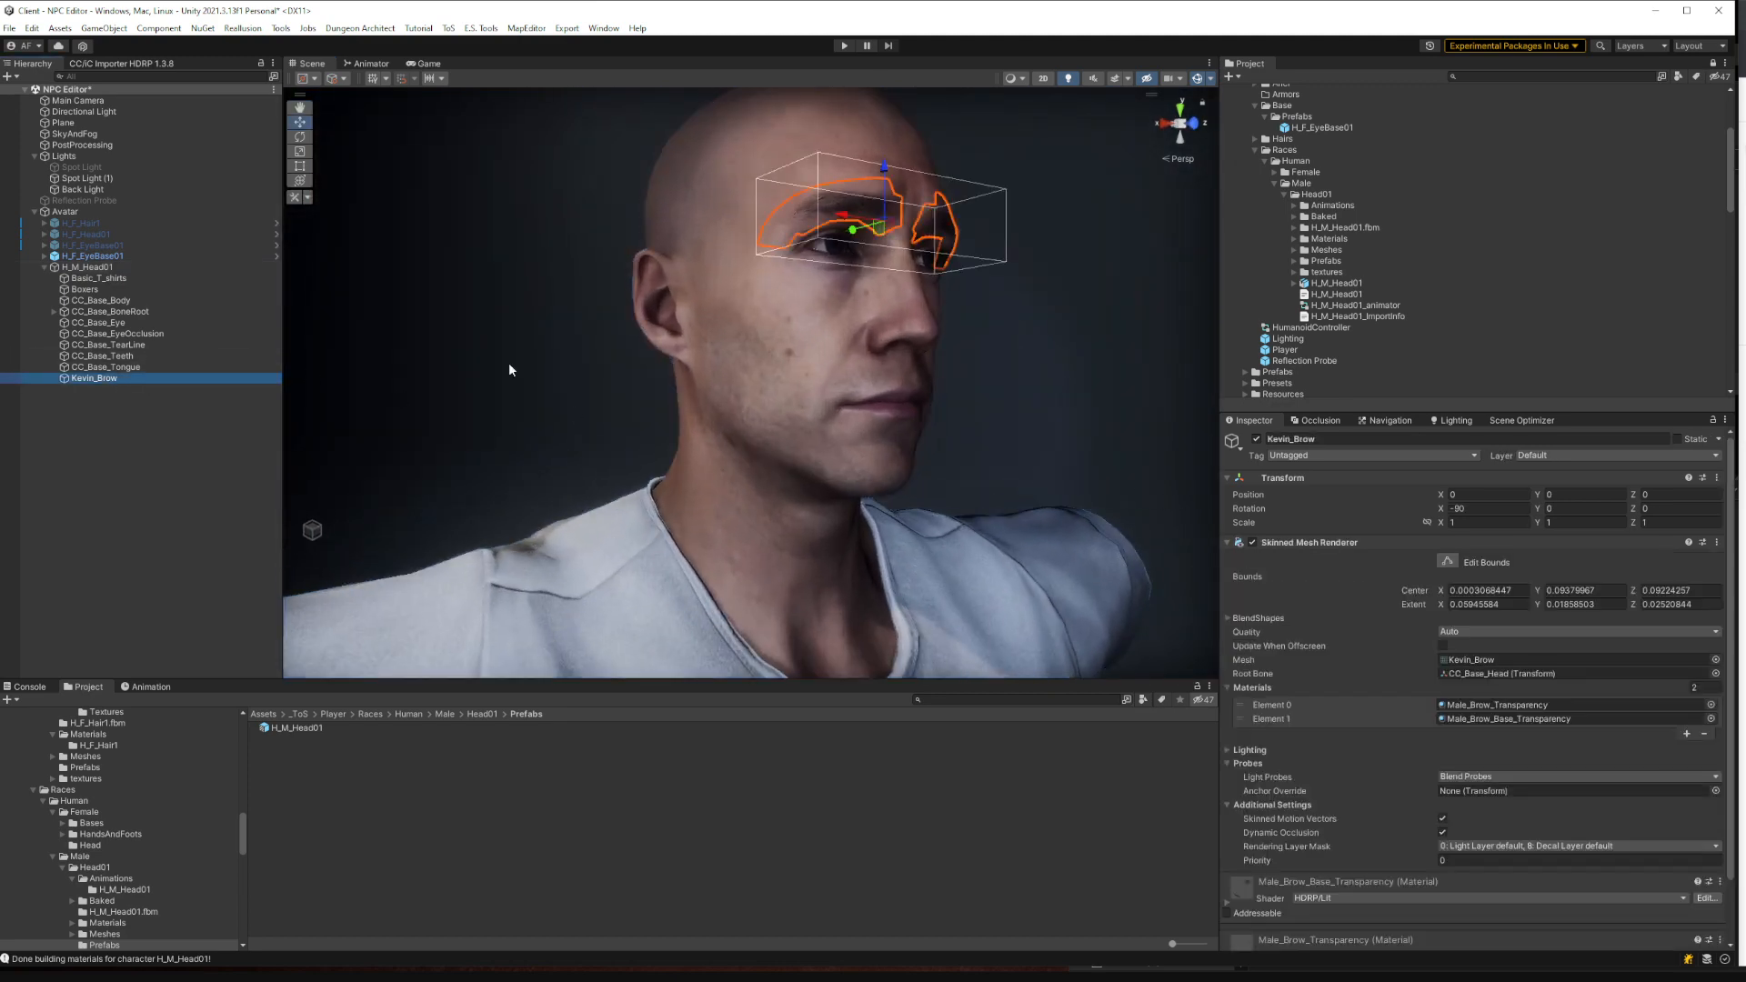
click(165, 279)
click(1257, 440)
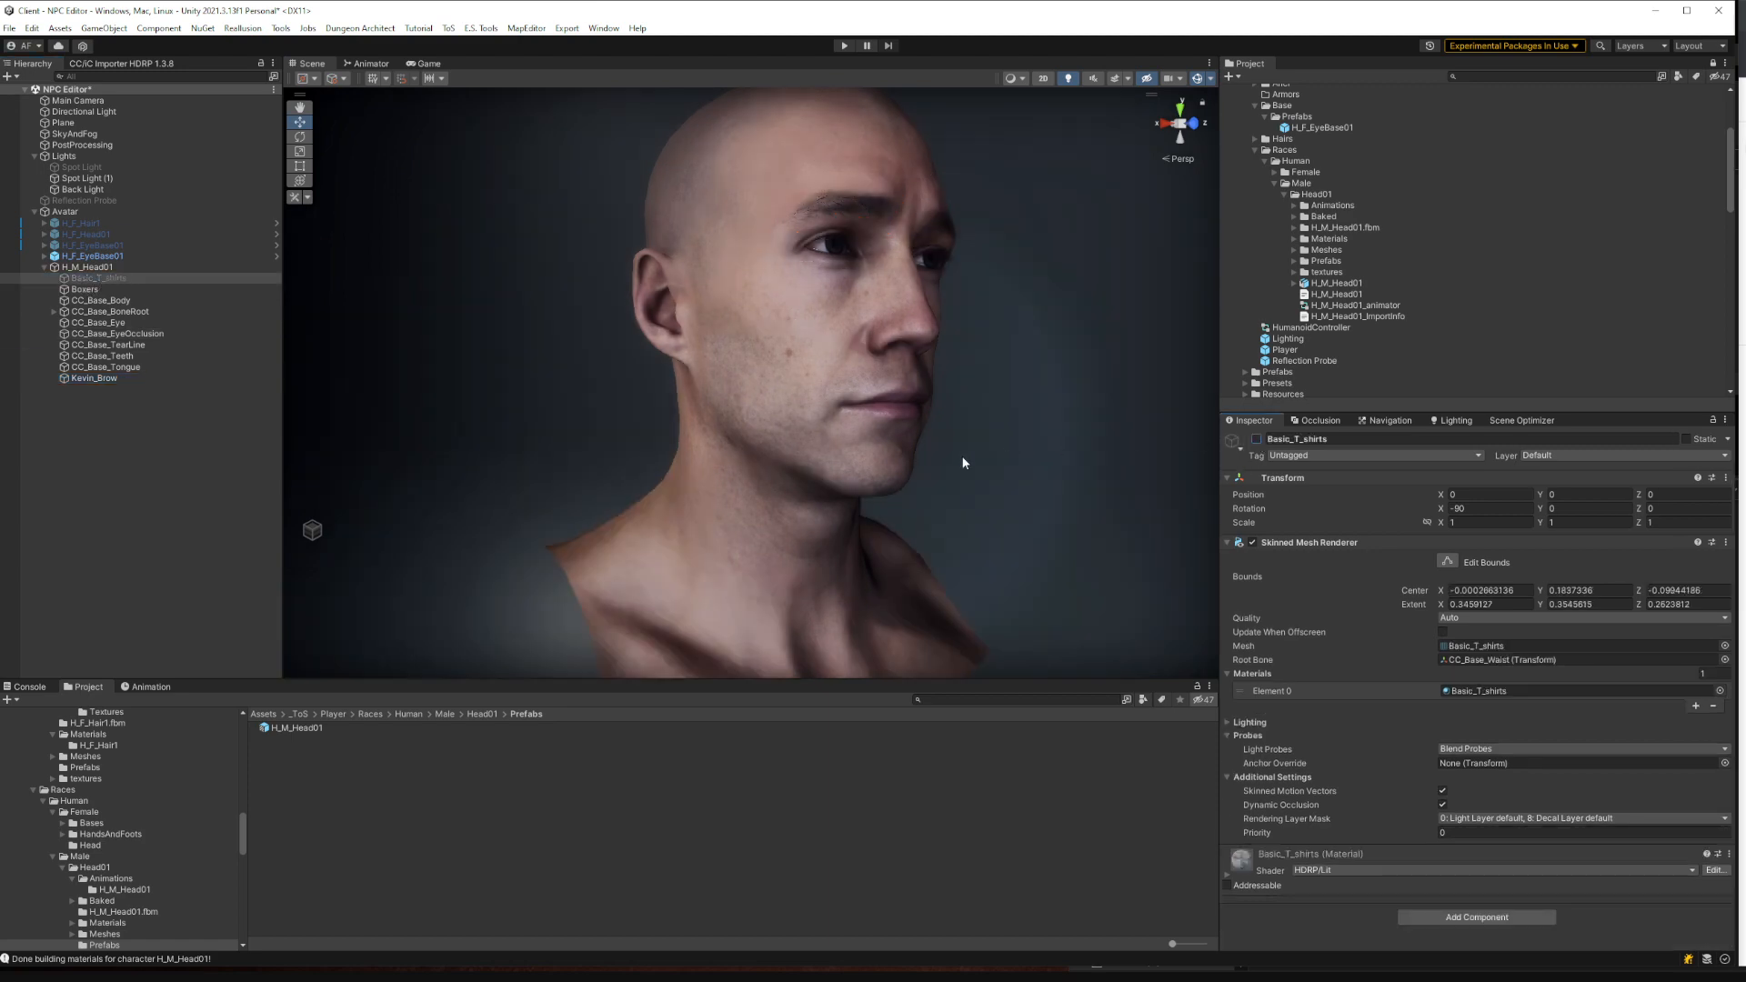
Enter Play mode and preview the male head through the Main Camera from a three-quarter angle in the Game view
key(d)
right_drag(963, 460, 924, 462)
key(a)
scroll(925, 462, down, 2)
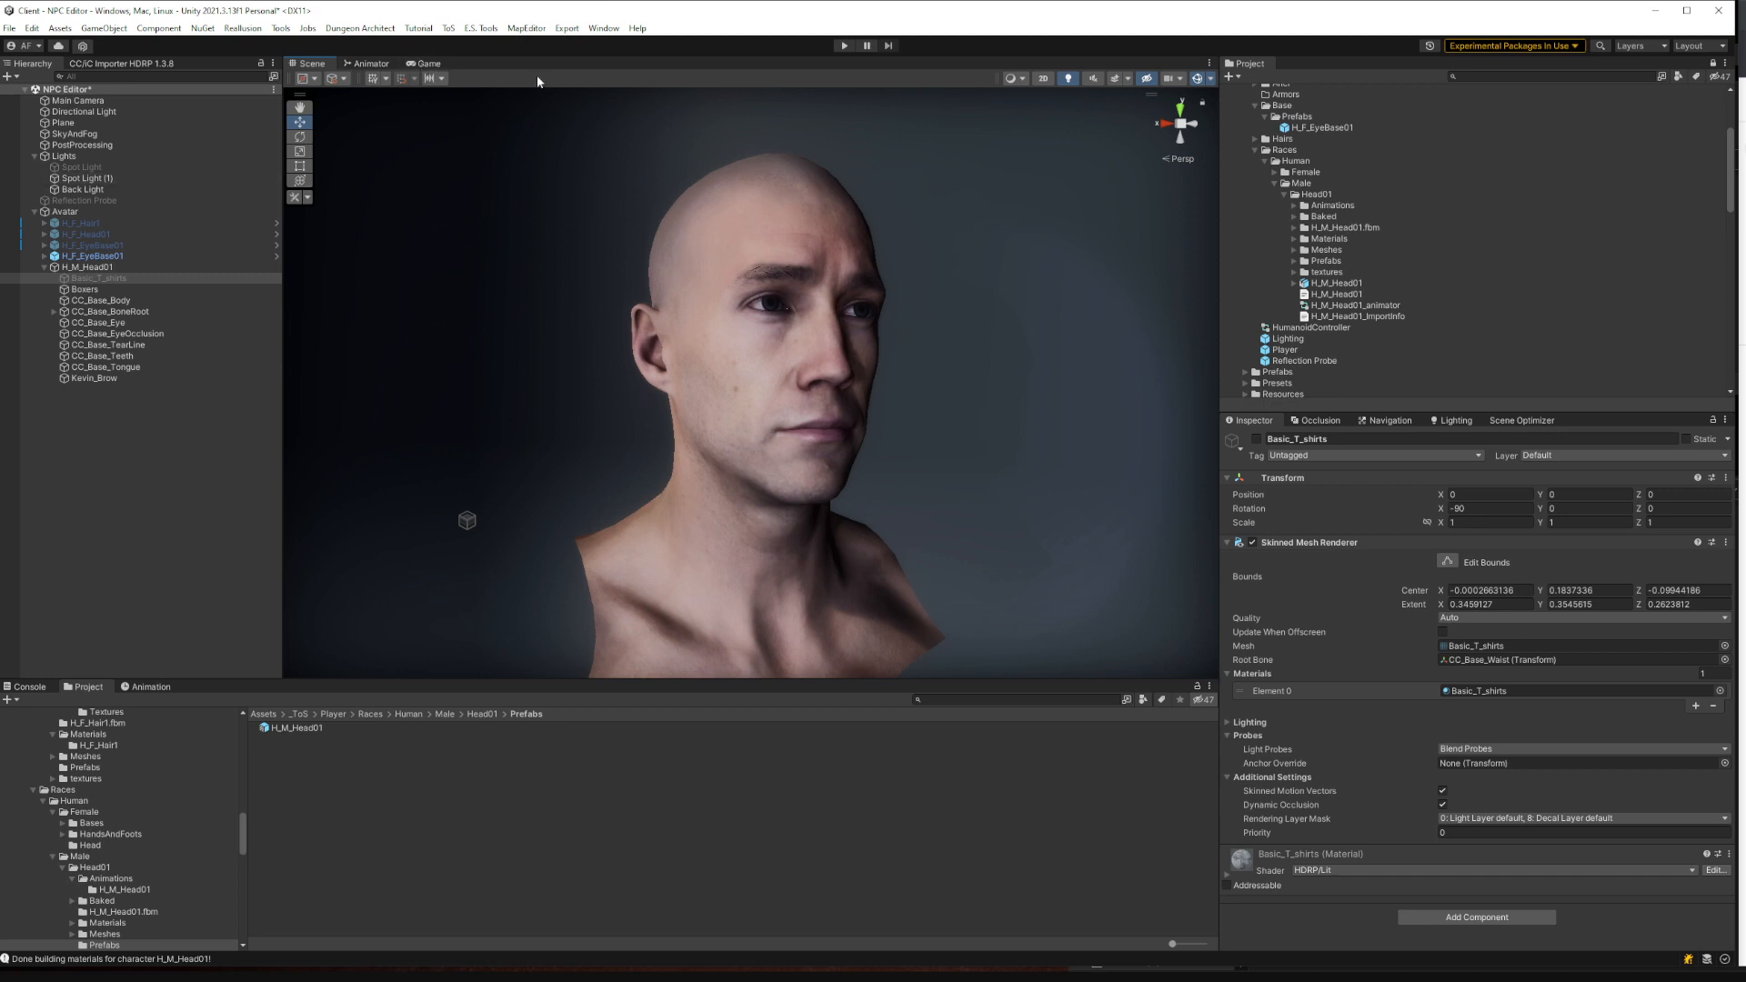
click(846, 45)
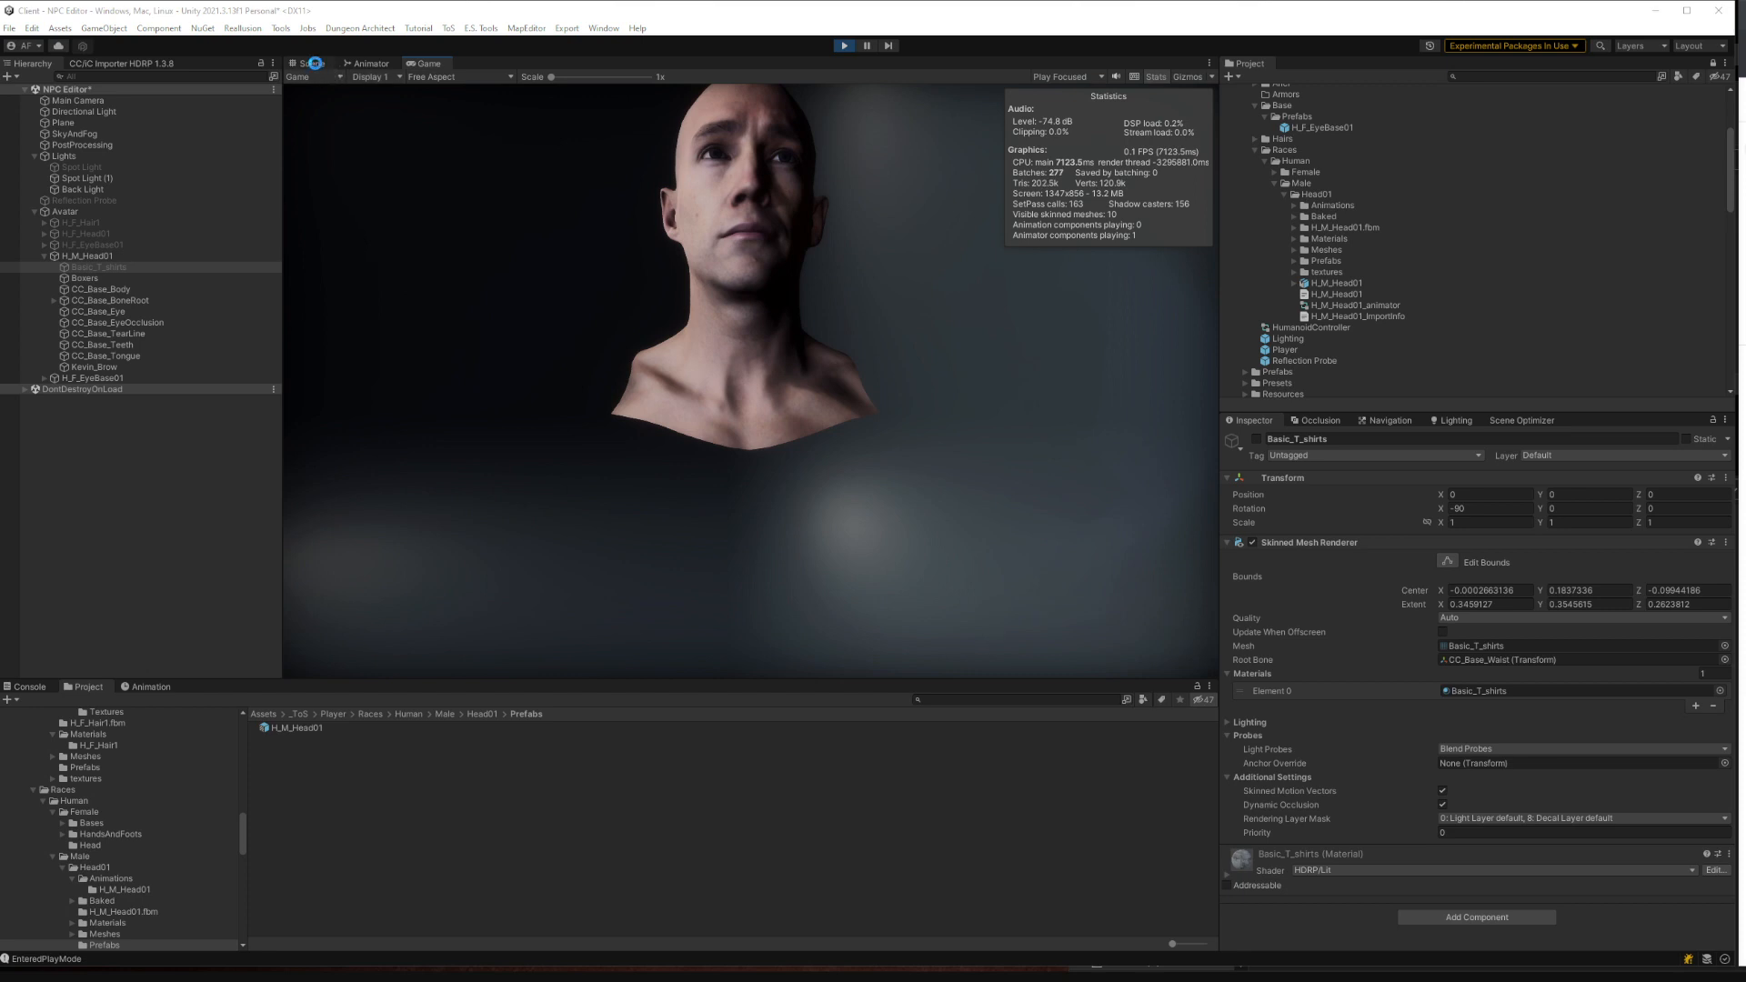
click(312, 63)
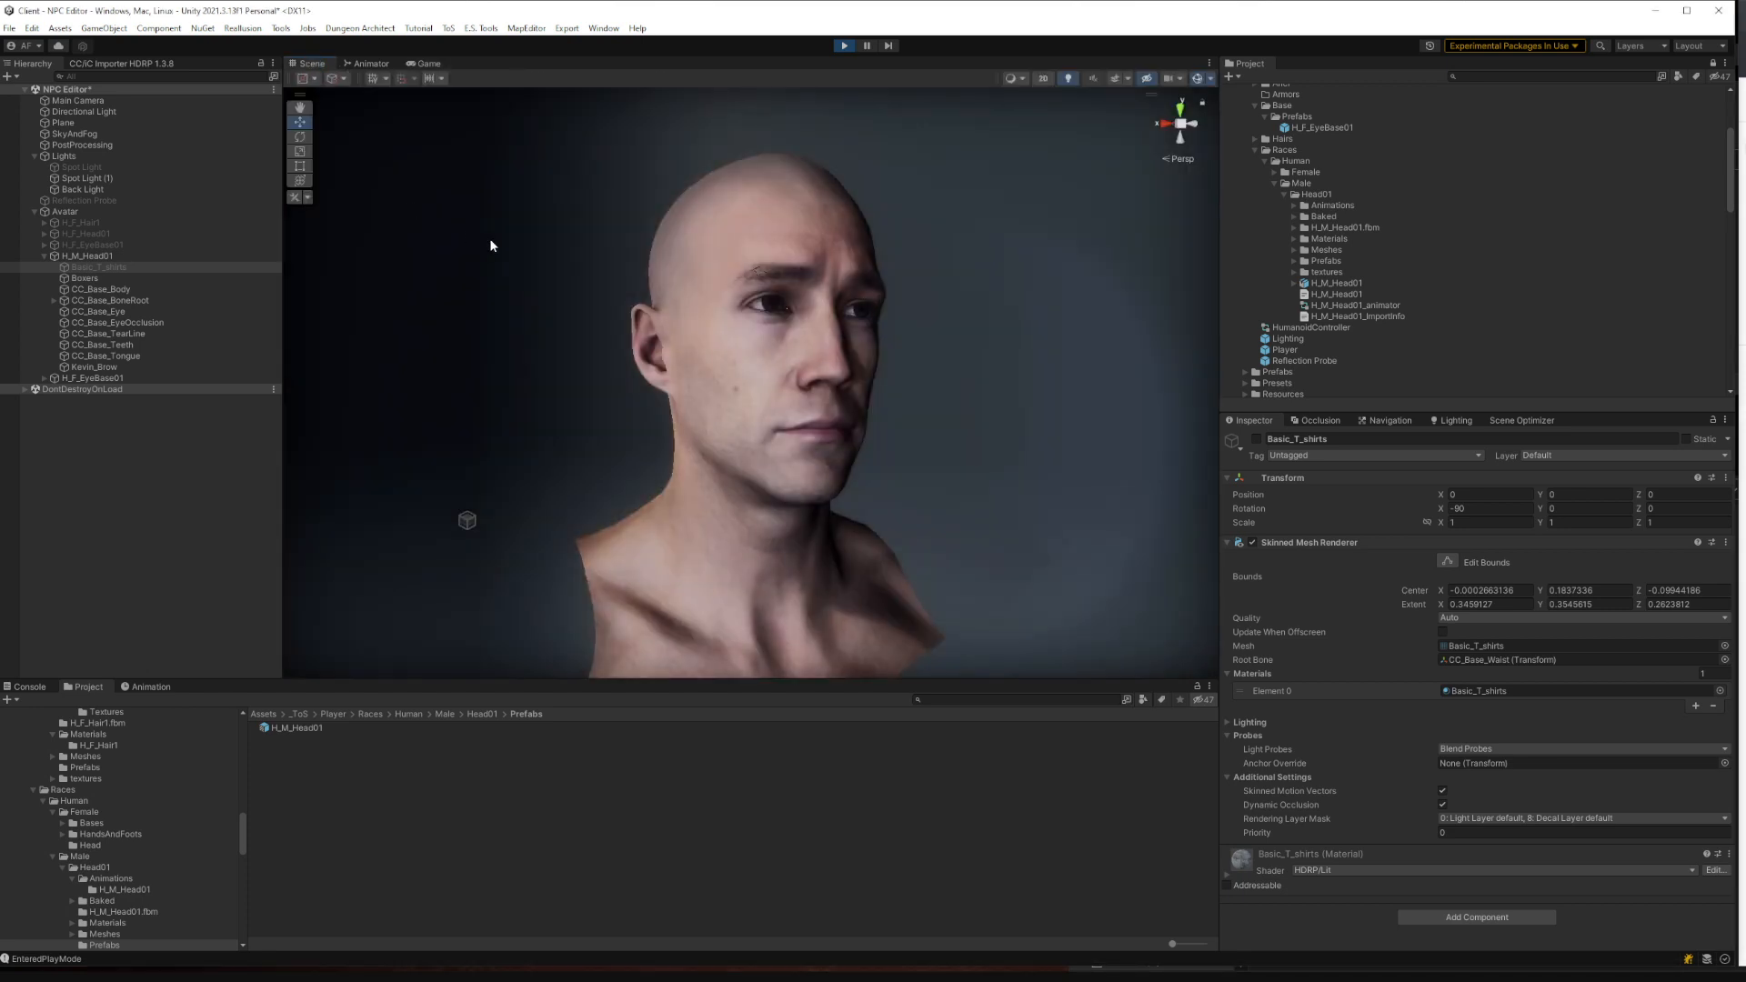
click(66, 101)
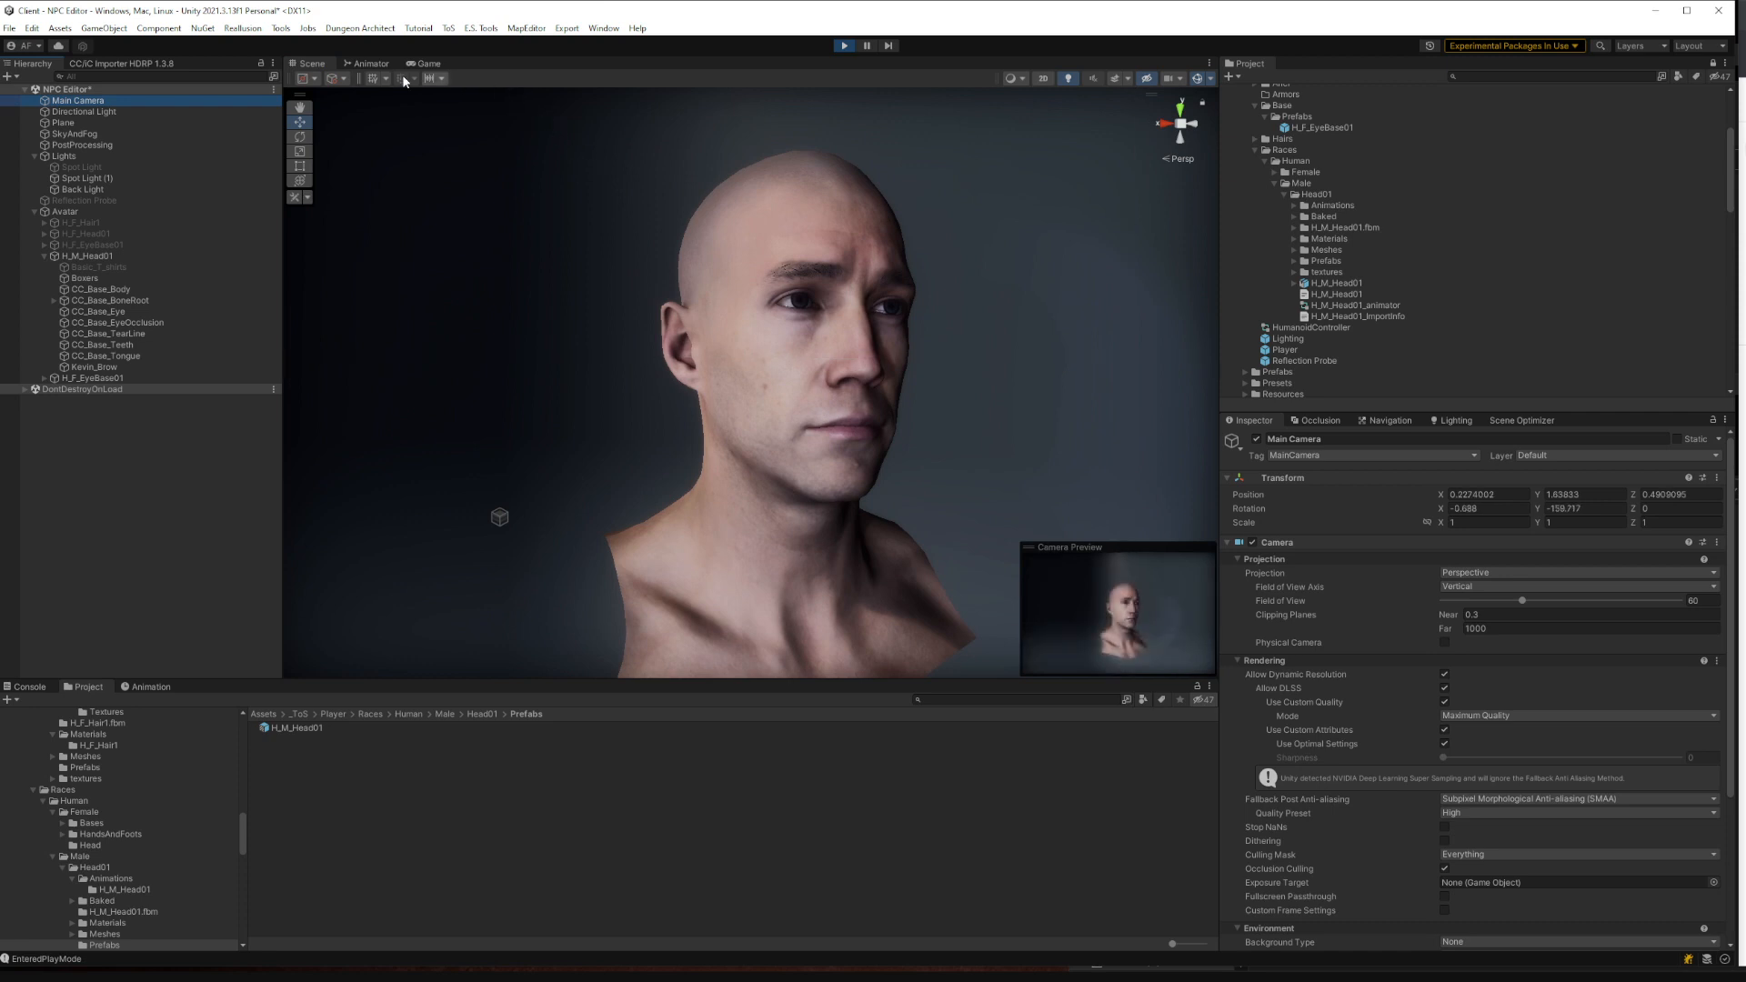
click(360, 63)
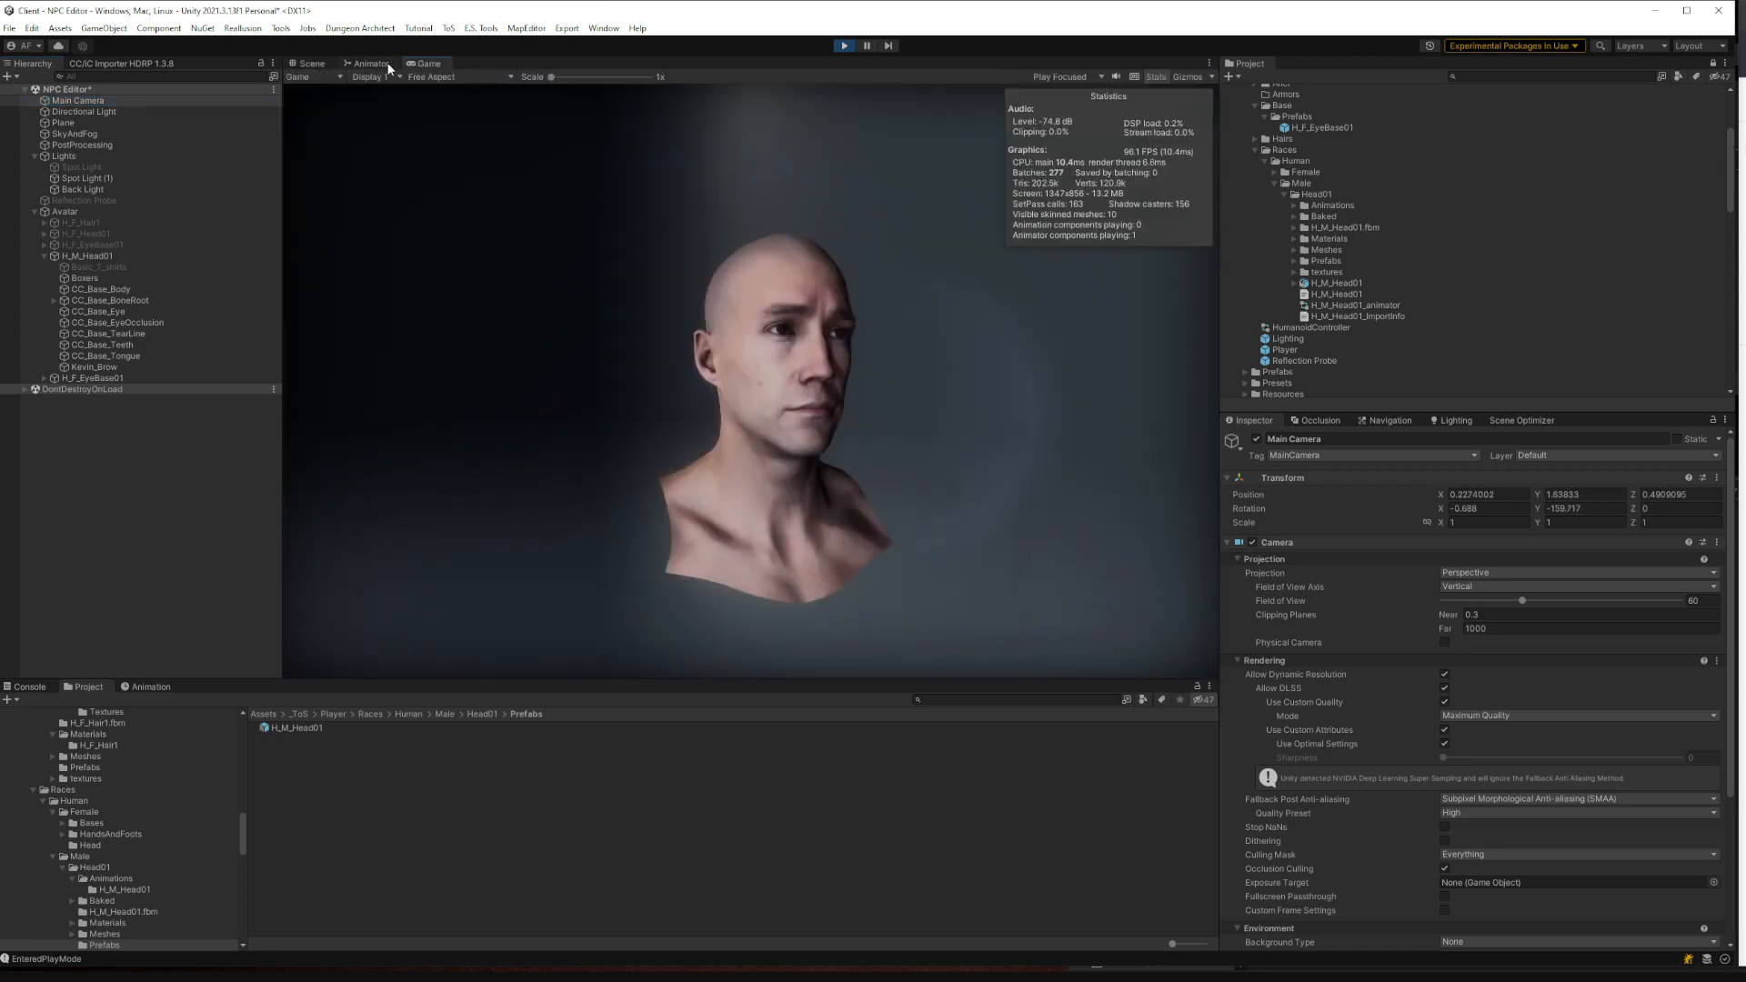
Close the Animator window and dock the Game view beside the Scene view
click(372, 63)
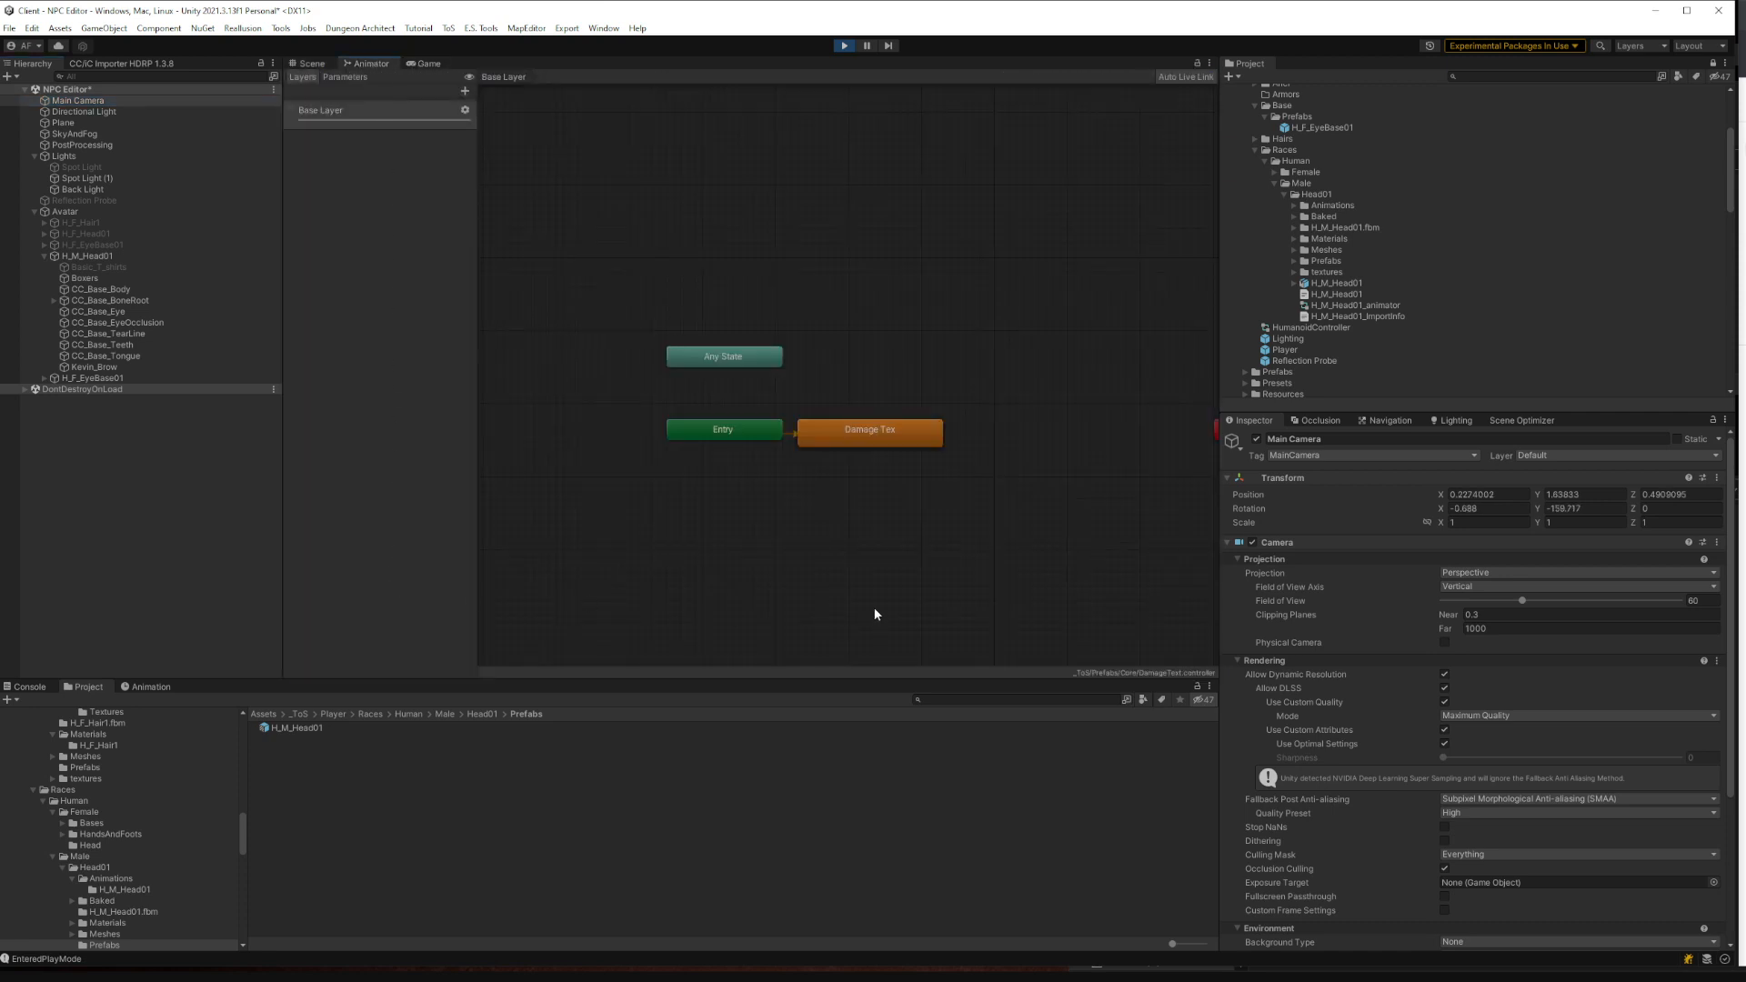
right_click(379, 67)
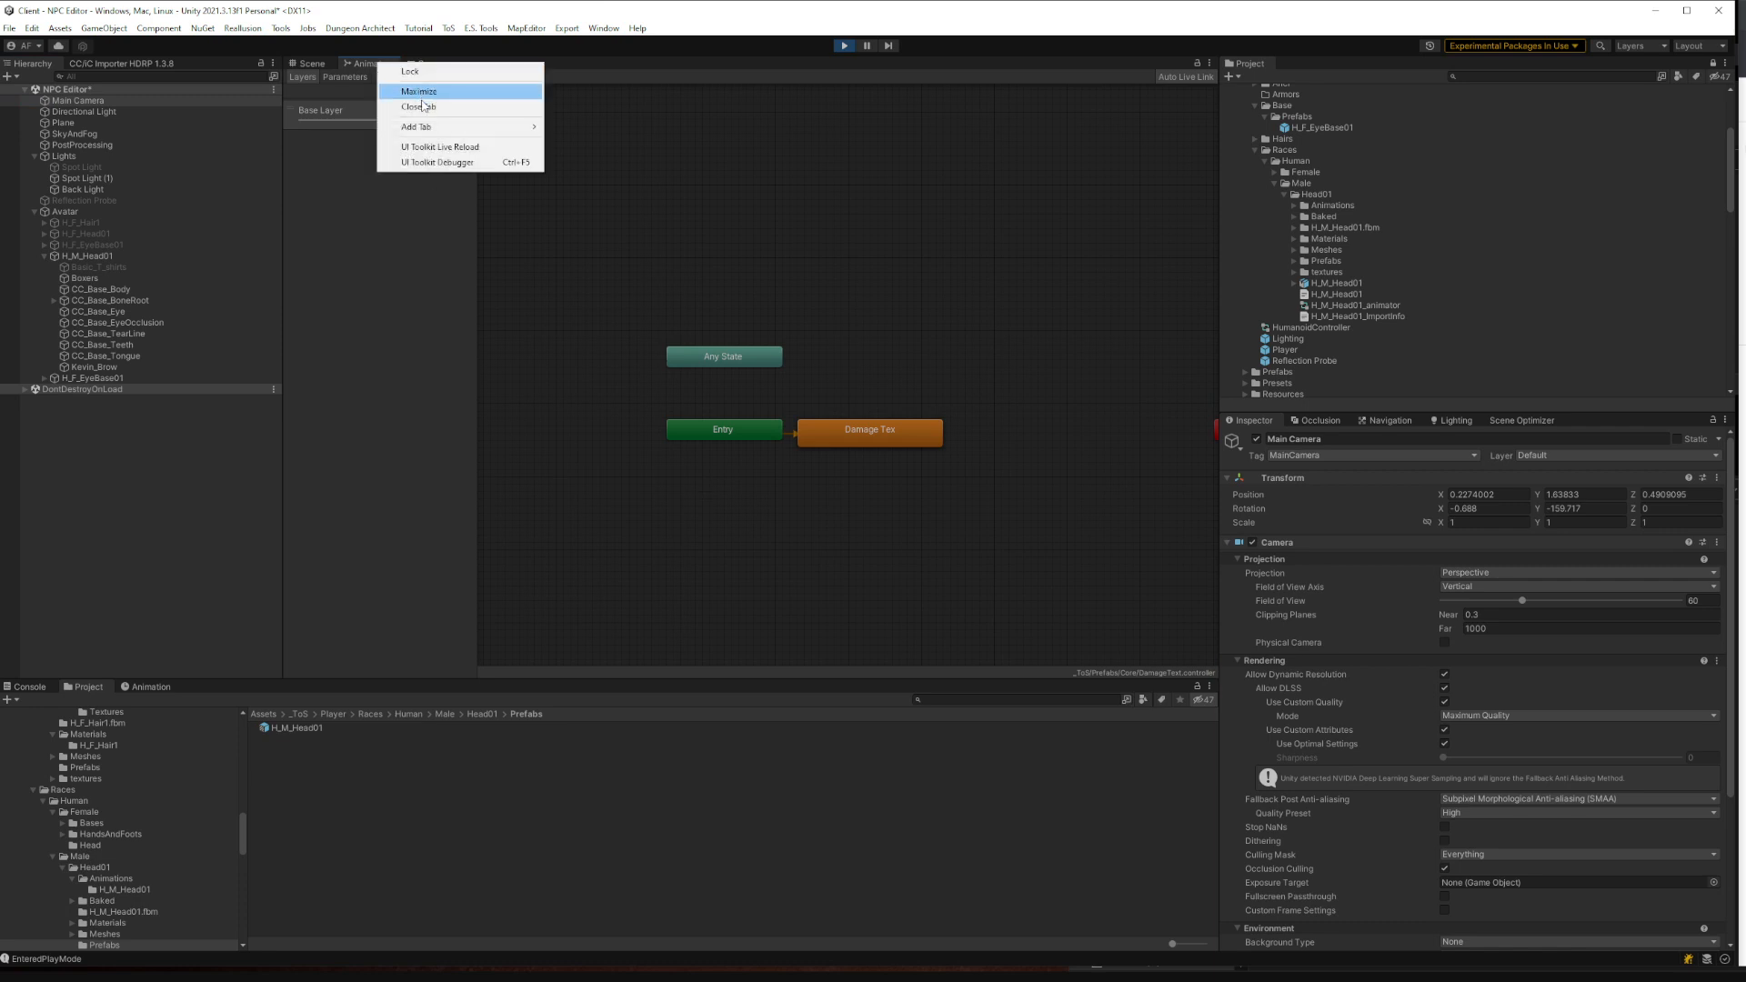
click(421, 107)
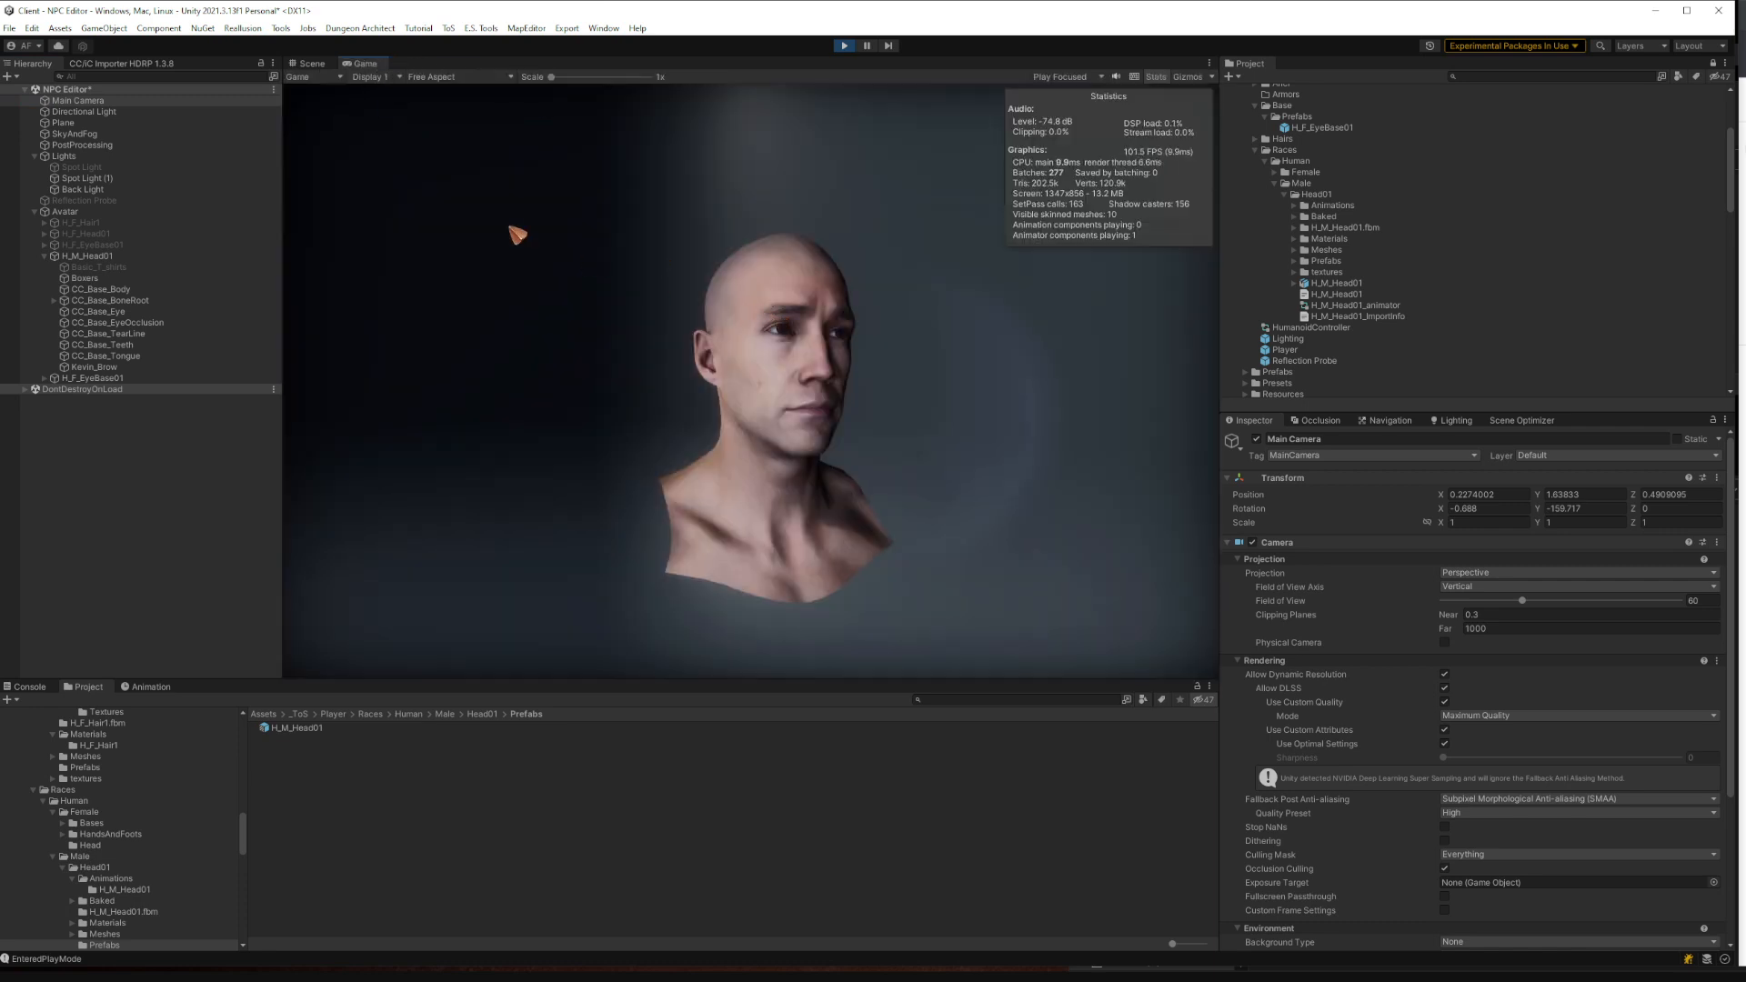
drag(352, 65, 772, 400)
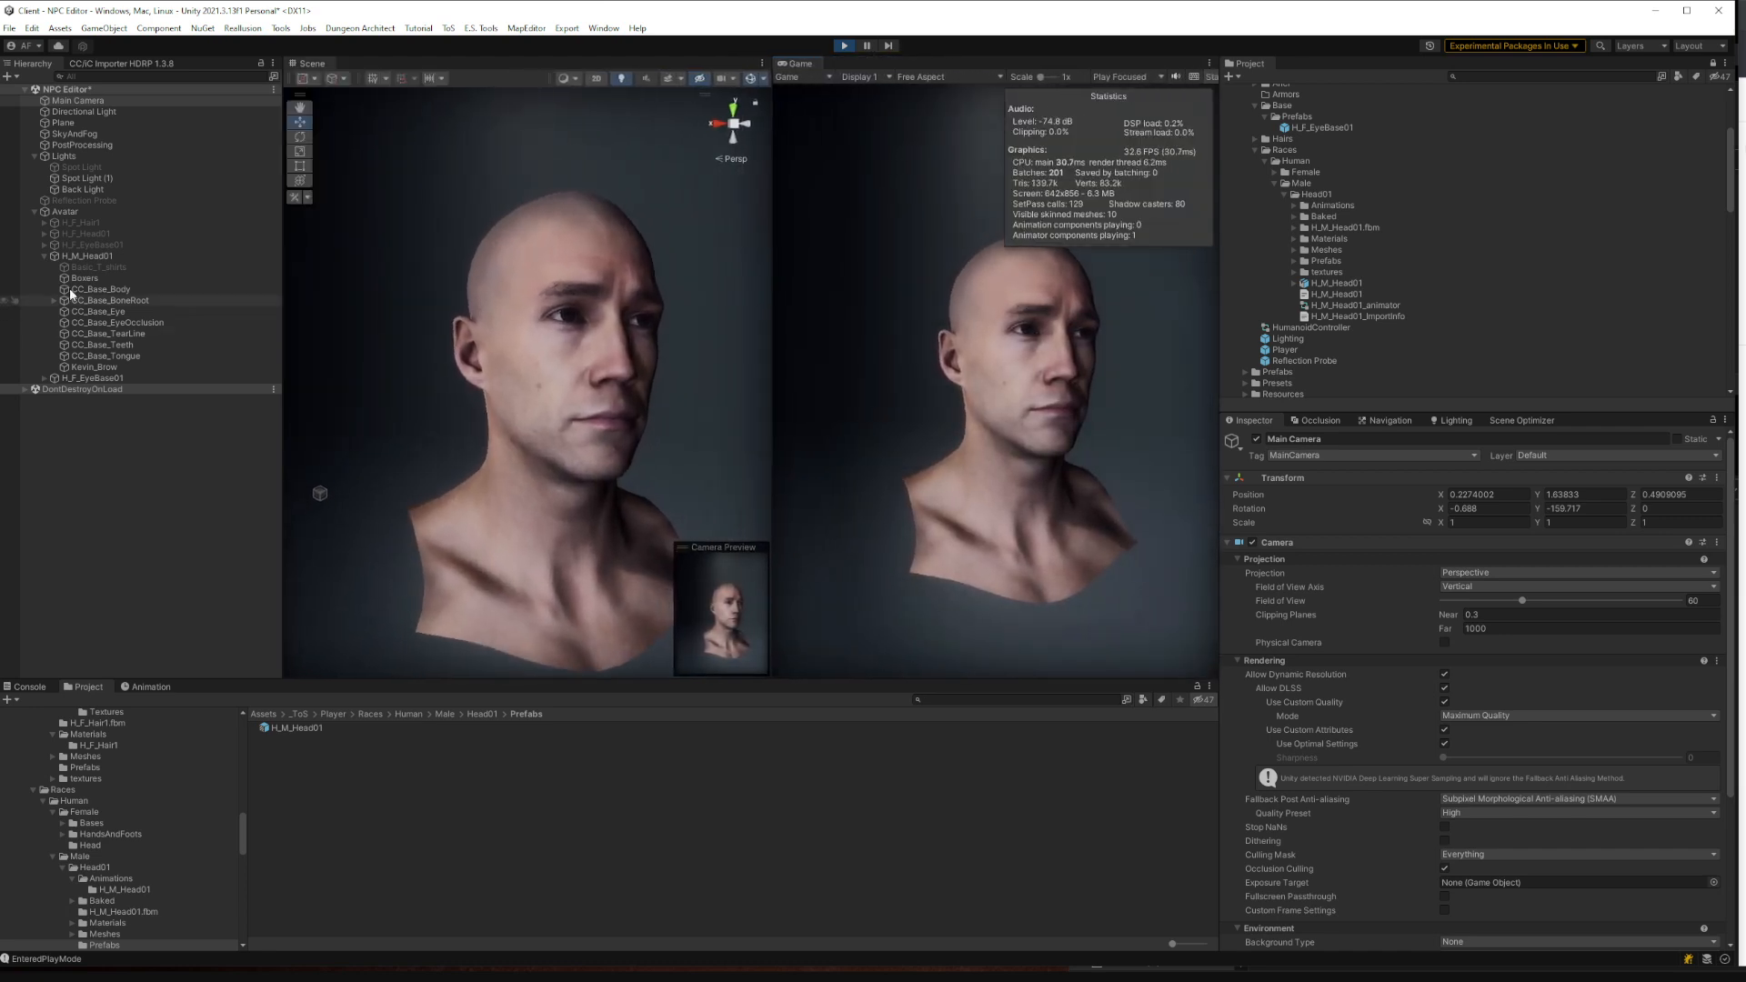
Rotate H_M_Head01 about 29.67 degrees around Y to test the lighting, and exit Play mode
click(87, 256)
key(e)
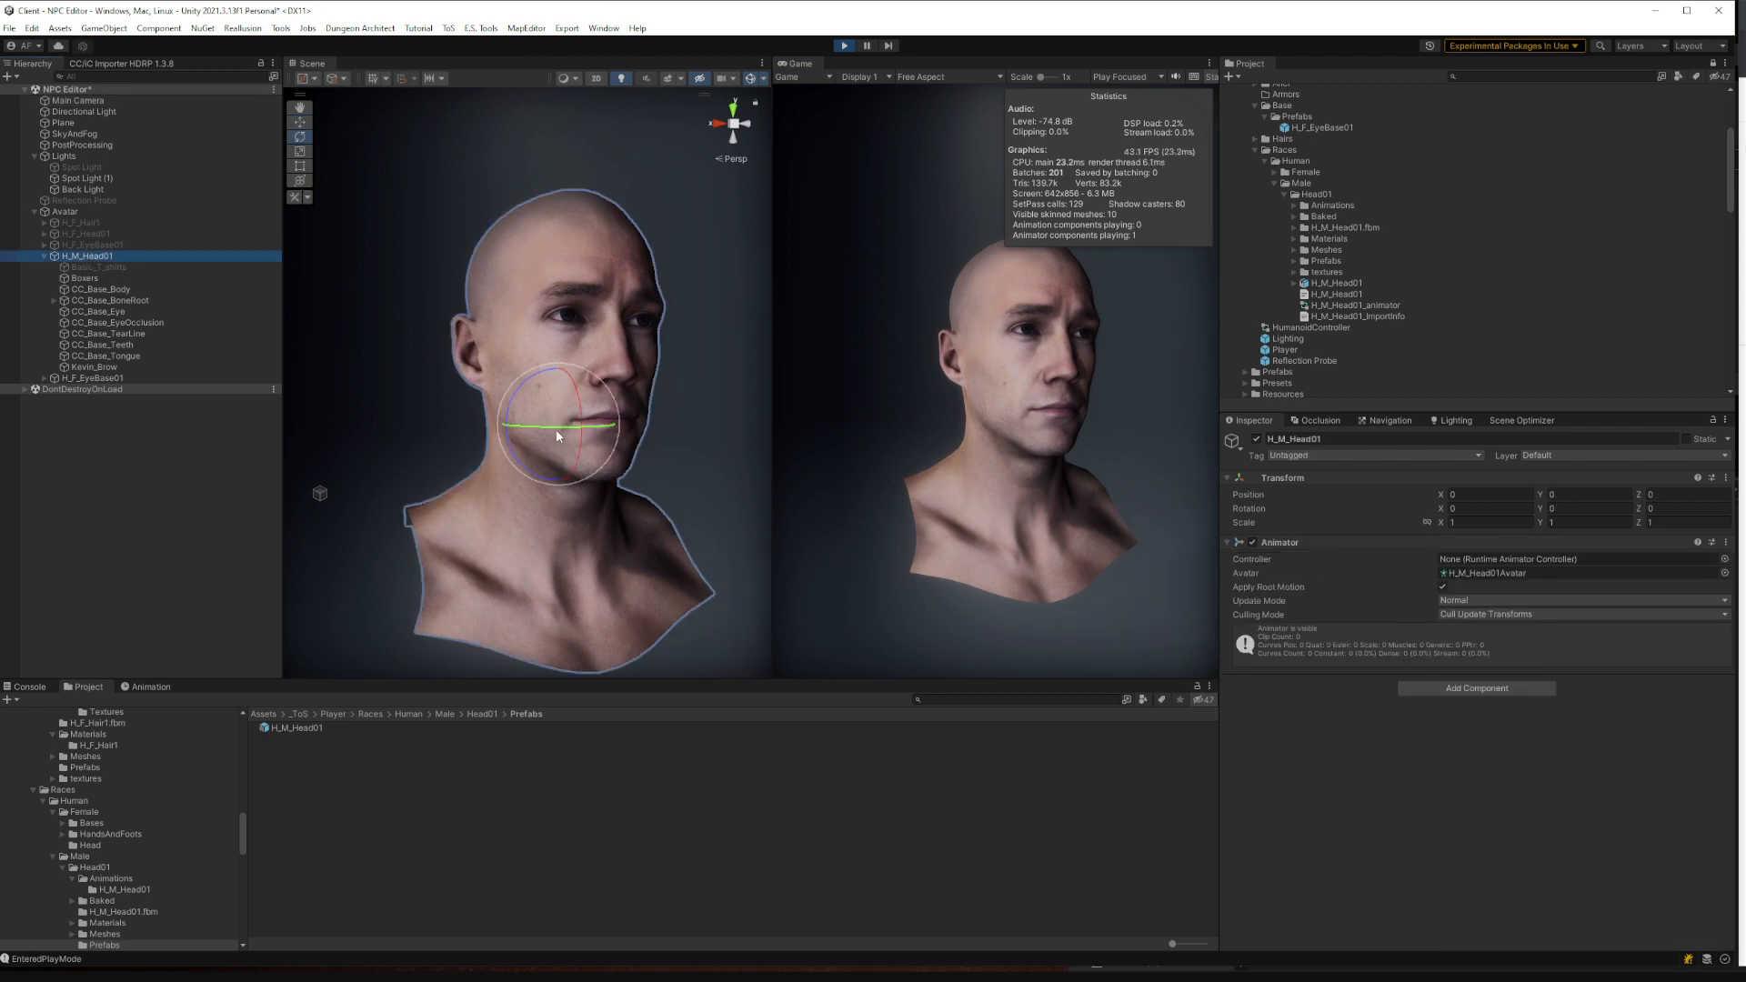
drag(560, 424, 496, 427)
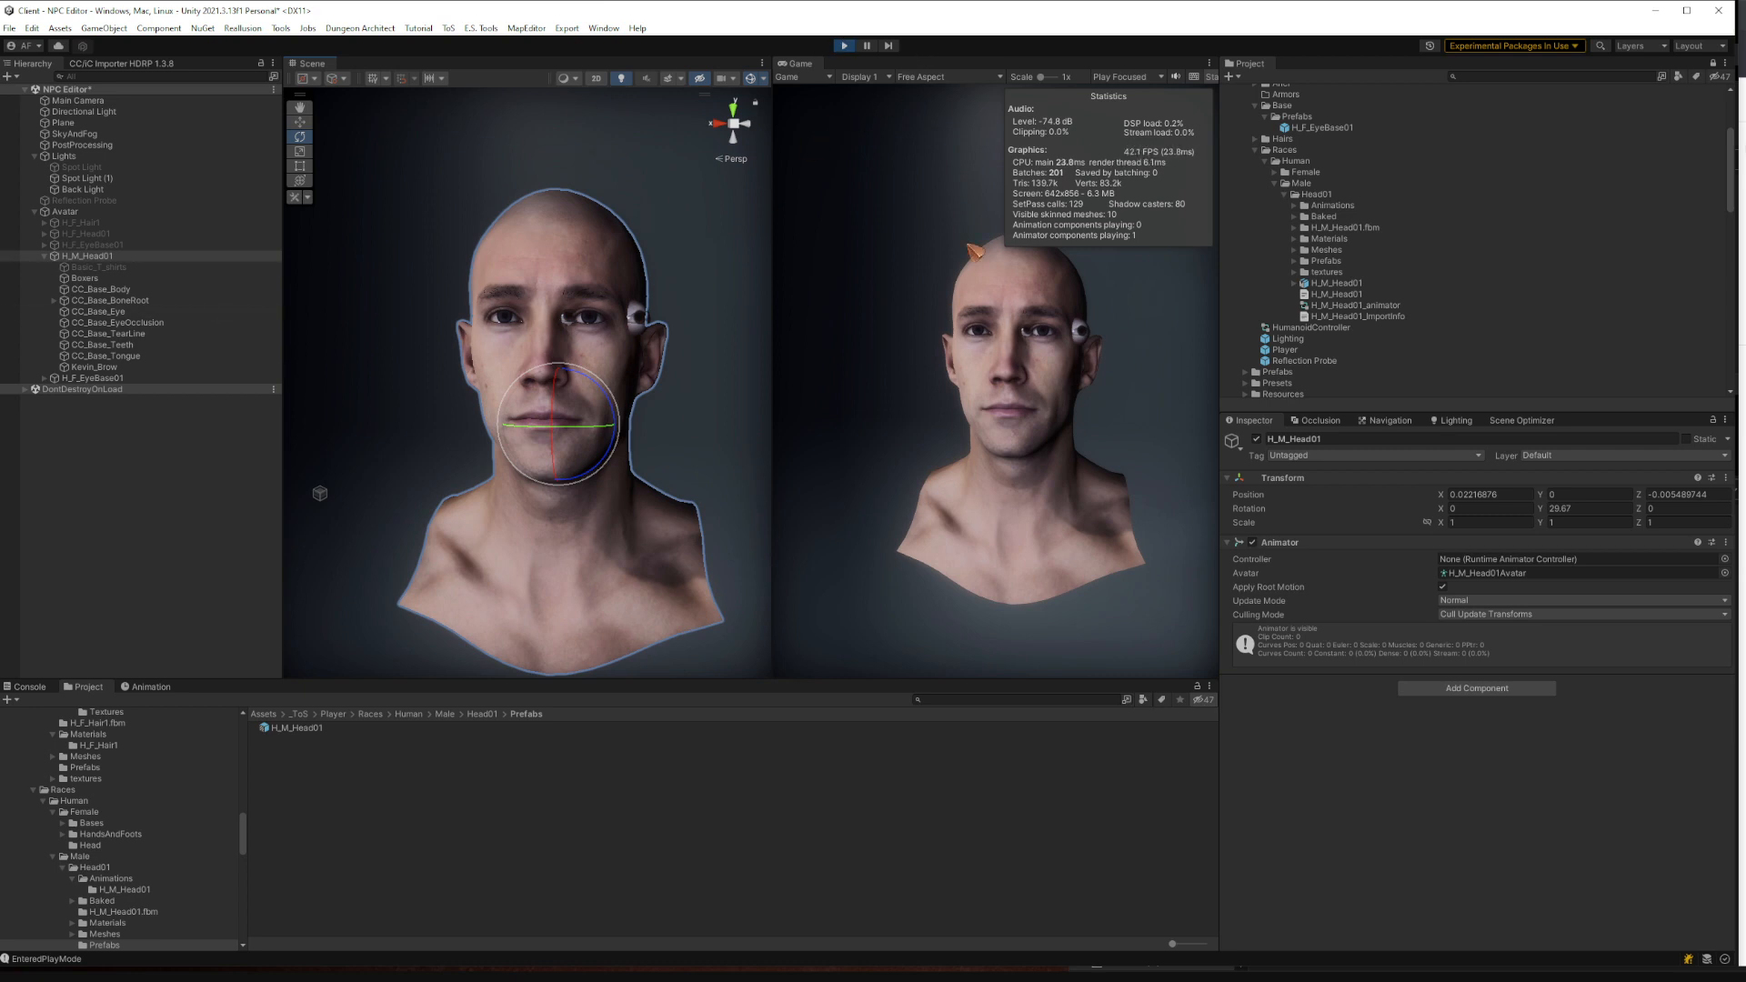
click(844, 46)
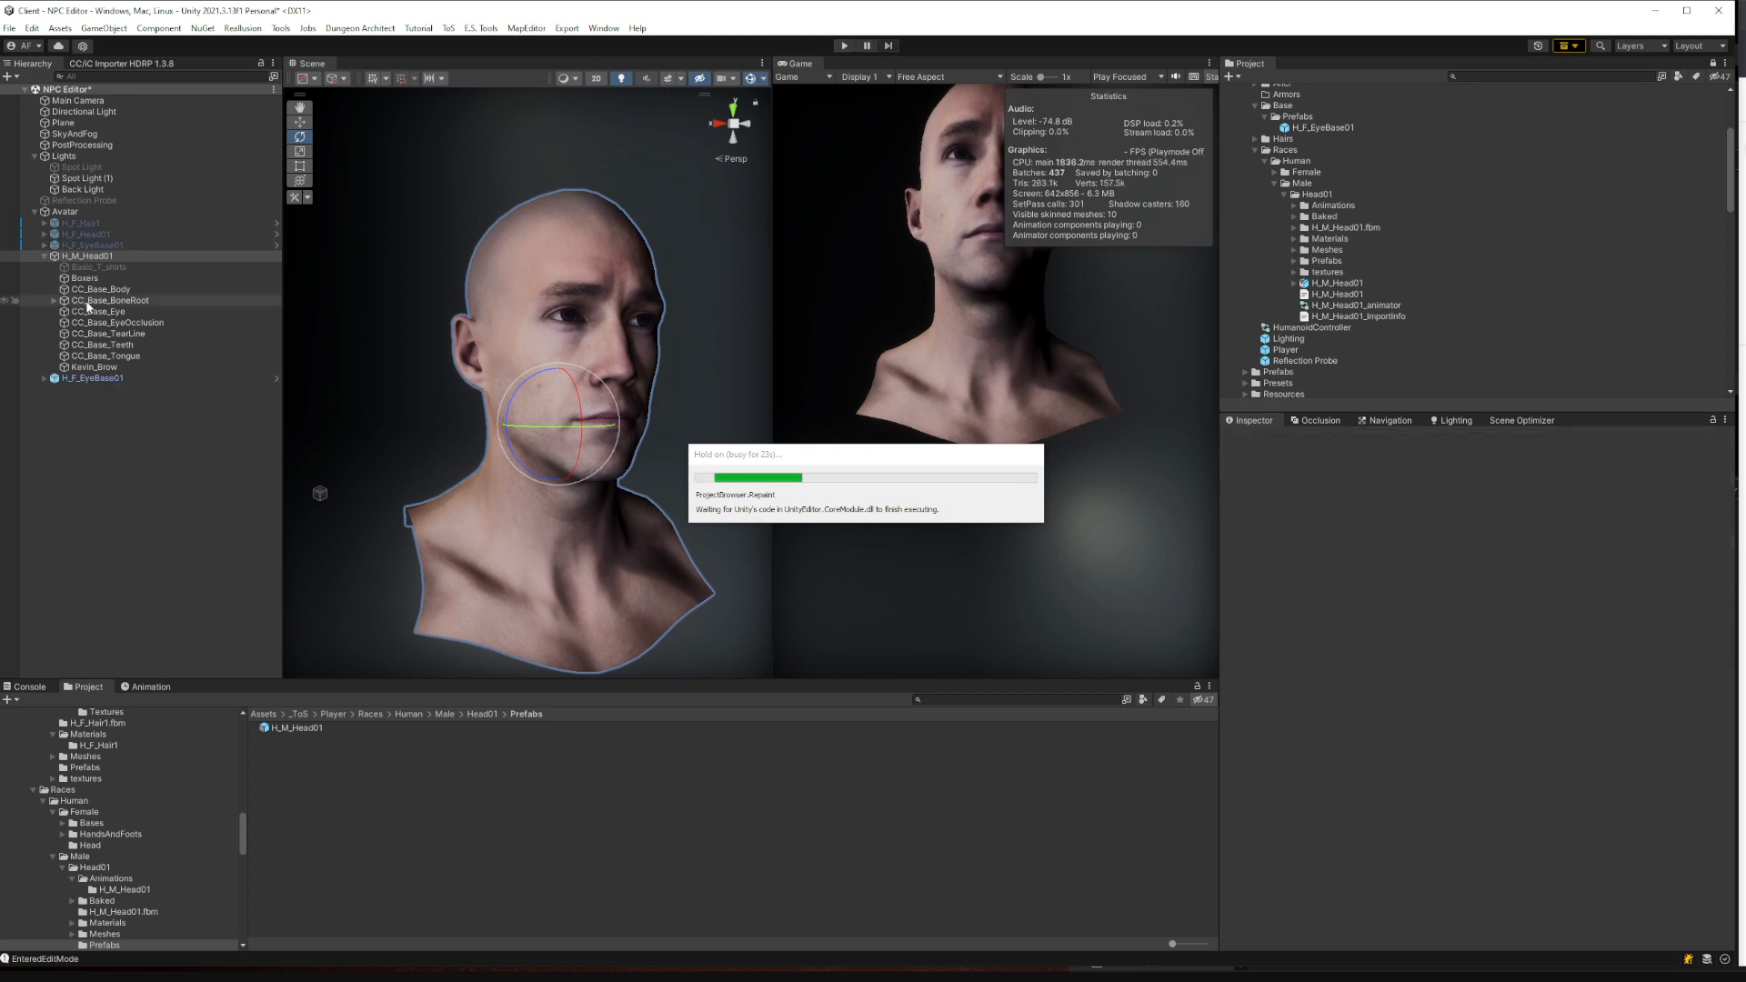
Inspect the transform and child objects of the active H_F_EyeBase01 under Avatar
click(93, 378)
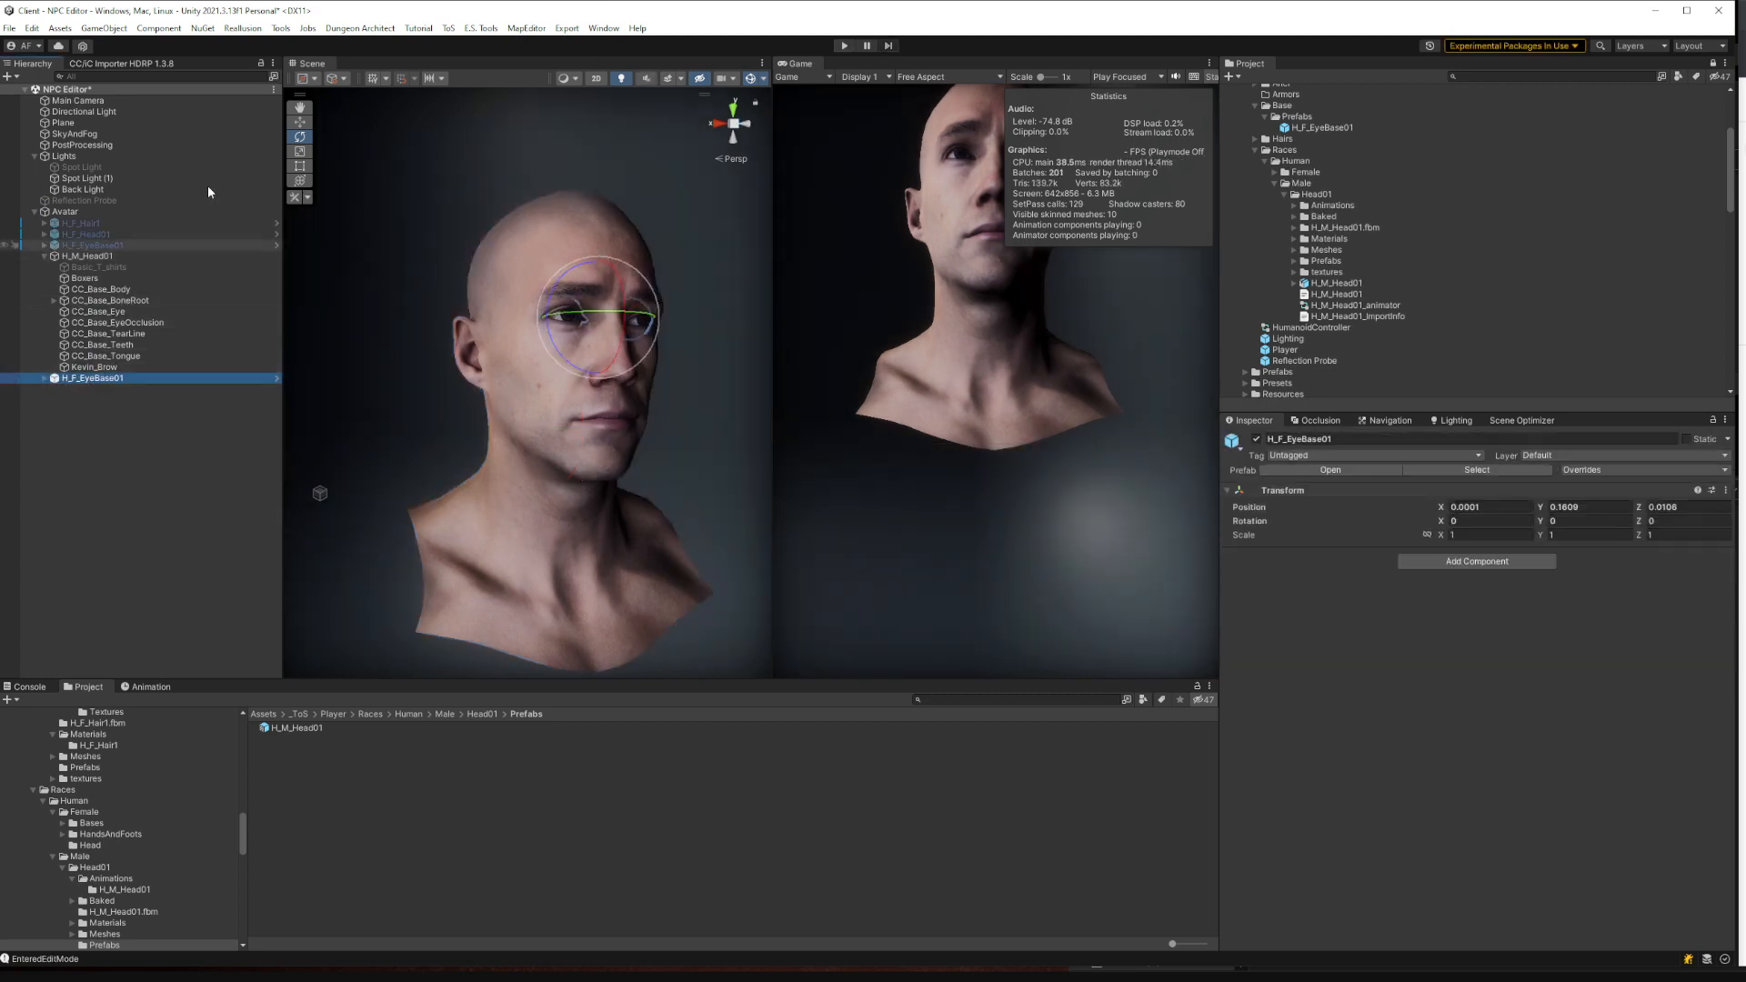
drag(106, 378, 89, 209)
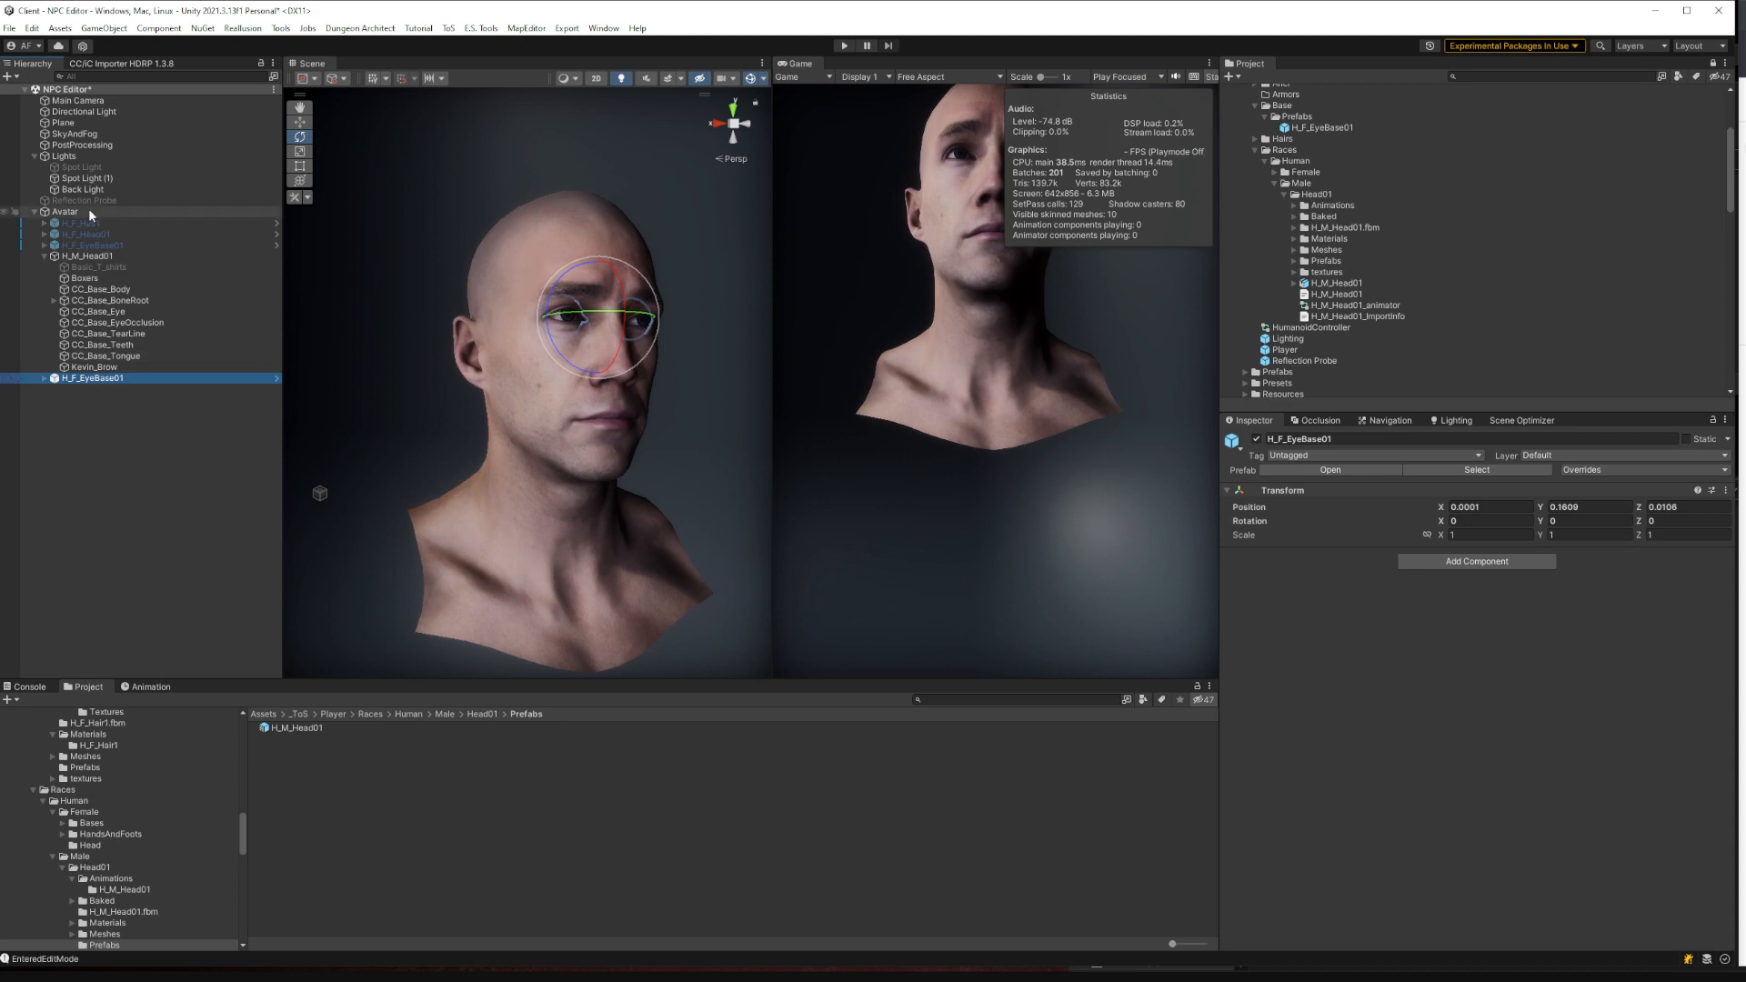
click(43, 256)
click(43, 256)
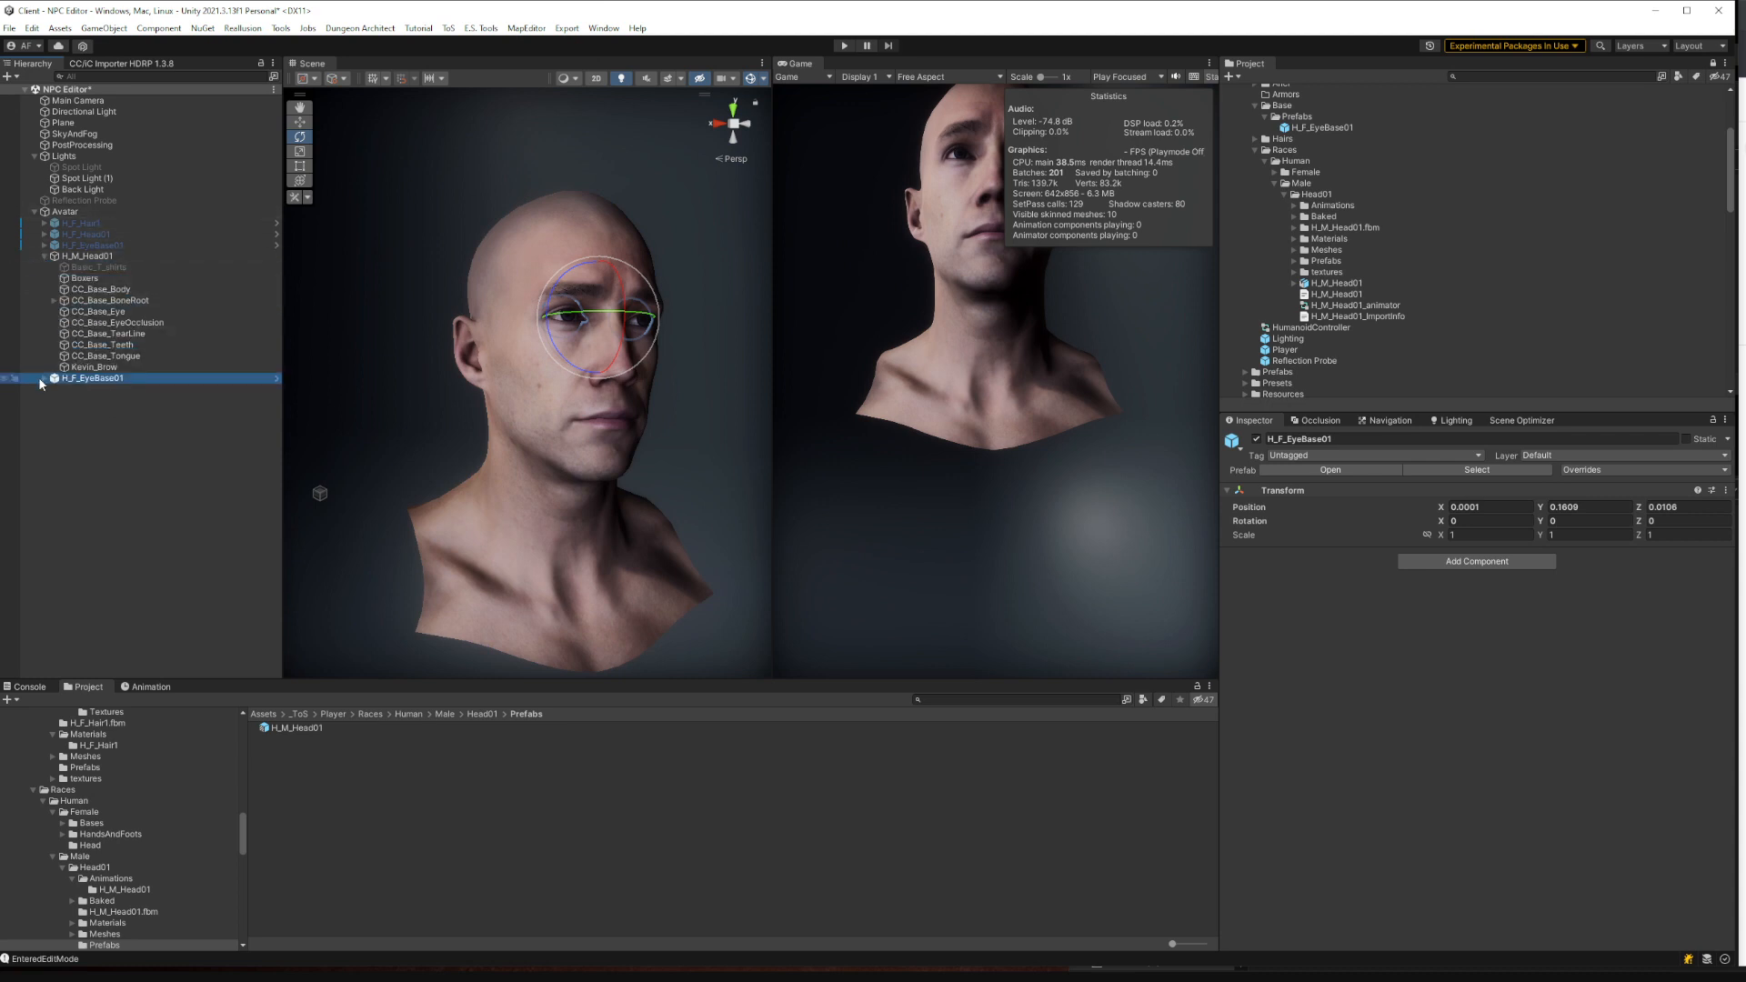
click(43, 379)
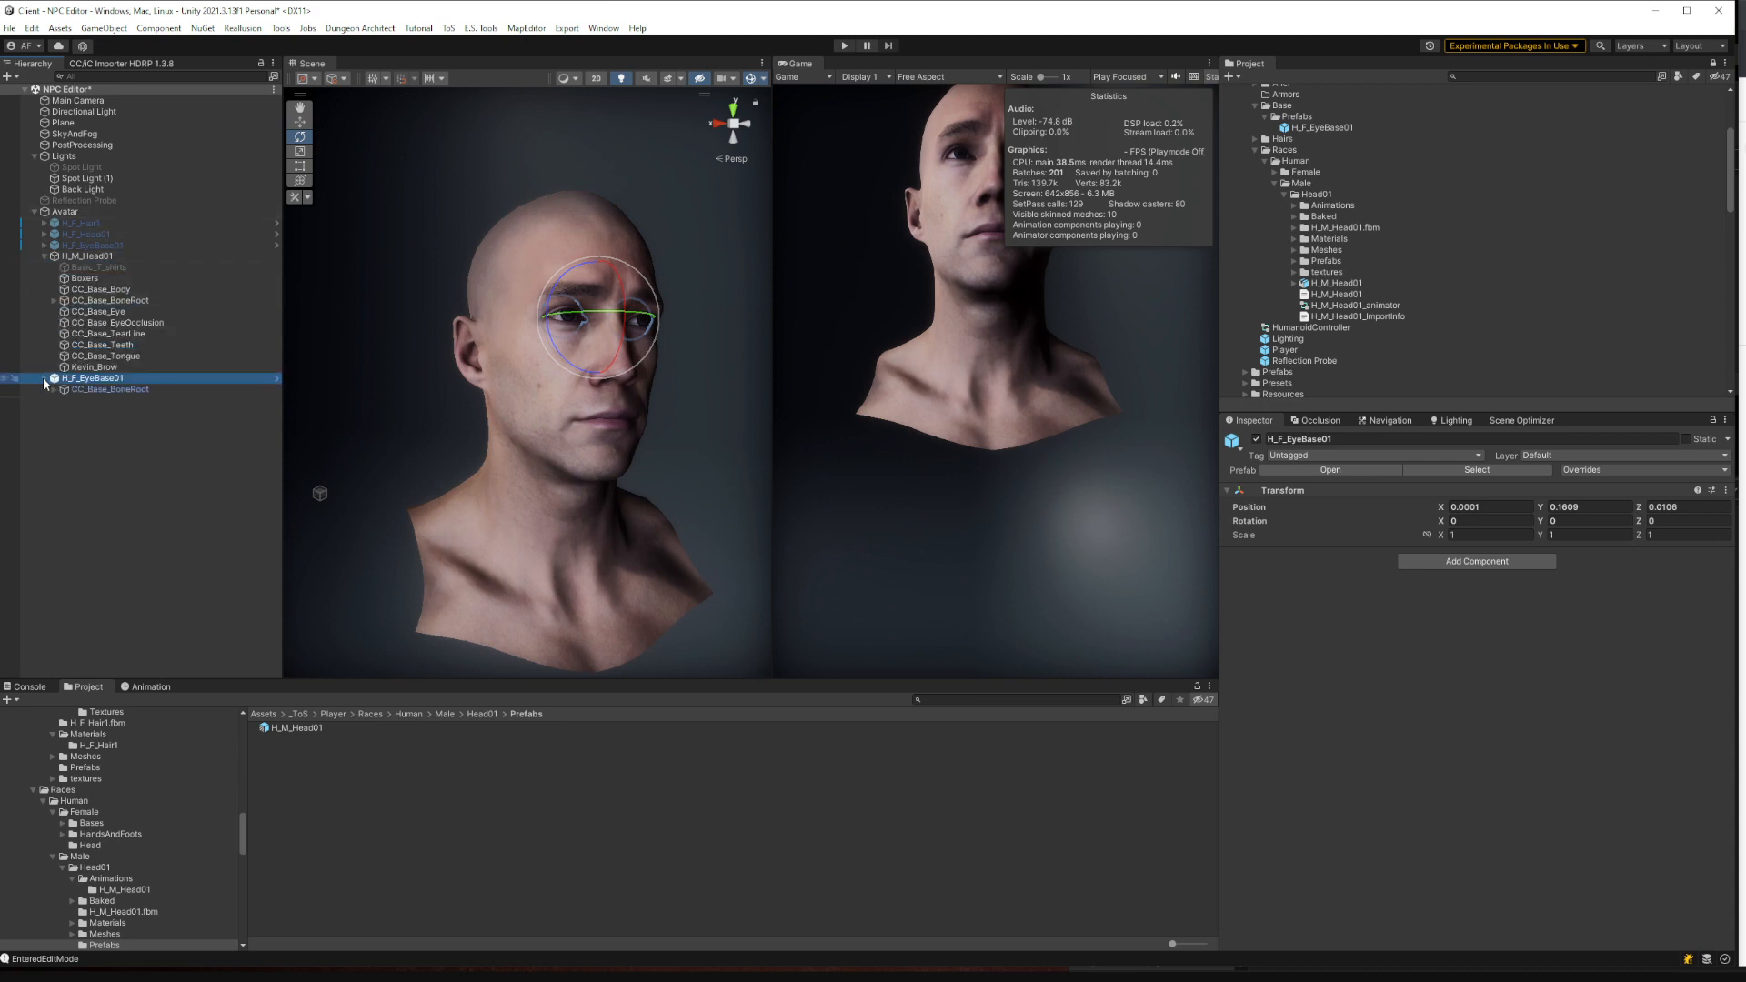
click(113, 391)
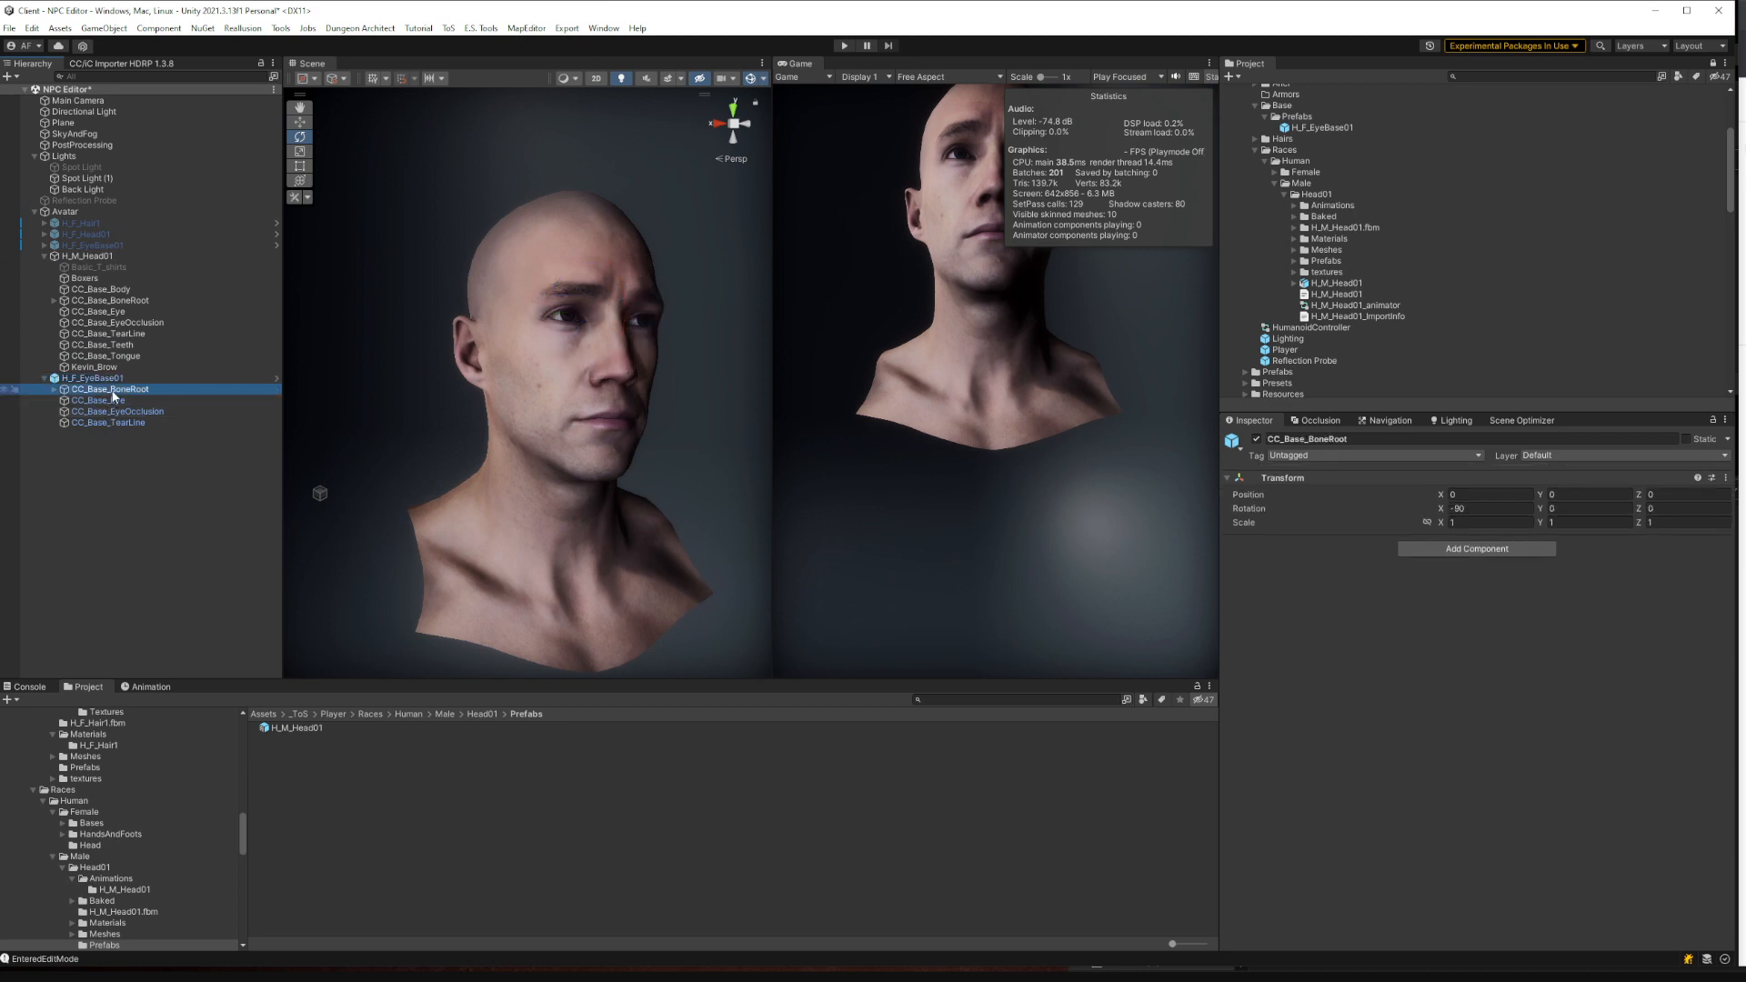
click(110, 381)
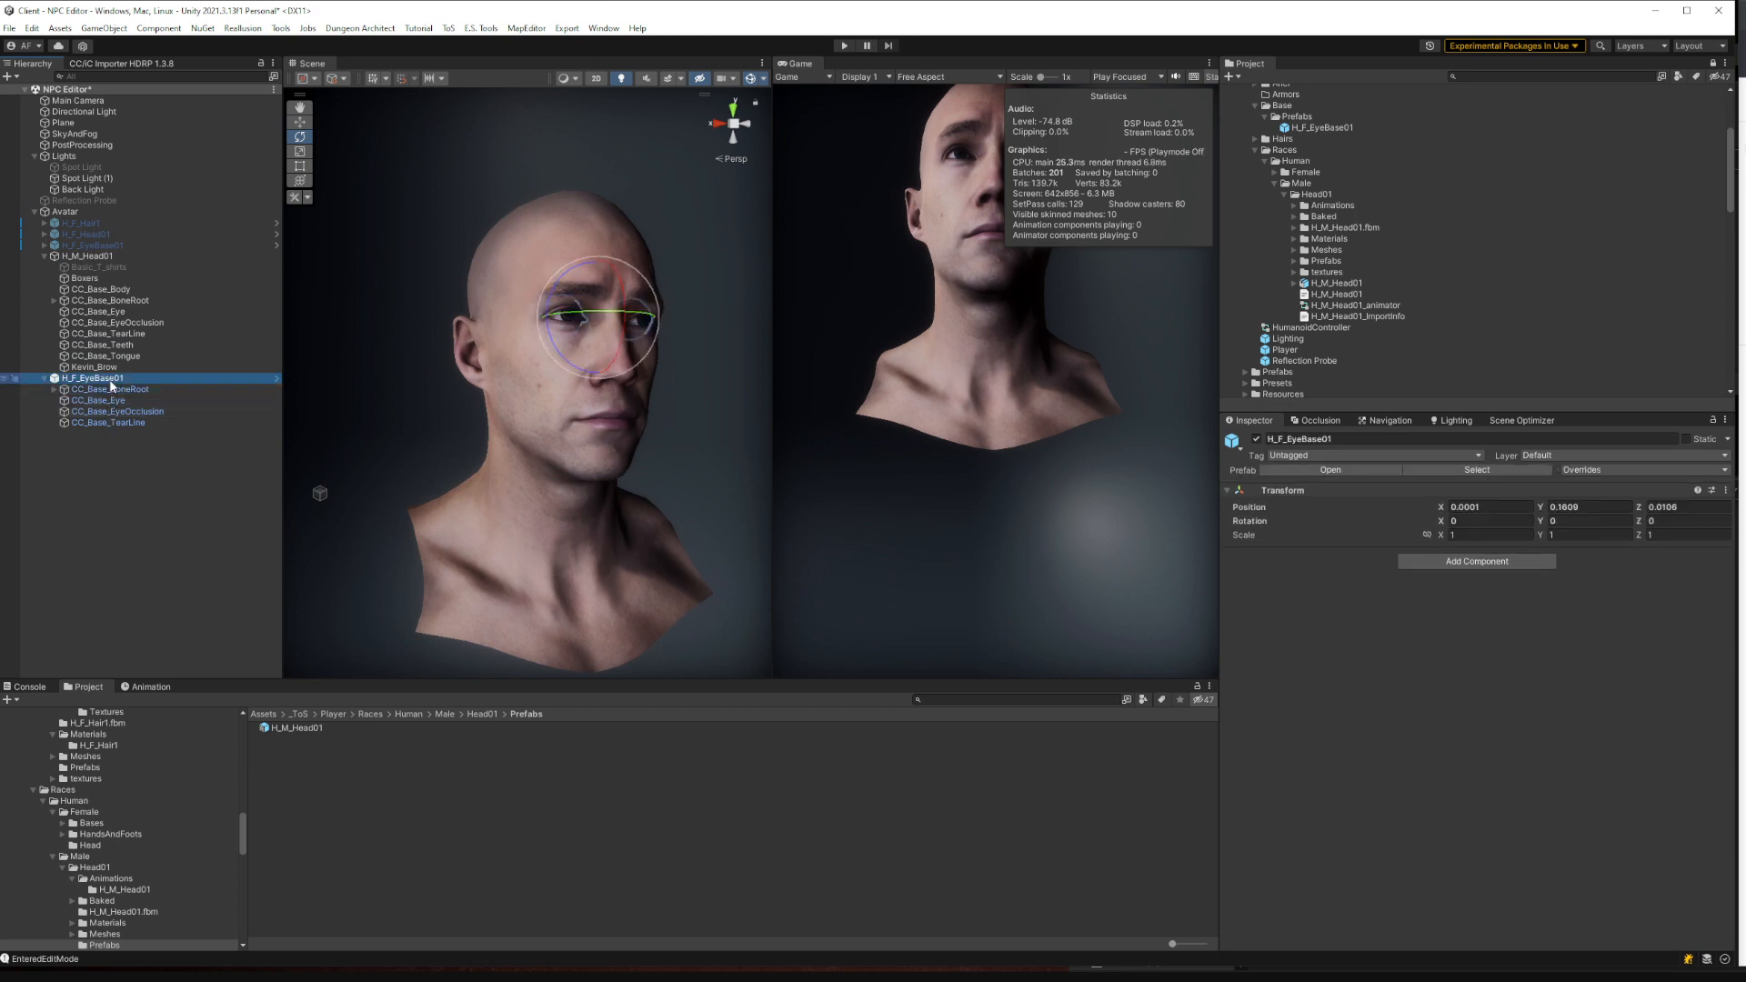
Try a slight rotation of the Avatar parent object and undo it
click(84, 213)
mouse_move(595, 431)
mouse_down()
mouse_move(537, 429)
mouse_move(593, 431)
mouse_up()
key(ctrl+z)
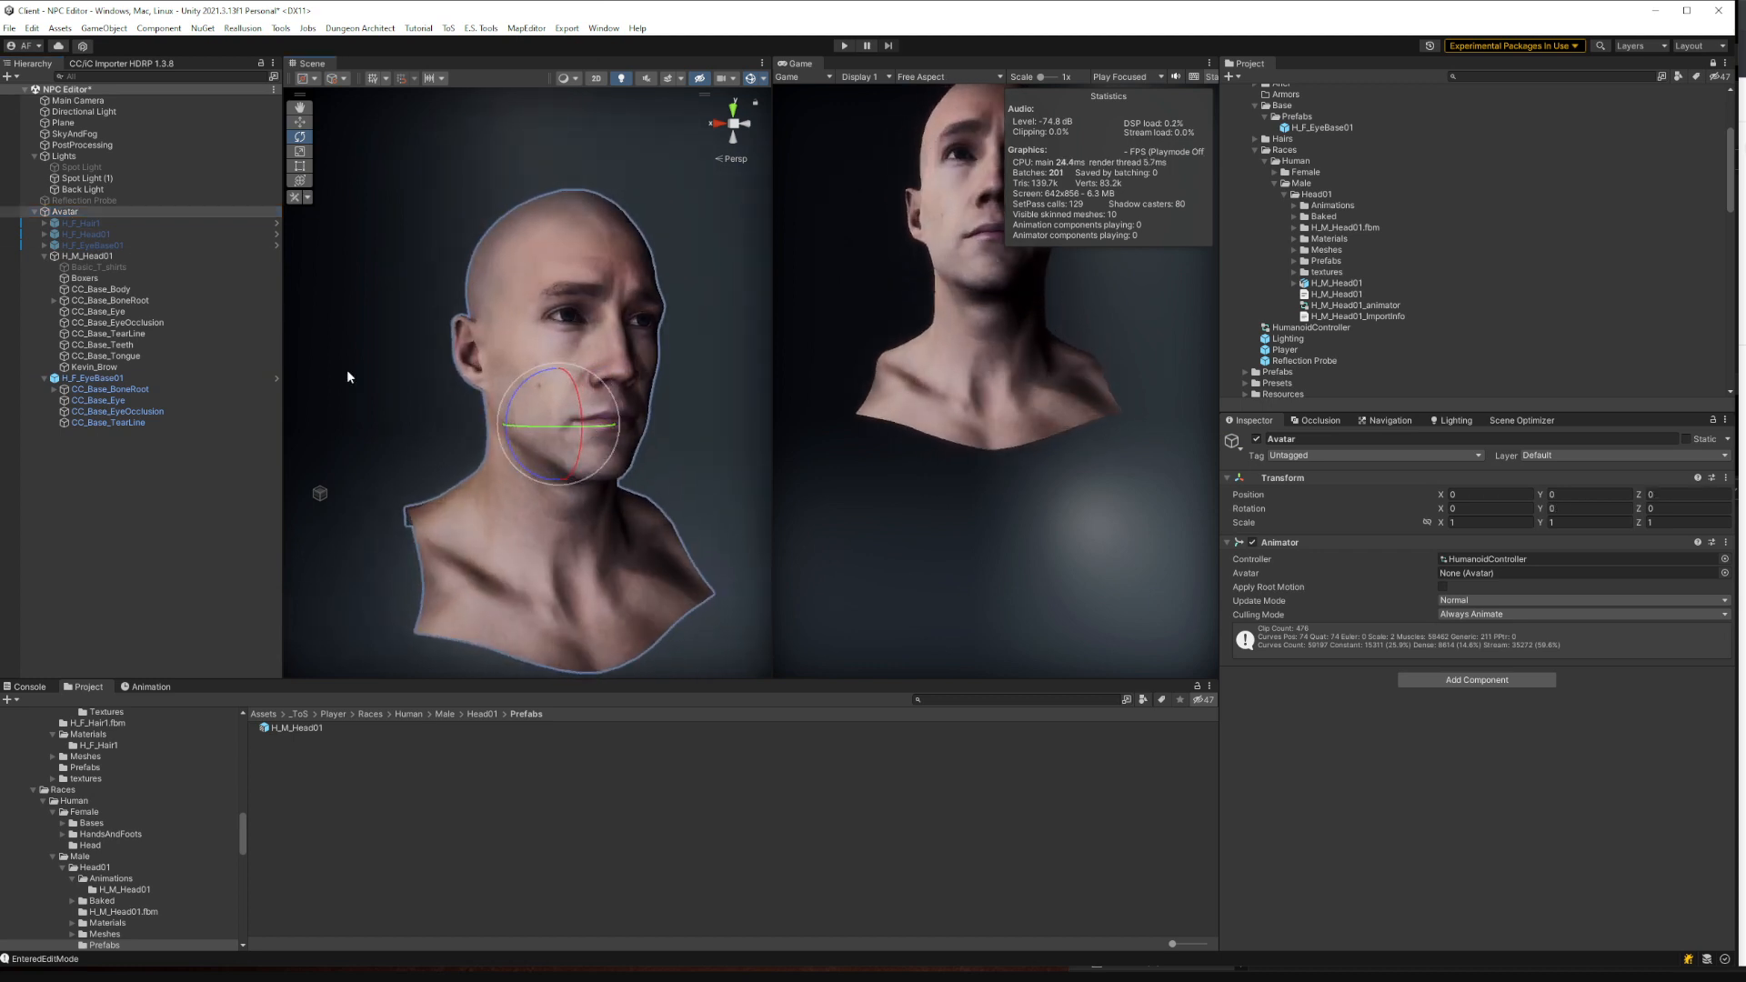
Collapse the H_M_Head01 and H_F_EyeBase01 hierarchies and compare the Animator components on Avatar and H_M_Head01
click(44, 256)
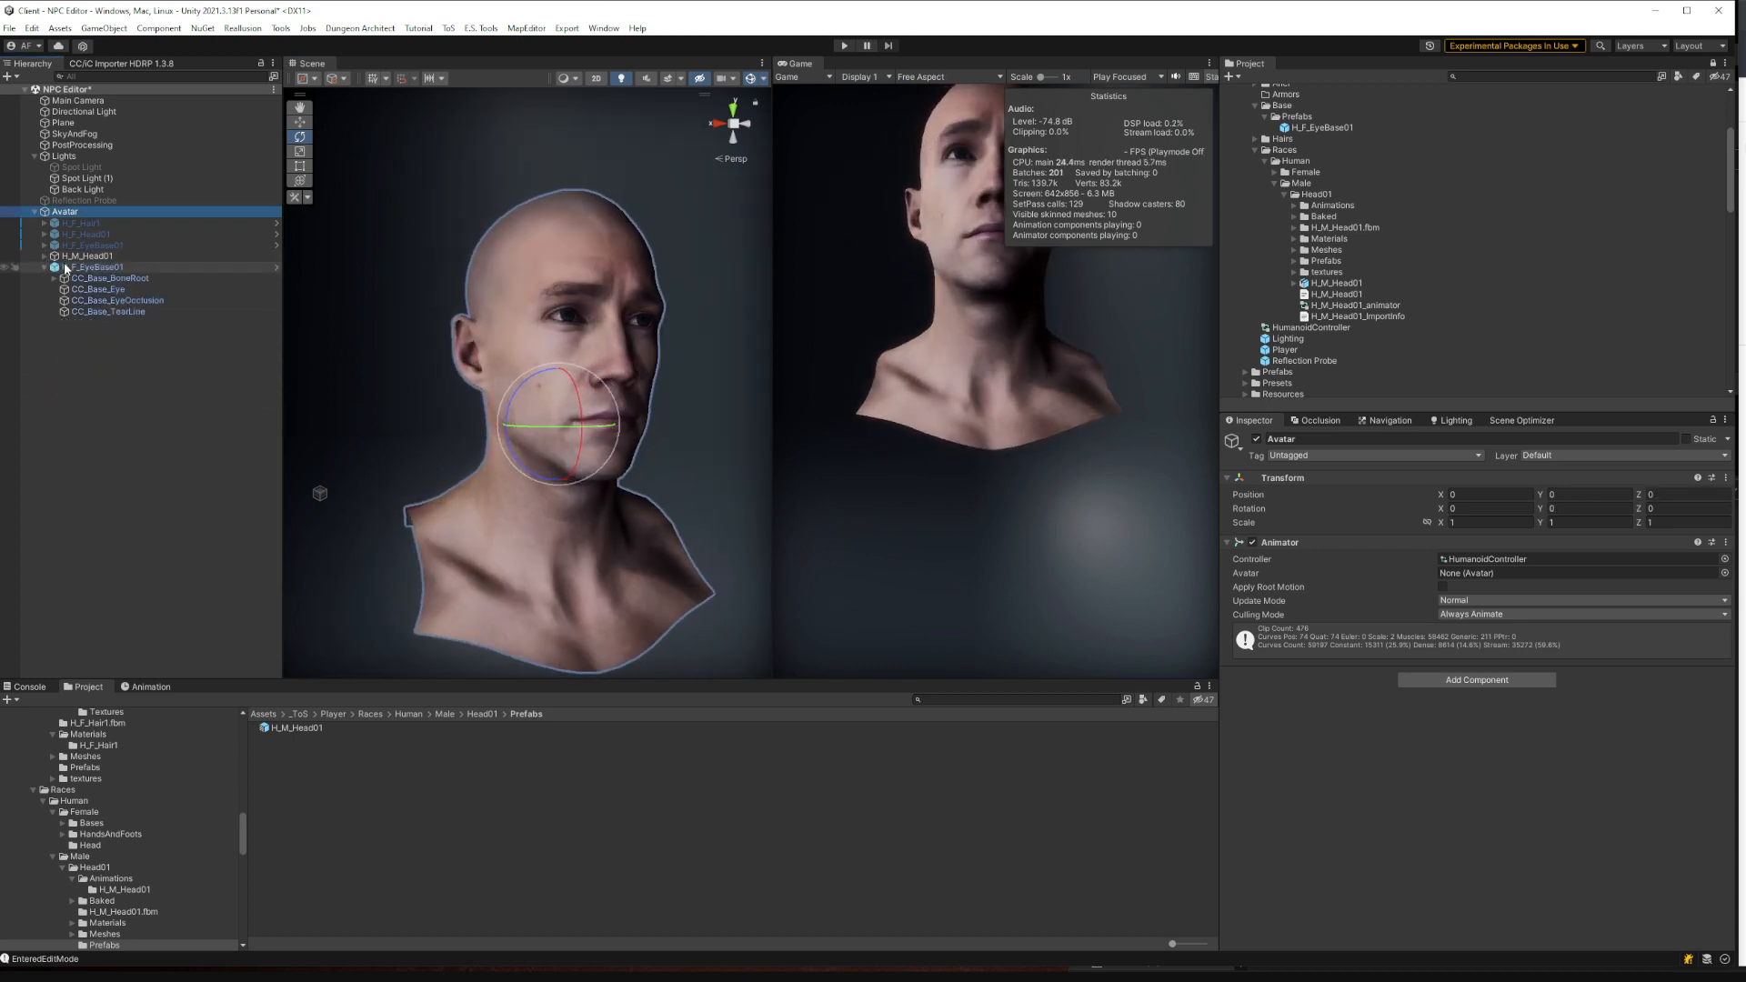
click(88, 268)
click(44, 267)
click(62, 211)
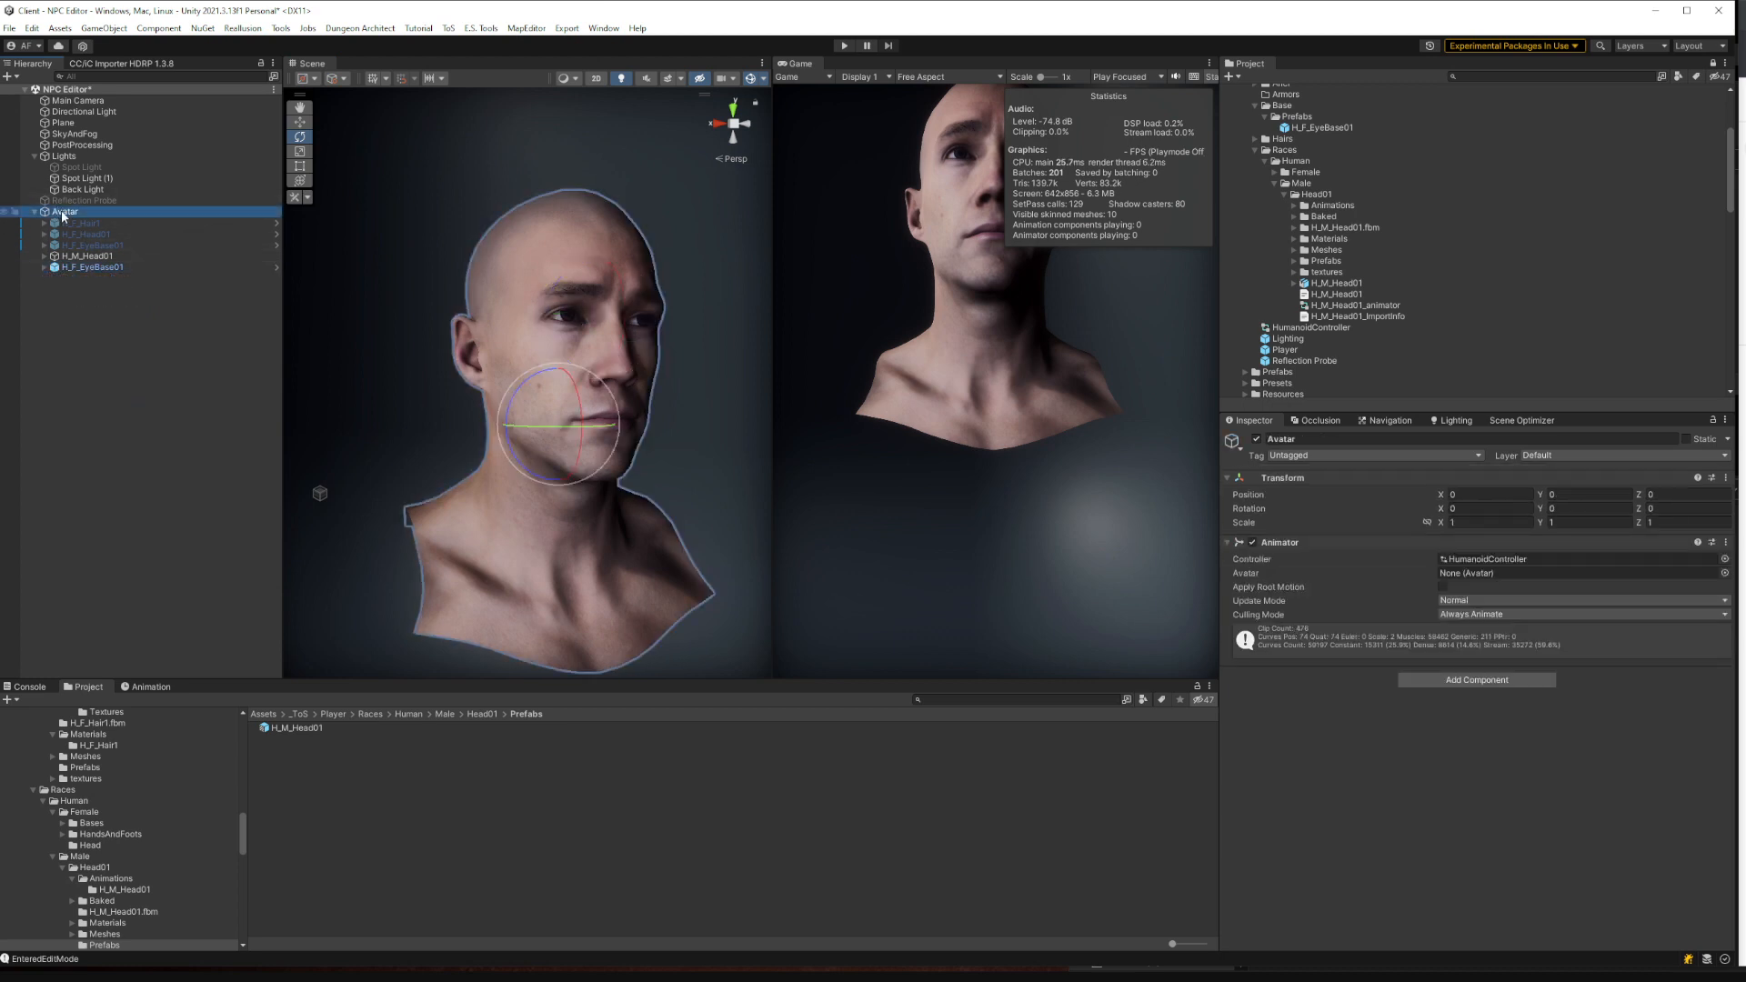
click(81, 257)
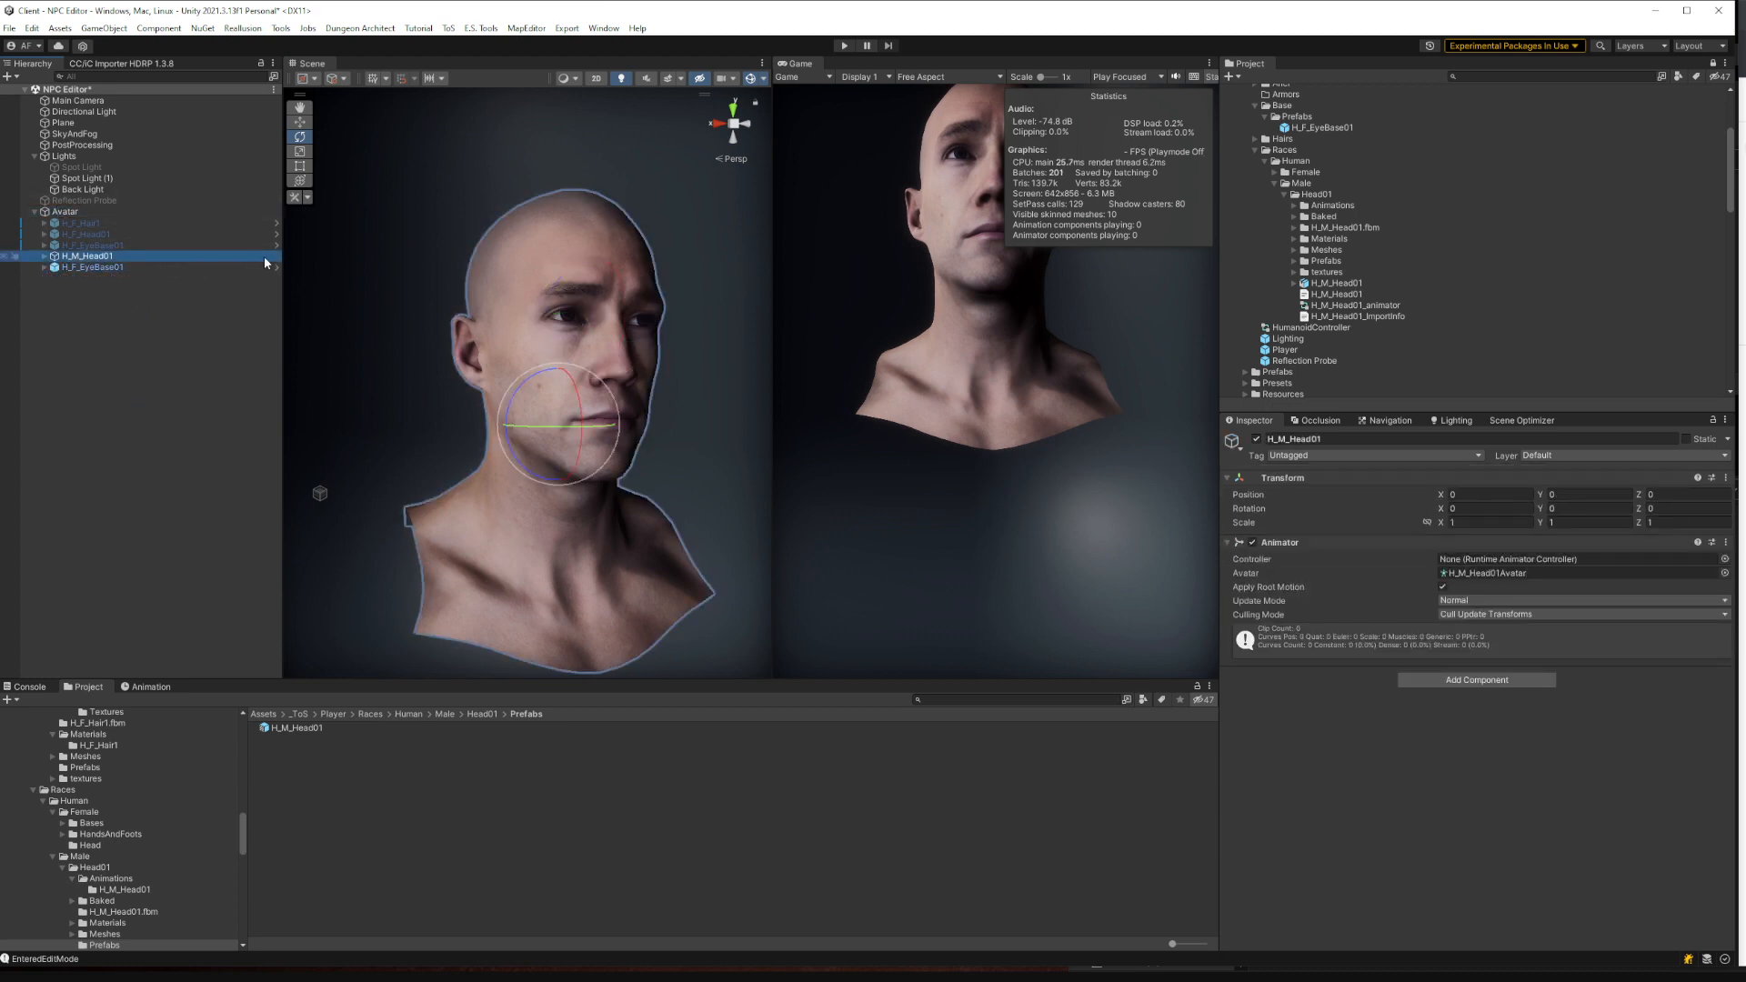
Create a folder named Heads inside the project's Races/Human/Male folder
scroll(1375, 229, up, 5)
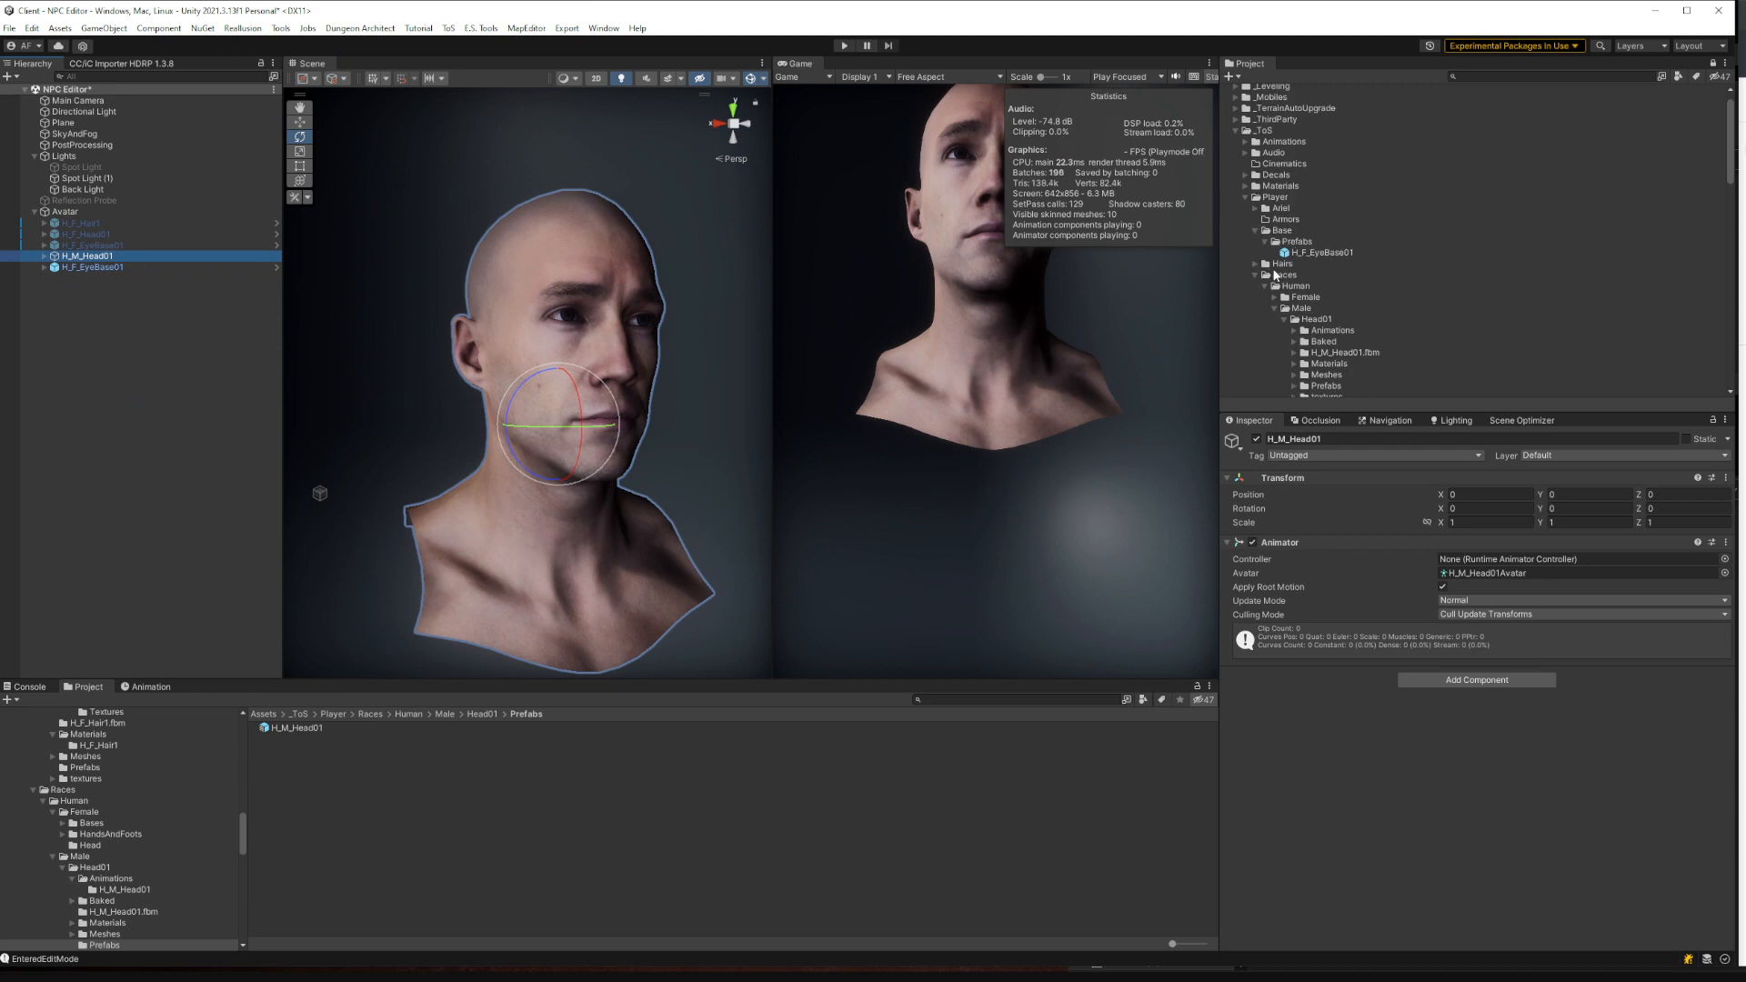
scroll(1272, 287, down, 3)
scroll(1275, 236, up, 3)
click(1265, 289)
click(1265, 286)
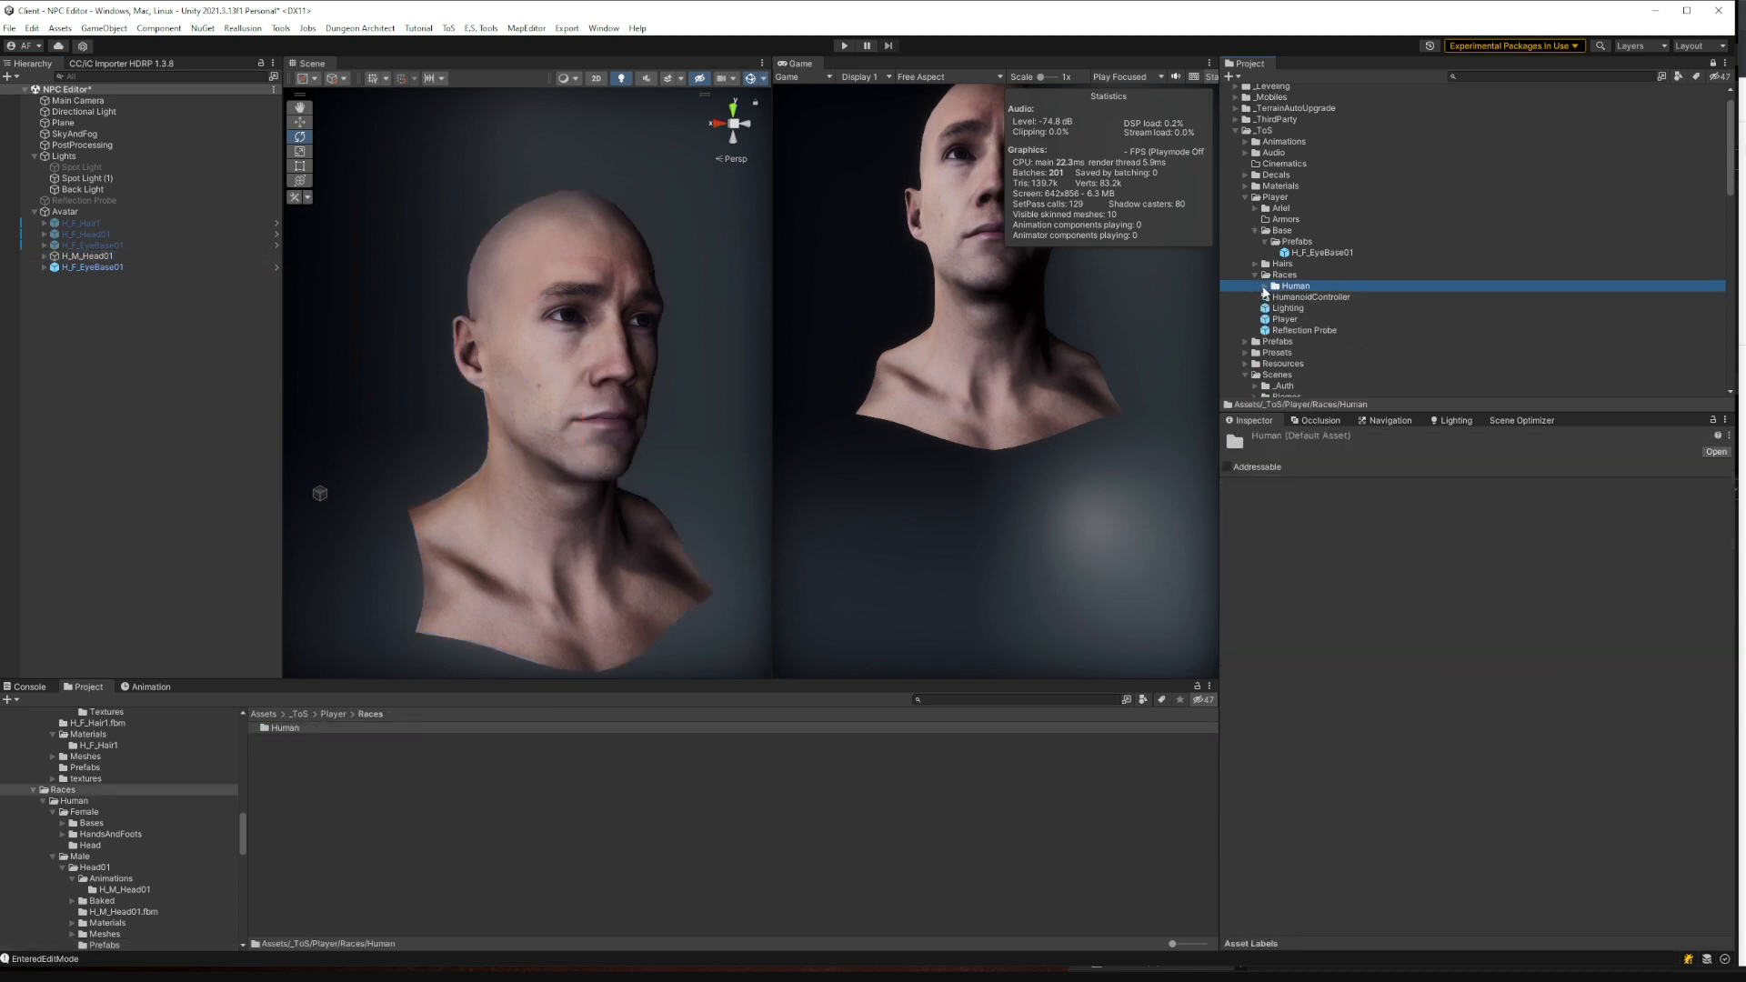
click(1285, 317)
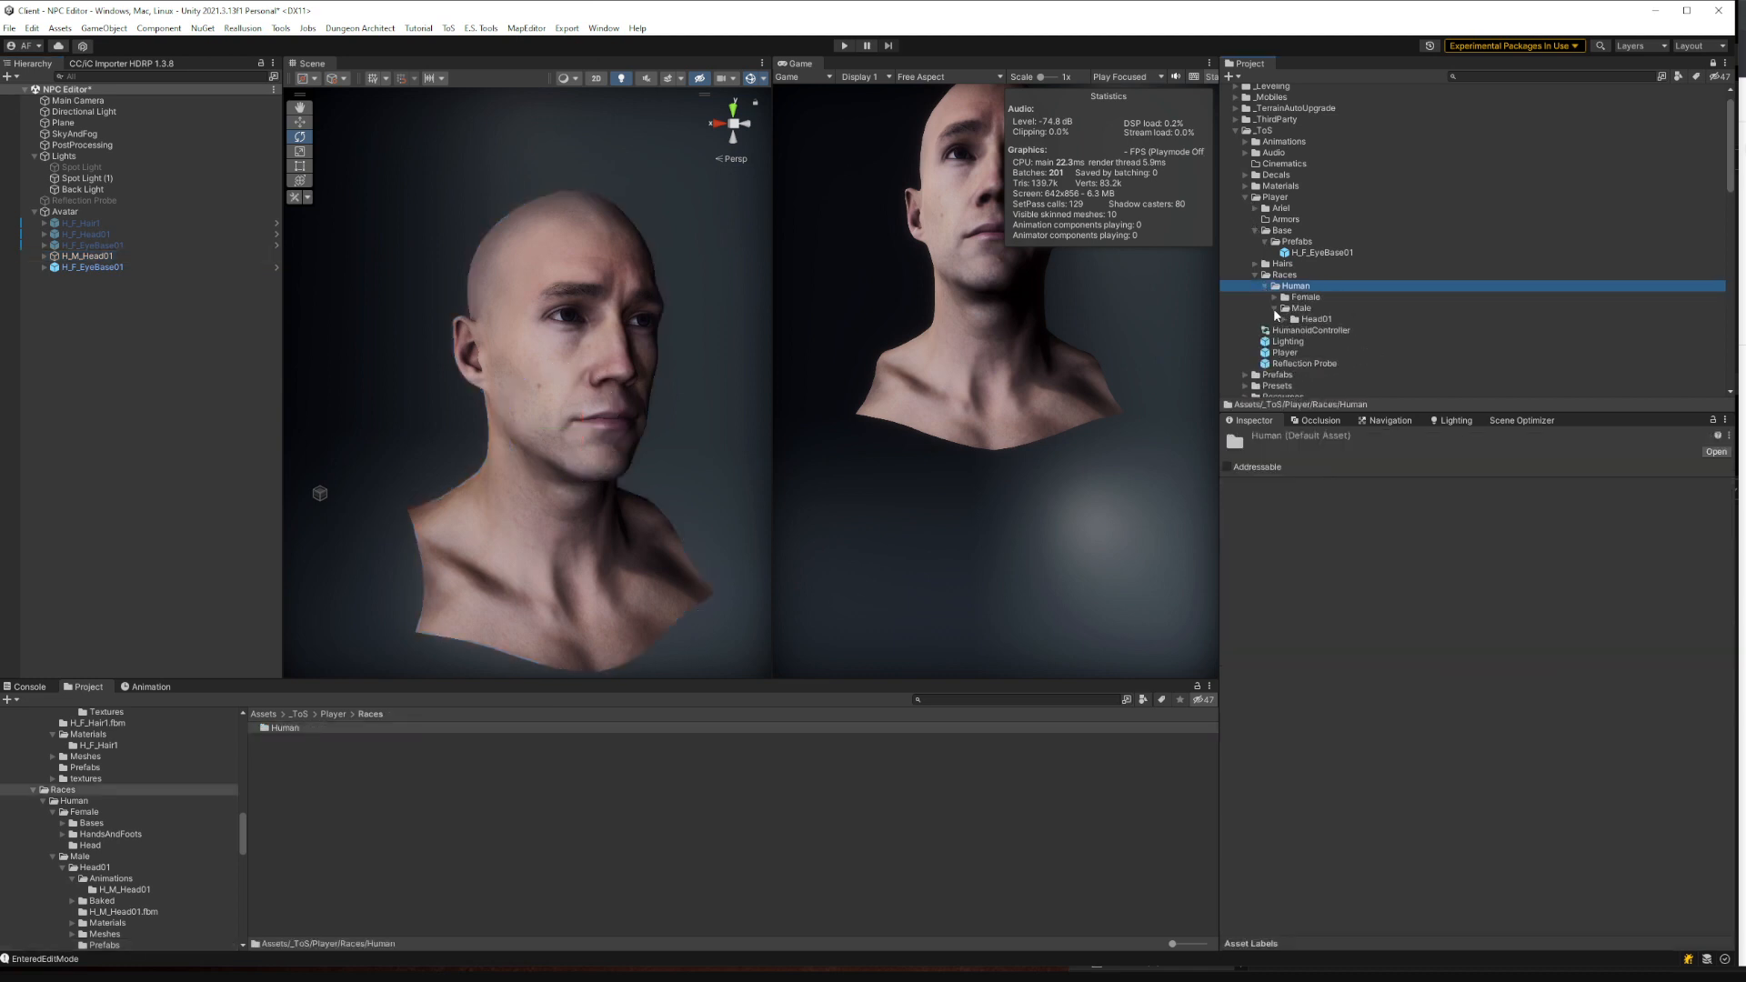
click(1275, 296)
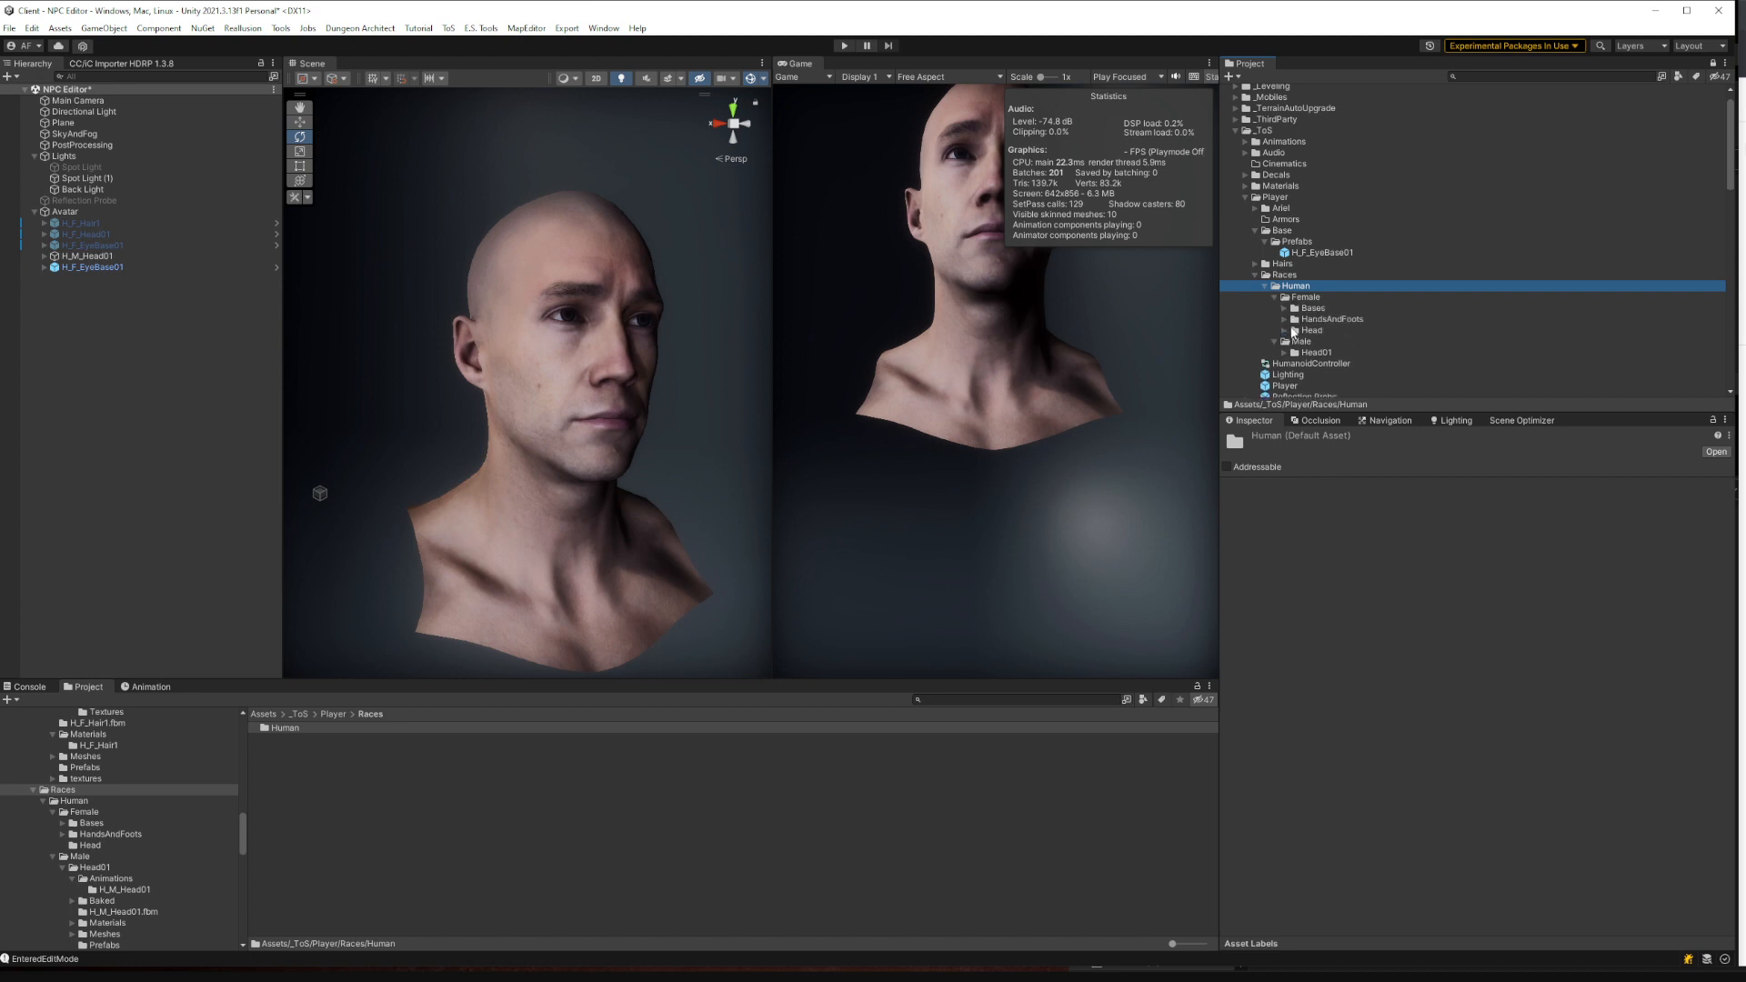
right_click(1301, 350)
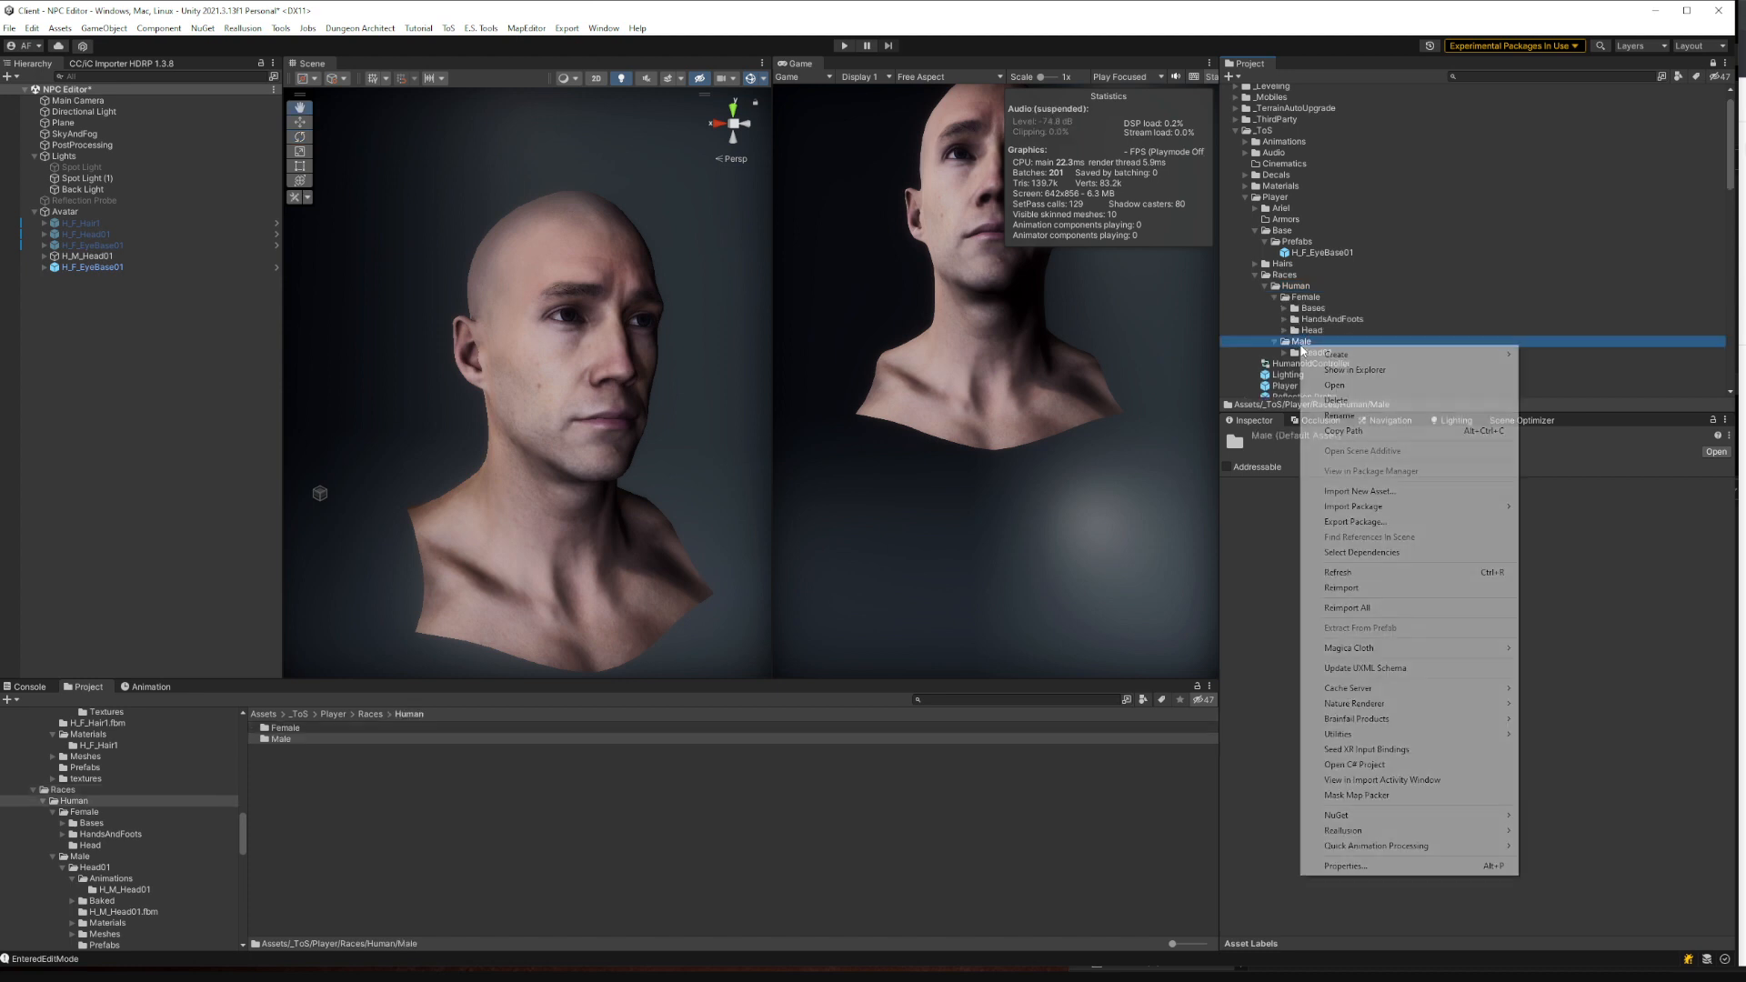
mouse_move(1351, 360)
click(1570, 307)
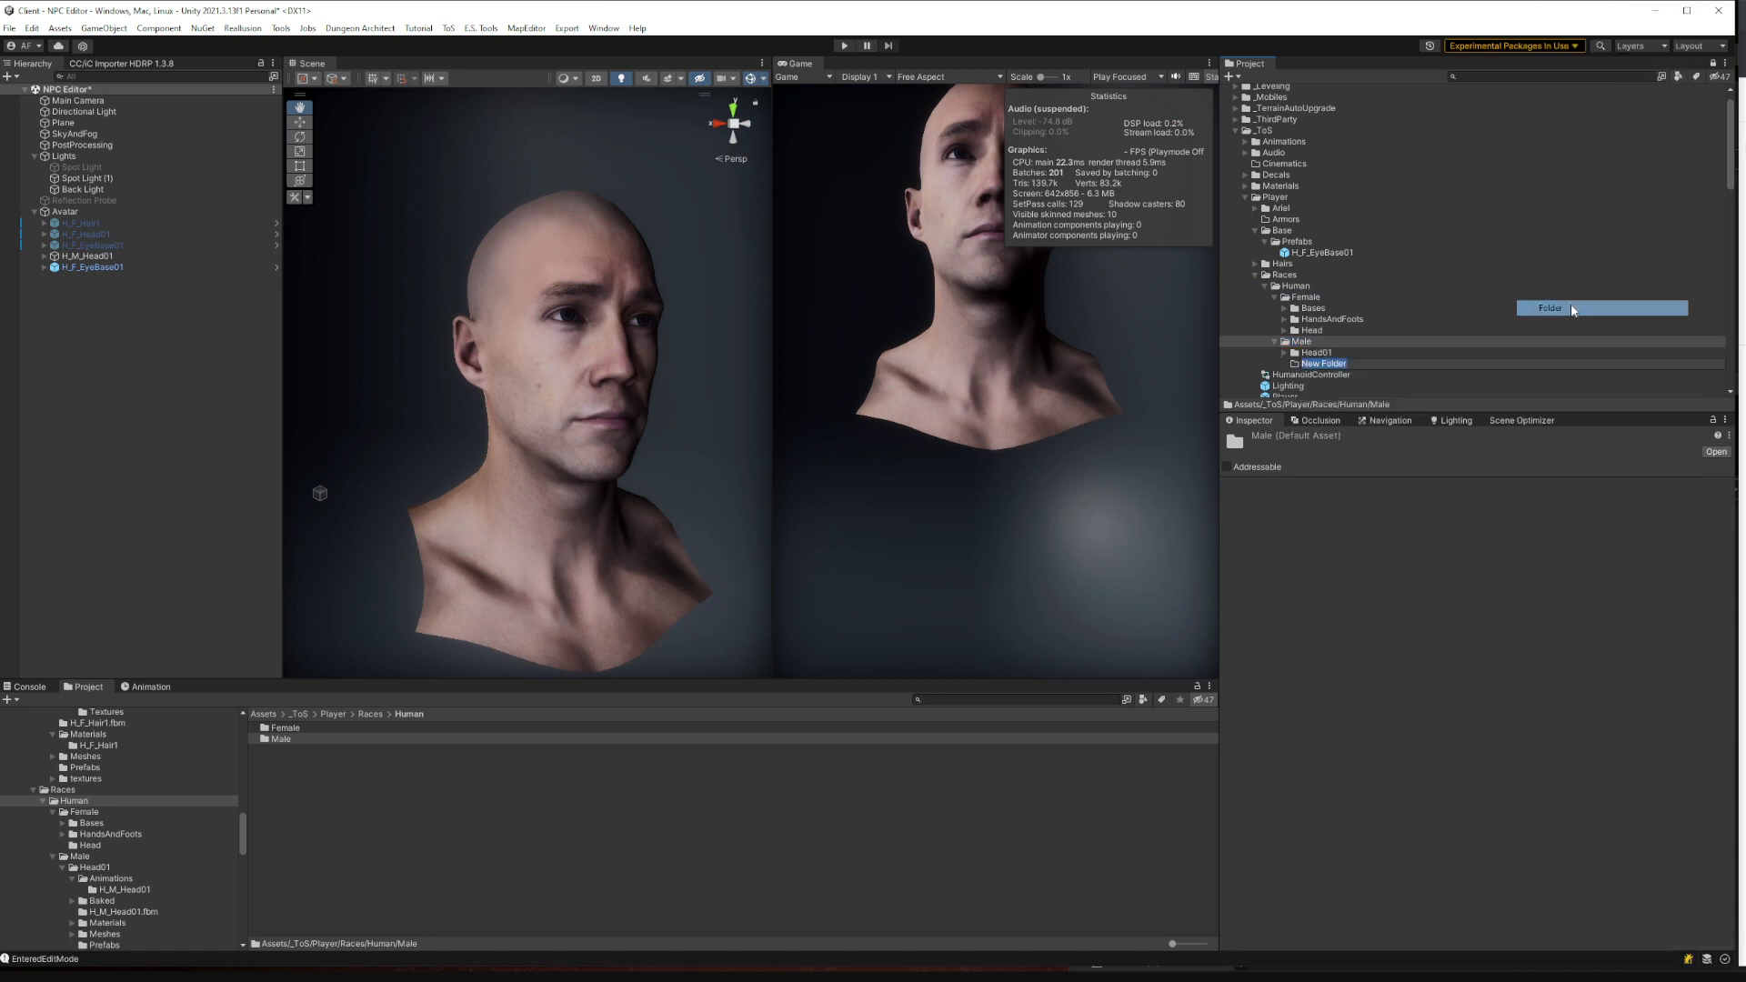
text(Heads)
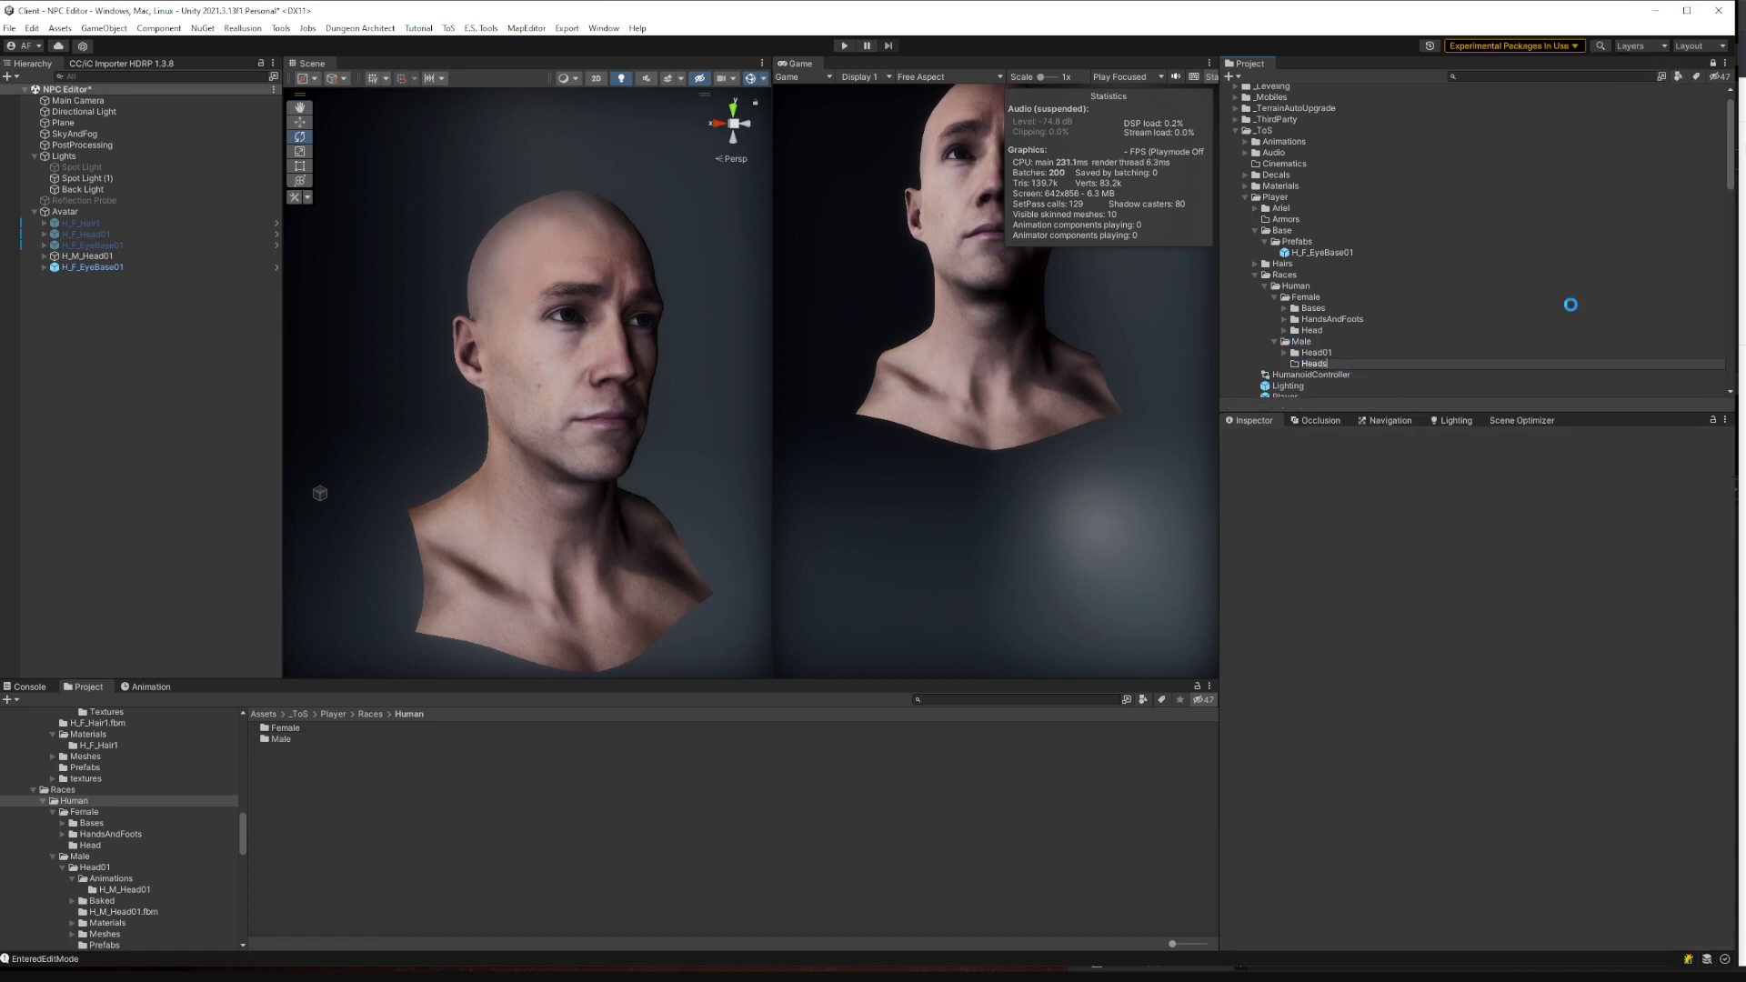
key(Return)
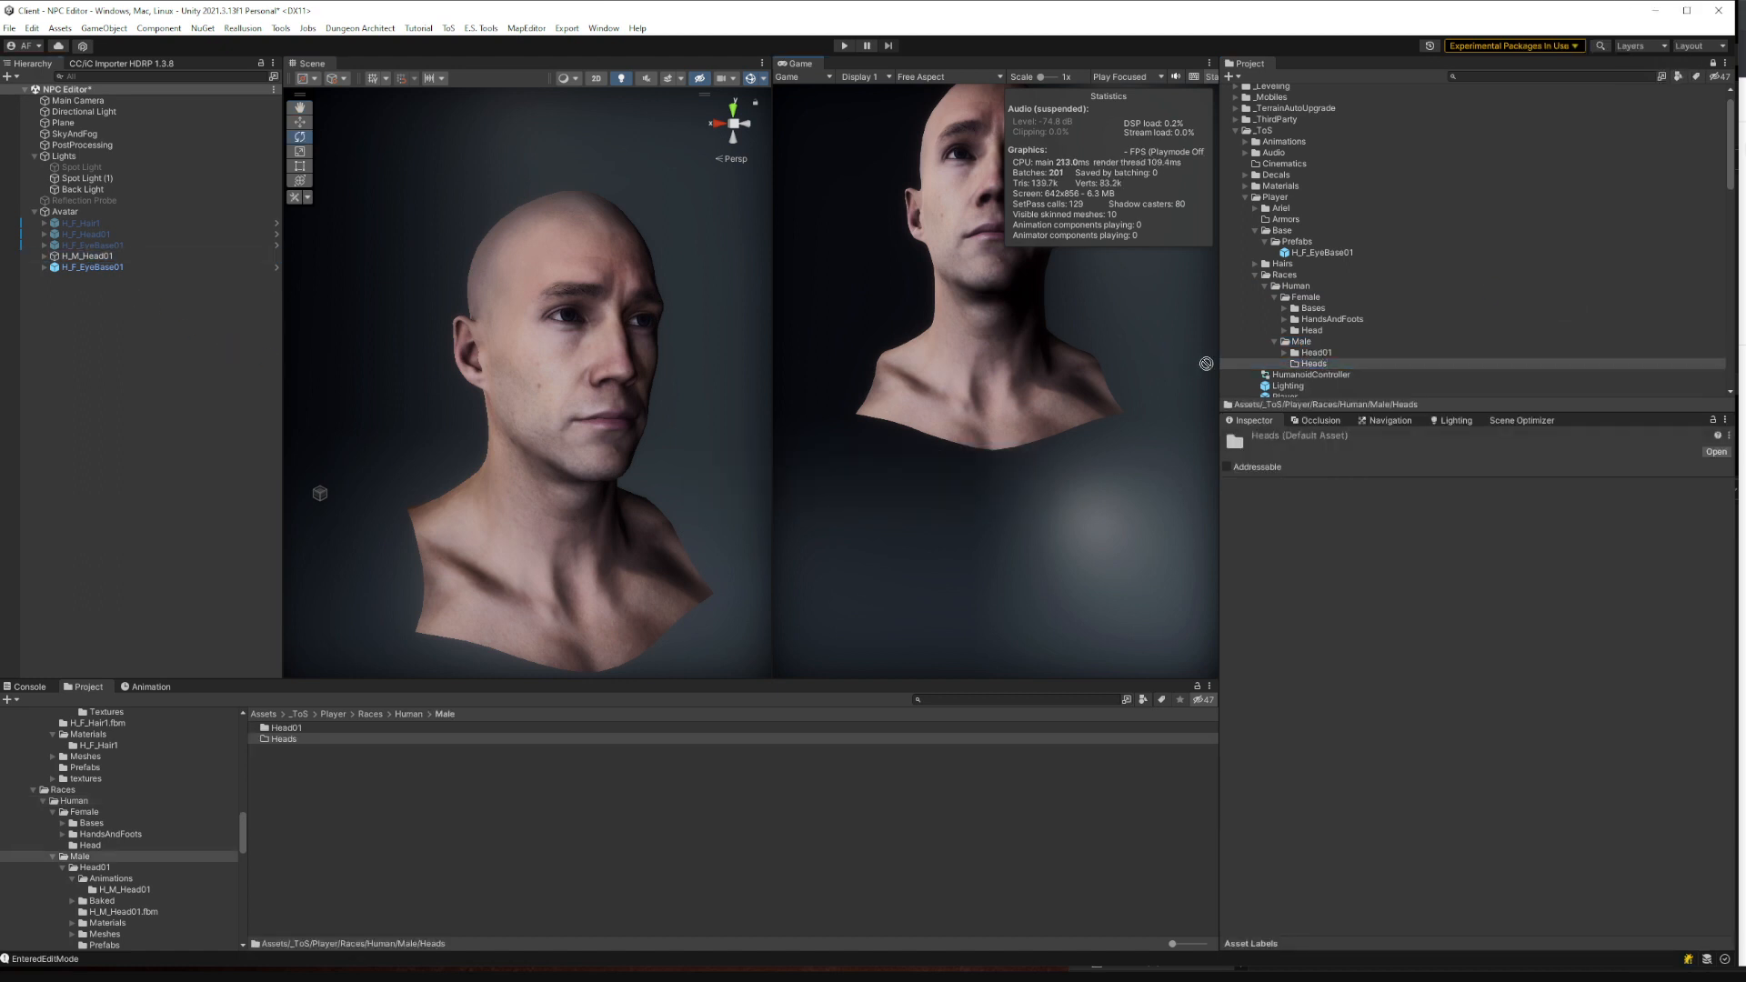
Save H_M_Head01 as a prefab in the Male/Heads folder and remove the Animator component from the prefab
click(1314, 362)
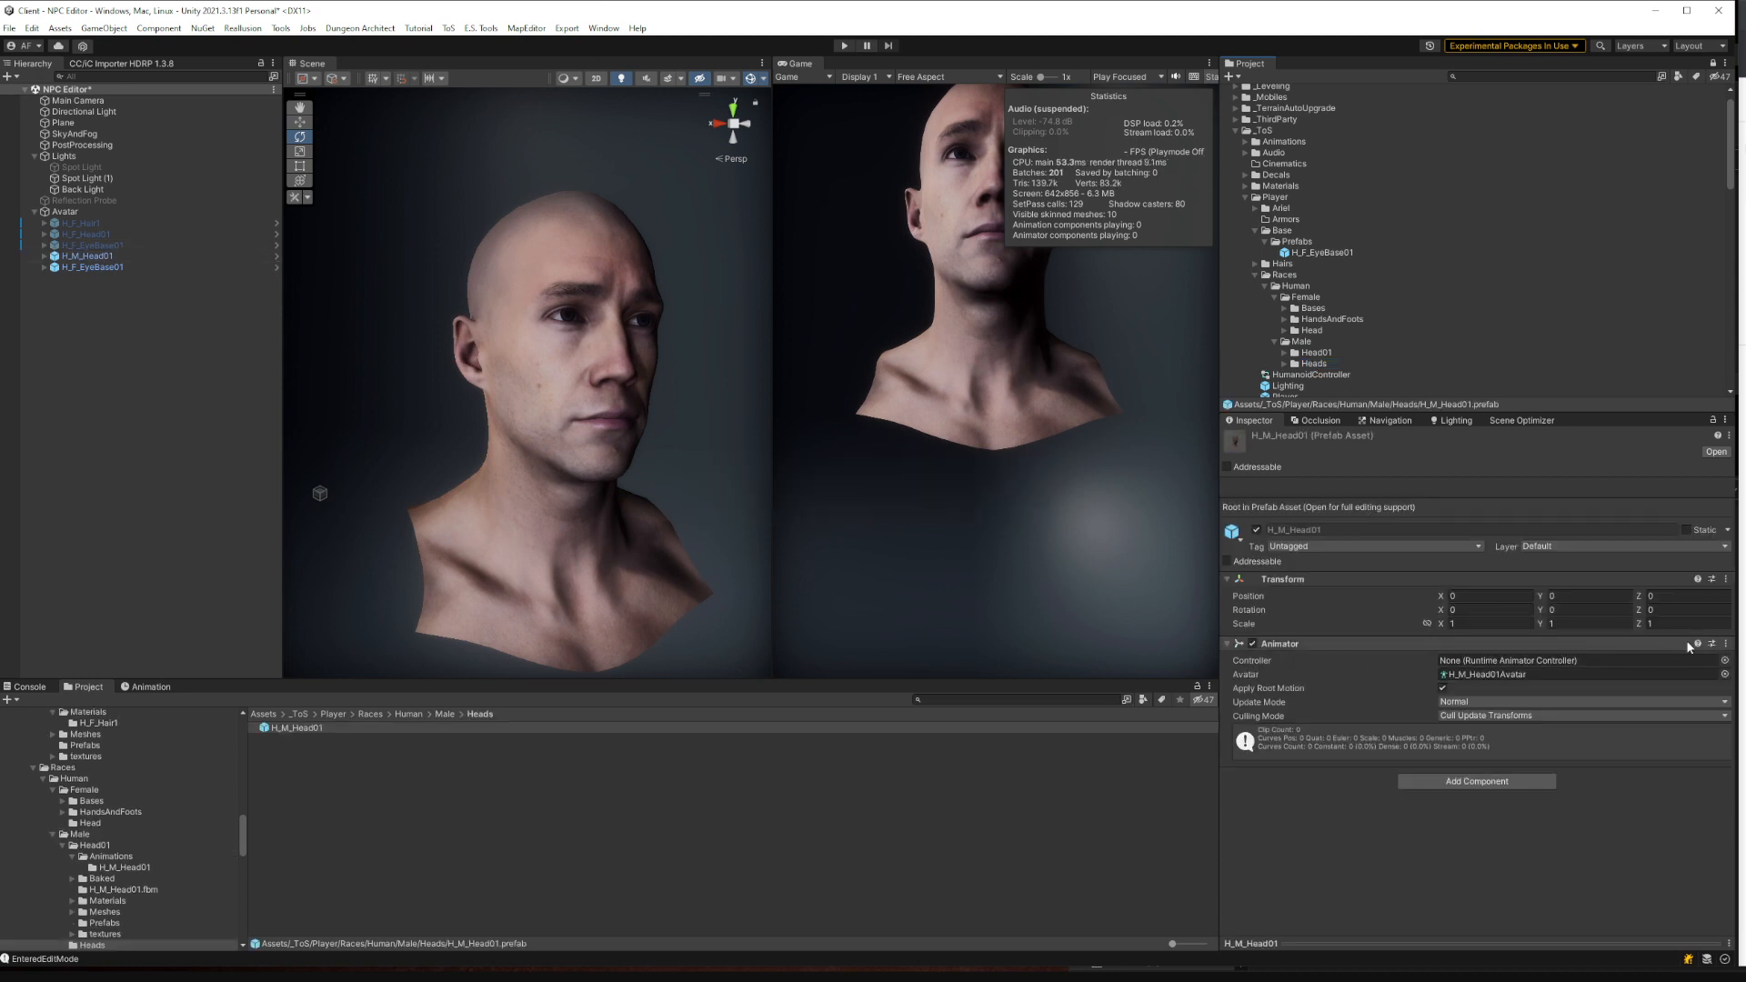
click(276, 255)
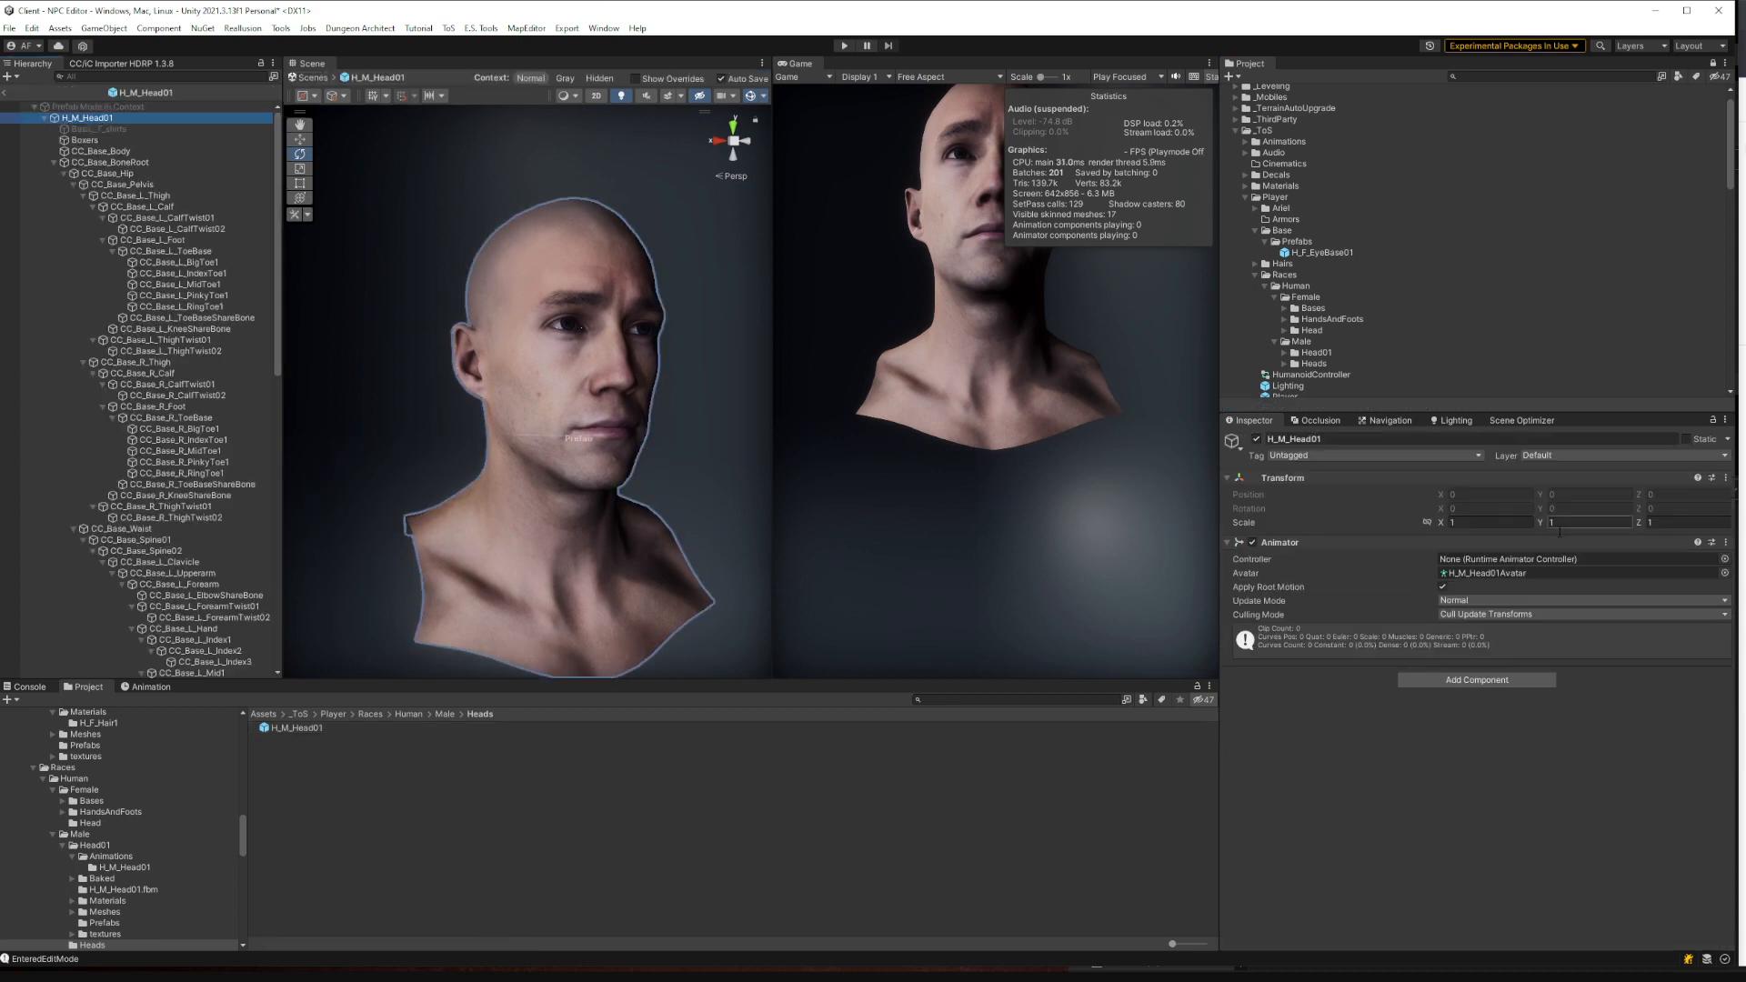
click(1725, 543)
click(1735, 577)
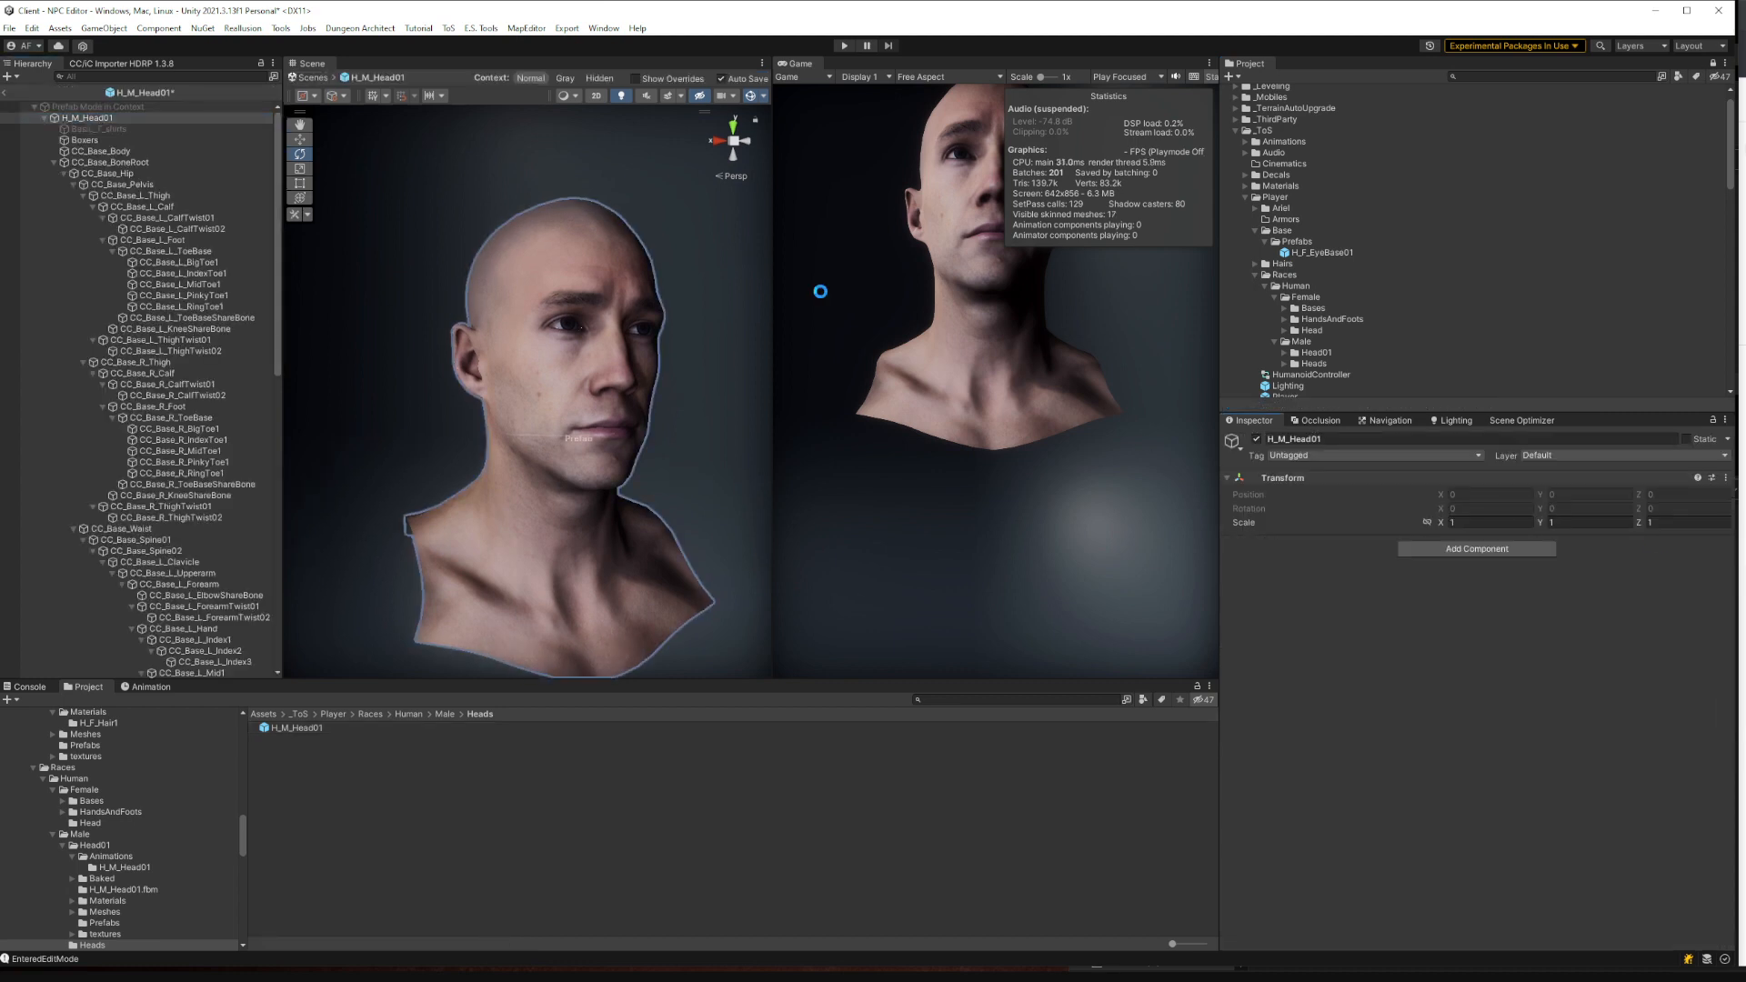
click(305, 79)
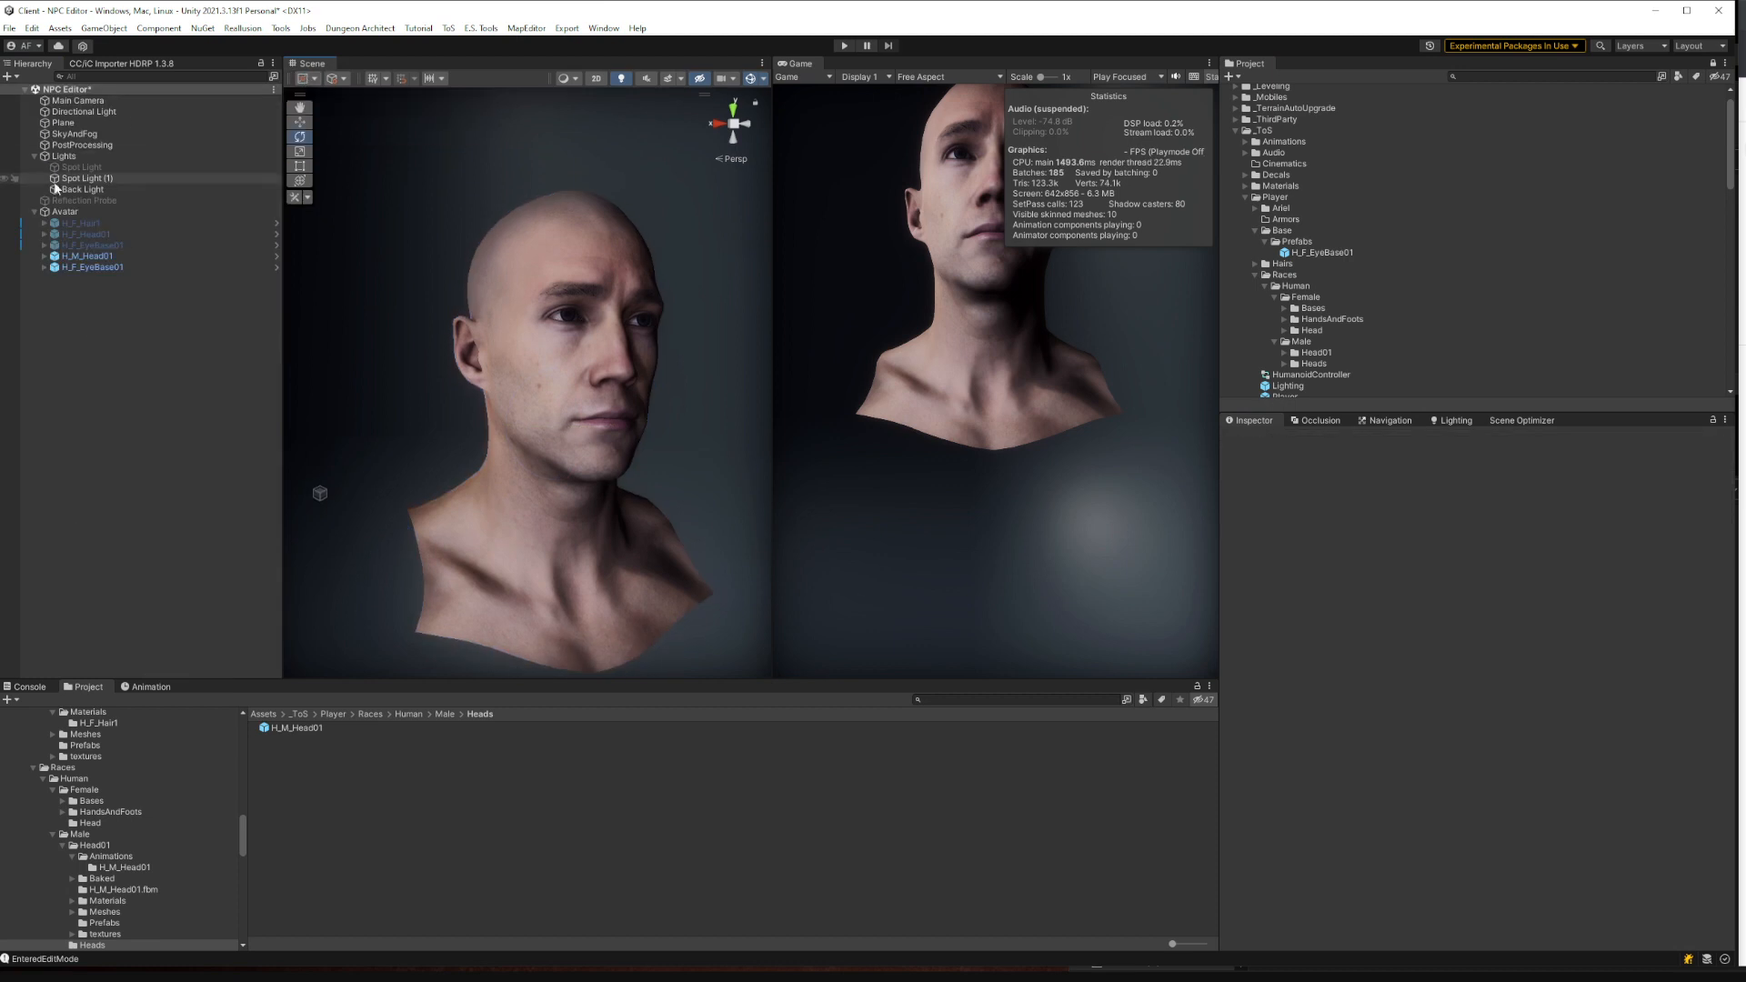
Check the components and transforms of Avatar, H_M_Head01 and the active H_F_EyeBase01
click(107, 212)
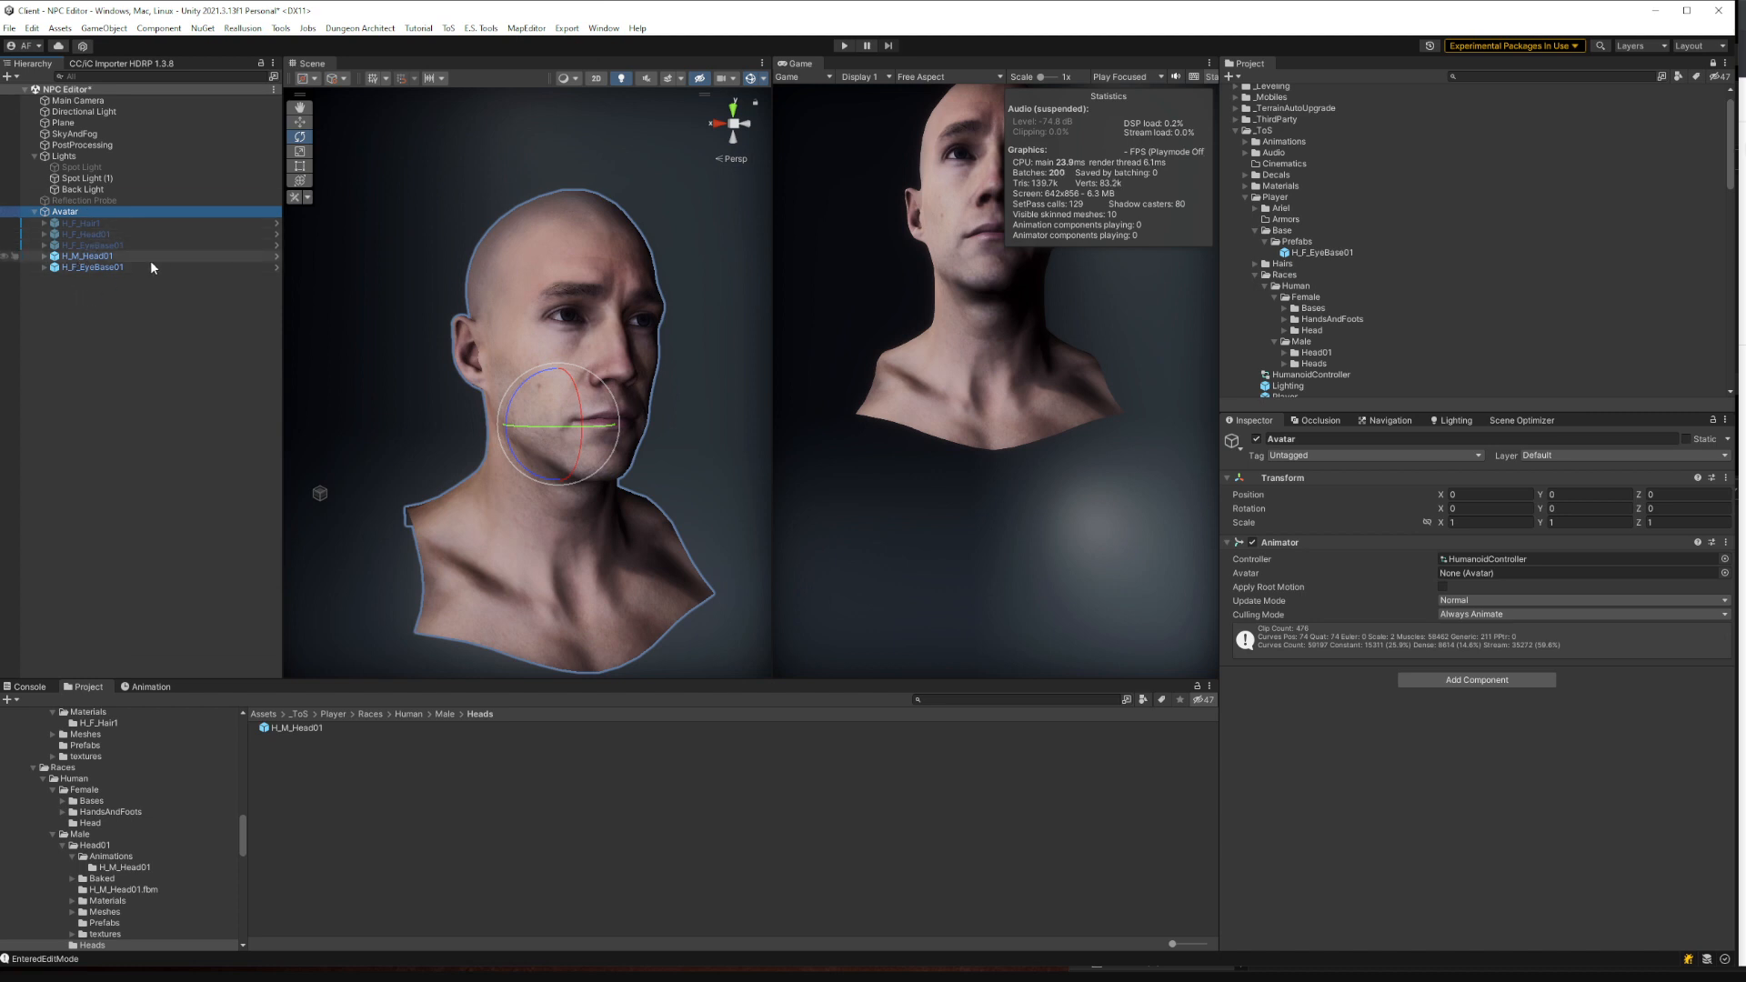
click(93, 257)
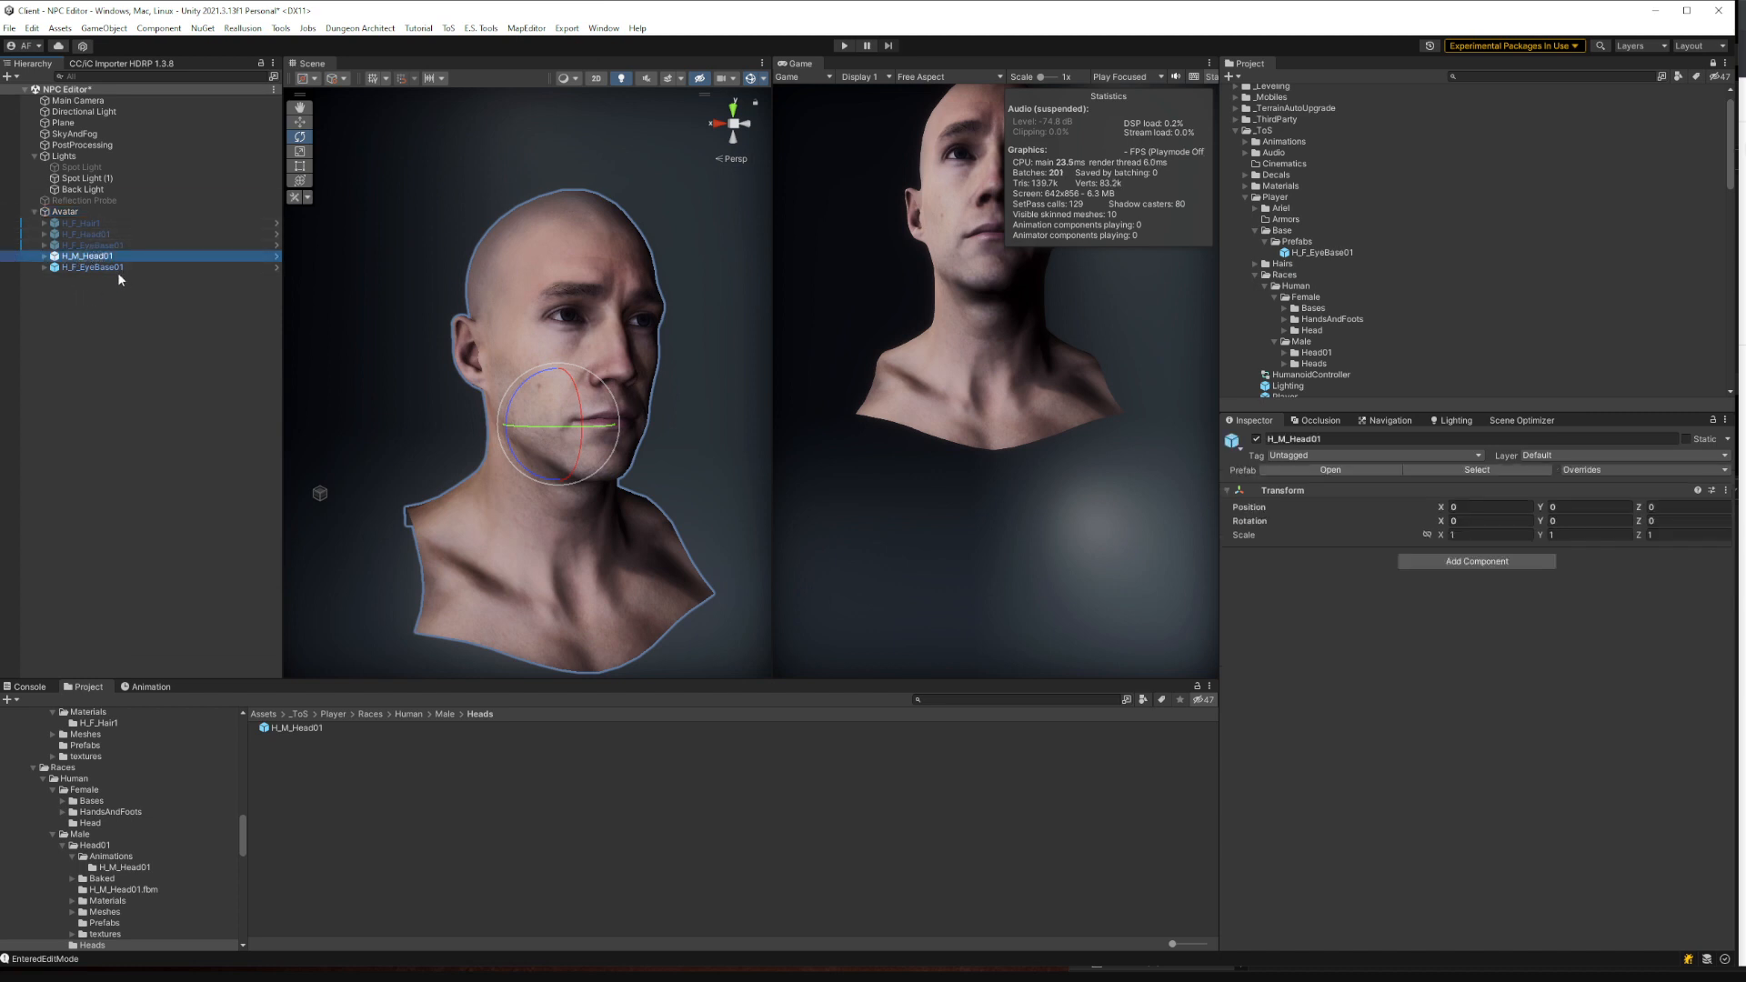
click(116, 269)
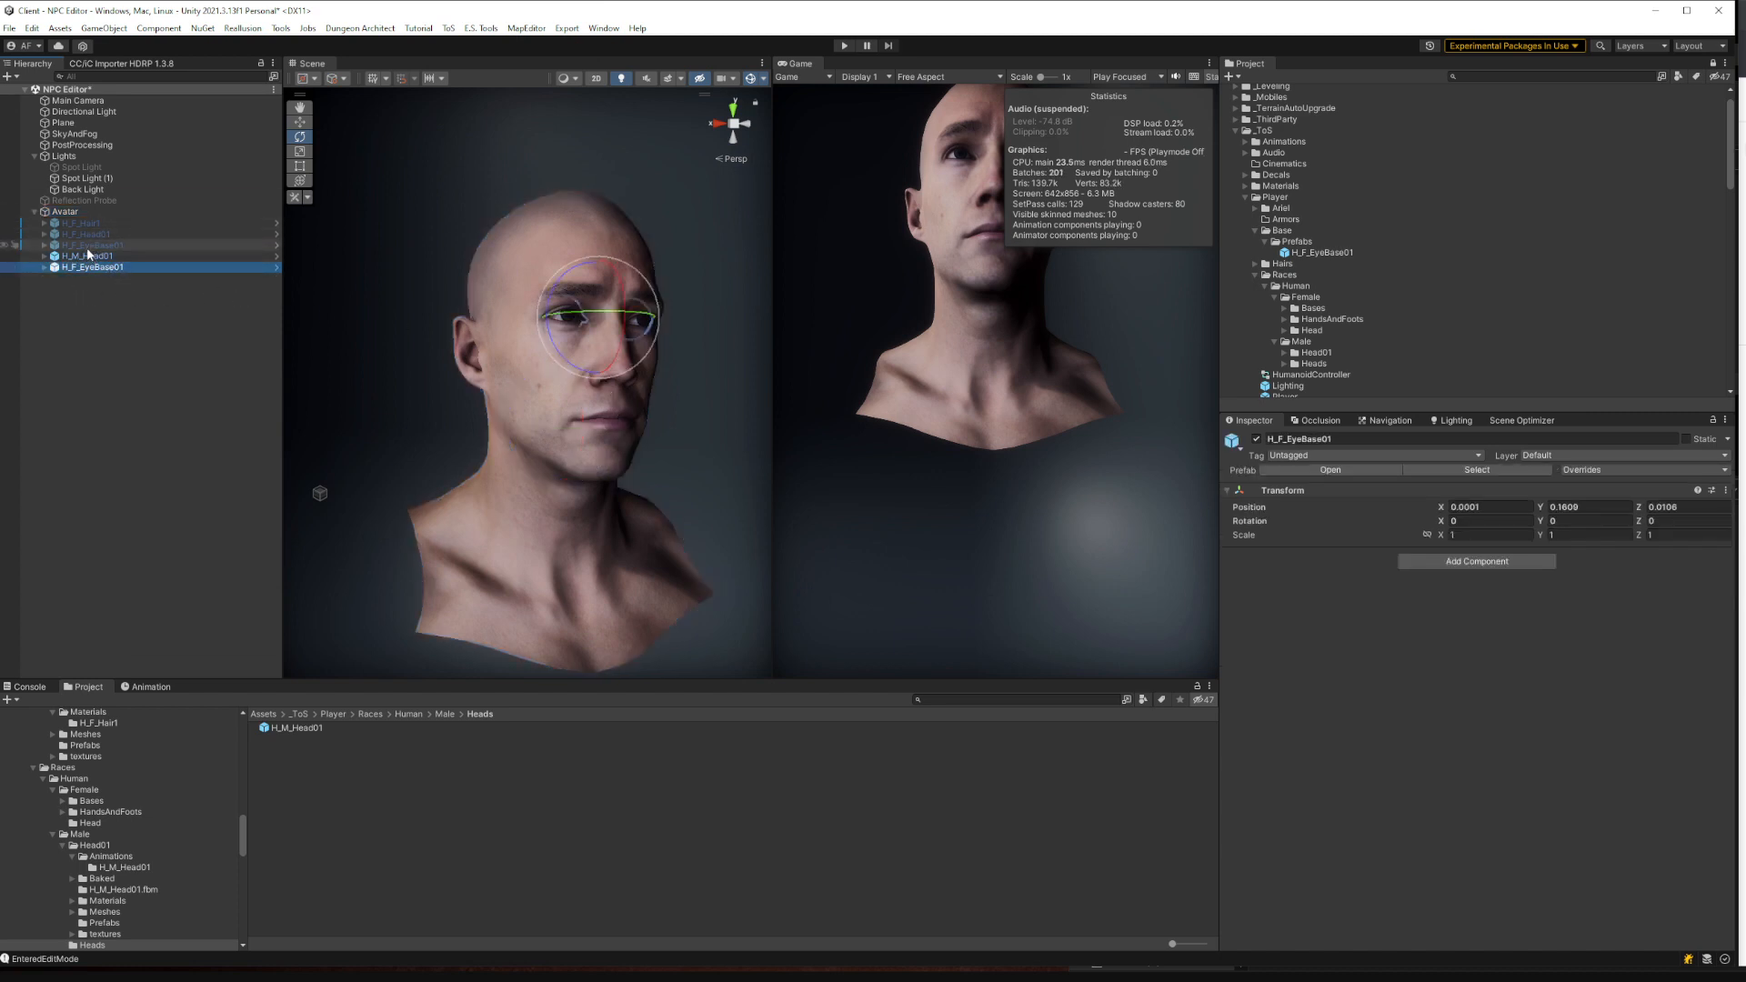
click(88, 256)
click(91, 267)
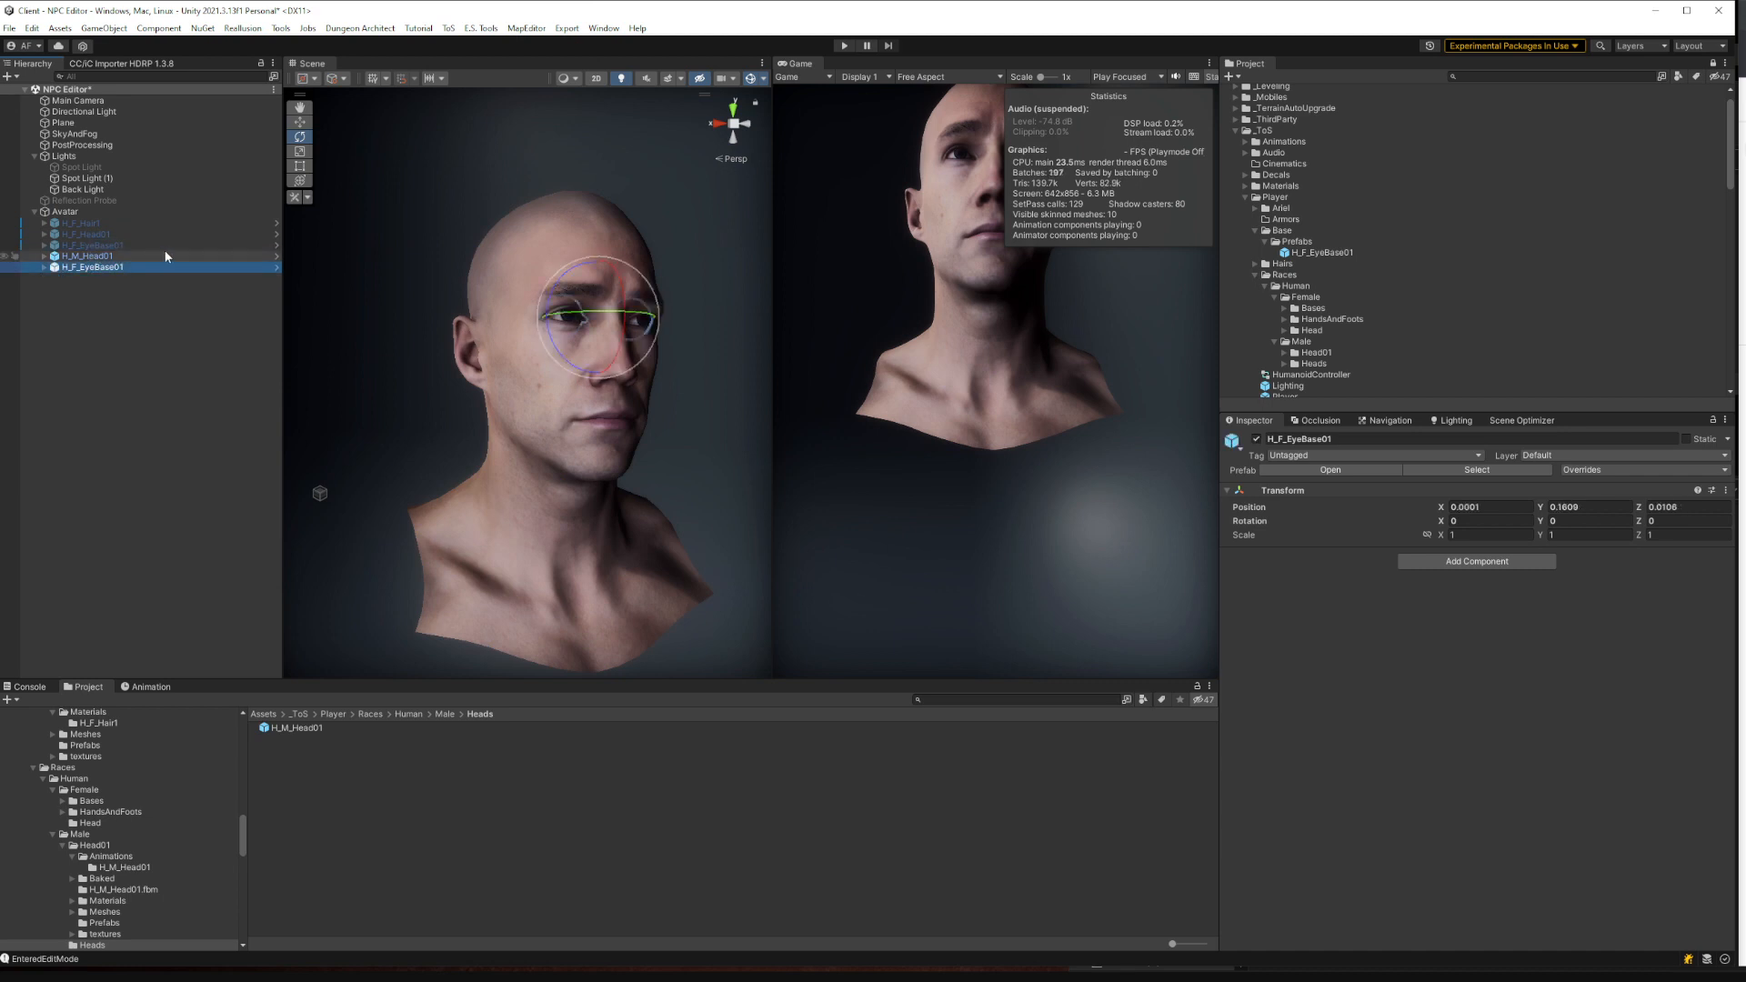
Enter Play mode, rotate Avatar to about 53 degrees and back to about 19 degrees around Y to test it, and exit Play mode
click(845, 44)
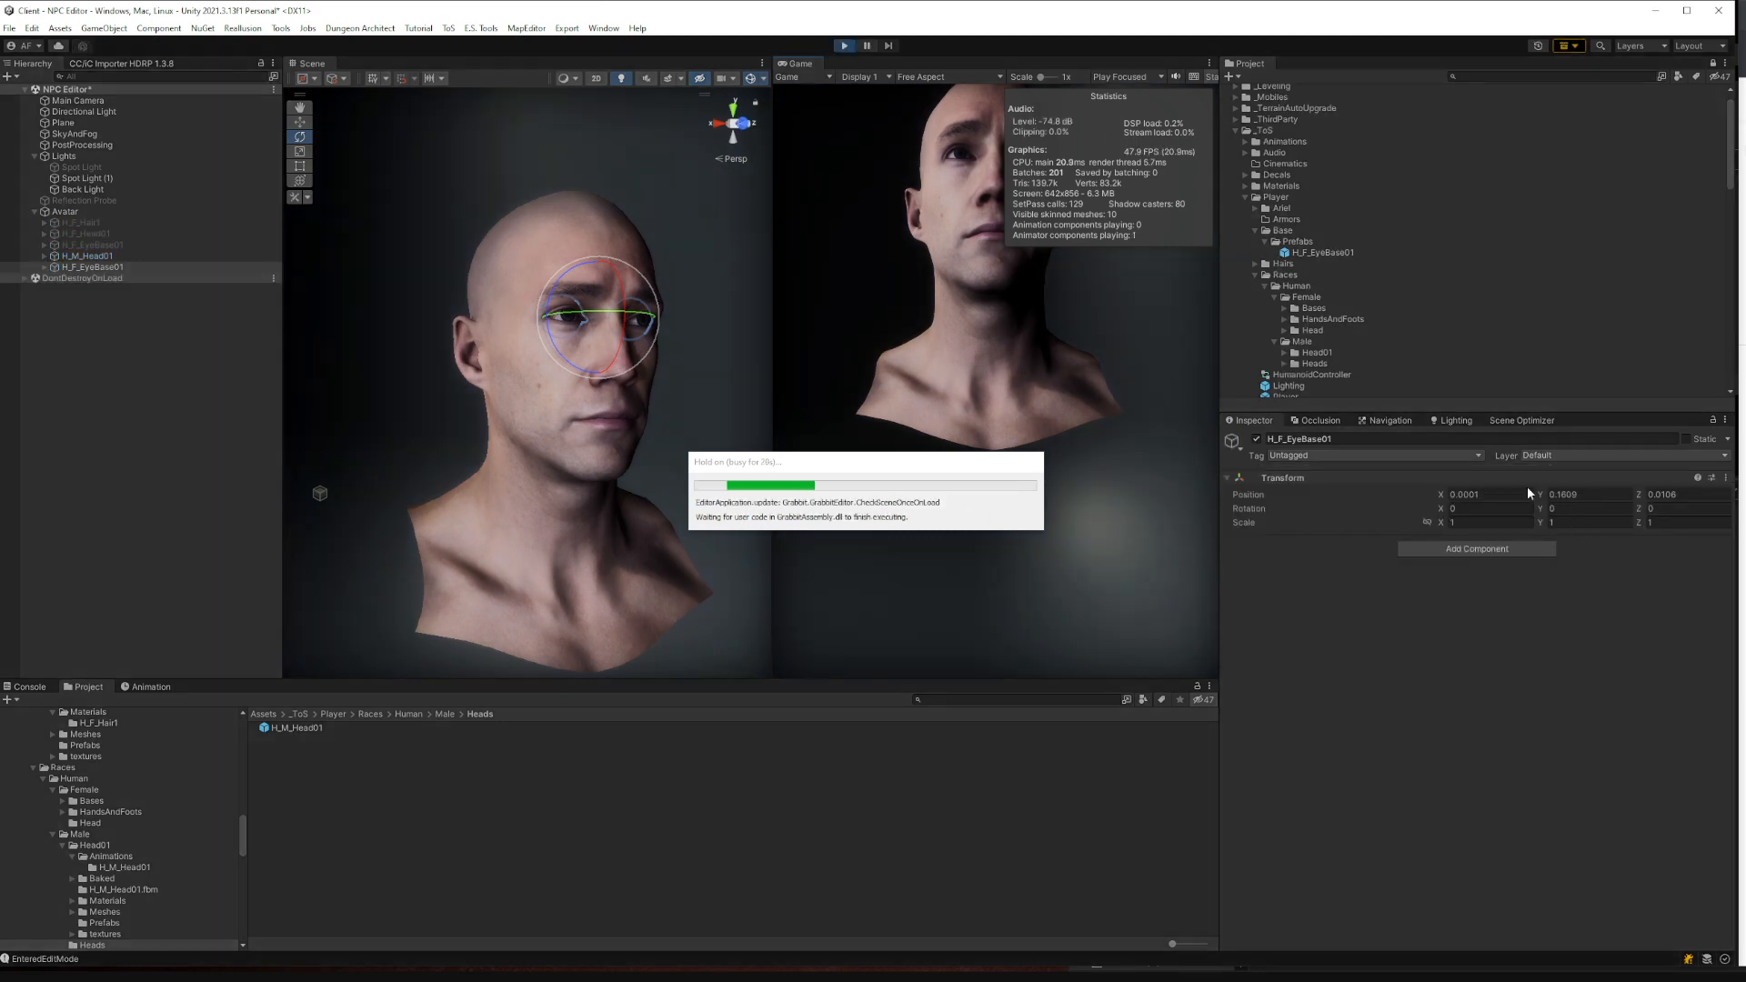
click(64, 211)
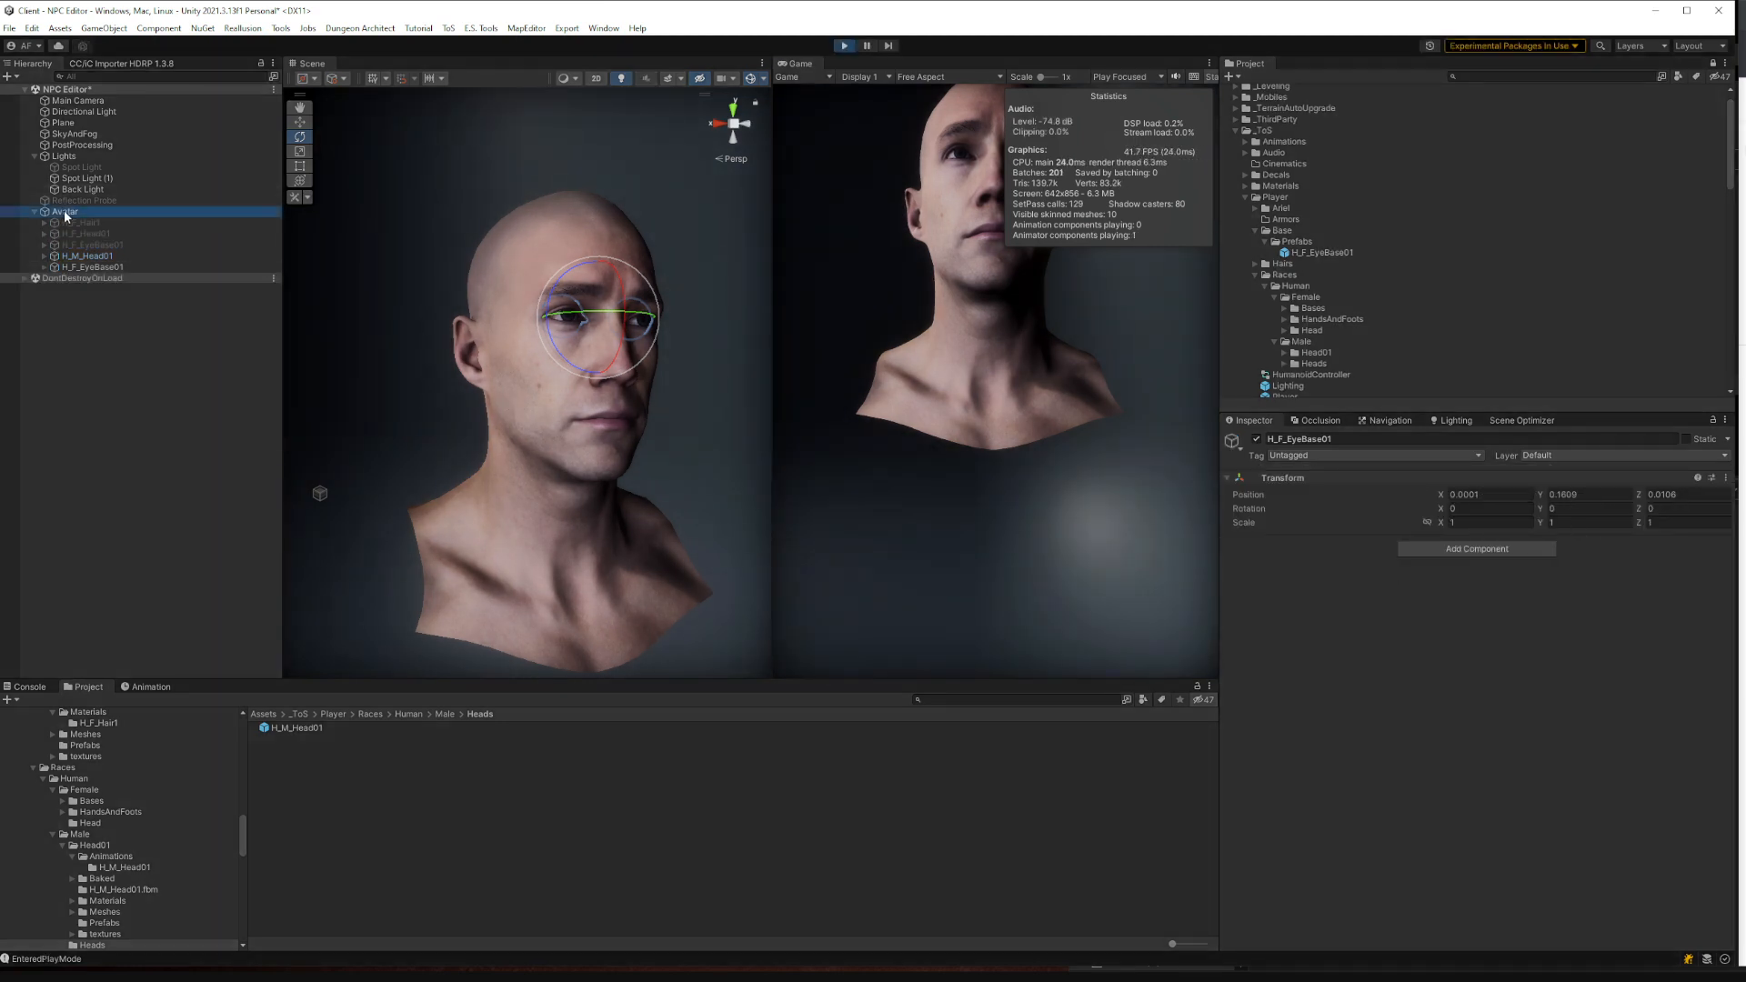
drag(583, 398, 559, 429)
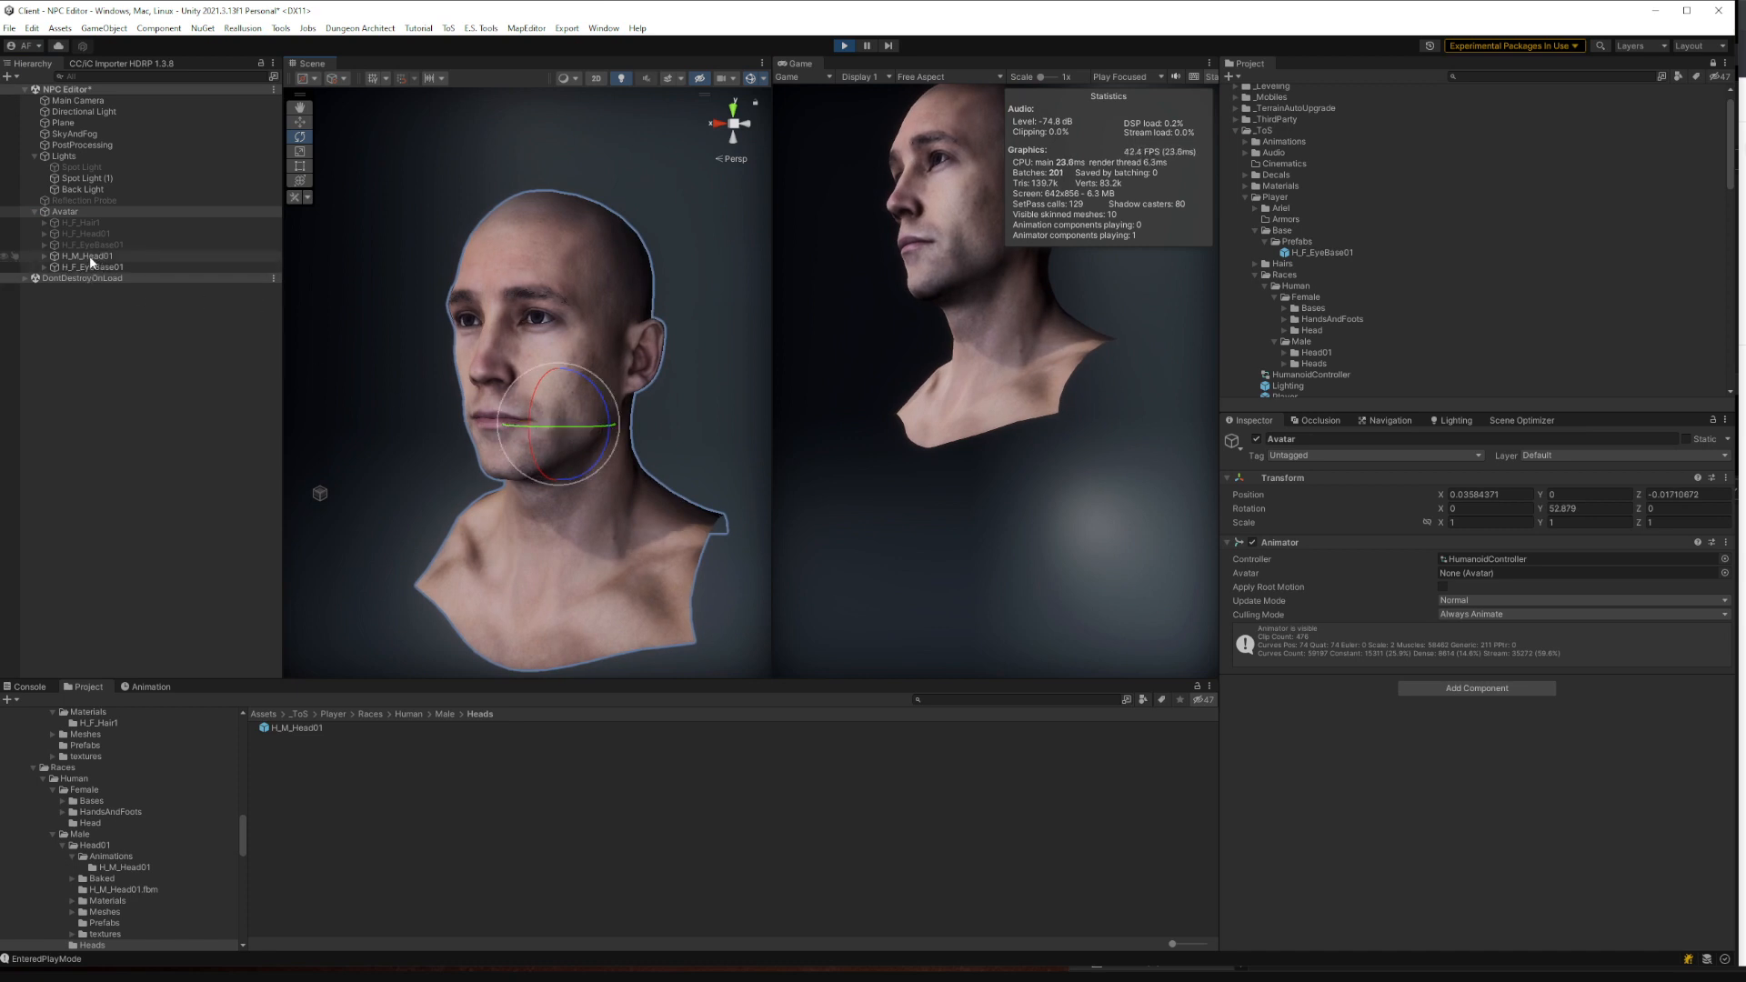
mouse_move(557, 434)
mouse_down()
mouse_move(744, 430)
mouse_move(626, 442)
mouse_move(588, 421)
mouse_up()
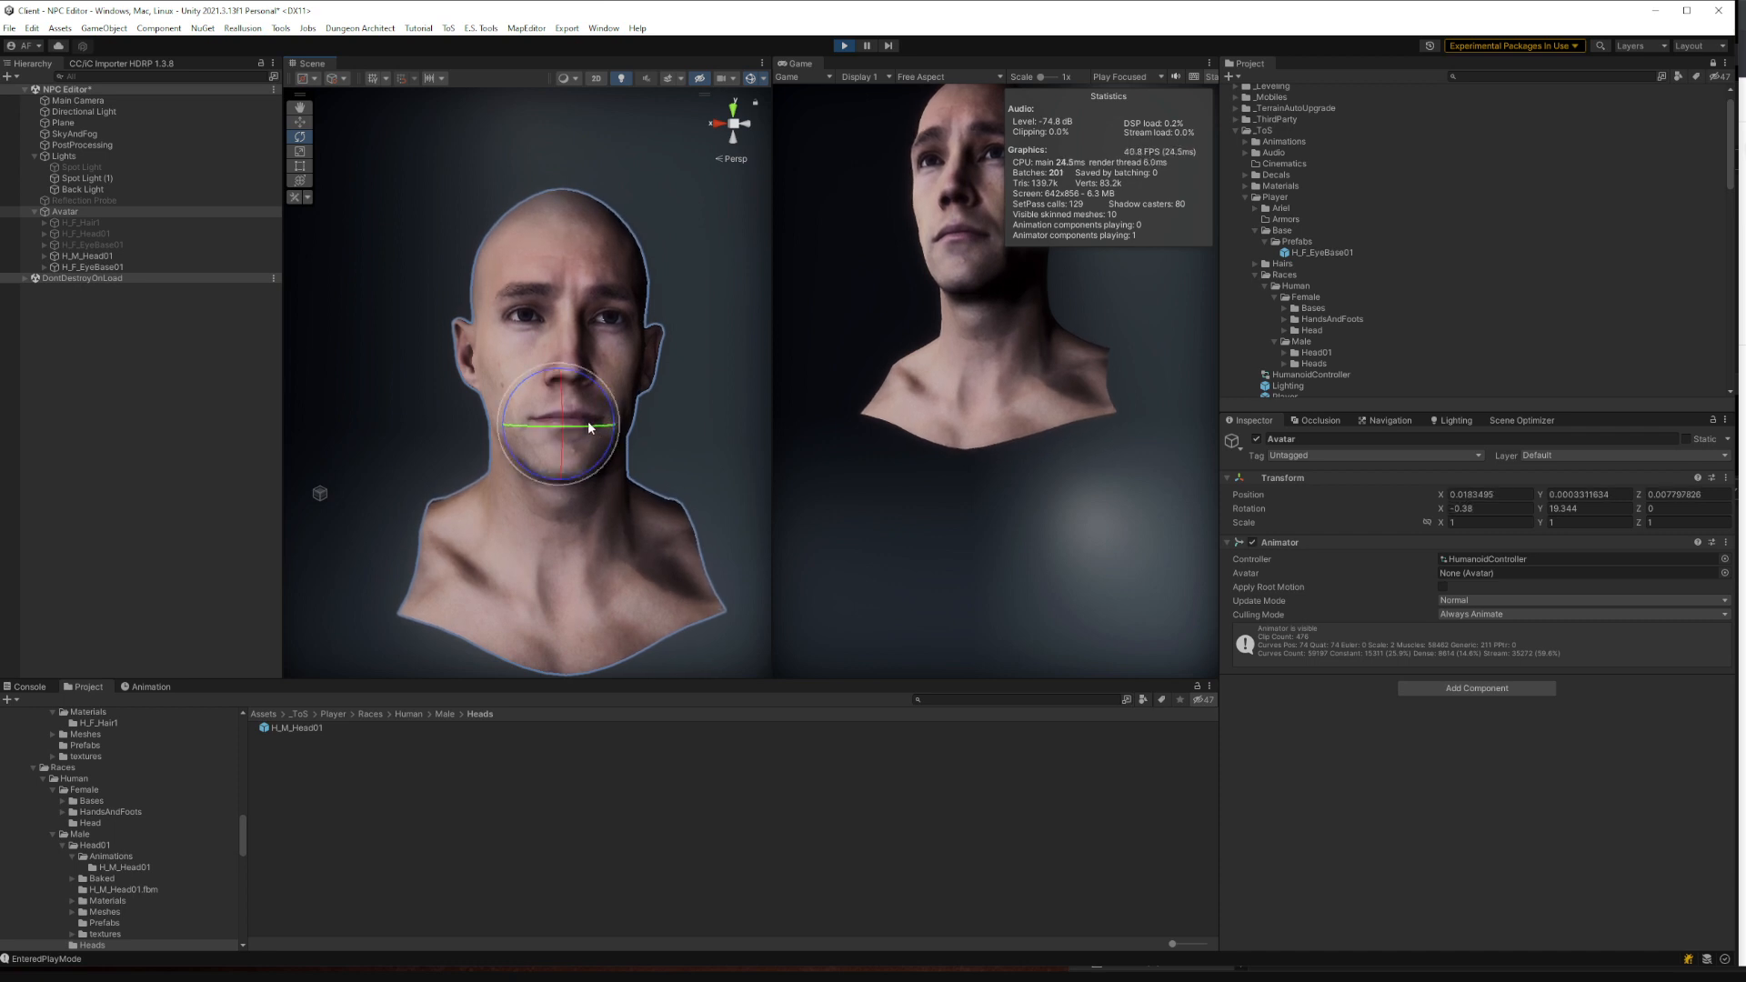
click(845, 46)
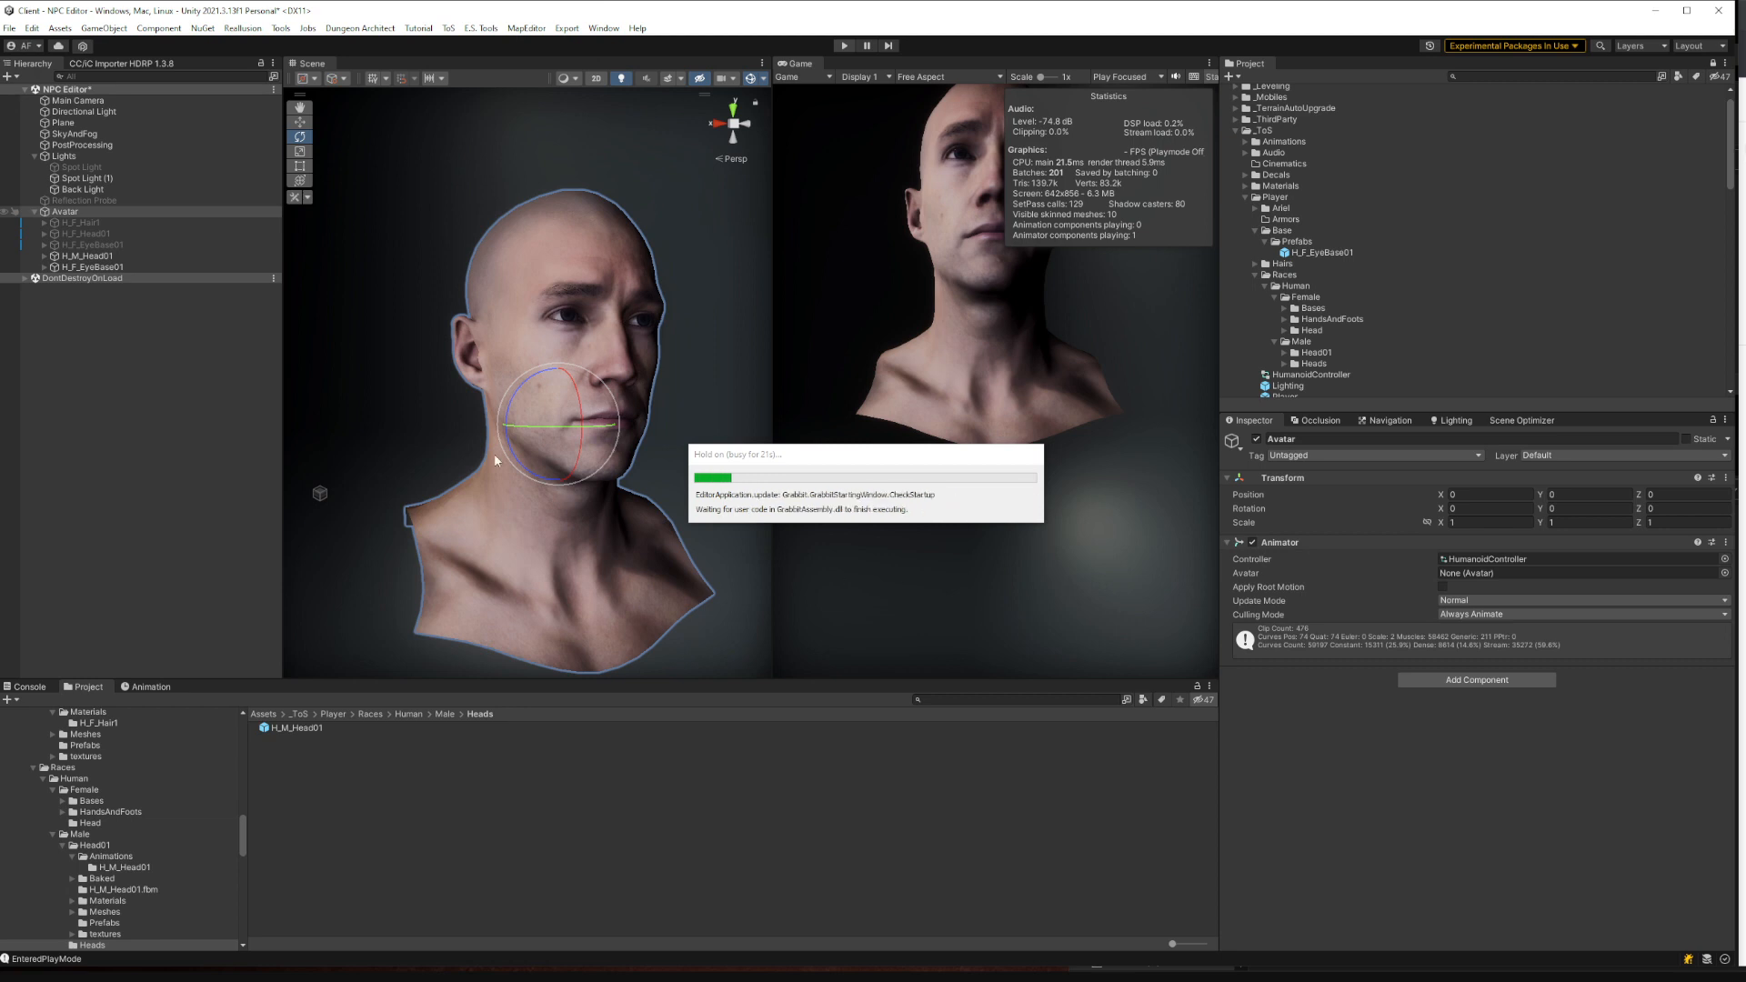
Examine the child objects of H_M_Head01 and H_F_EyeBase01, and inspect the Avatar parent's Animator
click(88, 256)
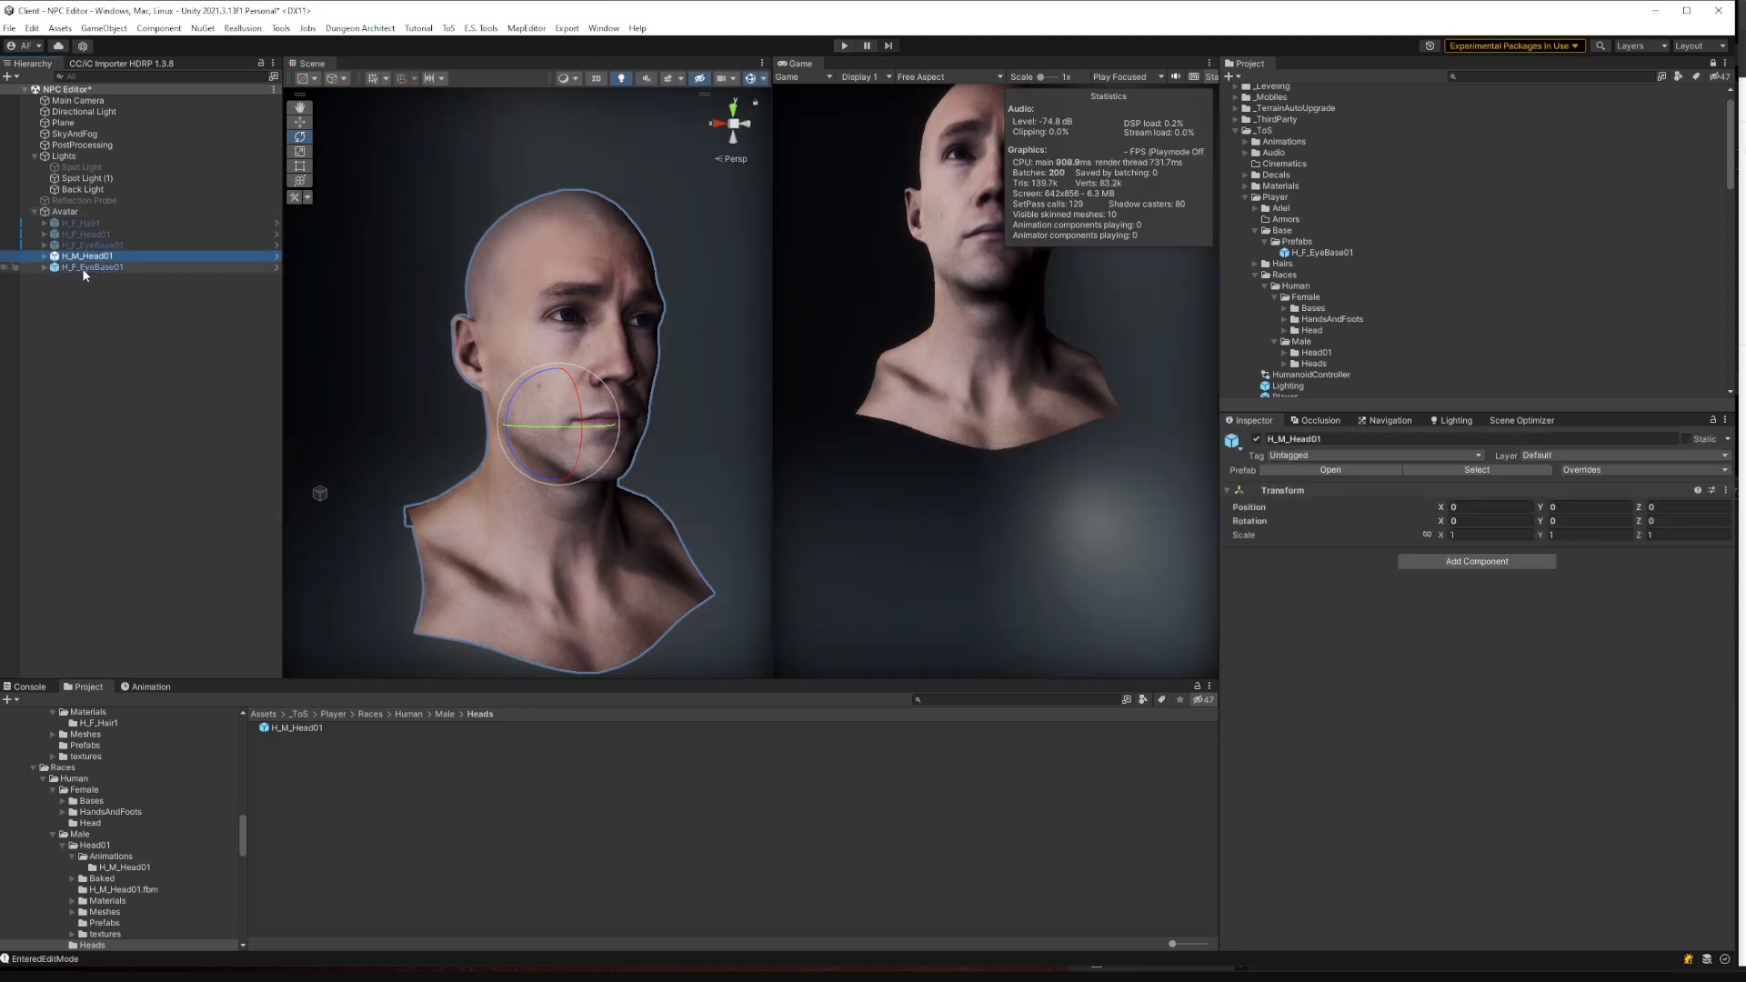
click(45, 268)
click(45, 257)
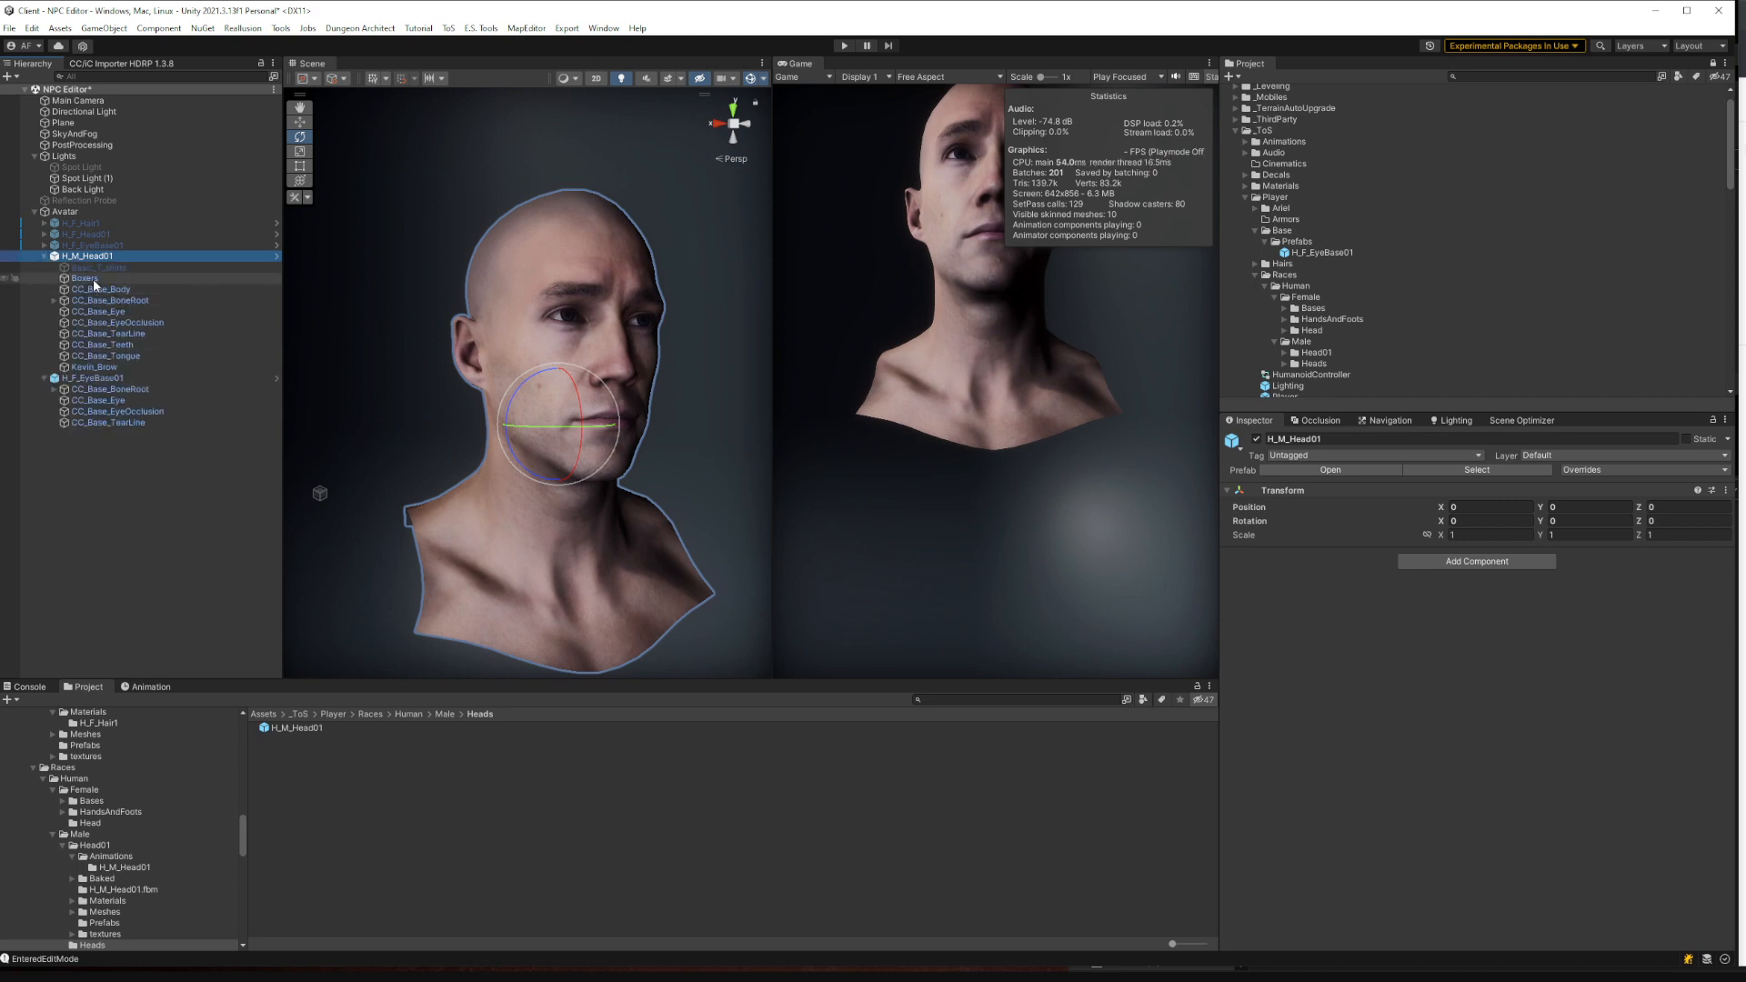
click(44, 256)
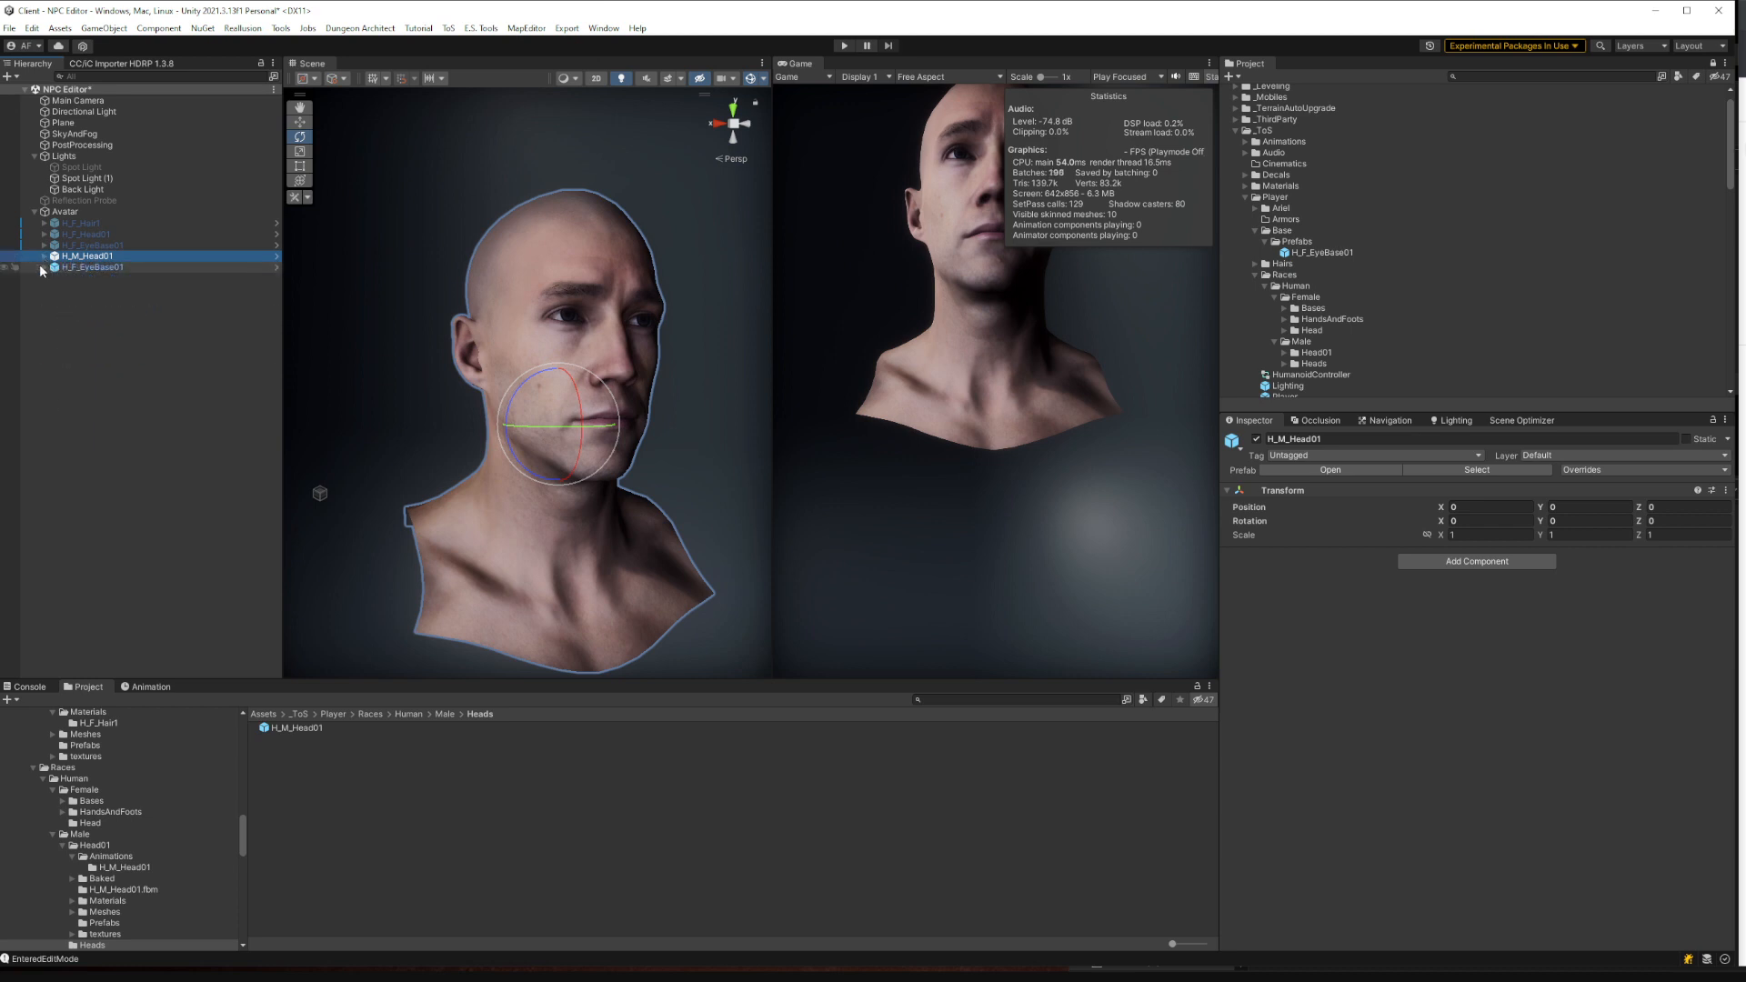
click(61, 280)
click(66, 211)
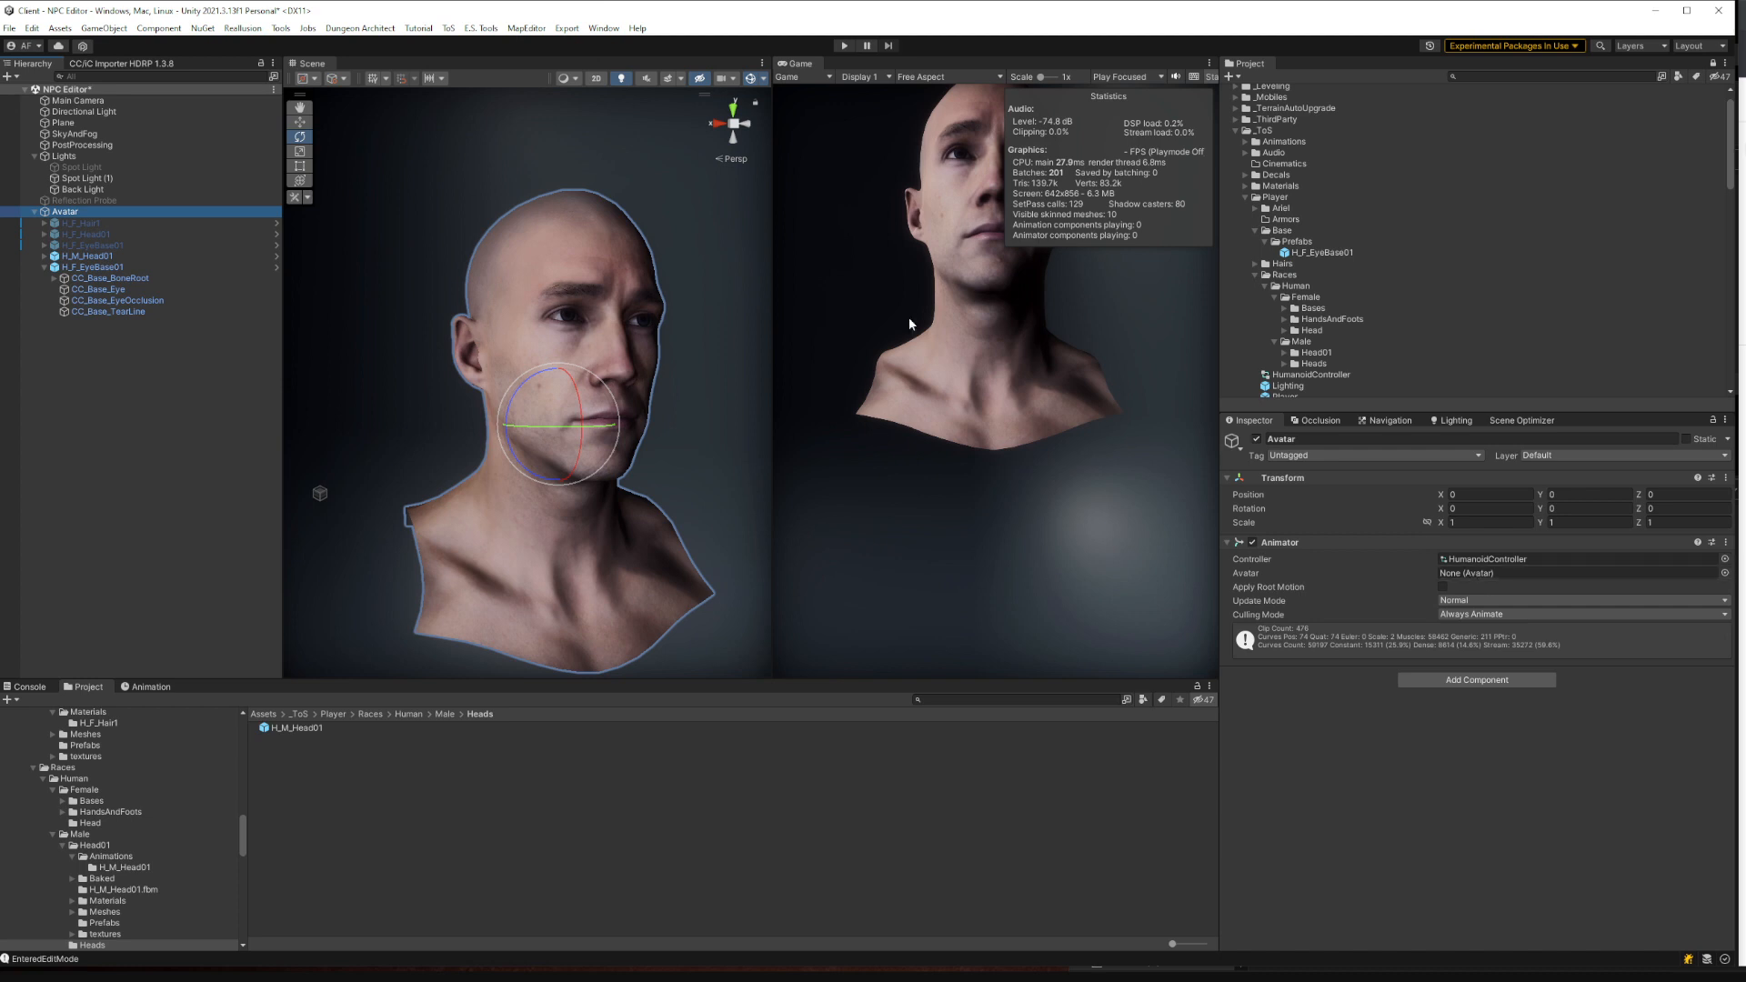
Deactivate the male head's H_F_EyeBase01 and H_M_Head01 under Avatar
scroll(1408, 335, down, 2)
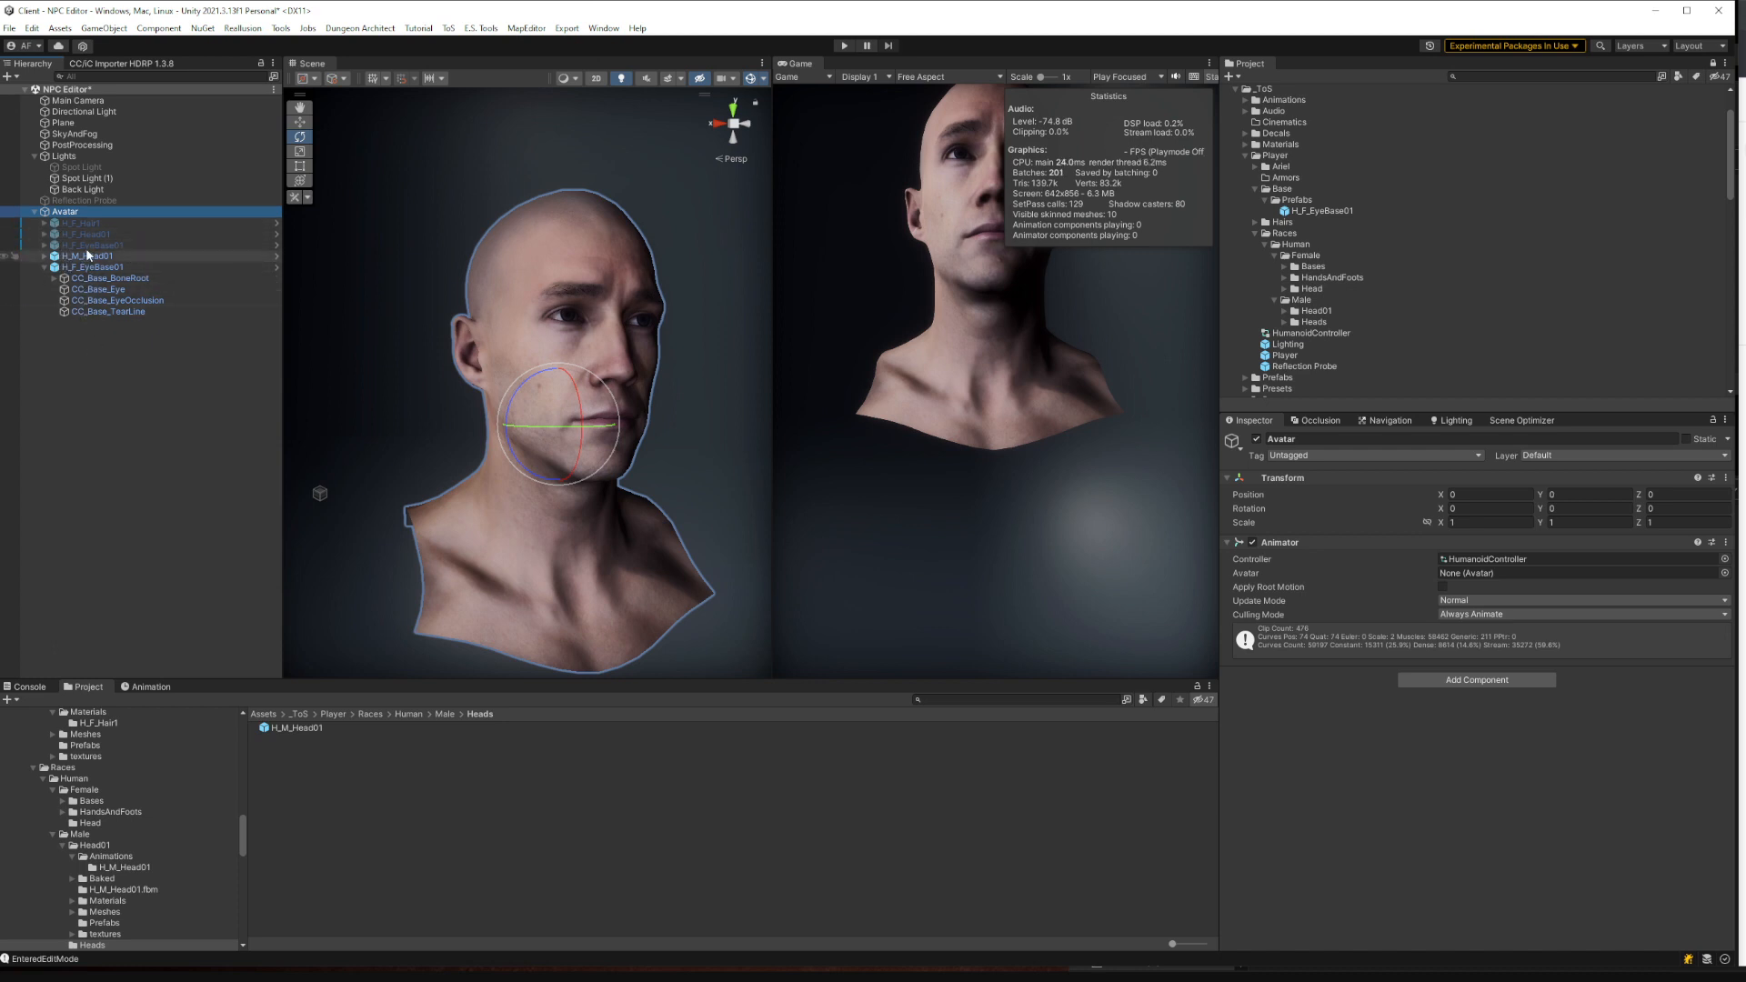
click(44, 269)
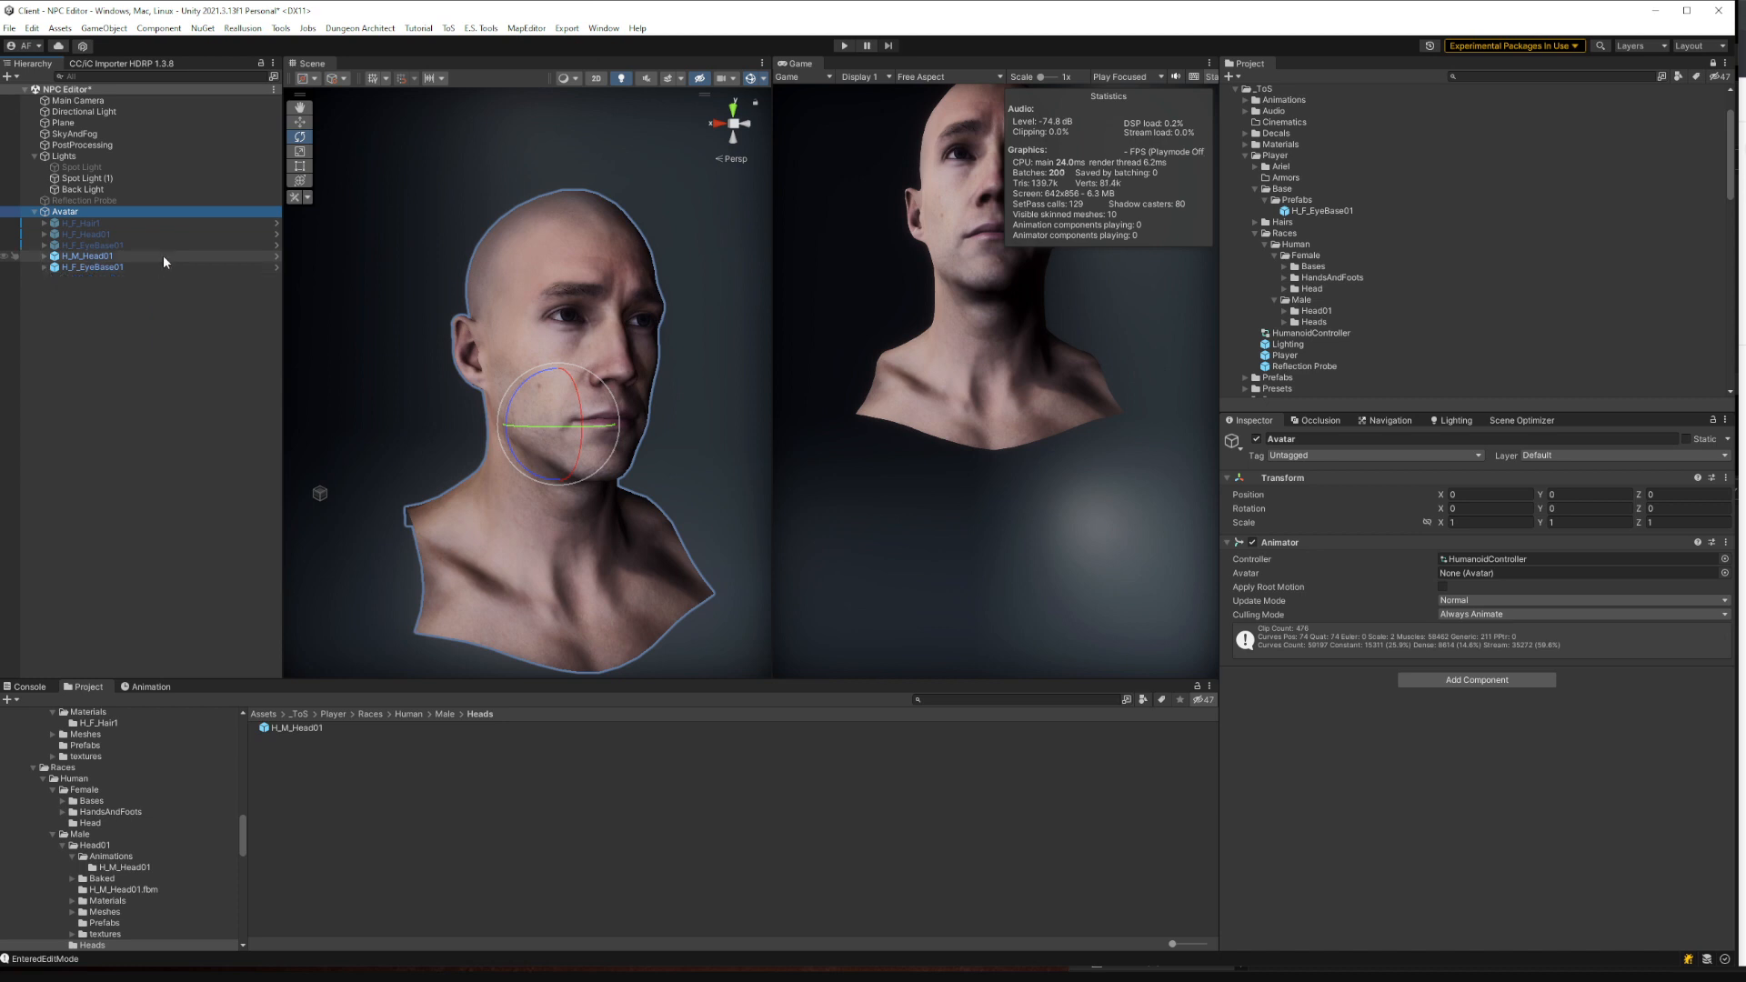
click(55, 257)
click(72, 267)
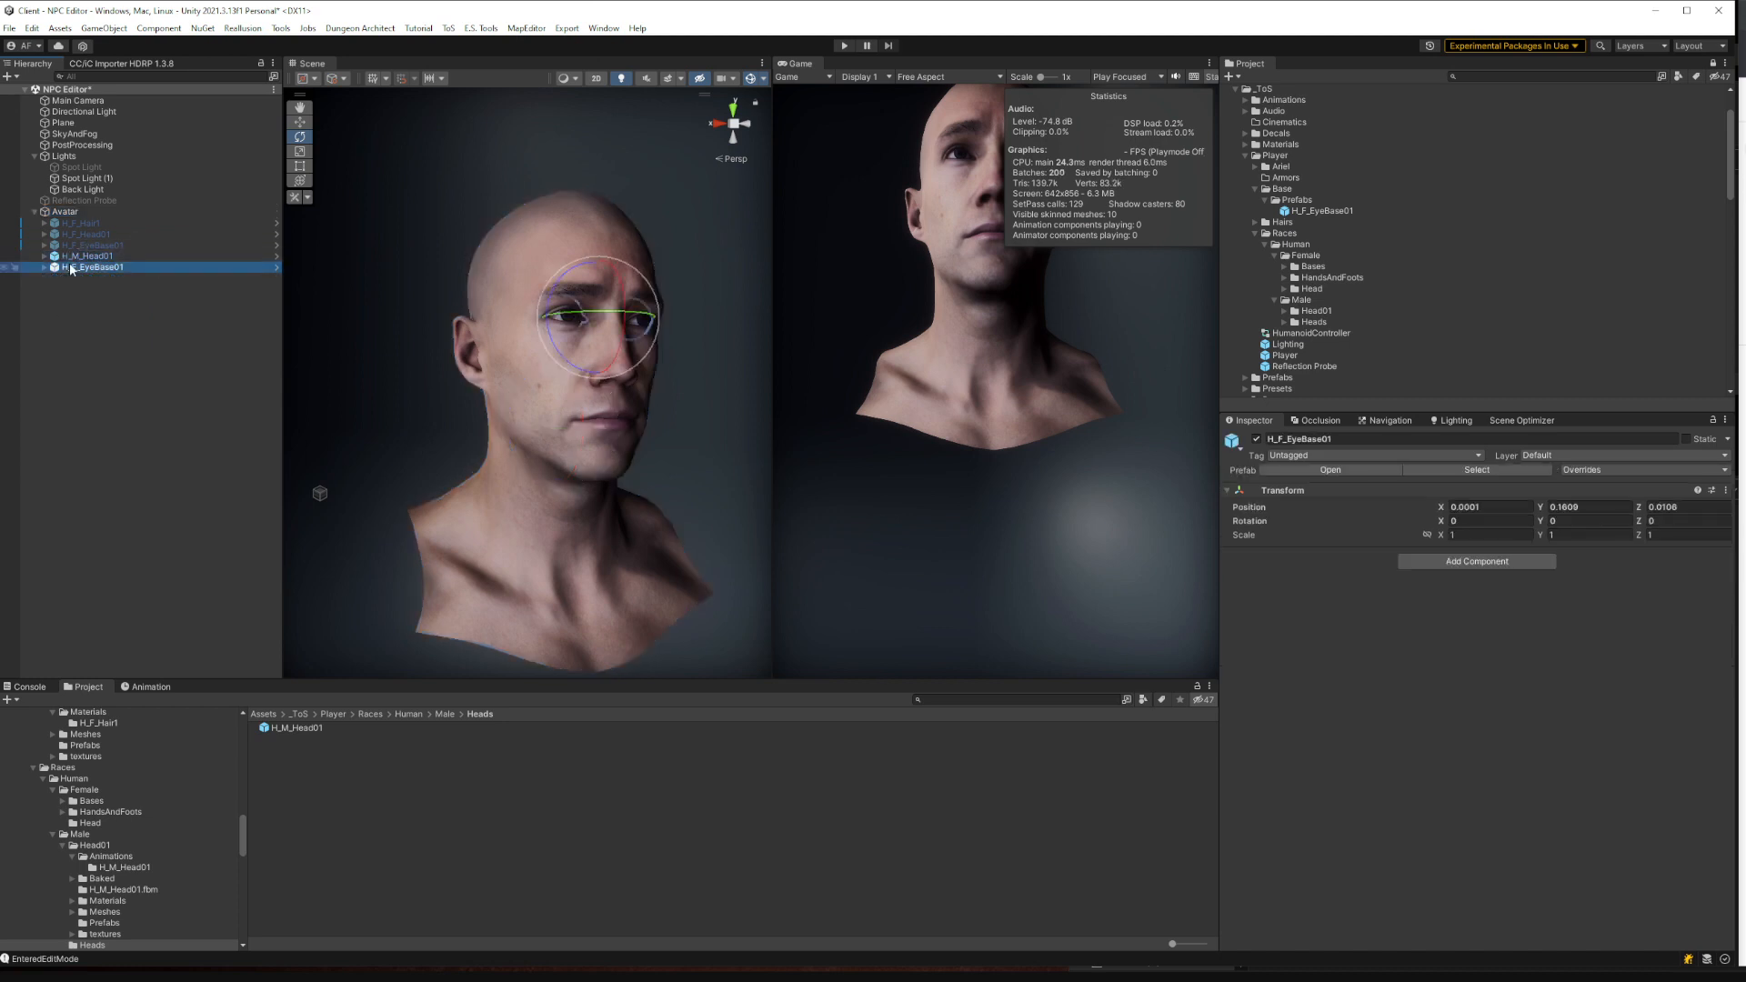
click(1257, 438)
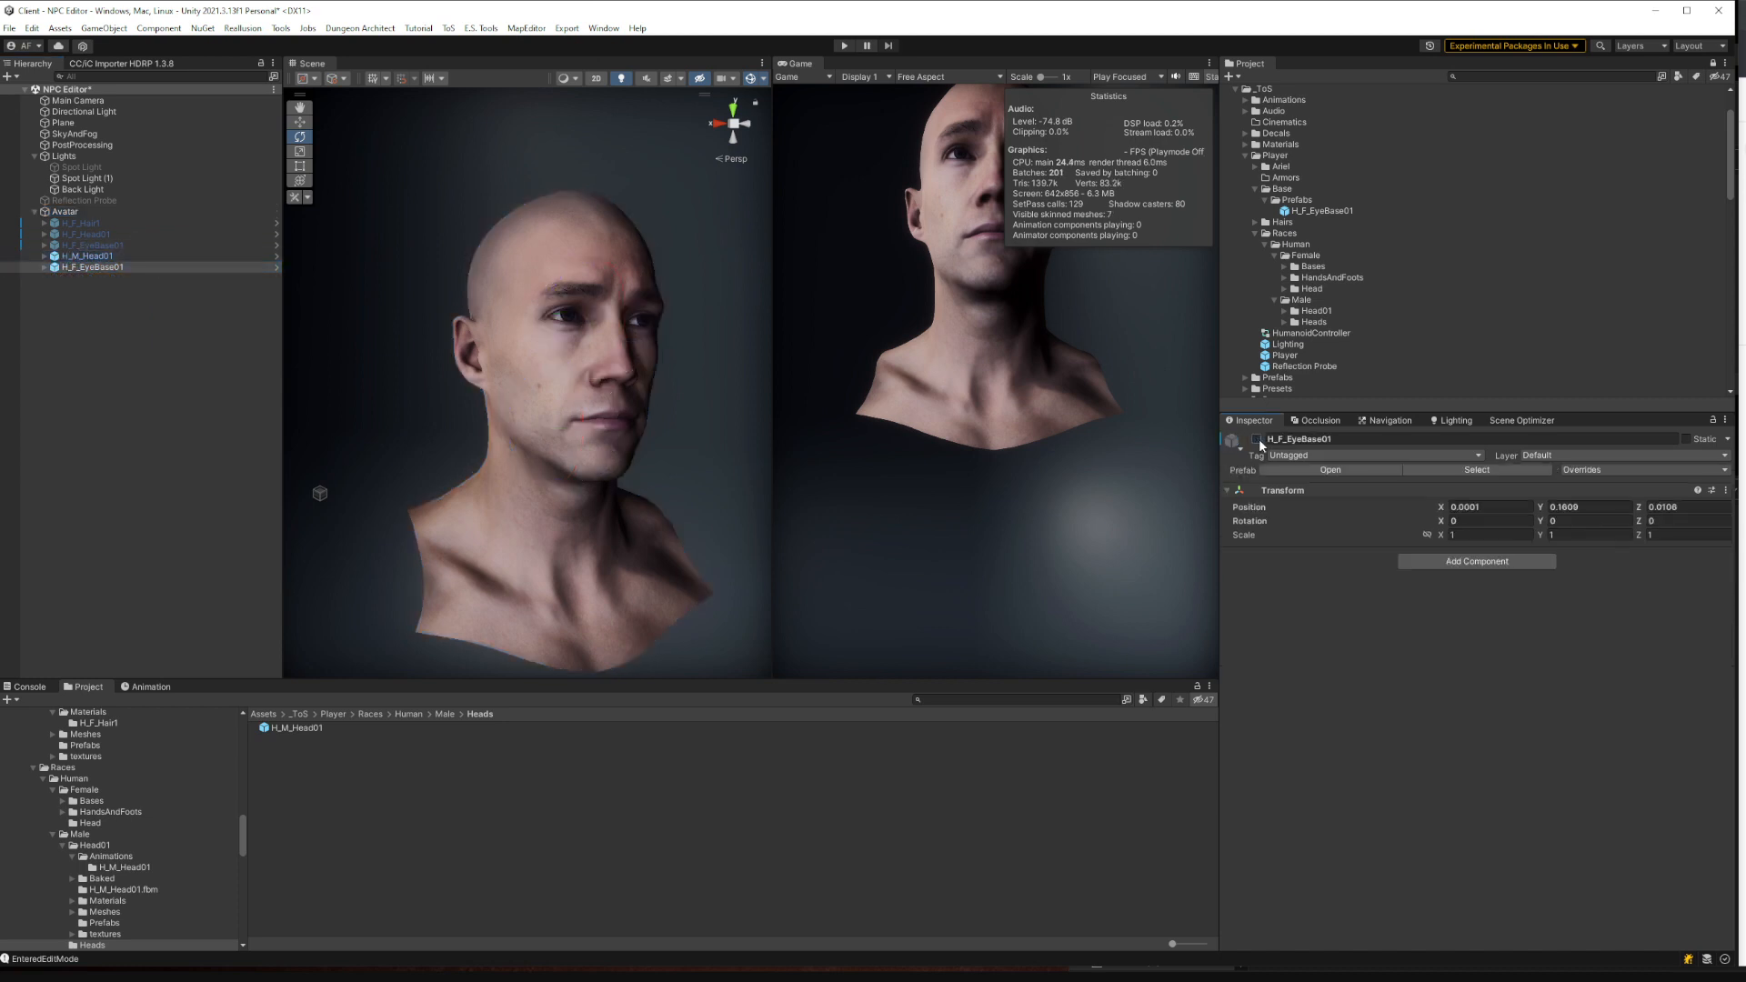
click(91, 258)
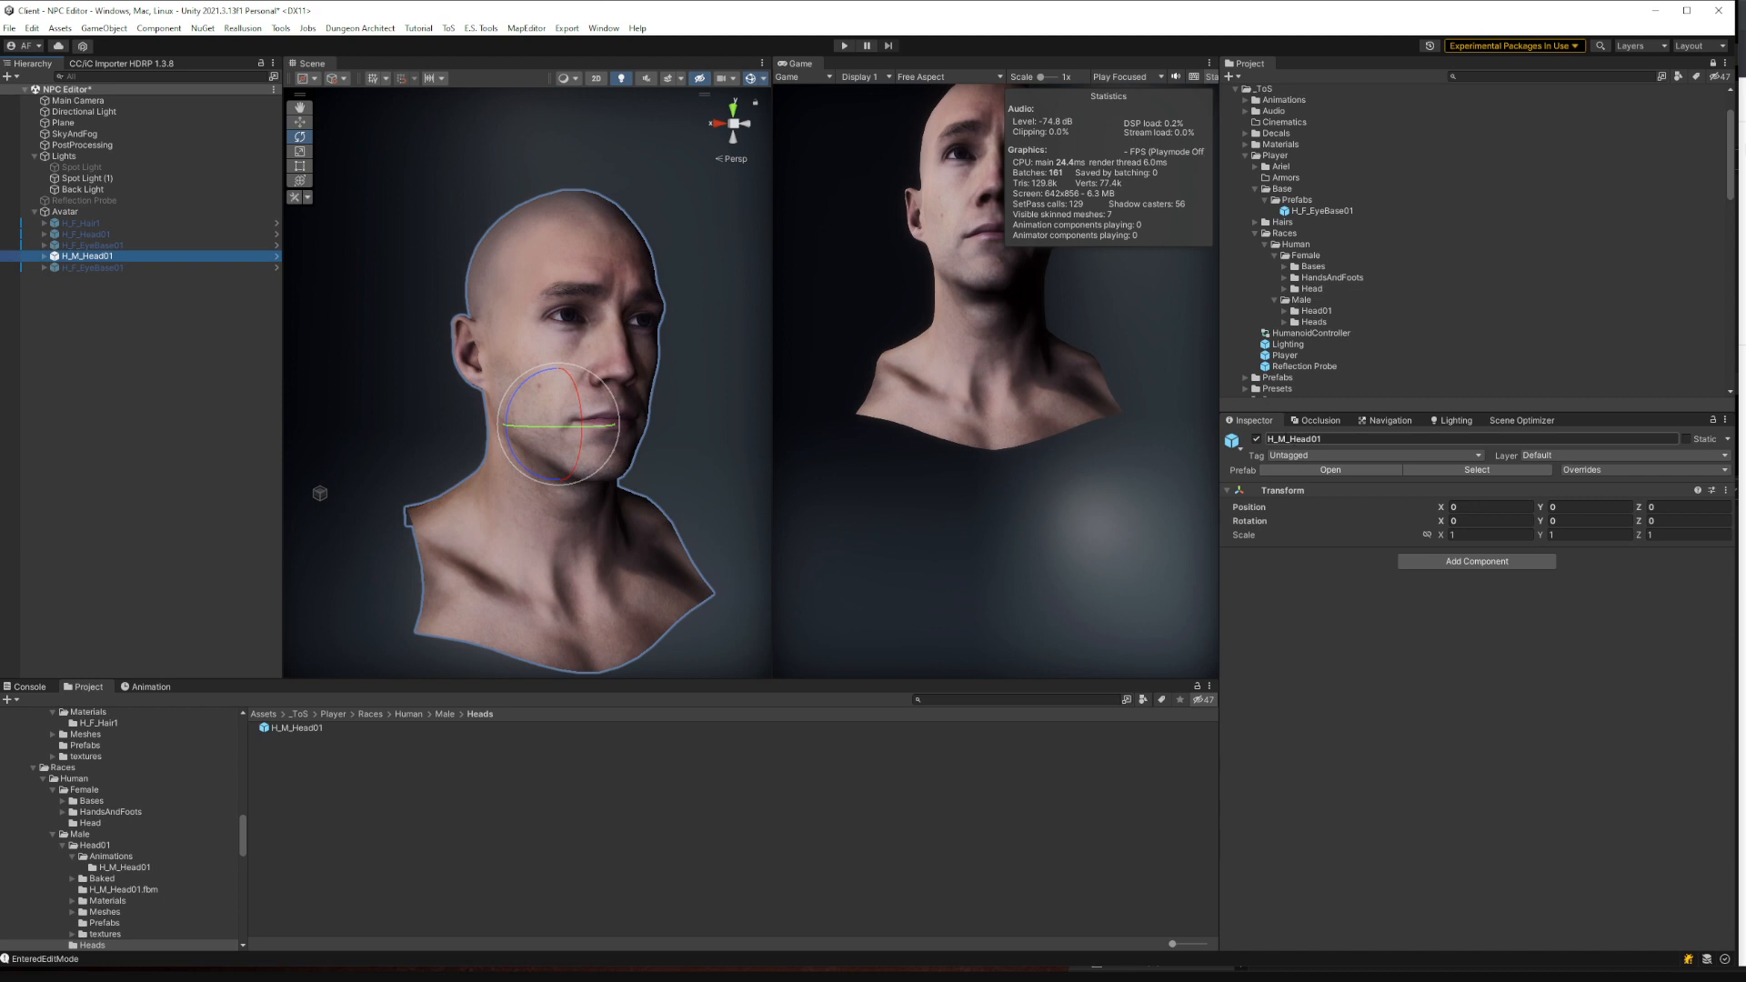
click(1257, 438)
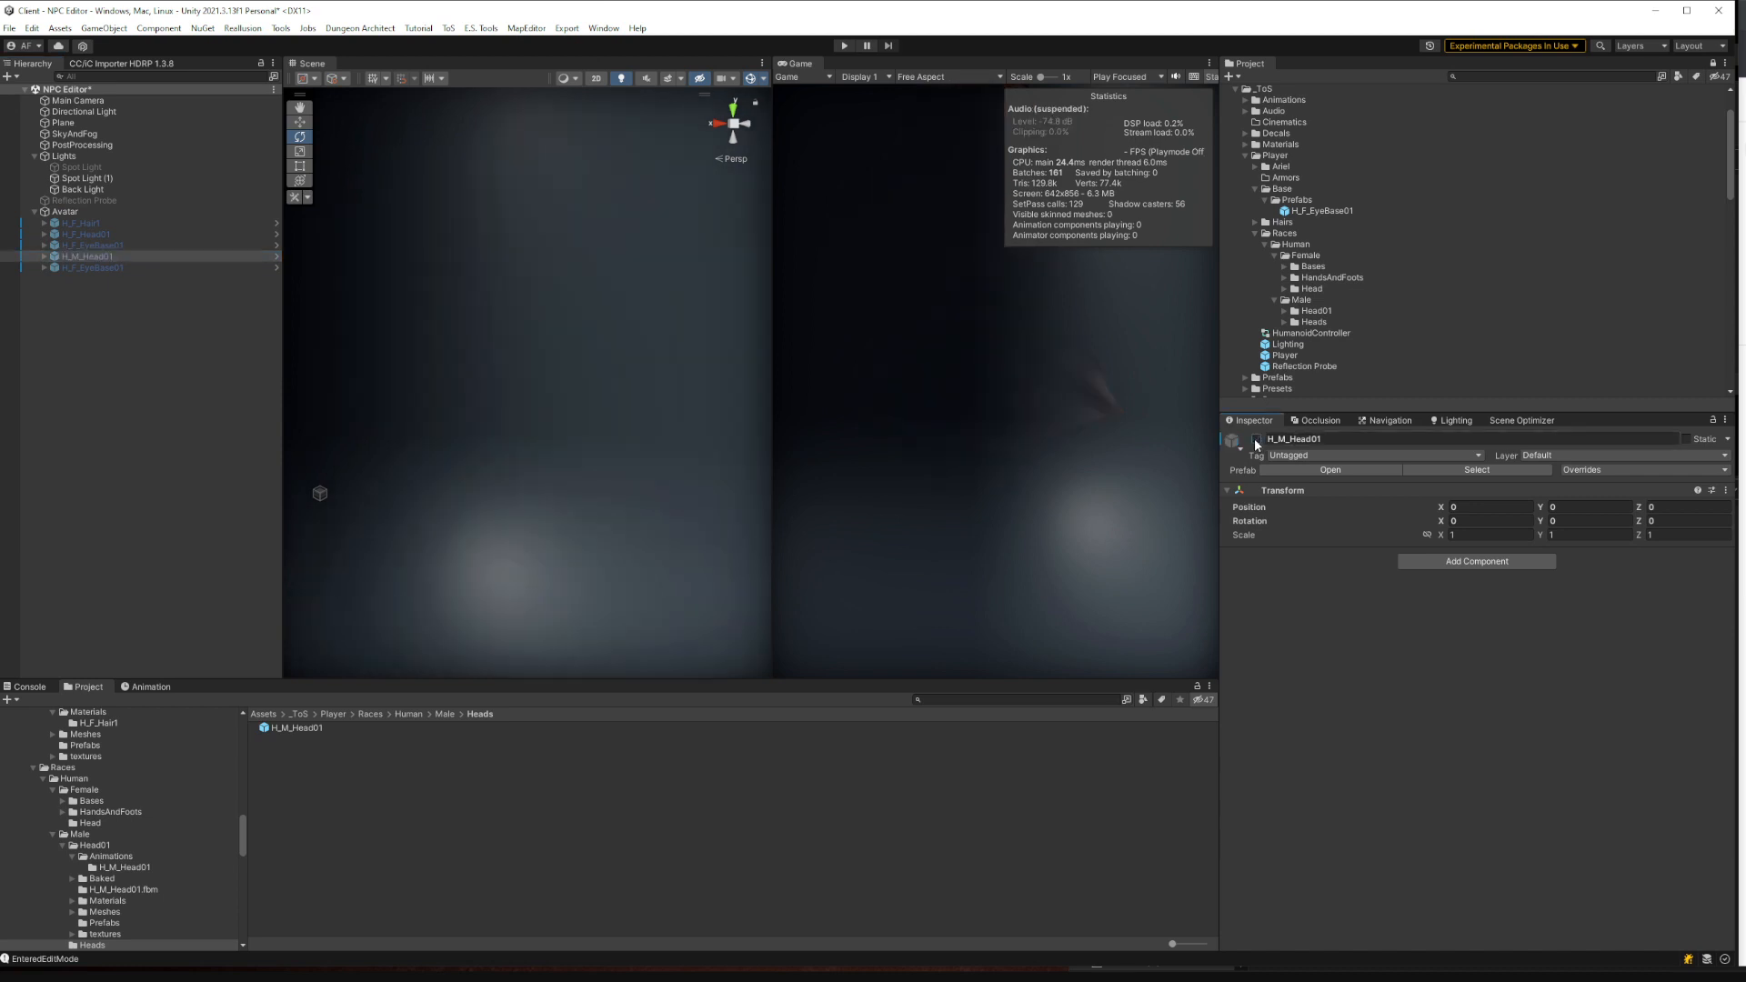
click(1256, 438)
click(1257, 439)
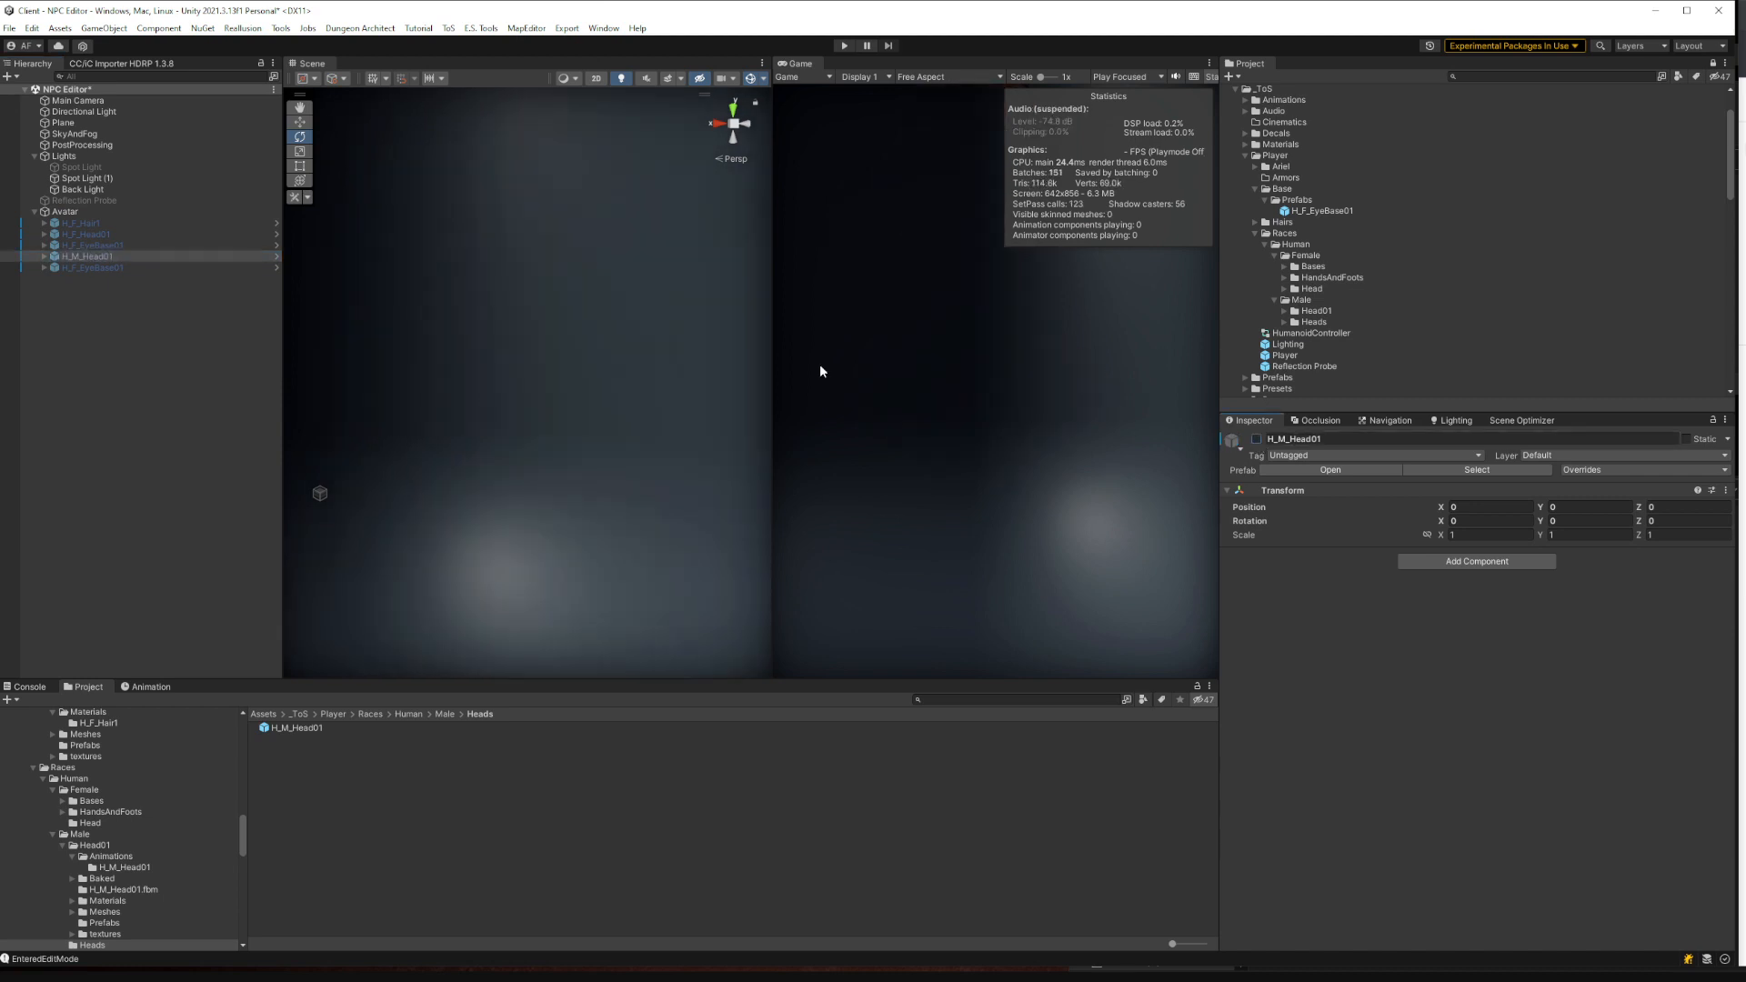
Activate H_F_Head01, its H_F_EyeBase01 eyes and H_F_Hair1 under Avatar to show the complete female head
click(127, 245)
click(1256, 439)
click(1256, 439)
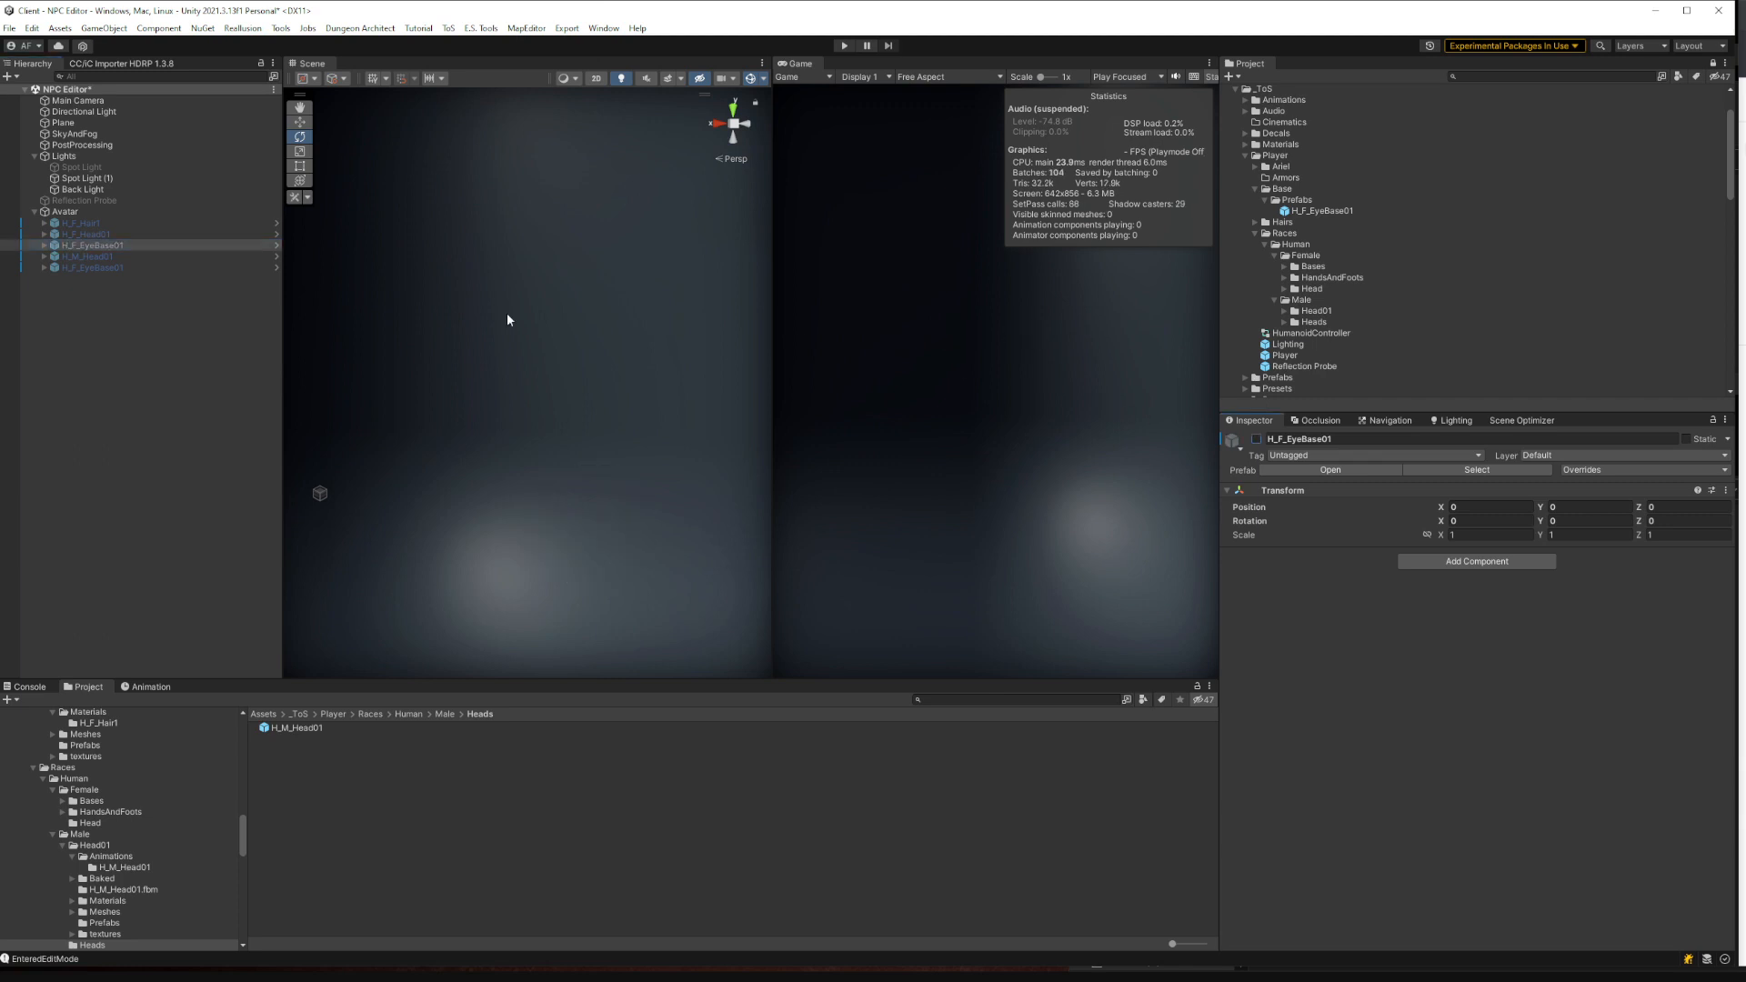
click(94, 235)
click(1256, 438)
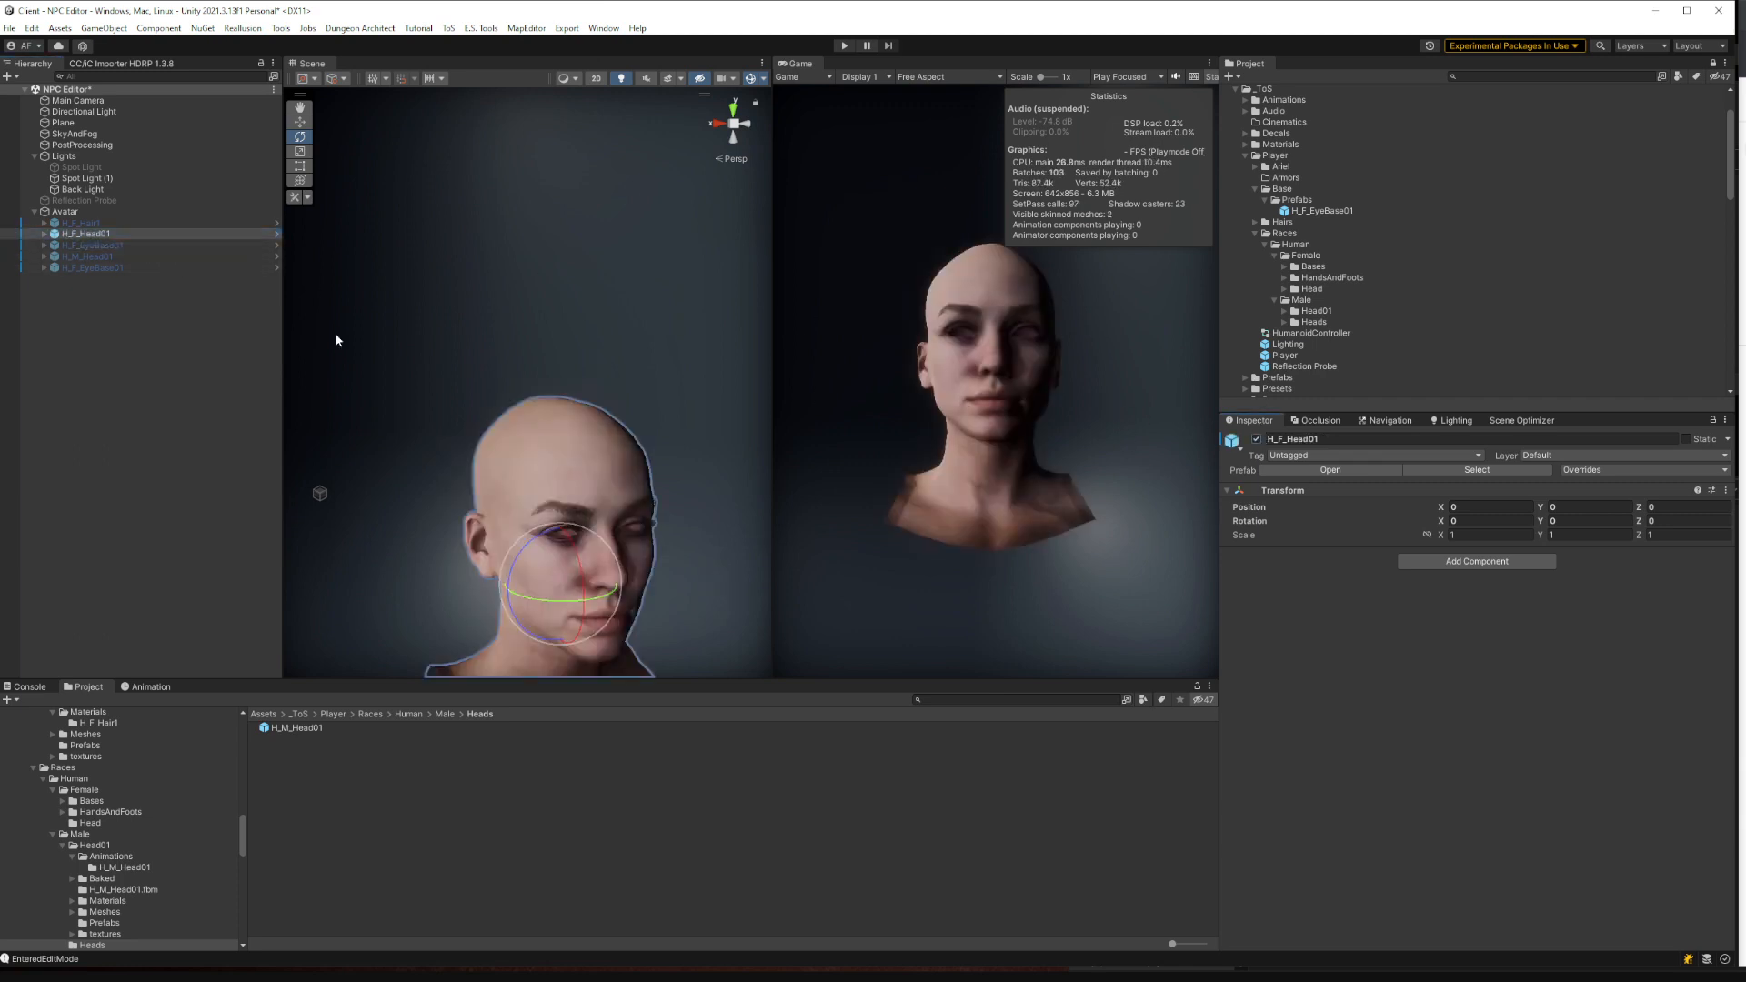
click(109, 245)
click(1256, 439)
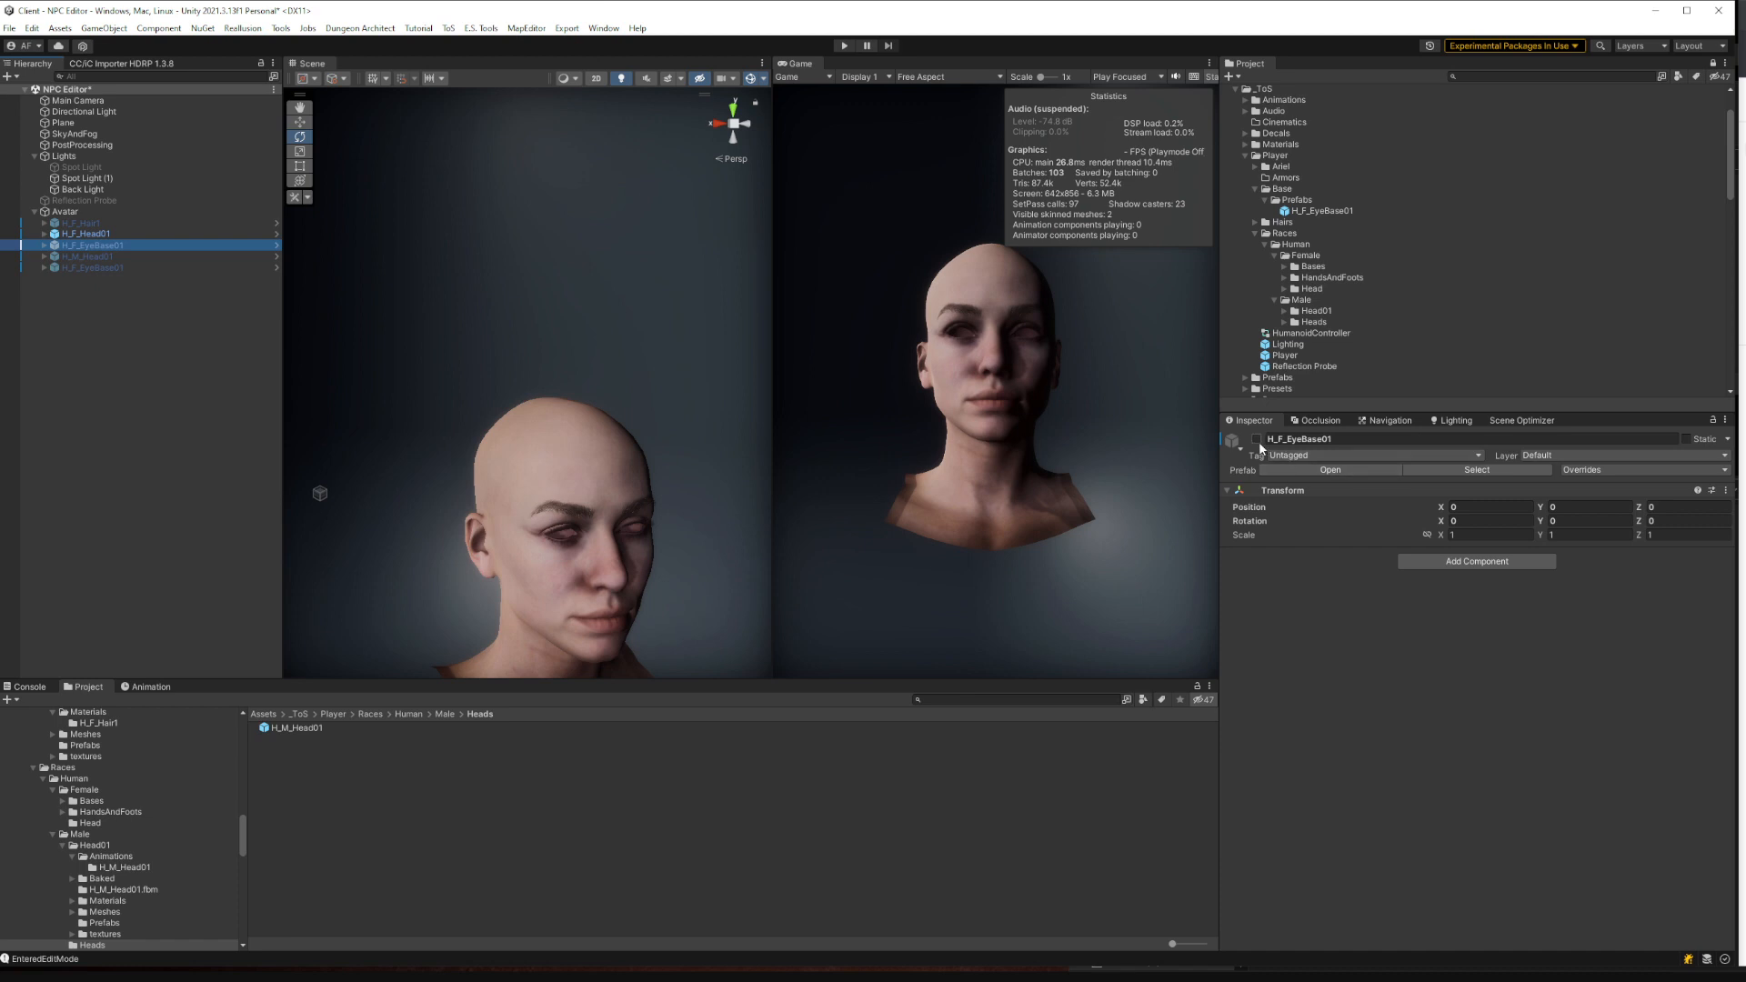
click(69, 224)
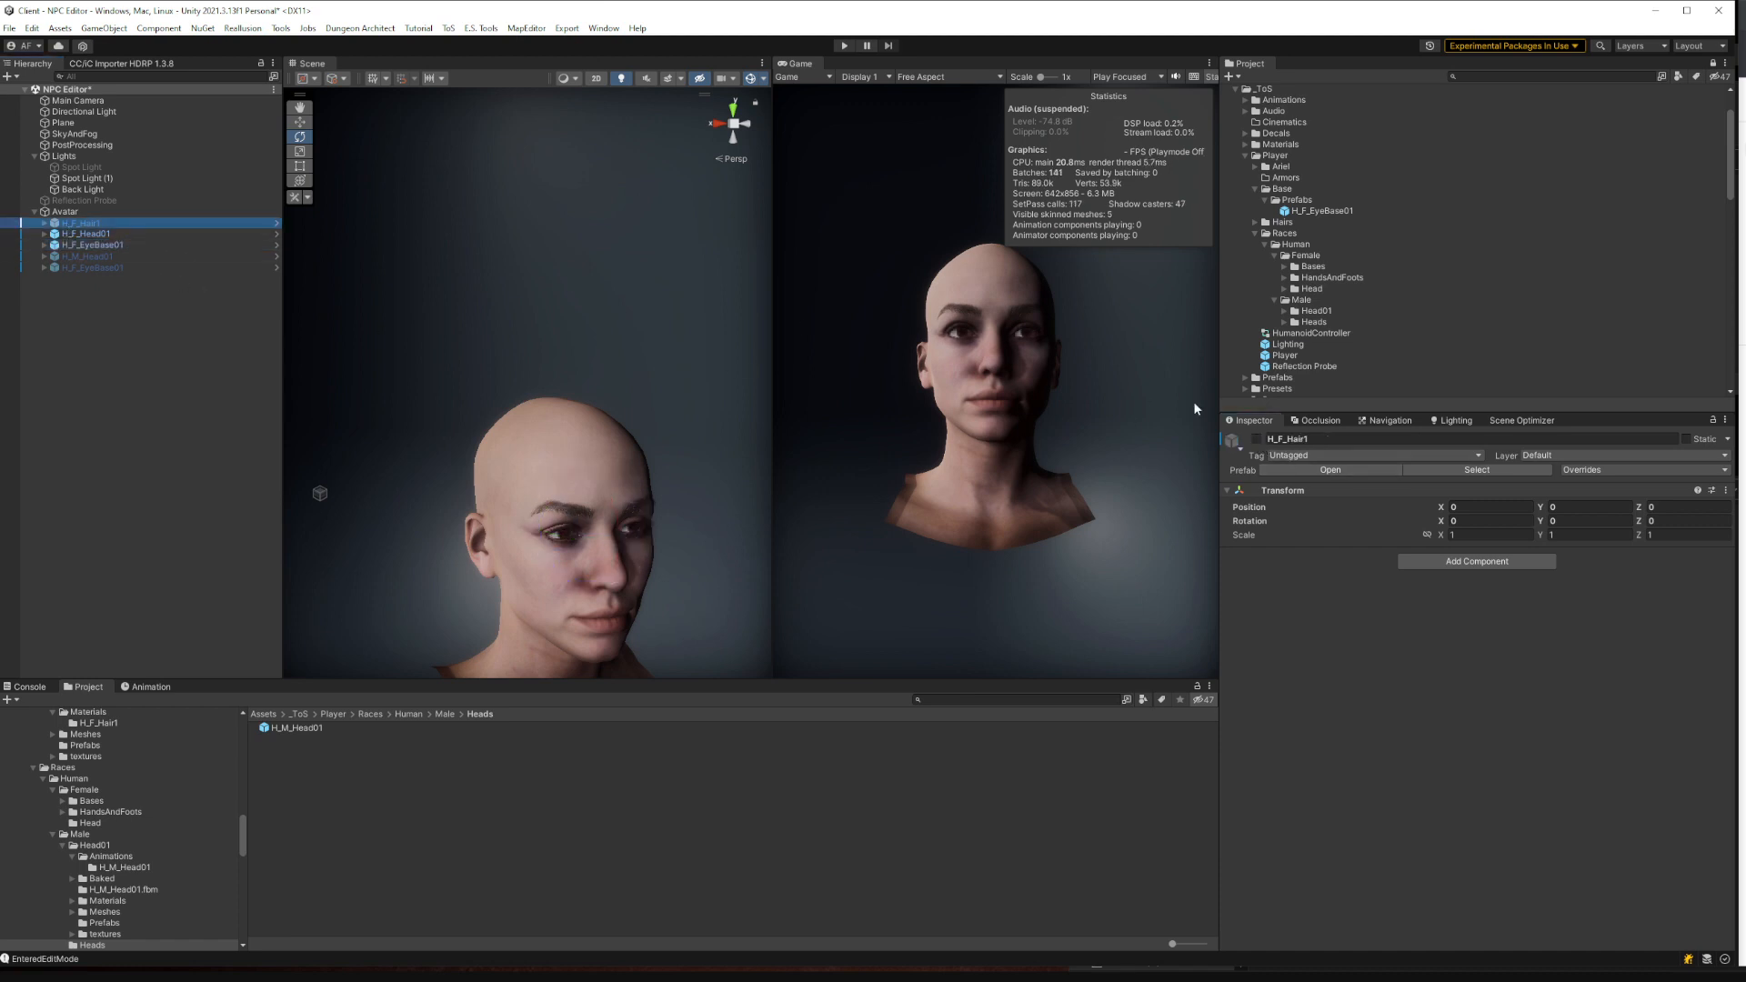
click(1256, 439)
Rotate Avatar around Y to about -24 degrees and back until the female head nearly faces the game camera
click(64, 211)
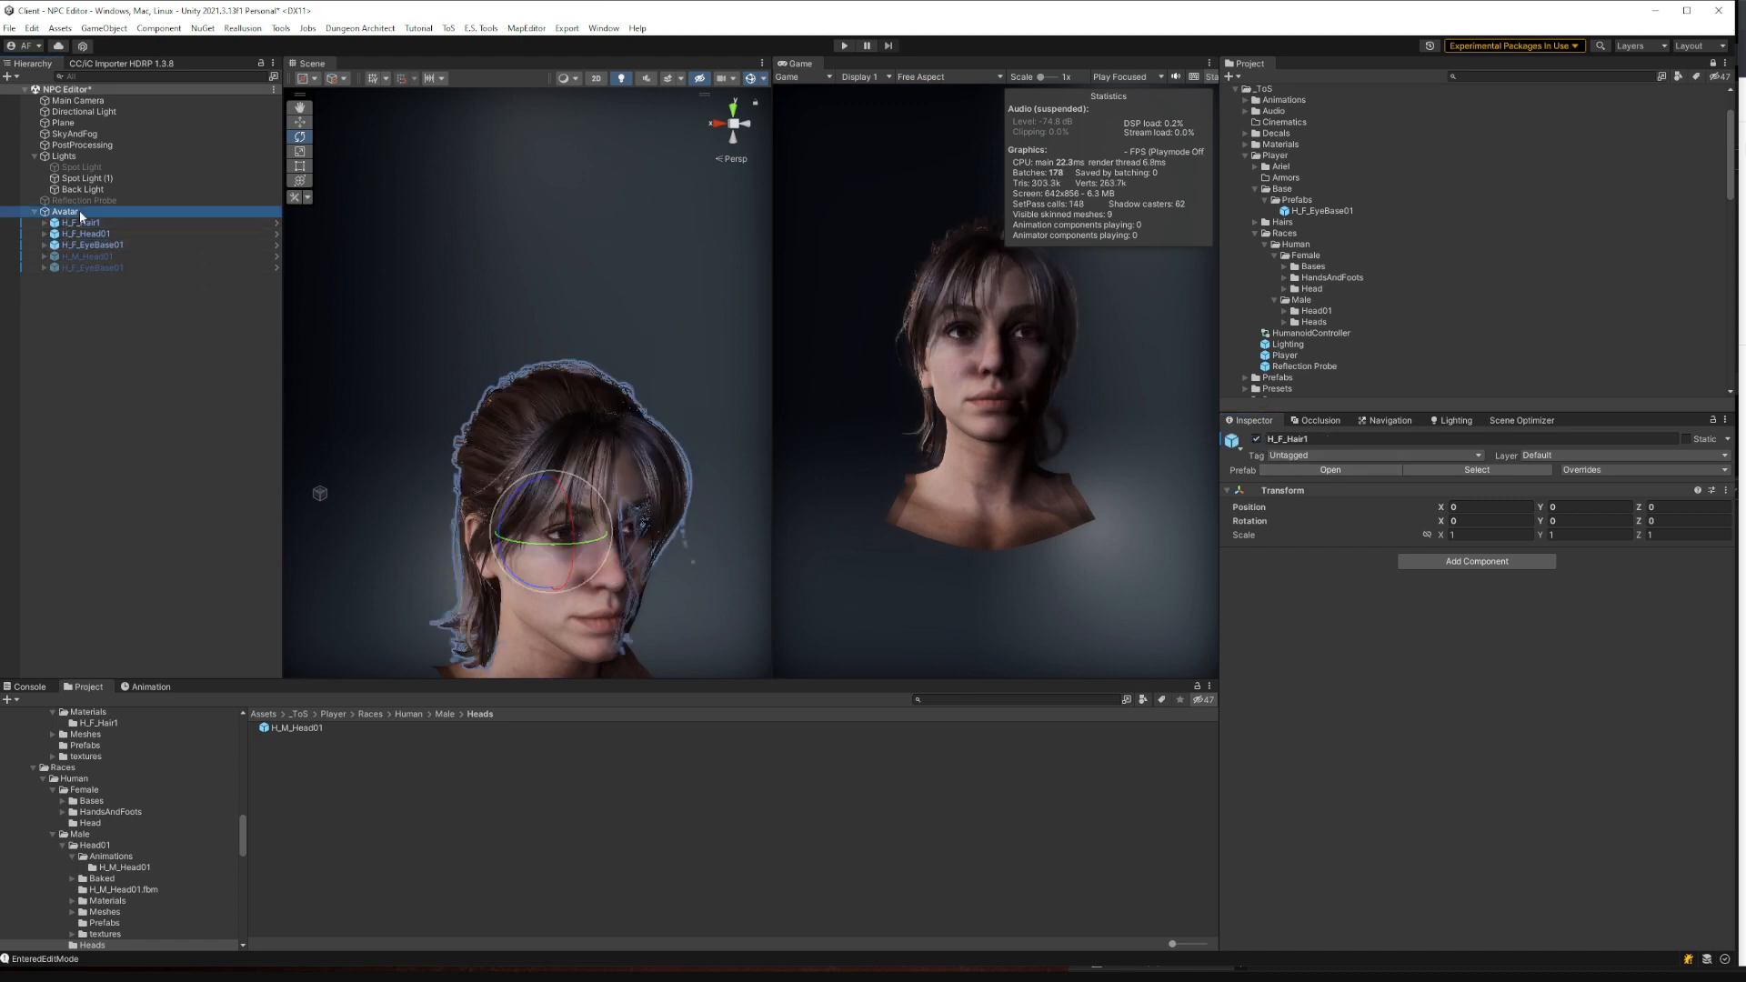
drag(582, 544, 623, 585)
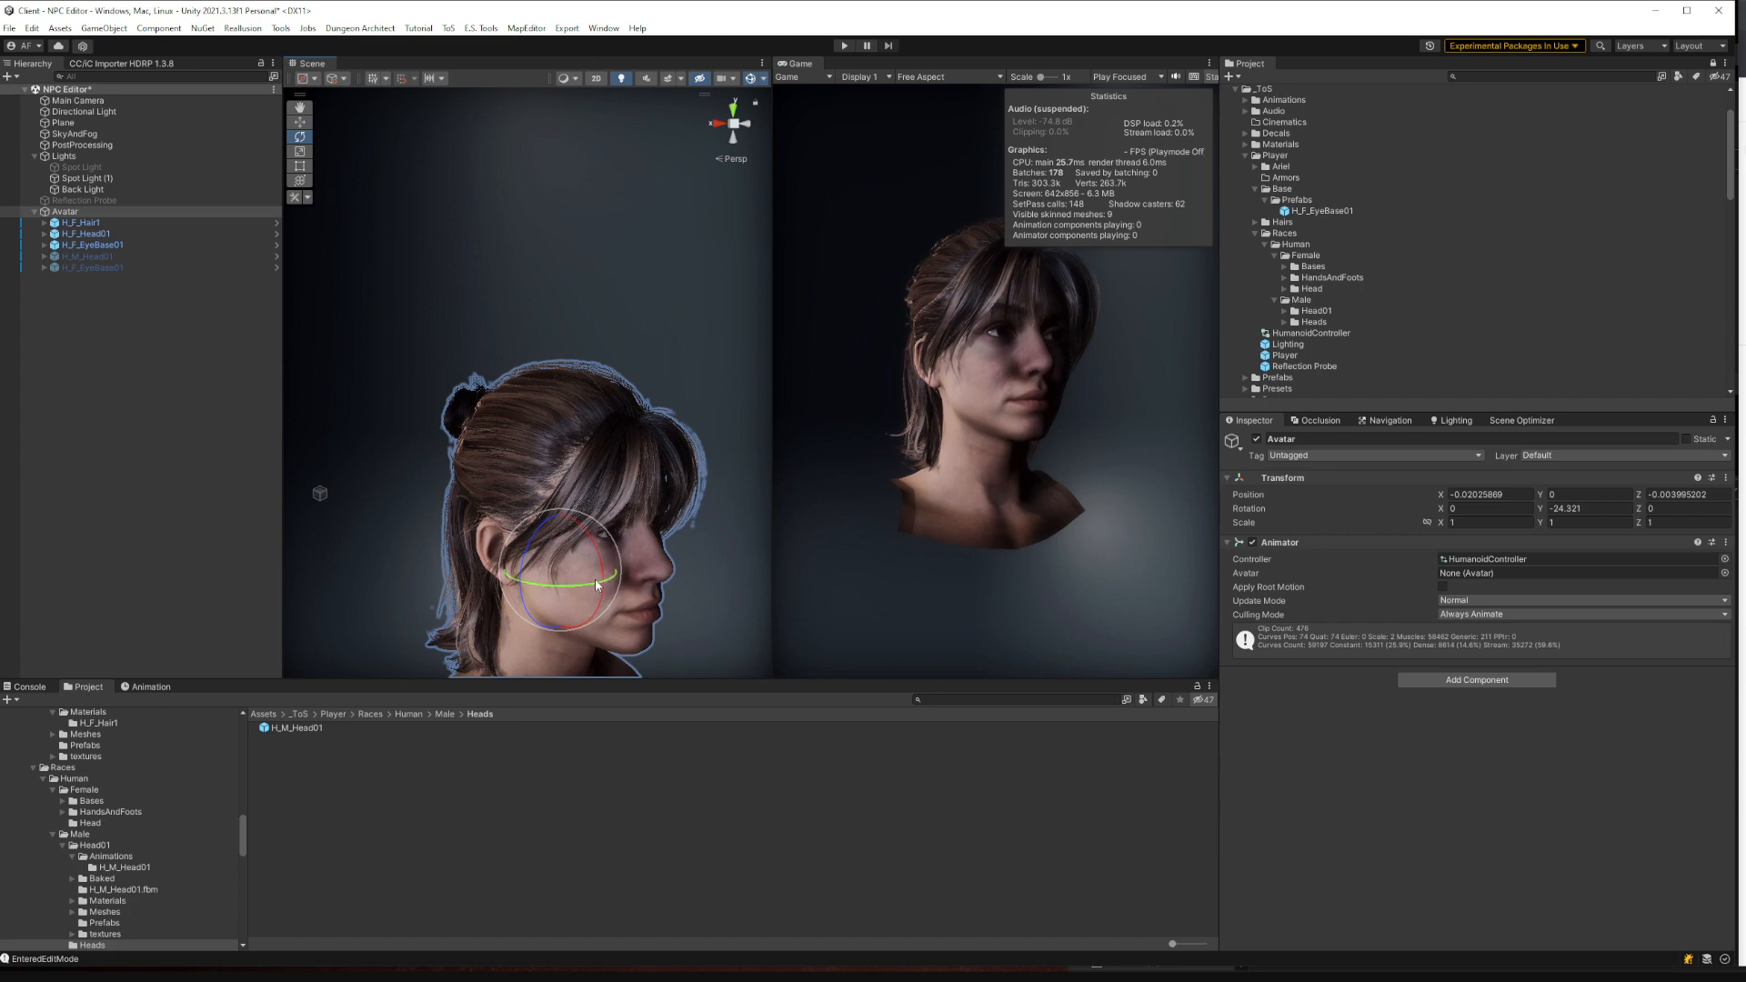
drag(604, 582, 577, 590)
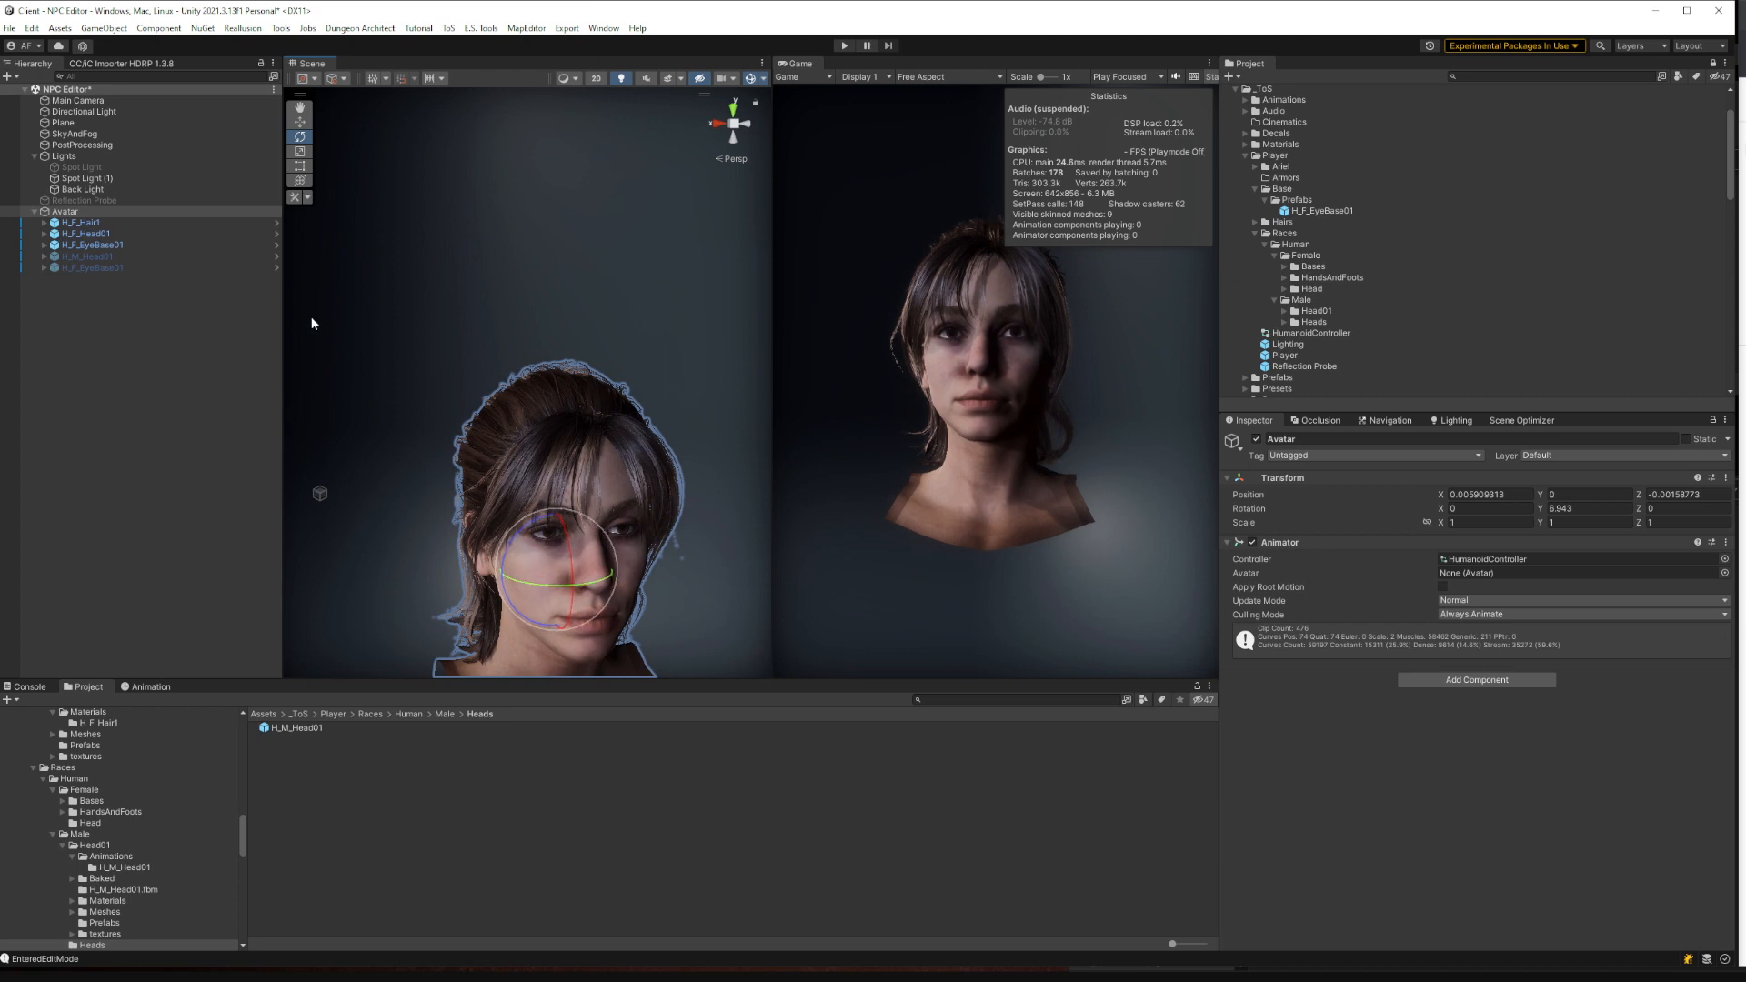
Clear the selection, switch to the Move tool and view the whole female bust in the scene
click(73, 212)
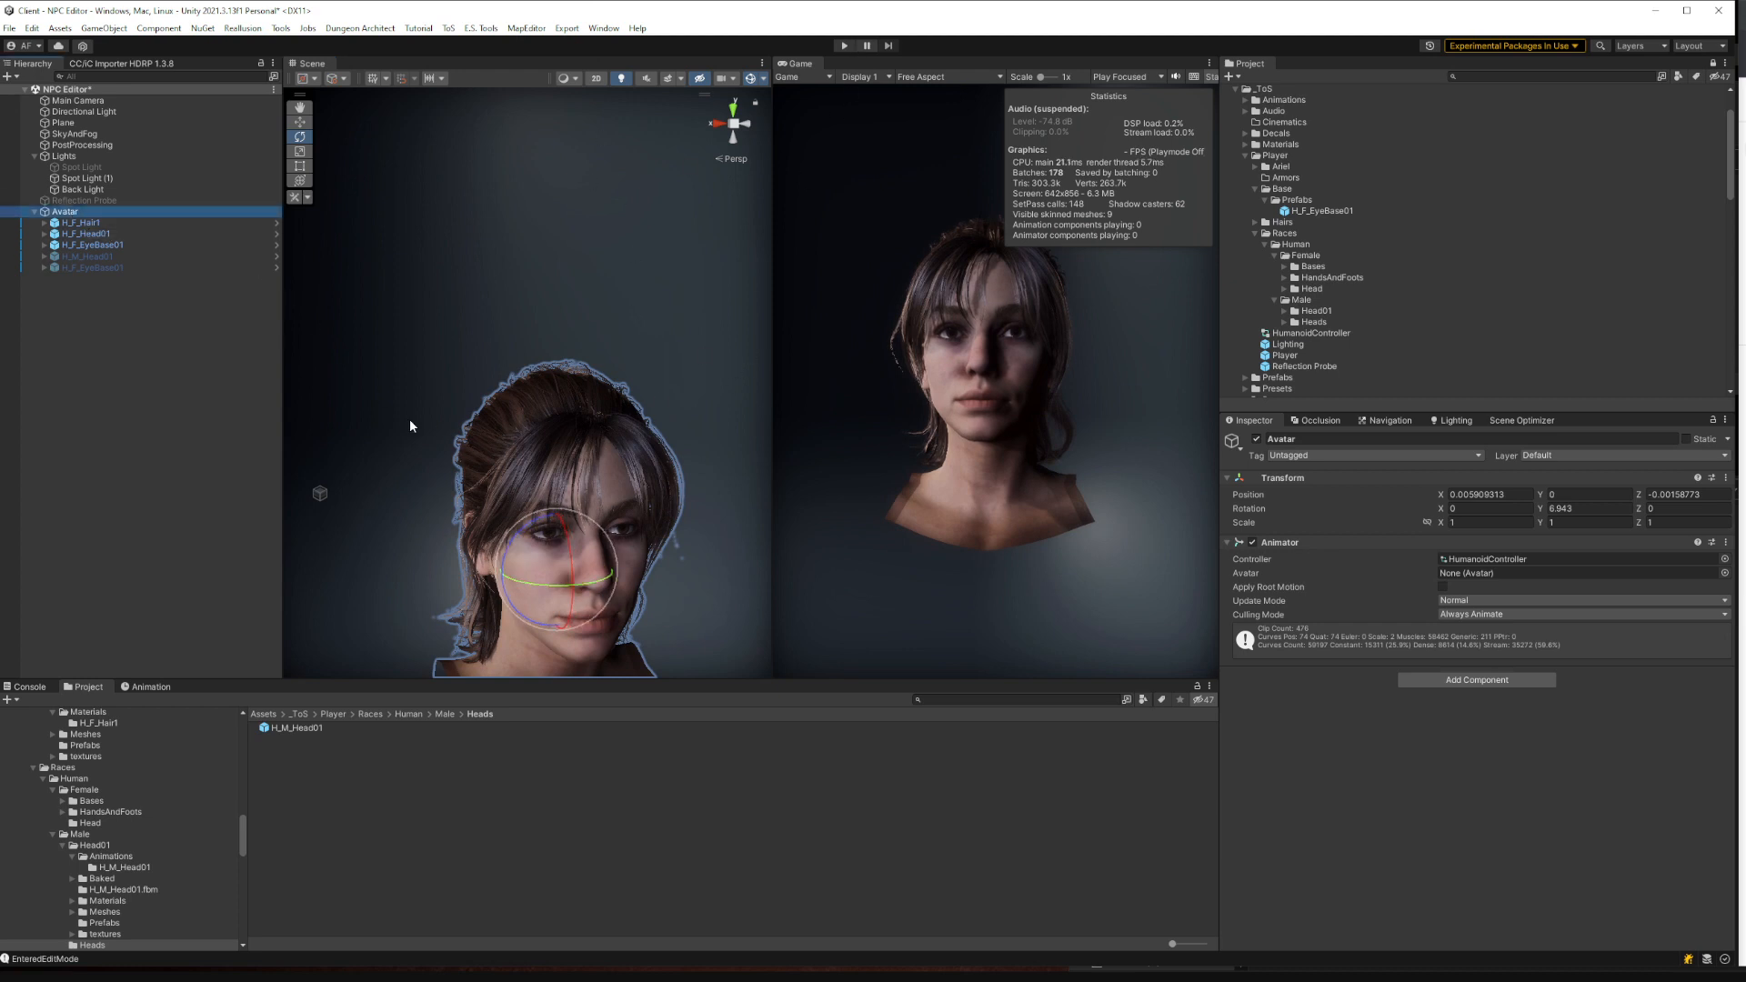
click(92, 213)
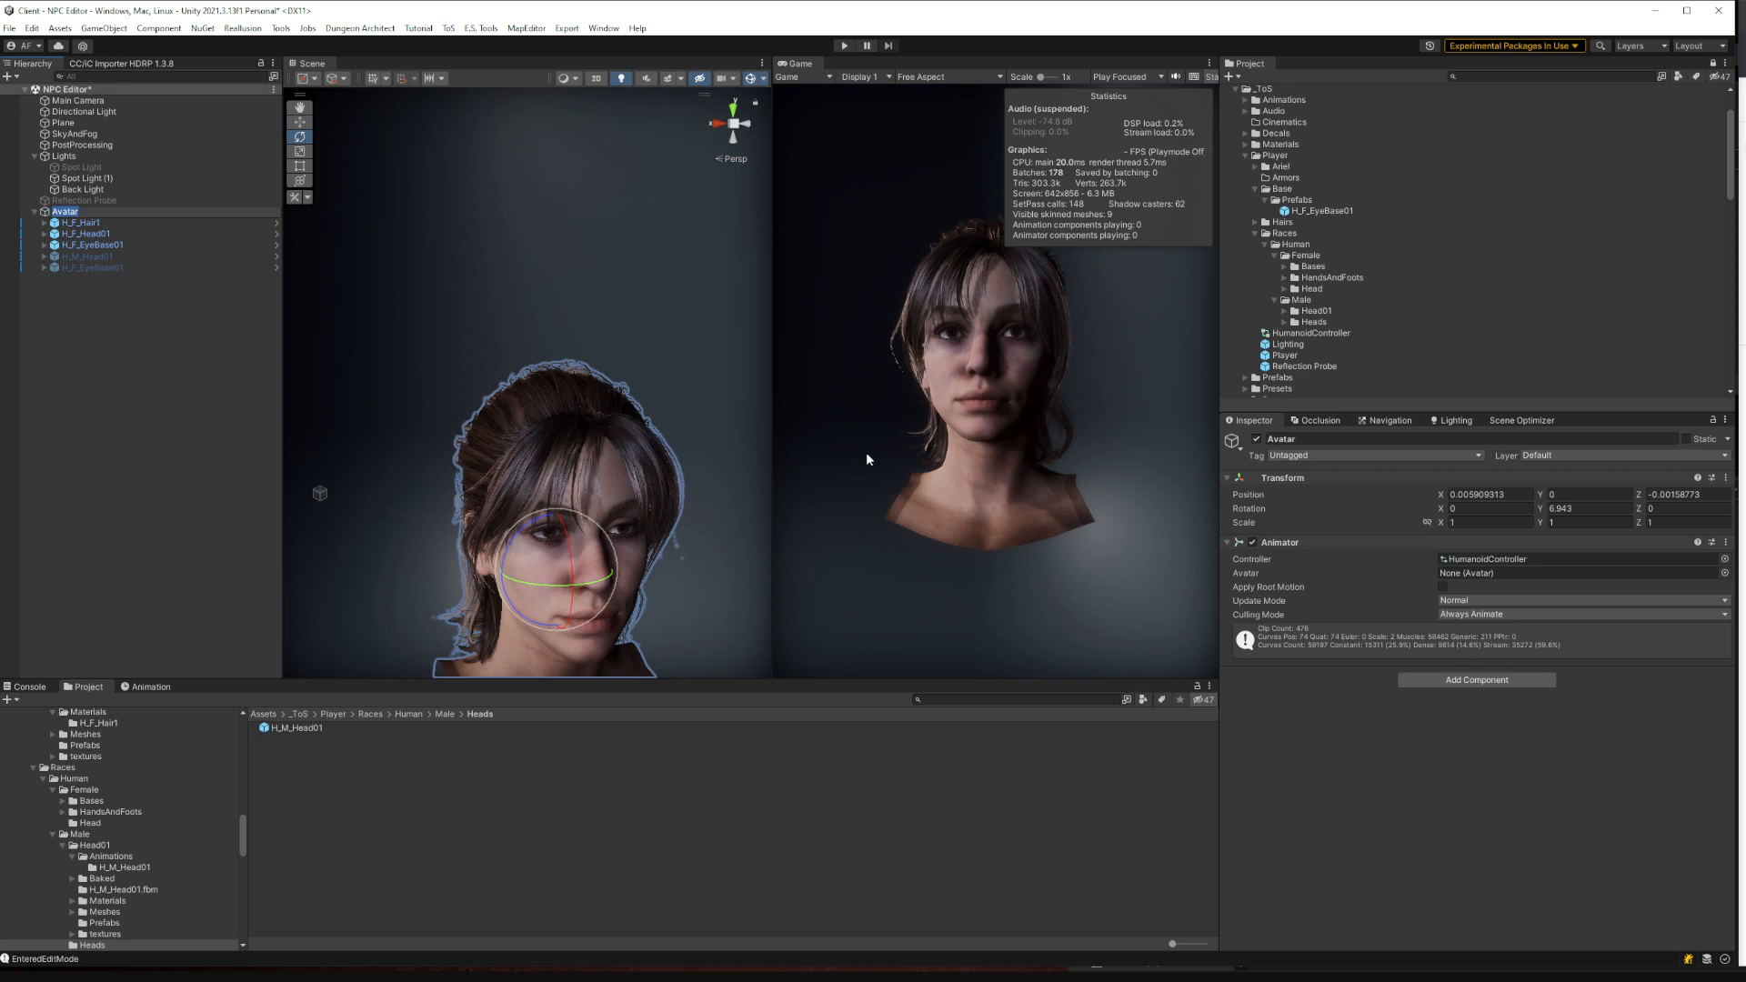
click(496, 322)
click(402, 461)
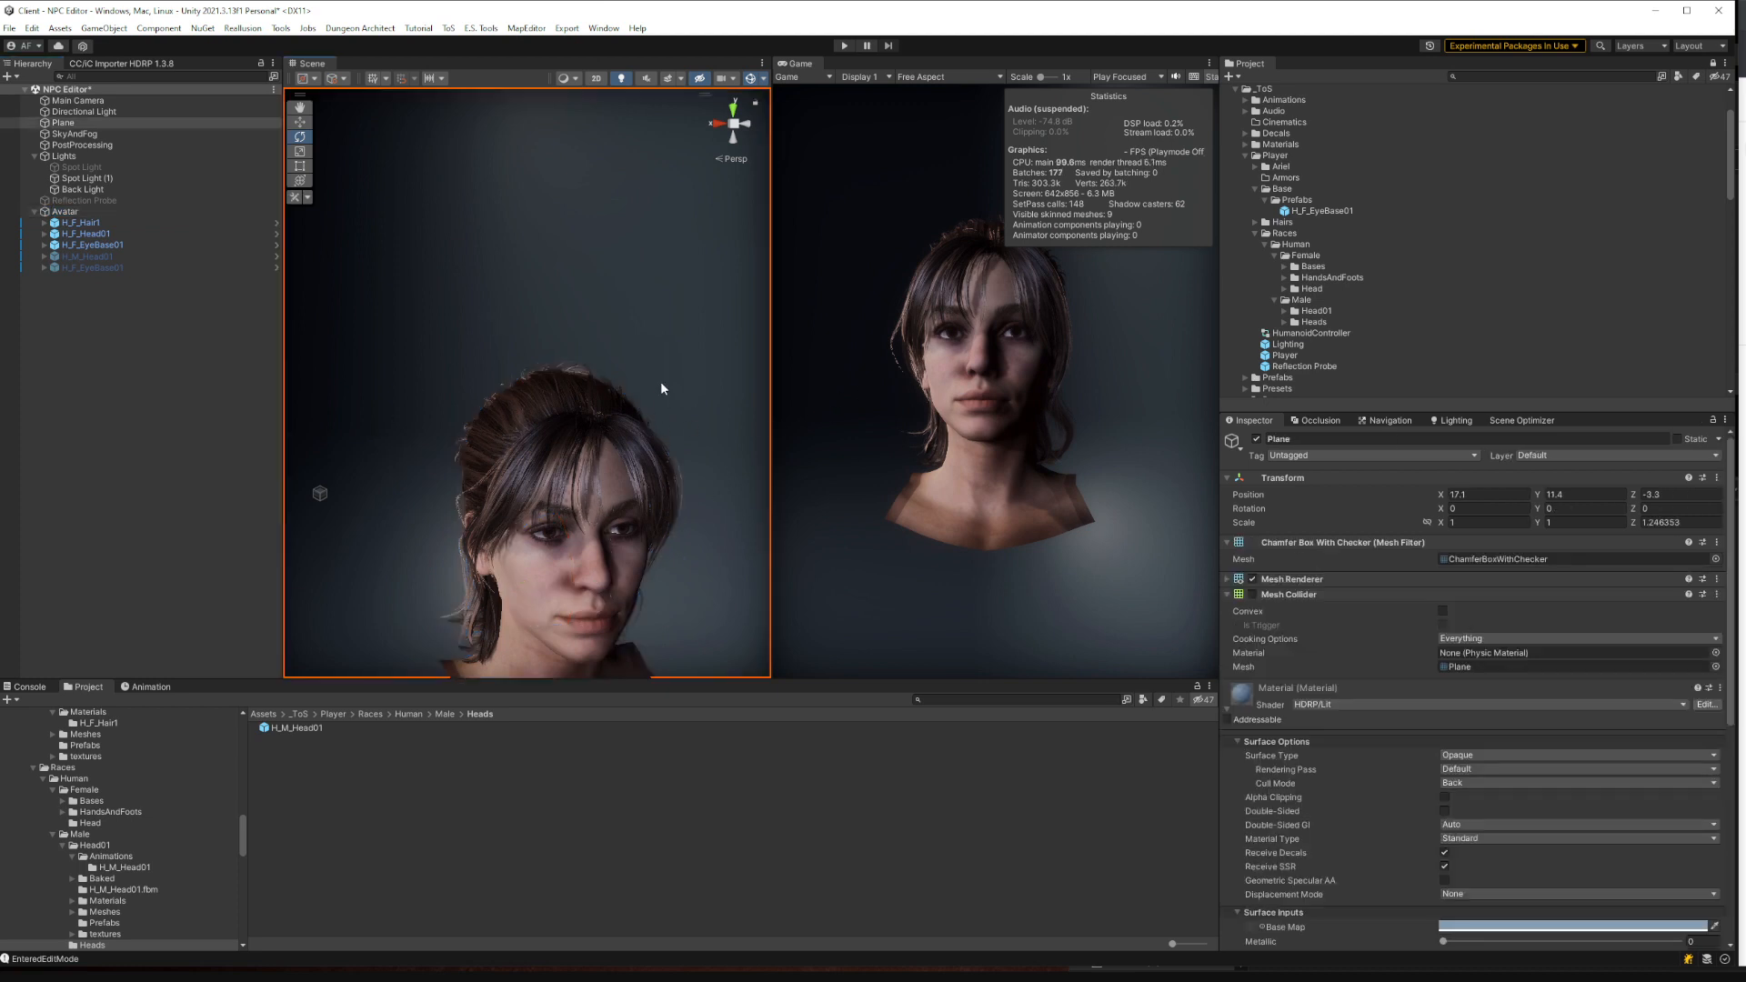
key(w)
click(542, 234)
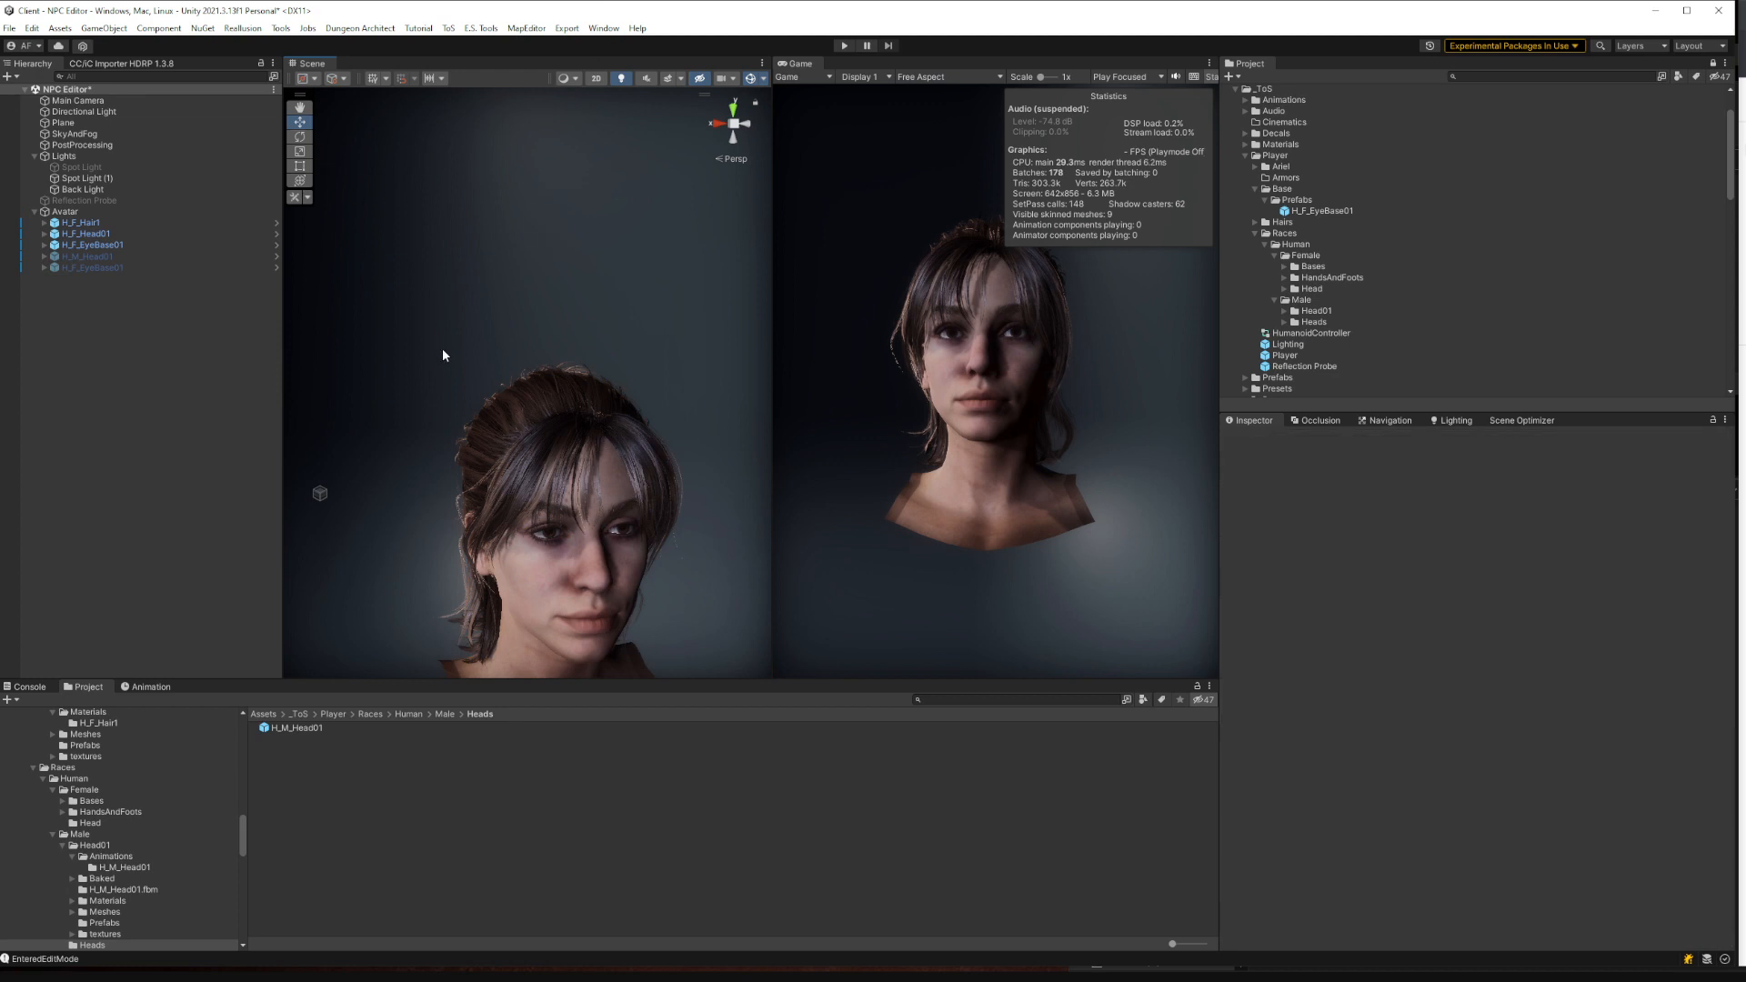
scroll(442, 348, down, 10)
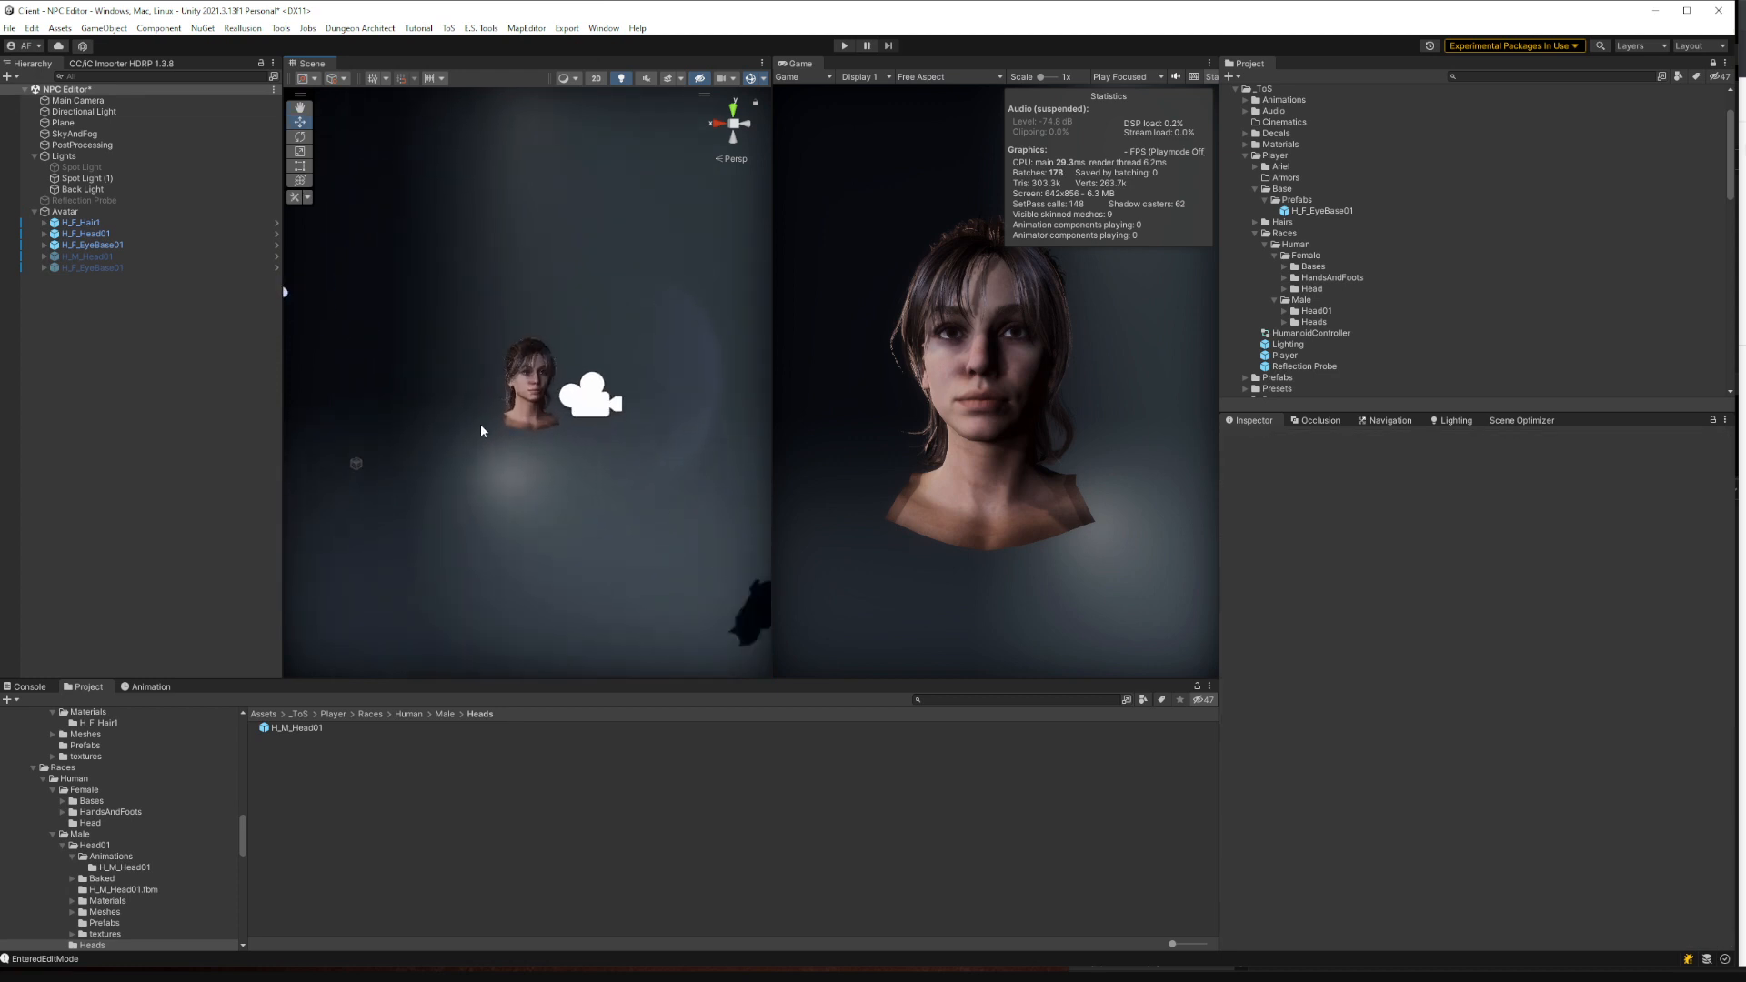
scroll(505, 473, up, 8)
scroll(516, 546, up, 4)
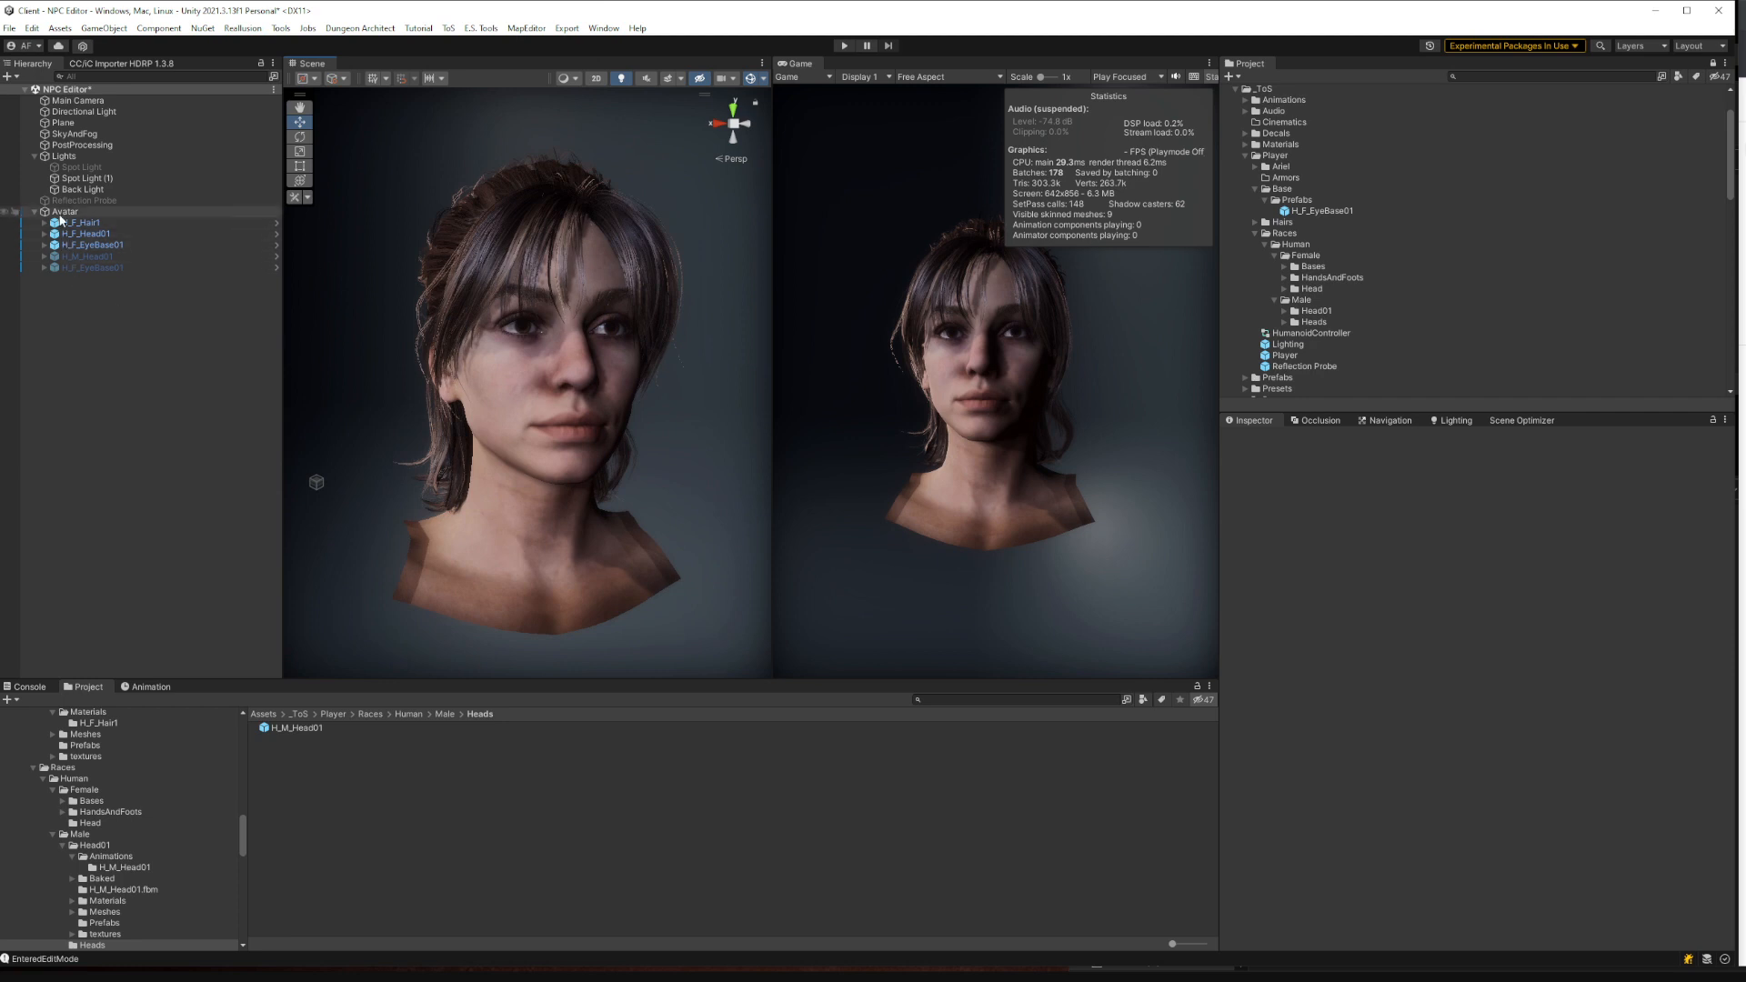
Inspect the female hair, head and eye prefabs under Avatar, and clear the selection
click(108, 267)
click(88, 234)
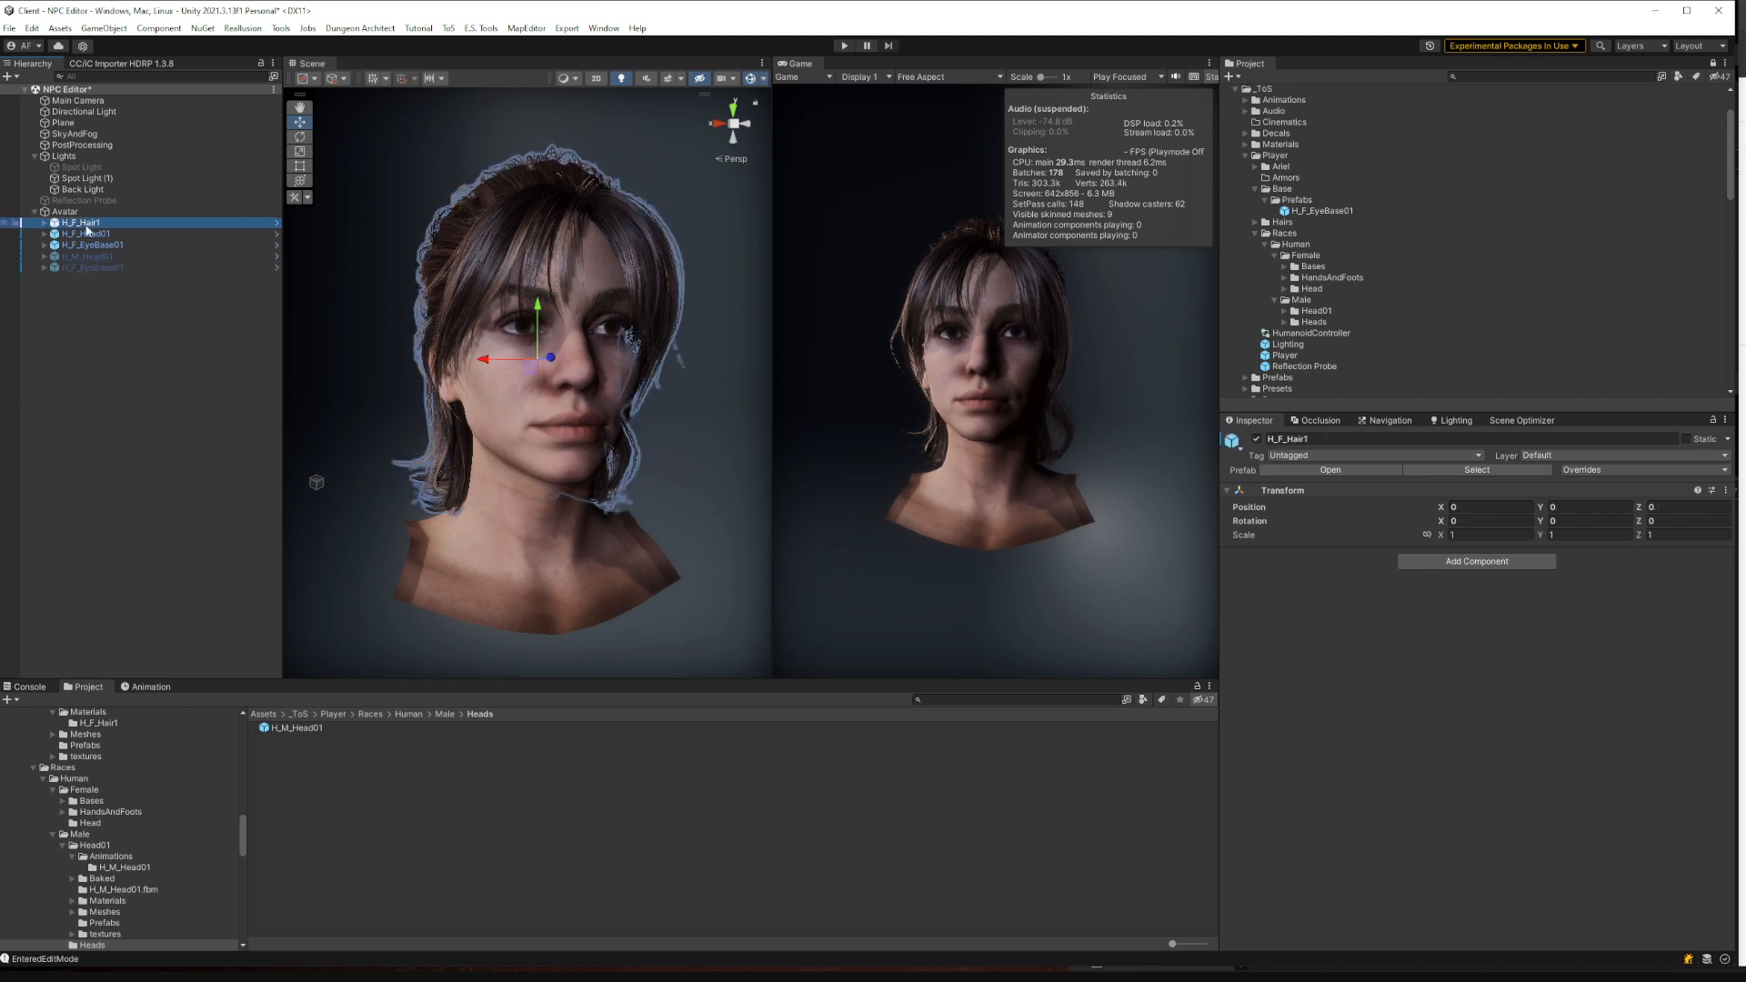
click(102, 246)
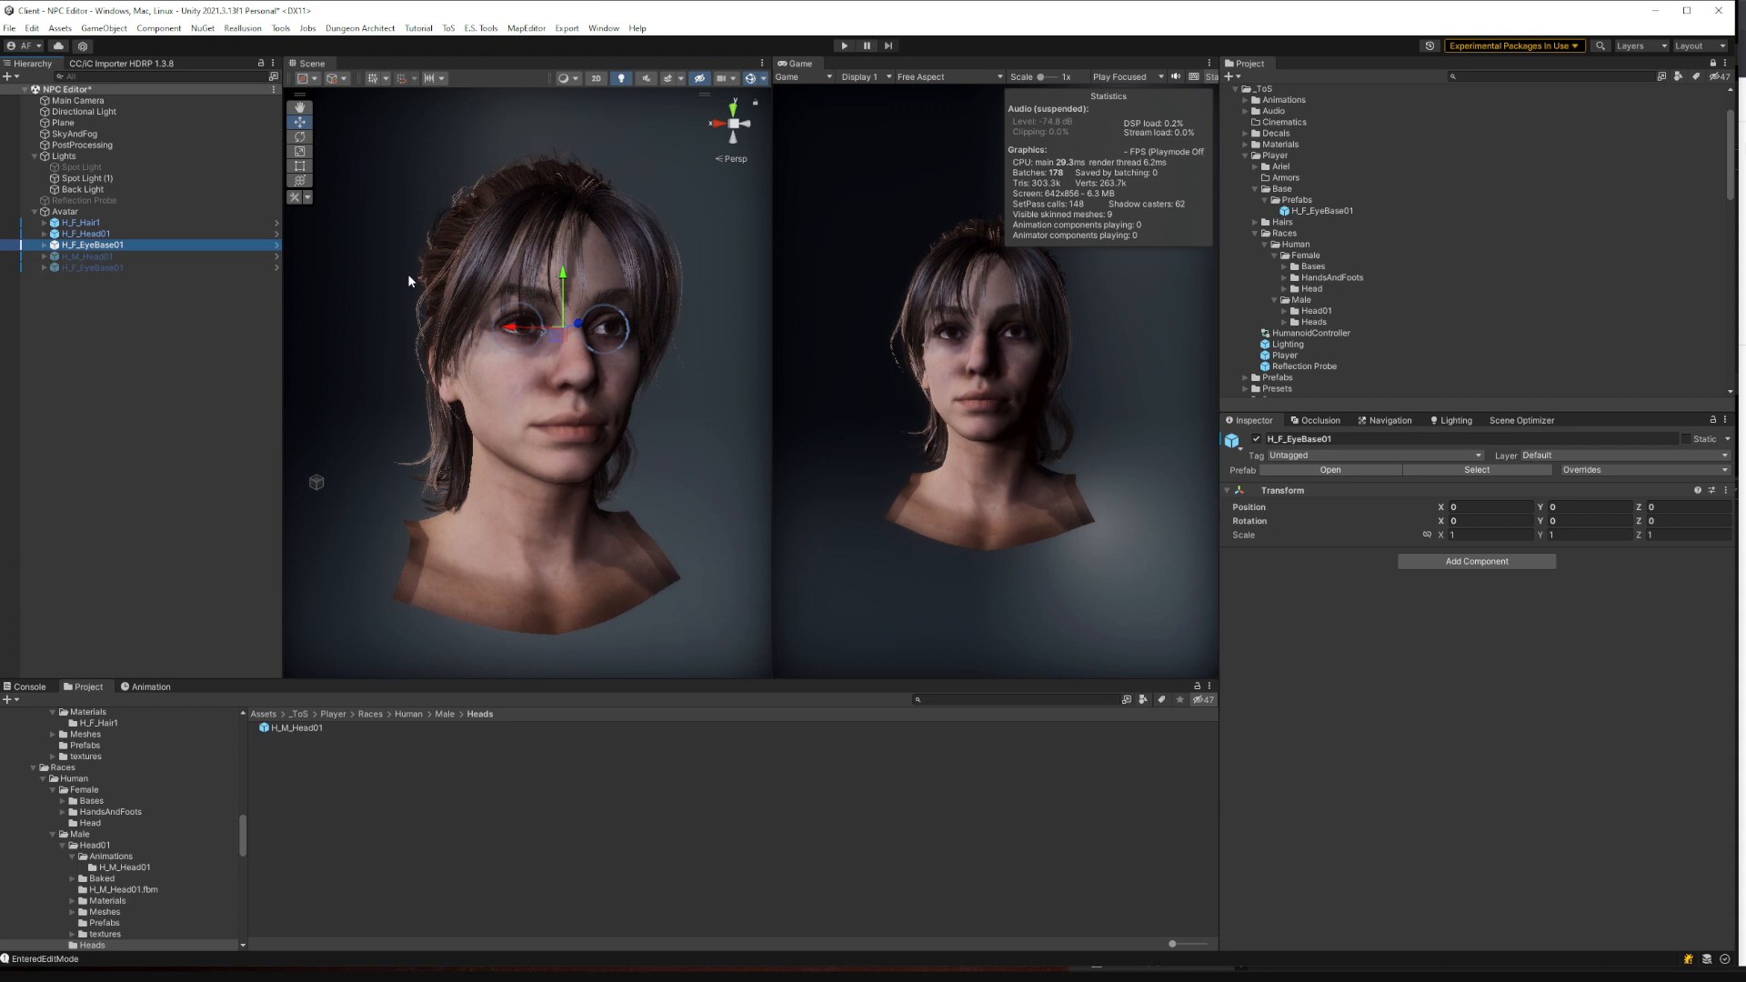
click(189, 353)
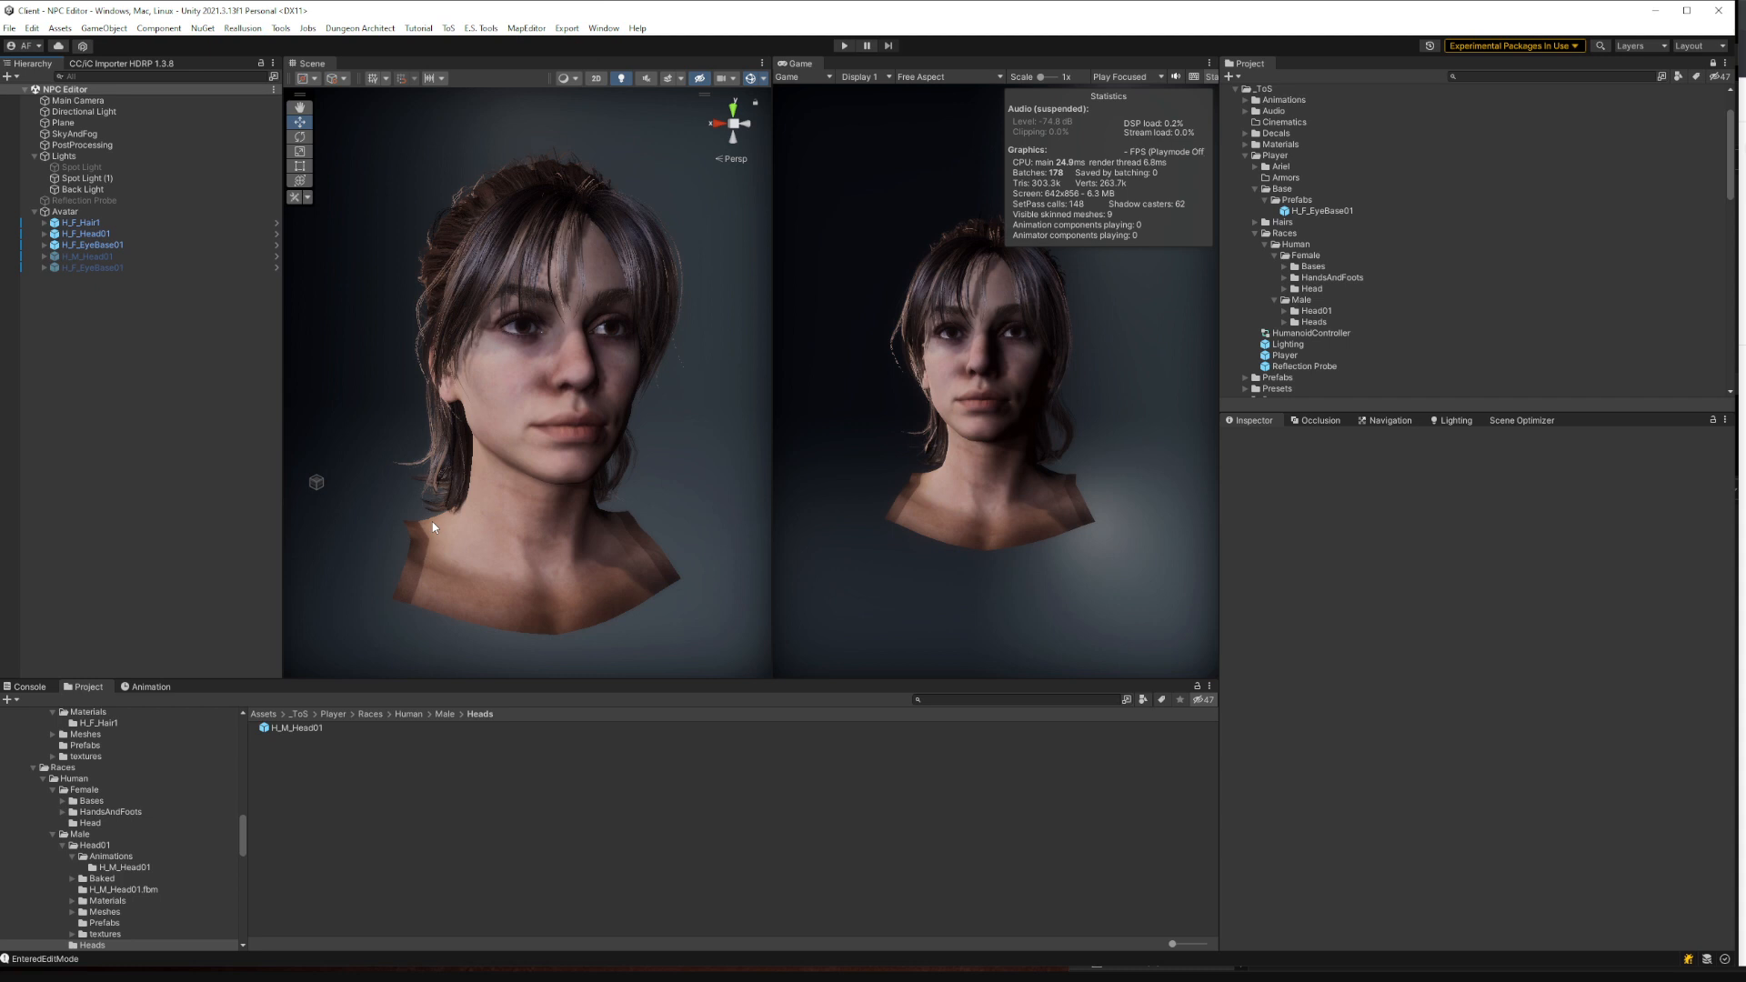
Switch to Character Creator 4 with the male head and expand the Makeup category in the content library
click(299, 137)
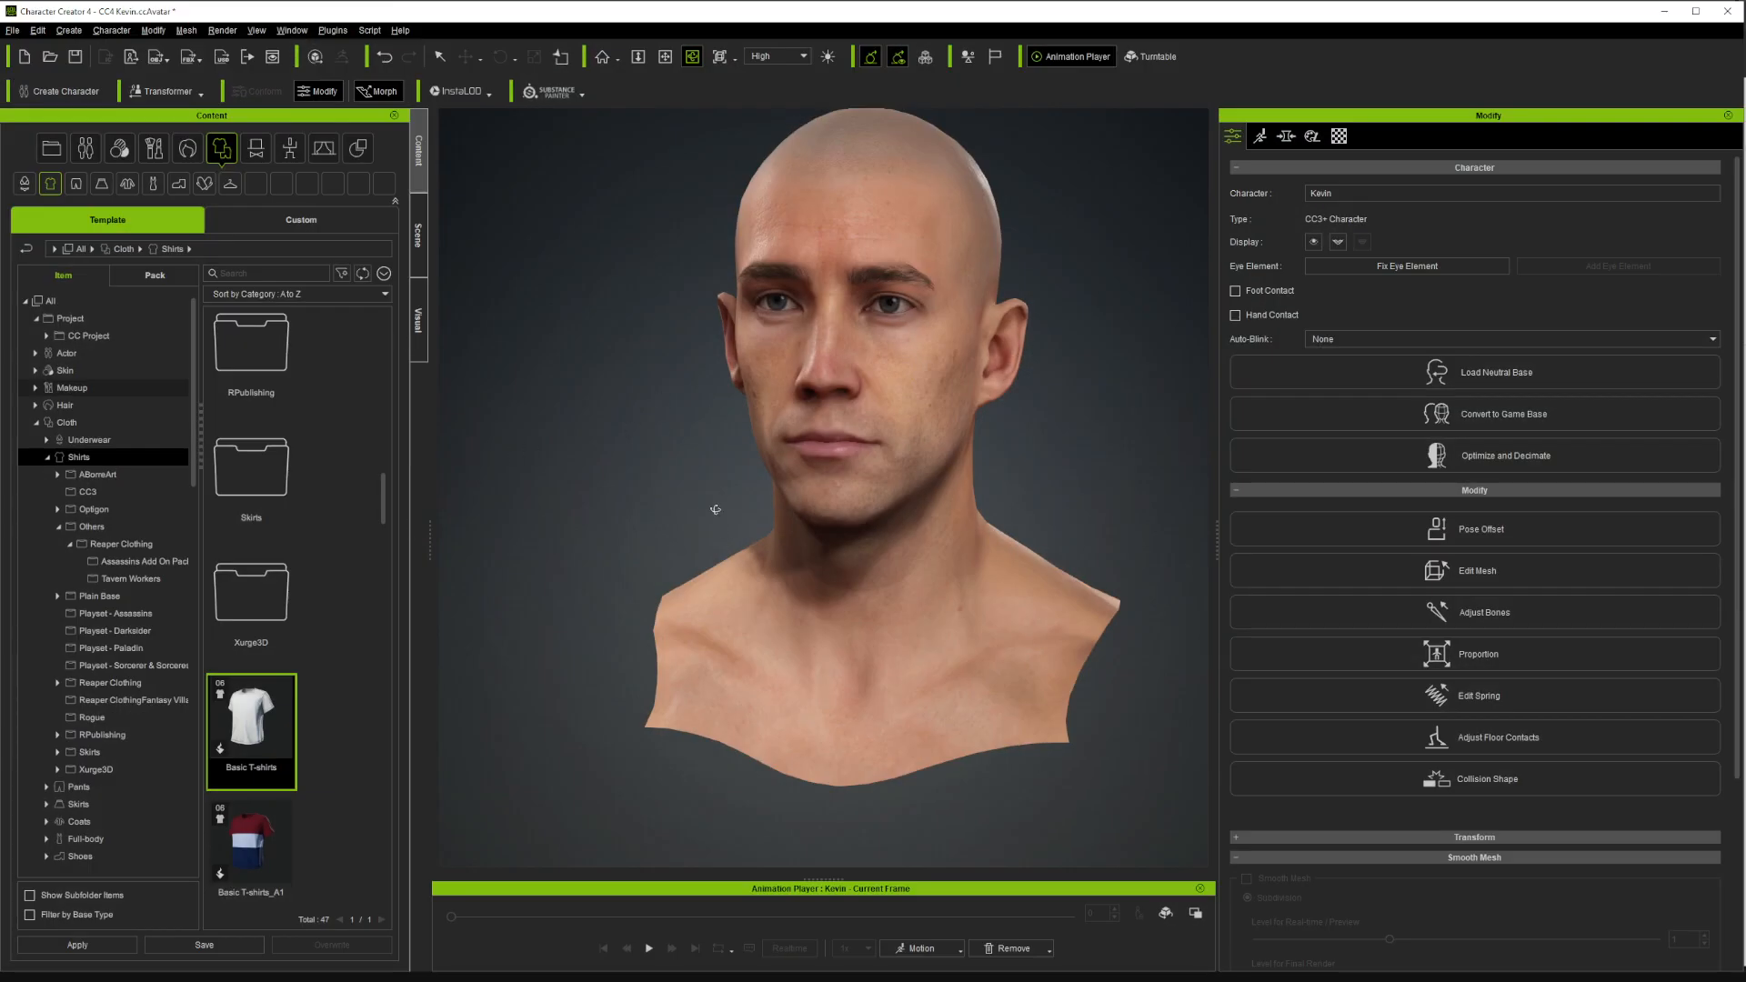
scroll(947, 512, up, 2)
right_drag(946, 512, 467, 353)
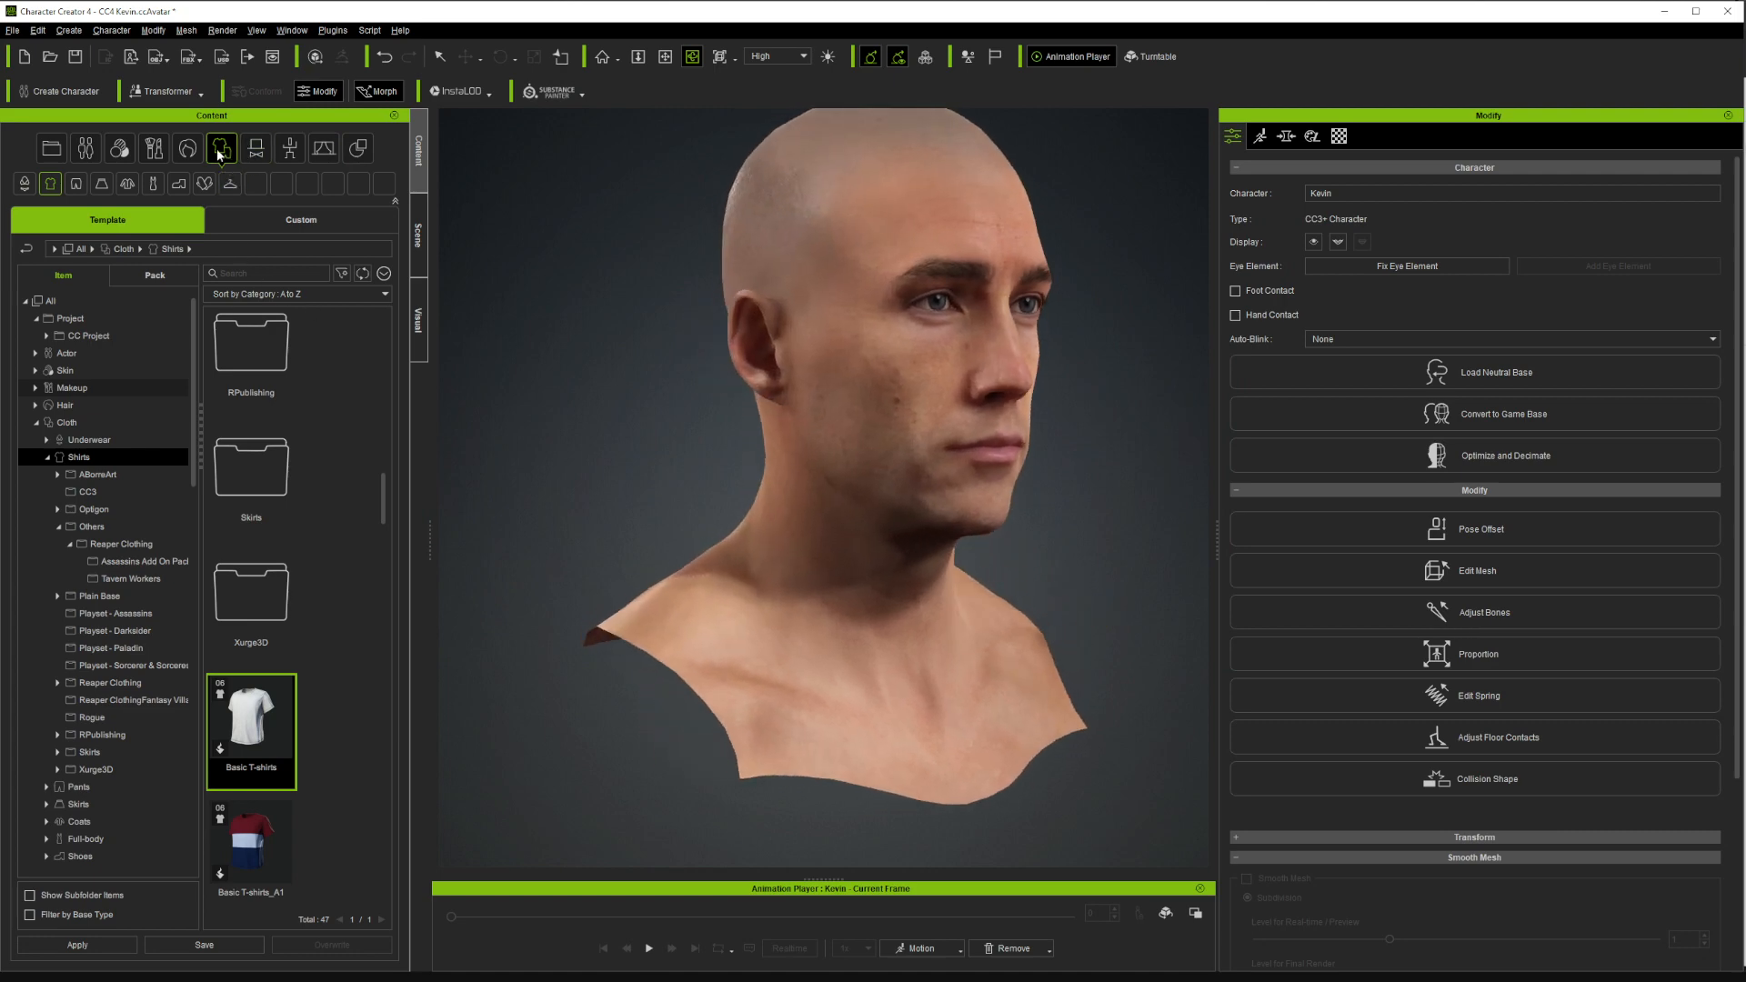
click(188, 147)
click(153, 148)
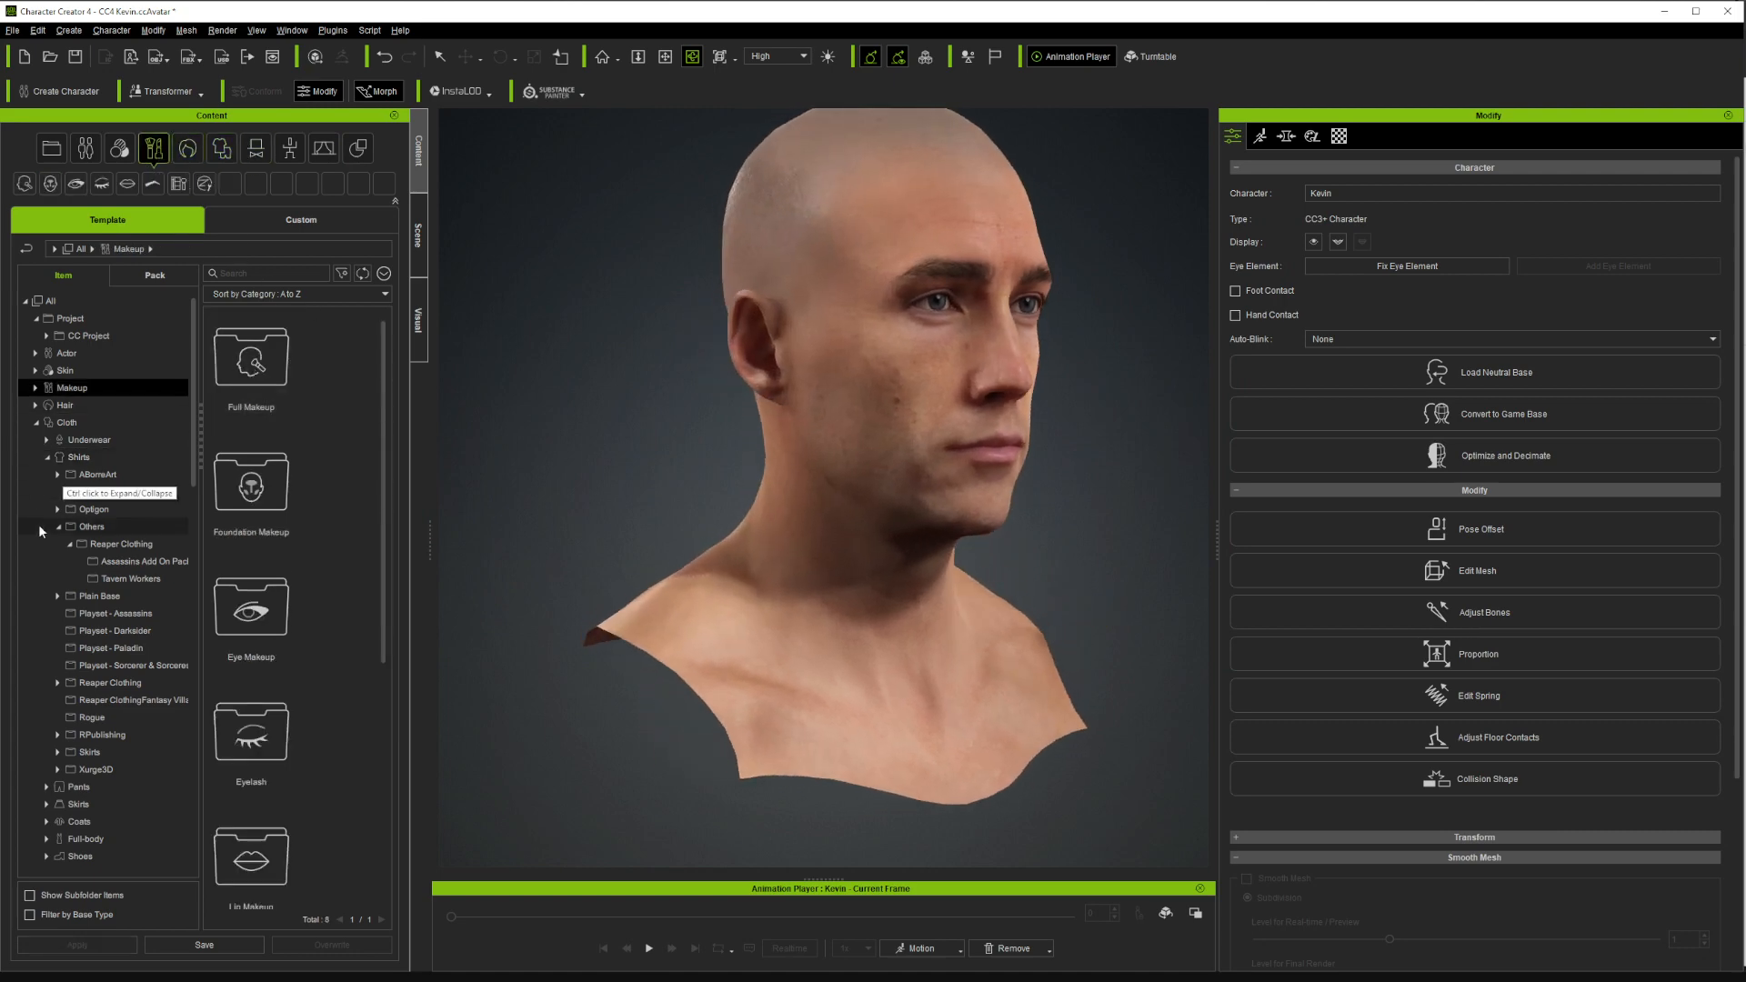
click(36, 388)
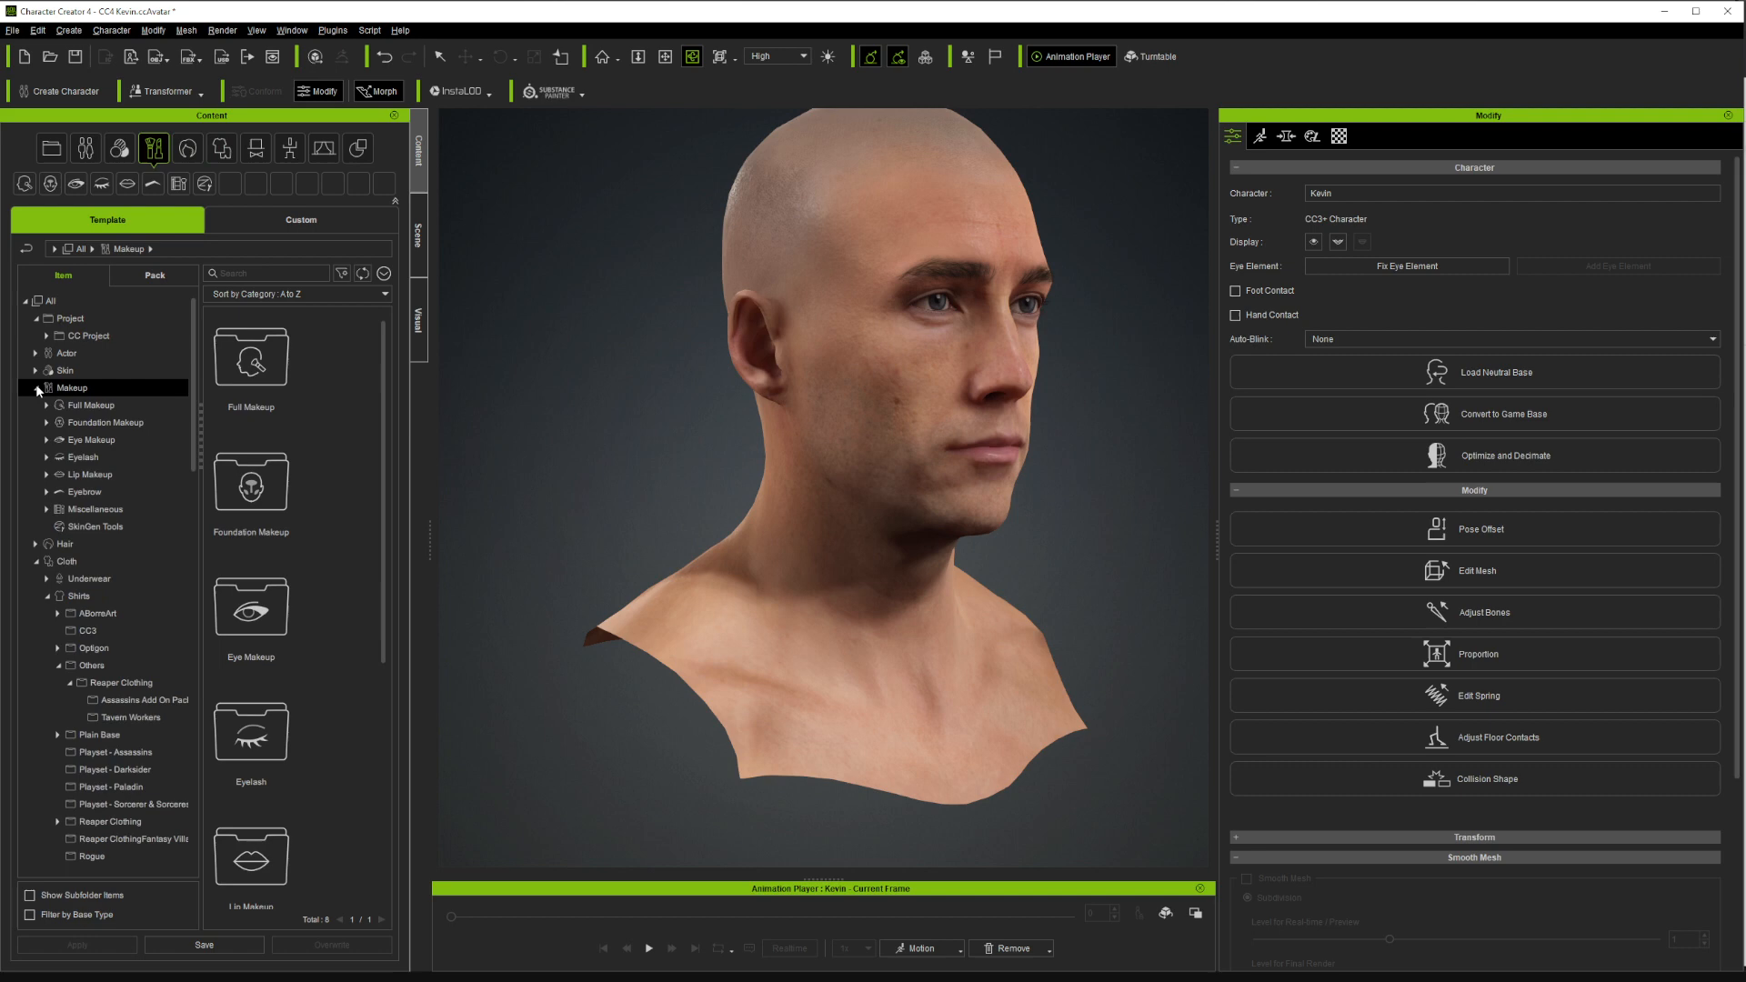
Browse the Miscellaneous makeup content and its Makeup & SFX subfolder, from dirt and eye paint to tattoos
click(86, 491)
click(94, 511)
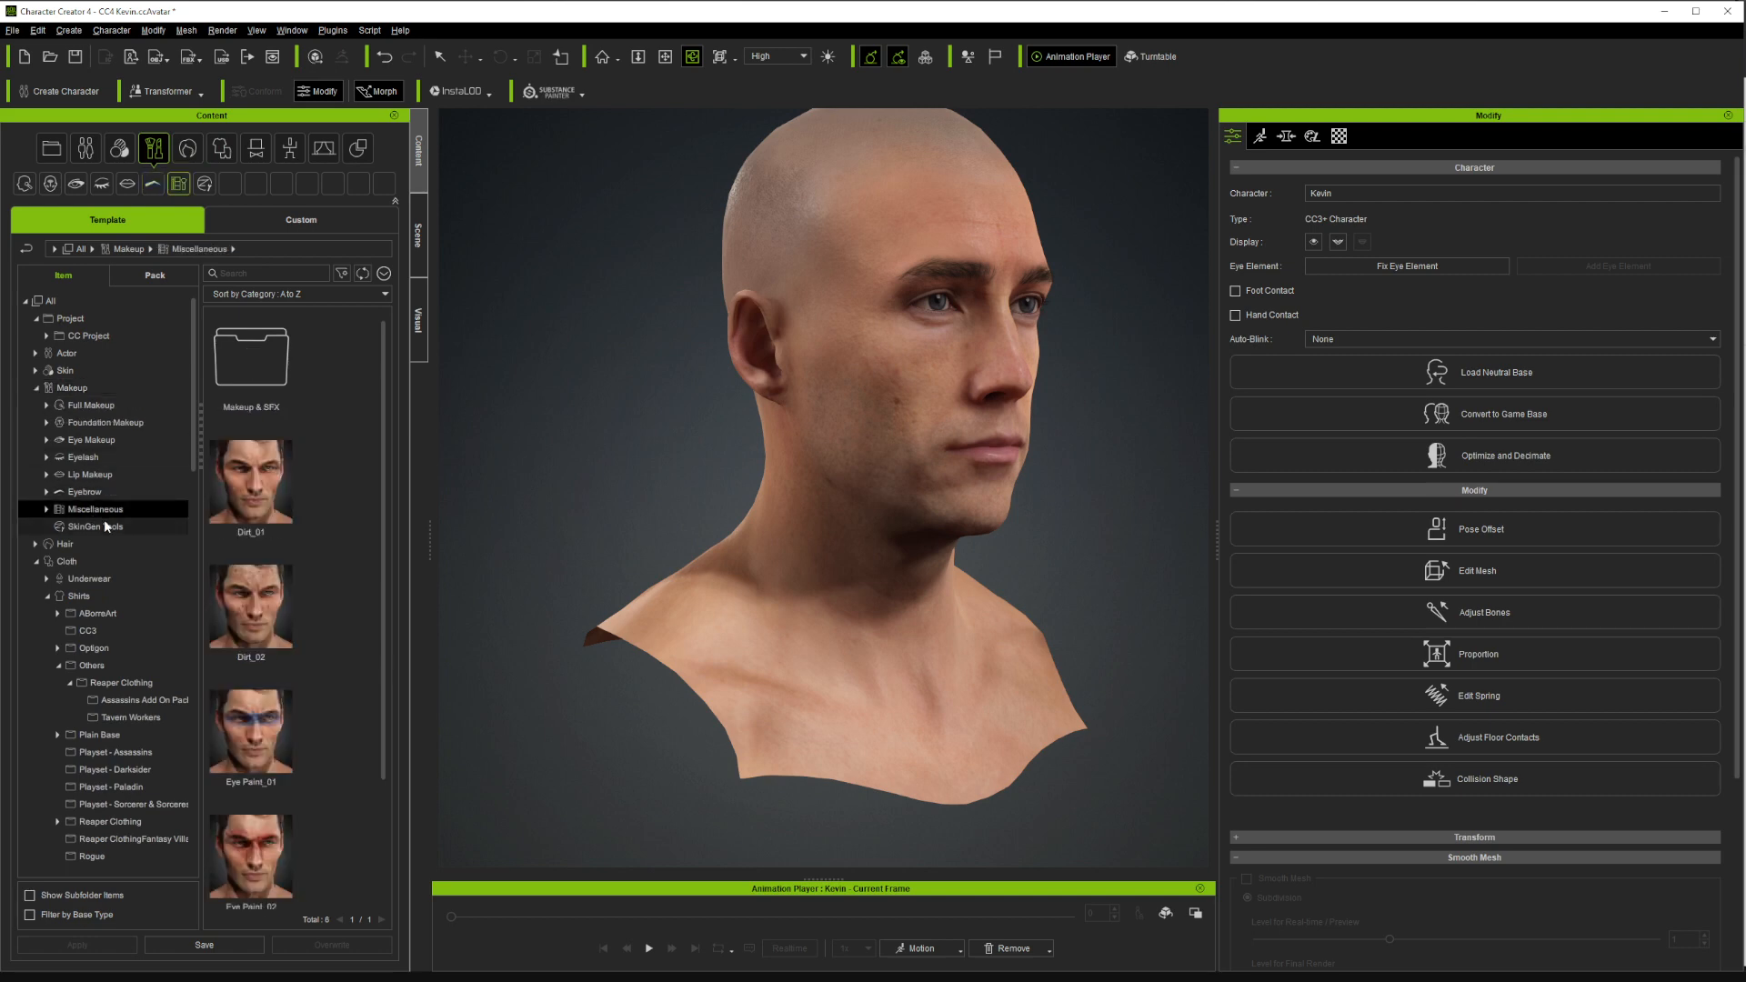
scroll(378, 647, down, 2)
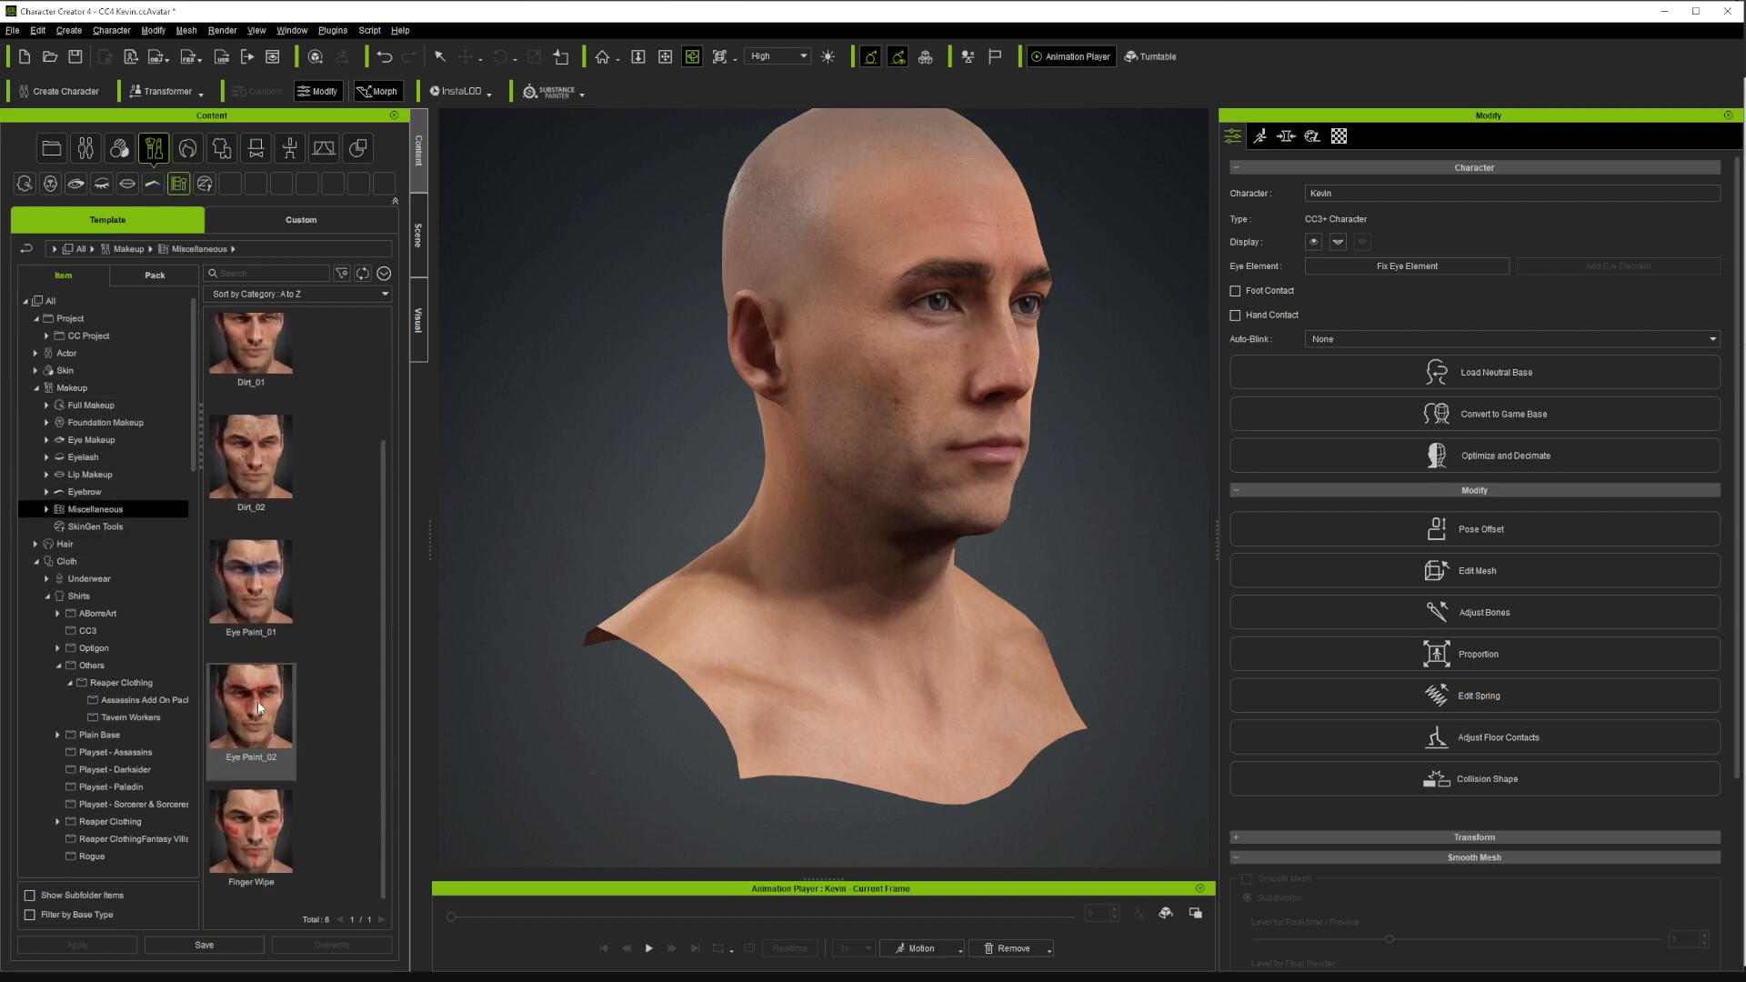
scroll(371, 633, up, 2)
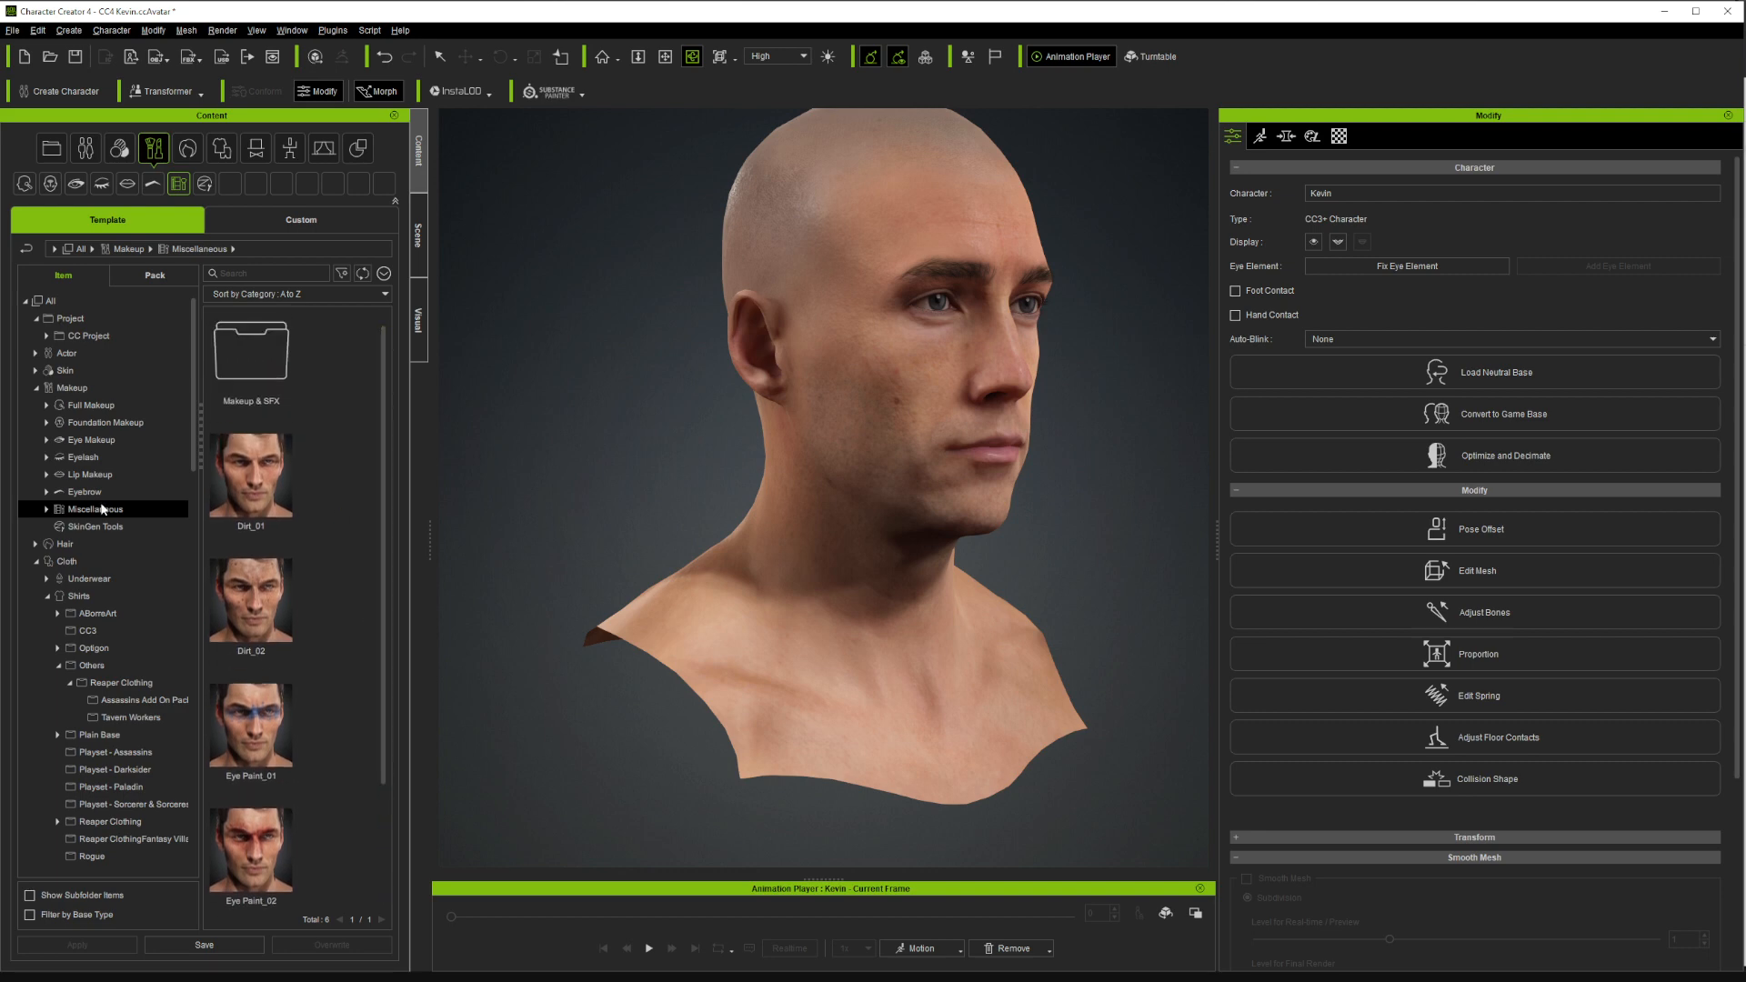
click(57, 510)
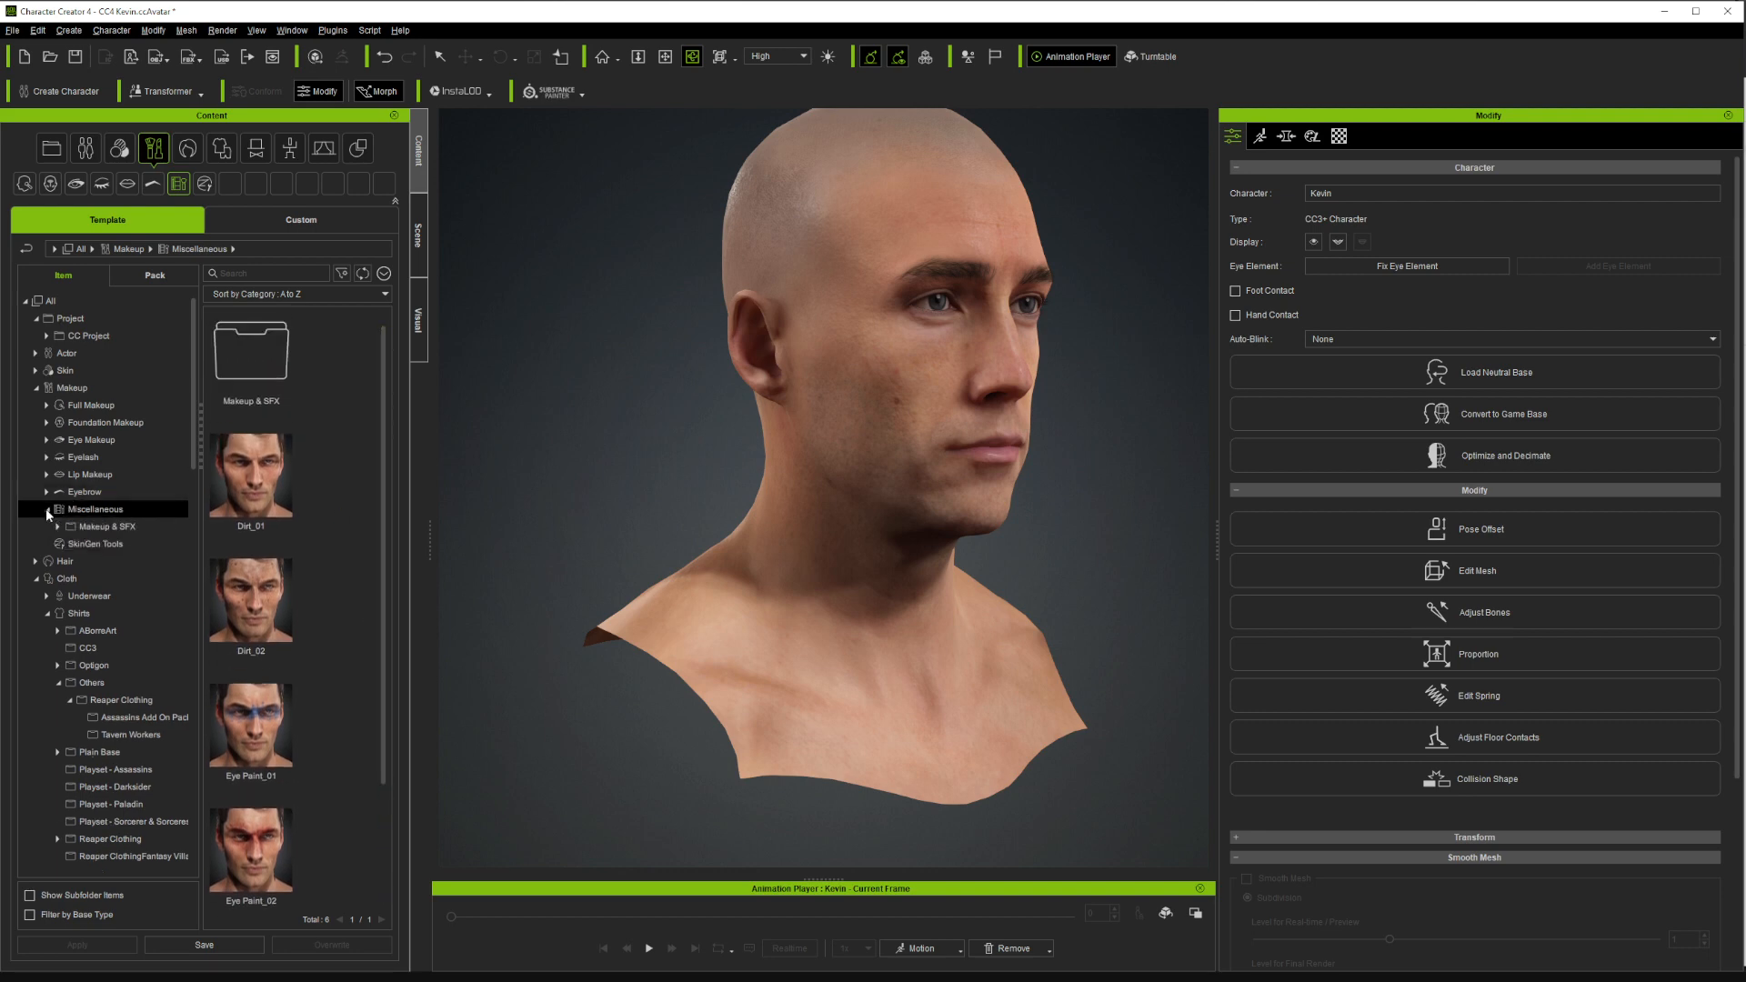
click(96, 526)
mouse_move(378, 521)
mouse_down()
mouse_move(395, 648)
mouse_move(378, 896)
mouse_move(406, 655)
mouse_move(396, 517)
mouse_move(378, 876)
mouse_up()
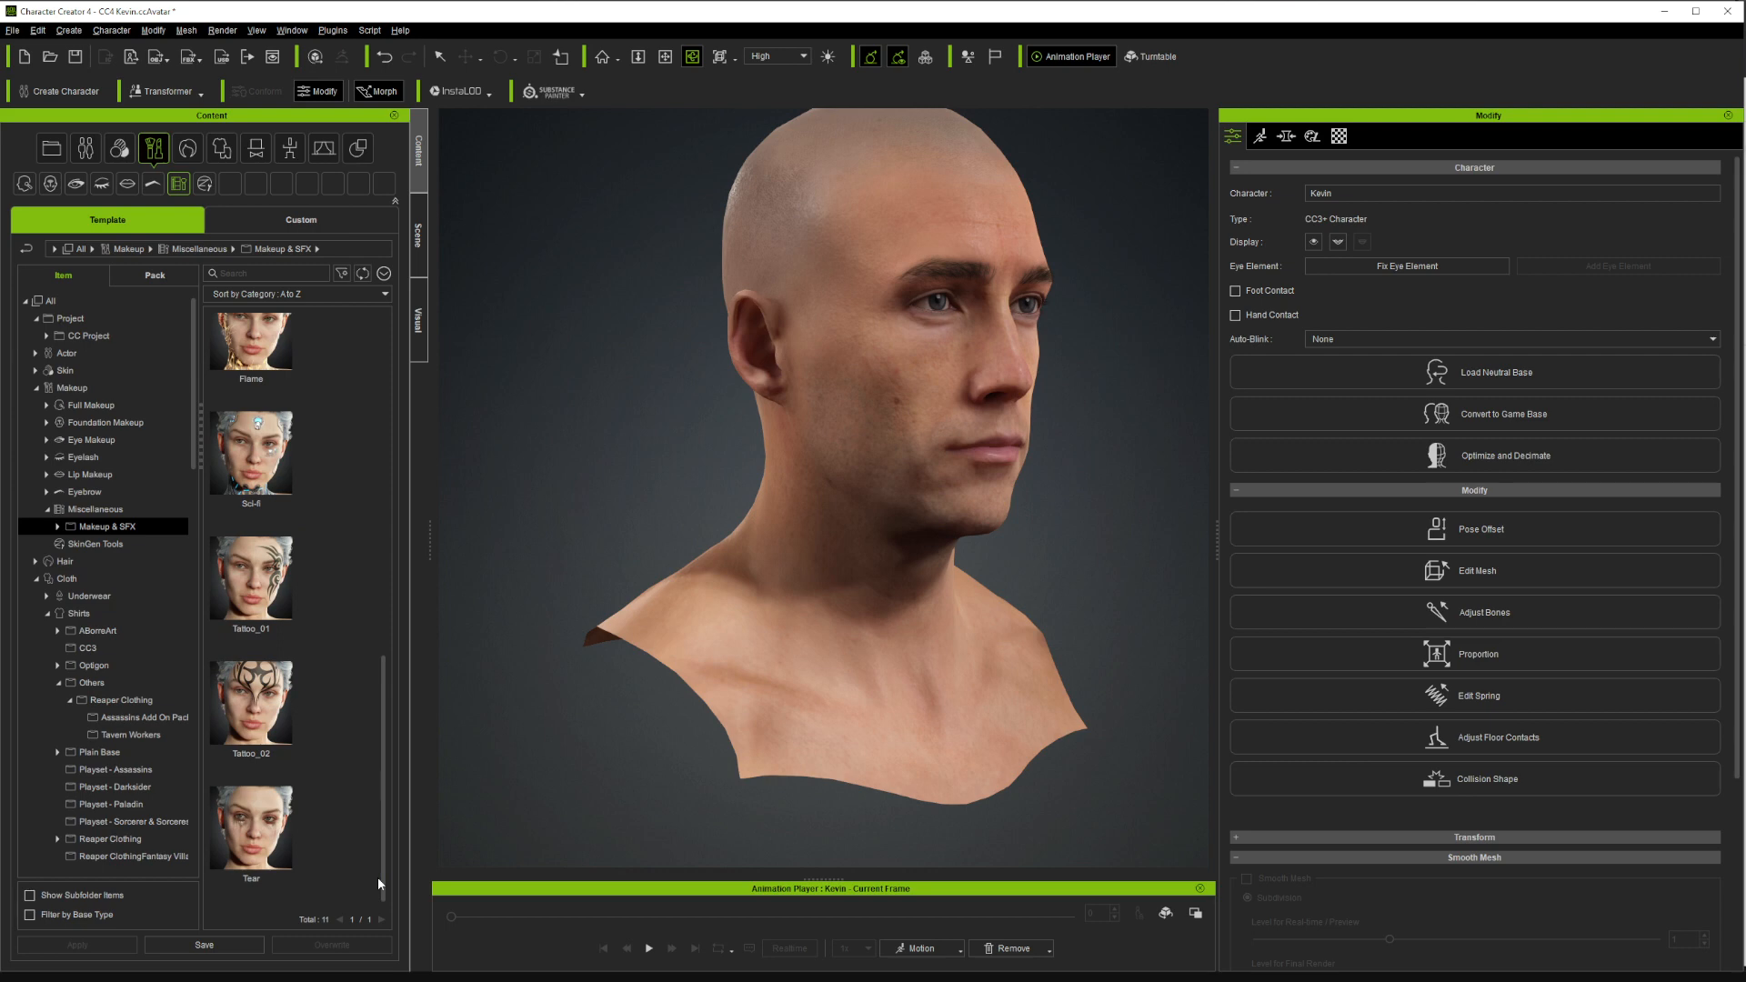
Check the SkinGen Tools folder and open the Makeup & SFX collection within the Eyebrow makeup category
click(65, 544)
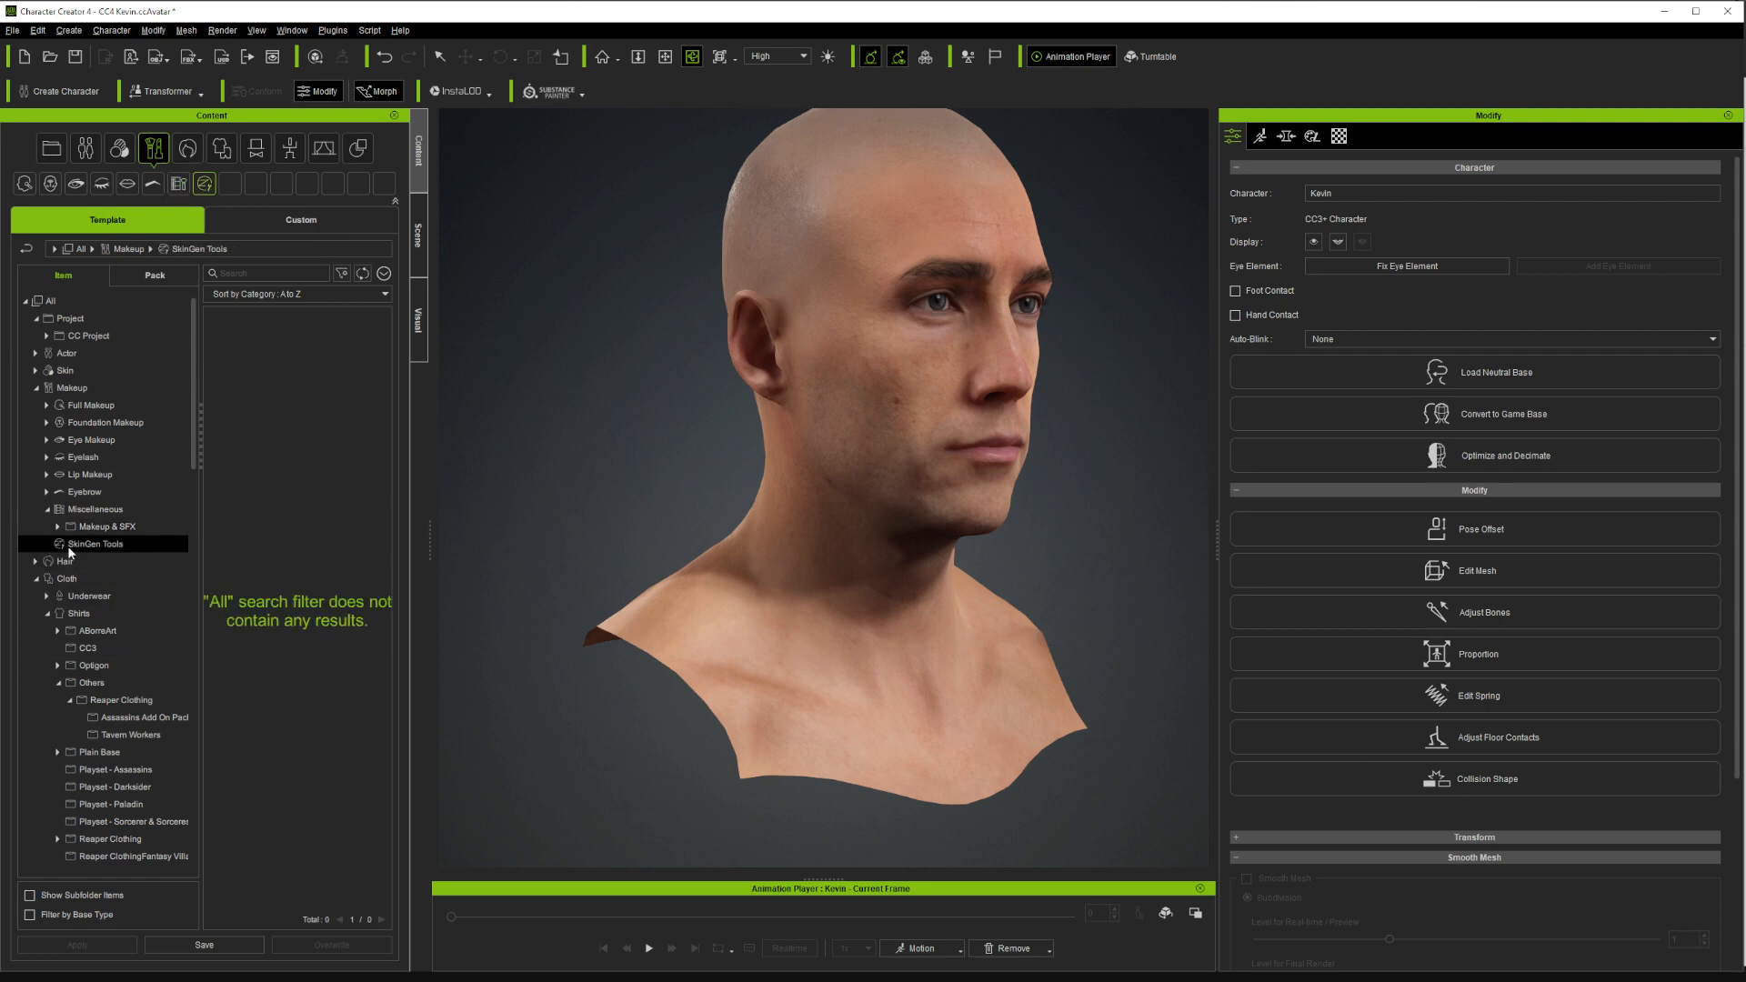
click(78, 526)
click(51, 493)
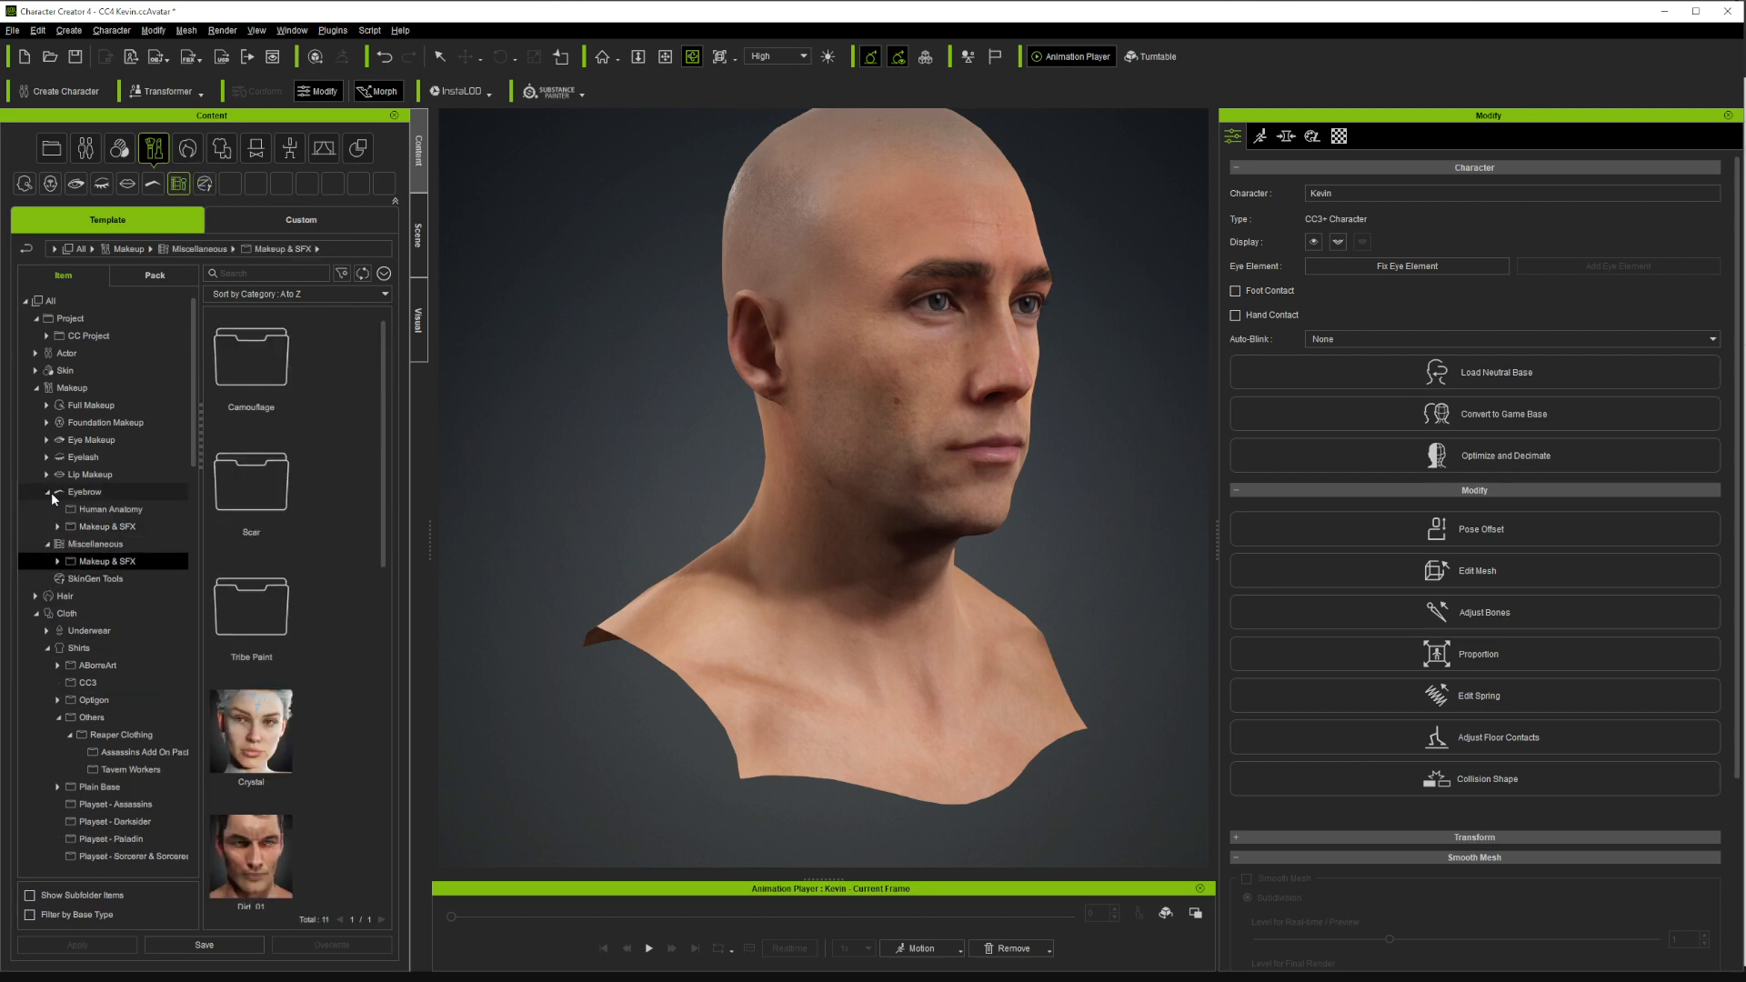
click(79, 506)
click(110, 529)
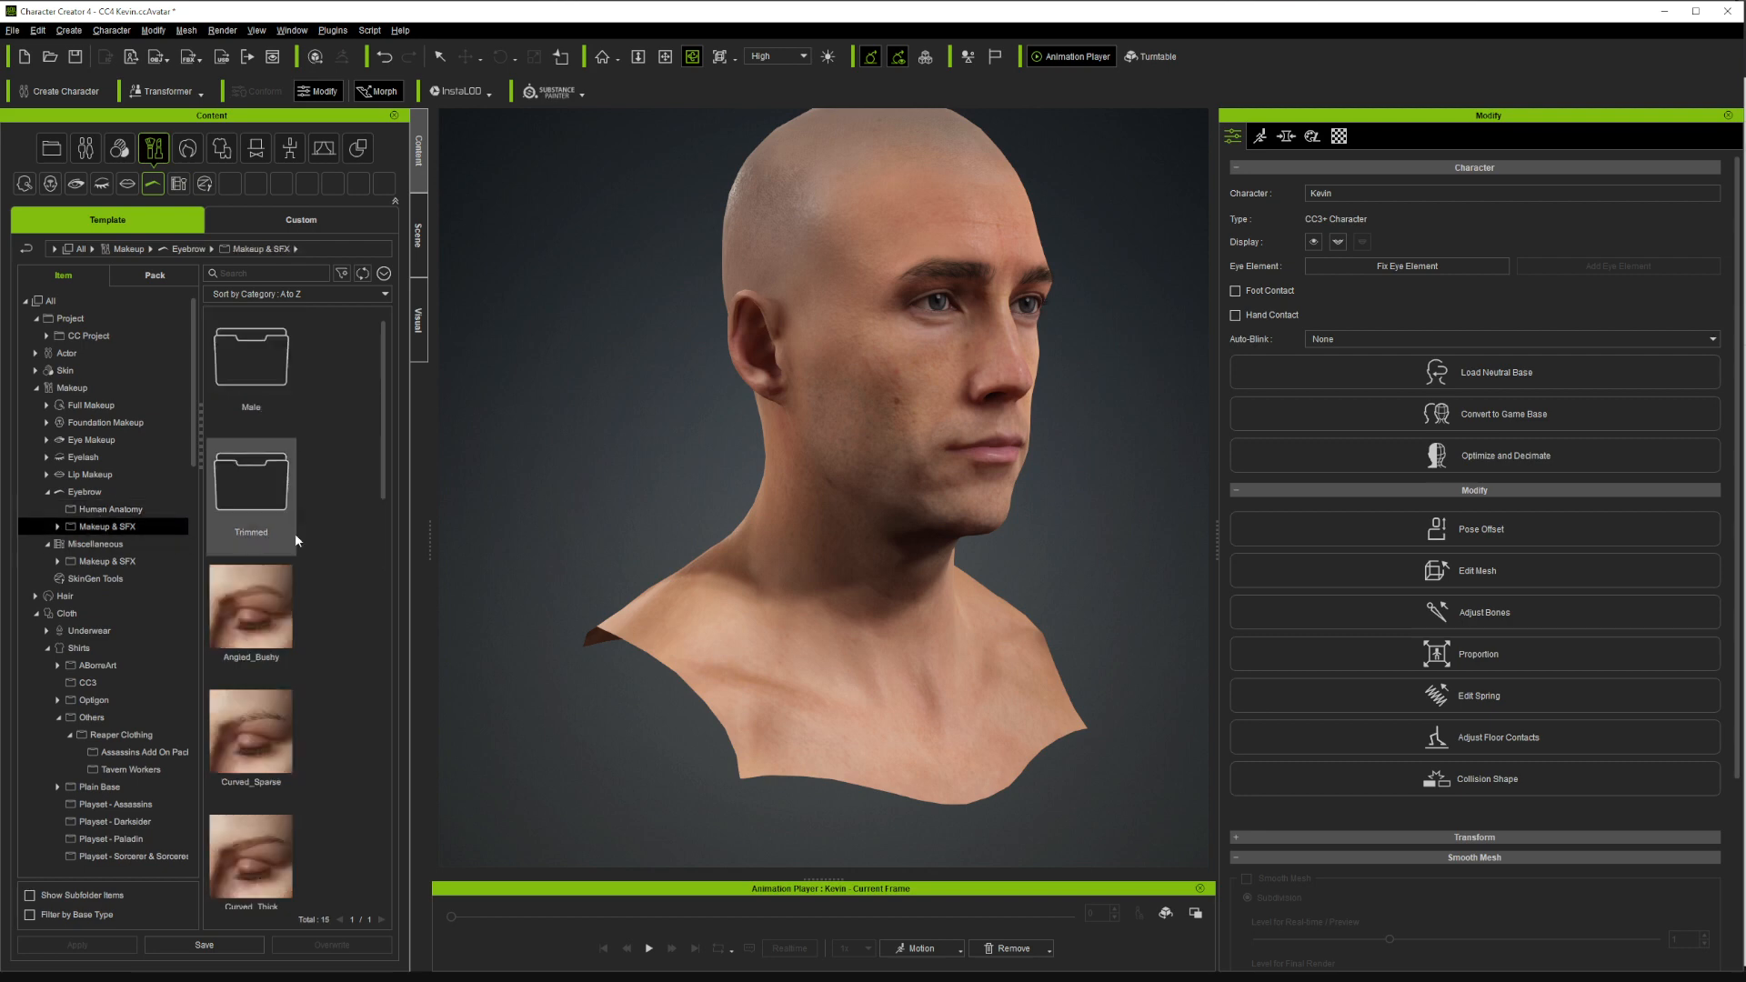
Expand the Eyebrow Makeup & SFX subfolders and browse the Lip Makeup category's Makeup & SFX and Shape folders
click(58, 527)
click(47, 474)
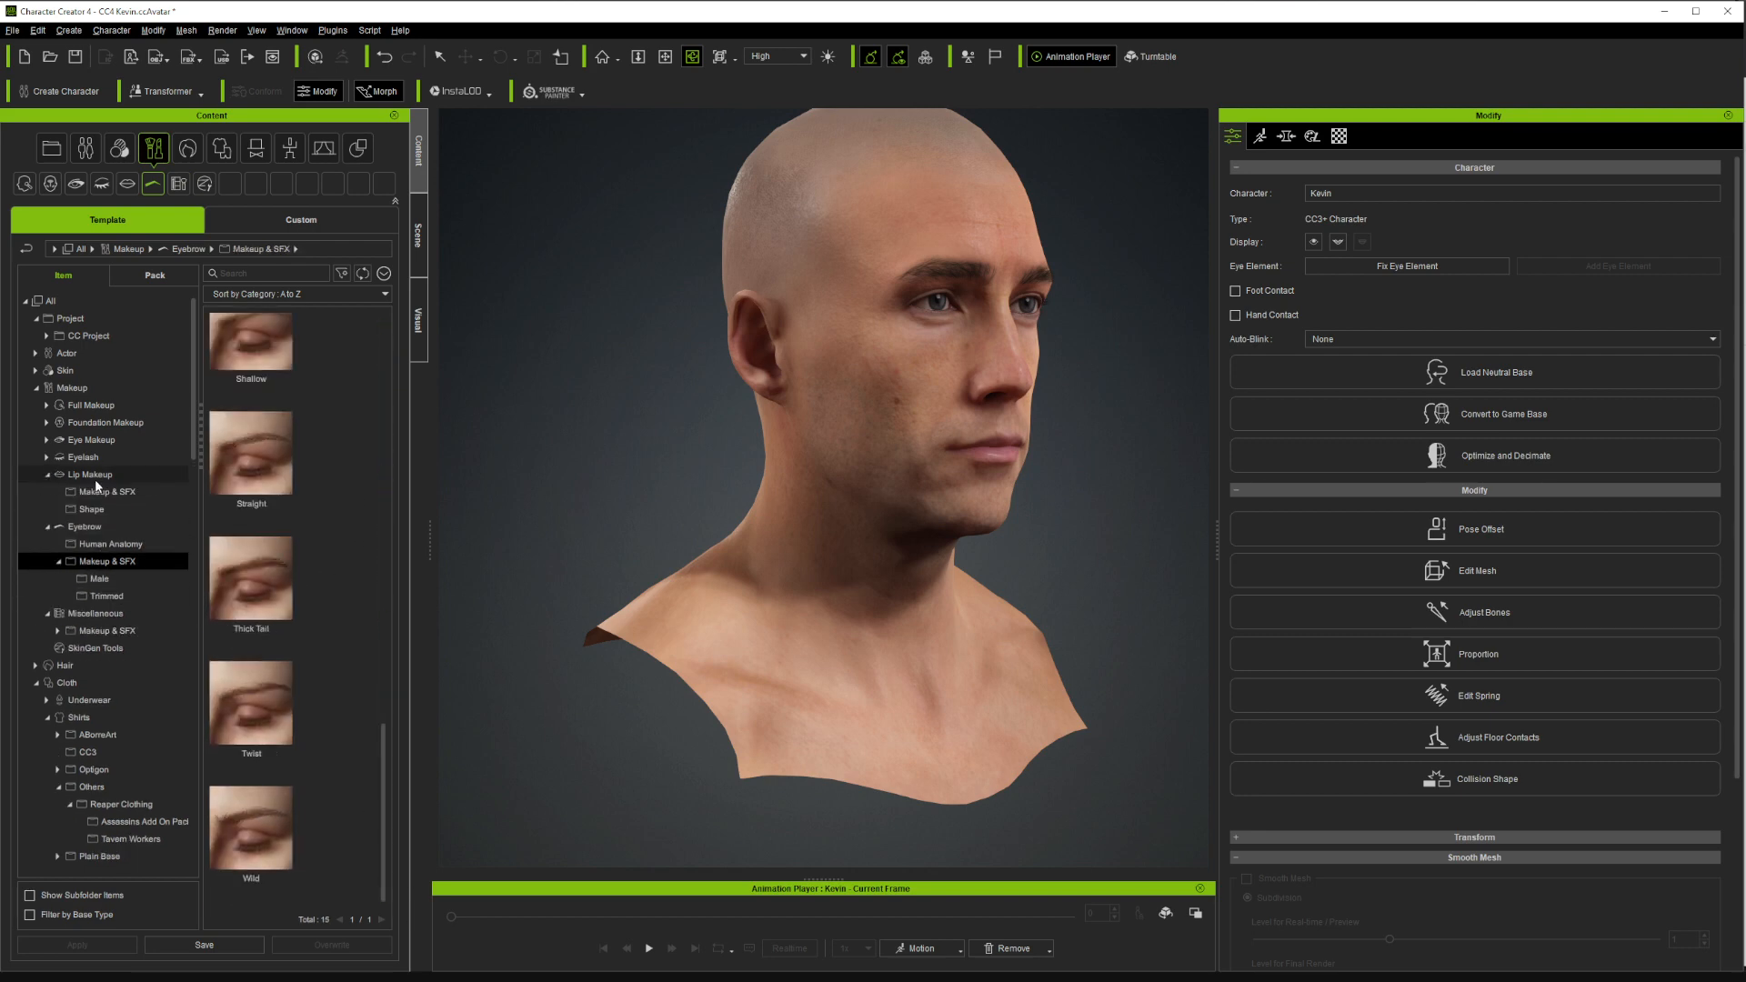
click(96, 492)
click(92, 510)
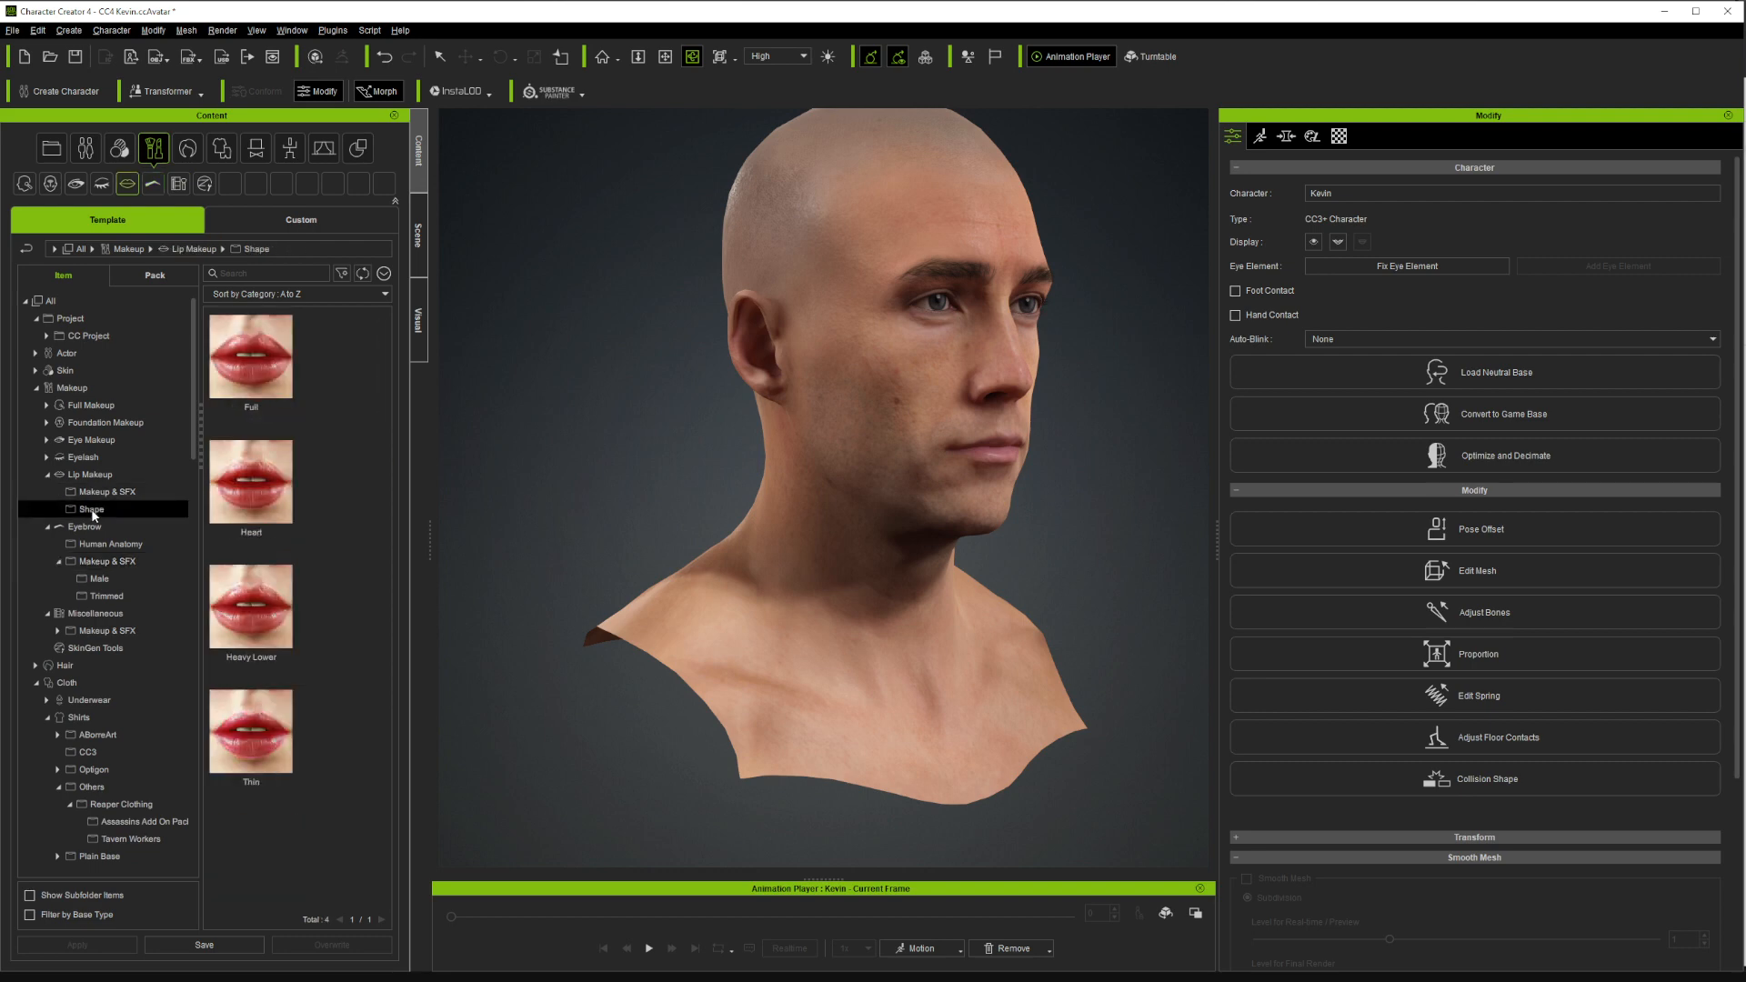
Browse the Eyelash category down to its Mascara folder and the Eyeliner folder of the Eye Makeup category
click(50, 458)
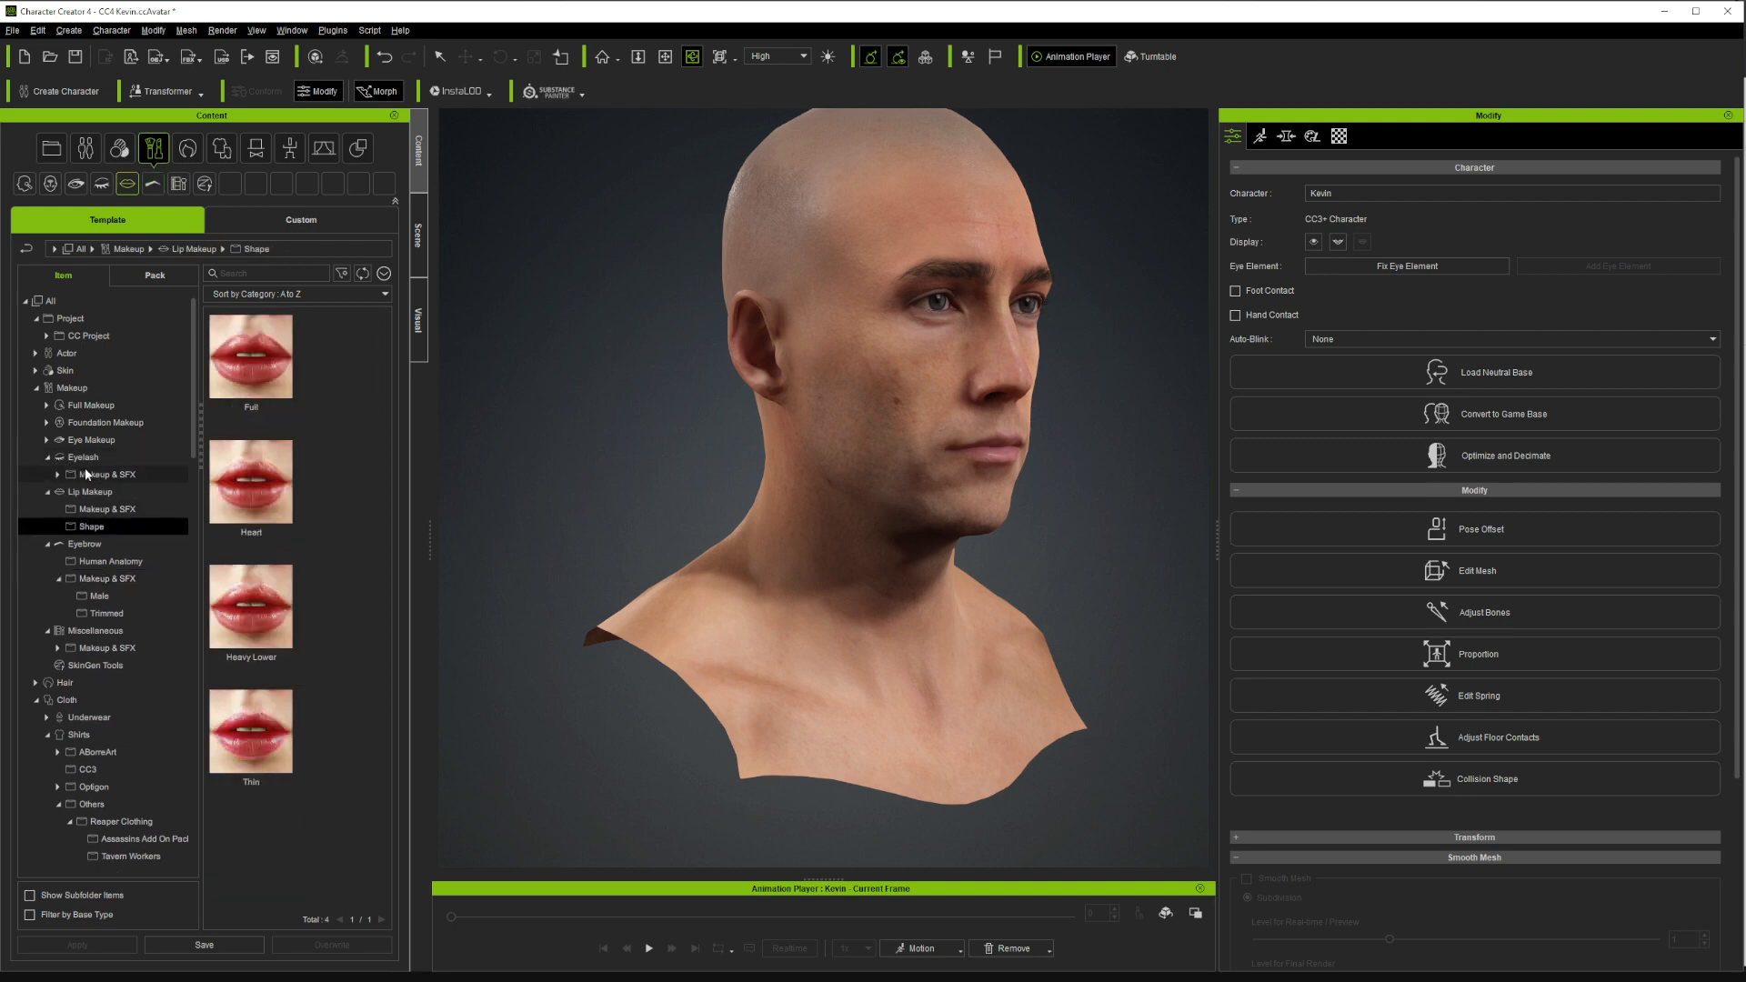
click(95, 474)
click(59, 474)
click(104, 492)
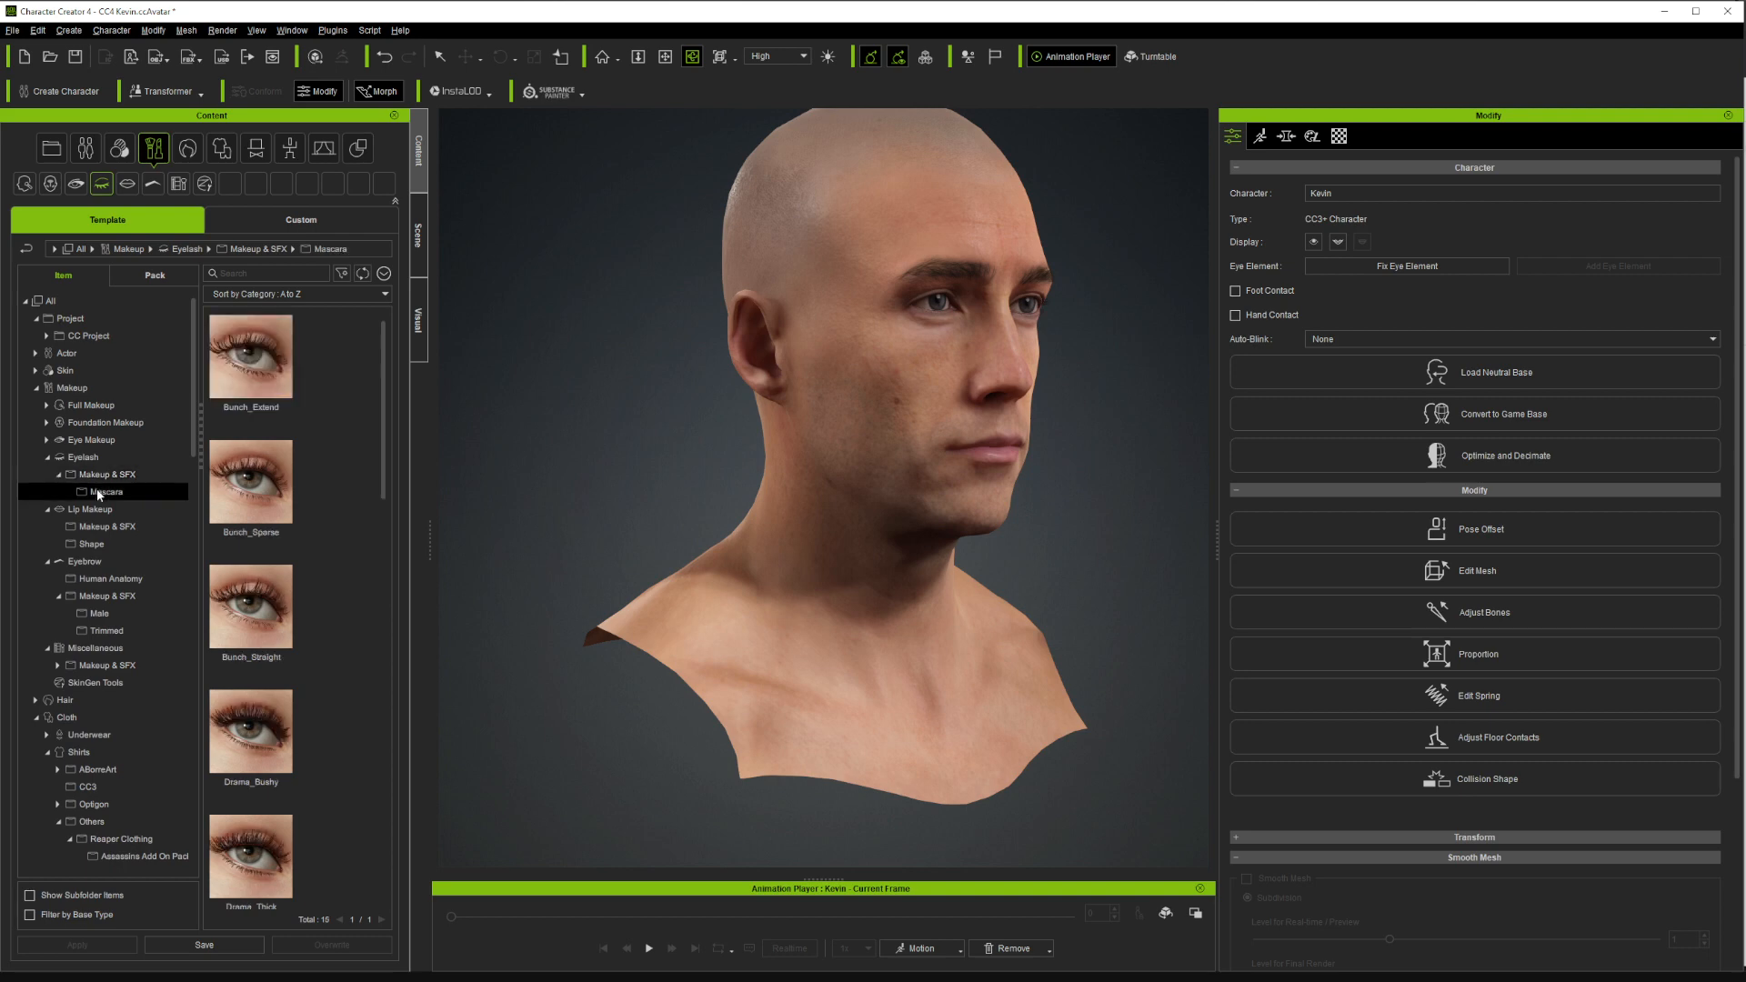
click(47, 441)
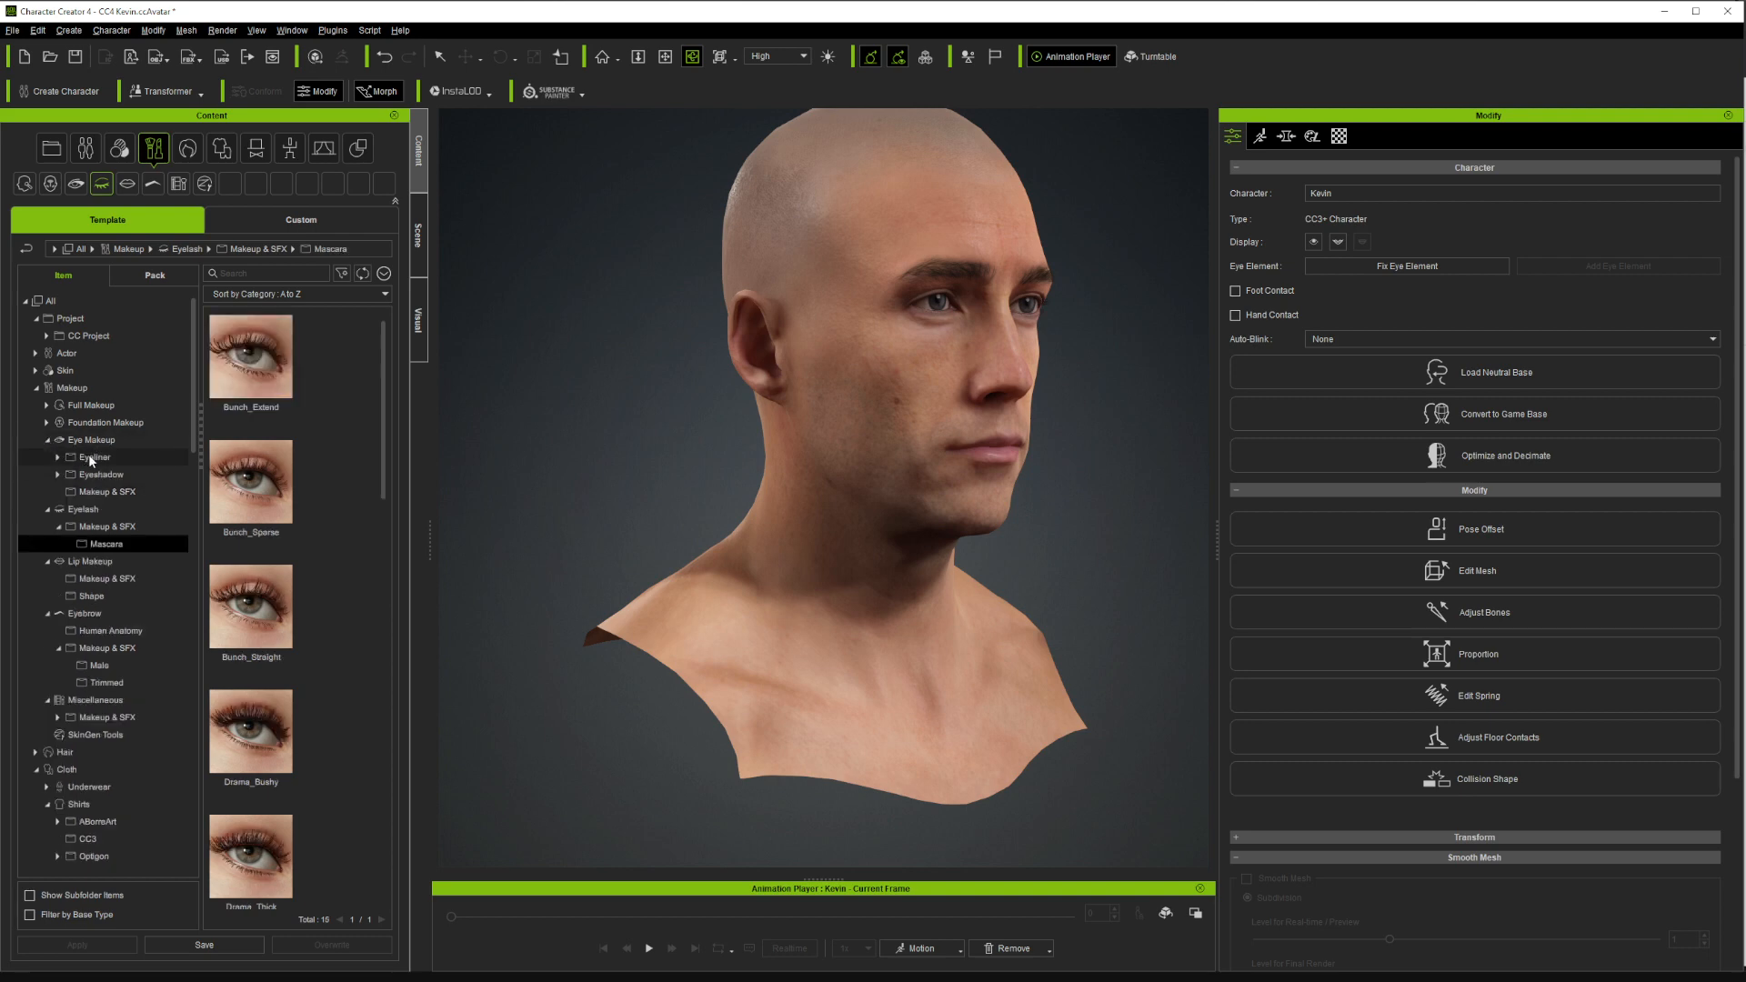
click(89, 456)
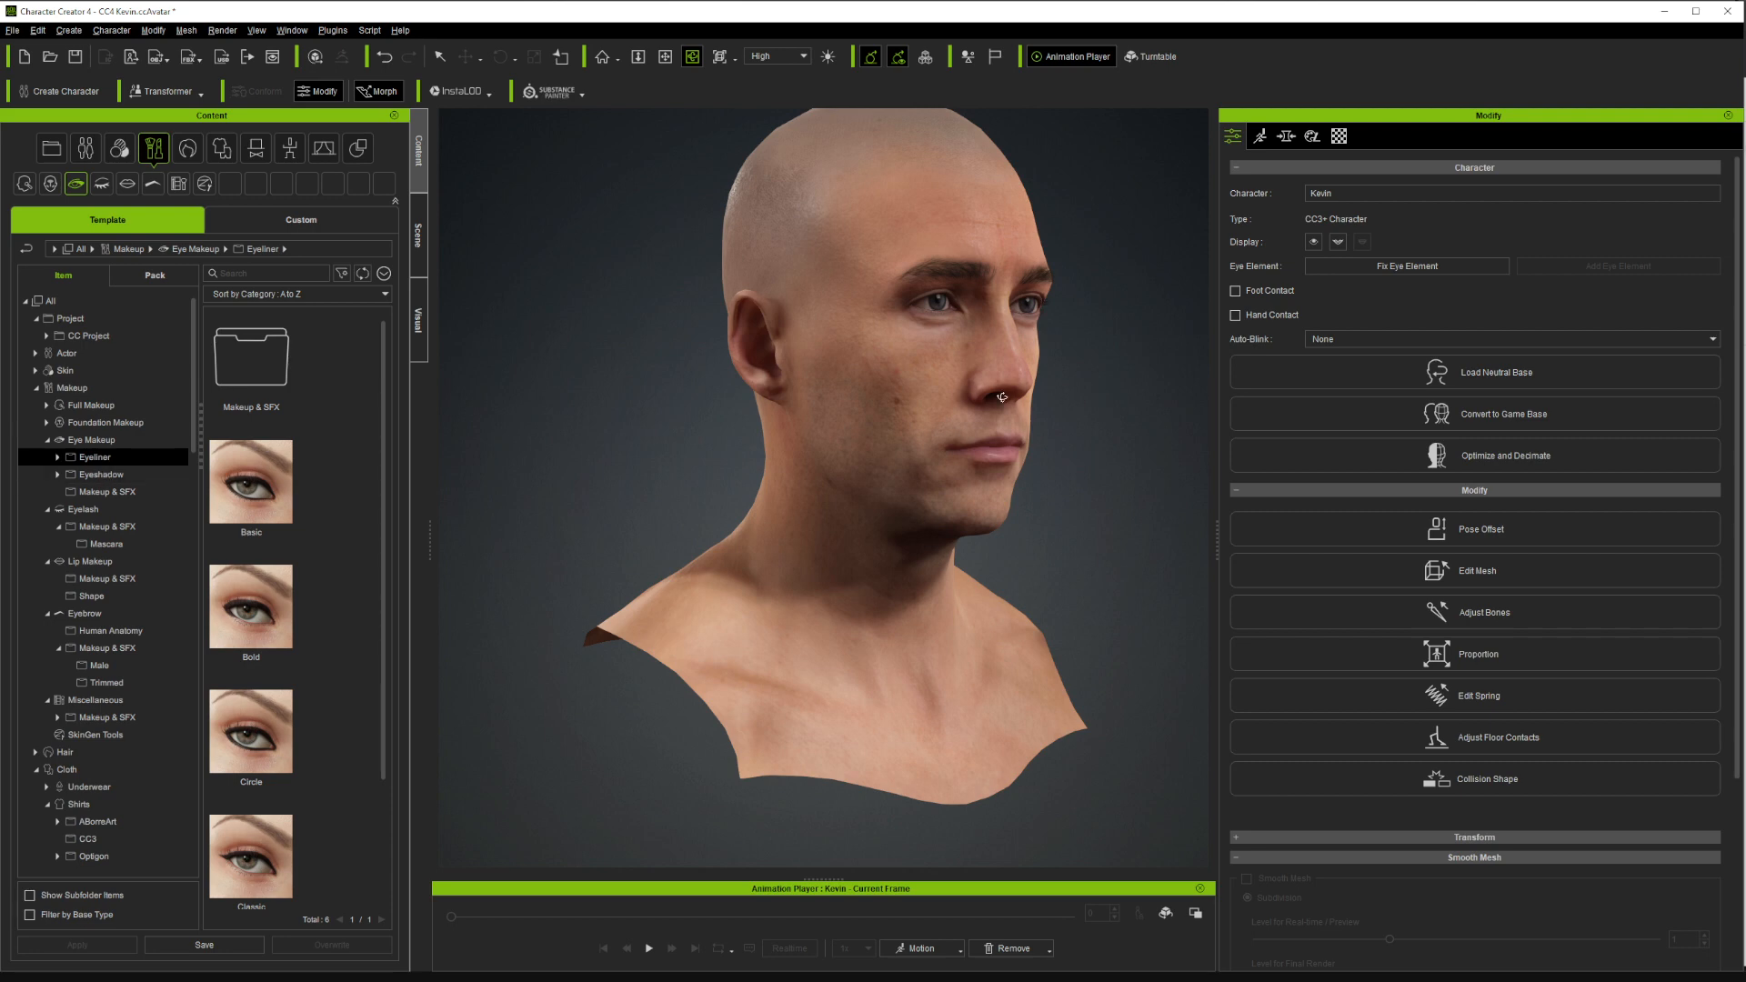
right_drag(955, 432, 884, 440)
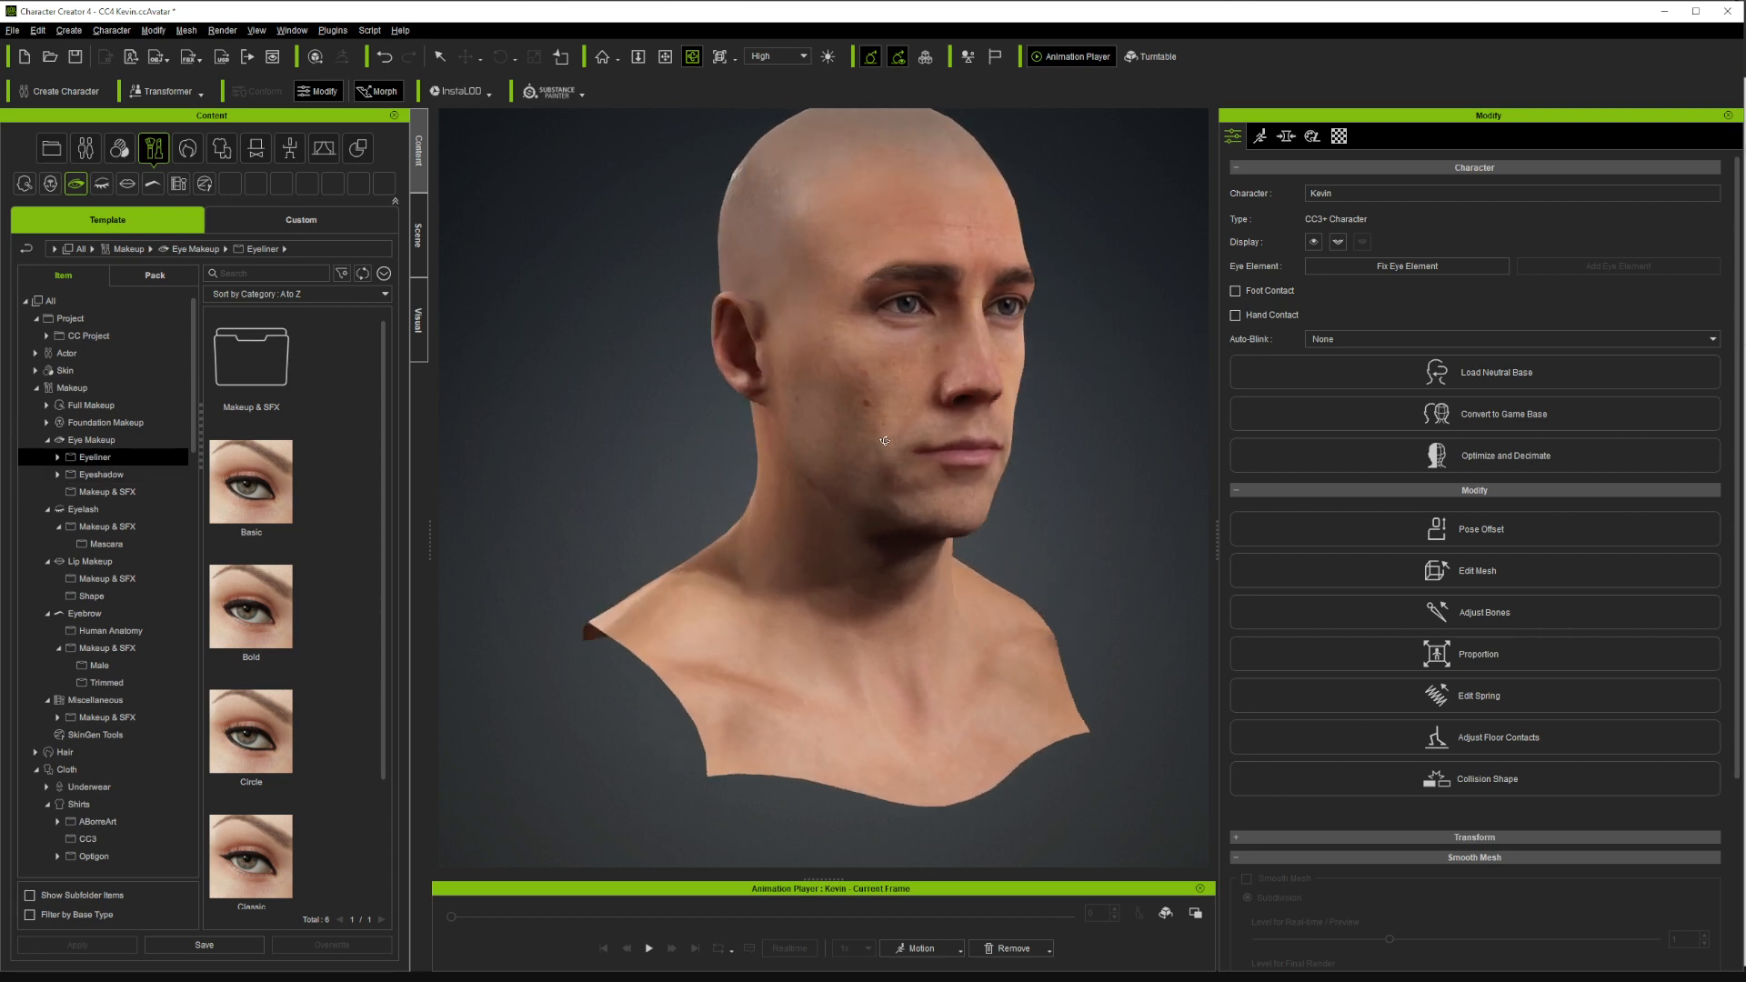